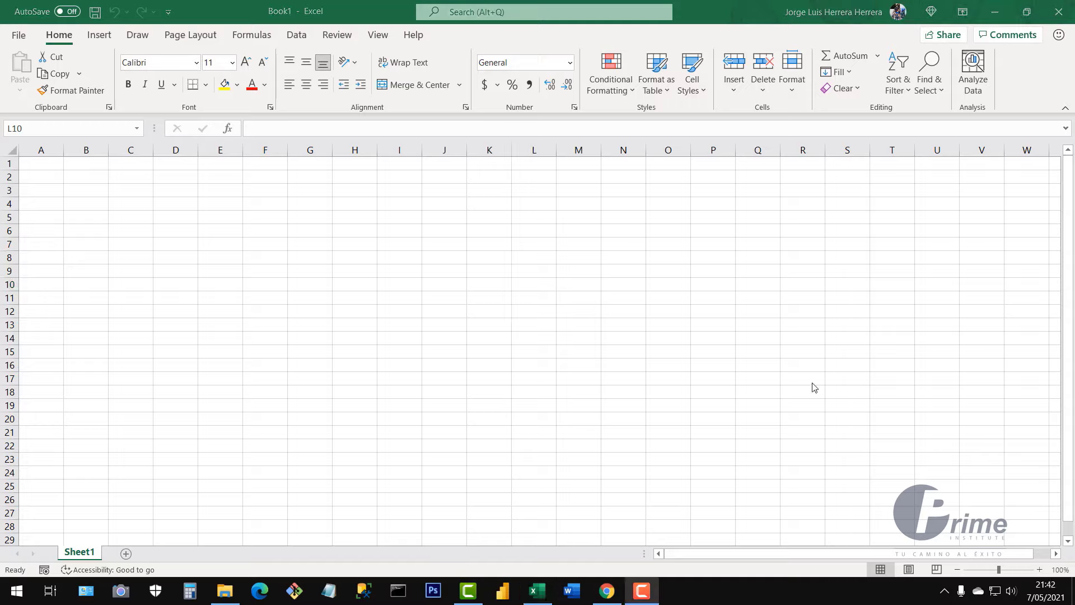
- Enter 365 in cell L17, 2019 in L16 and 2016 in L15, working upward
left_click(544, 246)
left_click(550, 377)
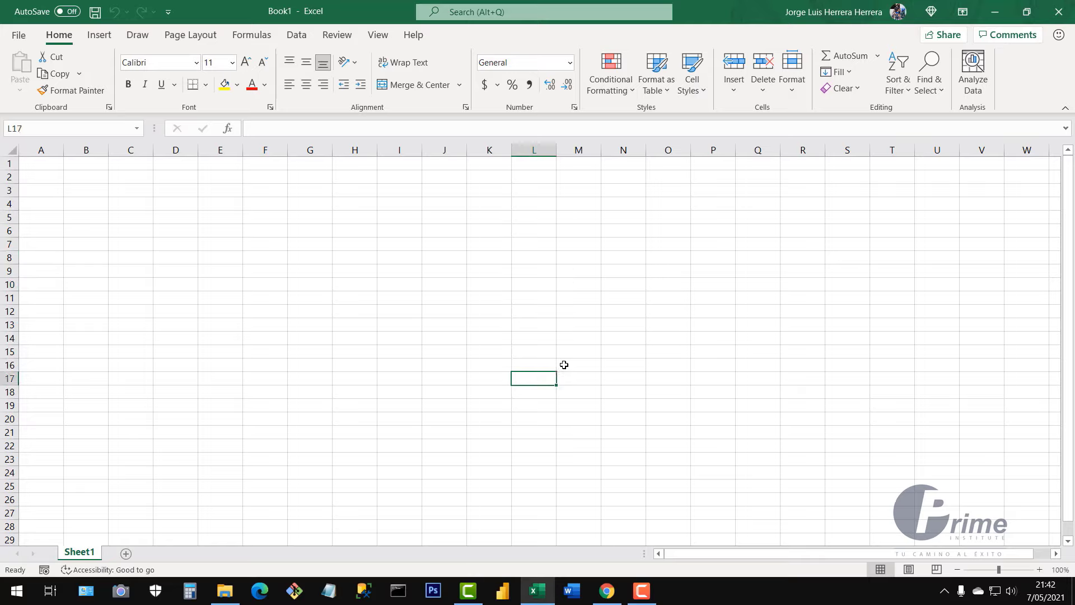
type("365")
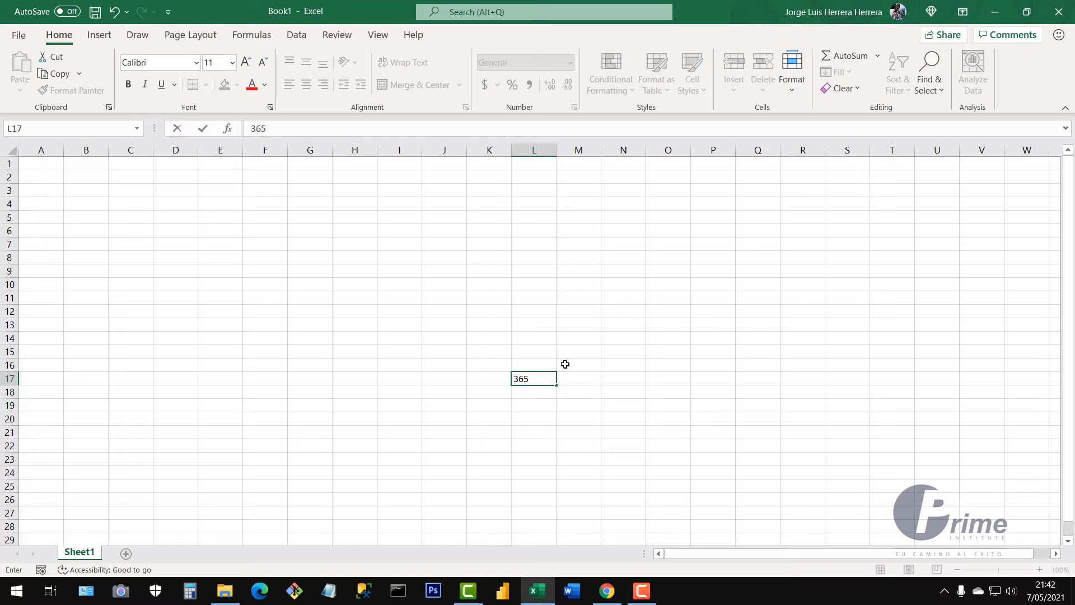
key("Up")
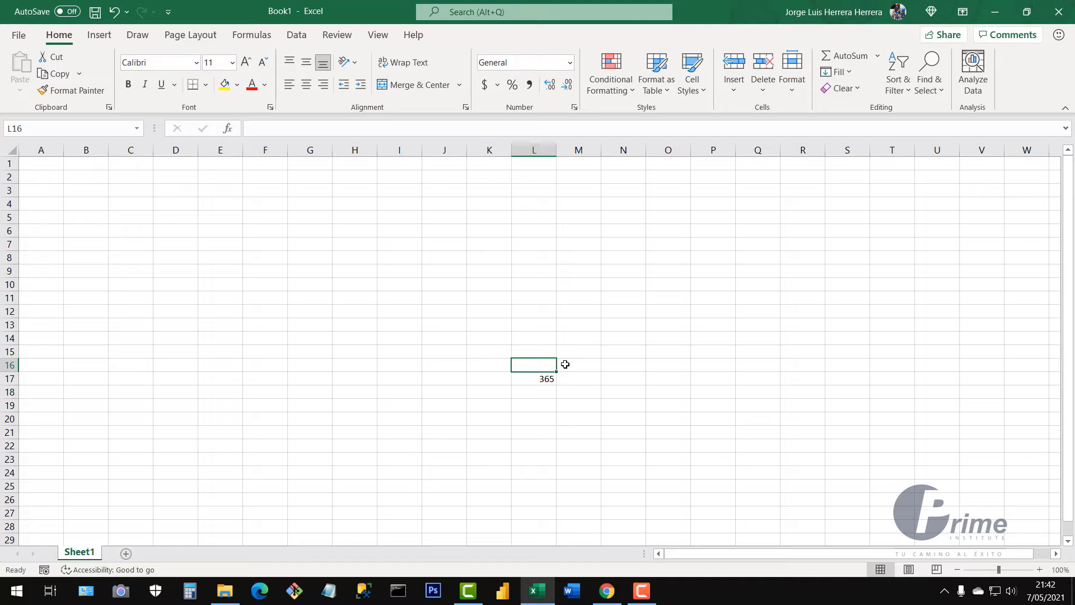
type("2019")
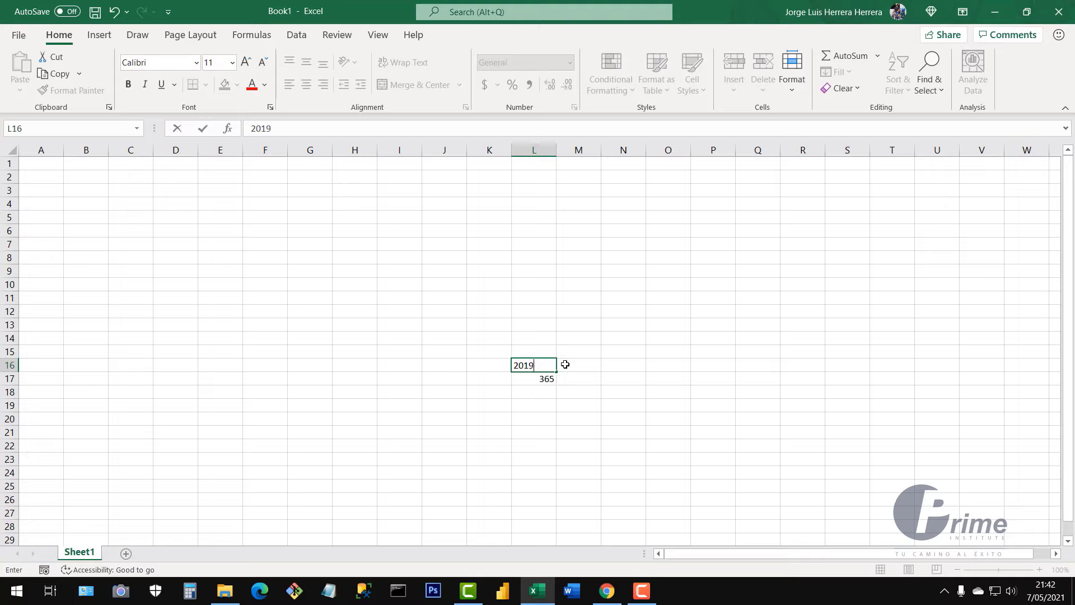
key("Up")
type("2016")
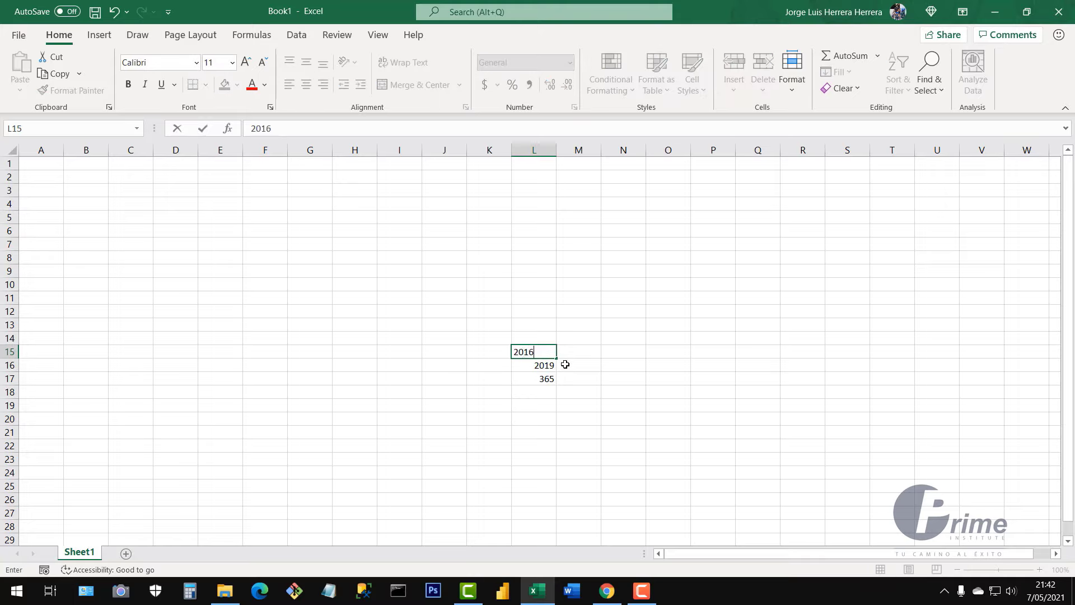
key("Up")
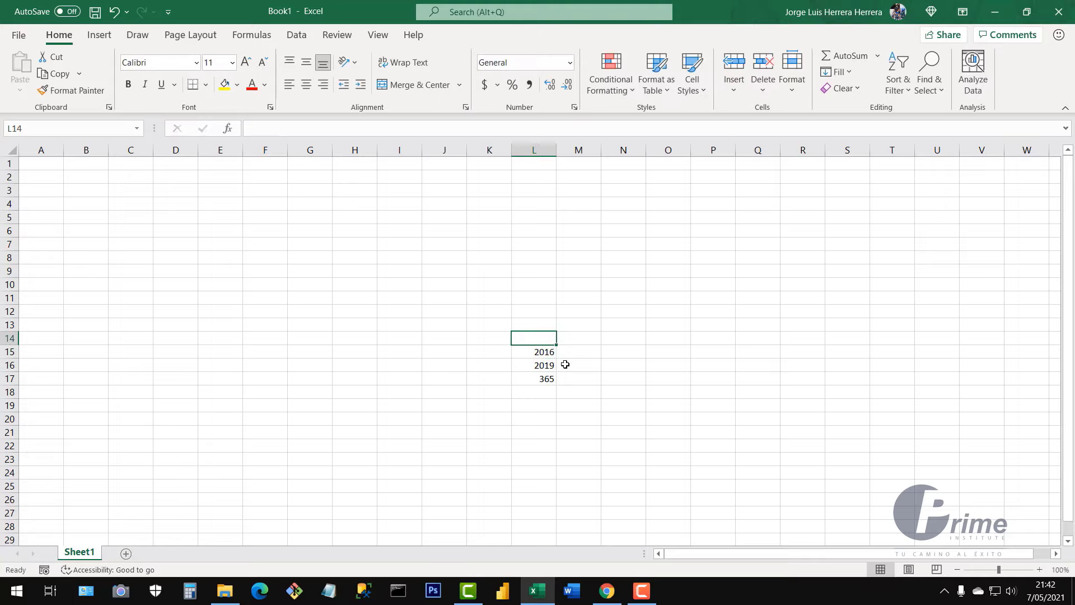
- Continue the list upward in column L with 2013 in L14, 2010 in L13, 2007 in L12 and 2003 in L11
type("2013")
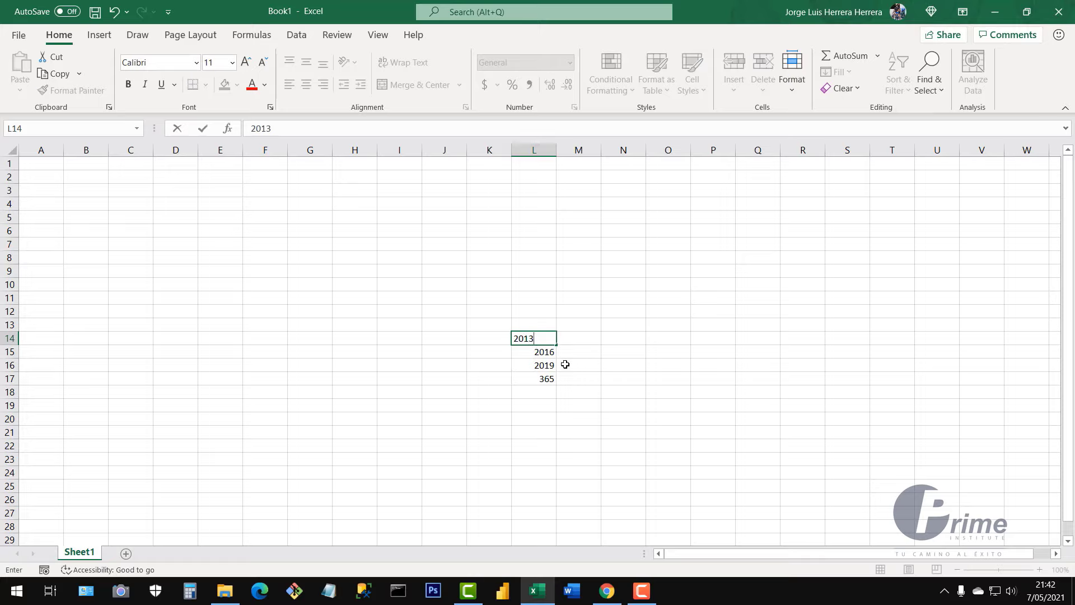
key("Up")
type("2")
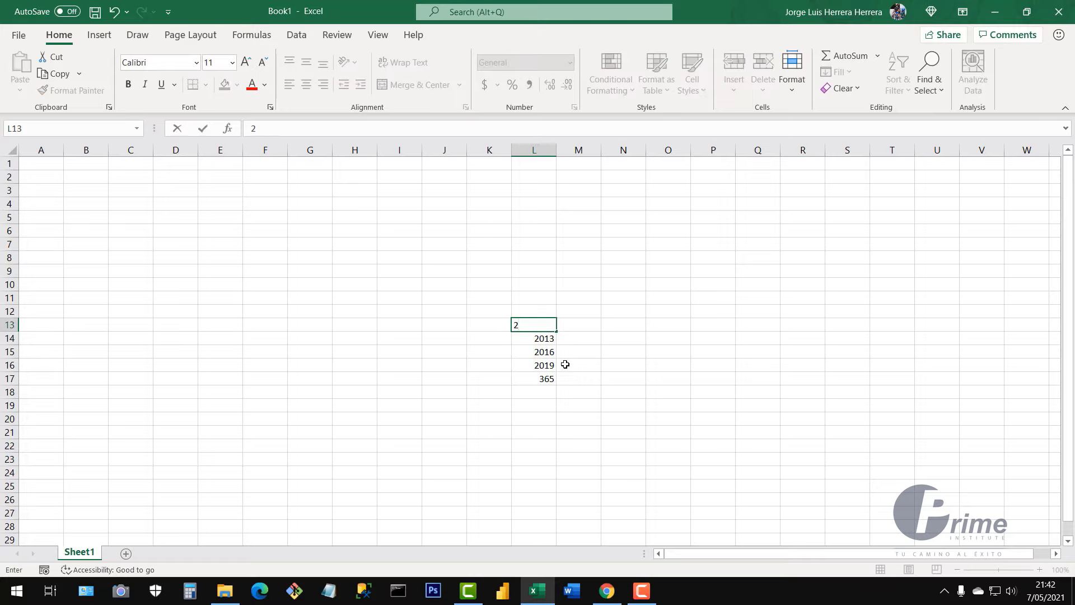
type("010")
key("Up")
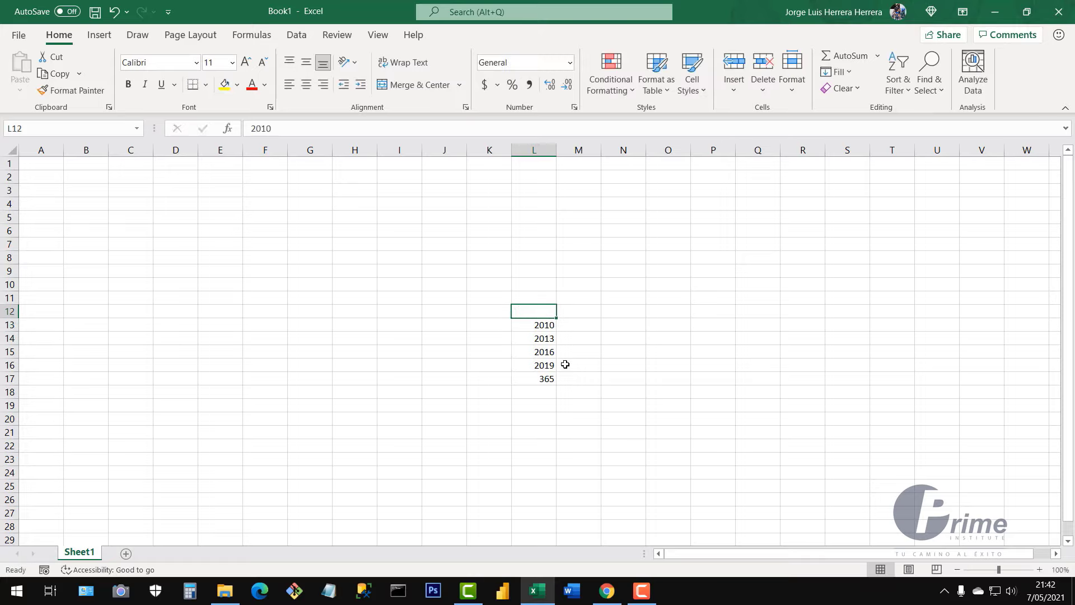
type("20")
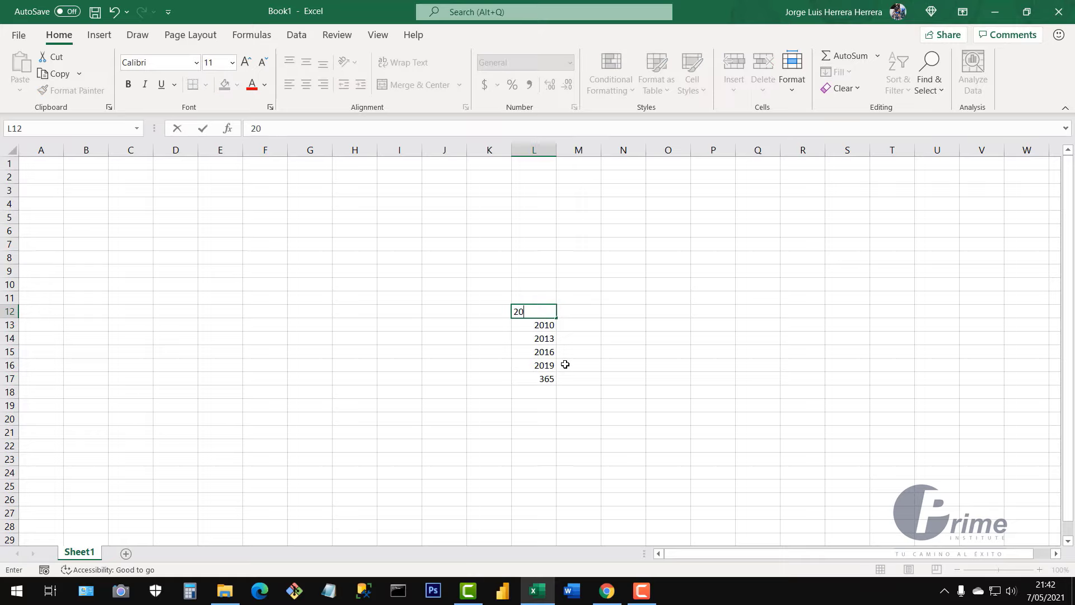
type("07")
key("Up")
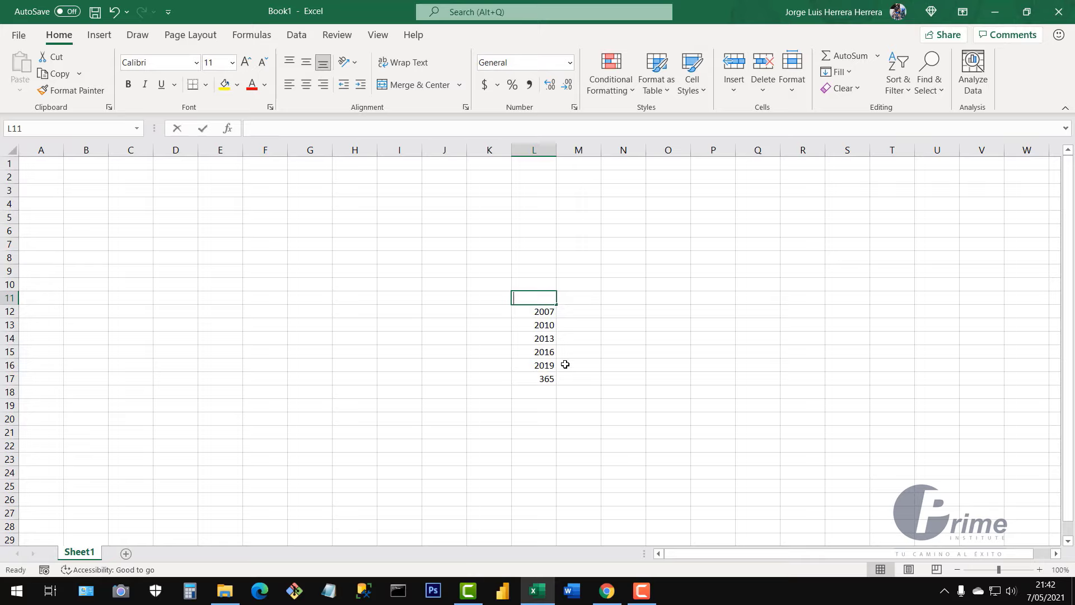
type("2003")
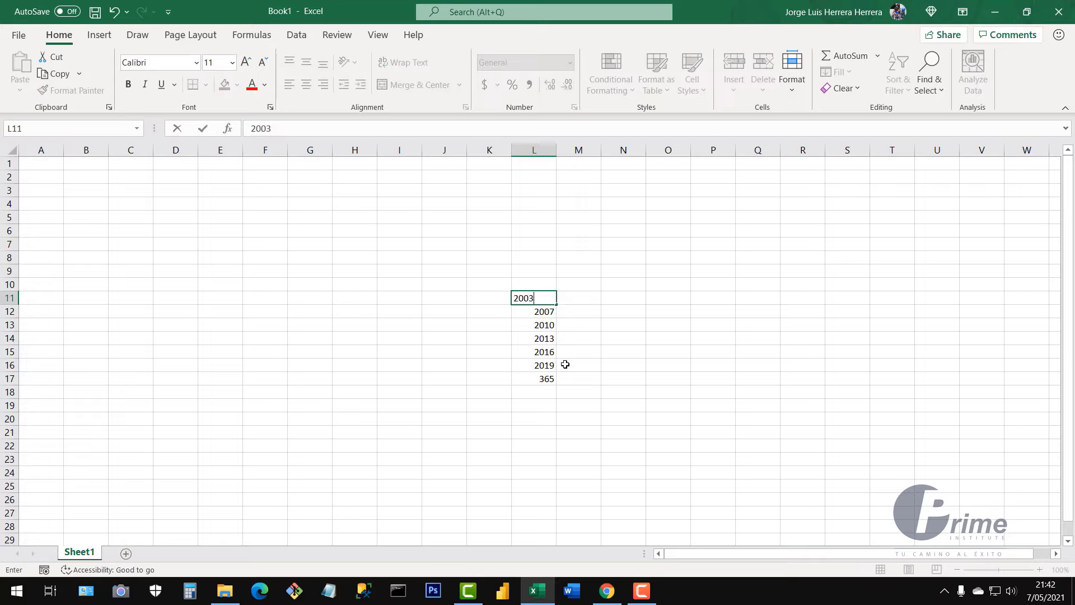
key("Up")
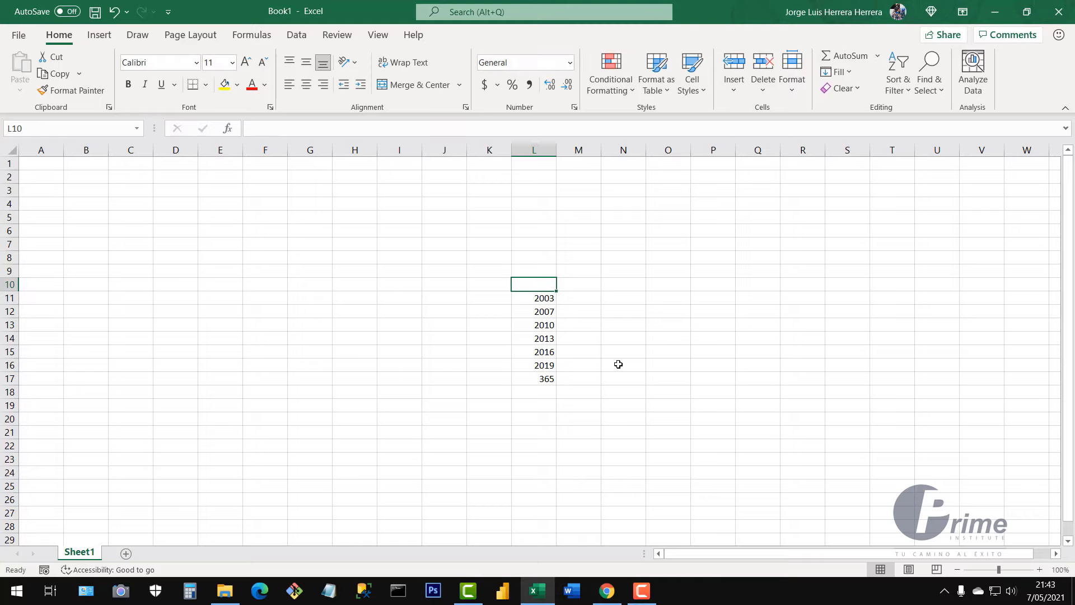
left_click_drag(546, 326, 544, 376)
left_click(542, 326)
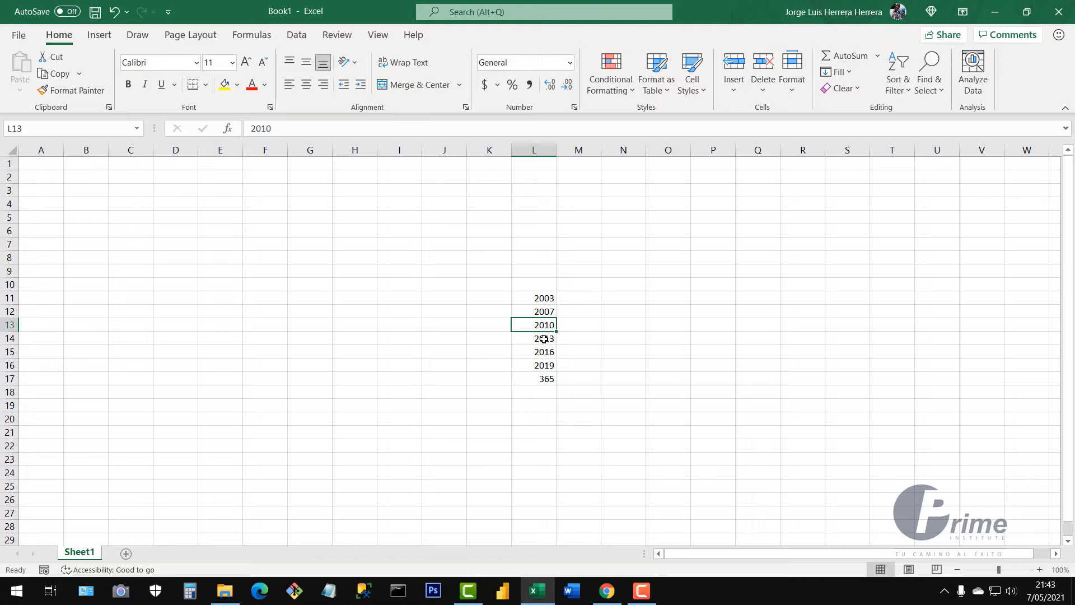
left_click(545, 339)
left_click_drag(544, 339, 548, 379)
left_click(544, 340)
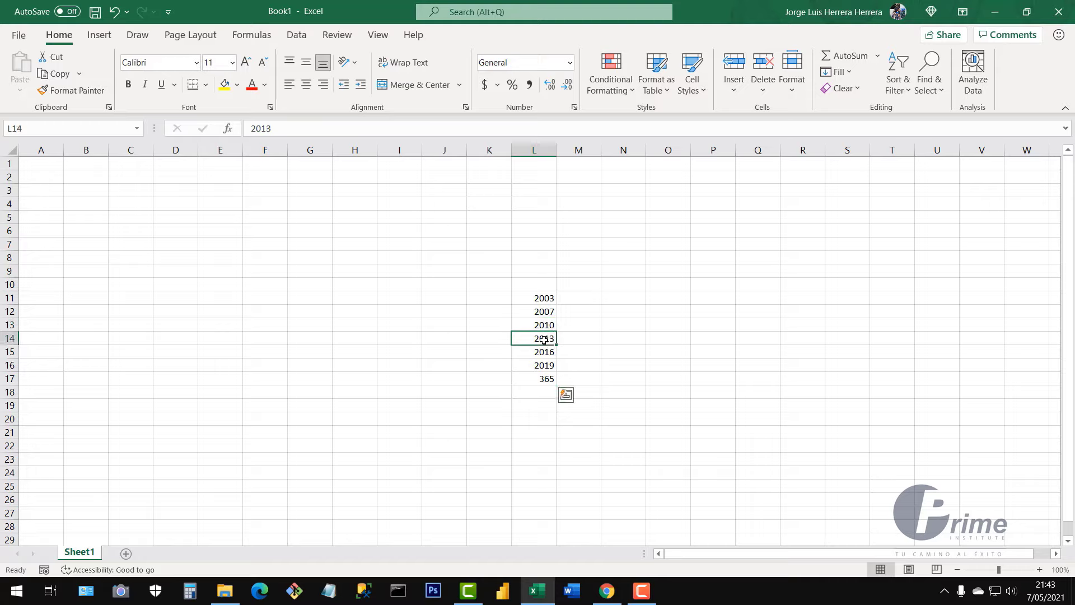
left_click(548, 353)
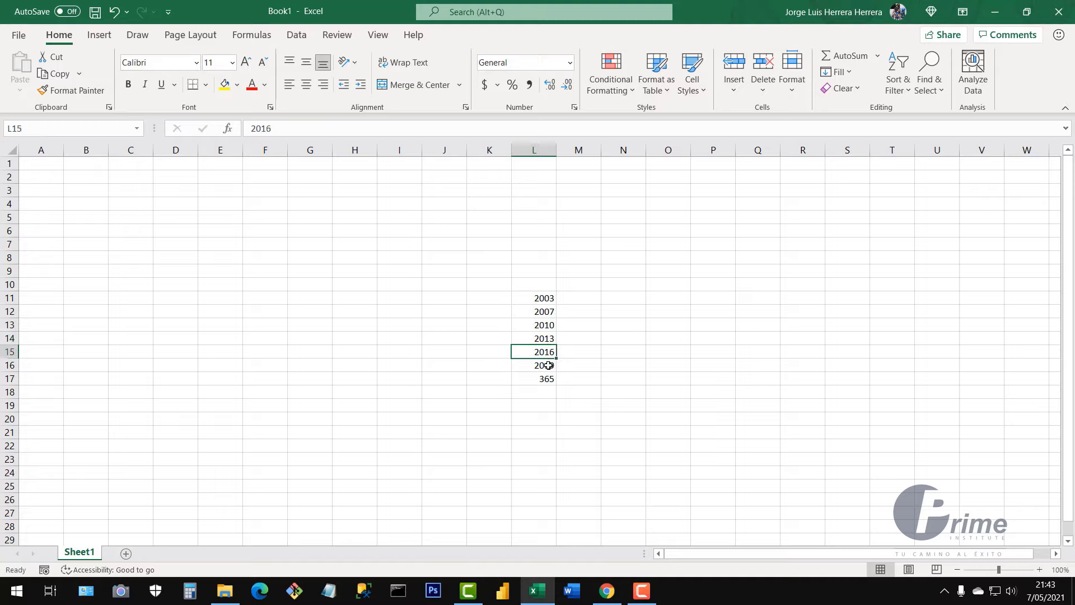
left_click(548, 365)
- Move the 365 entry from L17 to M16 and copy it into M15 and M14
left_click(548, 378)
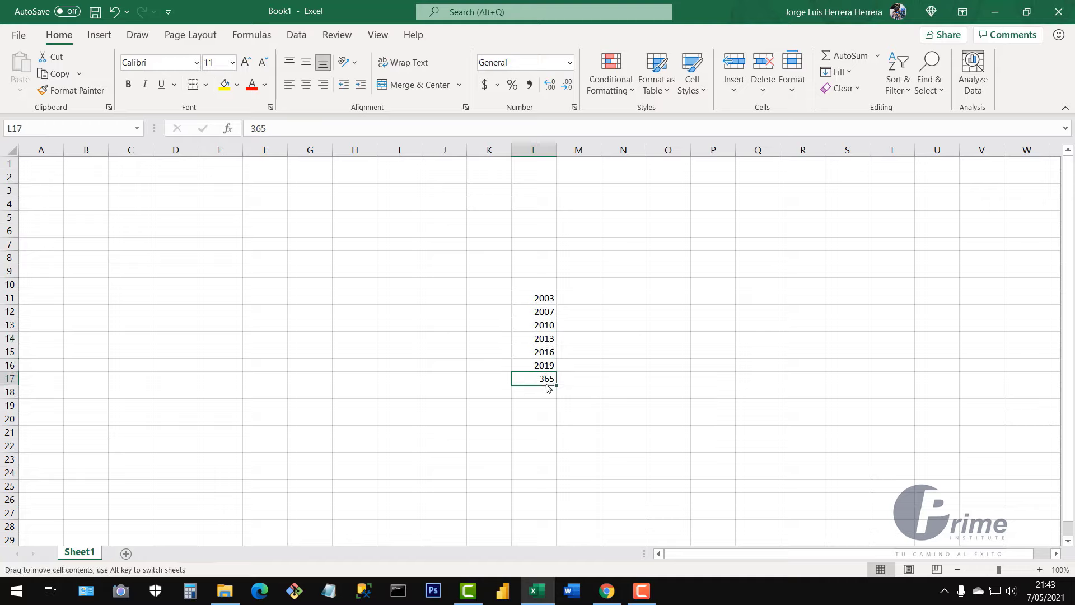
left_click_drag(548, 388, 577, 372)
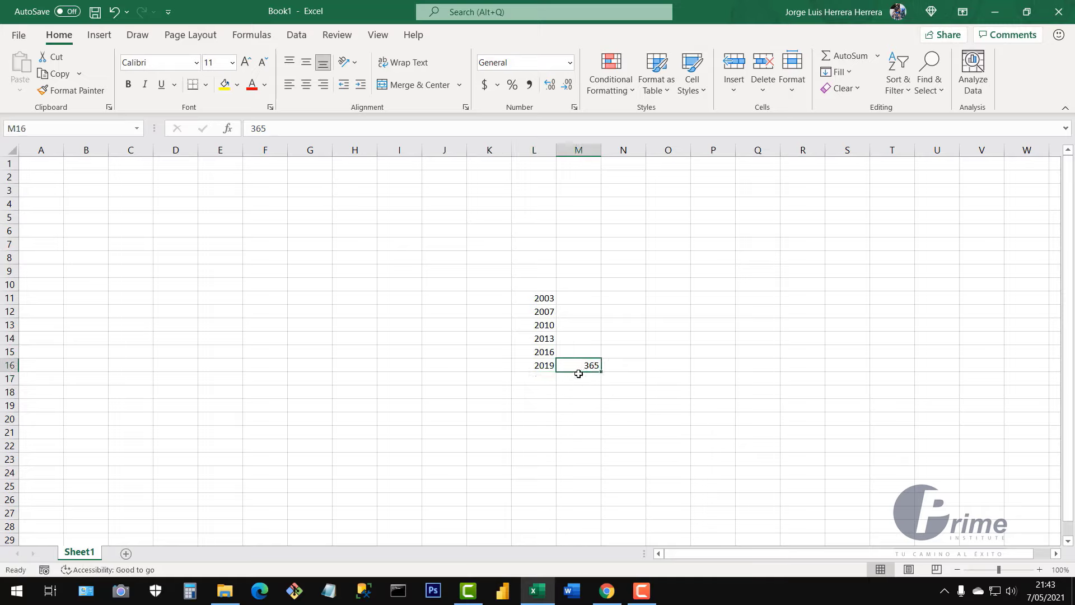
key("ctrl+c")
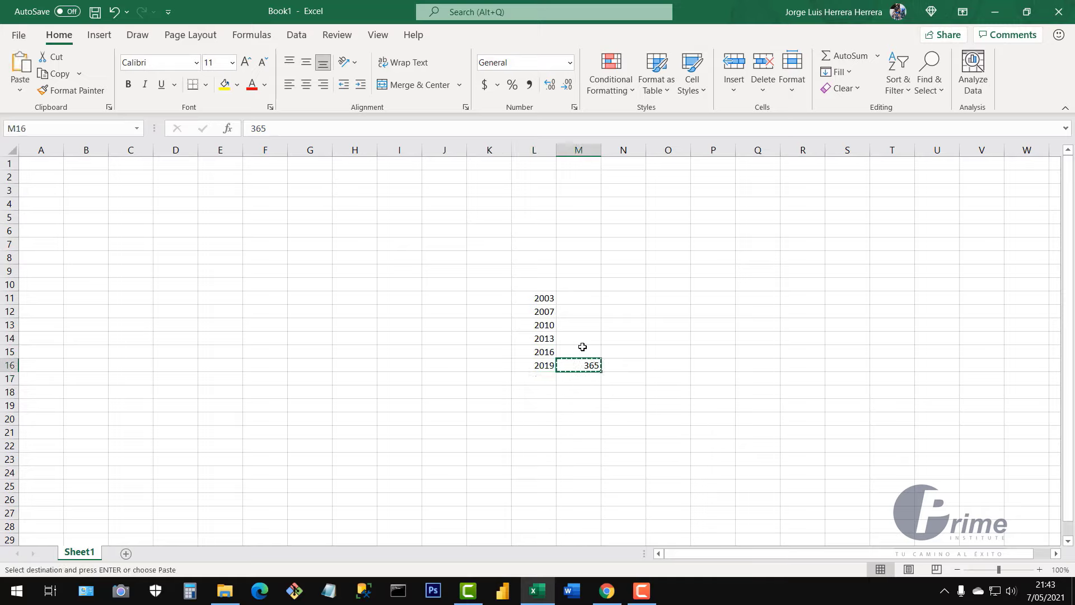
left_click(582, 347)
key("ctrl+v")
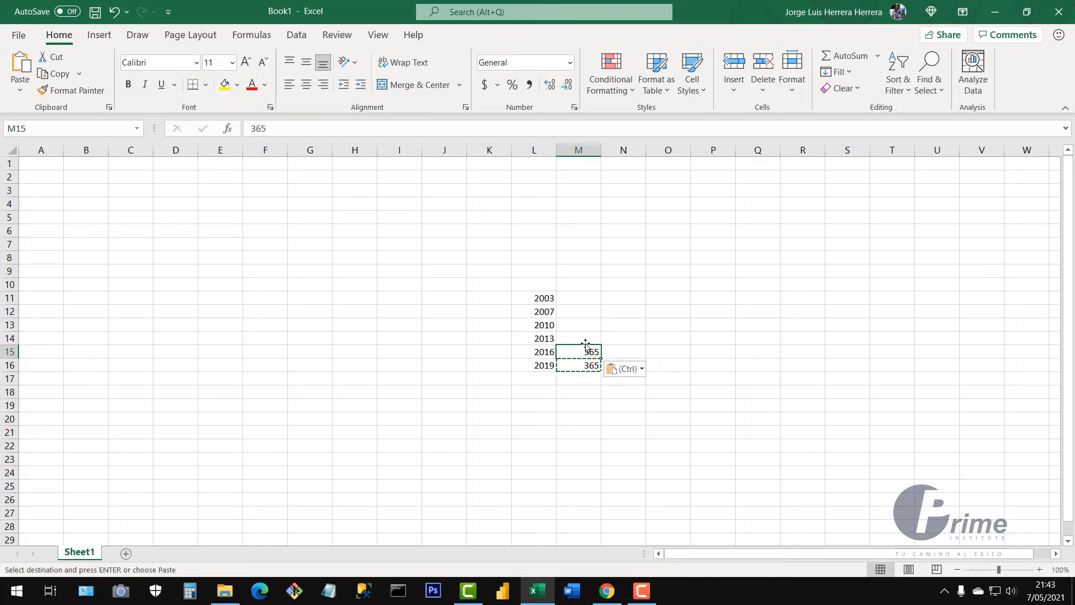
left_click(584, 338)
key("ctrl+v")
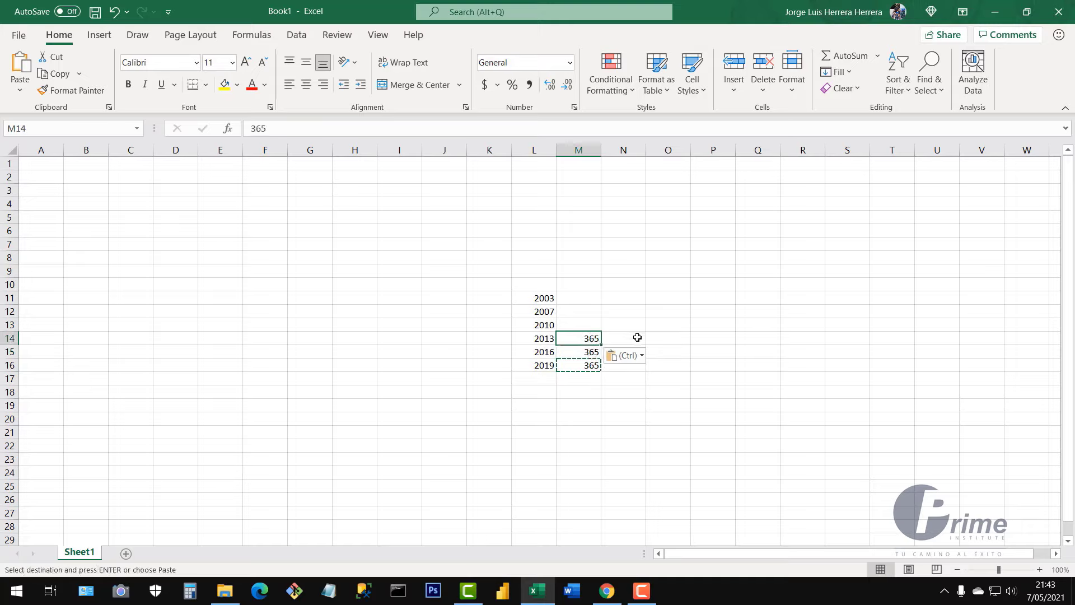
key("Escape")
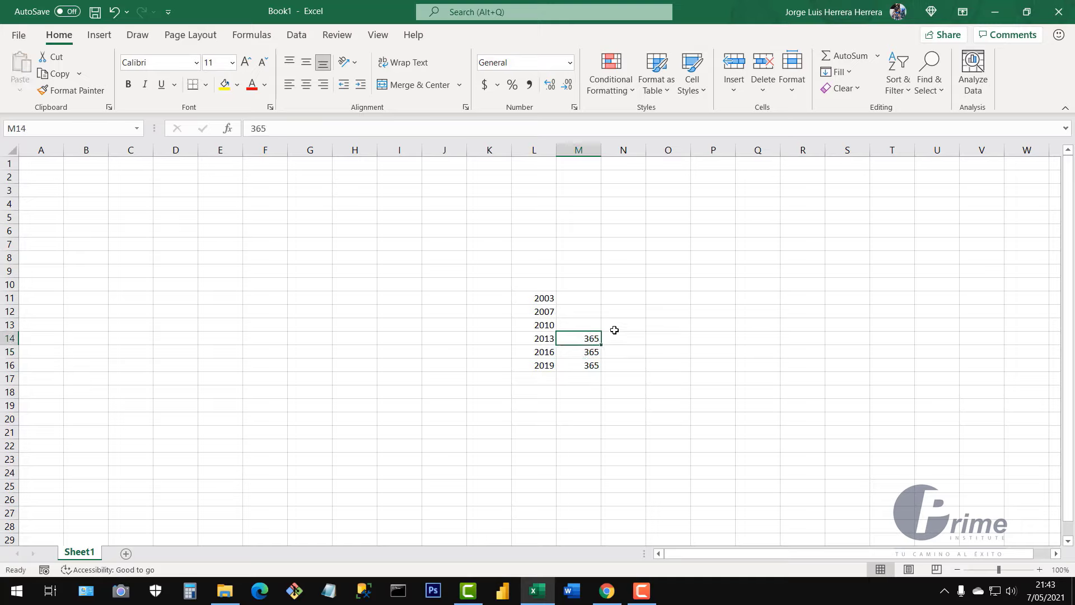
left_click(595, 325)
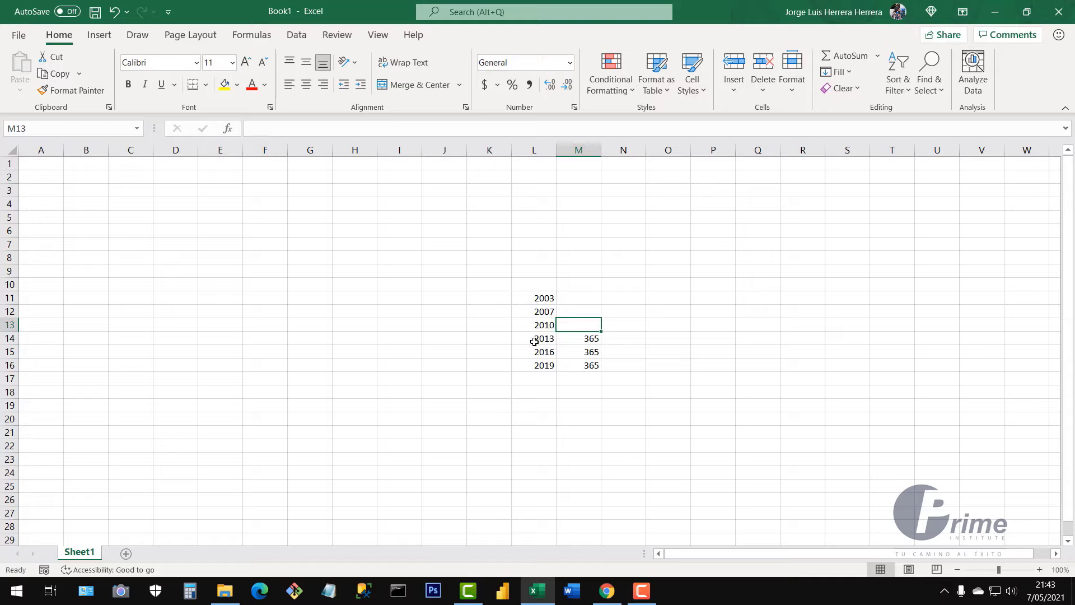
left_click_drag(534, 341, 592, 367)
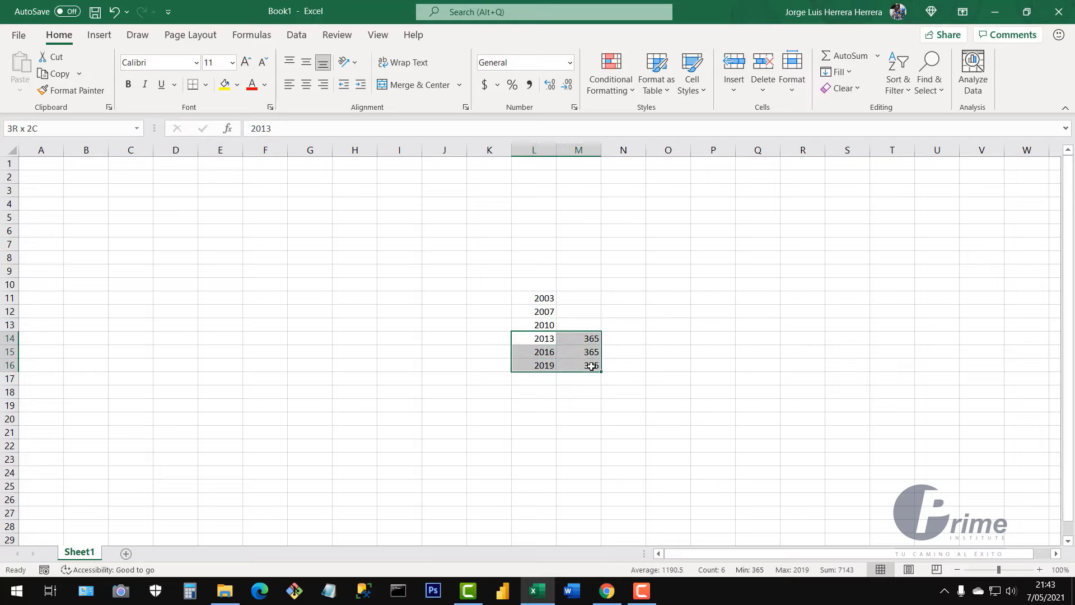
- Add a row below 2019 with 2021 in L17 and 365 in M17
left_click(531, 379)
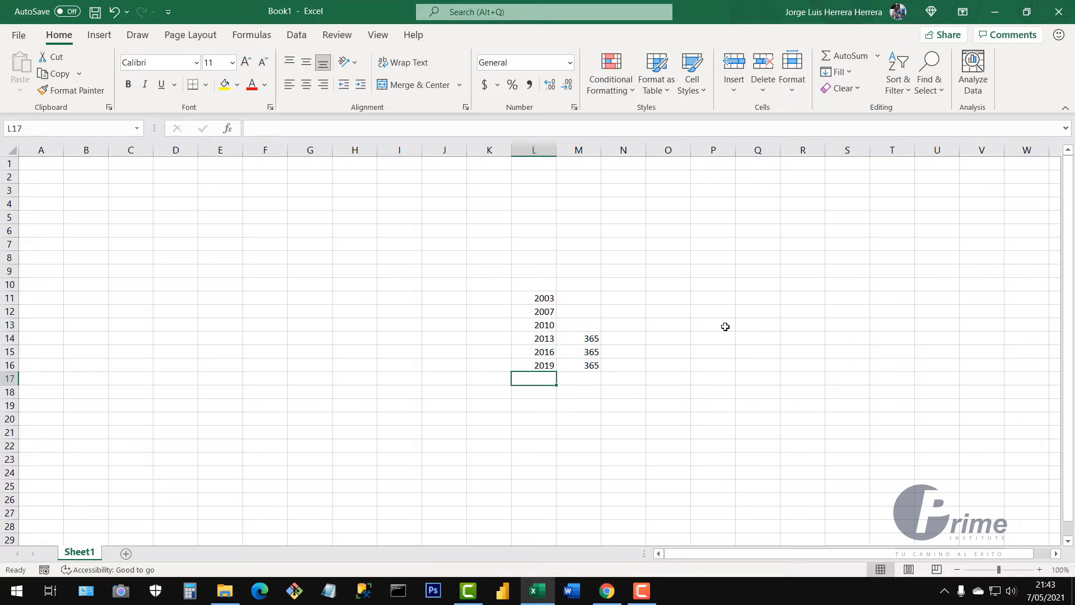
type("20")
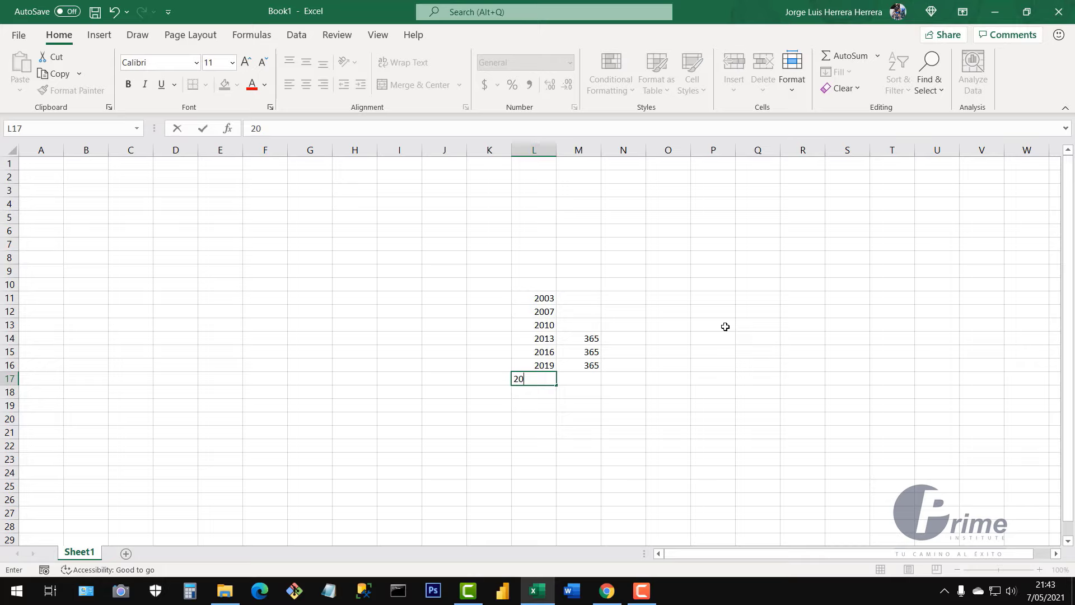
type("21")
key("Up")
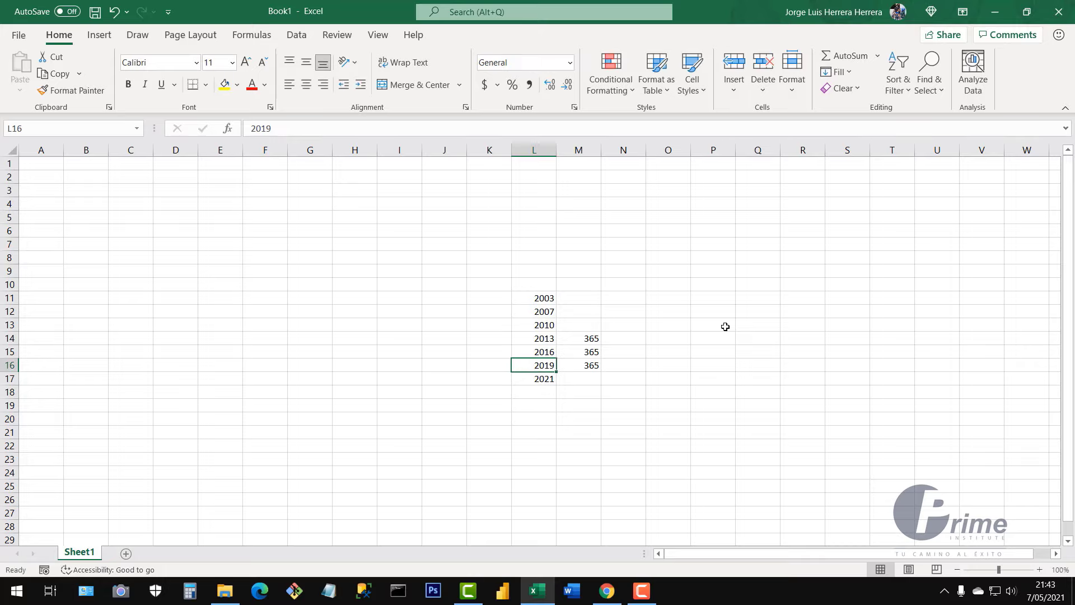
key("Down")
key("Right")
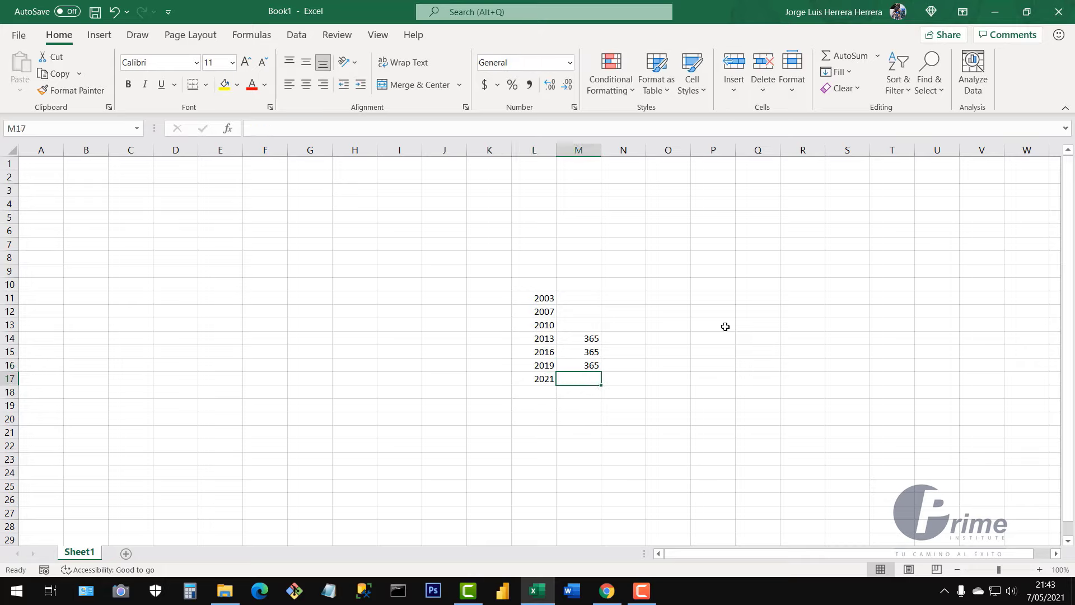
type("365")
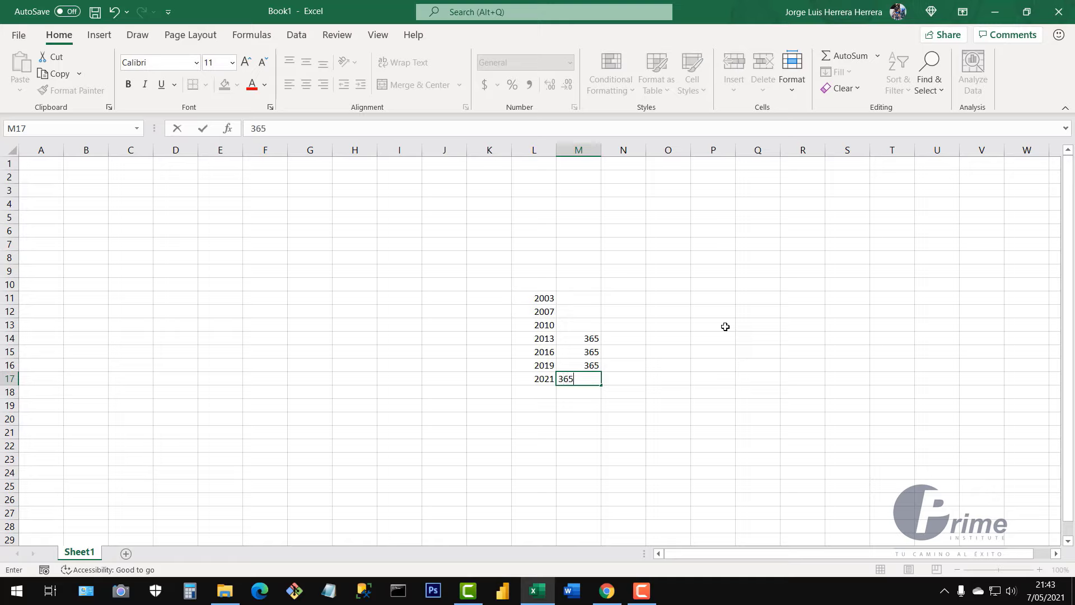
key("Return")
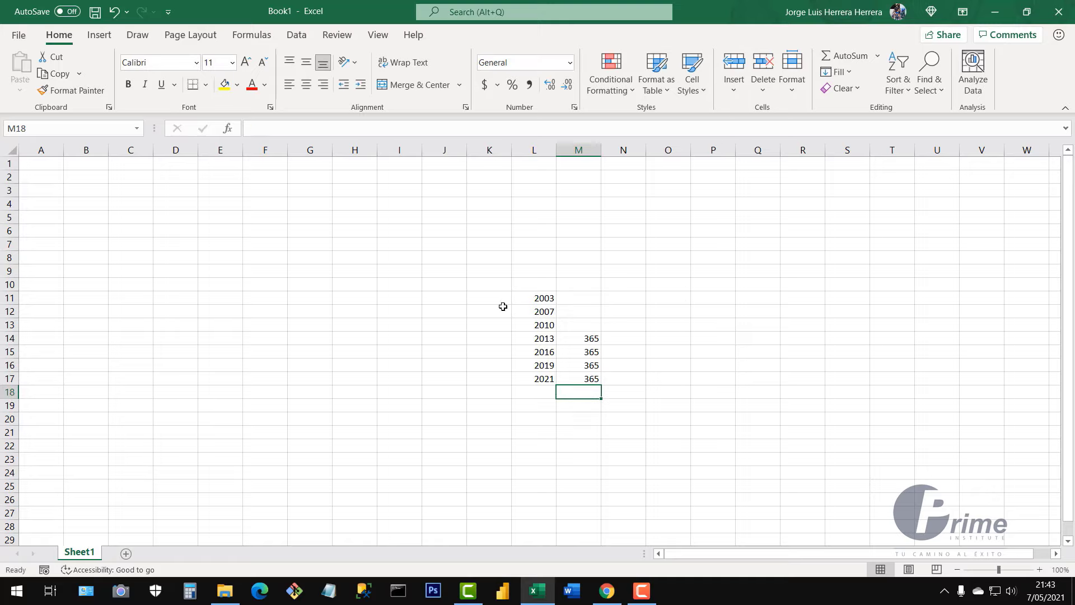
left_click(638, 328)
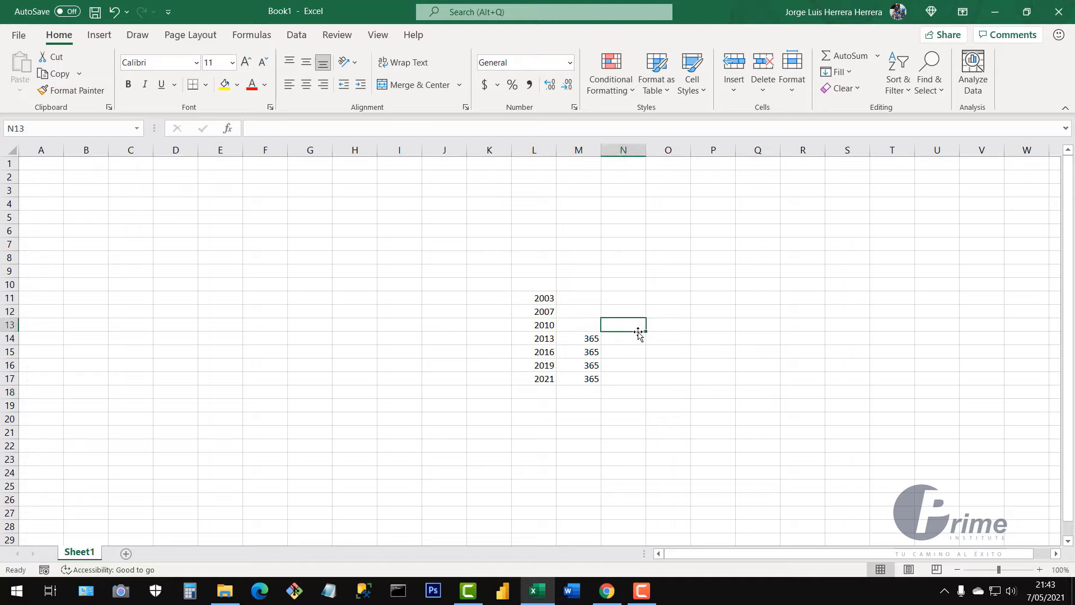
left_click_drag(542, 300, 542, 325)
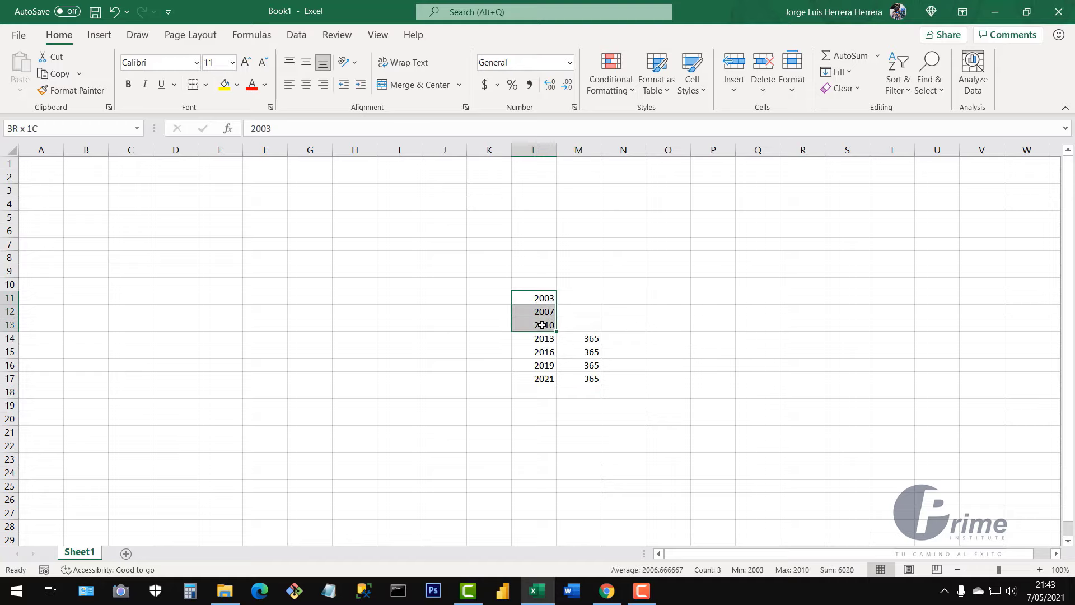
left_click(636, 310)
left_click_drag(543, 340, 577, 378)
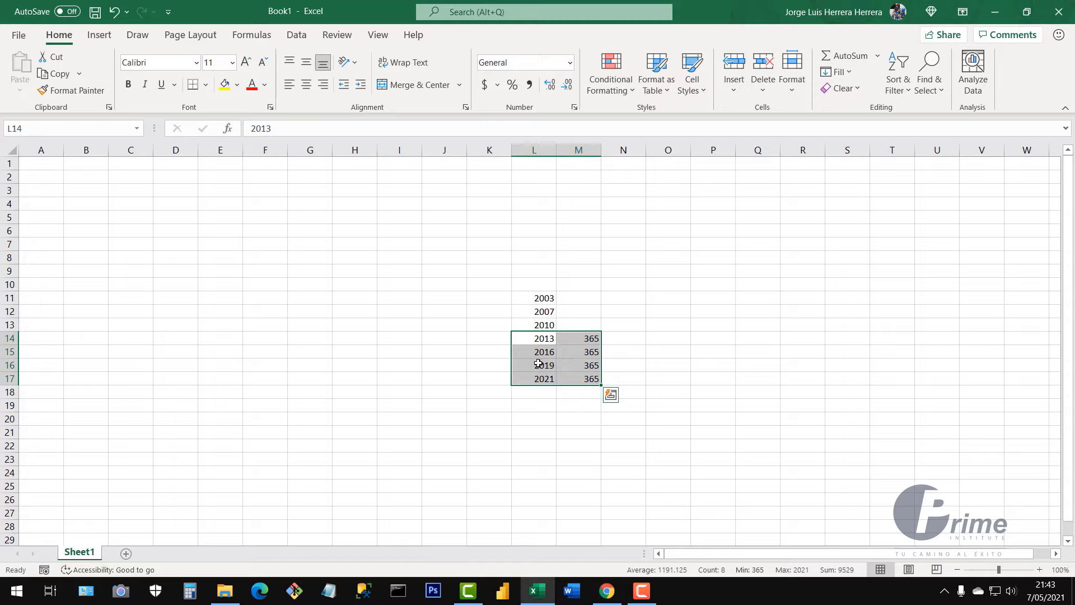
left_click(555, 404)
left_click_drag(541, 367, 588, 368)
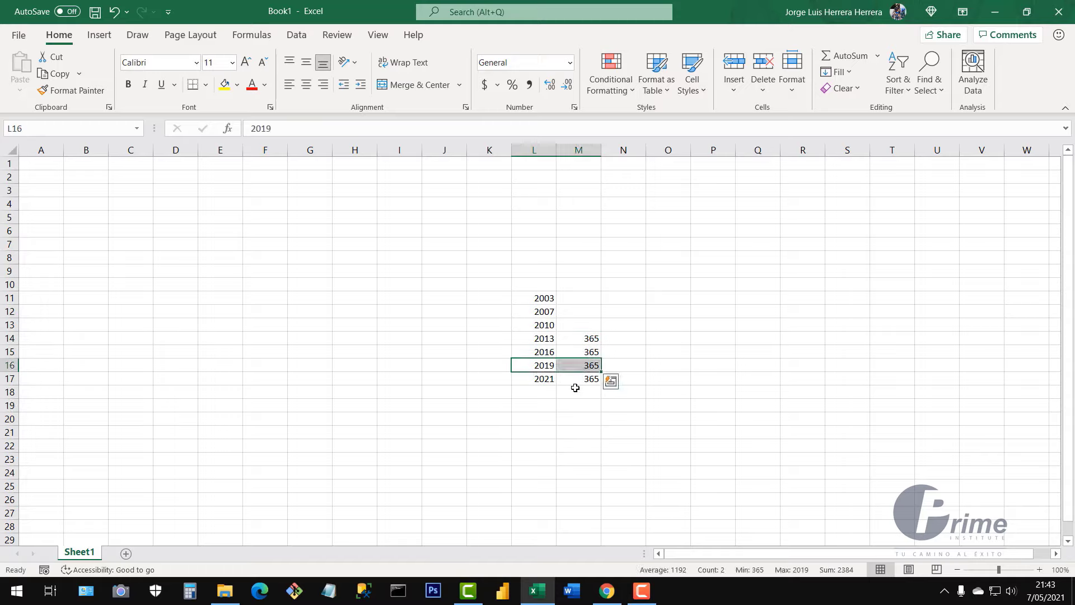
left_click(552, 350)
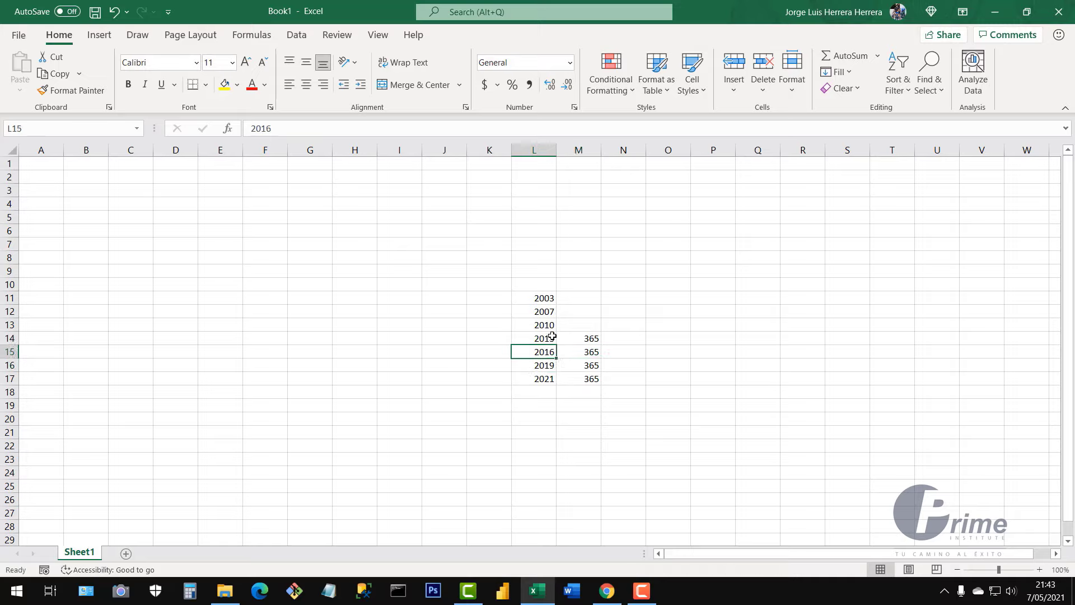
- Review the version years in L11:L17 and which of them carry the 365 mark in column M
left_click(552, 336)
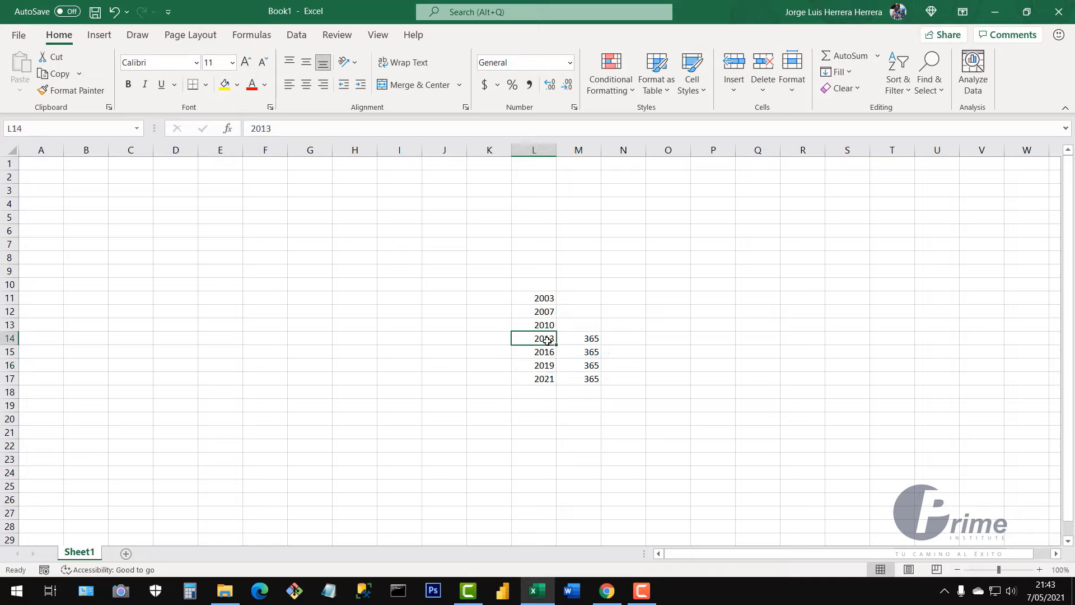
left_click_drag(544, 339, 543, 380)
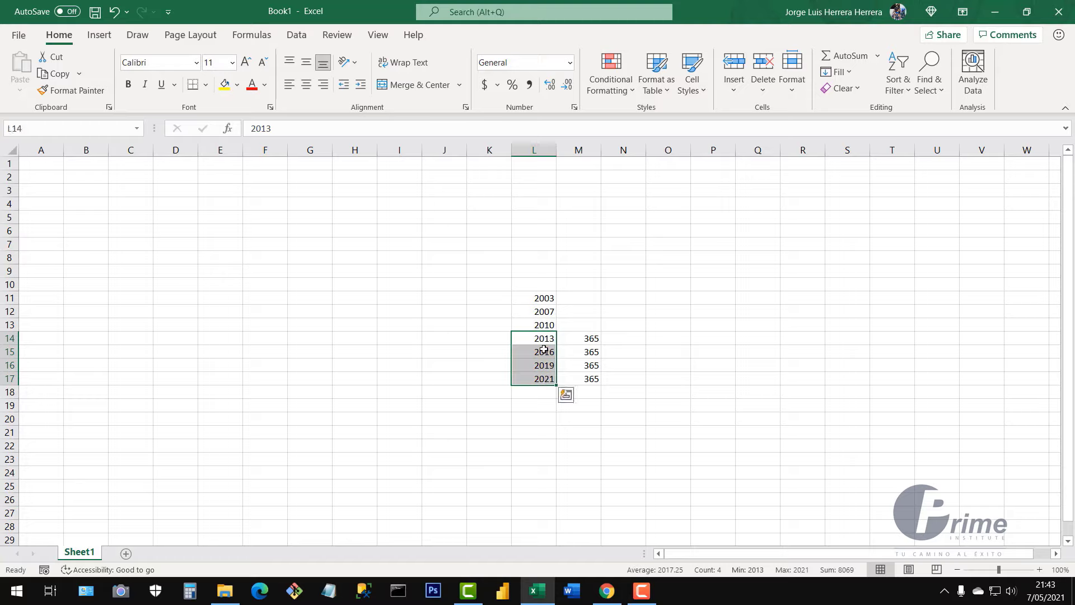
left_click(544, 325)
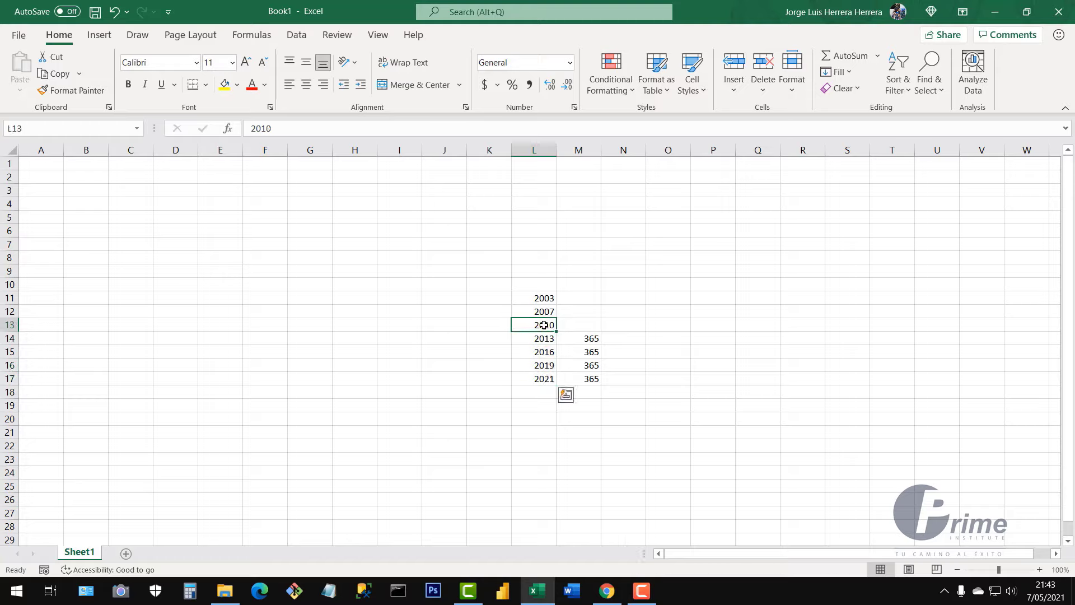
left_click(549, 310)
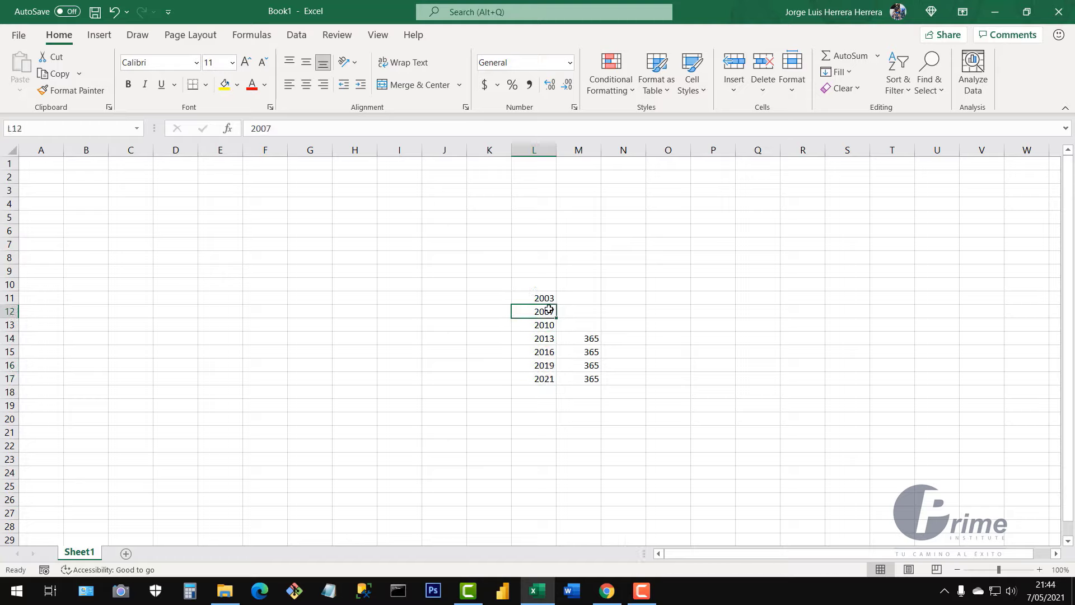
left_click(546, 298)
left_click_drag(497, 300, 545, 392)
left_click(613, 328)
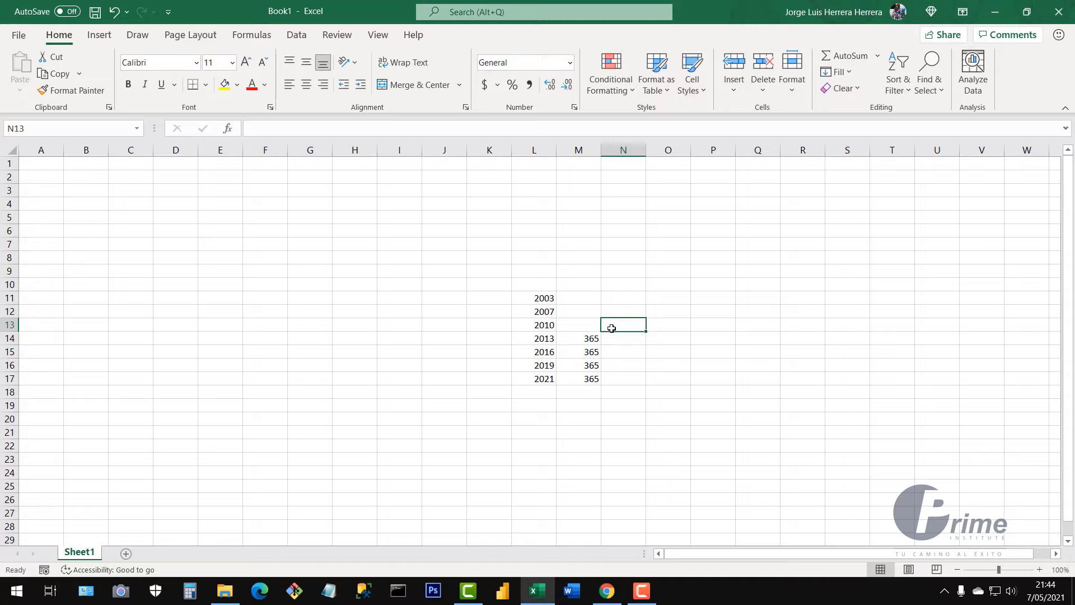
key("F10")
- Clear the contents of K10:N19 and close the workbook without saving the changes
left_click_drag(486, 284, 634, 406)
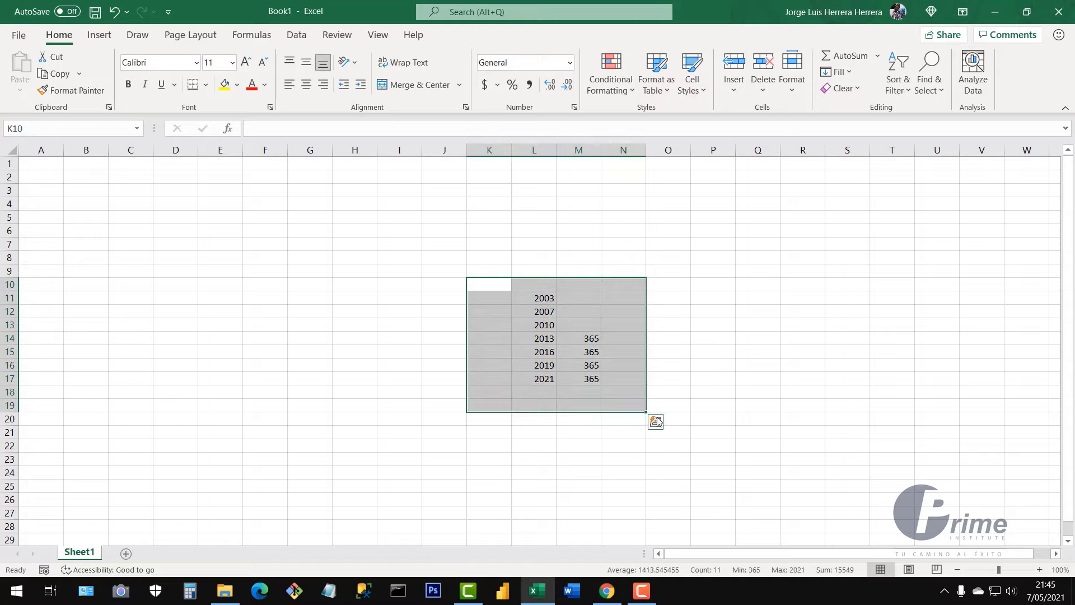
key("Delete")
left_click(407, 280)
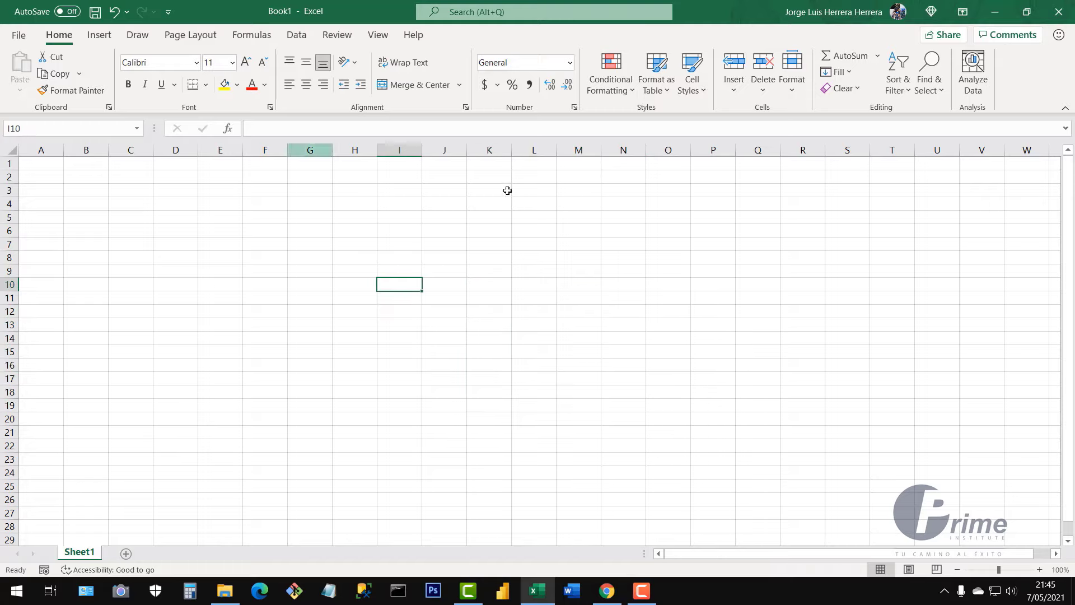
left_click(373, 265)
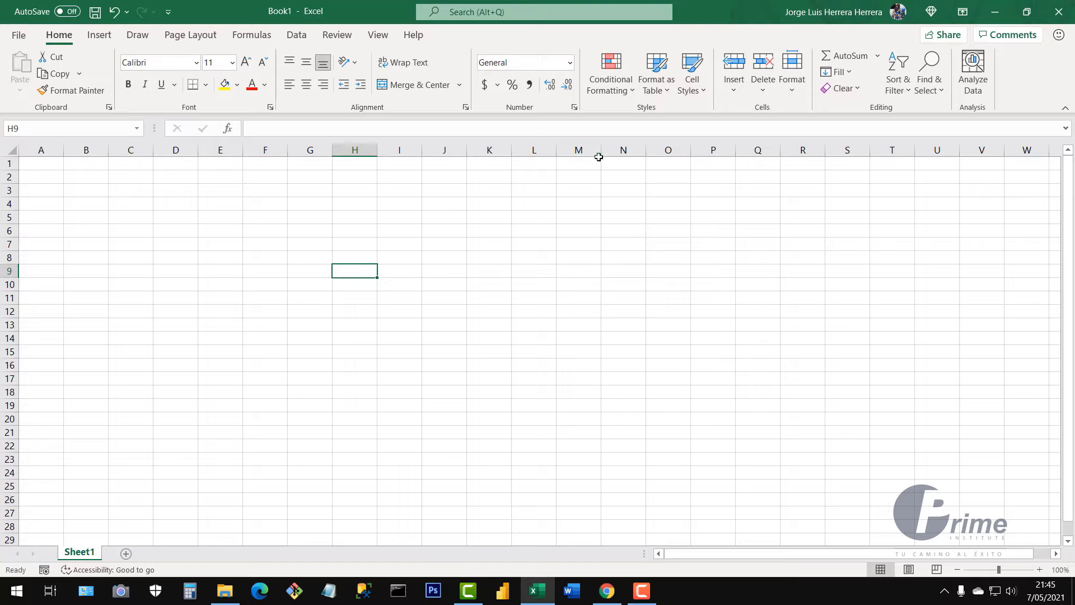
left_click(1059, 12)
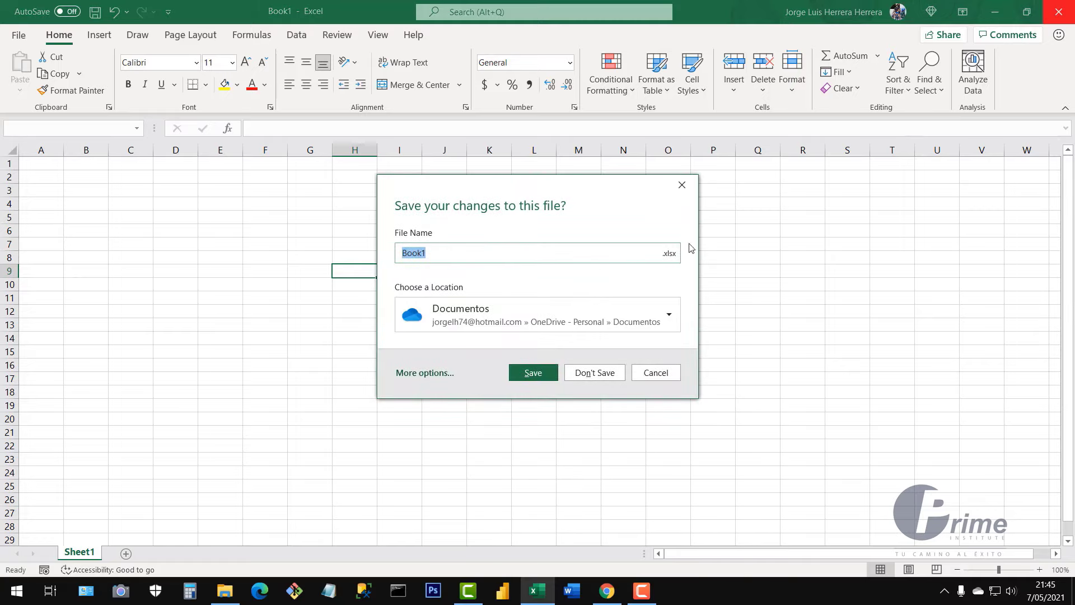
left_click(591, 382)
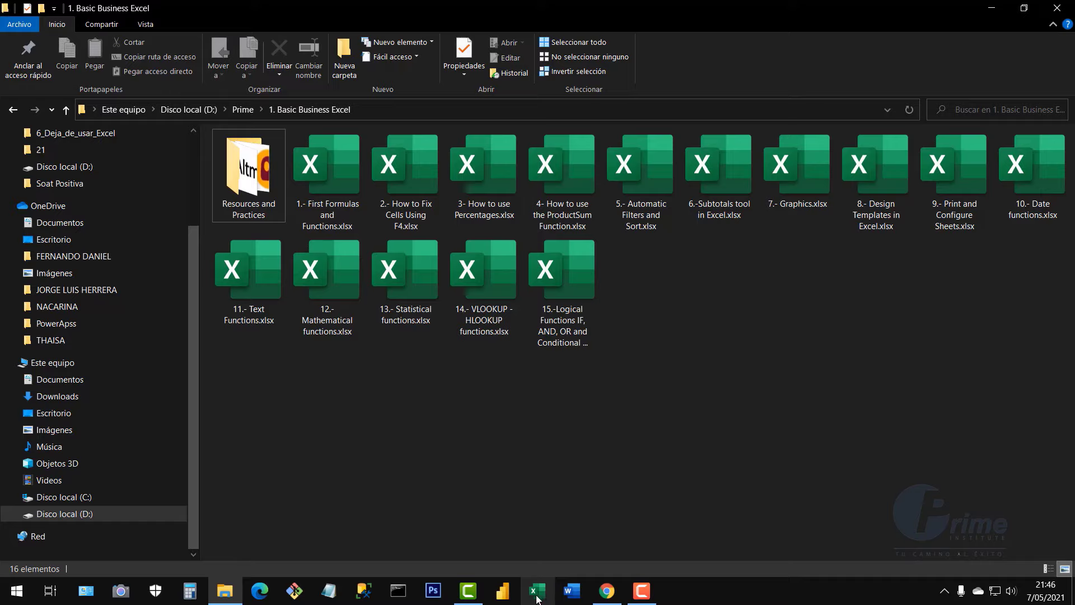
- Start Excel with a blank workbook and close it again
left_click(536, 595)
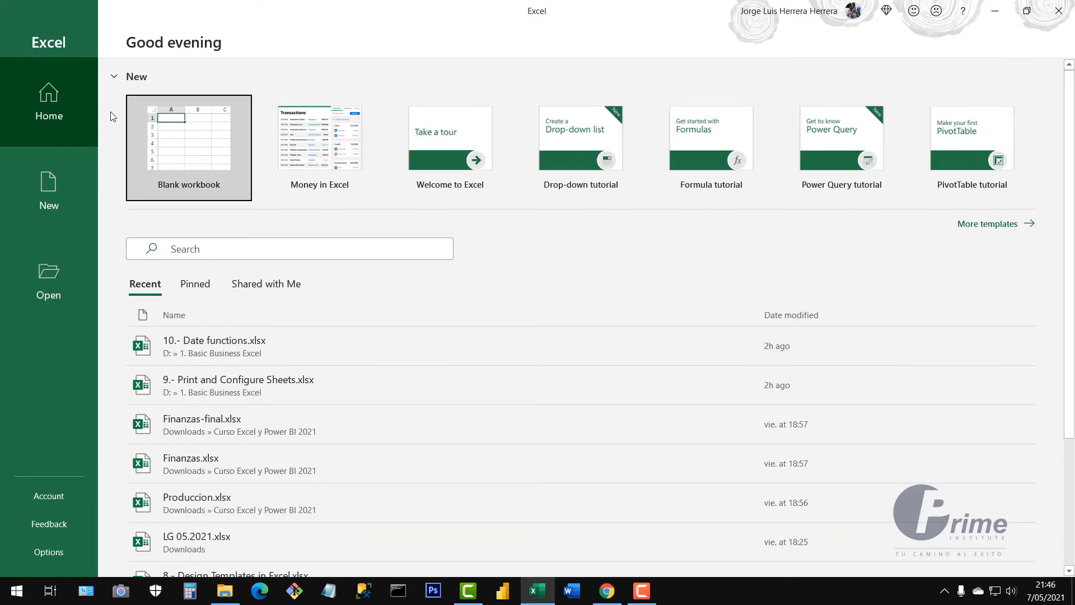
left_click(193, 163)
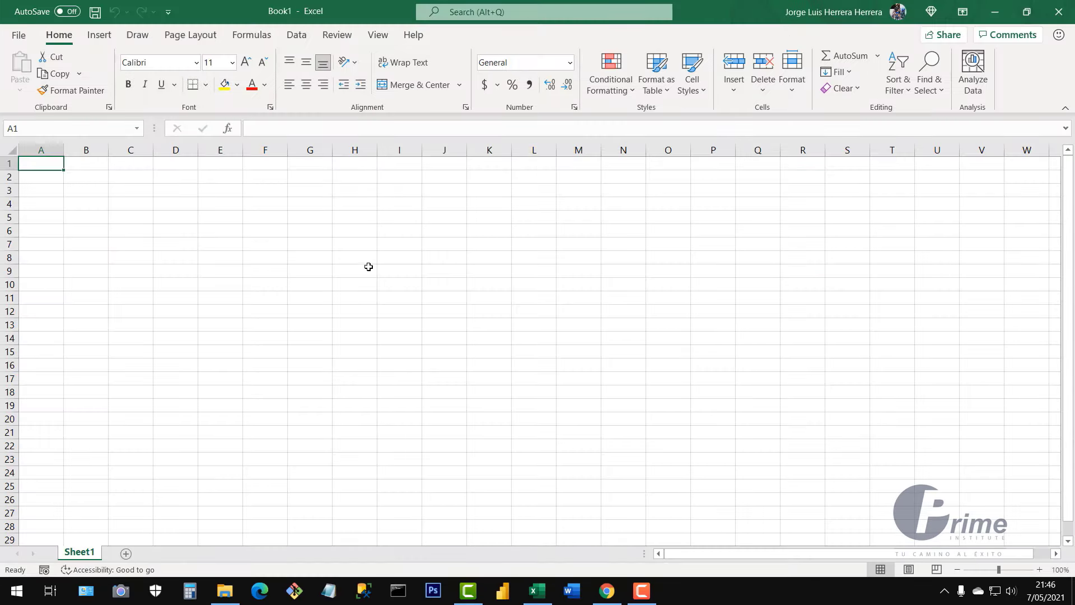
left_click(1065, 18)
- Open the Windows search to look for an application
right_click(21, 596)
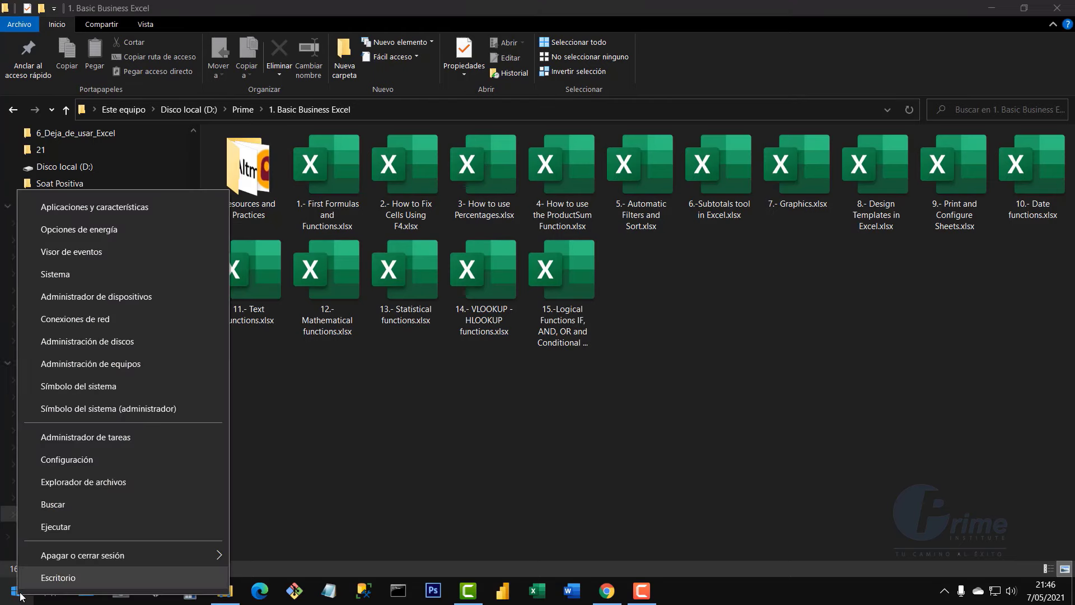
left_click(77, 506)
type("busca")
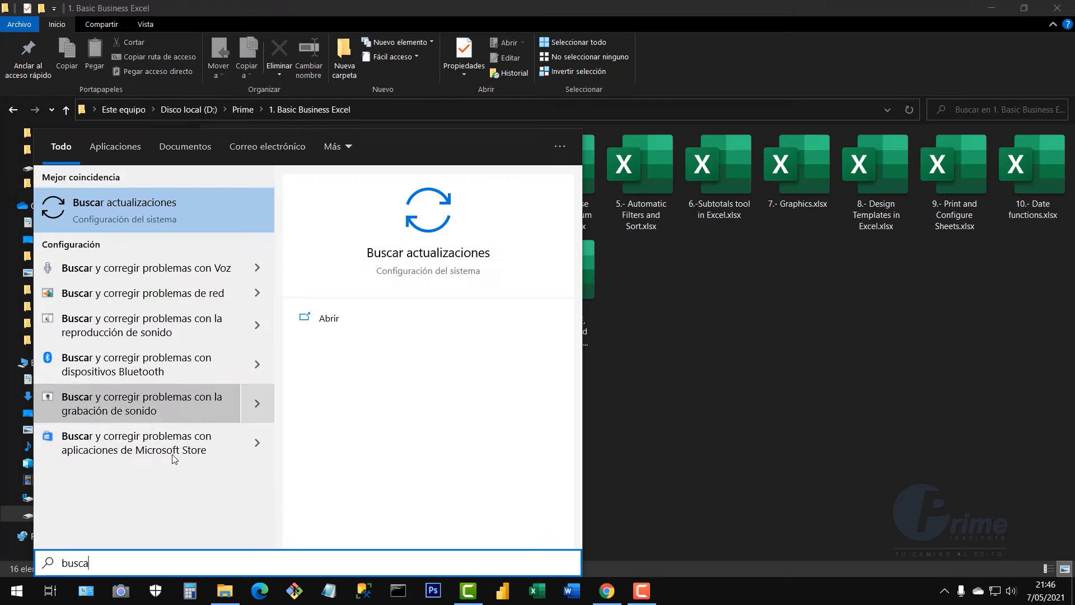
key("BackSpace")
key("BackSpace")
key("BackSpace")
key("BackSpace")
key("BackSpace")
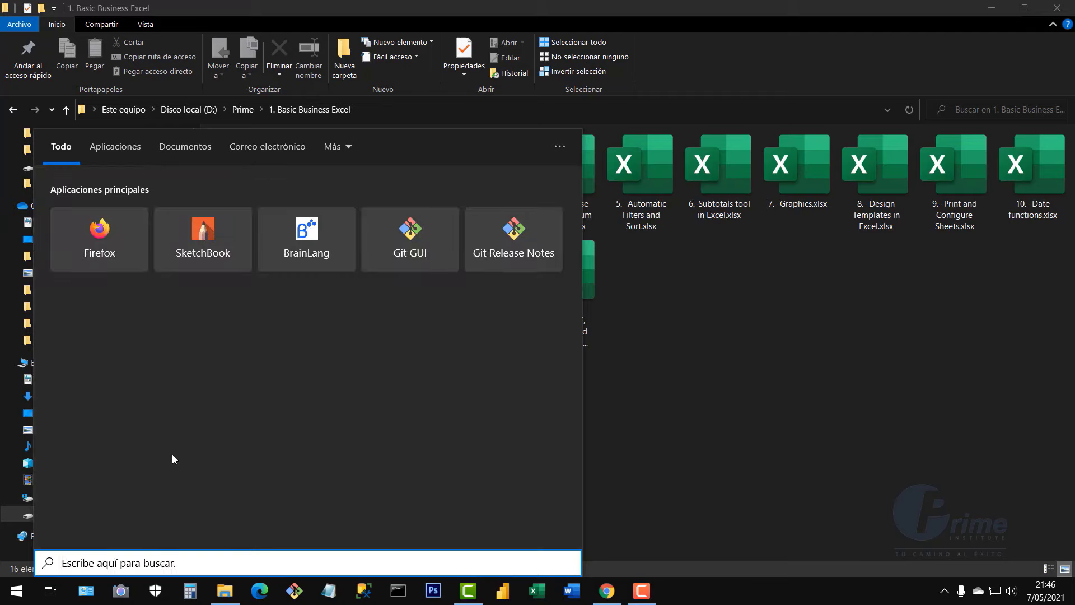
- Search for "ex", launch Excel from the results and create a blank workbook
type("ex")
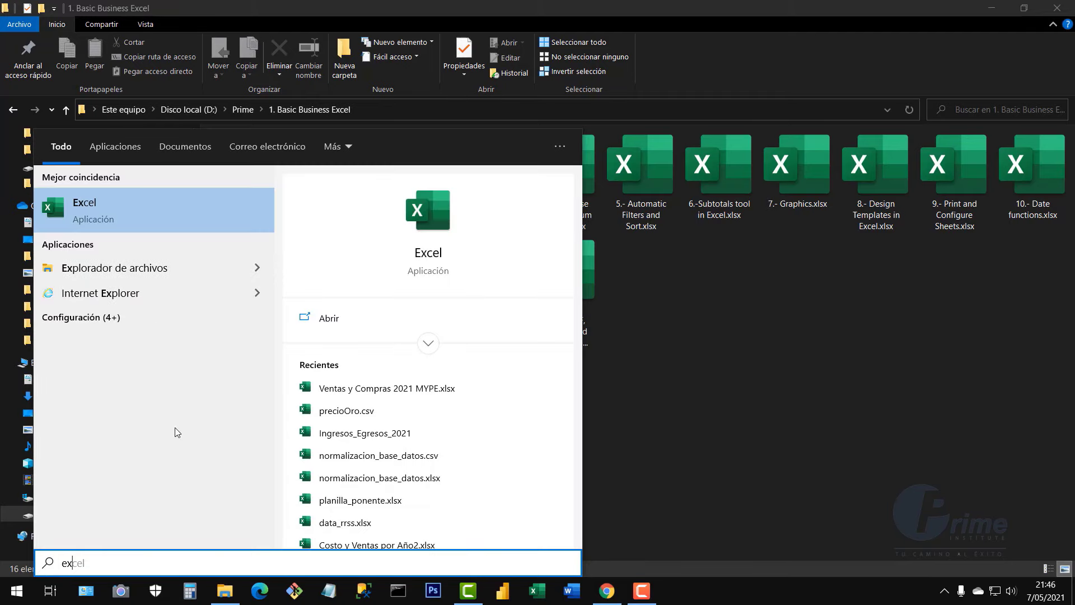
left_click(108, 217)
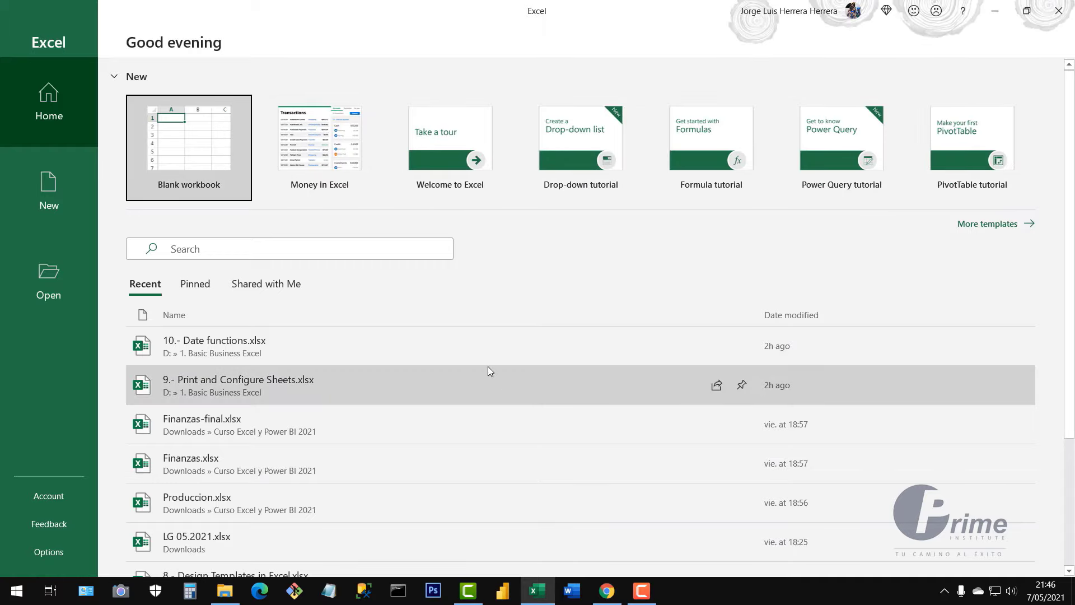
left_click(208, 153)
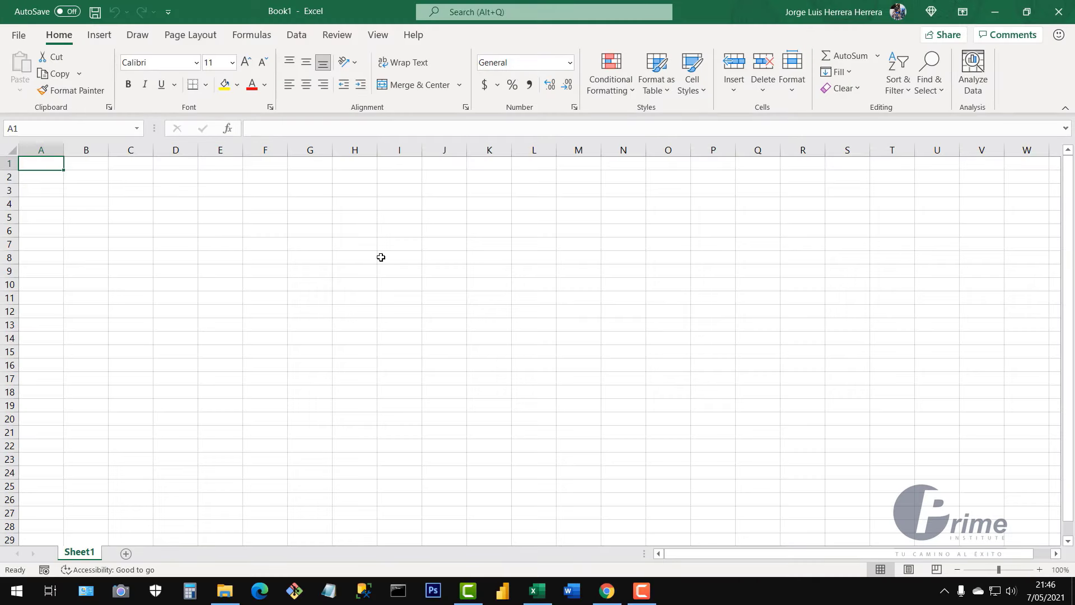
left_click(438, 295)
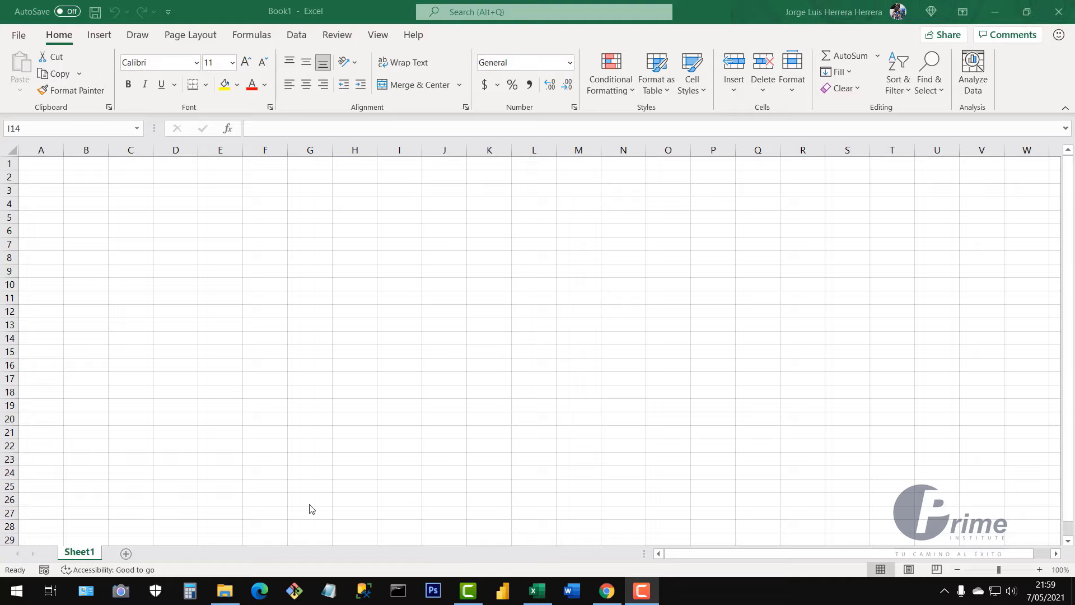
- Switch to File Explorer and look over the numbered lesson workbooks in the 1. Basic Business Excel folder
left_click(224, 590)
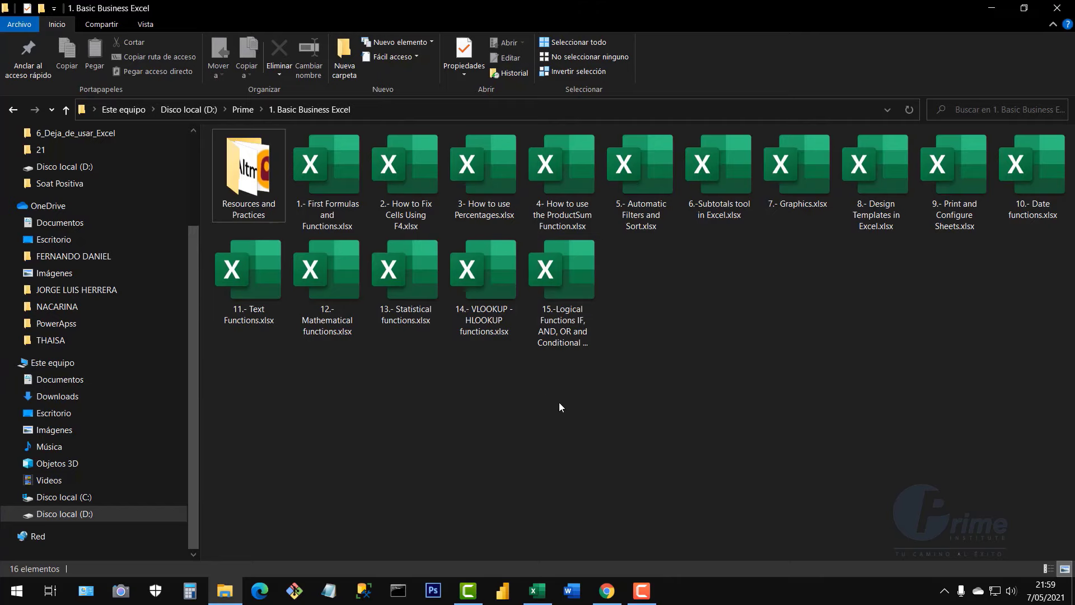
left_click(328, 199)
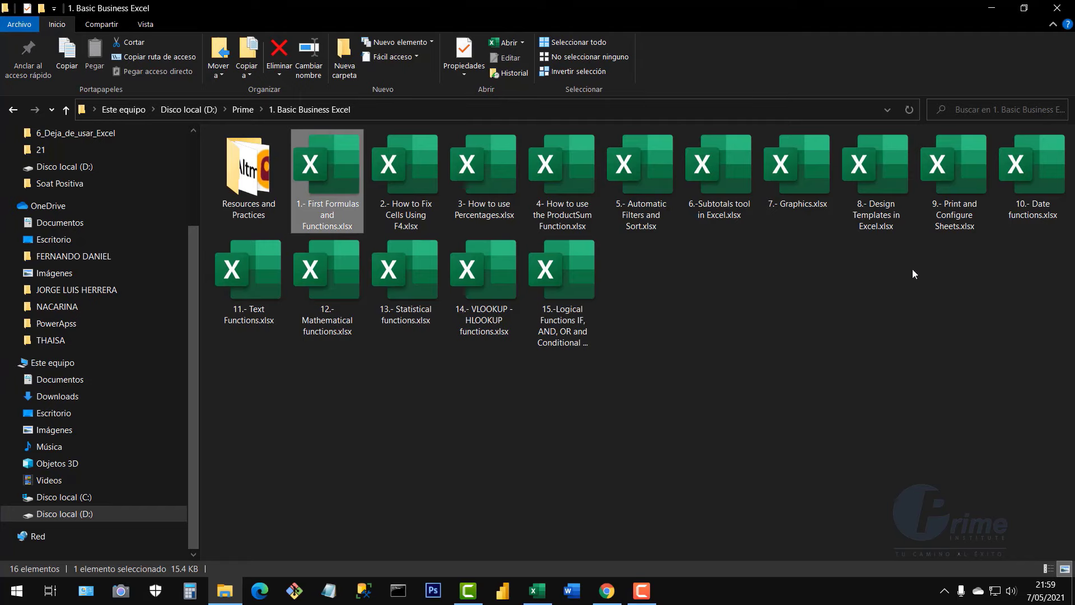
left_click(561, 280)
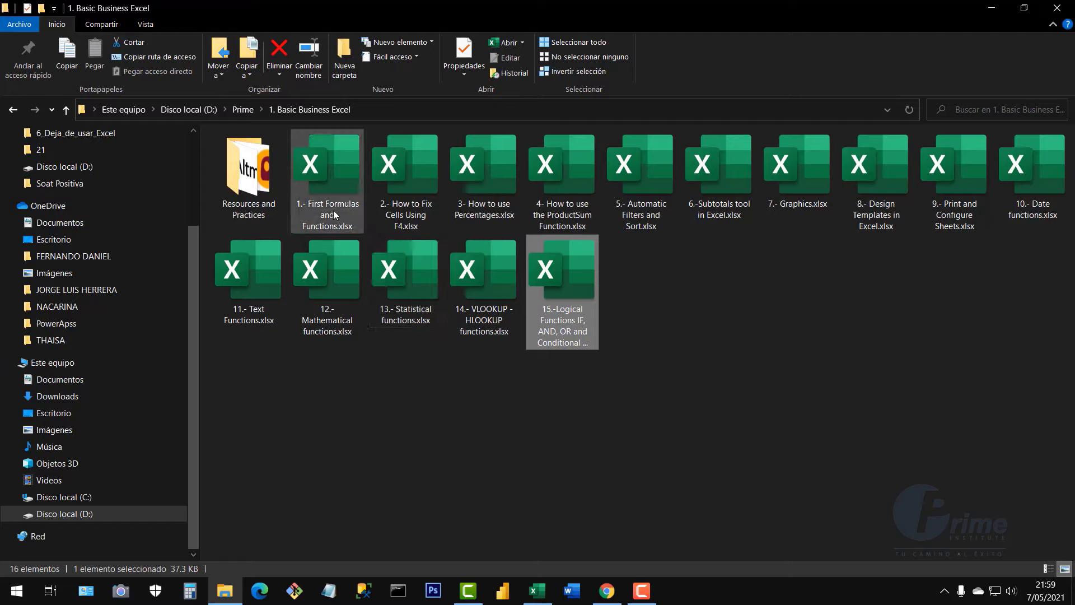
left_click(419, 211)
left_click(482, 208)
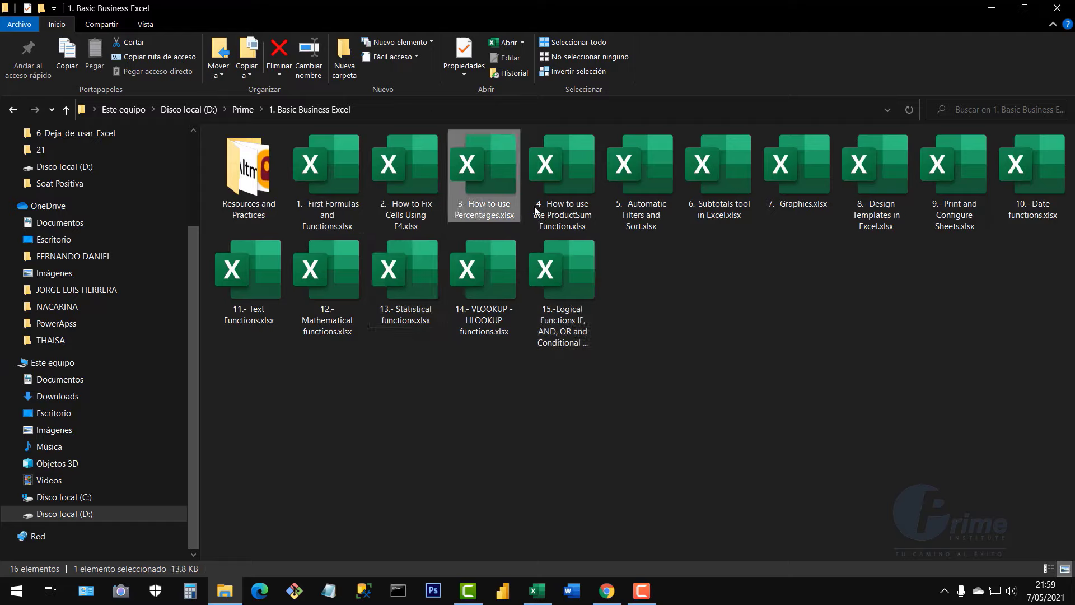
left_click(563, 210)
left_click(639, 357)
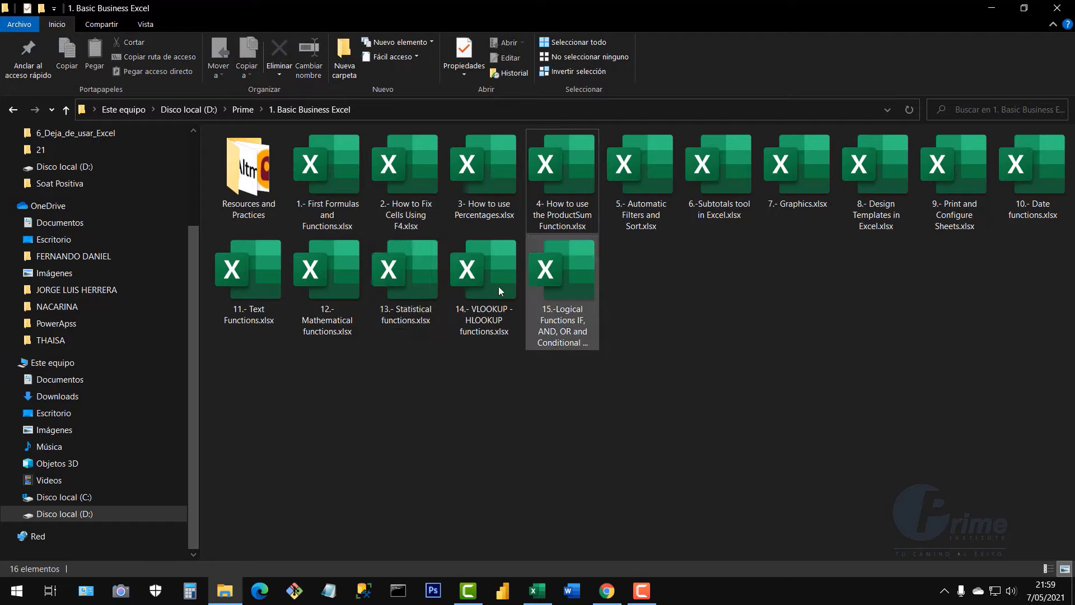
- Go through the course's lesson workbooks 1 to 7 one at a time, from First Formulas and Functions to Graphics
left_click(328, 194)
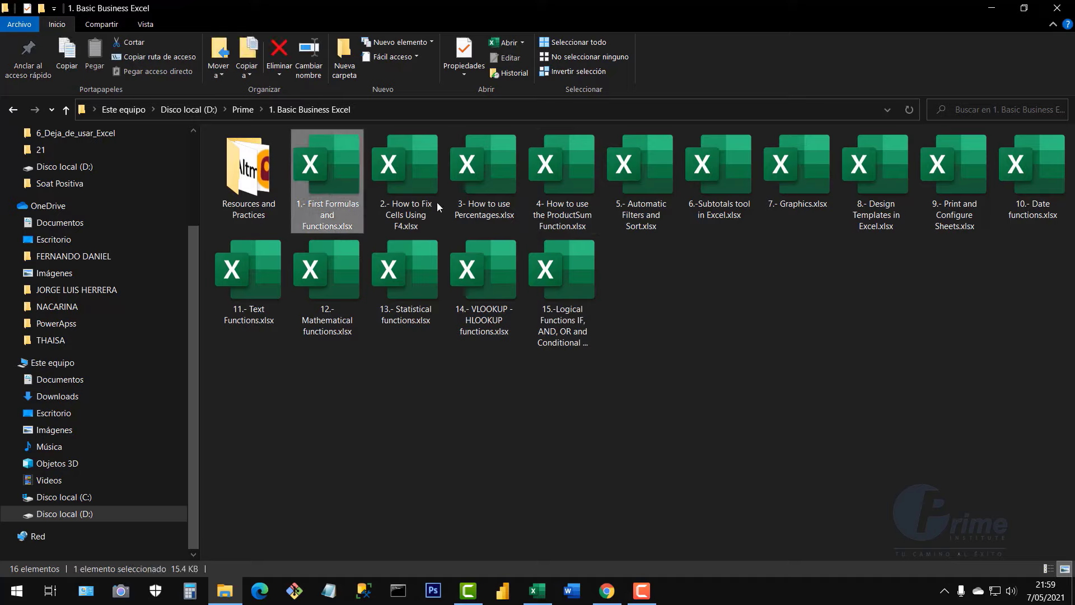
left_click(405, 182)
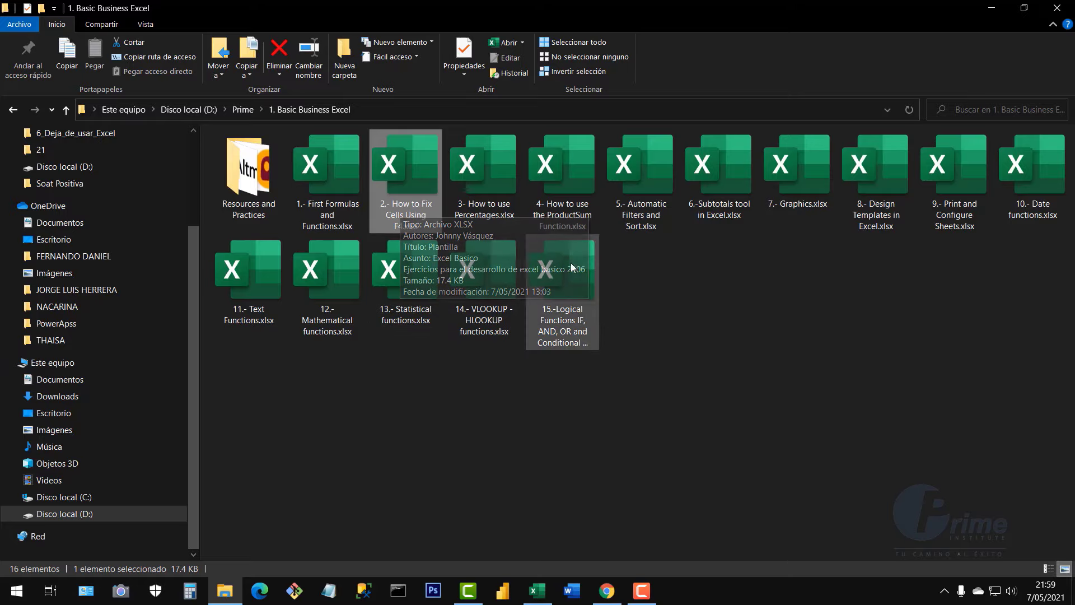
left_click(679, 397)
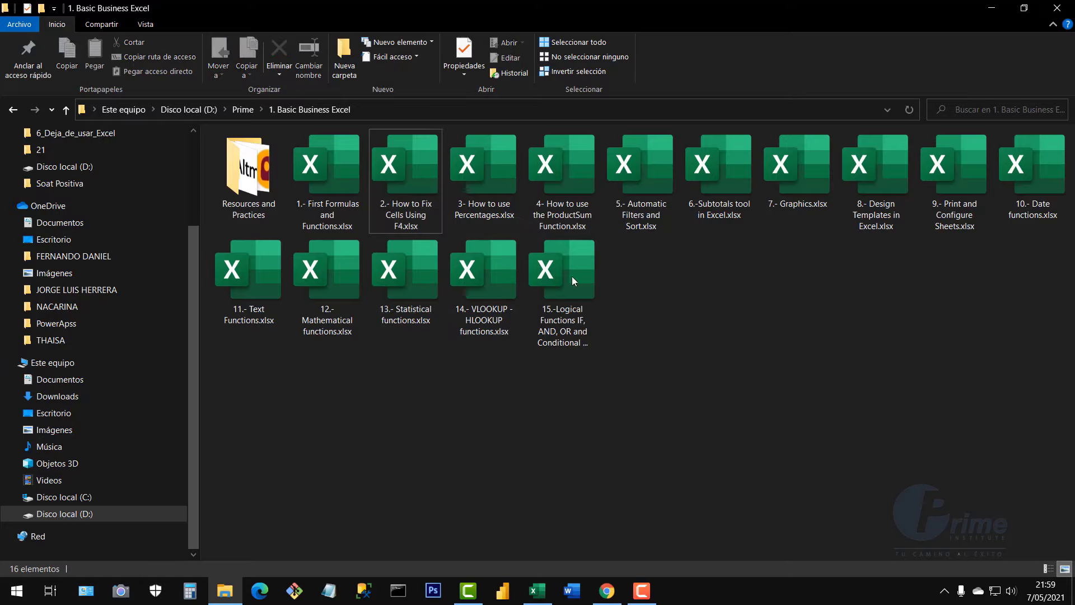
left_click(476, 193)
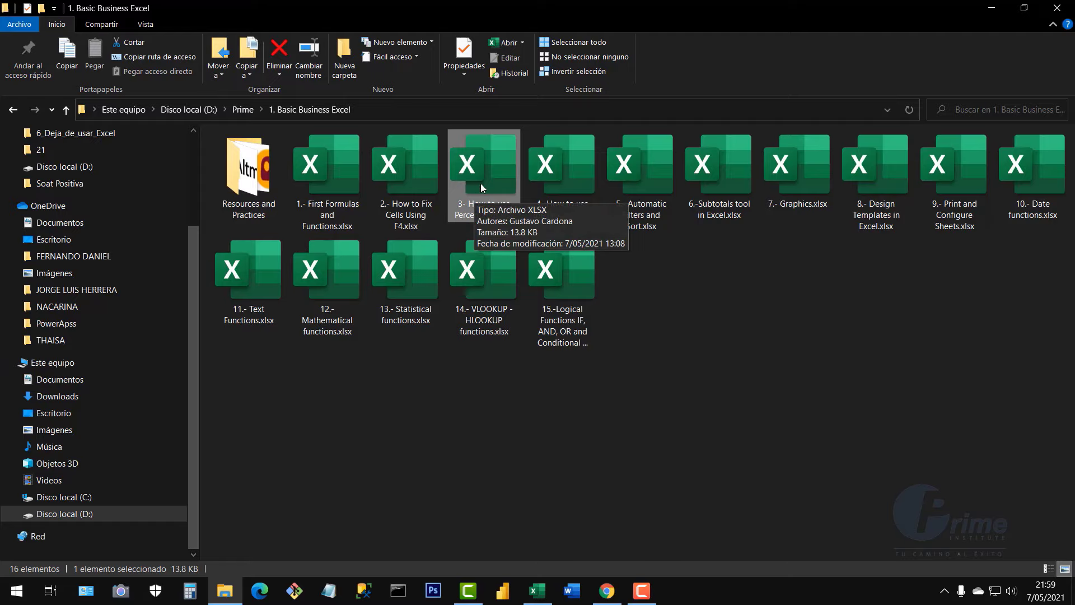
left_click(647, 337)
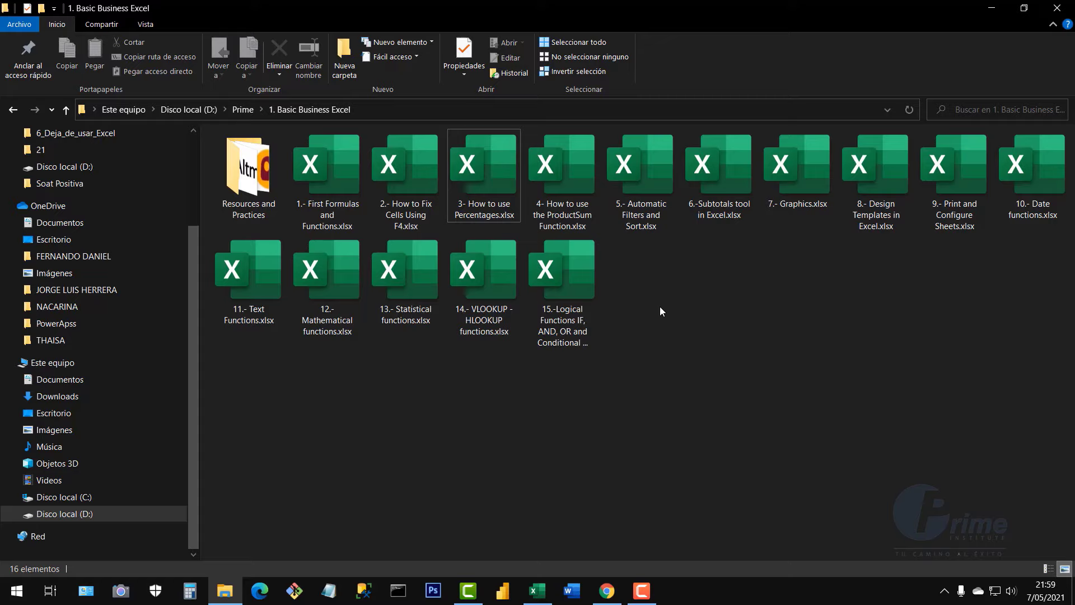
left_click(579, 179)
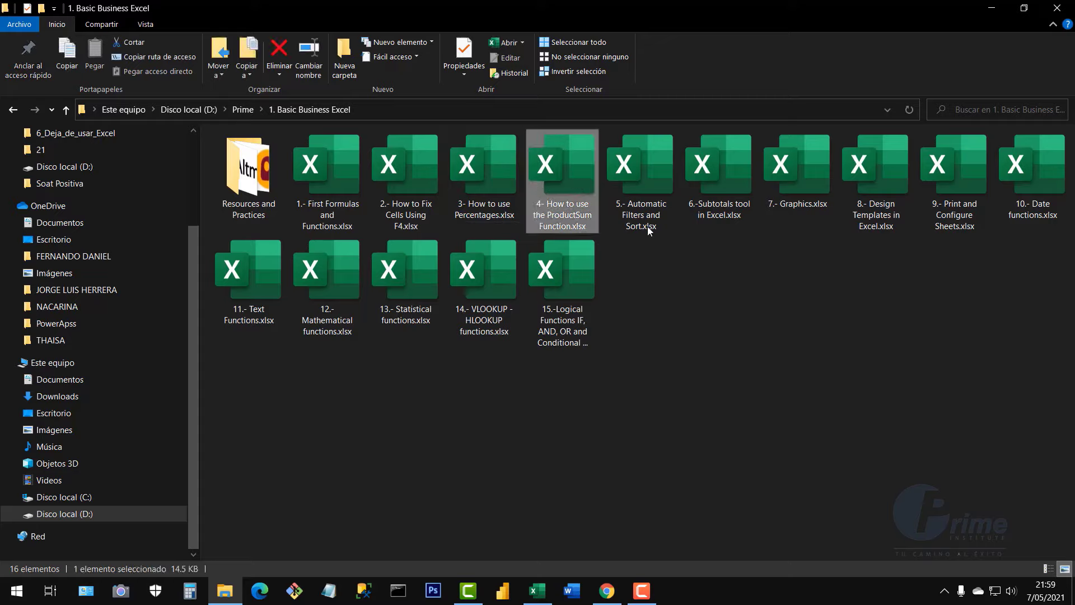
left_click(644, 200)
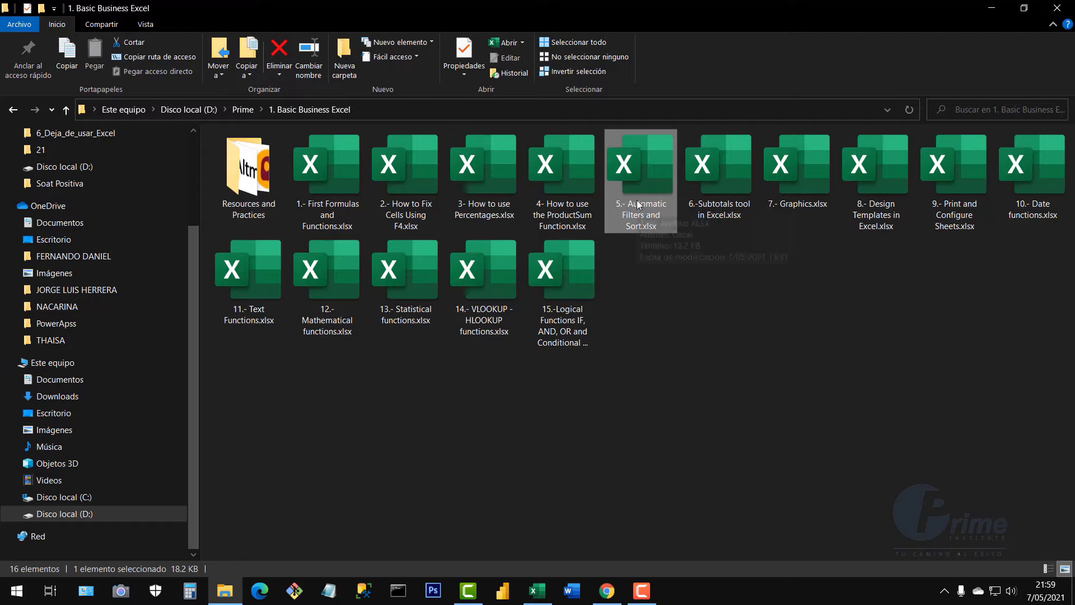
left_click(734, 193)
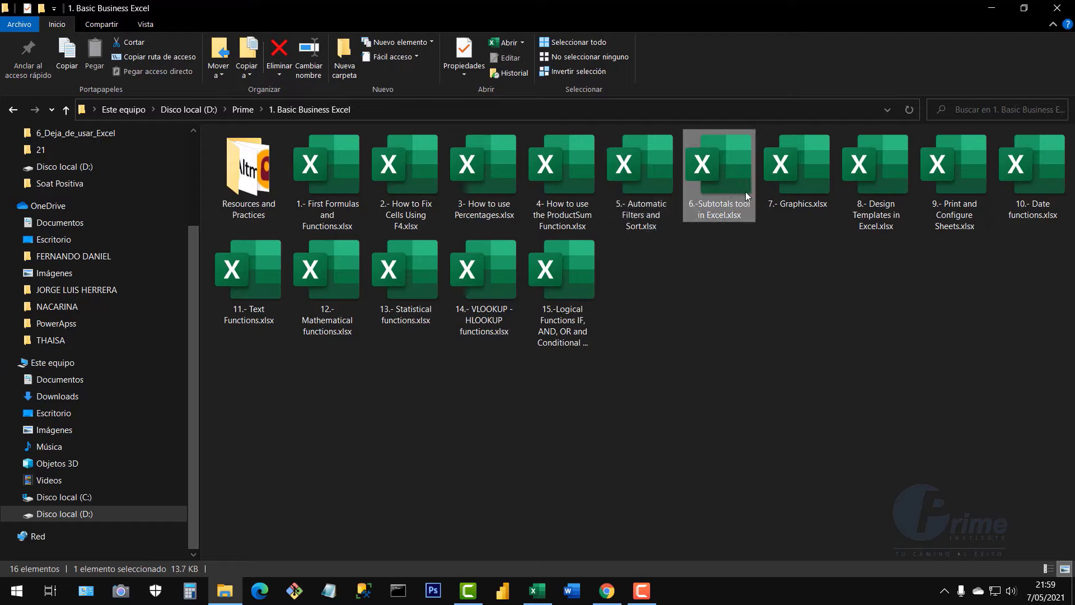
mouse_move(730, 216)
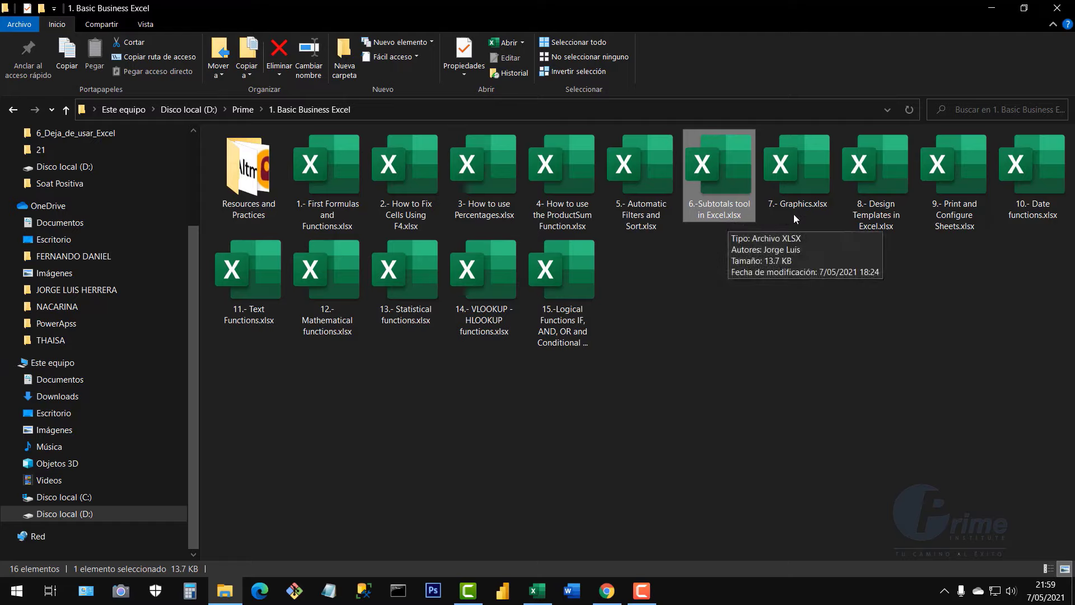
left_click(804, 182)
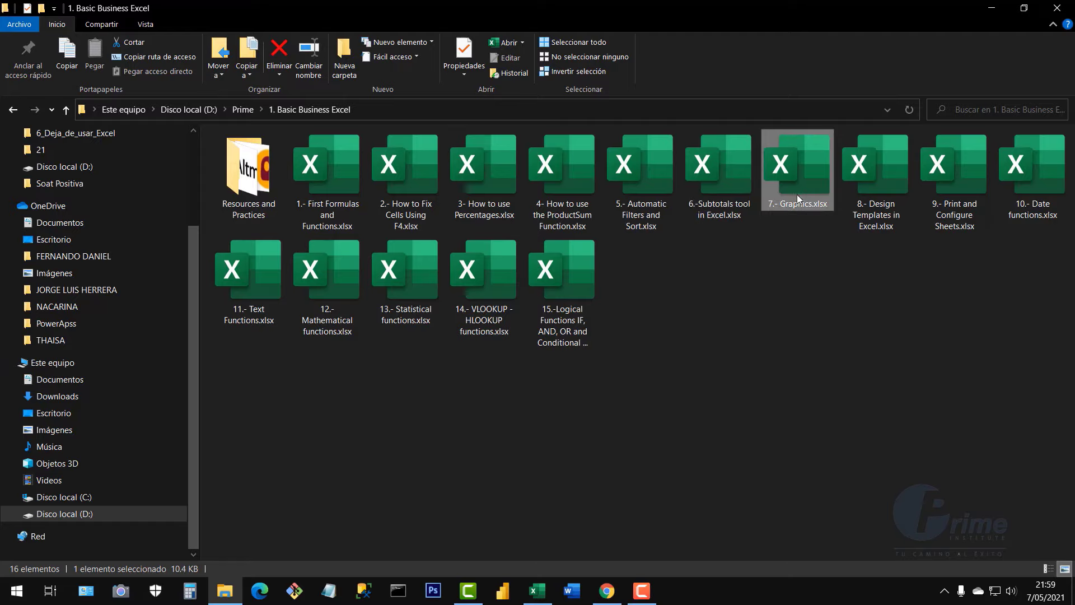
mouse_move(798, 194)
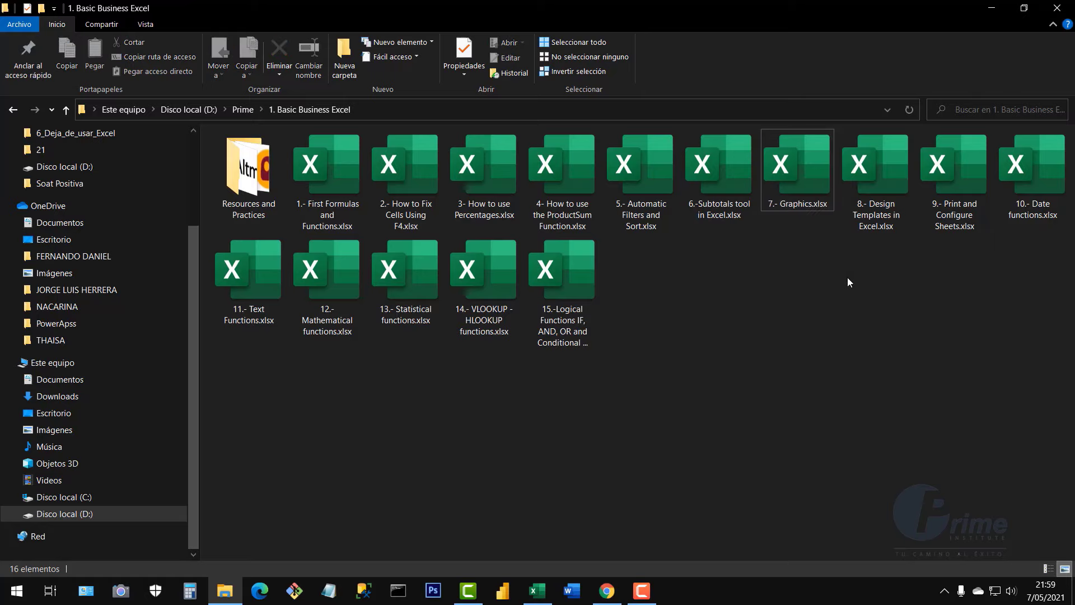
- Go through lesson workbooks 8 to 15 one at a time, from Design Templates in Excel to the logical functions
left_click(877, 180)
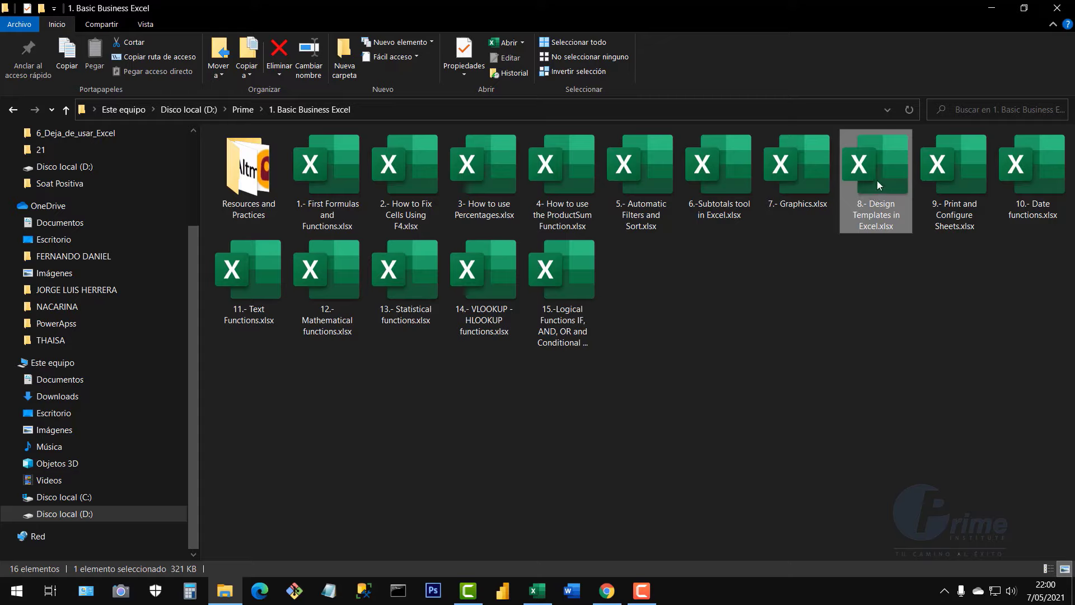
left_click(996, 324)
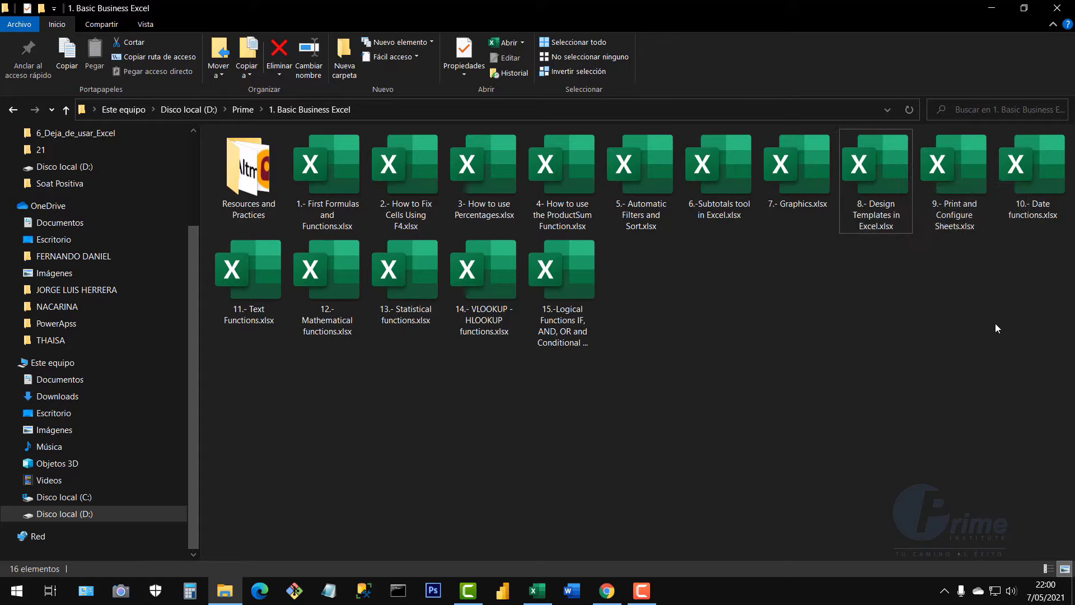
left_click(959, 184)
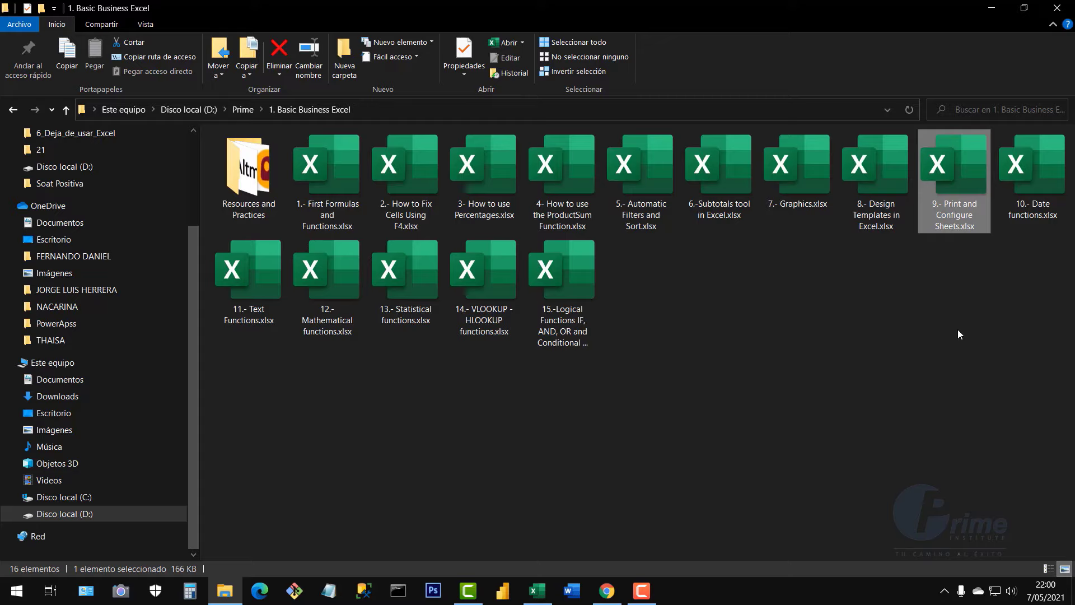
left_click(959, 331)
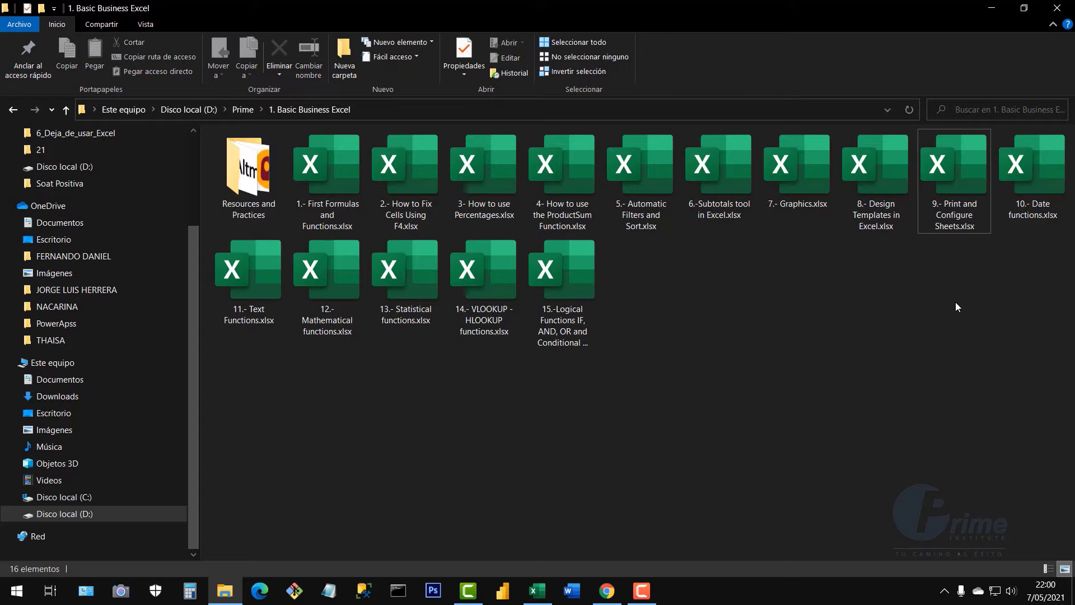
left_click(950, 171)
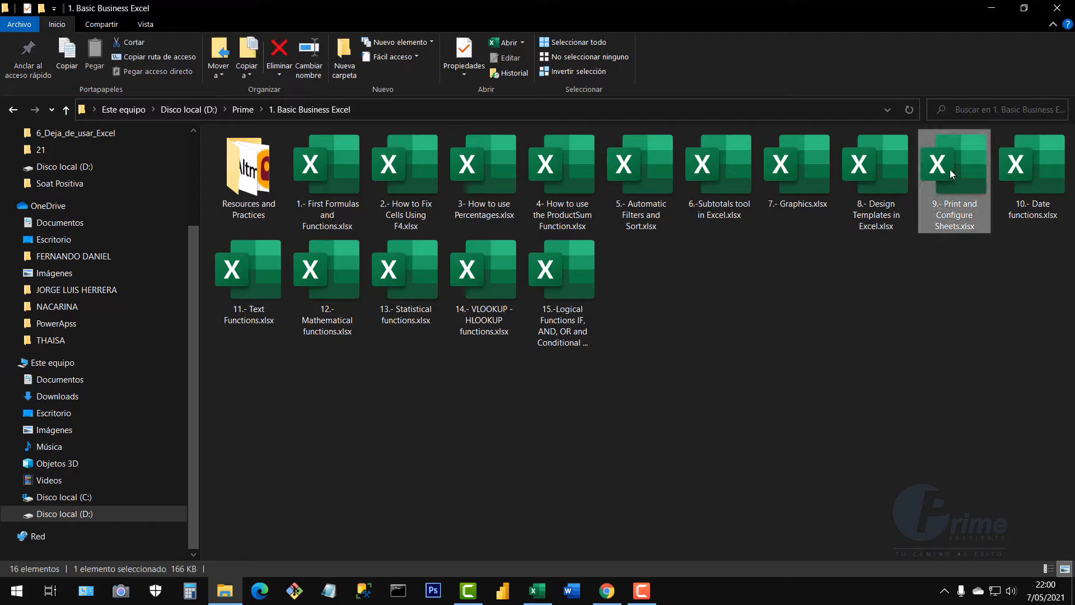
left_click(1039, 190)
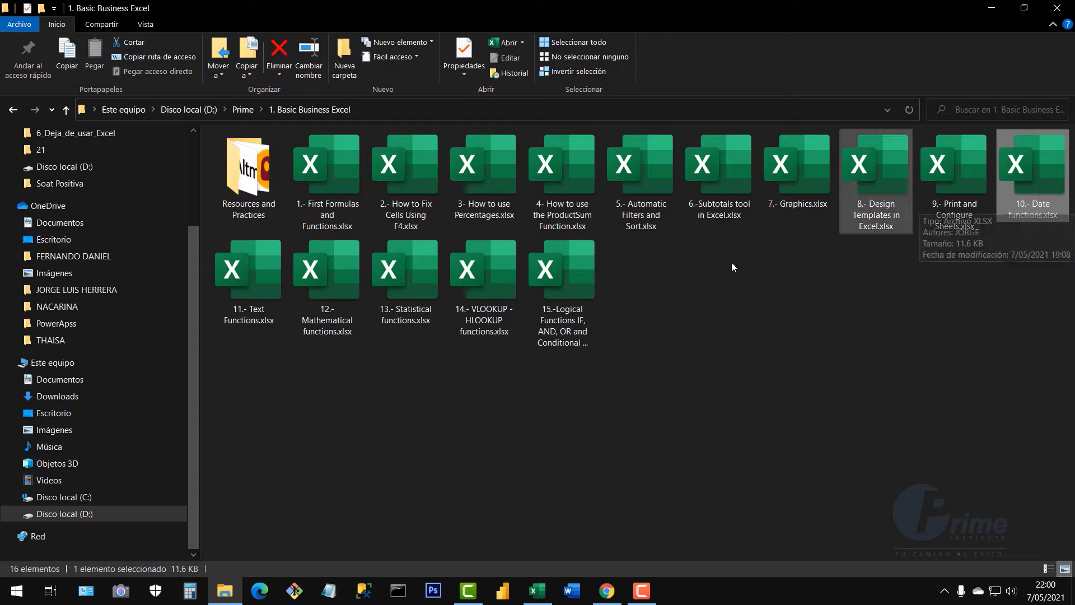
left_click(258, 299)
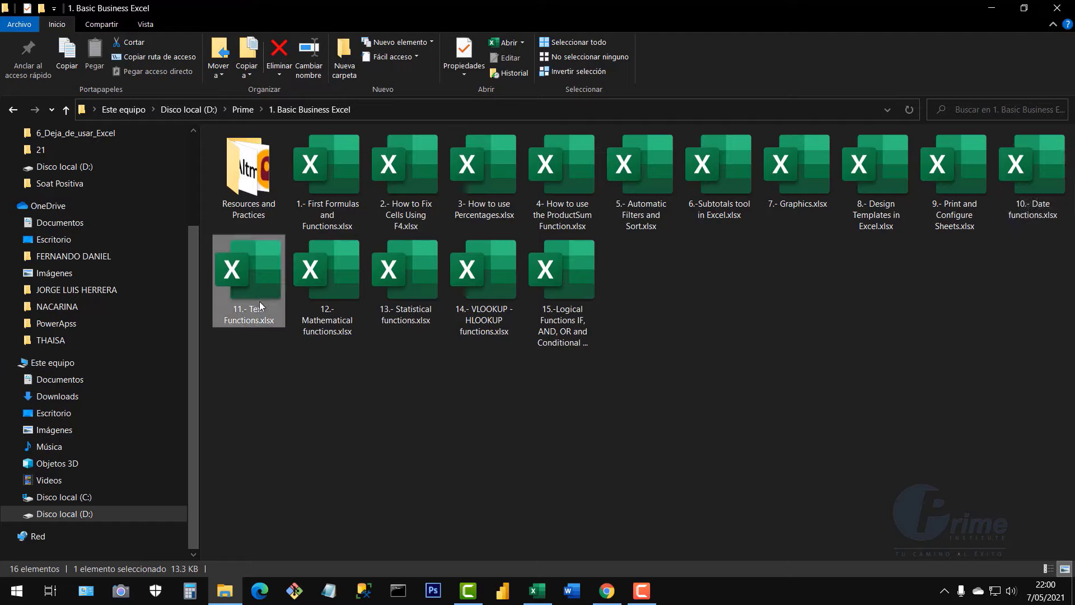
left_click(324, 282)
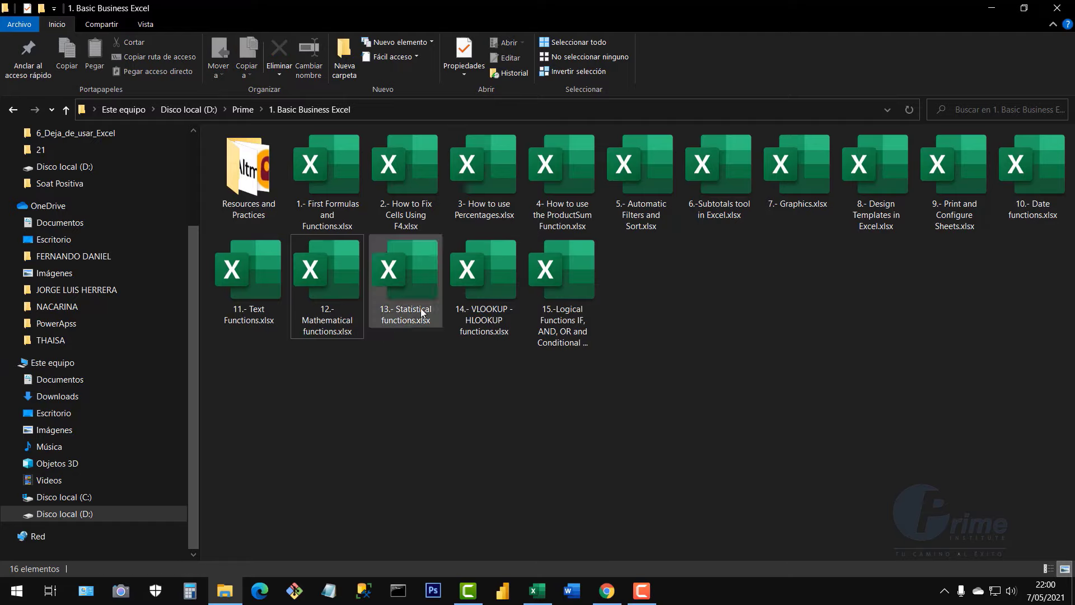
left_click(408, 287)
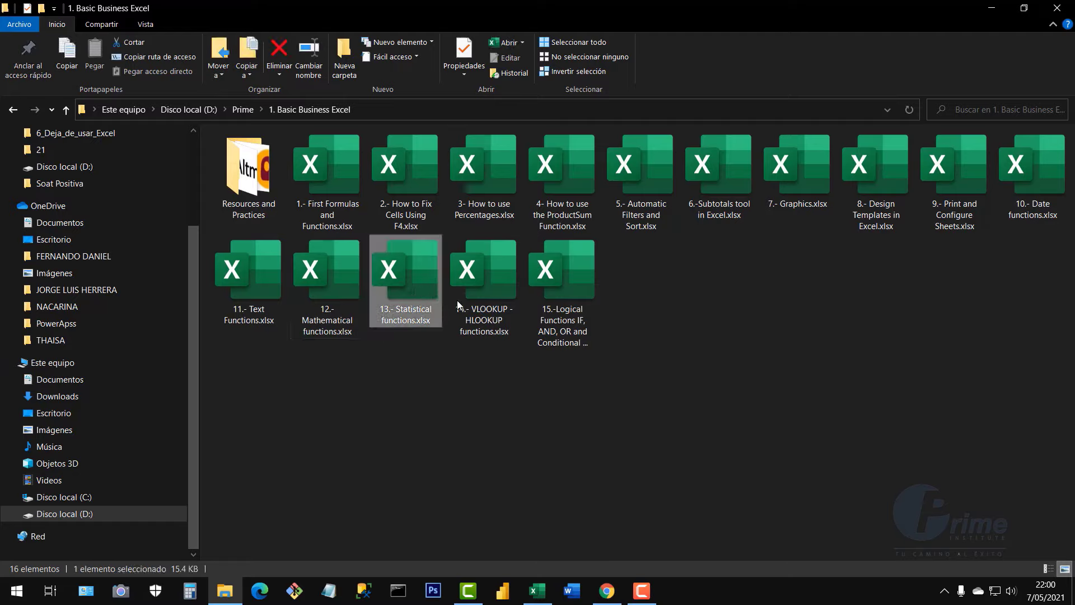
left_click(491, 290)
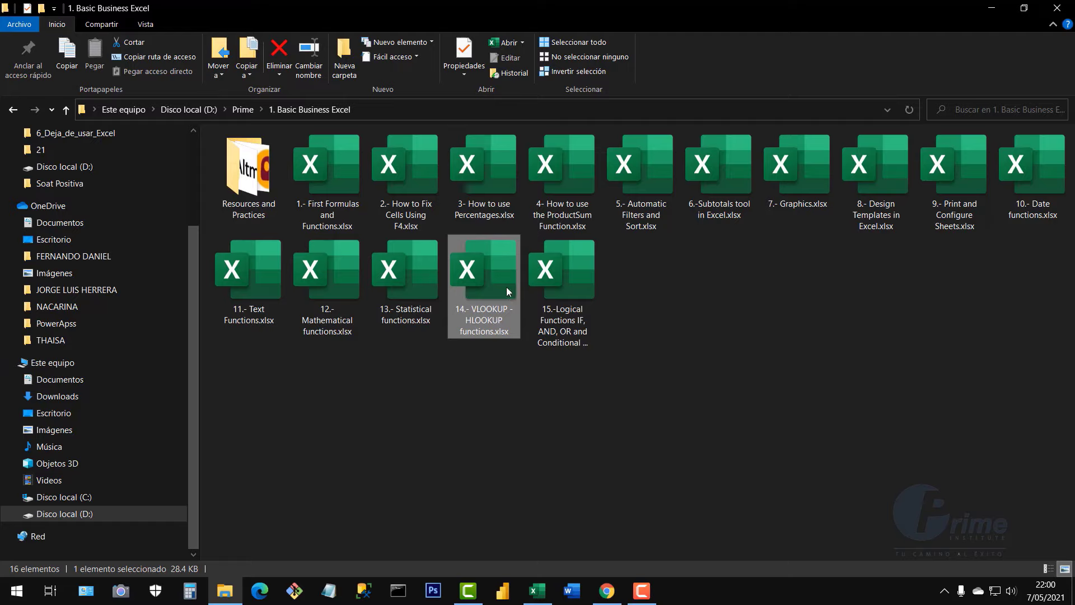
left_click(568, 286)
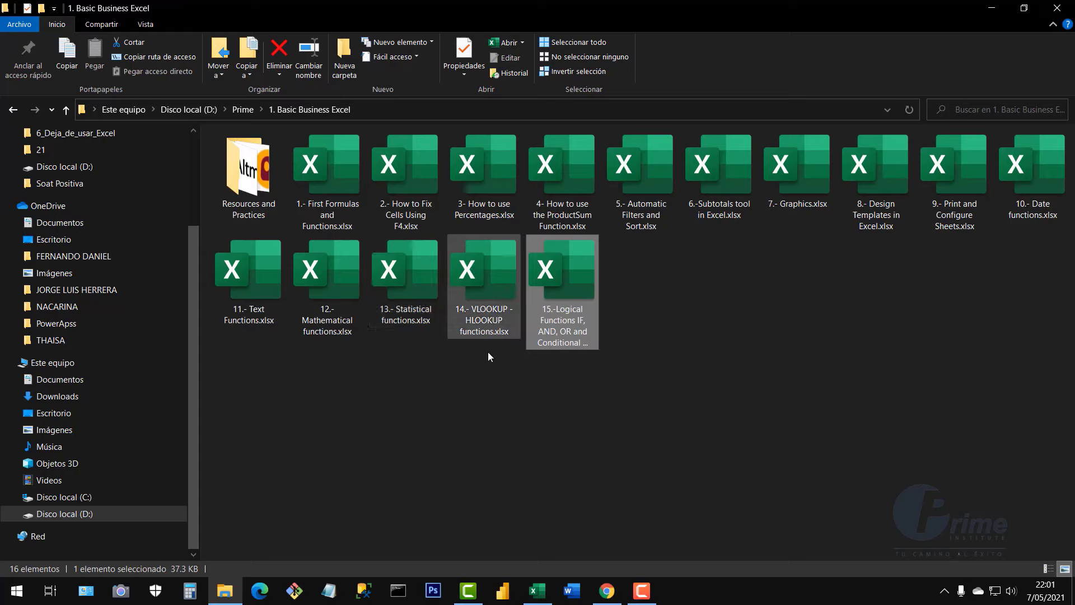
left_click(501, 425)
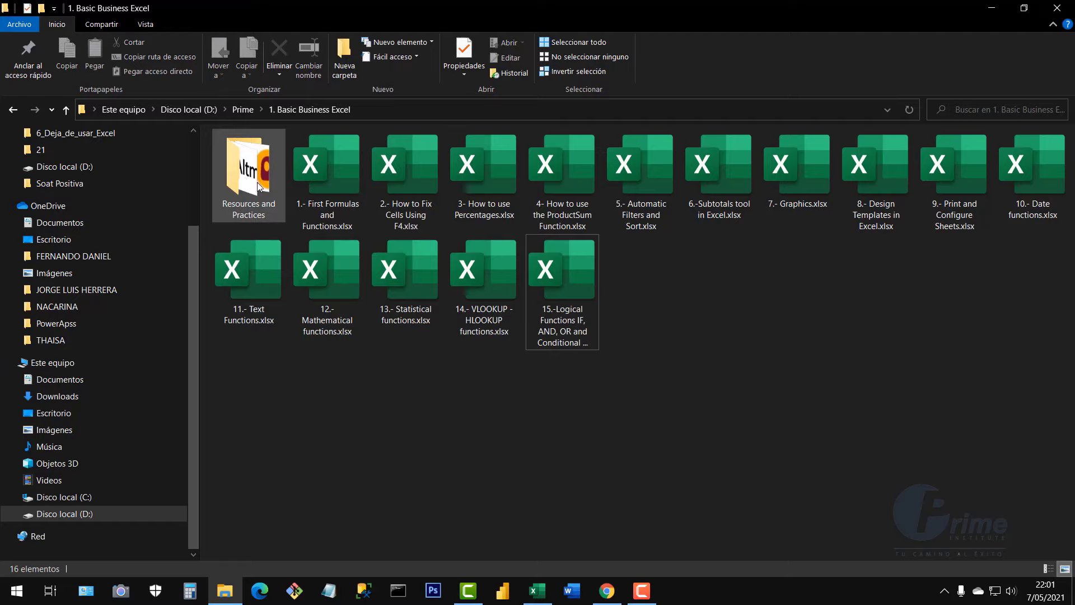
- Open the Resources and Practices folder, examine logo1.png and logo2.jpg, and return to the course folder
mouse_move(255, 189)
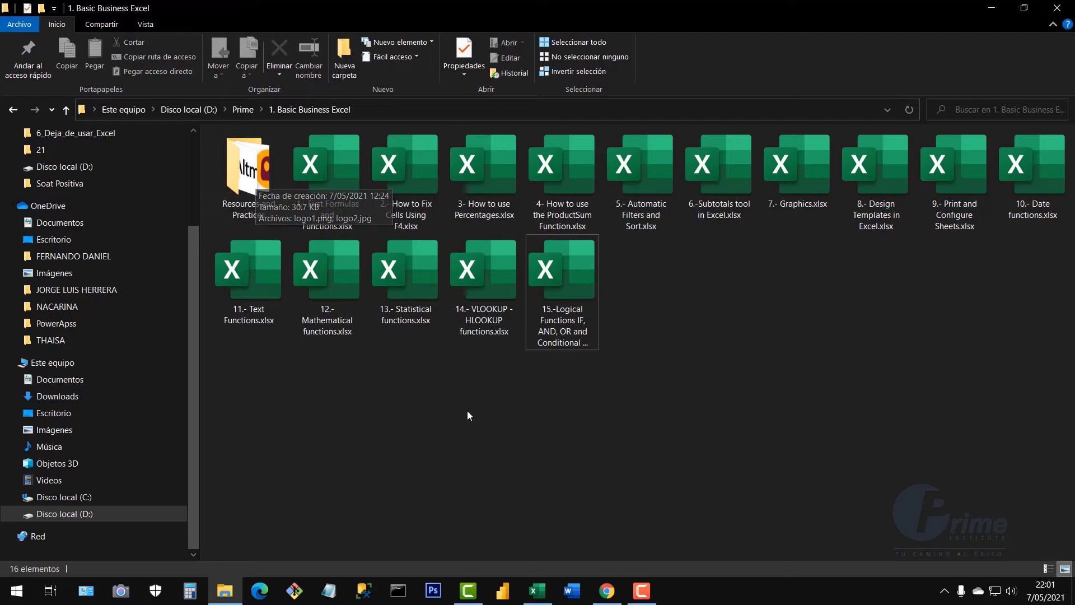
double_click(246, 171)
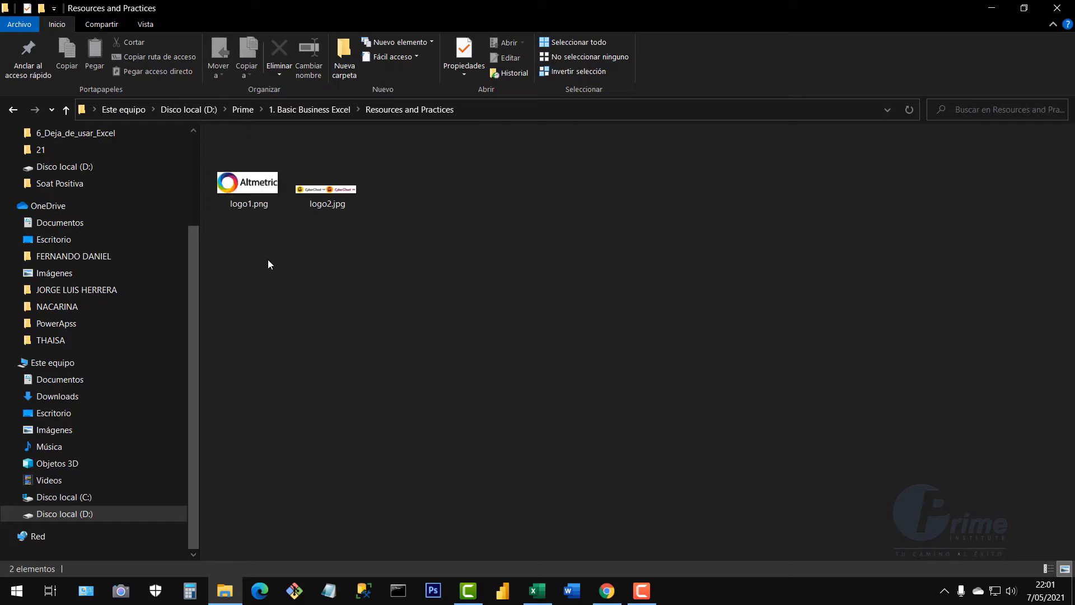
left_click_drag(275, 246, 371, 174)
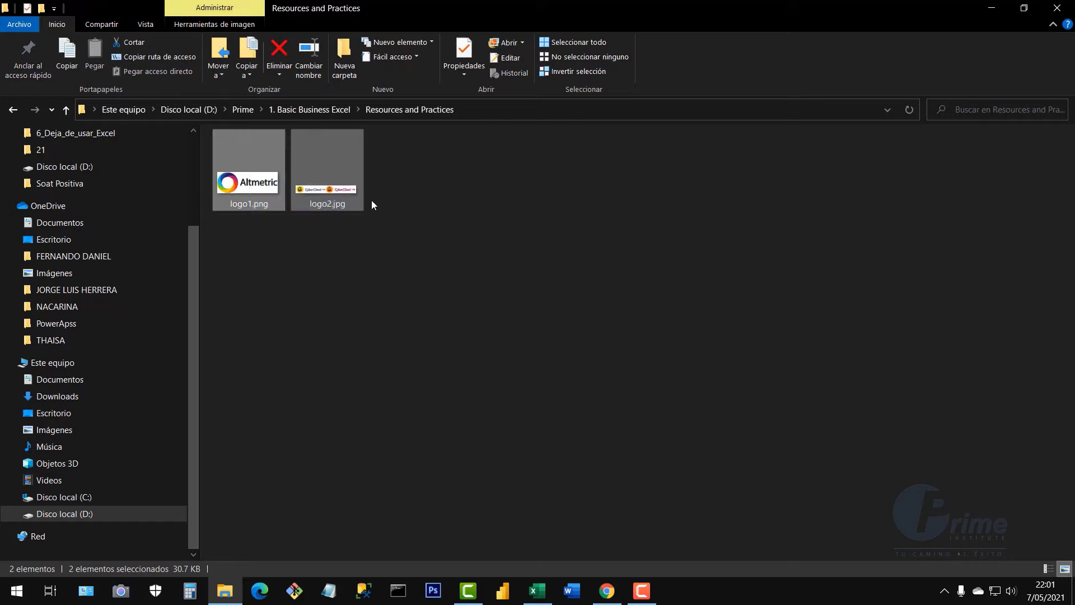
left_click(353, 256)
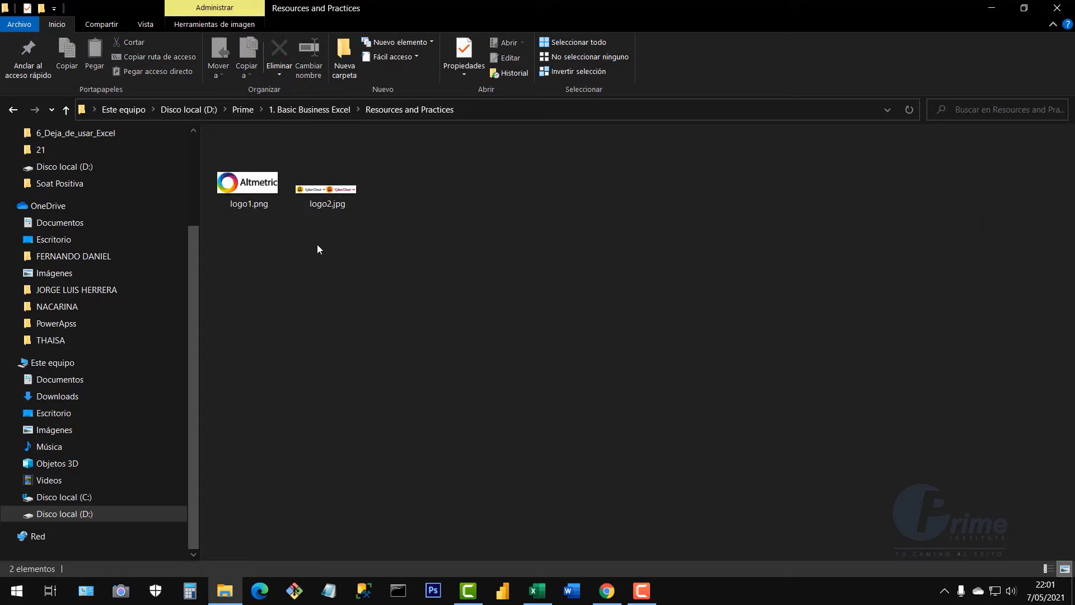
left_click(13, 110)
- Point out the 9.- Print and Configure Sheets workbook and revisit the two logo images in Resources and Practices
left_click(955, 176)
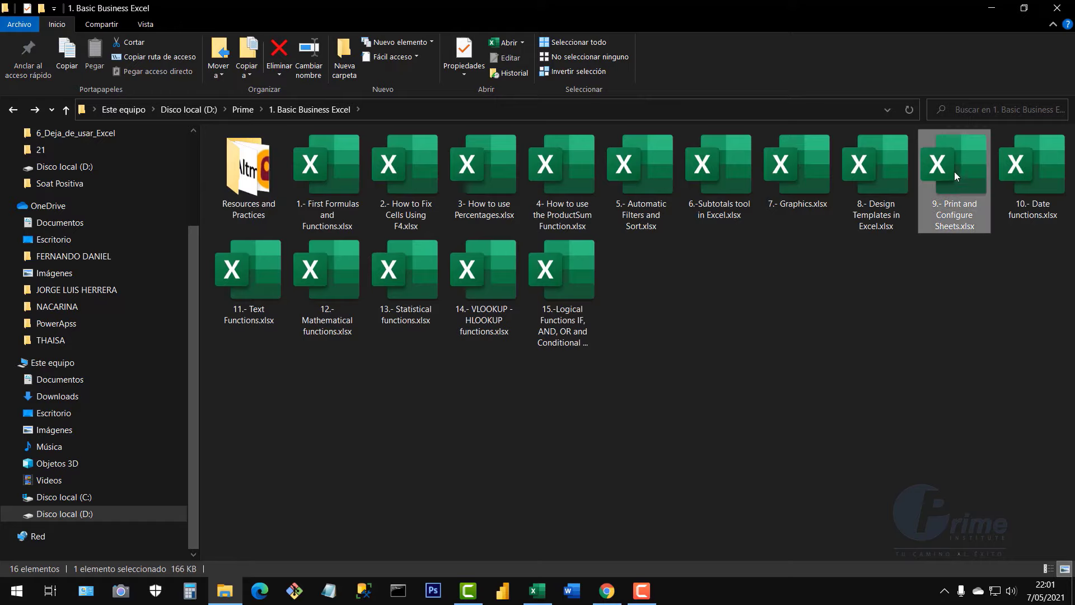
left_click(243, 192)
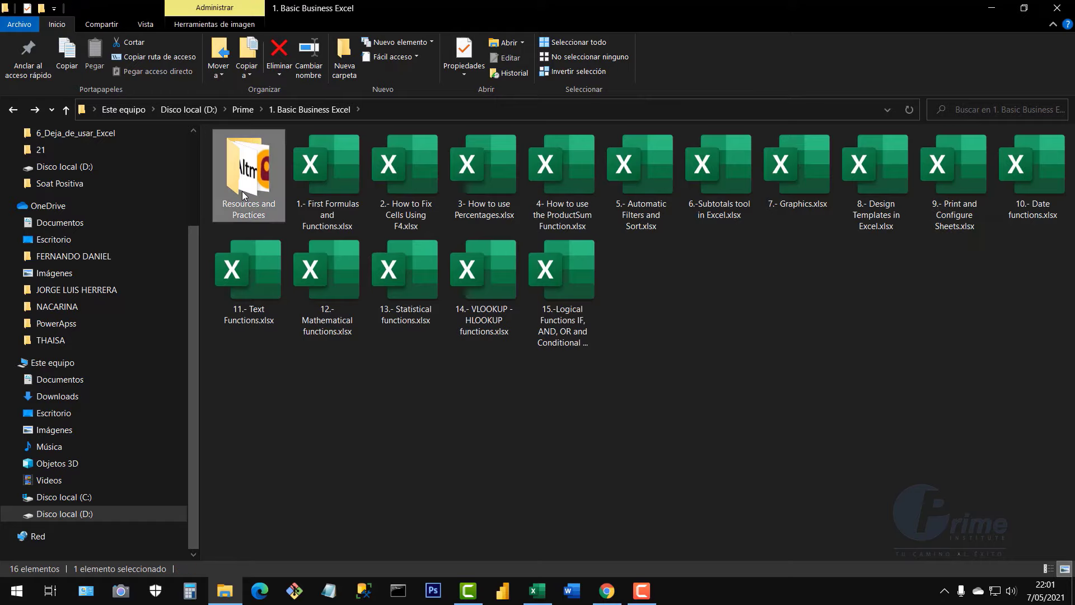
double_click(242, 190)
left_click_drag(243, 241, 336, 194)
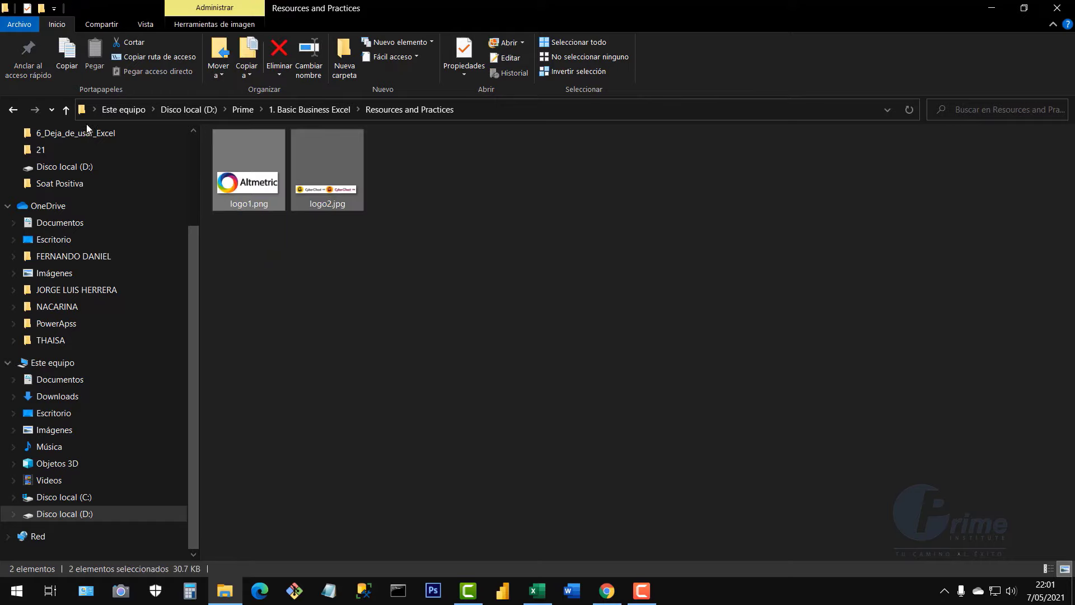
left_click(20, 111)
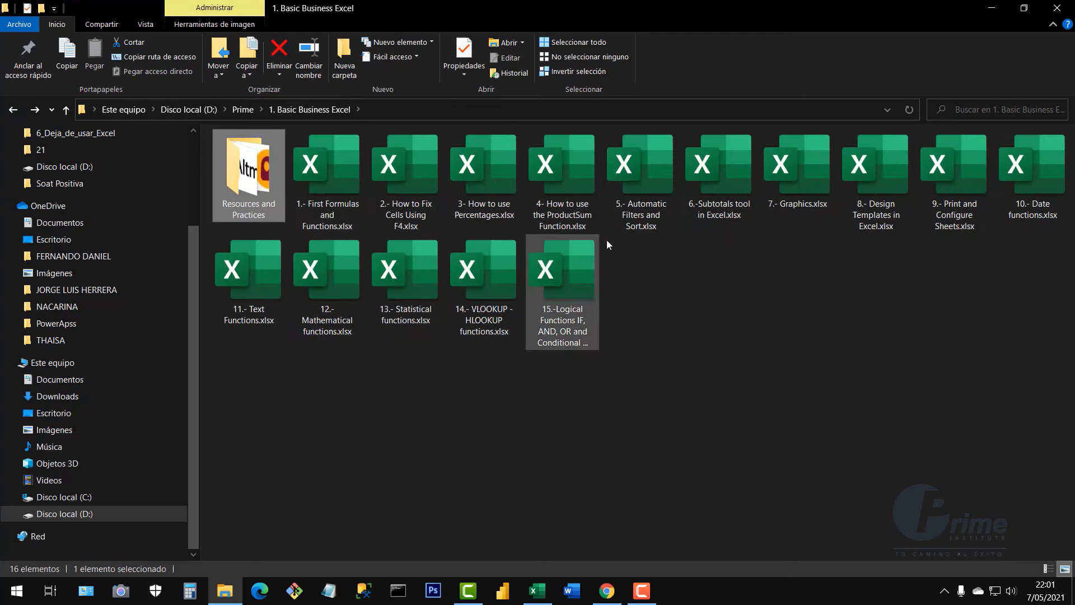
- Highlight the whole set of course files in the 1. Basic Business Excel folder, and clear the selection
left_click(710, 335)
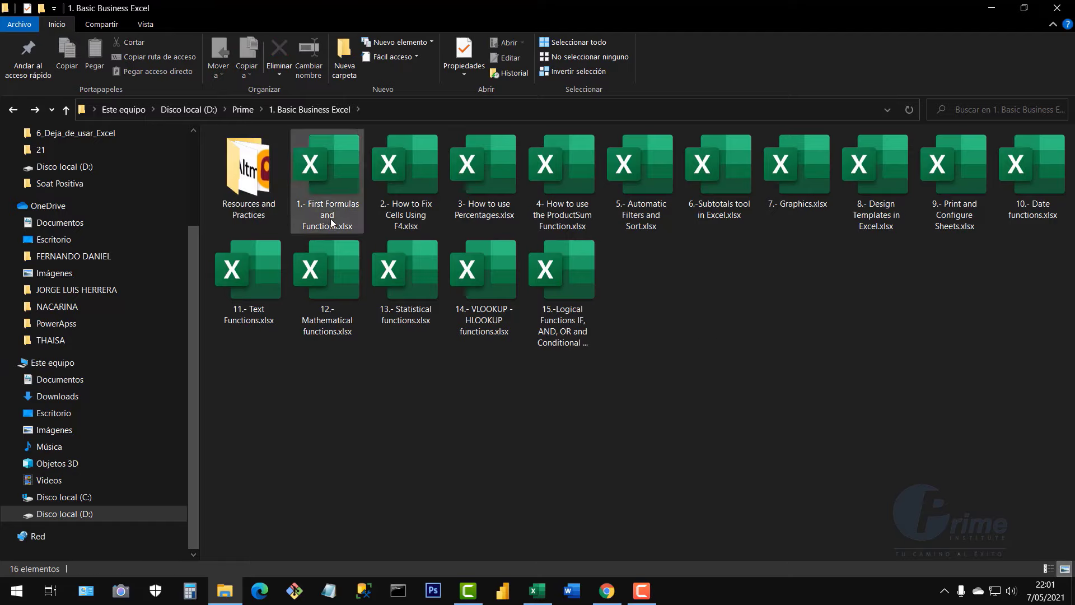
left_click_drag(278, 381, 1048, 199)
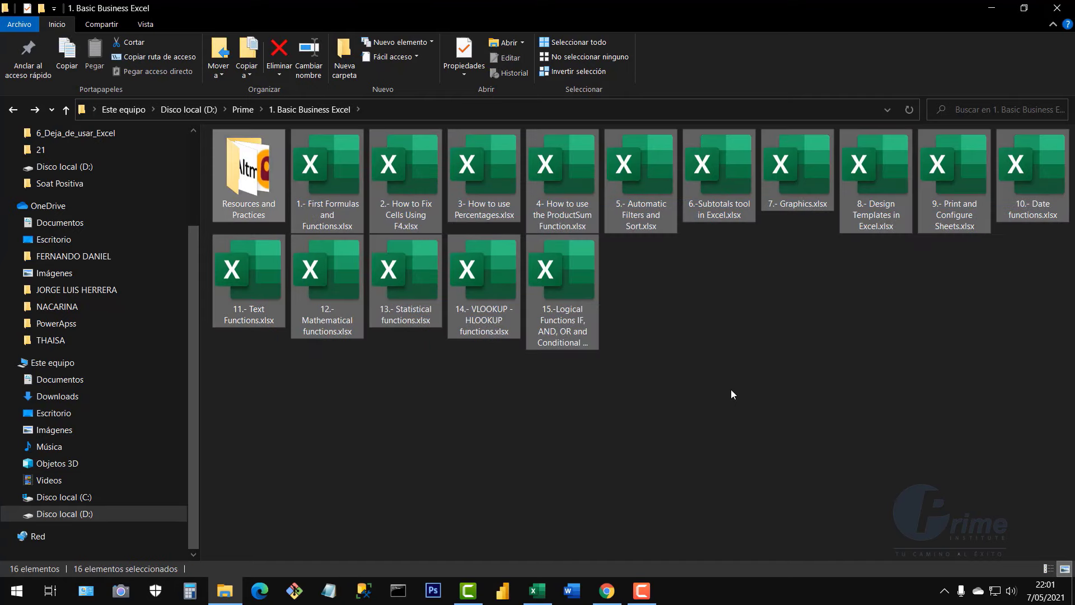
left_click(730, 389)
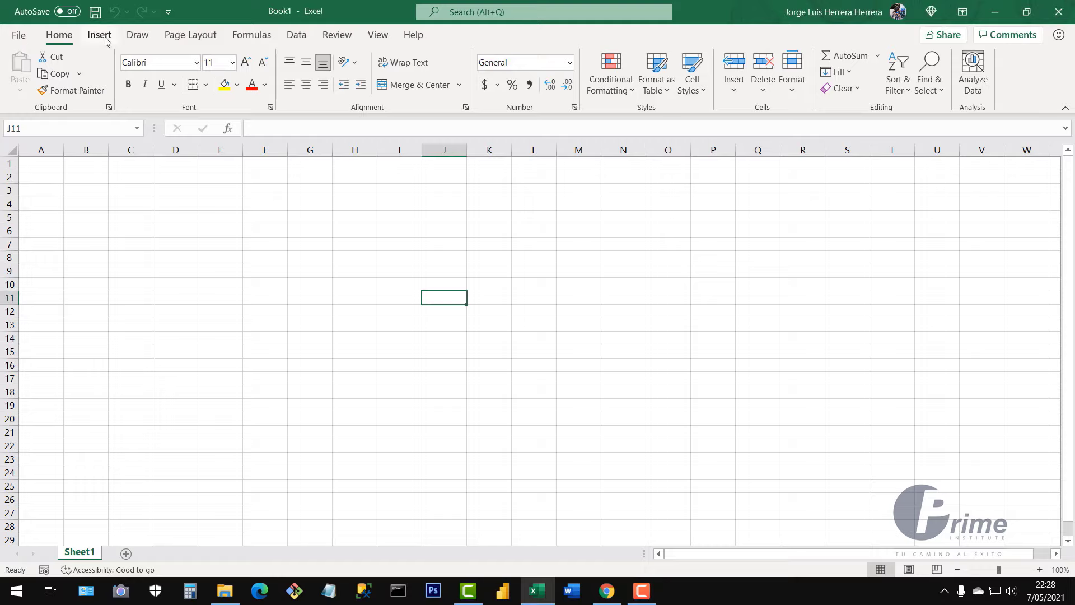
- Look through the ribbon's Draw, Page Layout, Formulas, Data, Review, View and Help command sets in order
left_click(137, 37)
left_click(189, 38)
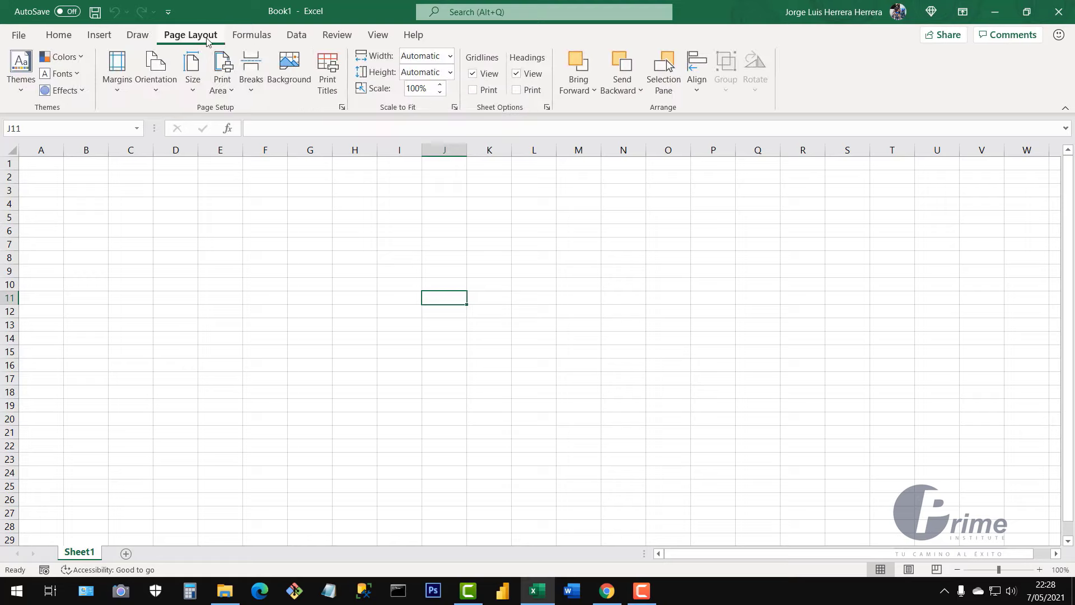
left_click(252, 38)
left_click(296, 37)
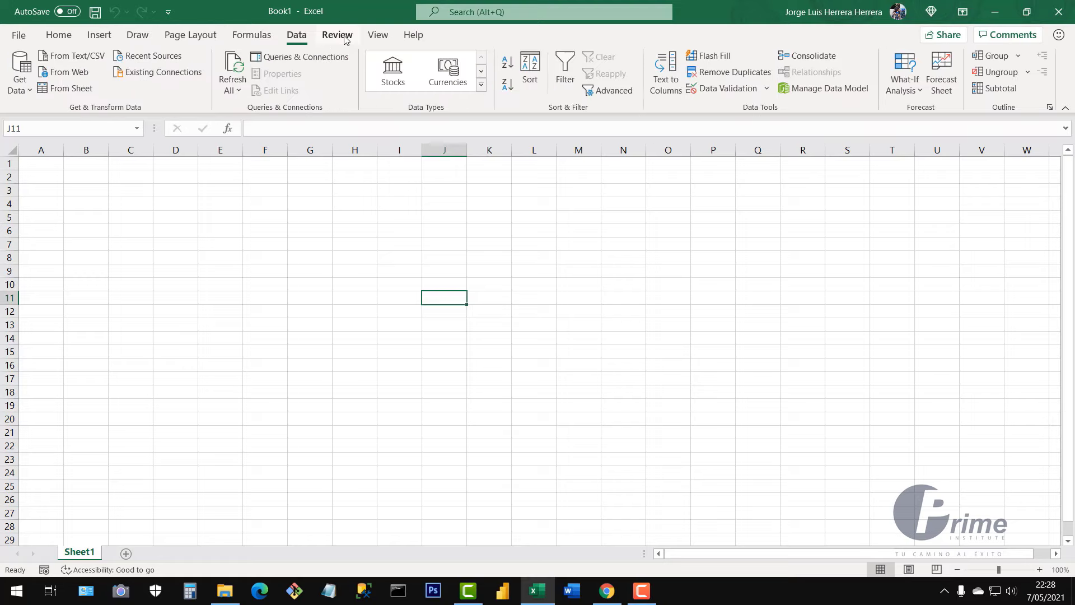
left_click(339, 37)
left_click(378, 37)
left_click(408, 36)
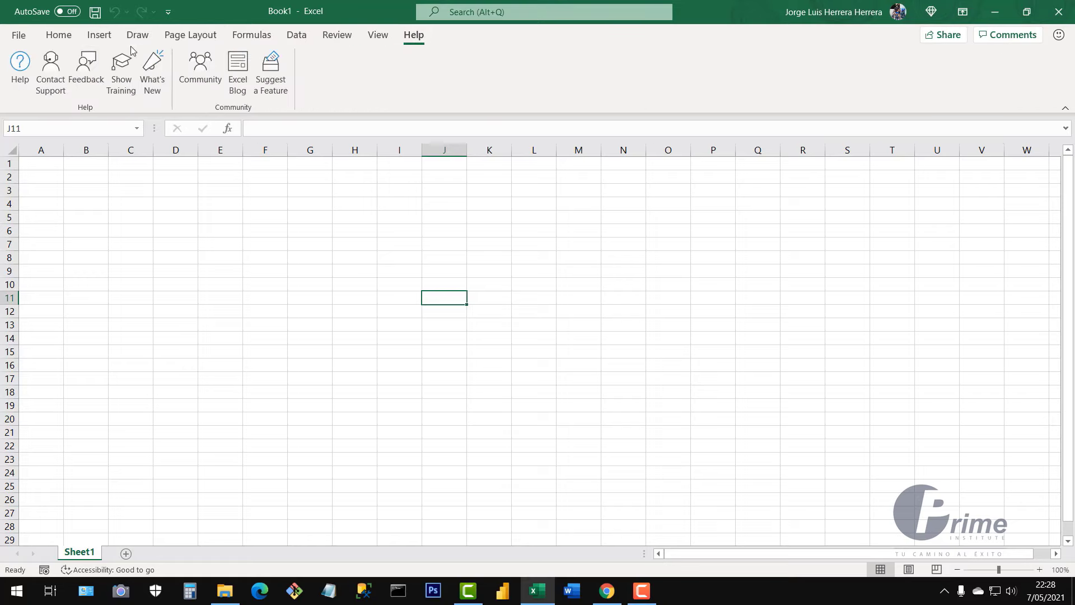
- Go through the ribbon commands again from Home to Help, and return to the Home commands
left_click(57, 39)
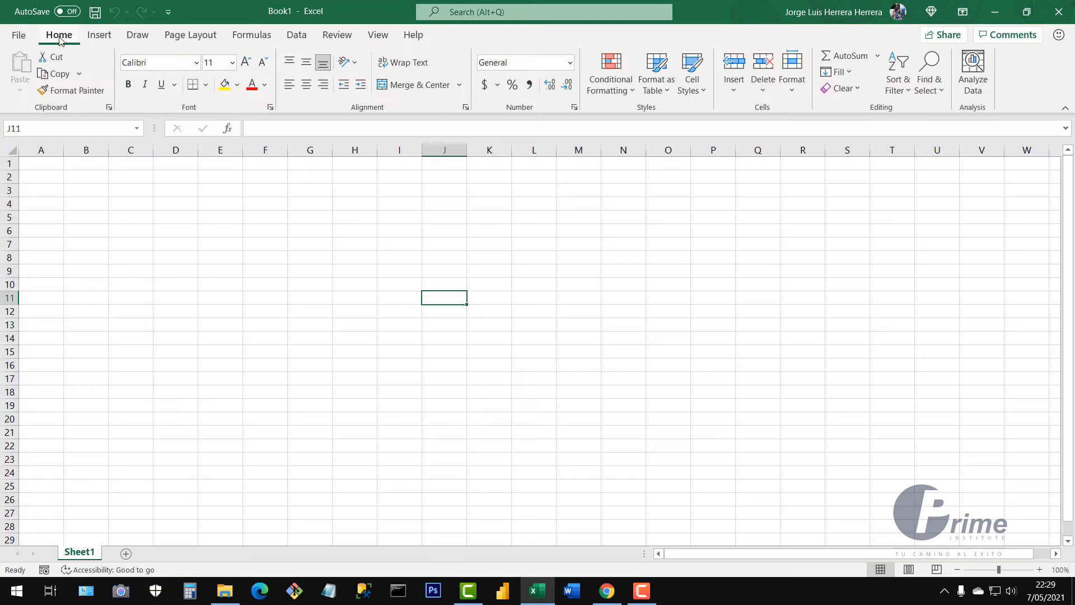
left_click(99, 38)
left_click(138, 39)
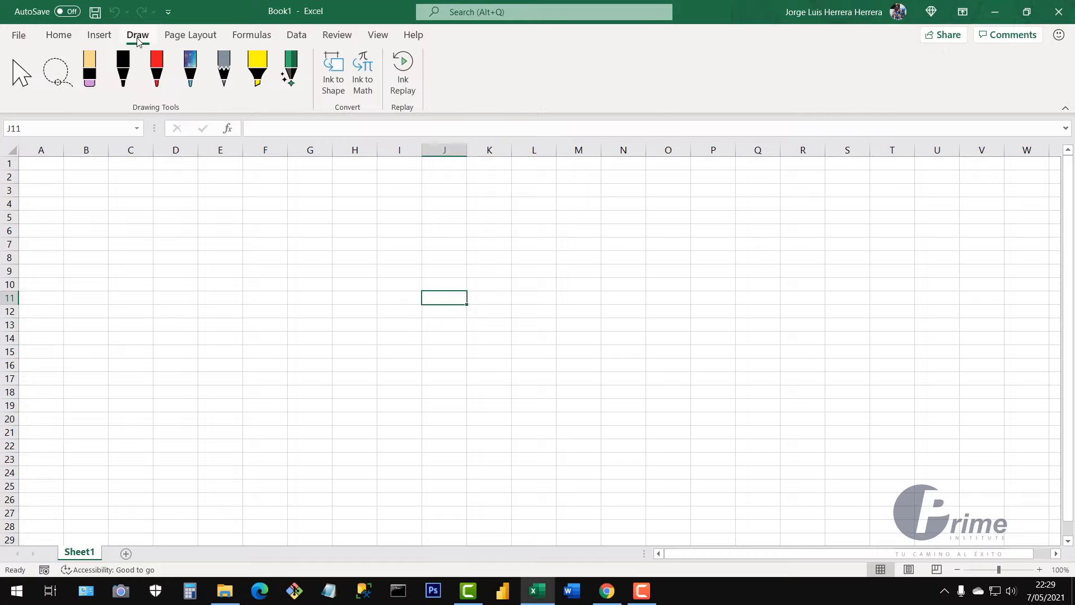
left_click(192, 38)
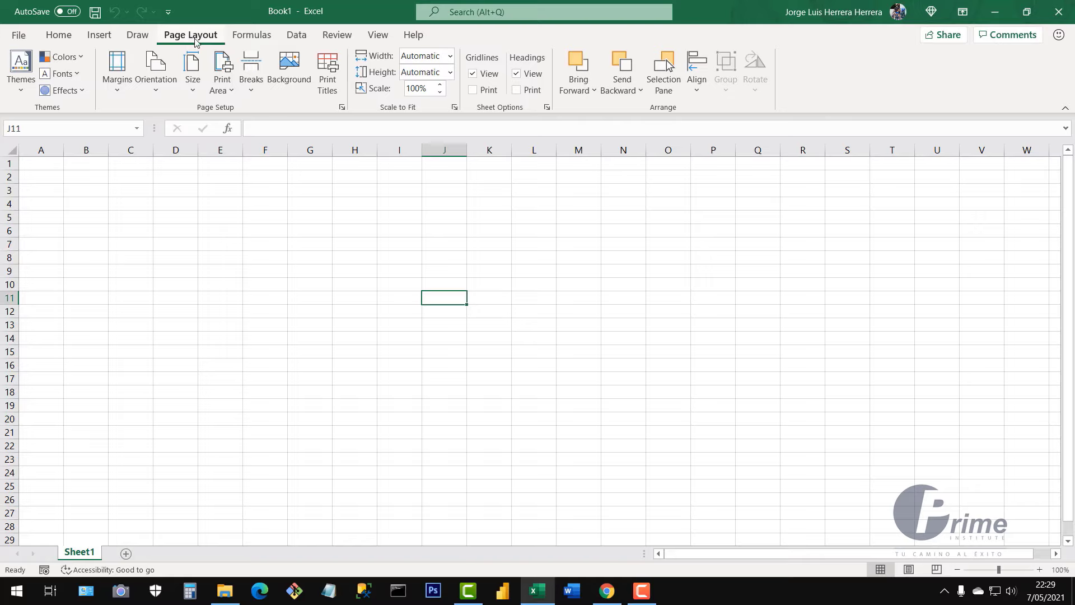
left_click(254, 40)
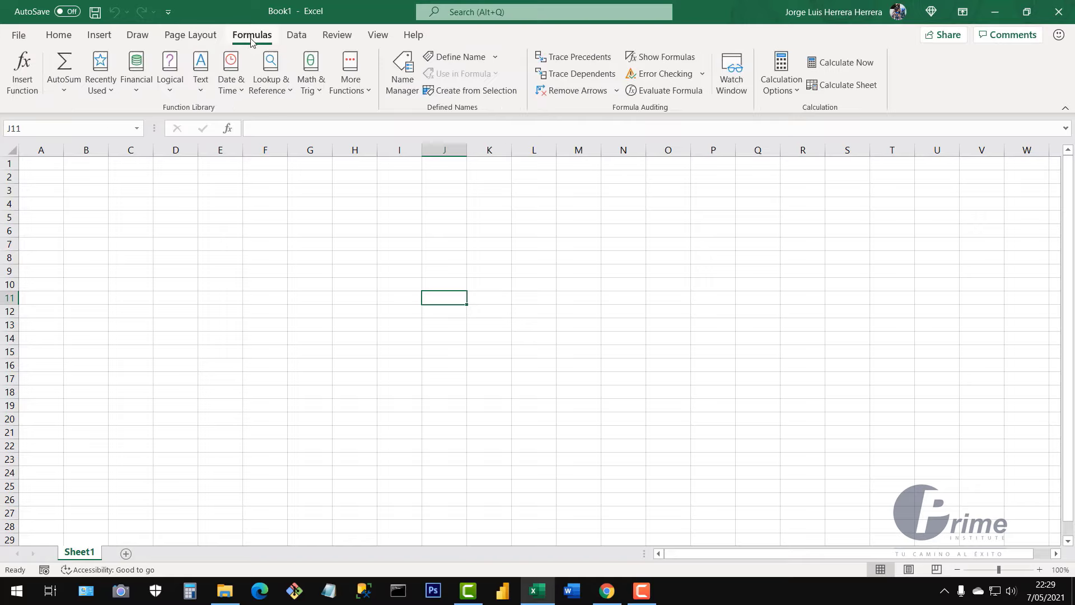
left_click(297, 42)
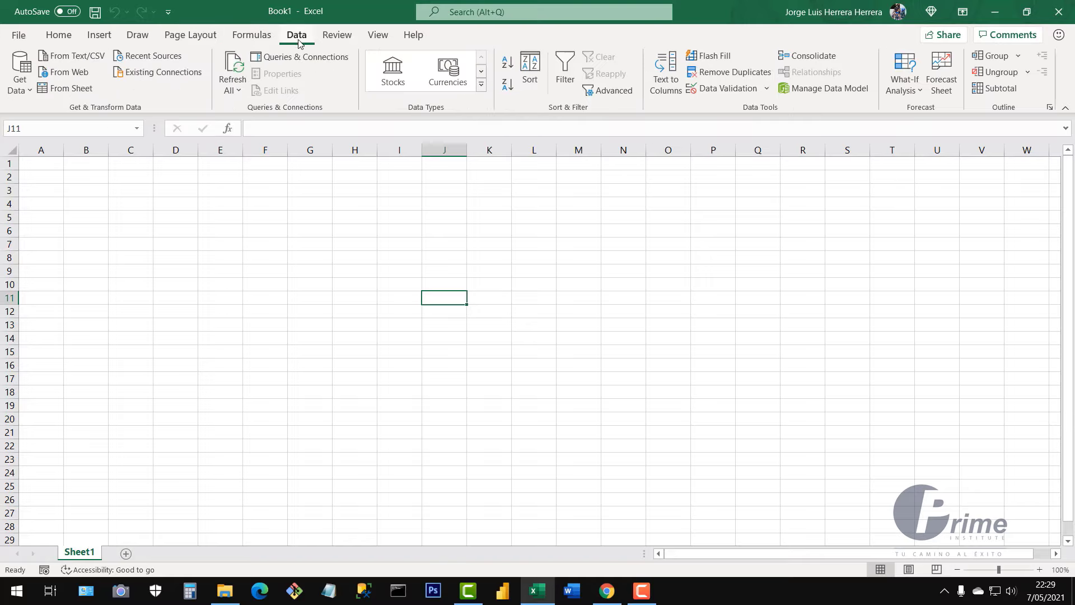
left_click(335, 41)
left_click(379, 40)
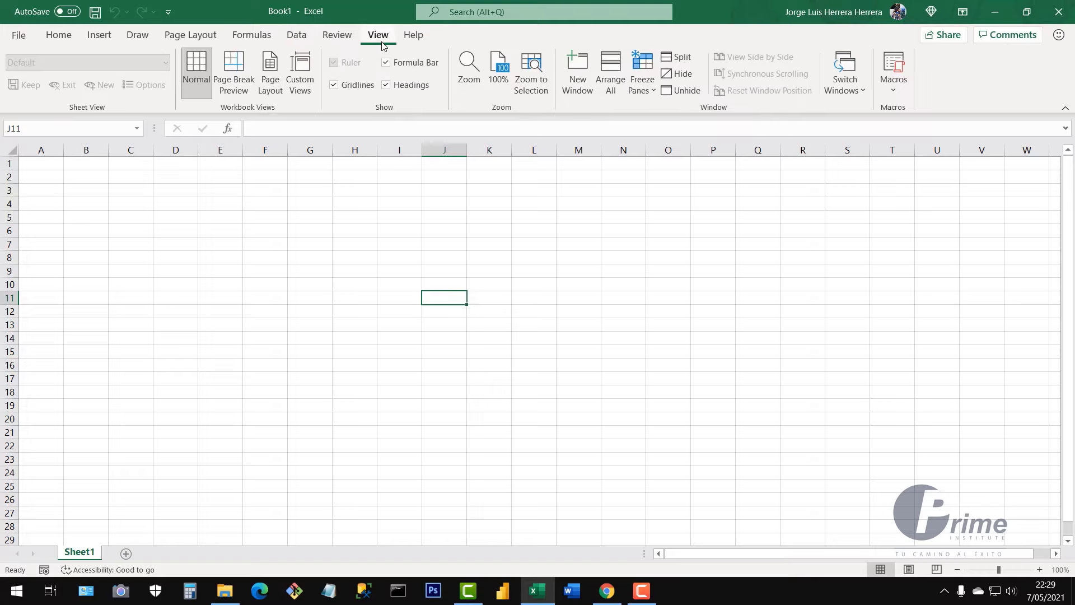
left_click(422, 39)
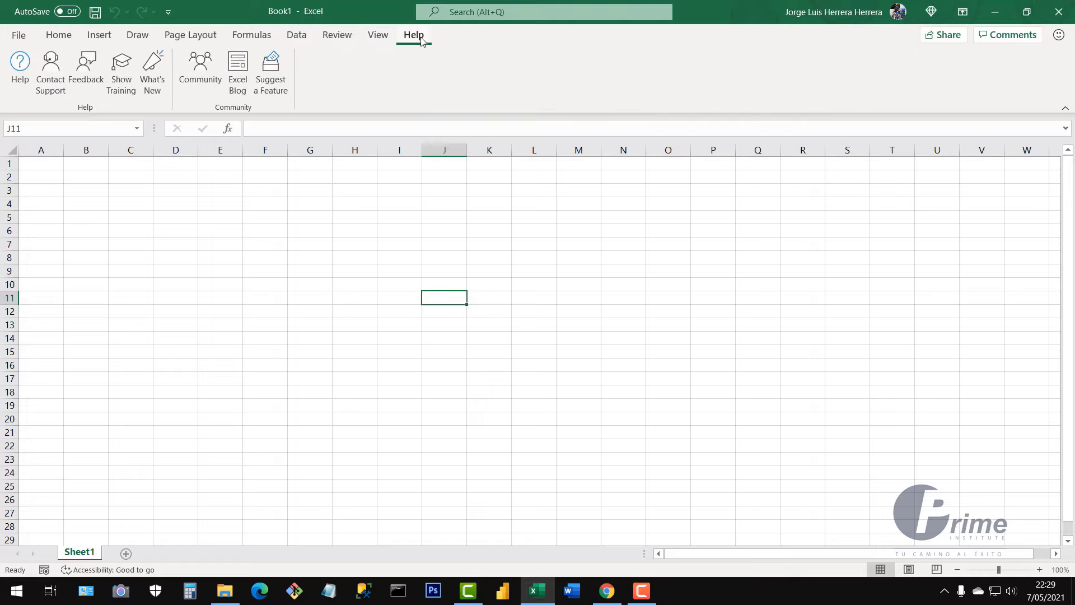
left_click(62, 38)
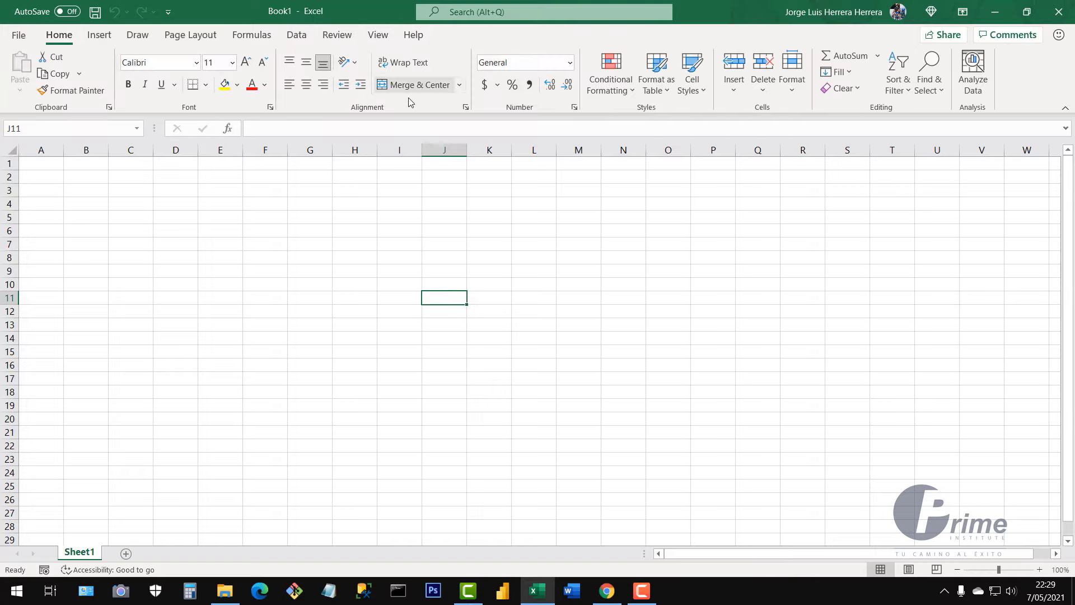
- View the File backstage options, return to the sheet, and revisit the Insert, Draw and Home commands
left_click(19, 37)
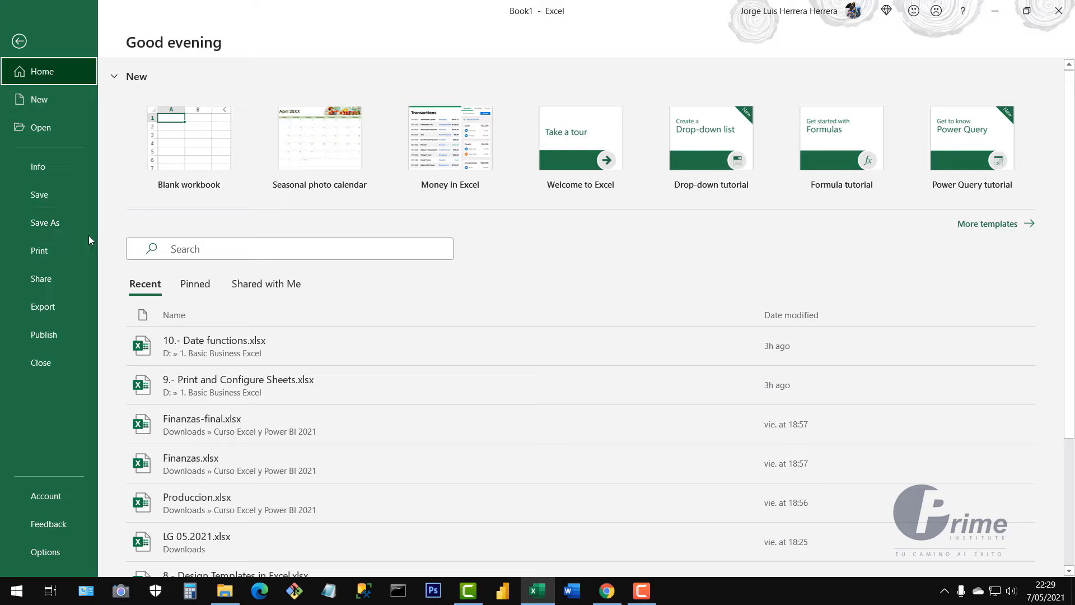
left_click(19, 42)
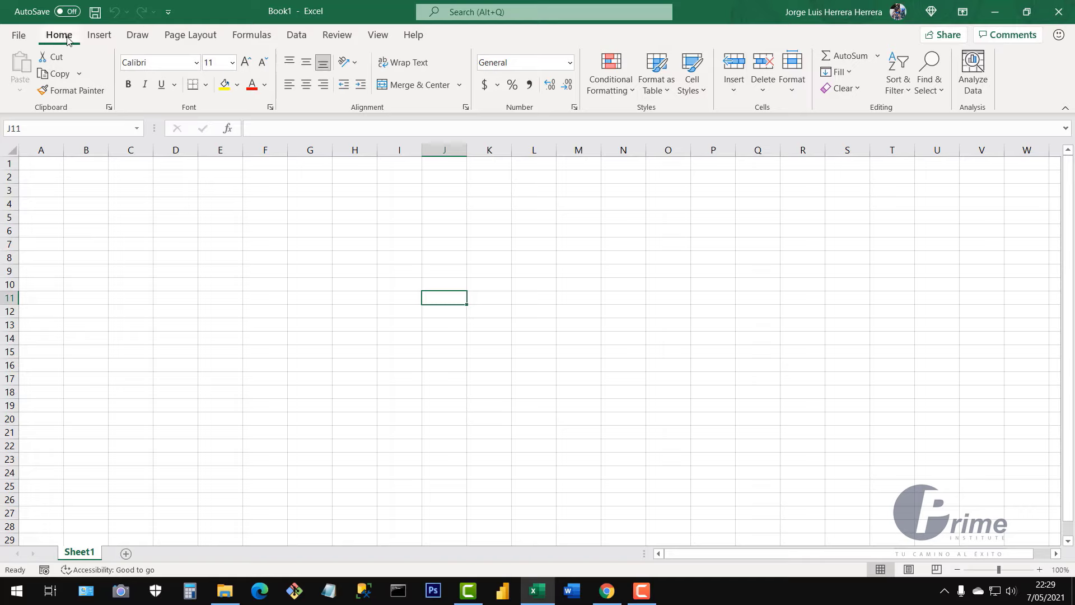
left_click(96, 39)
left_click(134, 39)
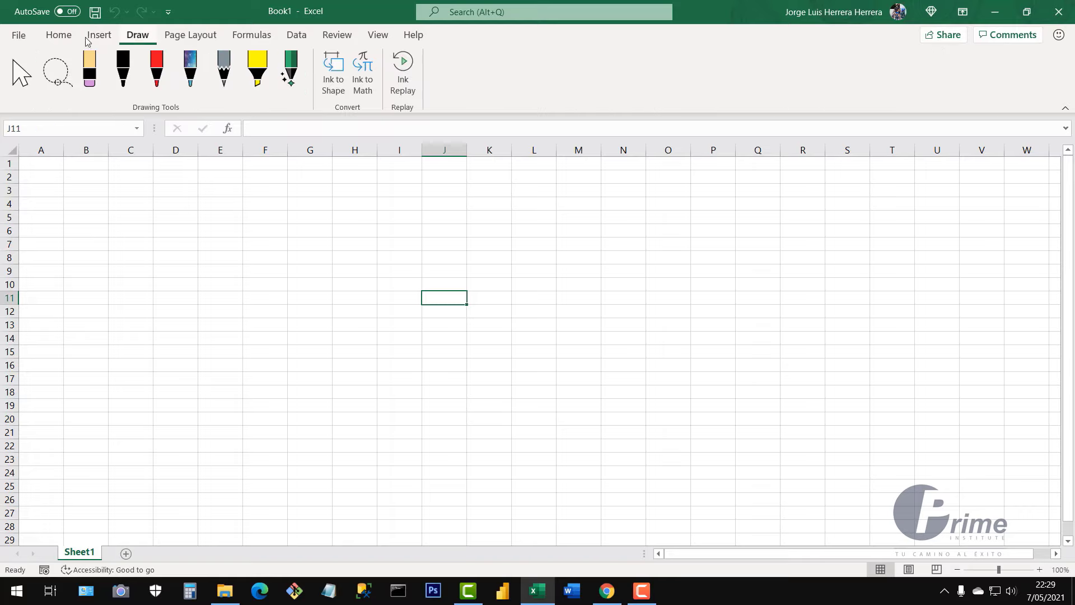
left_click(54, 40)
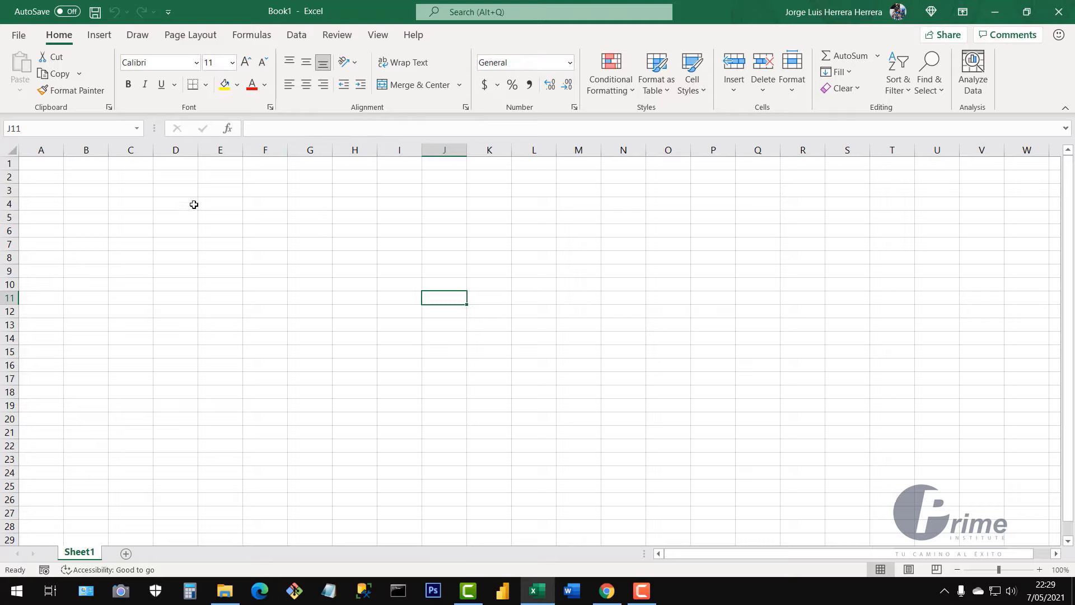
- Collapse the ribbon to its tab names, expand it at Home, and collapse it again
double_click(60, 37)
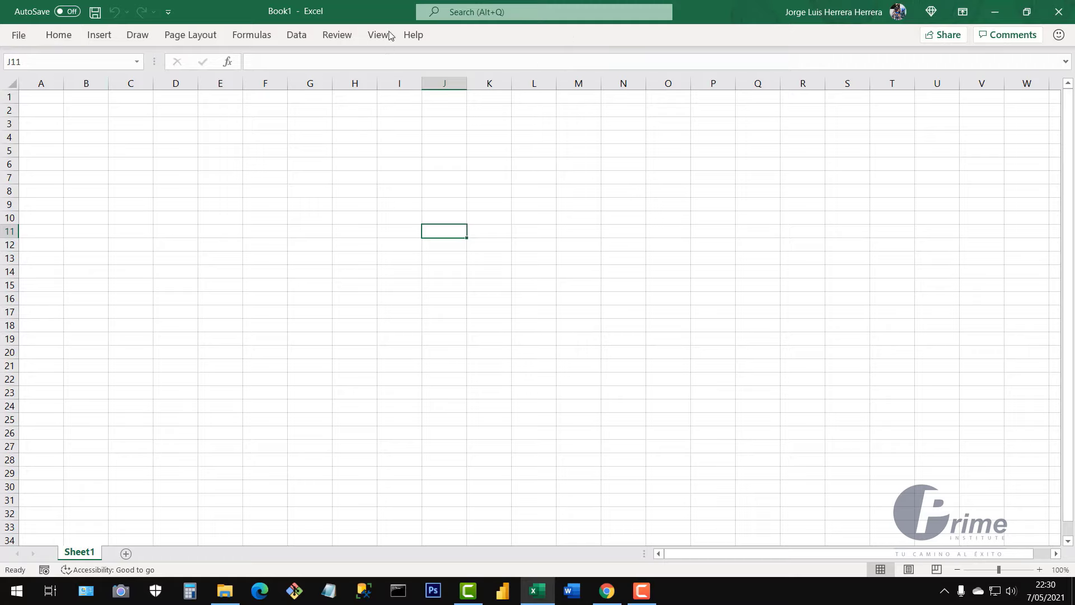
left_click(59, 39)
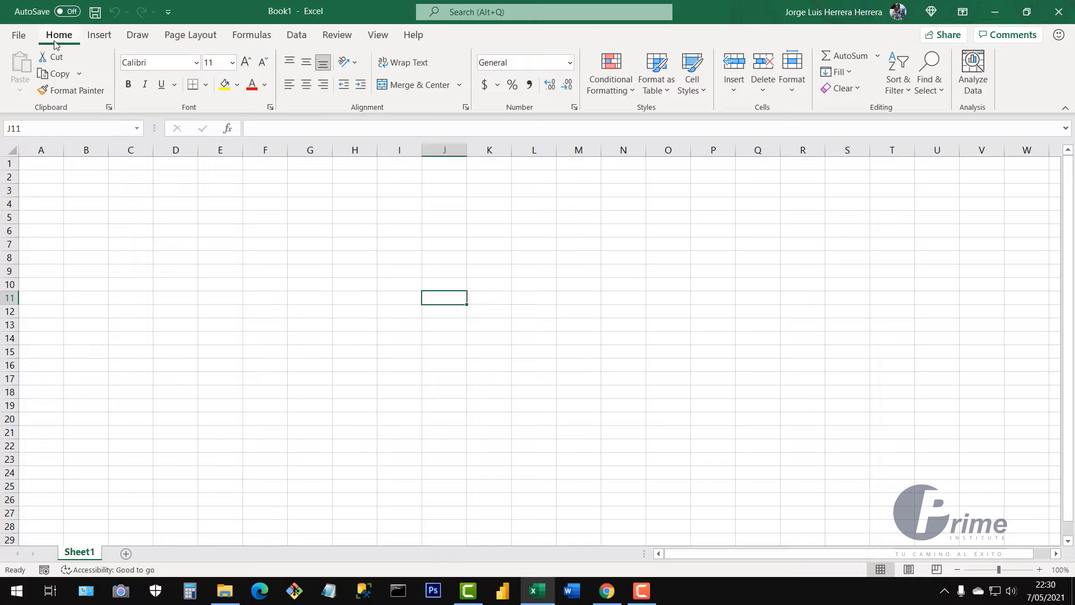
double_click(58, 39)
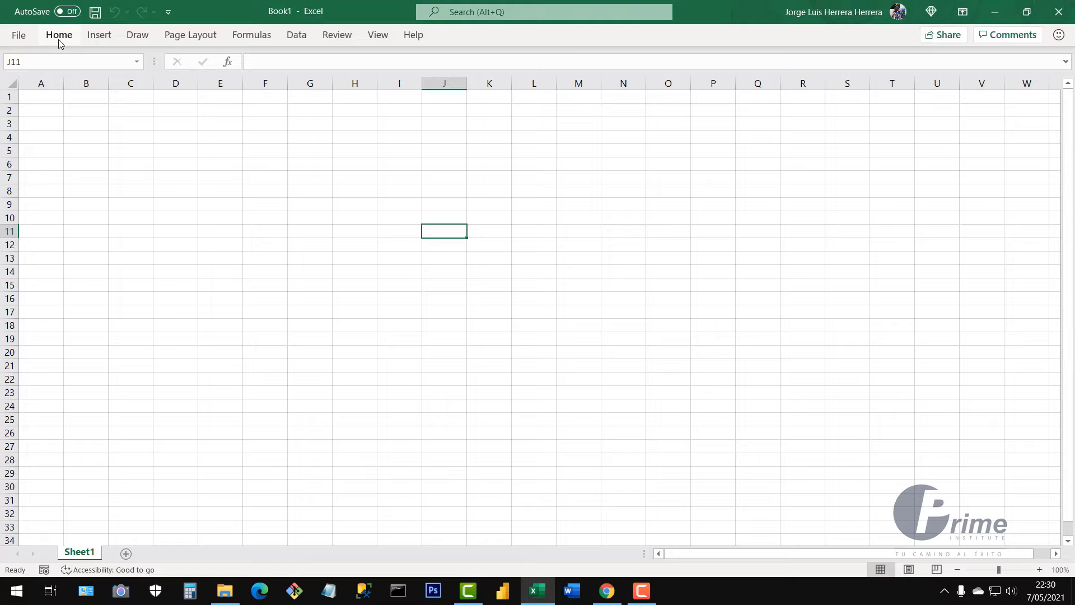
- Highlight the enlarged sheet area by selecting B1:Q28, and select several single cells, ending on F18
left_click(230, 158)
left_click_drag(92, 100, 766, 459)
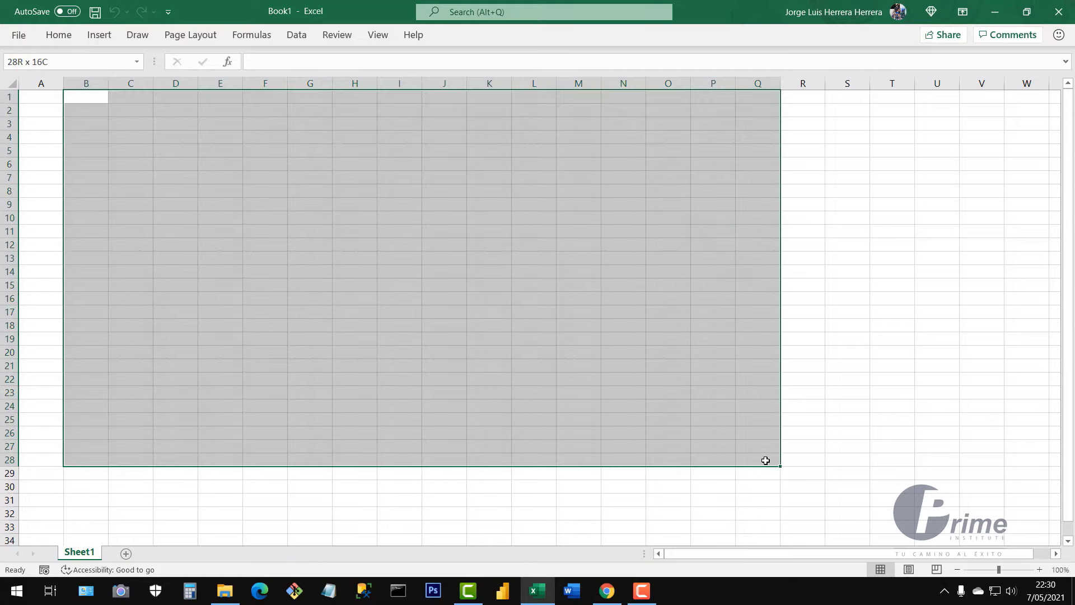
left_click(593, 298)
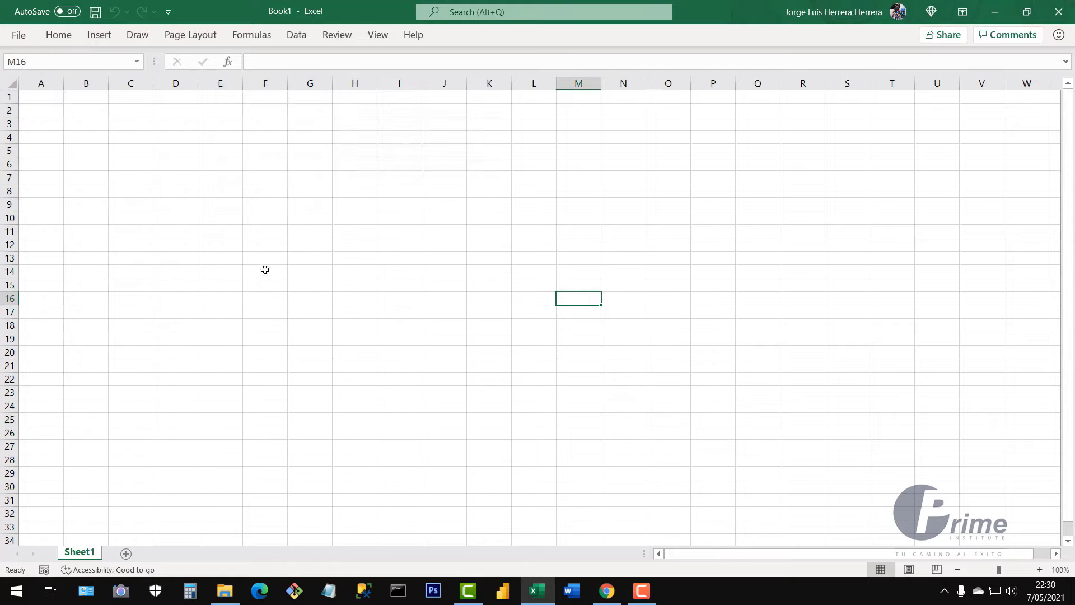
left_click(197, 259)
left_click(397, 271)
left_click(252, 318)
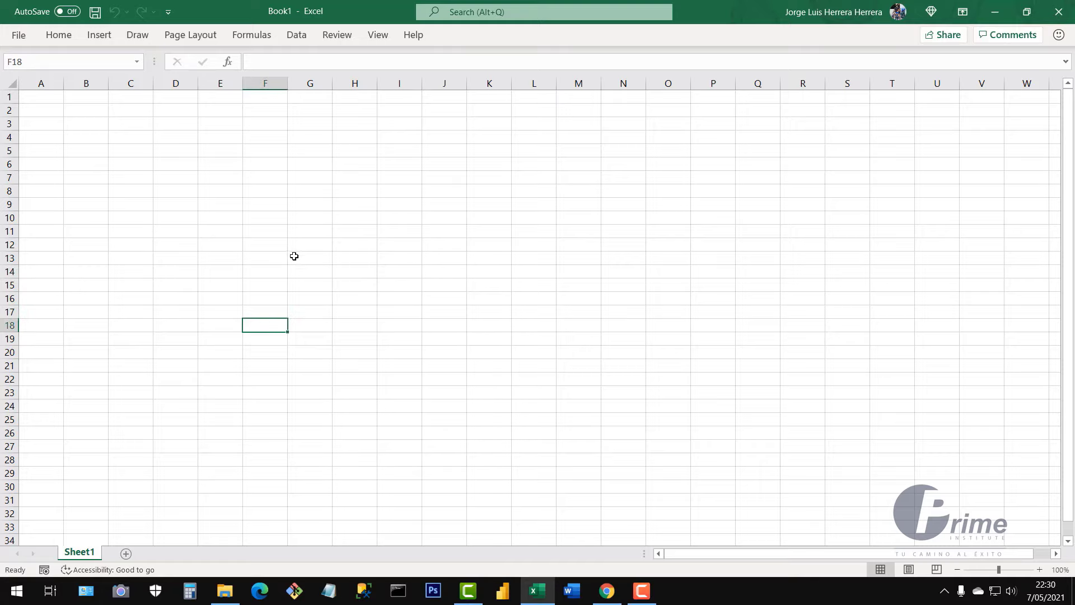
- Display the Insert and Page Layout commands temporarily over the sheet, and dismiss them
left_click(99, 38)
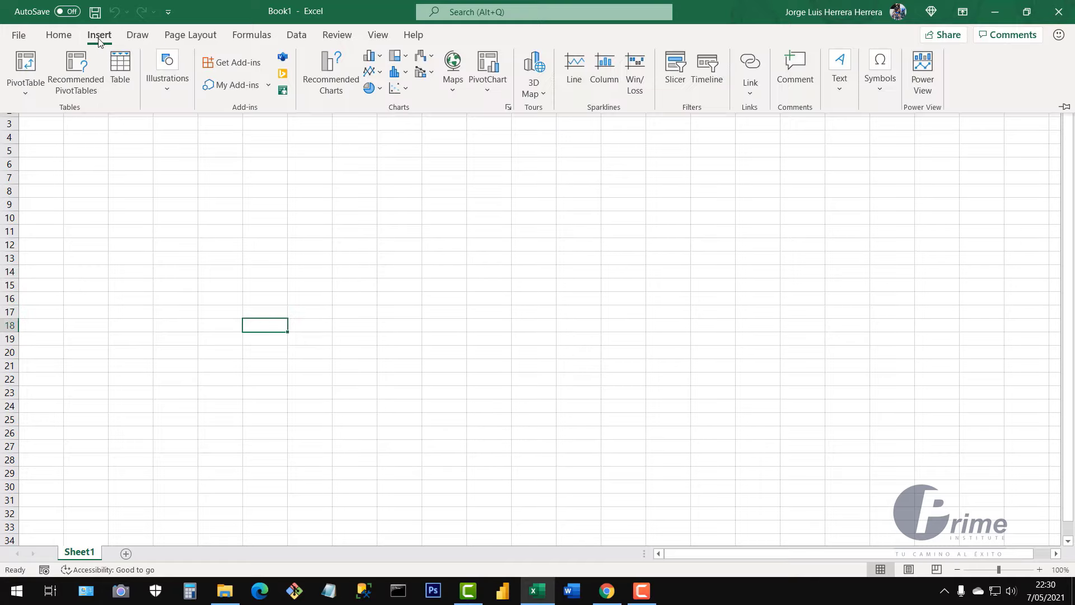
left_click(192, 36)
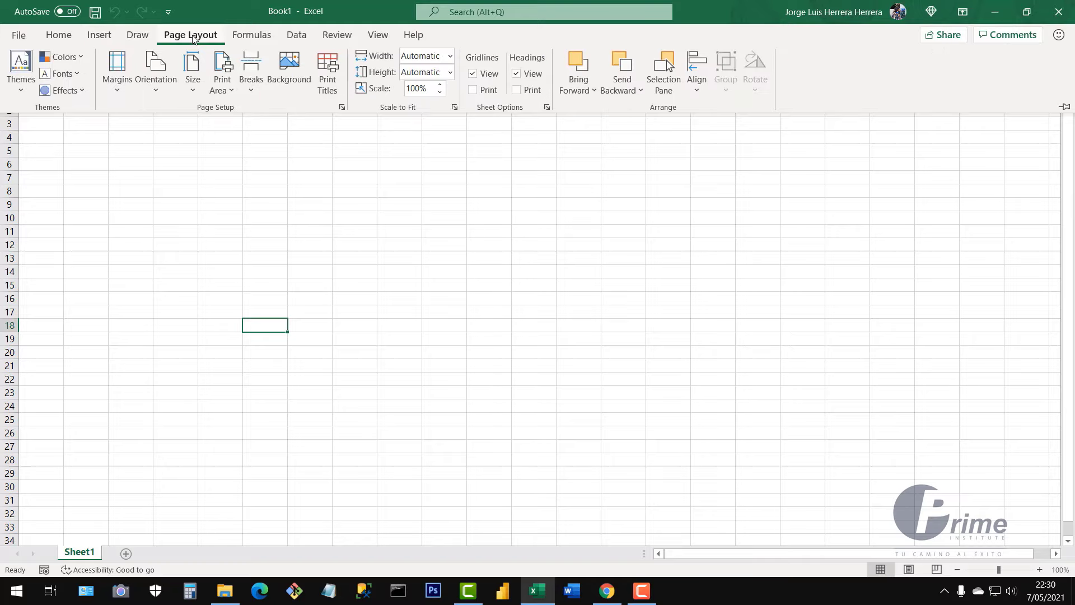
left_click(406, 317)
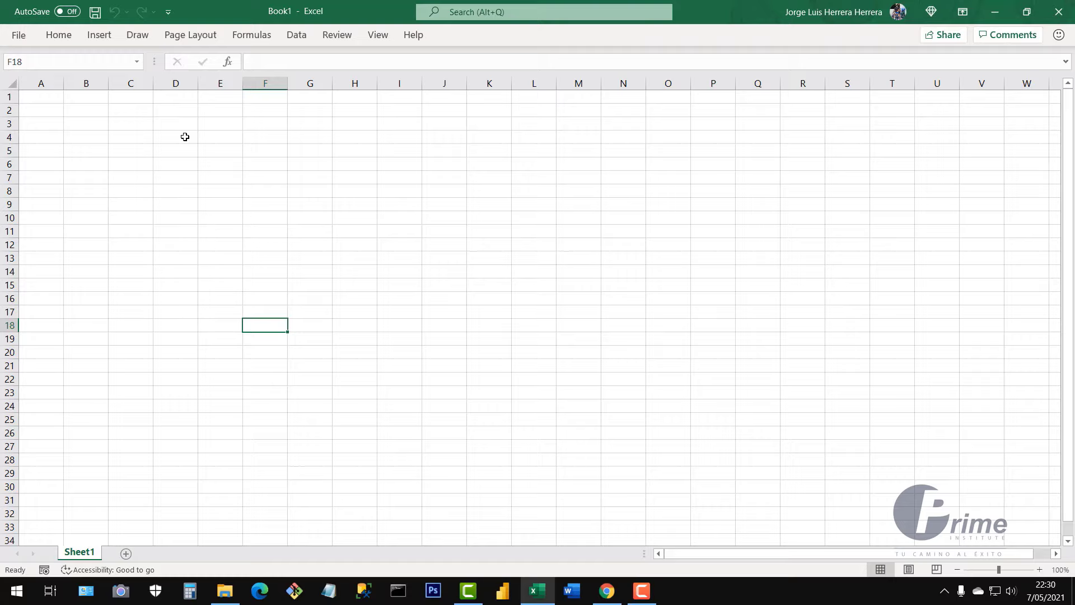
- Expand the ribbon at Home, collapse it again, and restore it permanently showing the Data commands
left_click(59, 35)
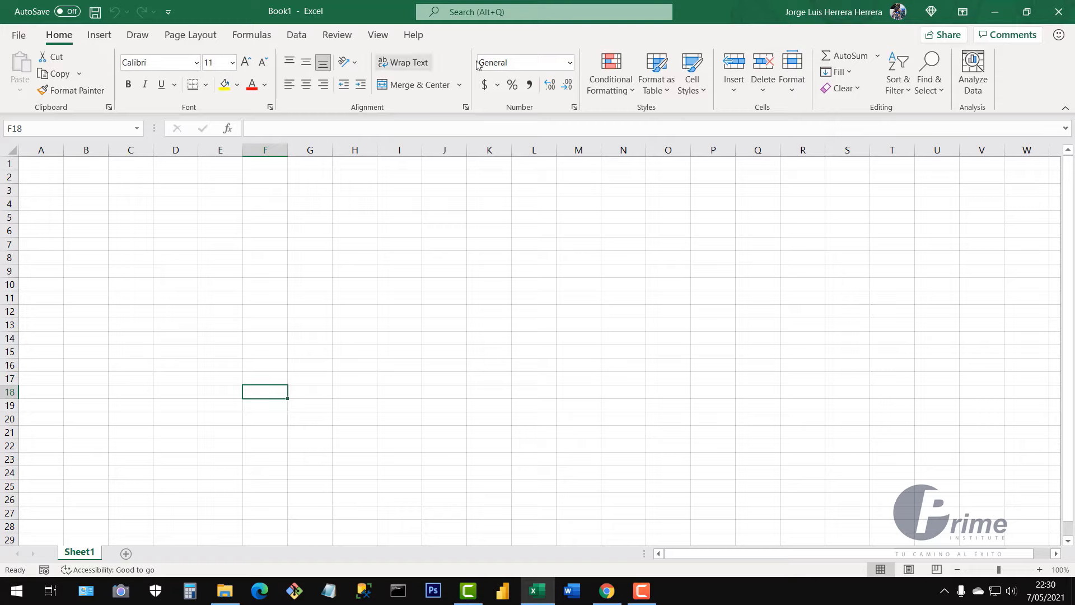
left_click(1063, 110)
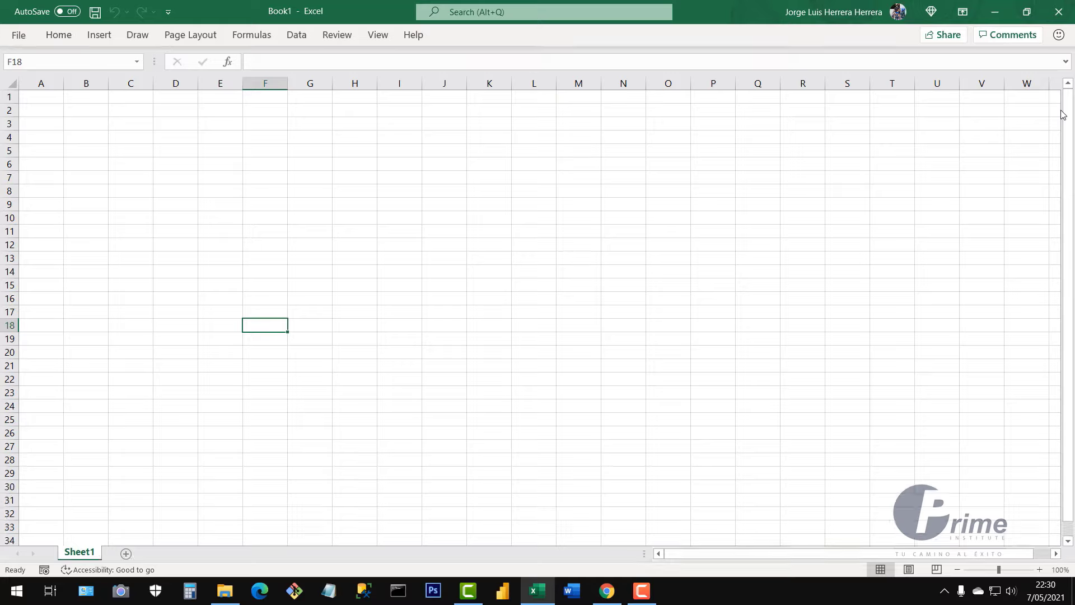
left_click(1066, 62)
left_click(1066, 63)
left_click(296, 39)
left_click(296, 40)
double_click(296, 39)
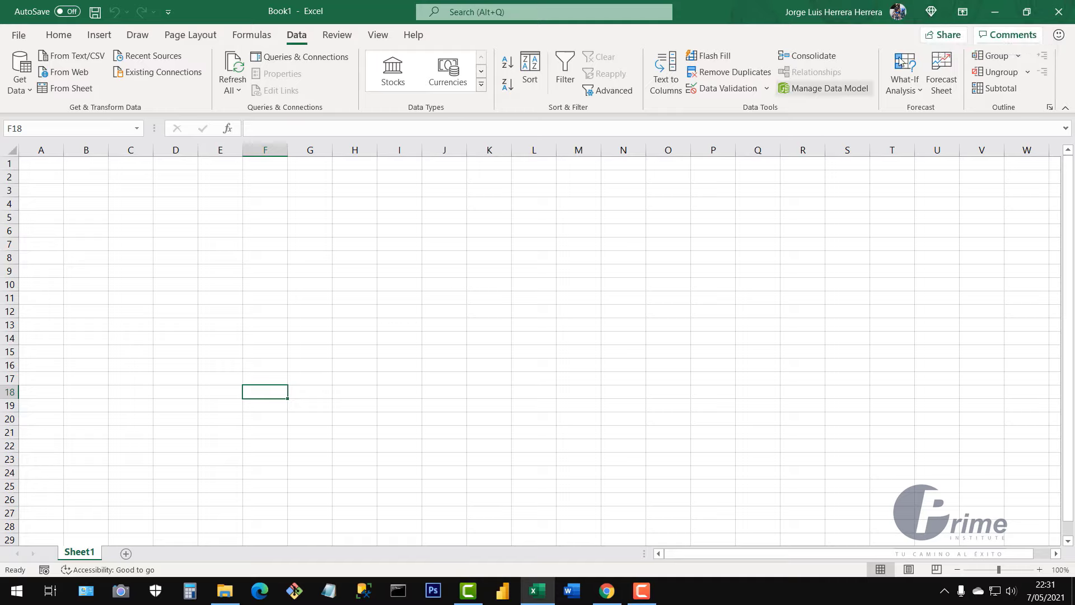
- Set the ribbon display to Auto-hide Ribbon, and restore it with Show Tabs and Commands
left_click(964, 16)
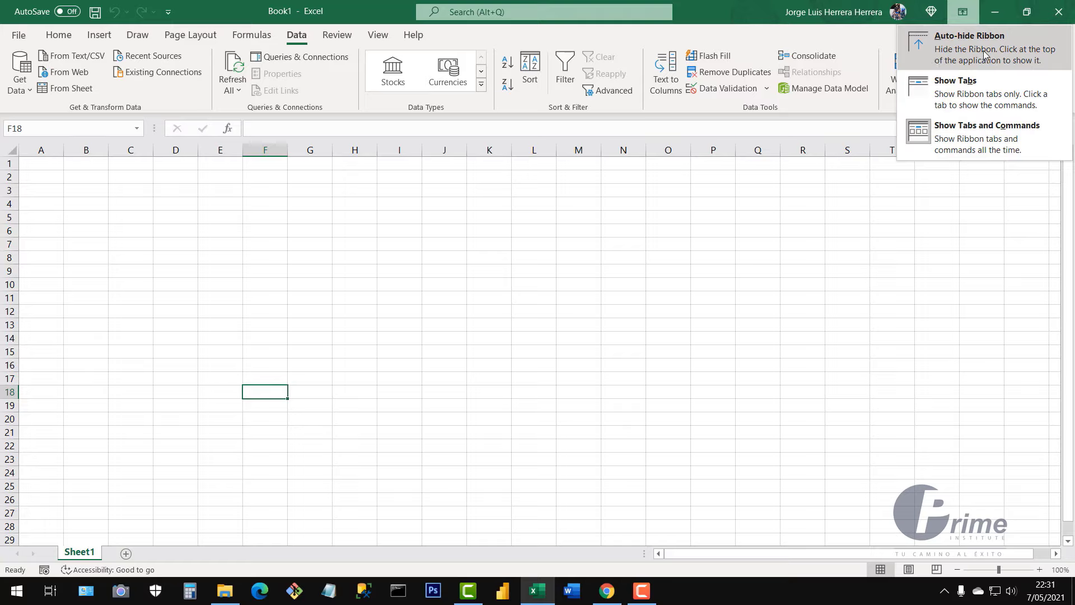
left_click(948, 39)
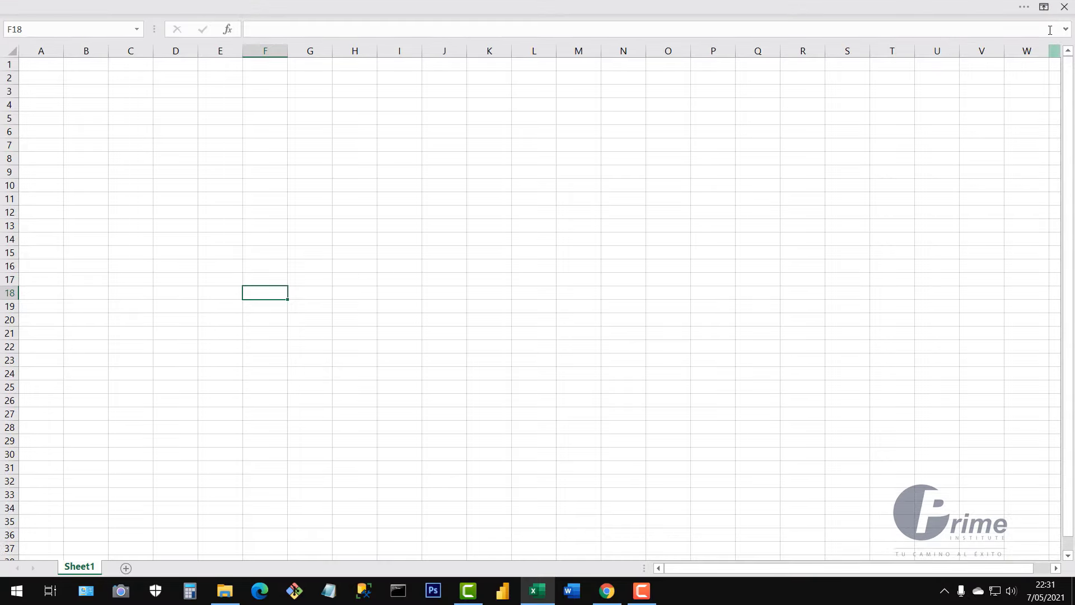
left_click(1044, 7)
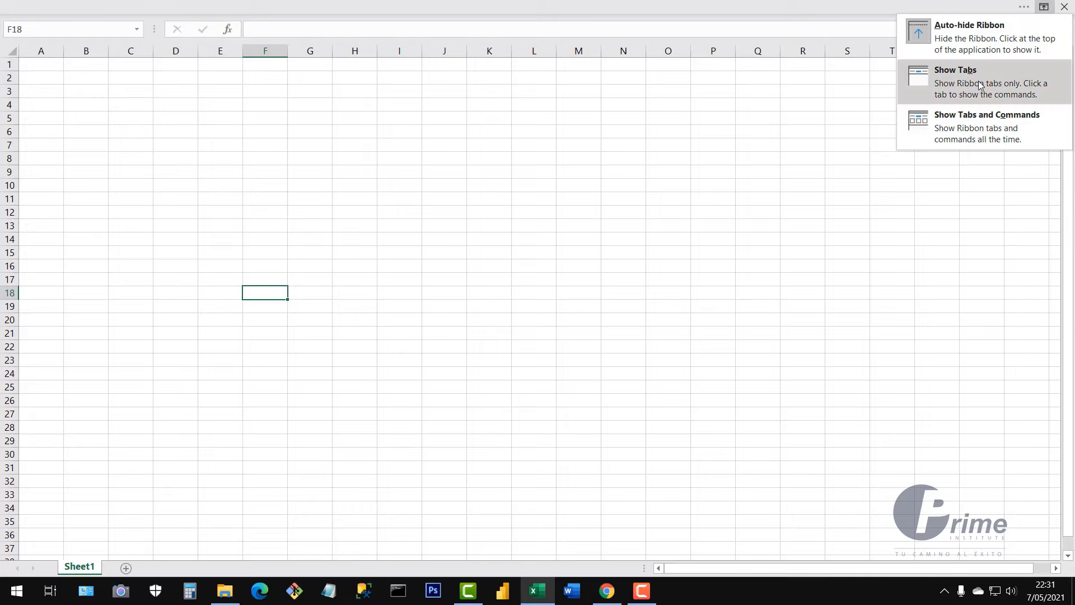
left_click(955, 124)
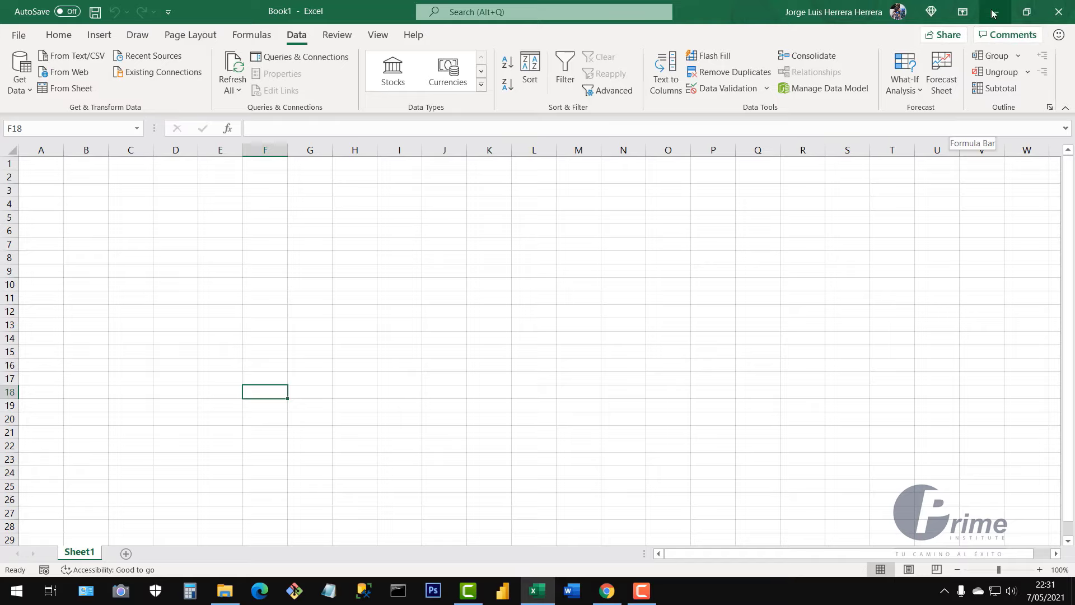
- Switch the ribbon display to Show Tabs, and set it back to Show Tabs and Commands
left_click(966, 14)
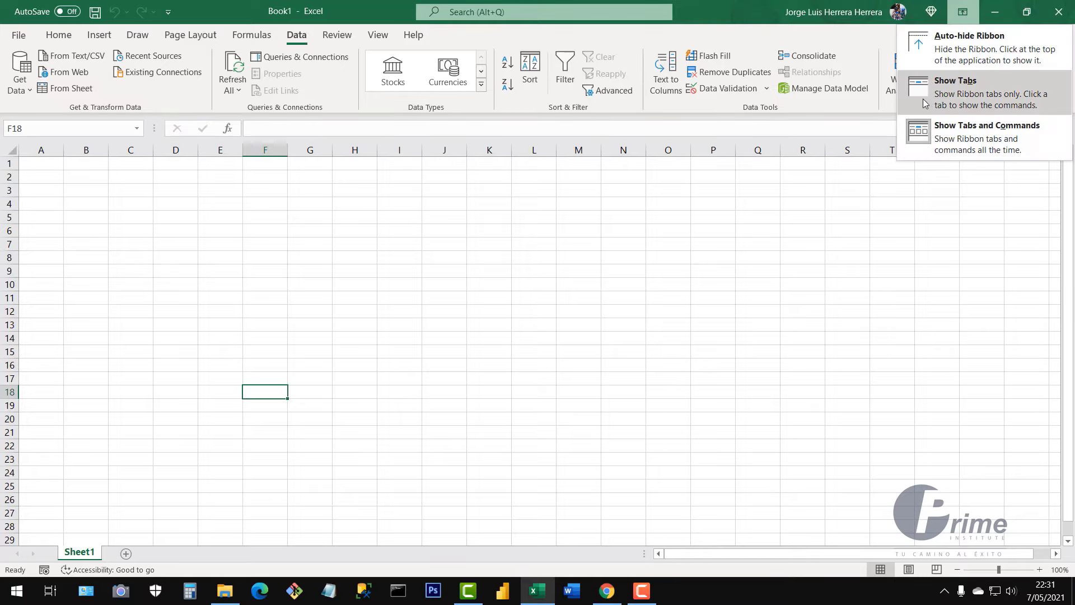
left_click(959, 99)
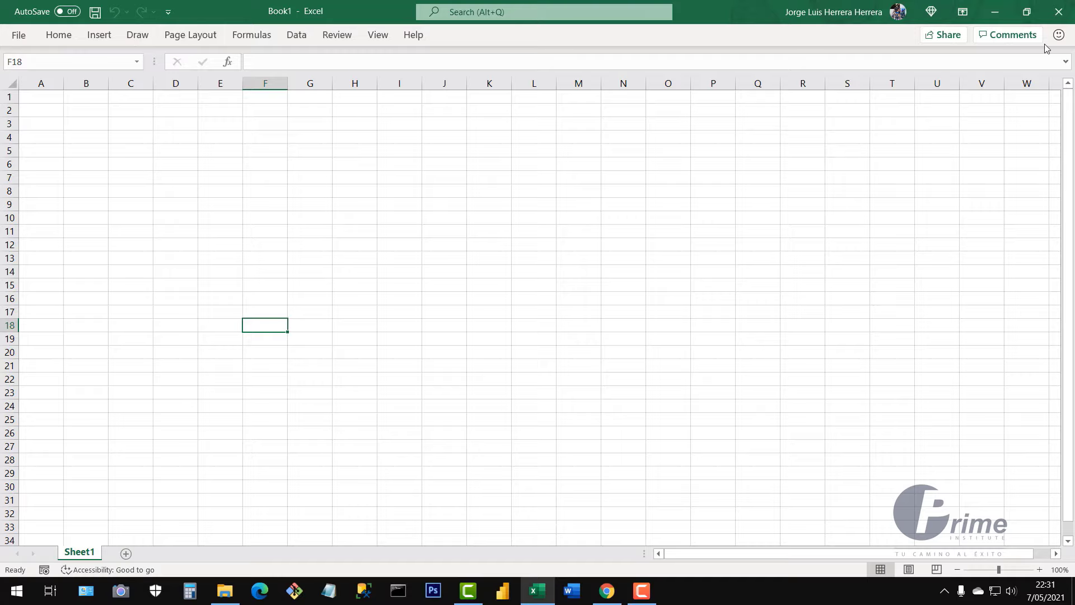
left_click(966, 16)
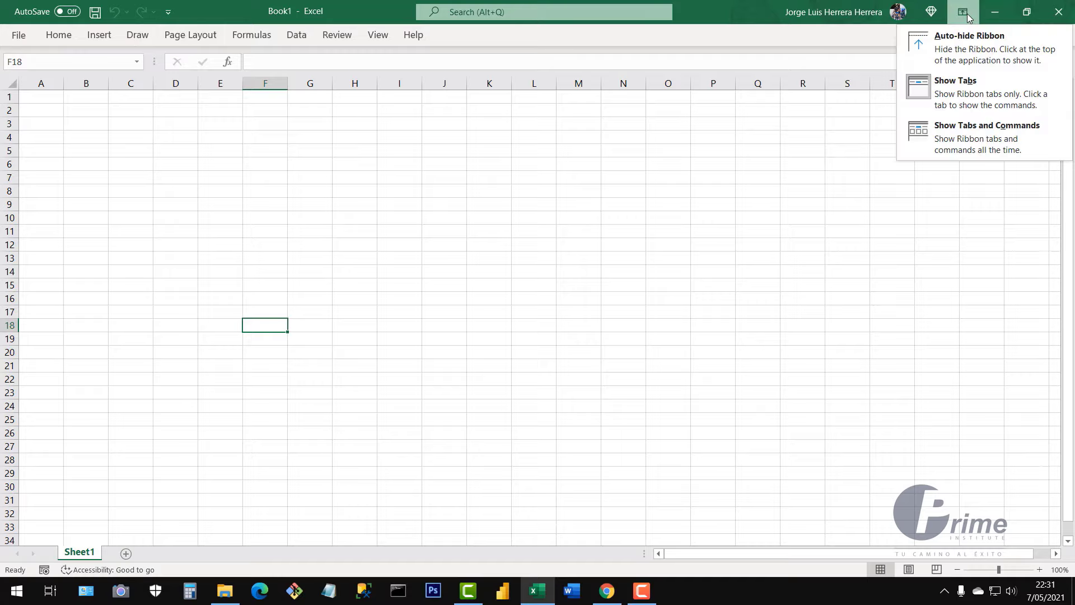
left_click(967, 139)
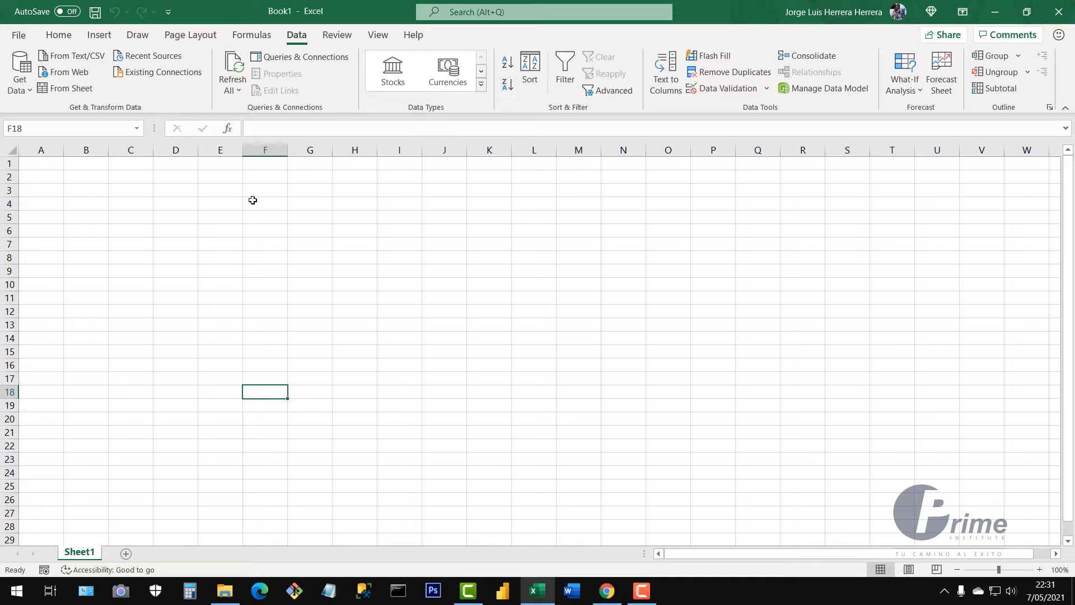
- Enlarge the formula bar to several lines for cell F18, and shrink it back to a single line
left_click(252, 128)
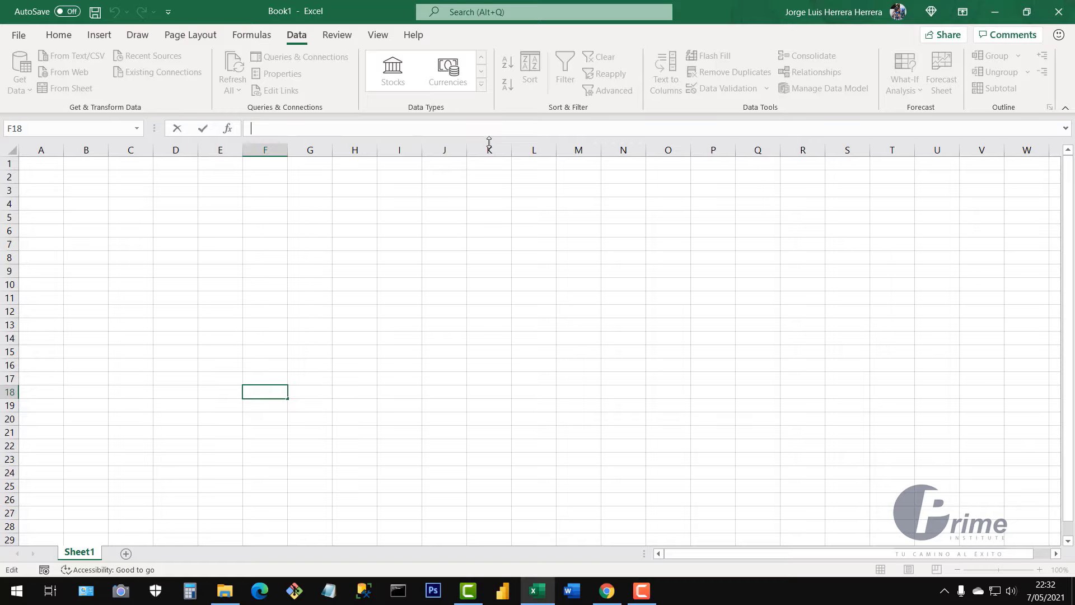
left_click_drag(488, 142, 482, 274)
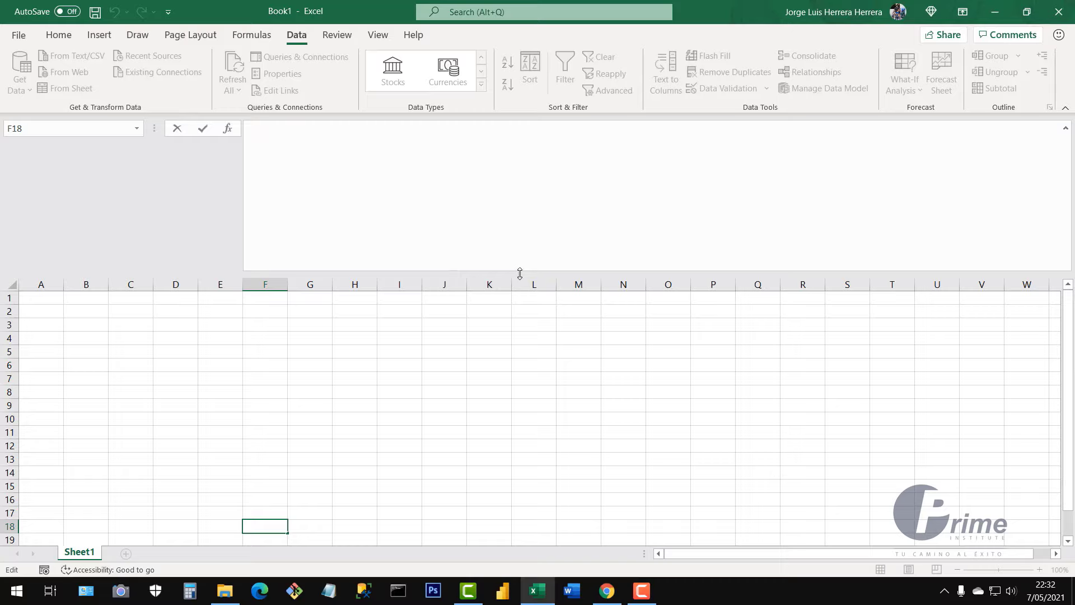
left_click_drag(520, 273, 521, 132)
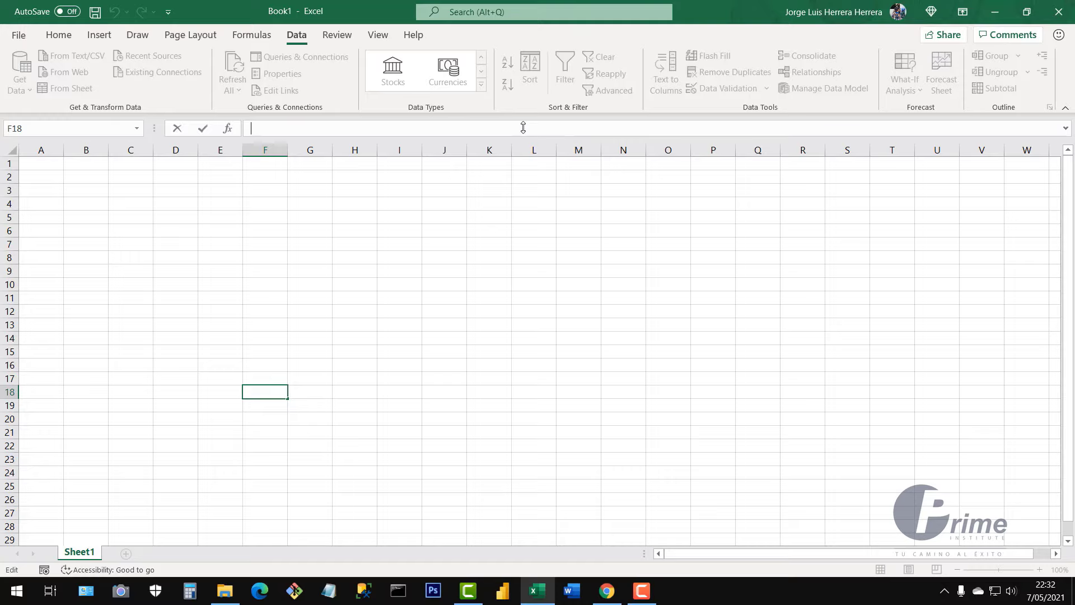
mouse_move(523, 128)
left_mouse_down()
mouse_move(515, 182)
mouse_move(513, 135)
left_mouse_up()
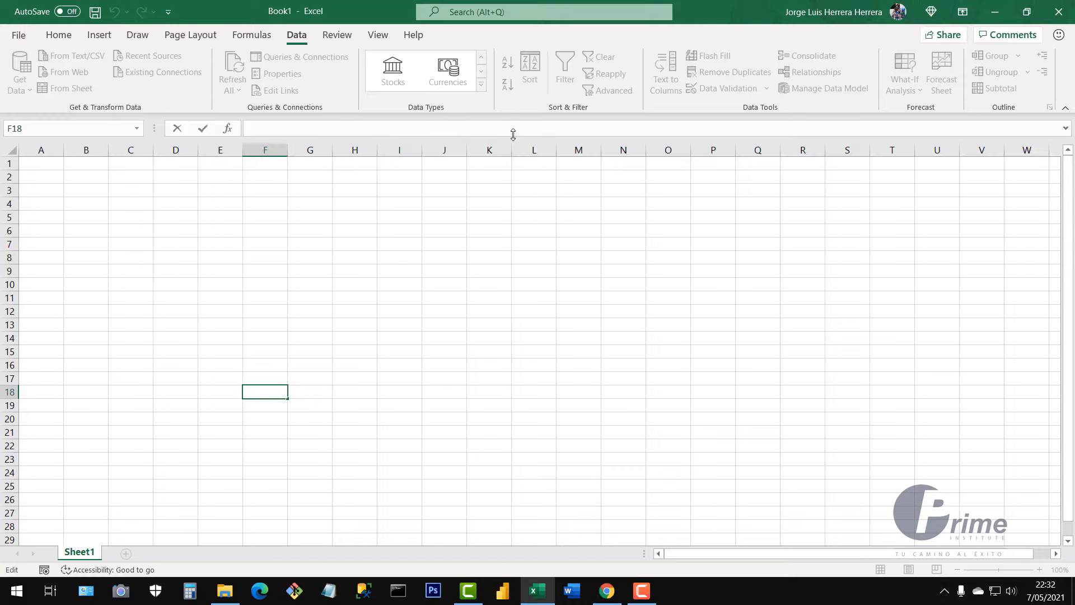
- Examine the recently used functions in Insert Function, including DSUM and AVERAGE, and cancel without inserting one
left_click(228, 130)
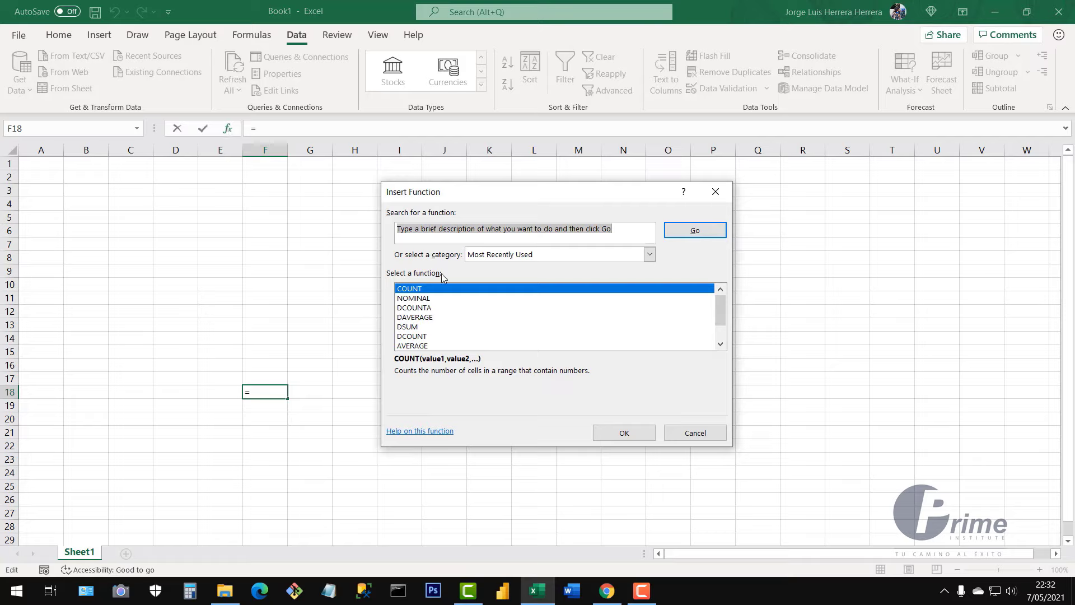
left_click(416, 308)
left_click(417, 328)
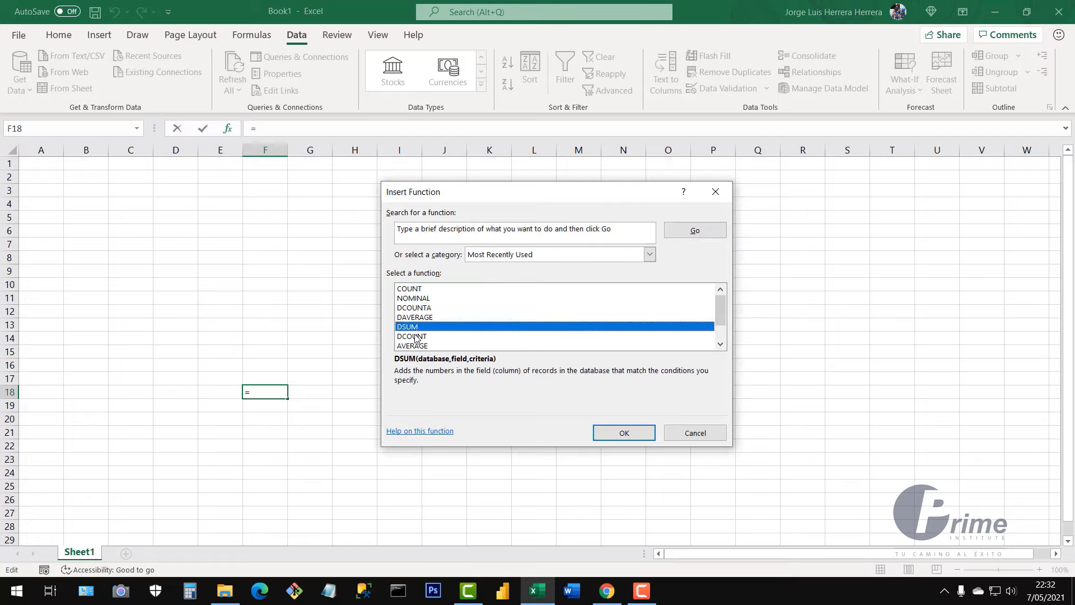
left_click(418, 346)
left_click_drag(724, 310, 722, 350)
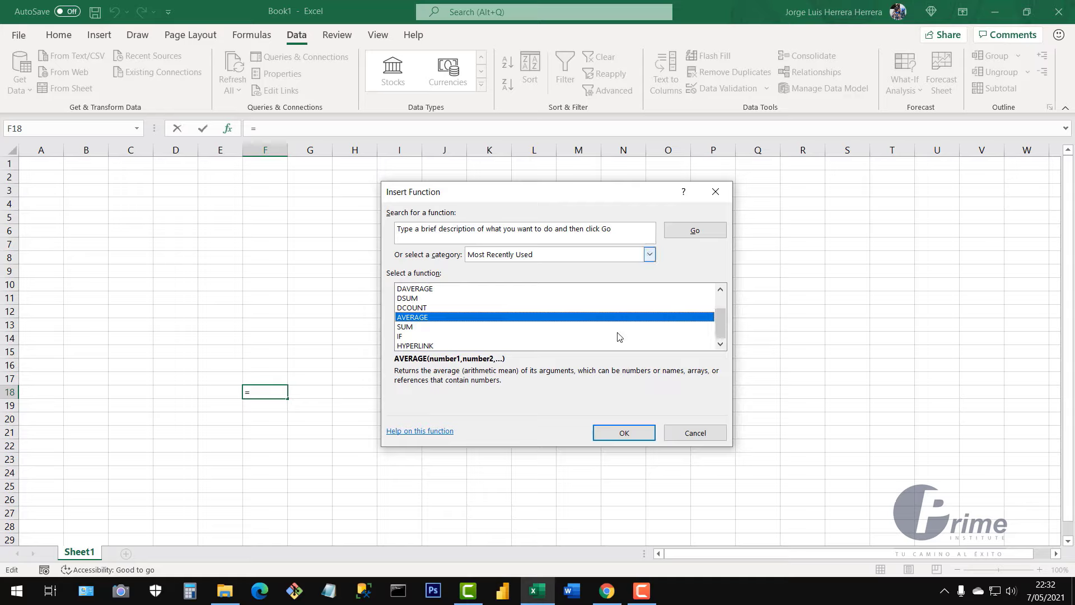
left_click(693, 434)
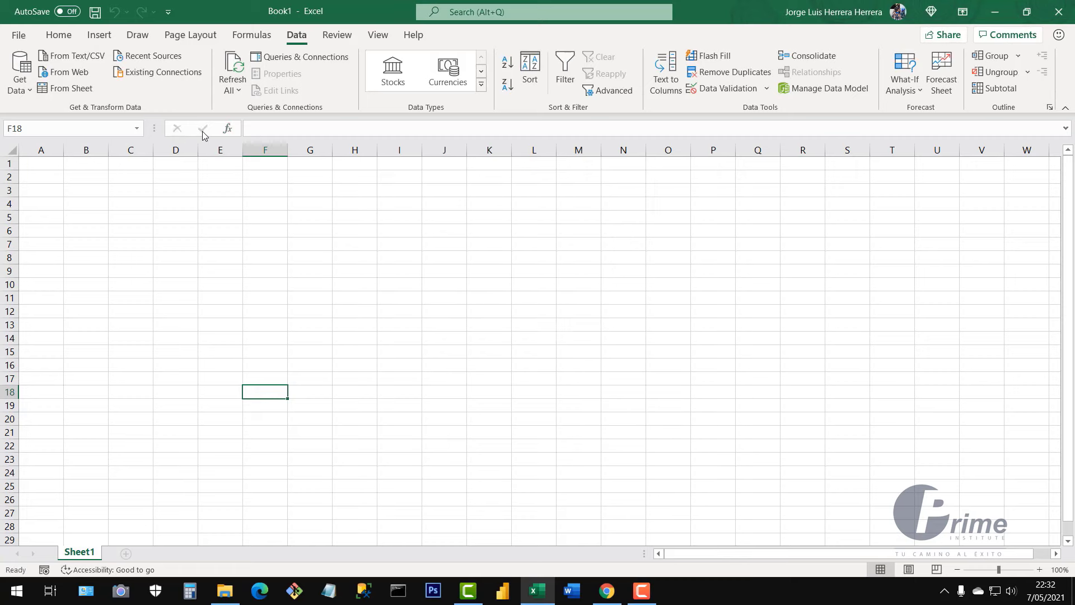
- Select cells F9 and G7, display the Name Box's list of names, dismiss it and select D9
left_click(270, 270)
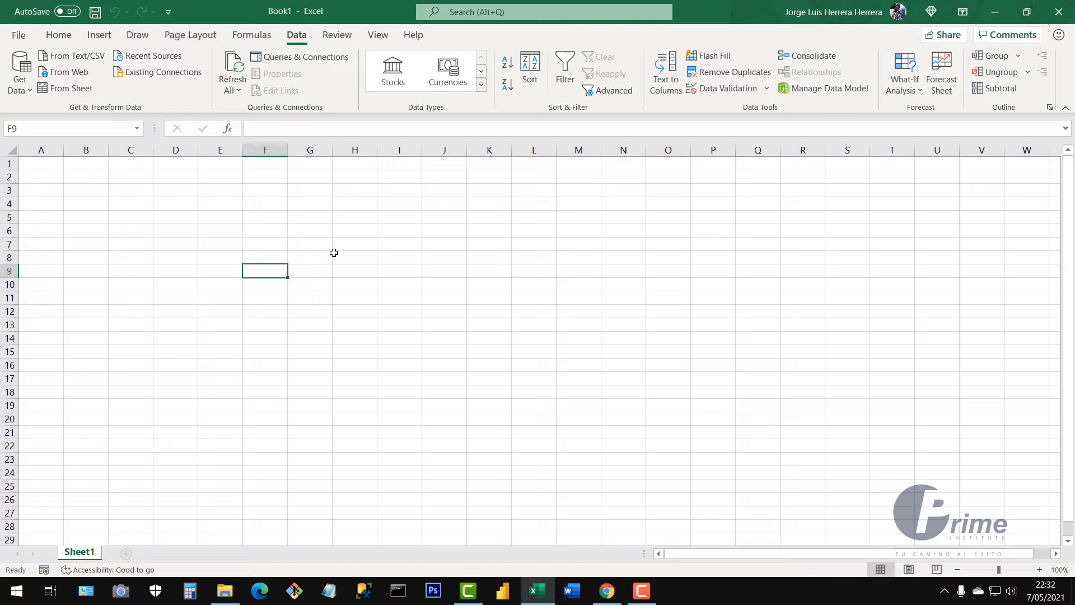
left_click(305, 246)
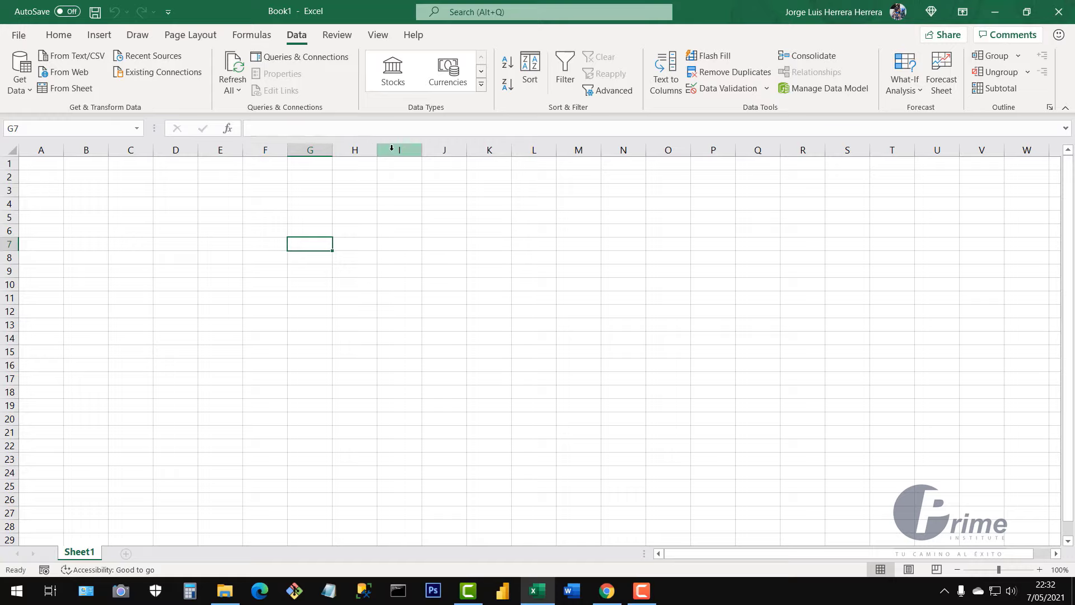
mouse_move(395, 138)
left_mouse_down()
mouse_move(377, 271)
mouse_move(387, 146)
left_mouse_up()
left_click(138, 131)
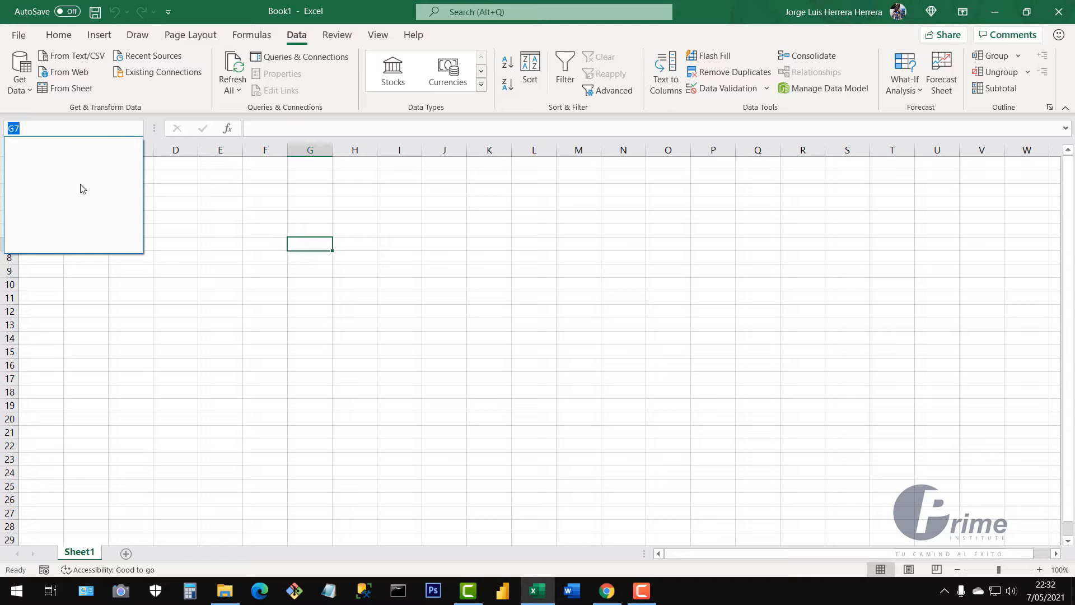
left_click(256, 318)
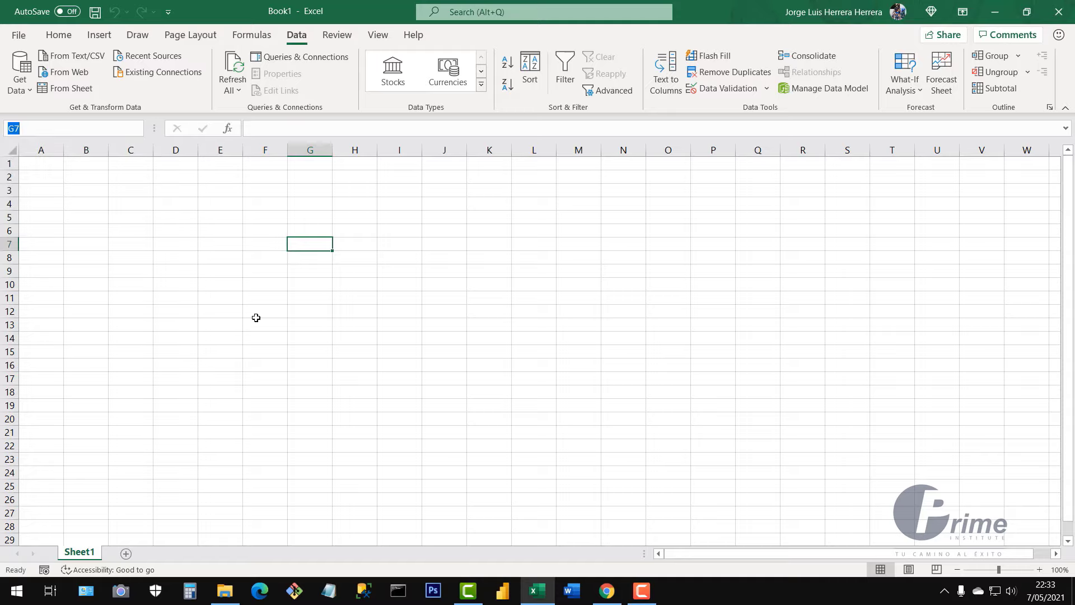
left_click(179, 272)
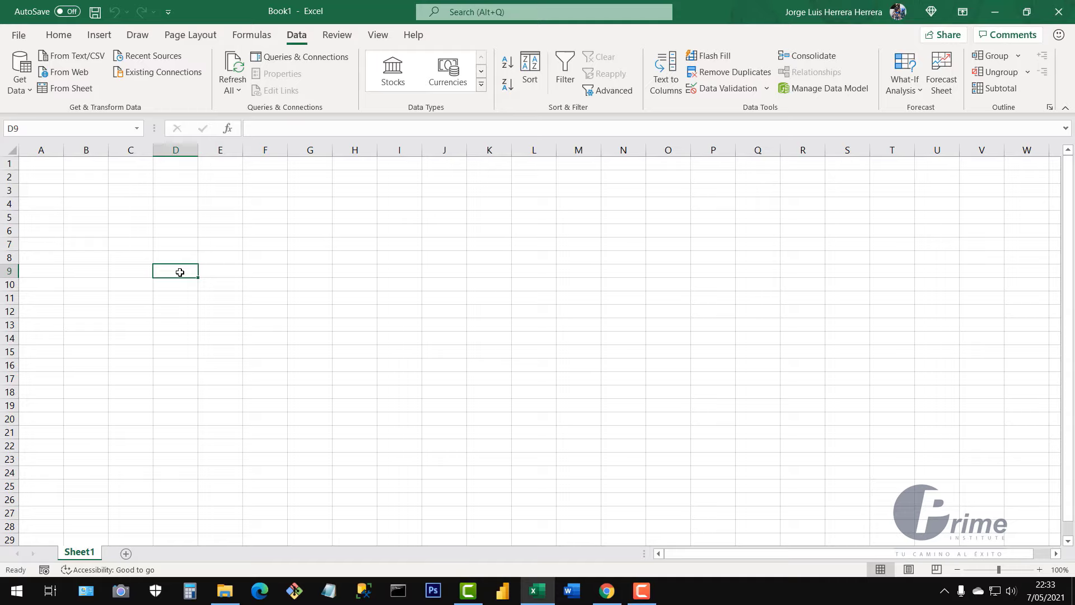
- Select several separate cells, including I7, G7, J11, A1 and J8, to compare their references in the Name Box
left_click(400, 242)
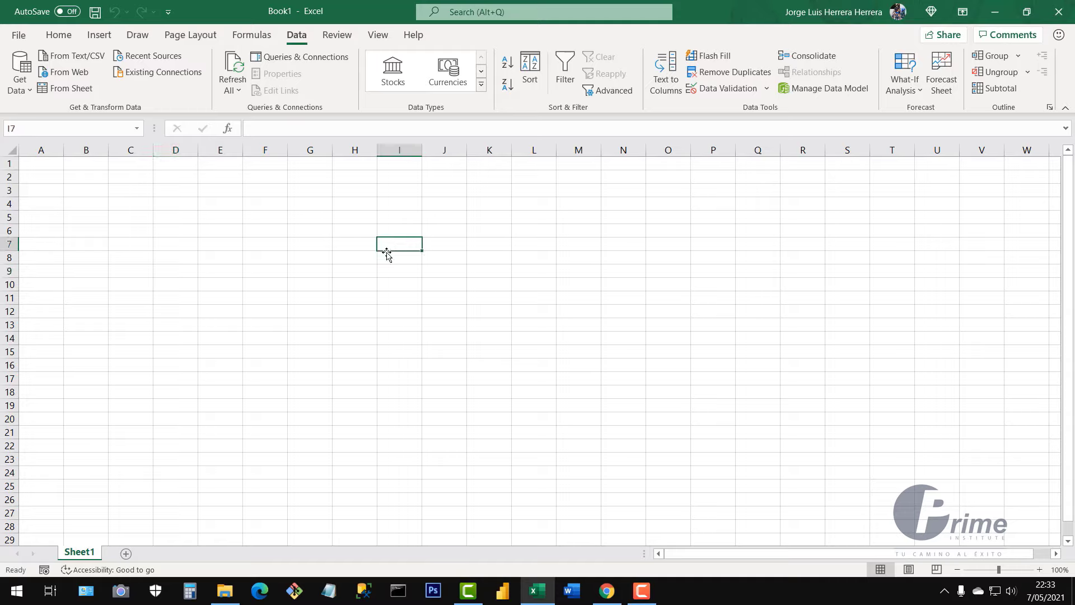
left_click(315, 319)
left_click(326, 245)
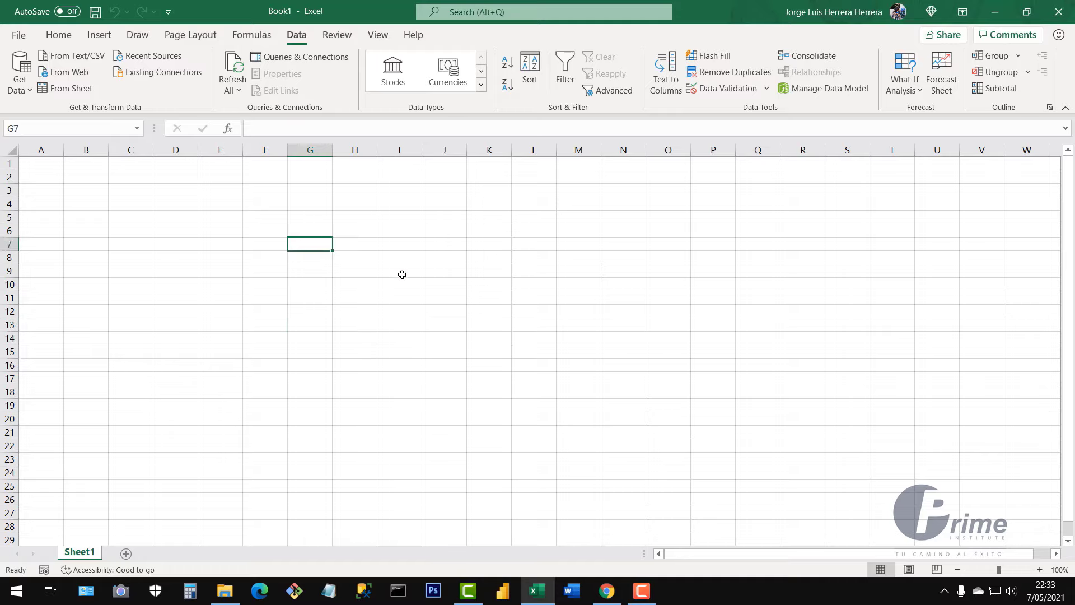
left_click(446, 298)
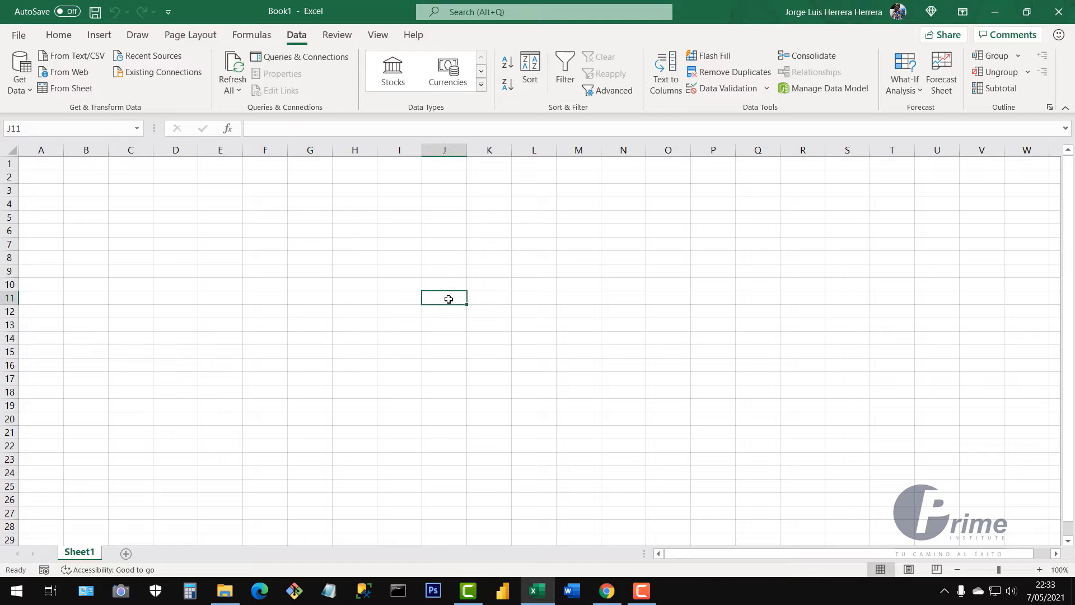
left_click(43, 163)
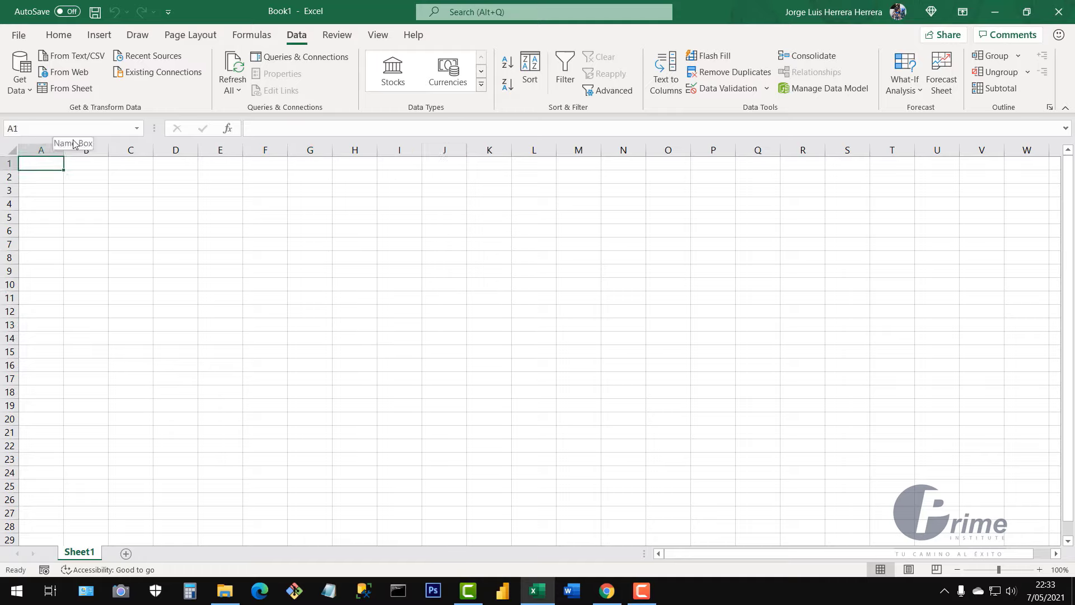
left_click(444, 261)
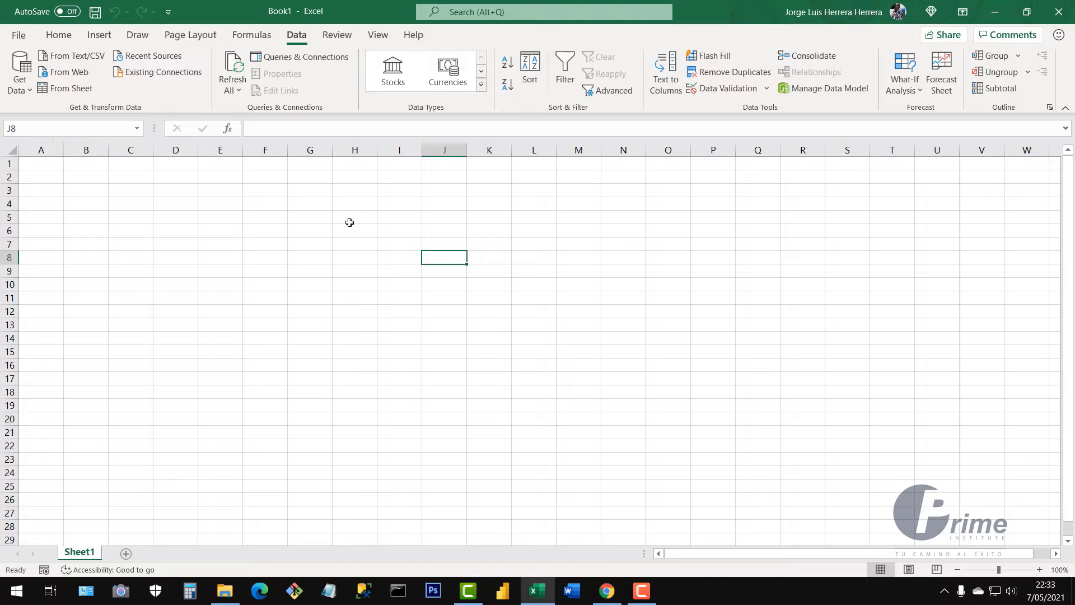
- Select the ranges H5:K17 and H5:L14 to examine their row and column counts in the Name Box, and deselect them at I9
left_click_drag(352, 220, 492, 373)
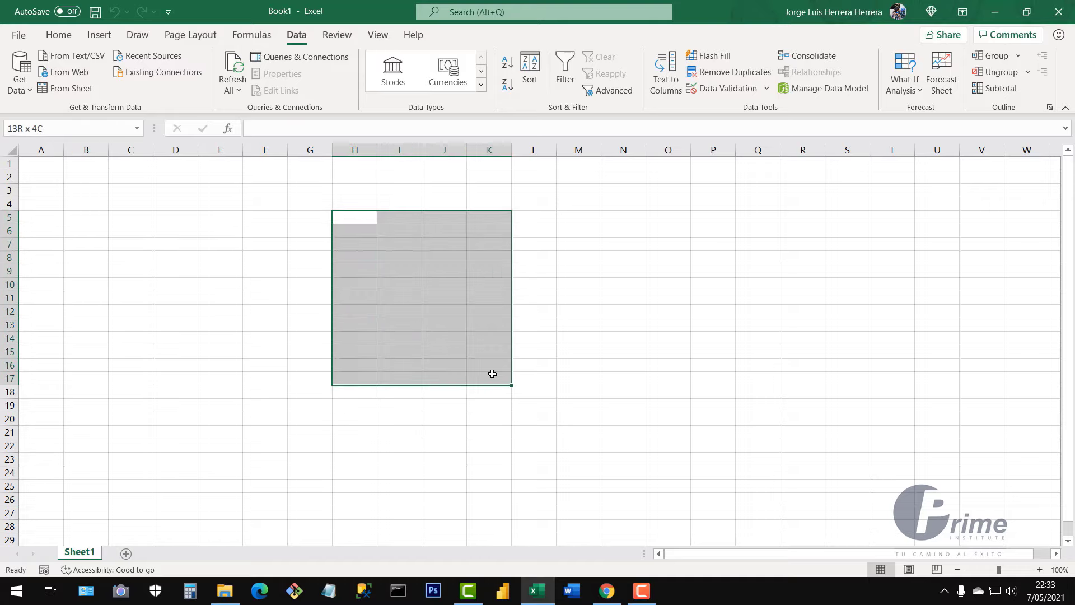
left_click(448, 329)
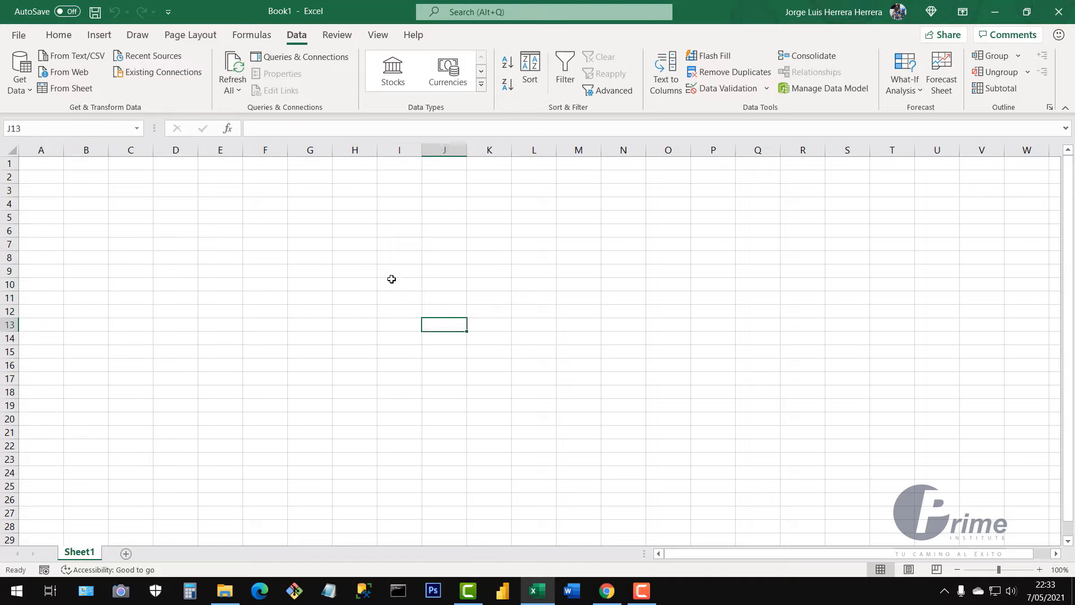
left_click(348, 217)
left_click_drag(348, 217, 518, 344)
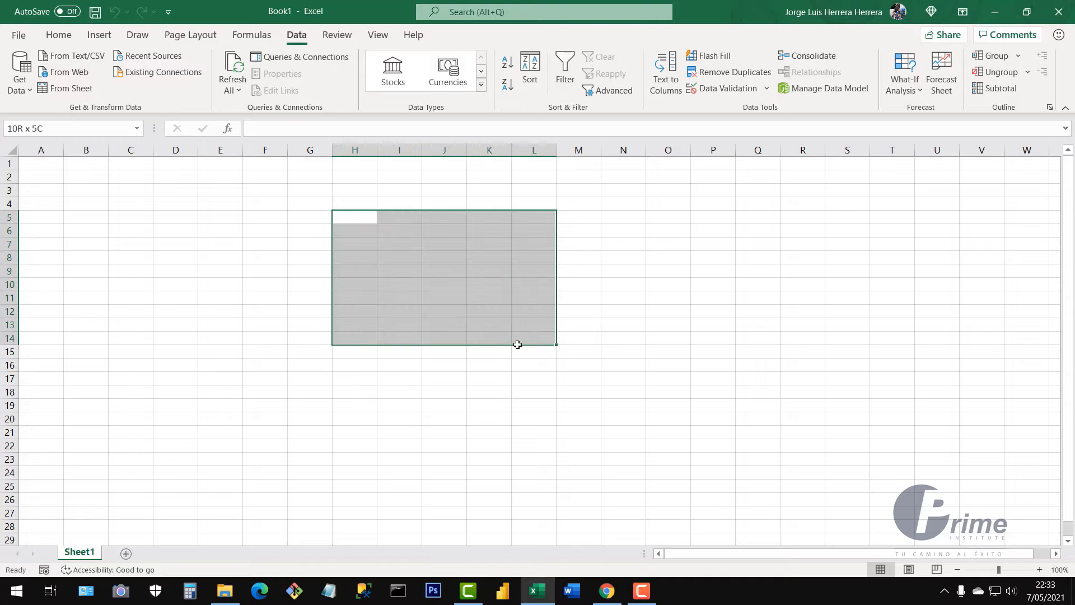
left_click_drag(517, 345, 518, 344)
left_click(400, 273)
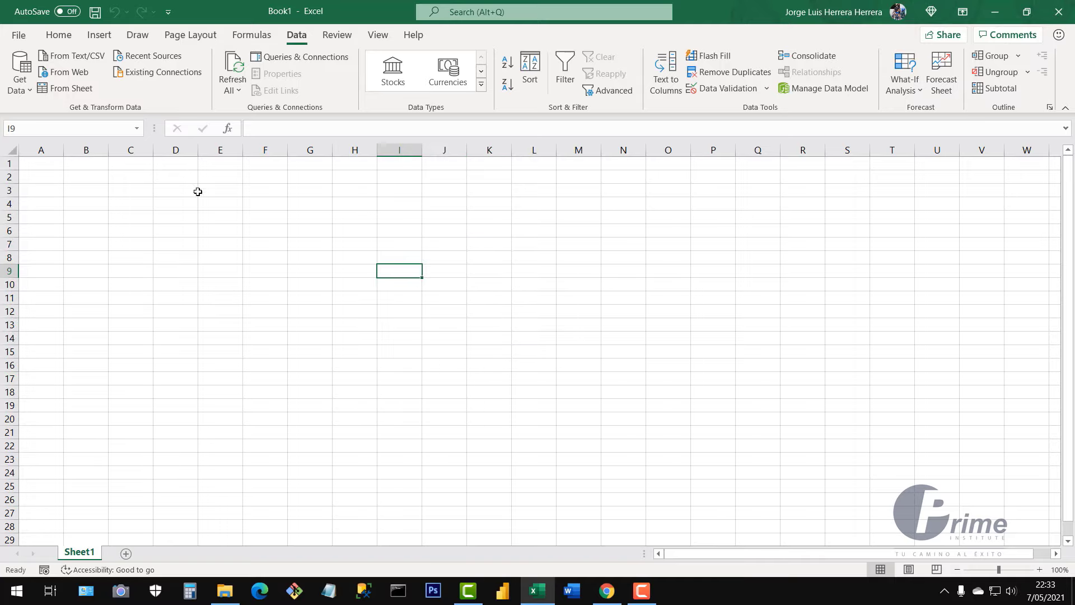
- Check the Name Box's list for defined names again, dismiss it and select cell H12
left_click(136, 130)
left_click(136, 130)
left_click(274, 351)
left_click(370, 309)
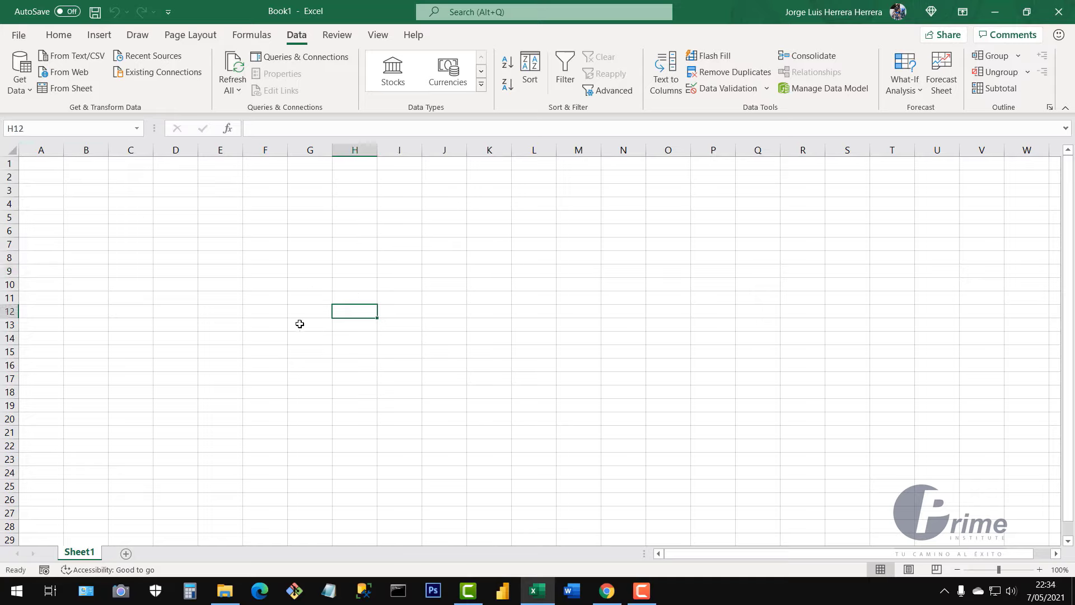
- Name the range H5:H16 "data" through the Name Box
left_click_drag(355, 216, 350, 362)
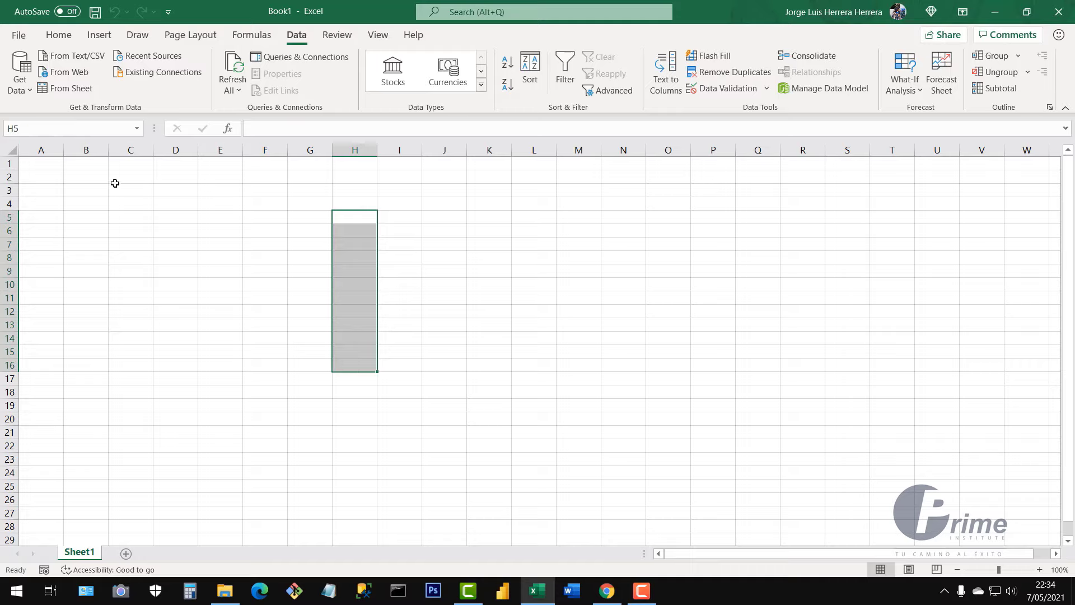
left_click(20, 129)
key("BackSpace")
key("Return")
- Name the range J5:N16 "data2" through the Name Box, and deselect it by selecting cell H6
left_click_drag(439, 219, 618, 363)
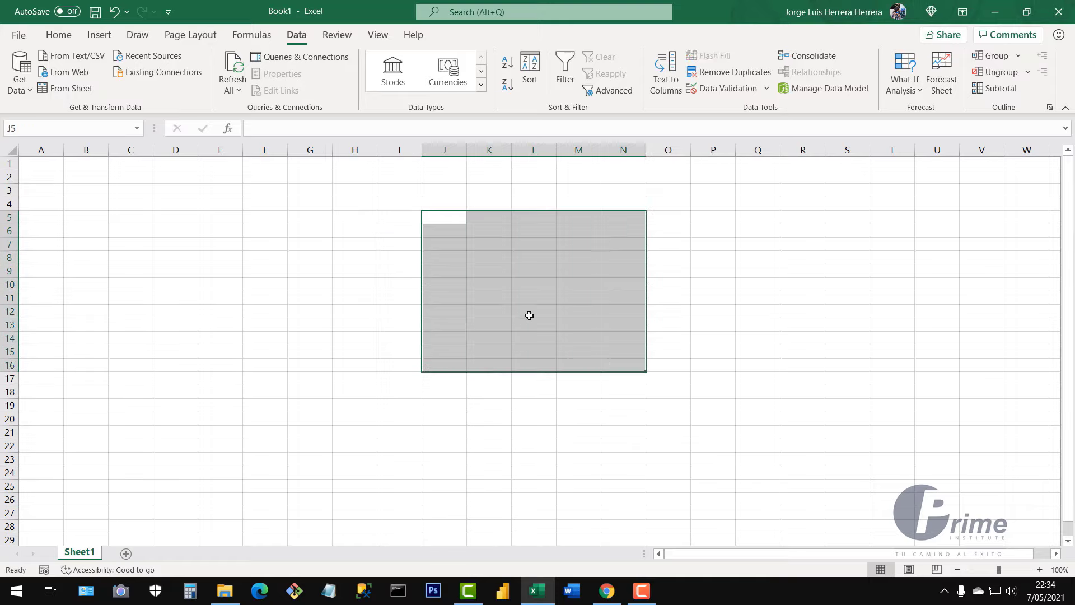
left_click(25, 128)
type("data2")
key("Return")
left_click(252, 294)
left_click(336, 230)
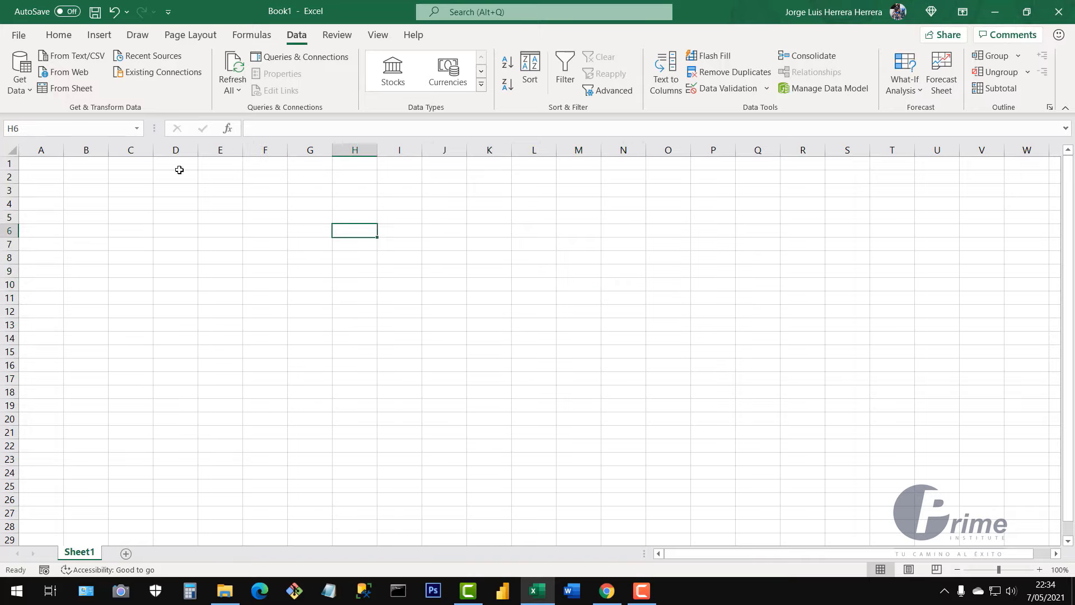
- Select the named range data and then data2 from the Name Box's list of names
left_click(138, 128)
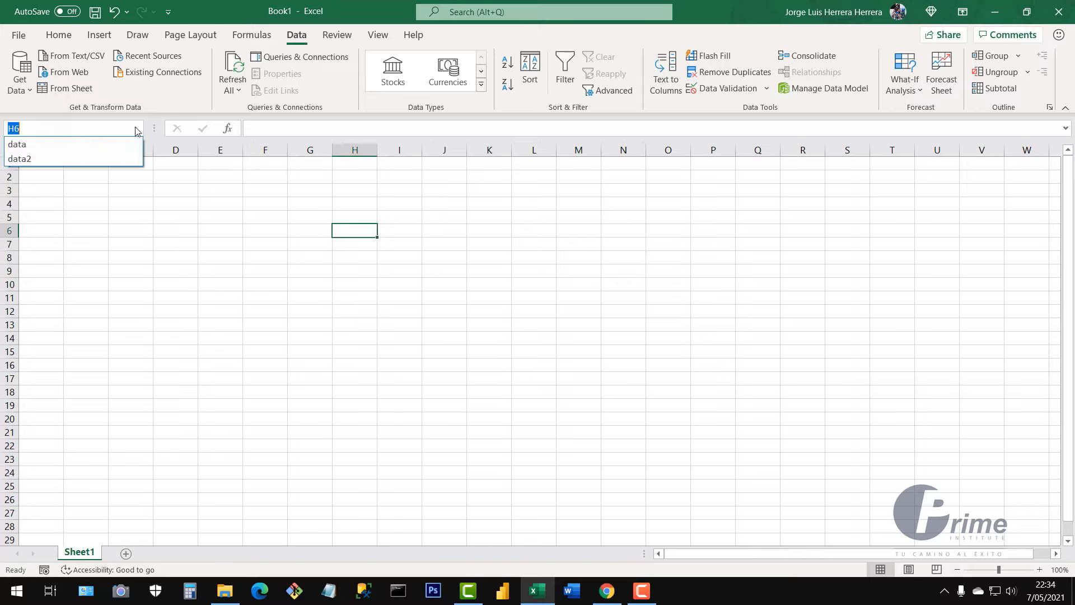
left_click(24, 147)
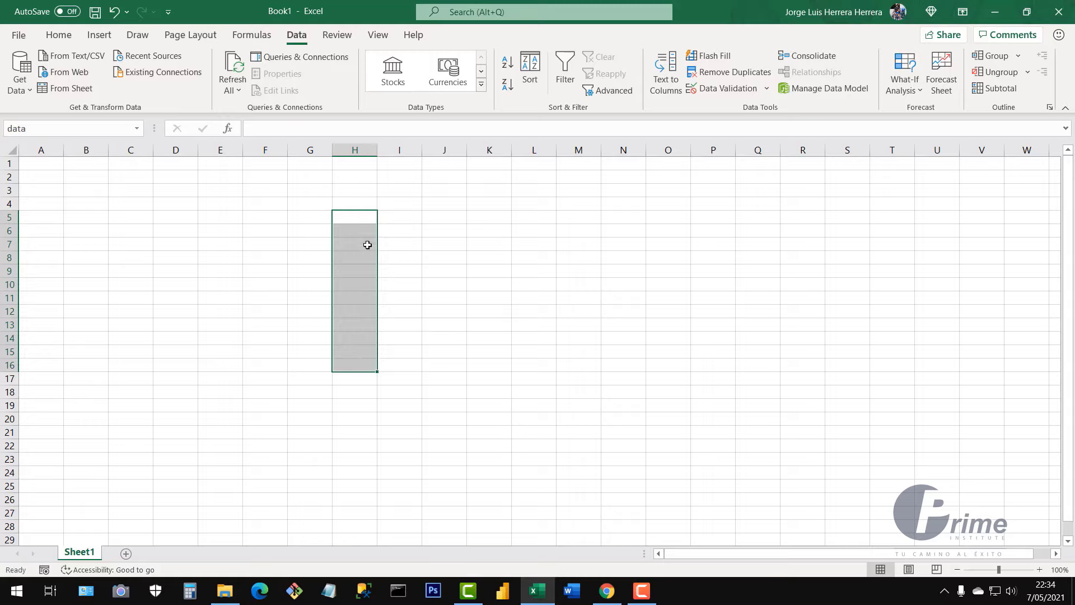
left_click(136, 129)
left_click(24, 159)
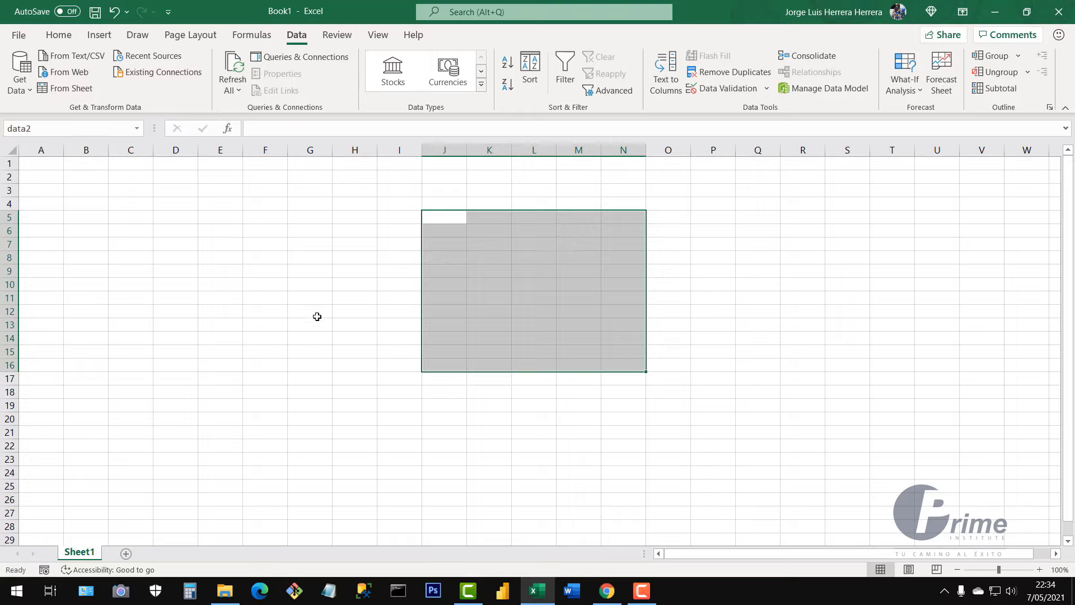
- Review the list of defined names once more, dismiss it, and select cell F5
left_click(135, 129)
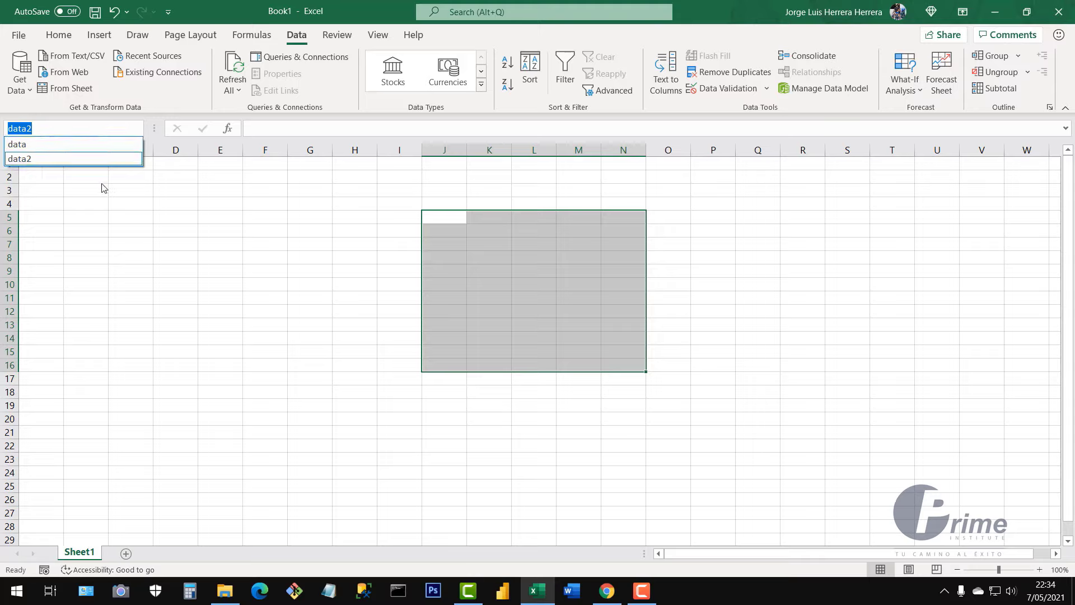
key("Escape")
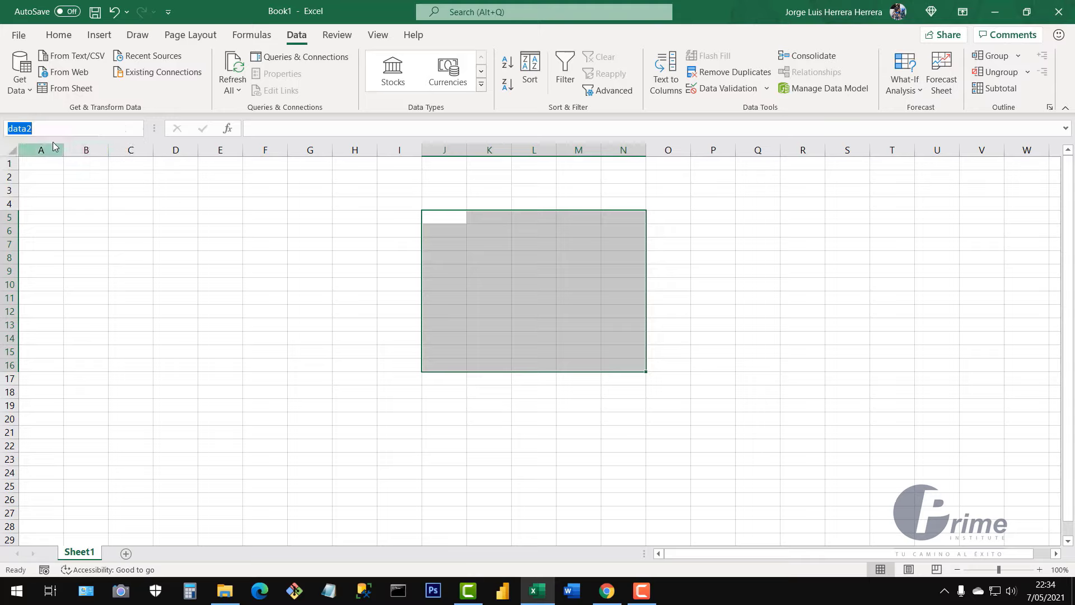
left_click(255, 268)
left_click(266, 211)
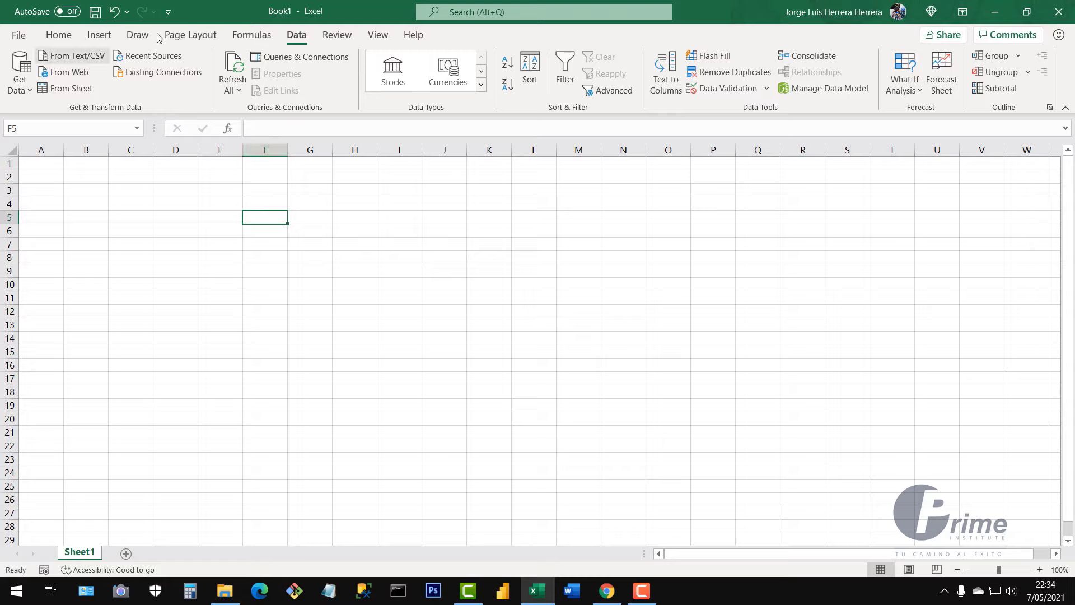
- Delete the names data and data2 in the Name Manager, and check the Name Box's list of names
left_click(255, 38)
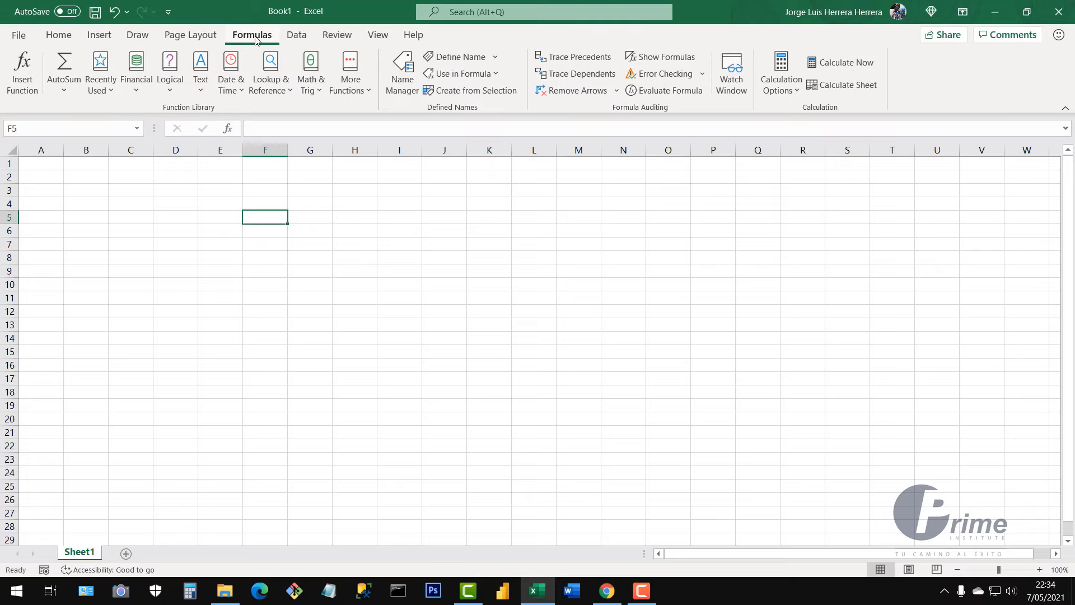
left_click(399, 87)
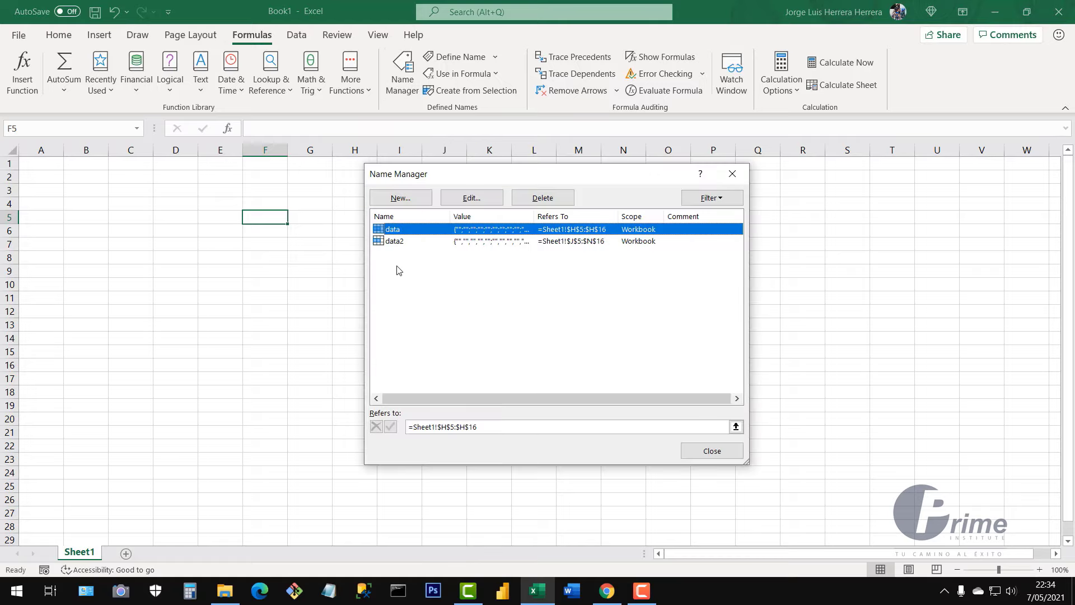
left_click_drag(404, 288, 403, 227)
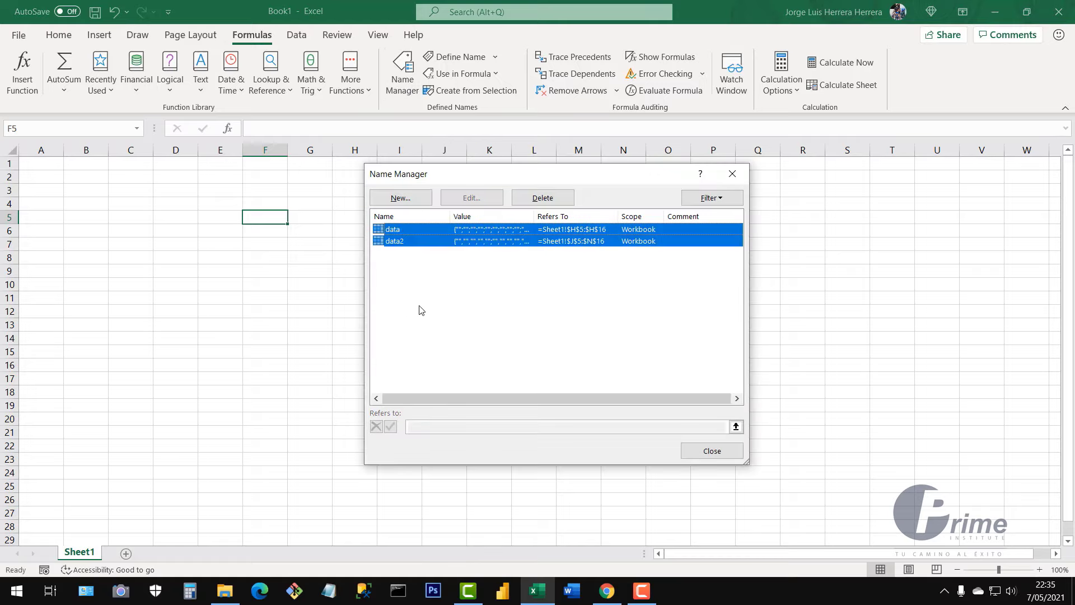
left_click_drag(422, 310, 412, 223)
left_click(553, 203)
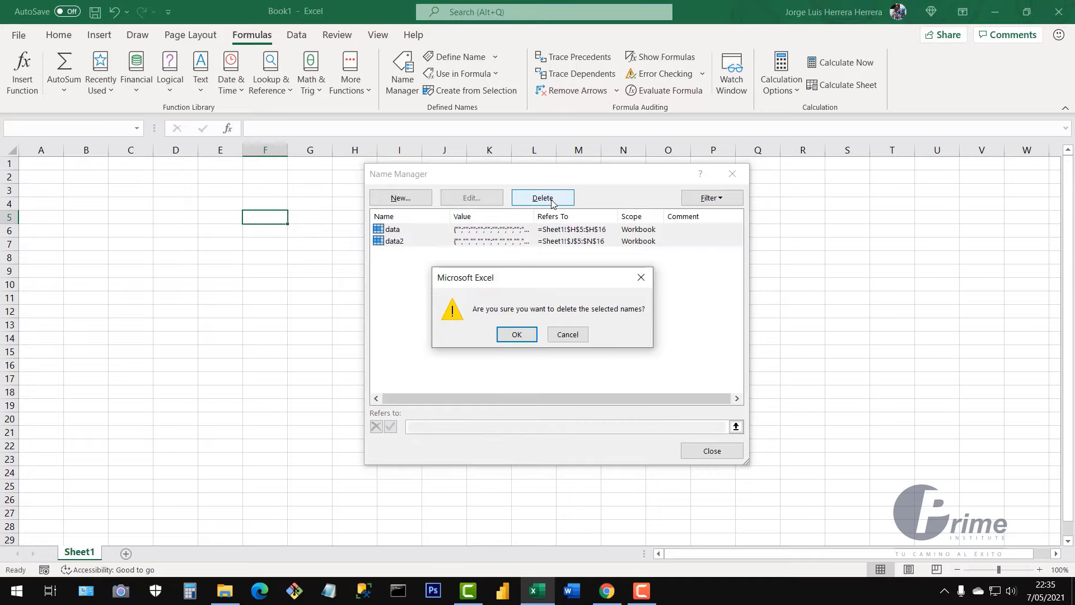
left_click(516, 336)
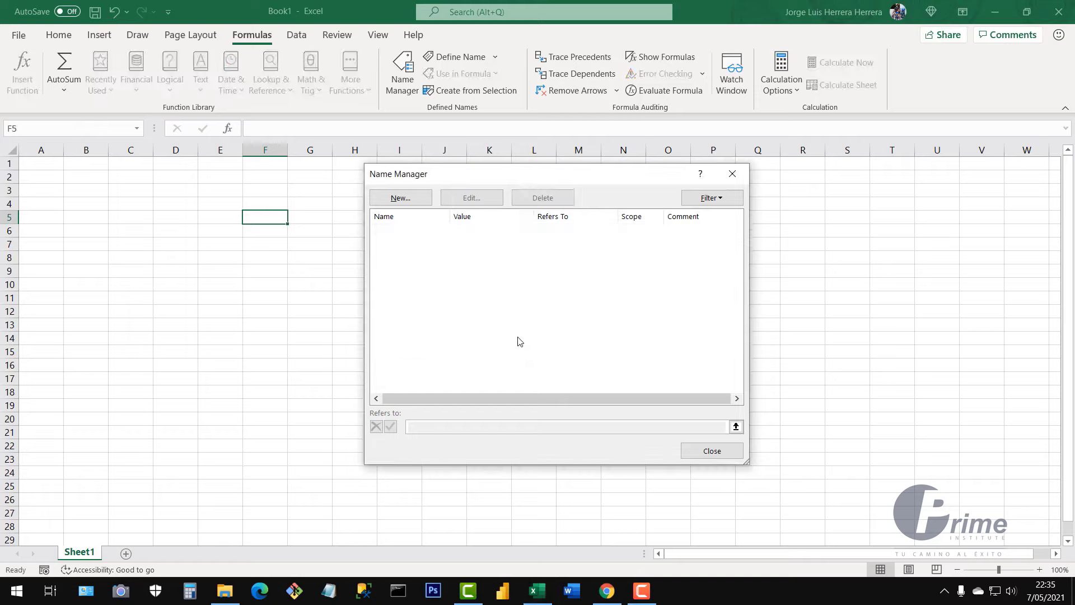
left_click(711, 451)
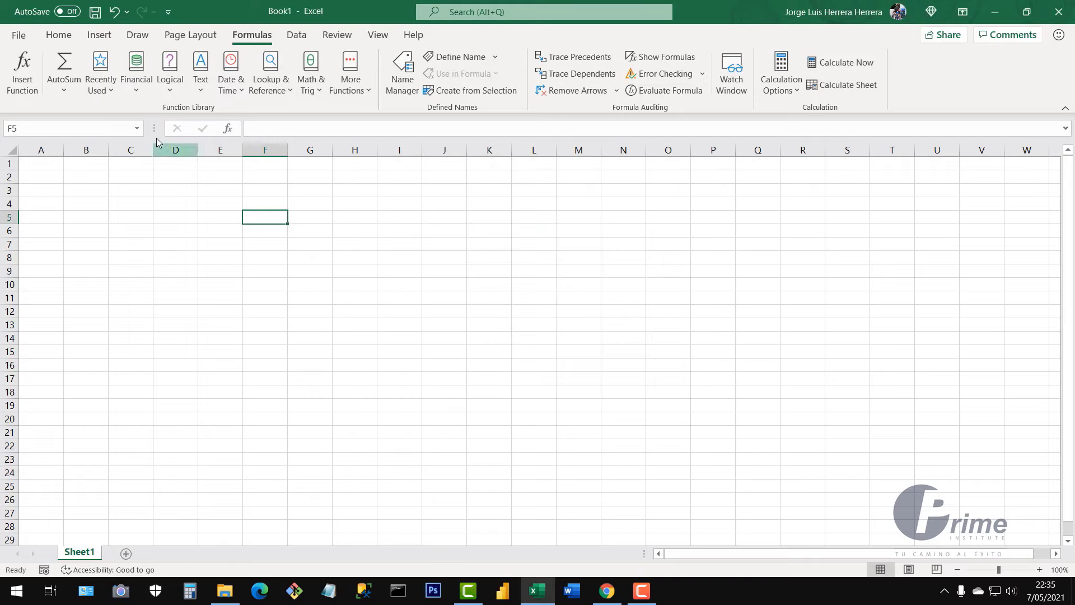
left_click(138, 128)
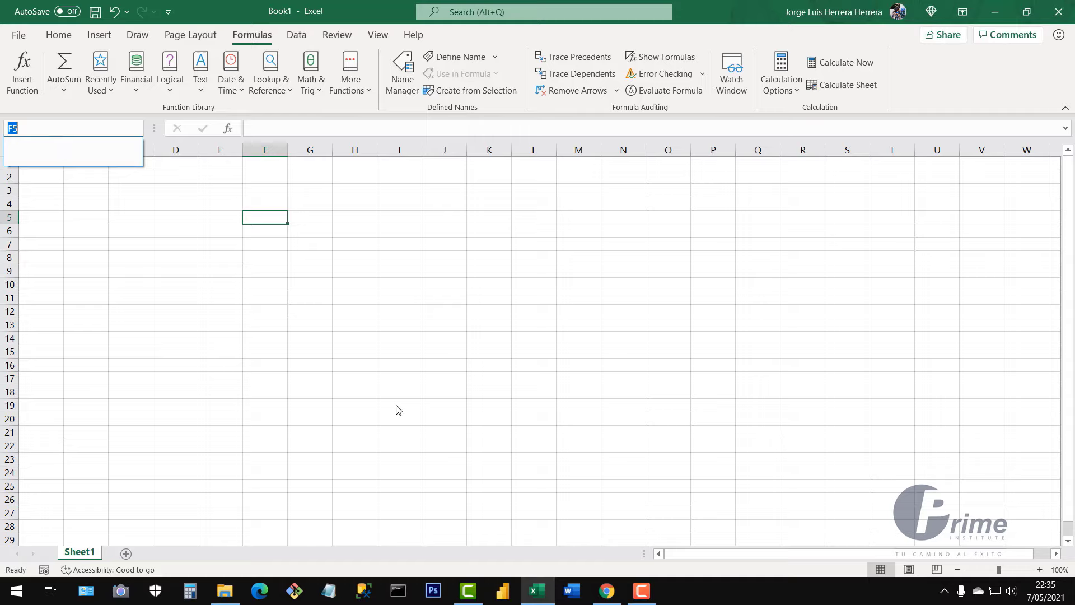
key("Escape")
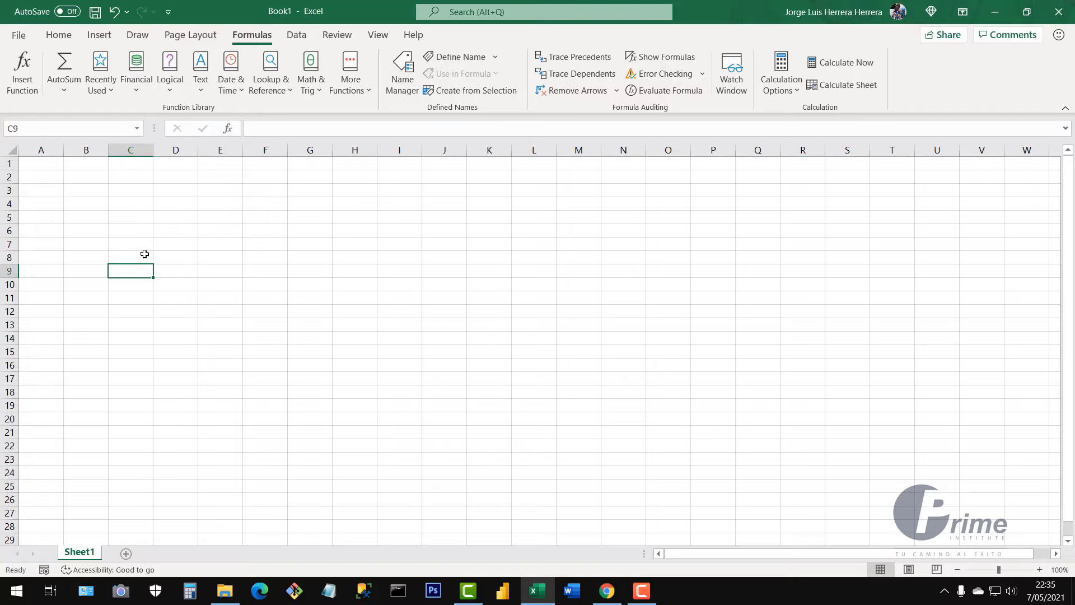
- Select blocks of the worksheet grid one after another, including B2:Q23, C3:U21 and E6:I14, finishing on cell I10
left_click(448, 239)
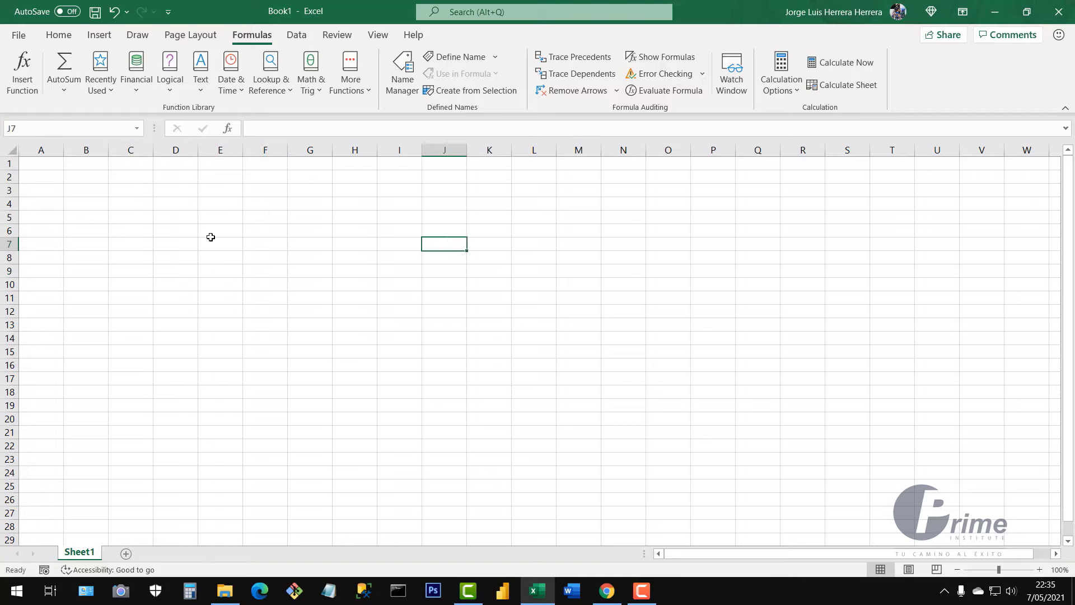
mouse_move(110, 183)
left_mouse_down()
mouse_move(261, 190)
mouse_move(737, 463)
left_mouse_up()
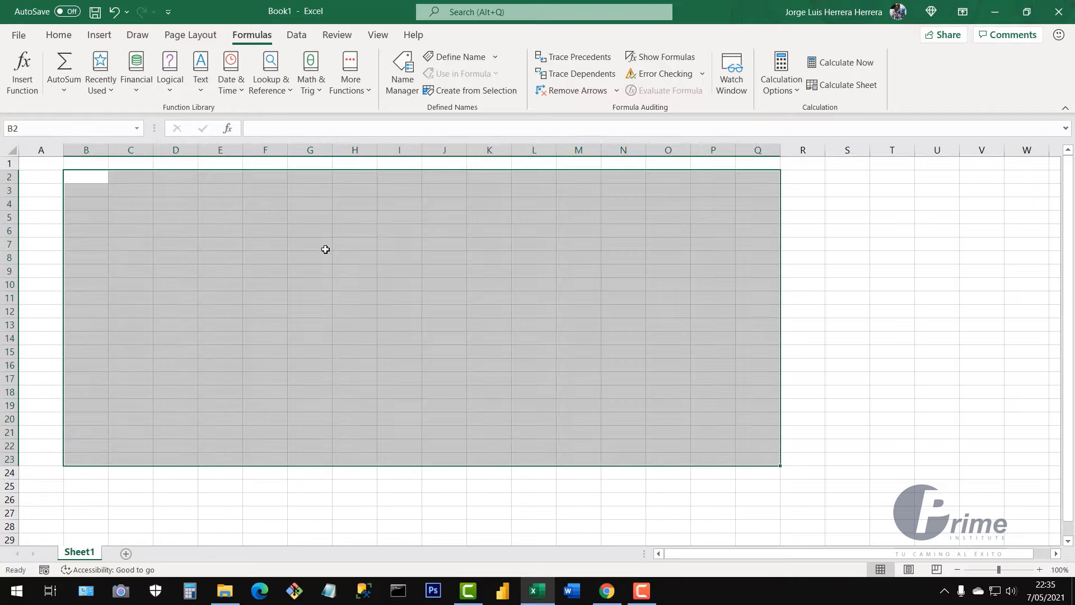
left_click(325, 249)
mouse_move(123, 187)
left_mouse_down()
mouse_move(868, 262)
mouse_move(934, 433)
left_mouse_up()
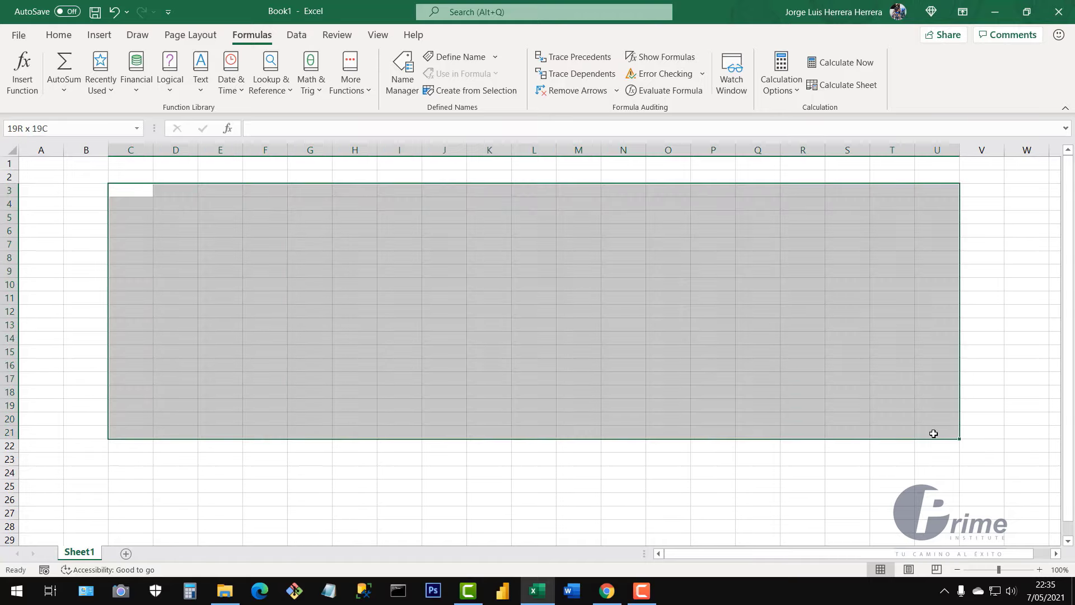
left_click(480, 283)
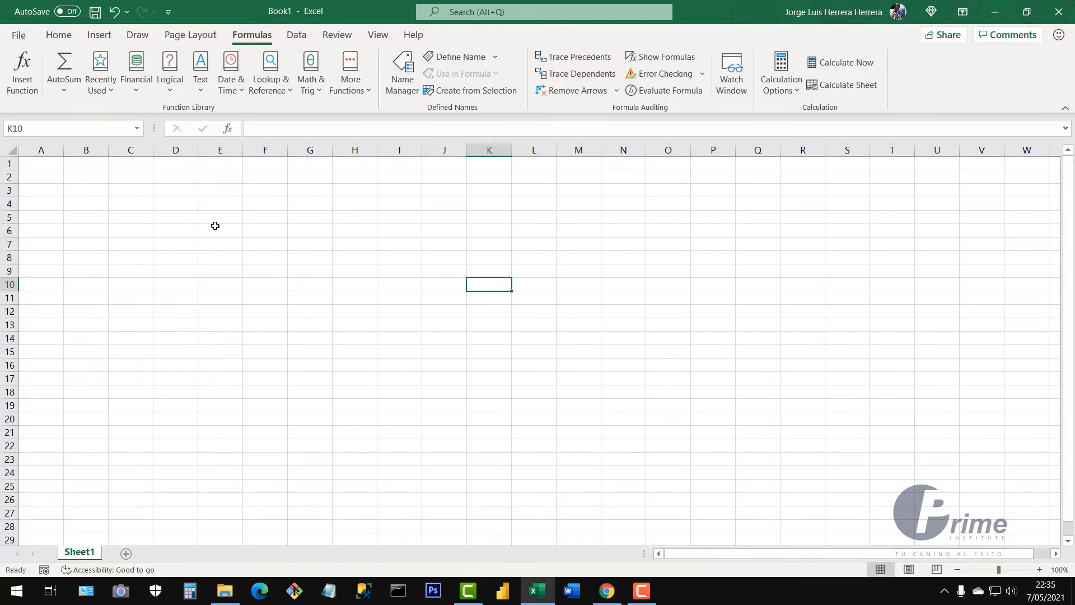
left_click_drag(215, 226, 381, 341)
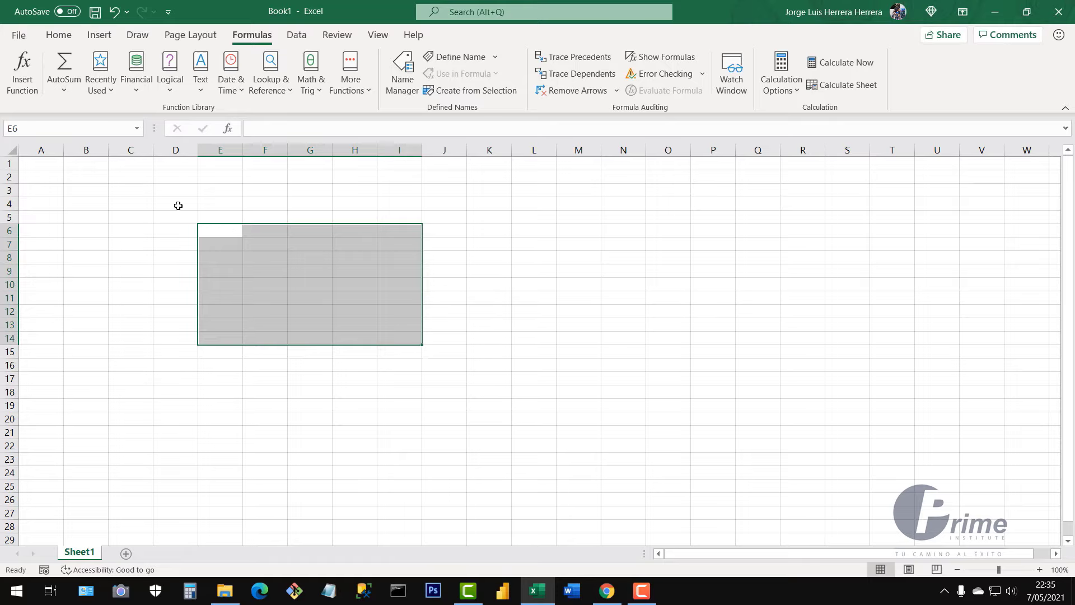
left_click_drag(178, 206, 639, 392)
left_click(382, 287)
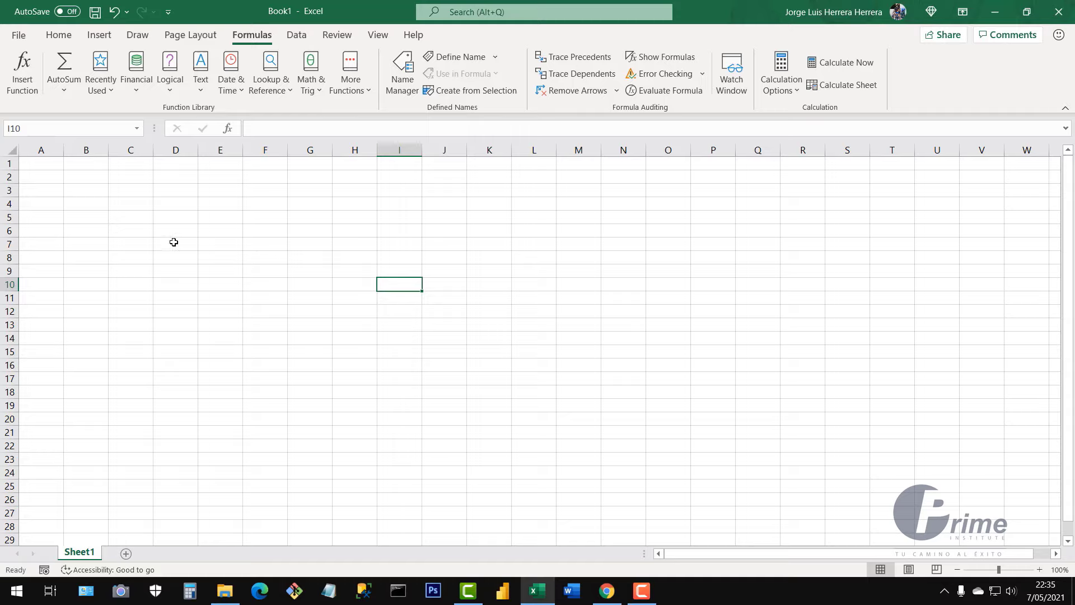
- Select individual cells around the grid one at a time, including G11 and H9, finishing on cell H8
left_click(147, 228)
left_click(324, 225)
left_click(314, 296)
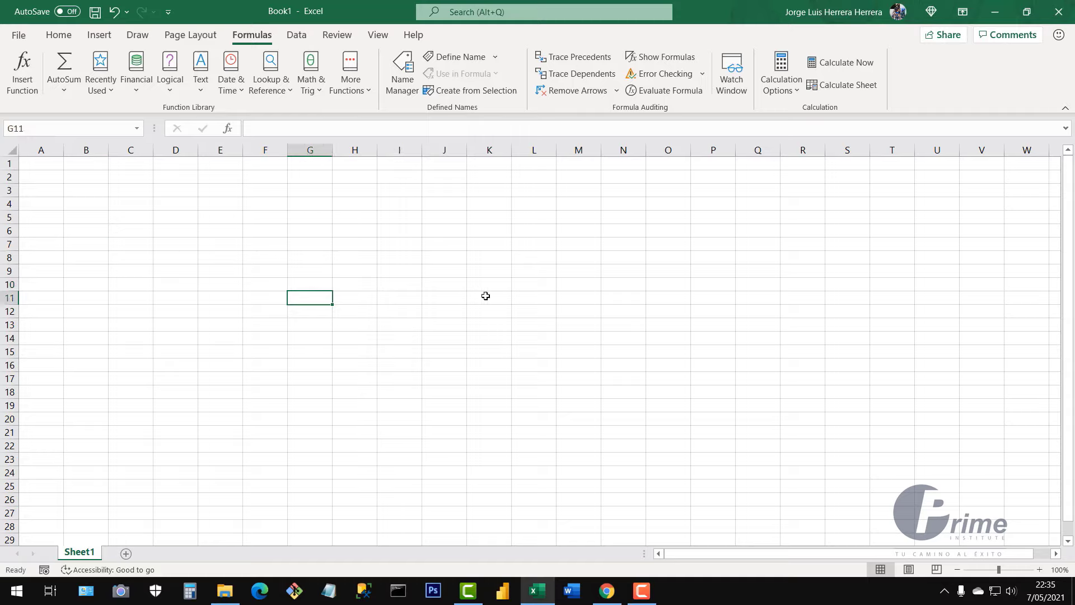
left_click(485, 295)
left_click(399, 338)
left_click(285, 285)
left_click(343, 269)
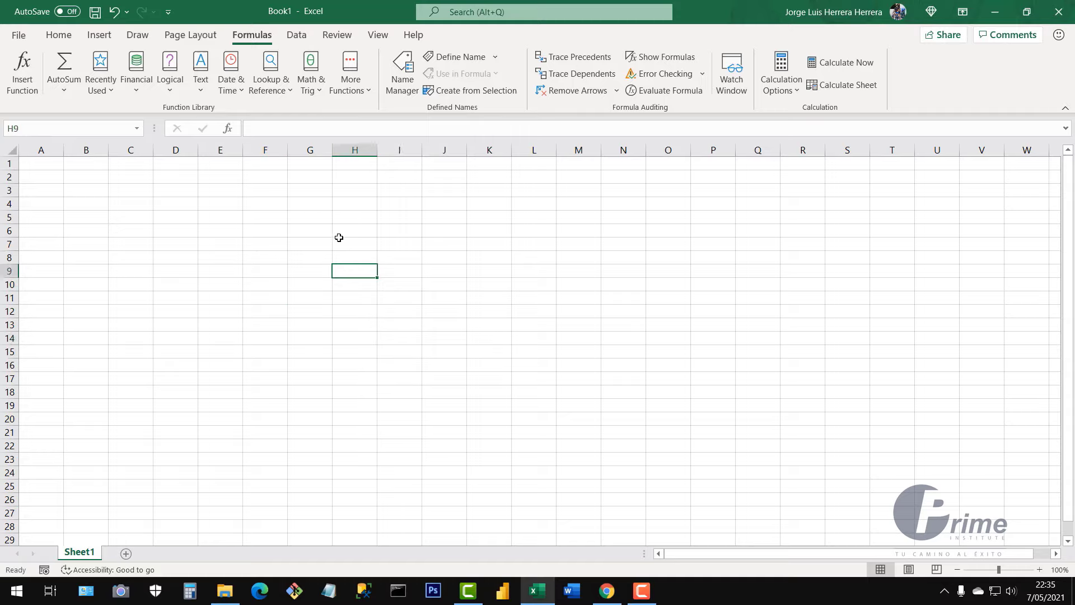
left_click(353, 285)
left_click(362, 270)
left_click(356, 257)
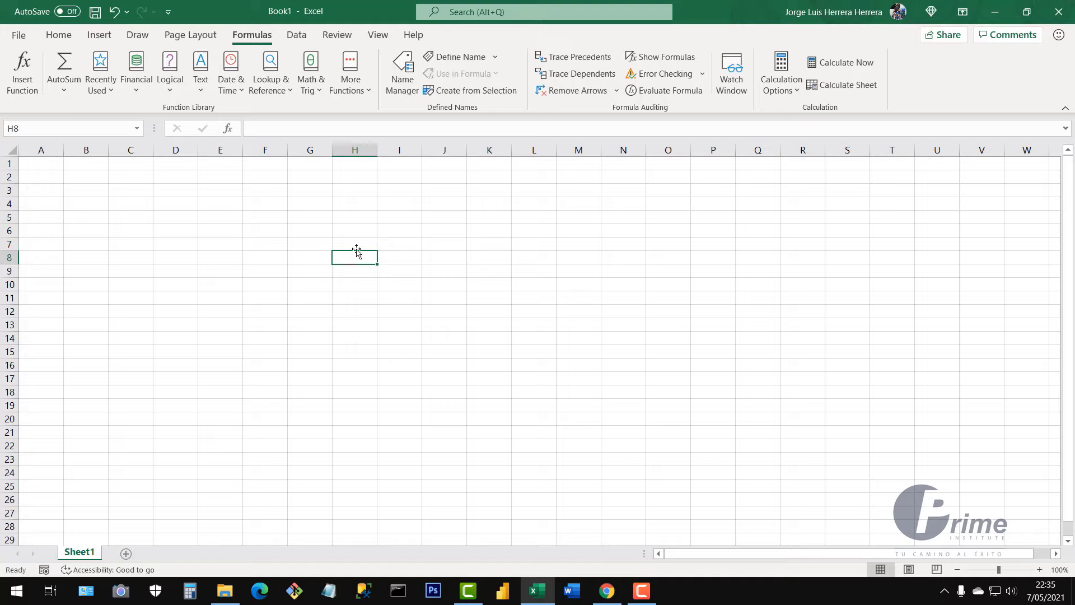
- Select the block A1:T24 to show the working area, and deselect it through single cells, finishing on I14
left_click(255, 290)
left_click(392, 314)
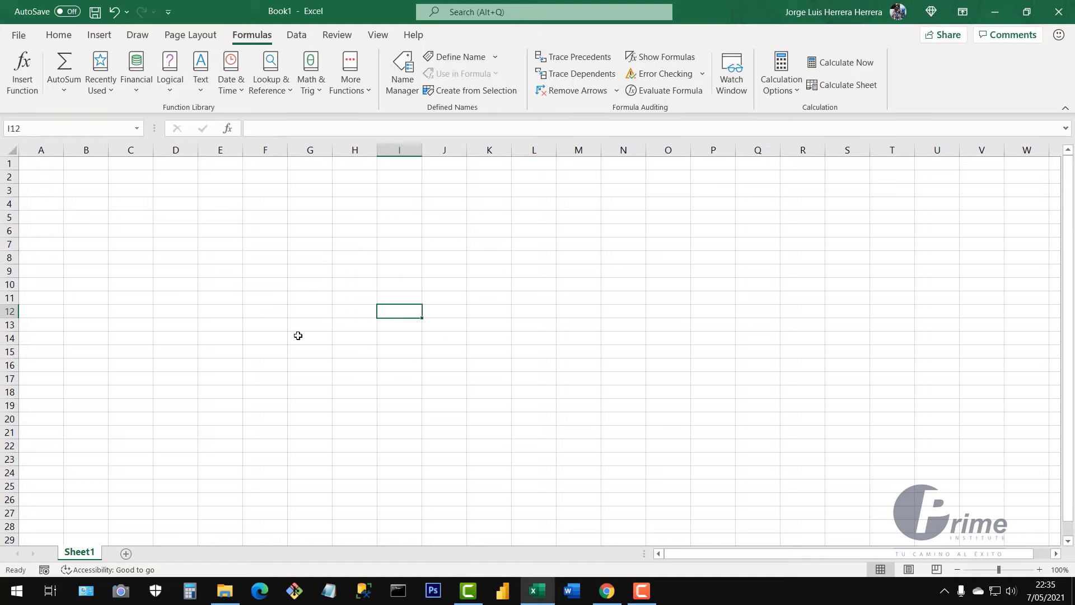
left_click(298, 337)
left_click_drag(46, 165, 896, 476)
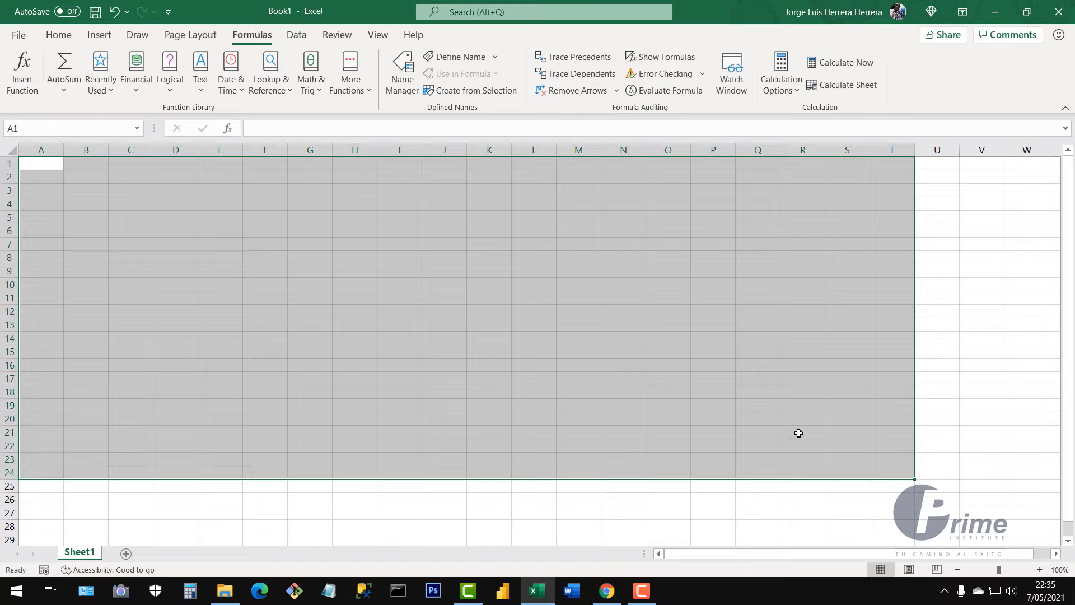
left_click(489, 297)
left_click(497, 338)
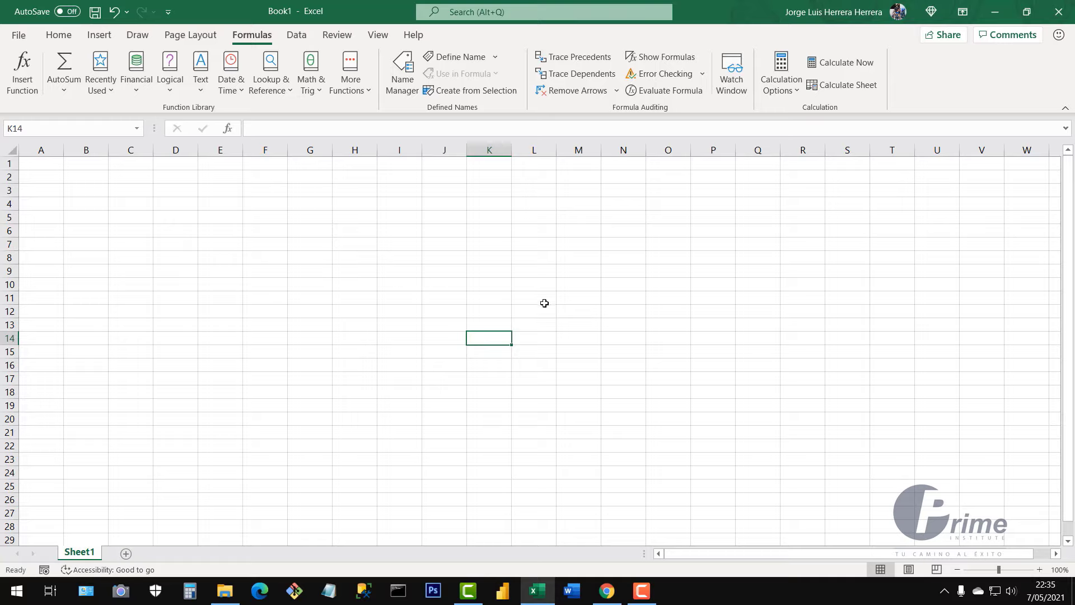
left_click(372, 281)
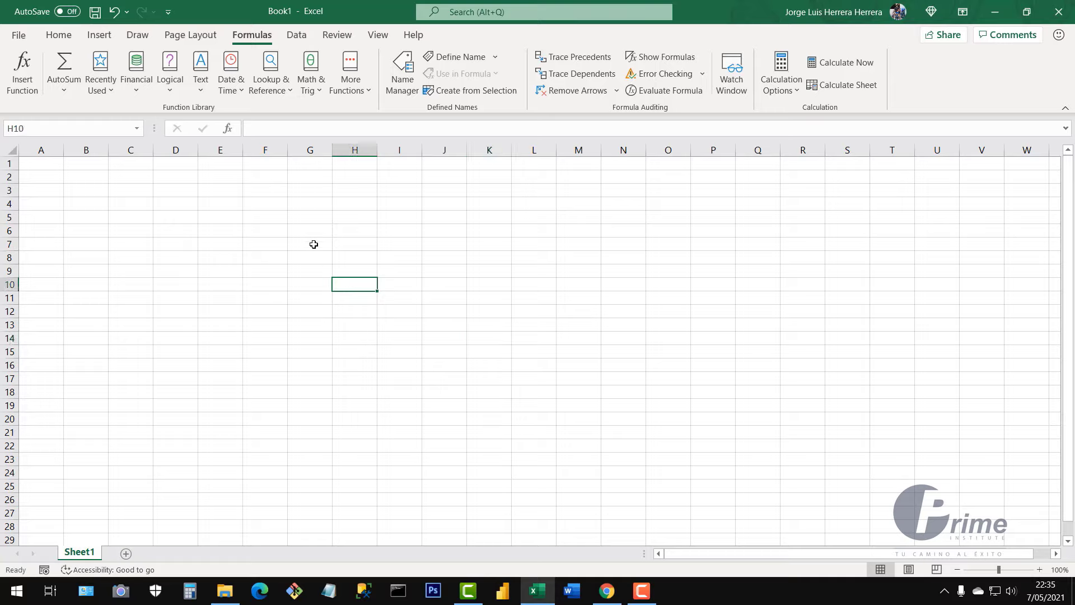
left_click(394, 333)
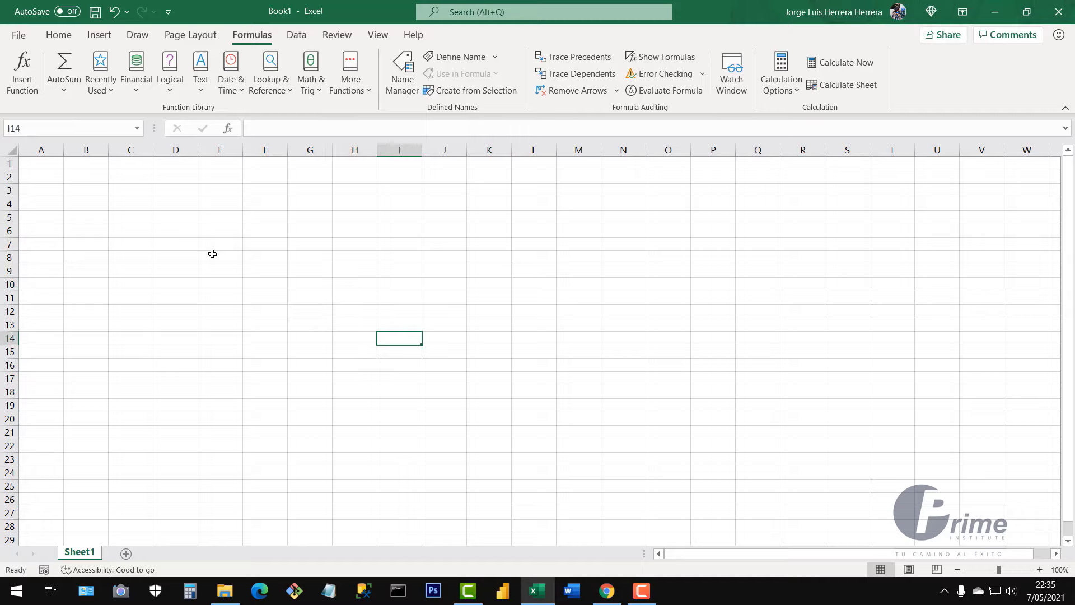
- Select the entire columns A, B, C and D one after another, and deselect them by selecting cell I7
left_click(38, 148)
left_click(98, 149)
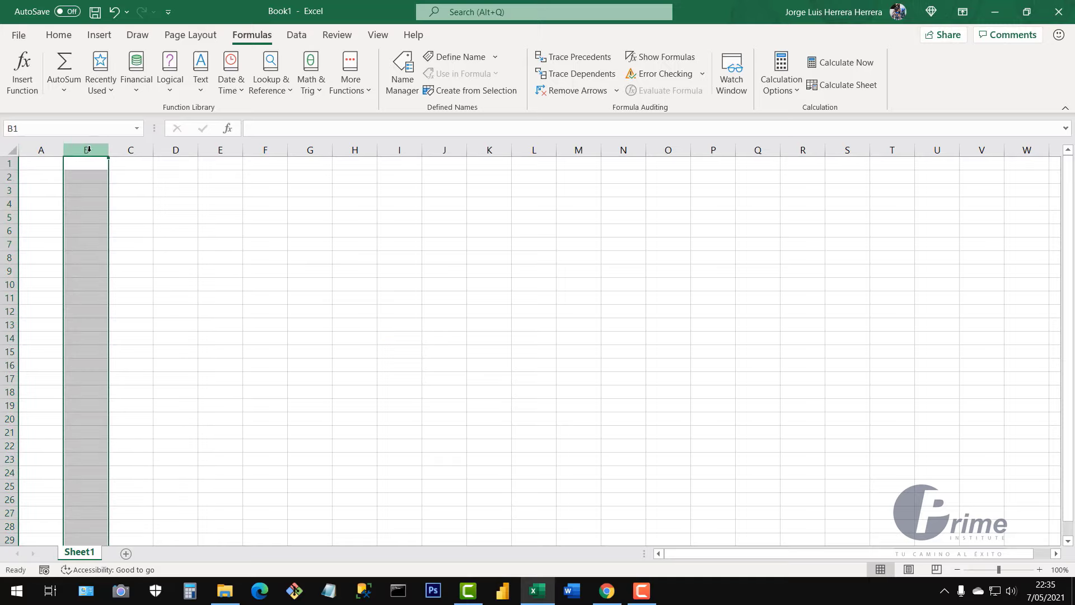
left_click(129, 149)
left_click(169, 150)
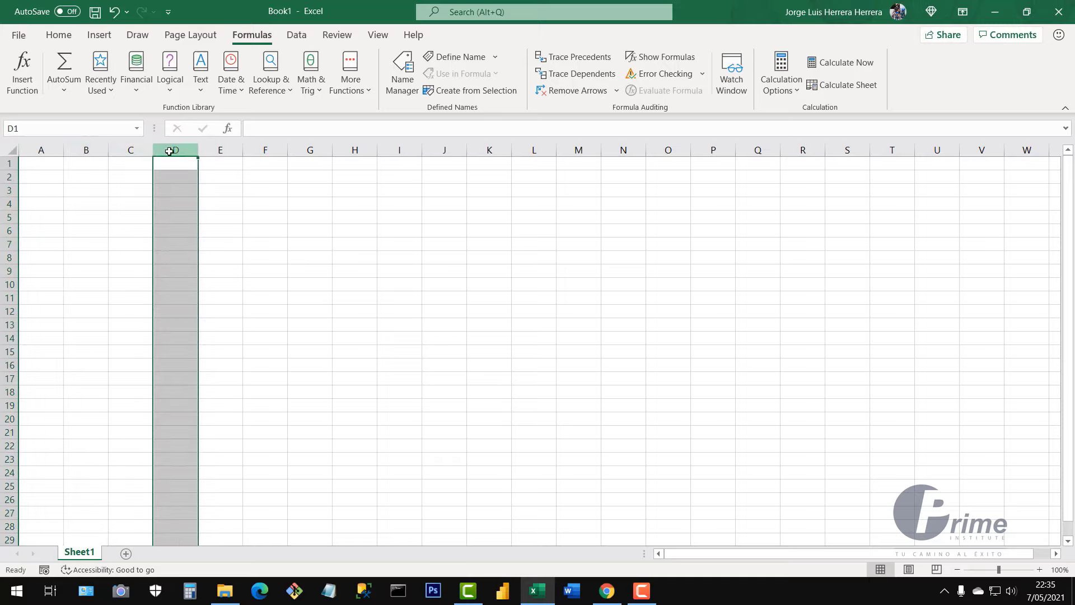
left_click(392, 247)
- Select the entire columns Z, AA, AB and AC one after another, and deselect them by selecting cell AC11
left_click_drag(1057, 554, 1057, 554)
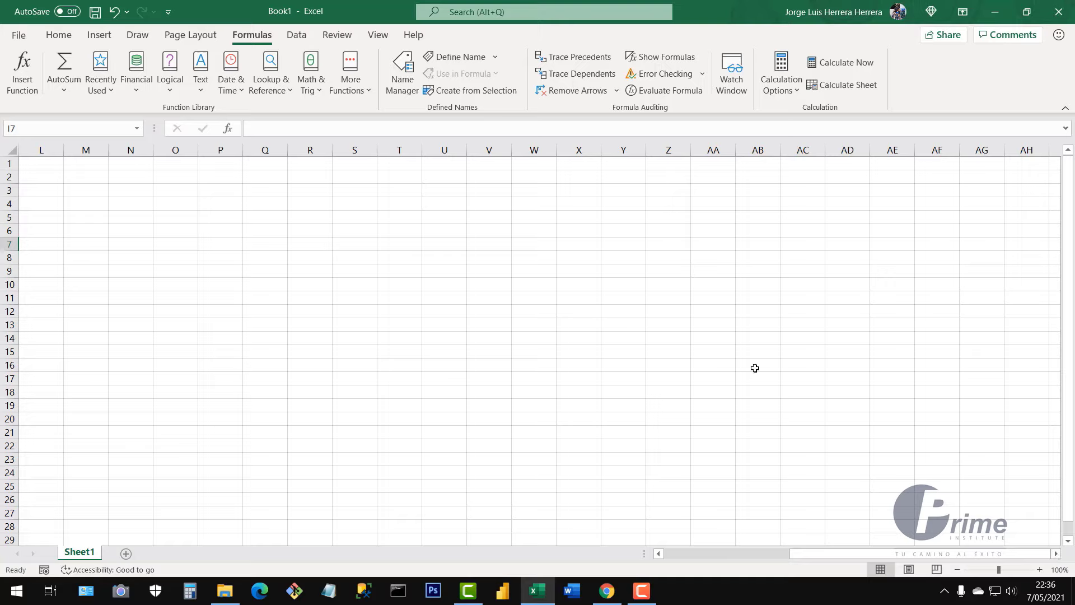
left_click(667, 148)
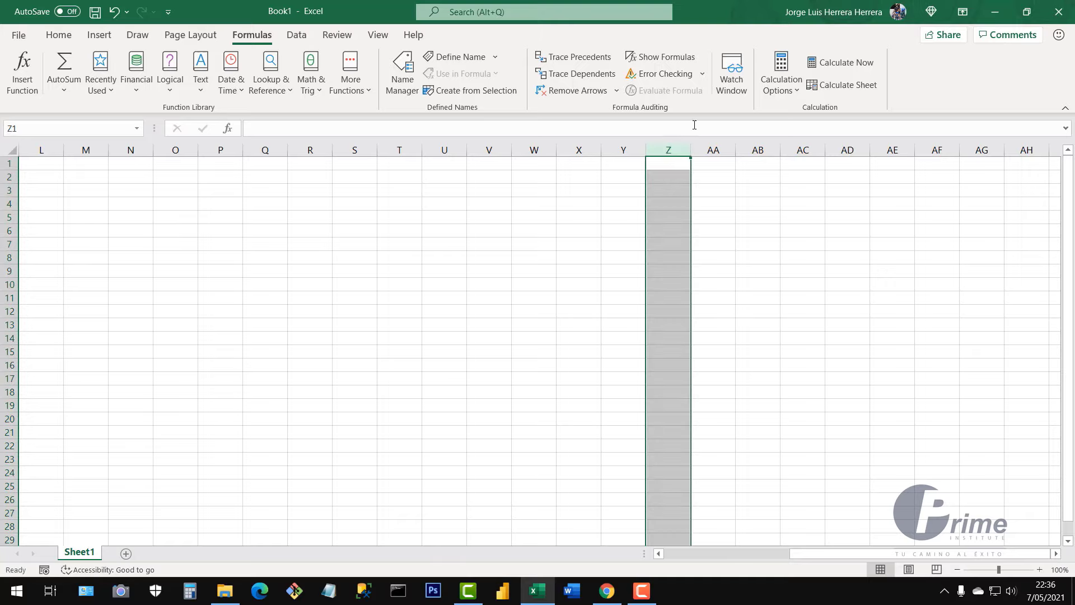
left_click(713, 148)
left_click(758, 149)
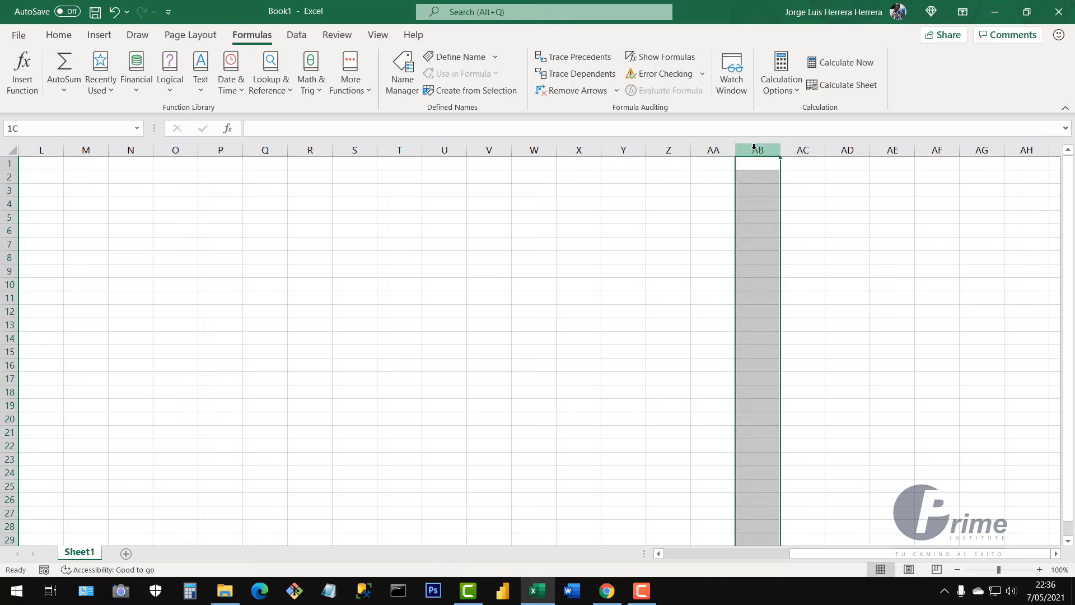
left_click(802, 149)
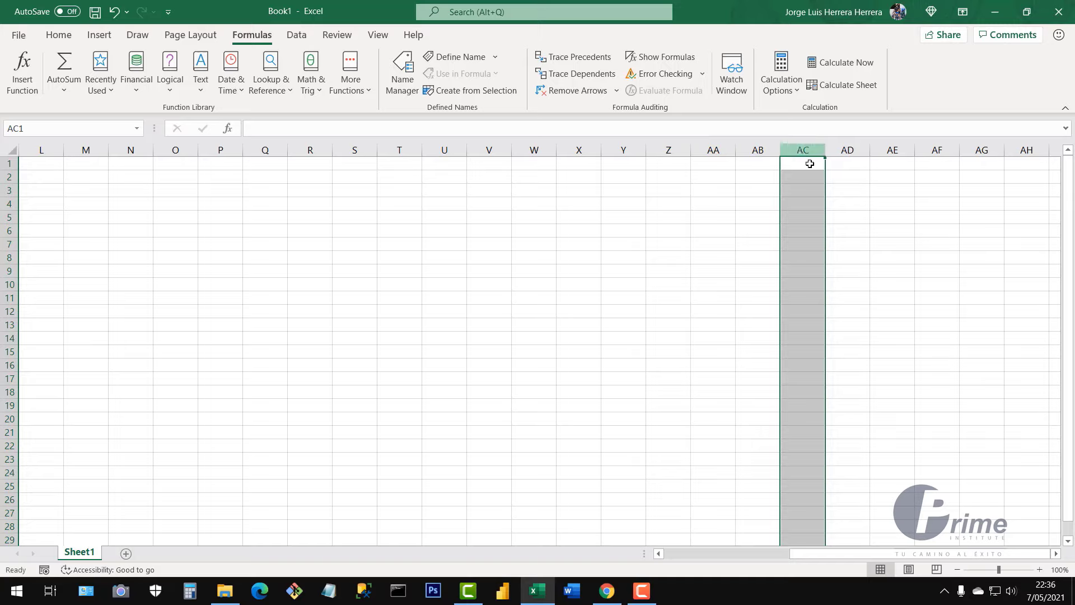
left_click(800, 298)
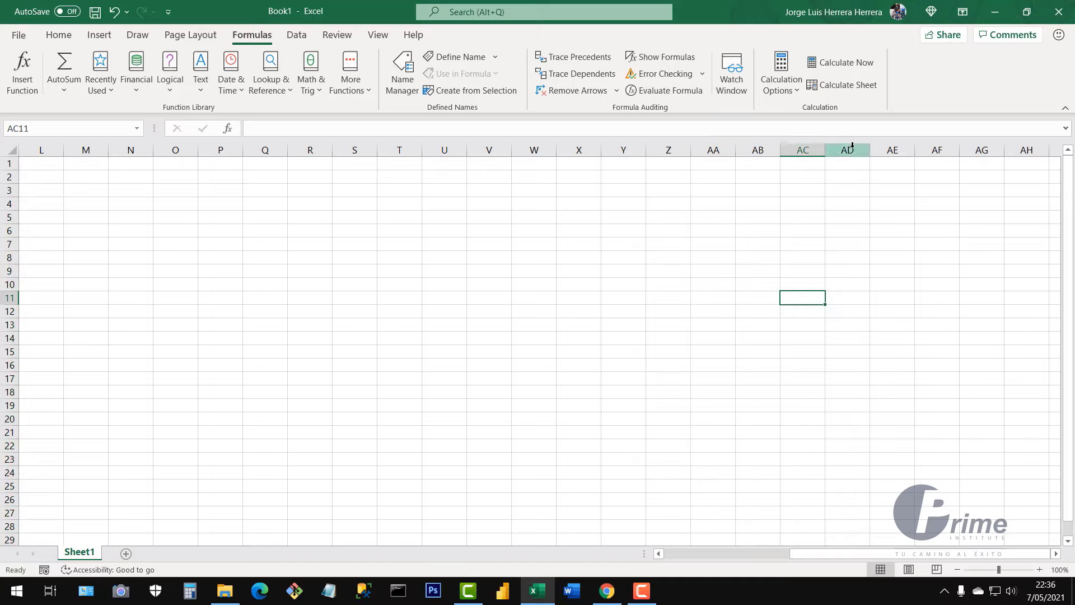
- Select rows 1 to 4 one after another, and look through the row numbers down to about row 95
left_click_drag(863, 554, 680, 556)
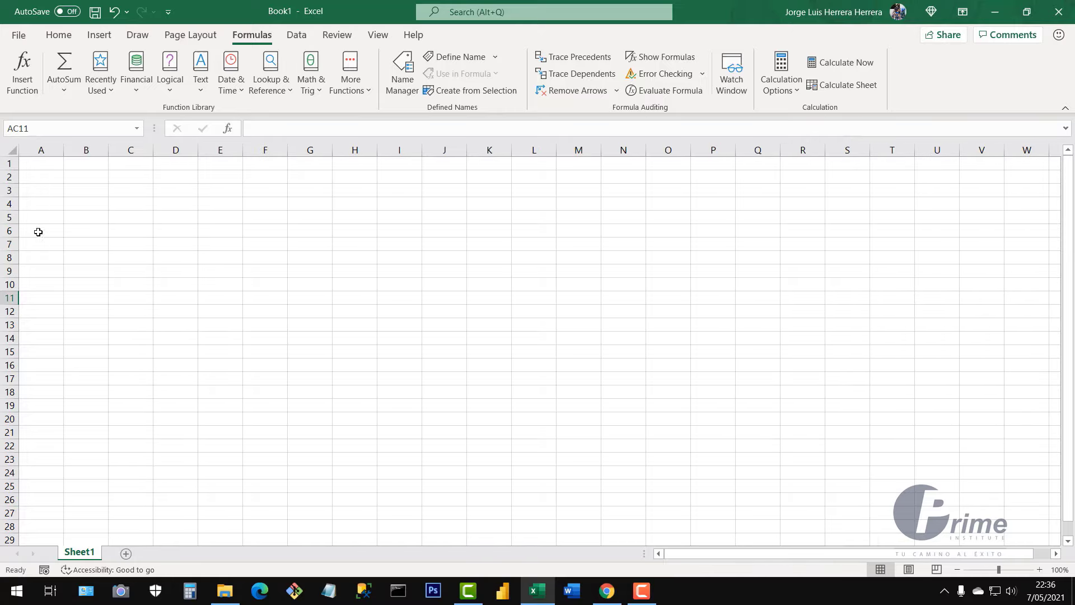
left_click(6, 164)
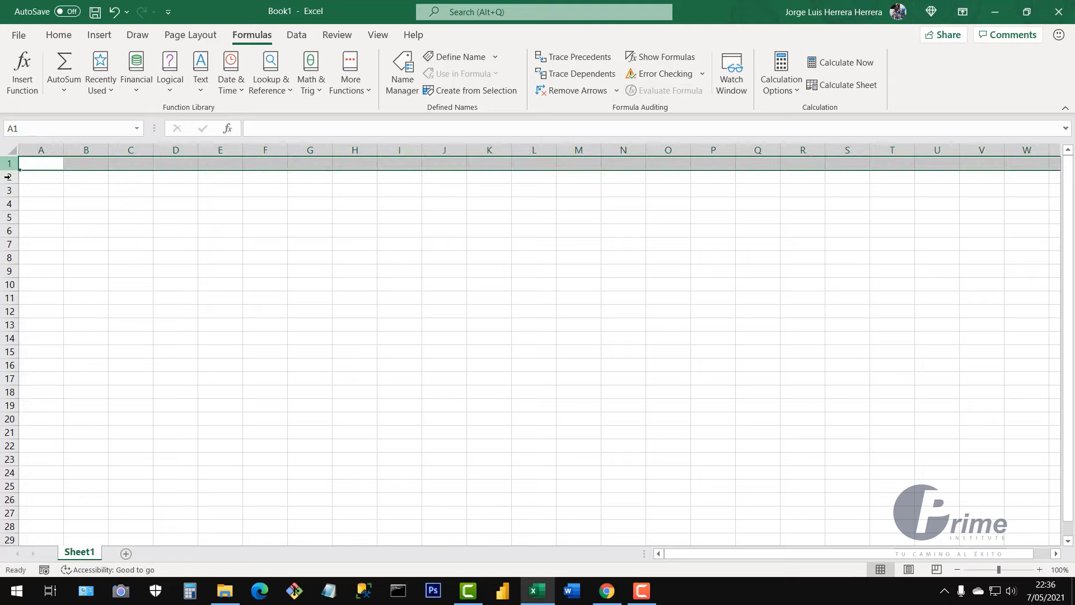
left_click(9, 177)
left_click(9, 190)
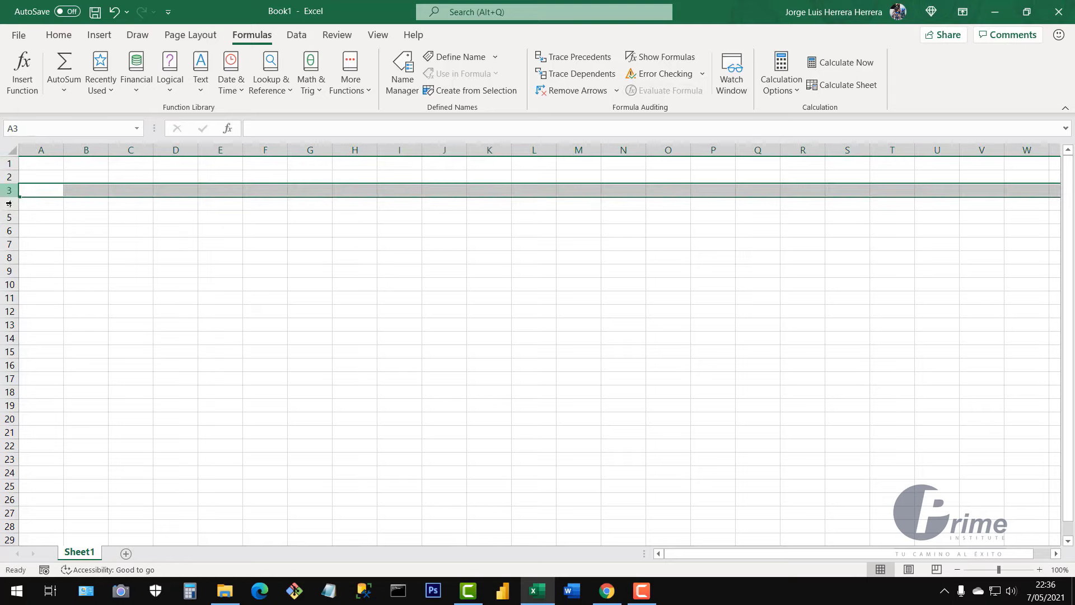
left_click(9, 203)
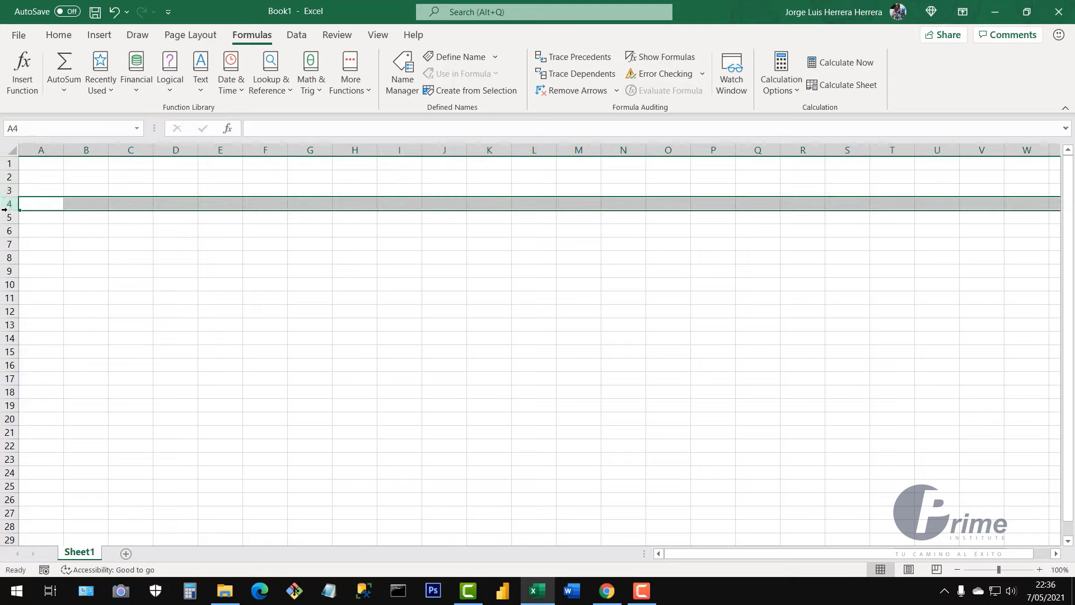
scroll(69, 458, "down", 20)
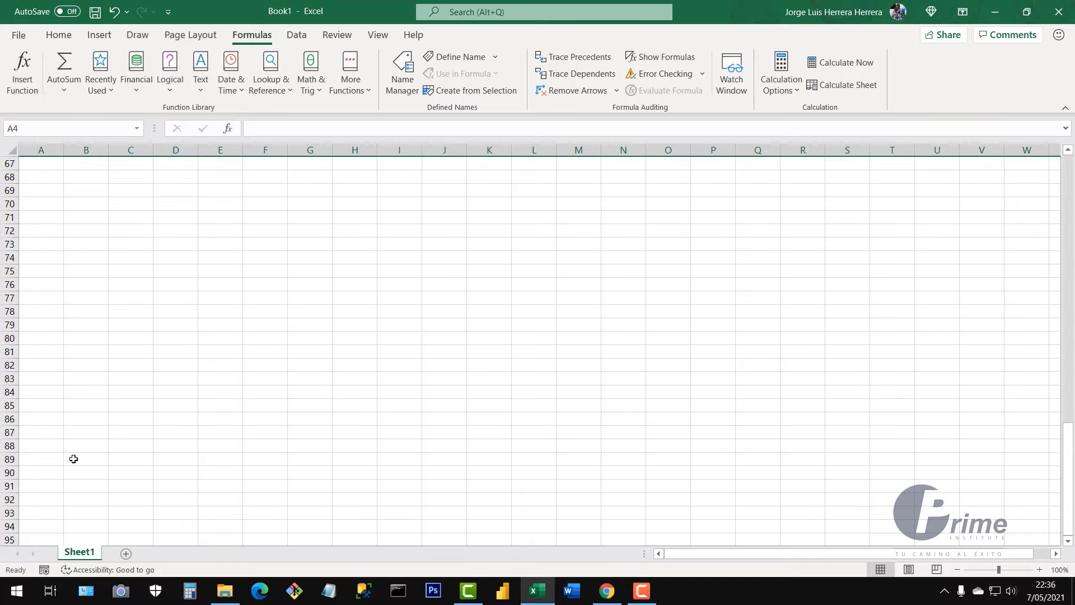
scroll(73, 459, "up", 18)
scroll(144, 355, "up", 4)
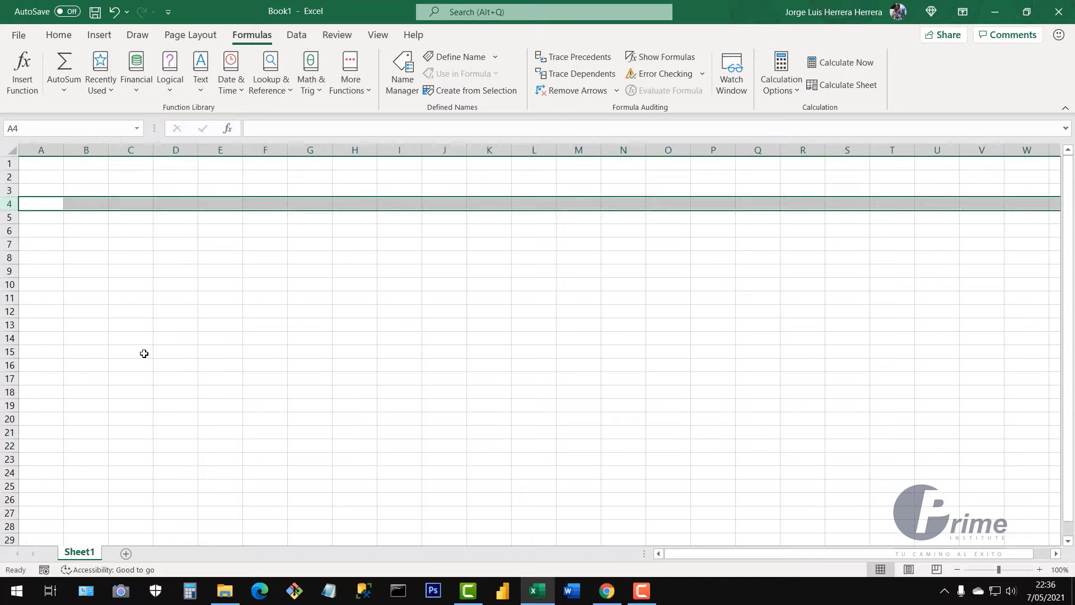
- Deselect row 4 through single cells ending on C4, and jump to the row's last column and back to column A
left_click(214, 247)
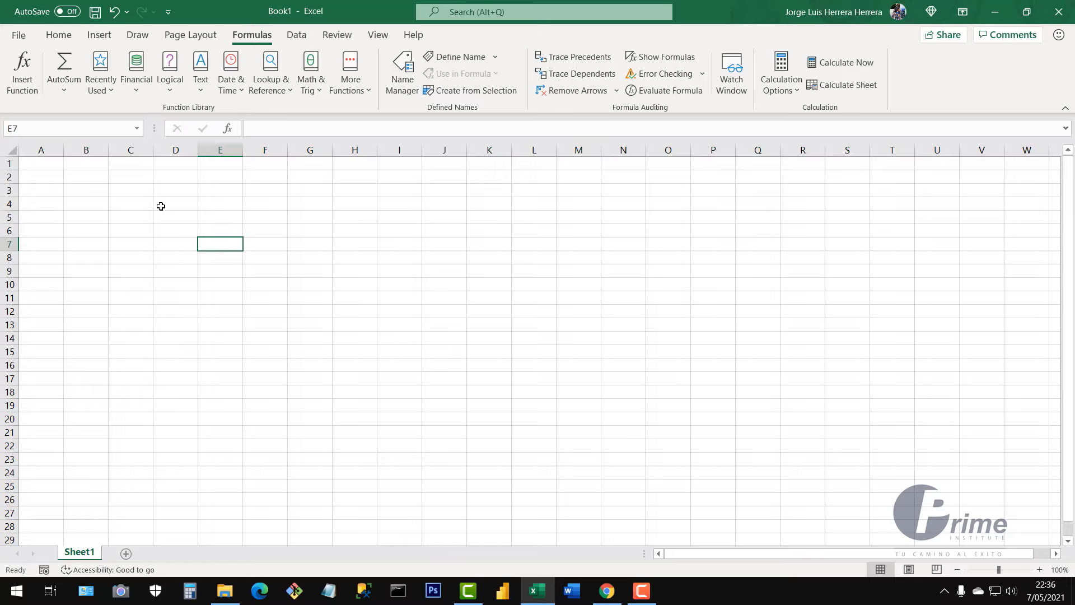
left_click(121, 188)
left_click(282, 218)
left_click(146, 207)
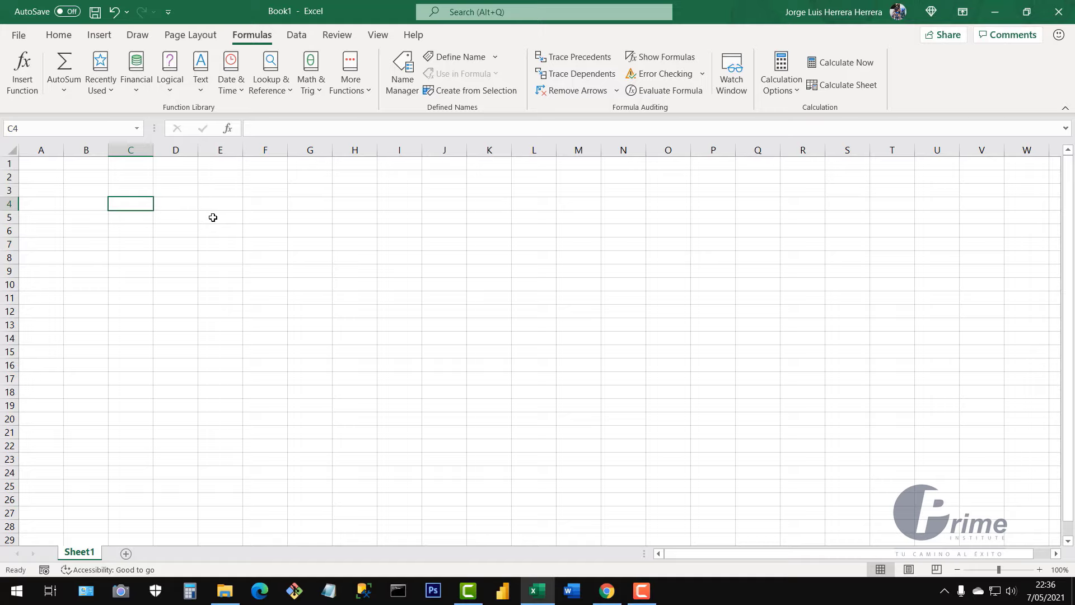
key("ctrl+Right")
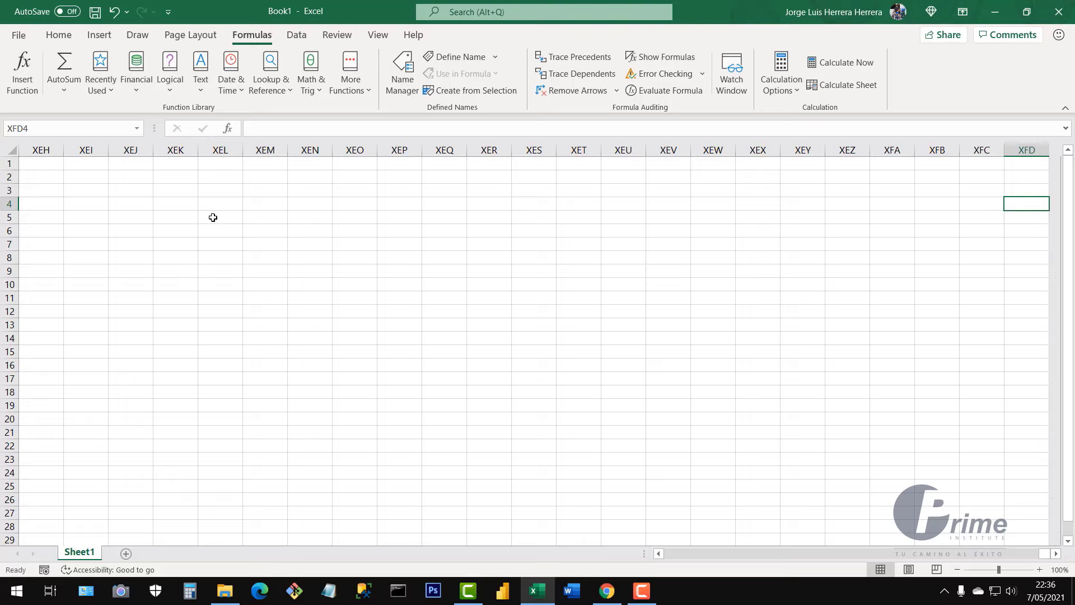
key("ctrl+Left")
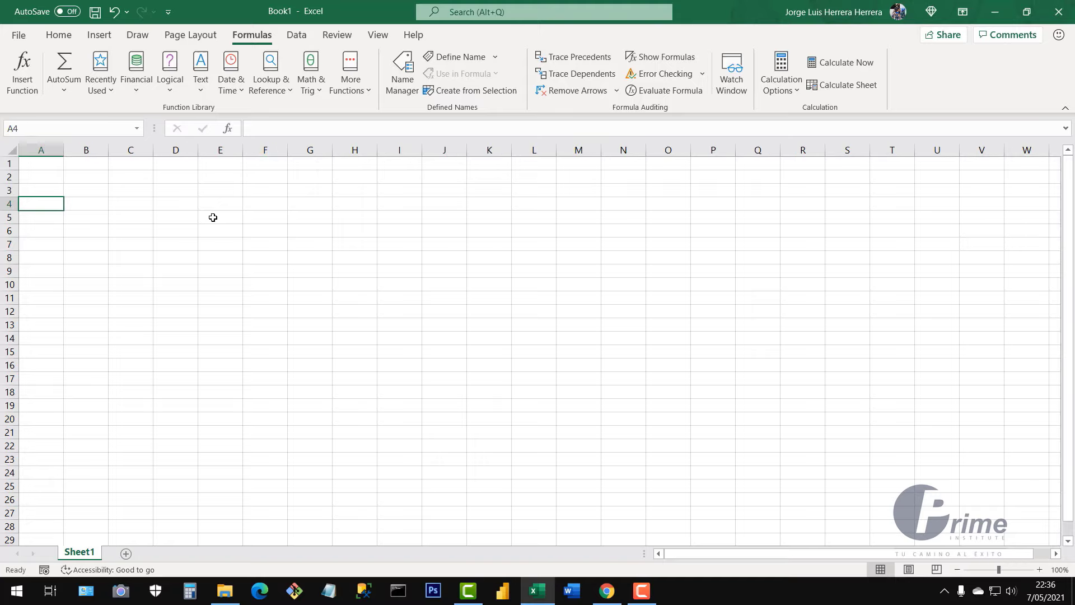
- Move up to cell A1, and jump to the last row of column A and back to A1
key("Up")
key("Up")
key("Up")
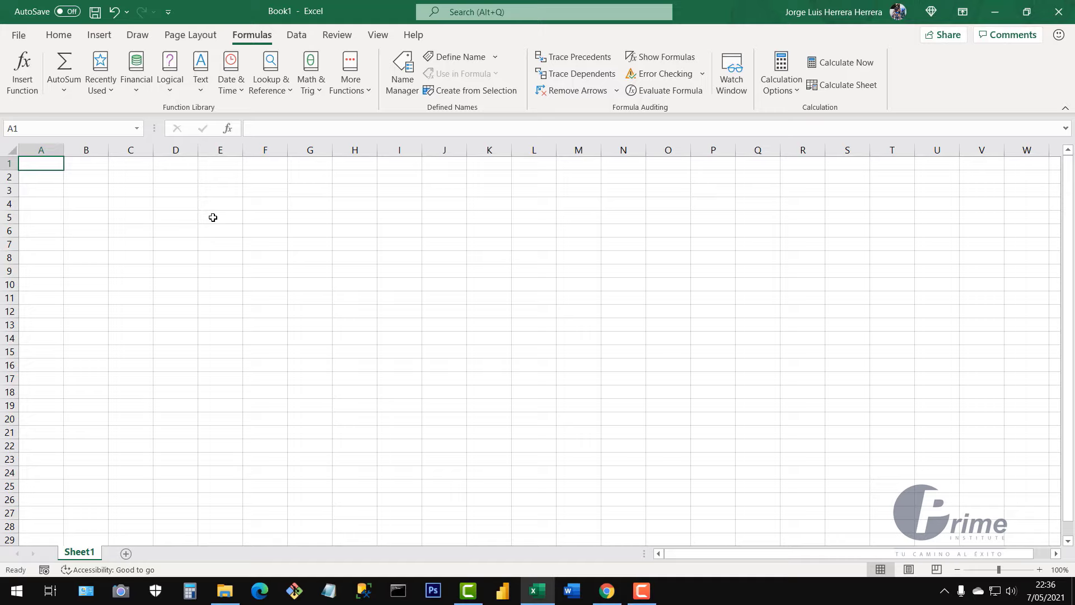
key("ctrl+Down")
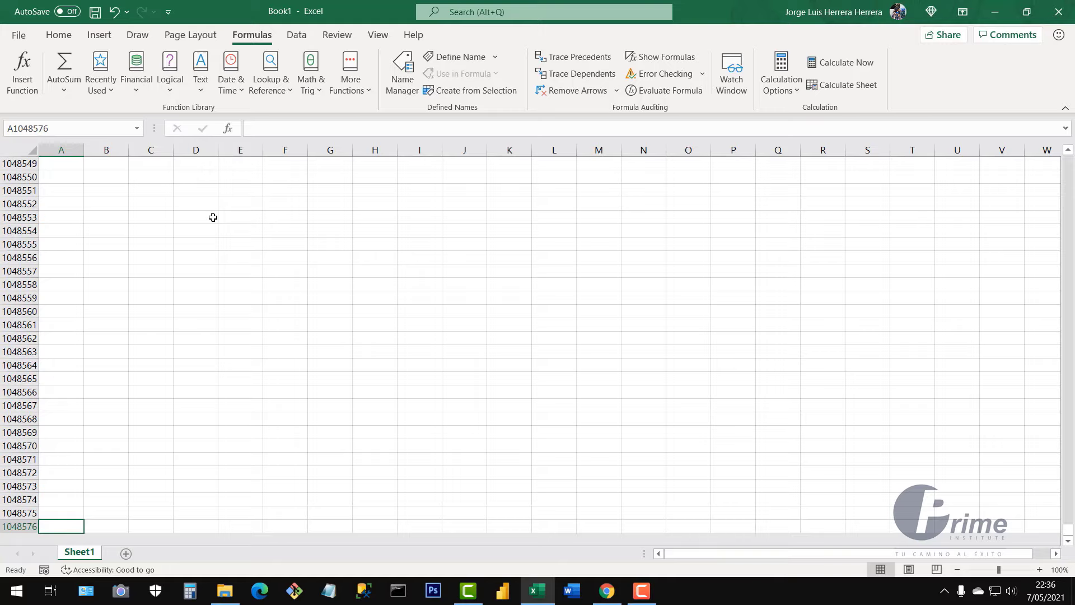
key("ctrl+Up")
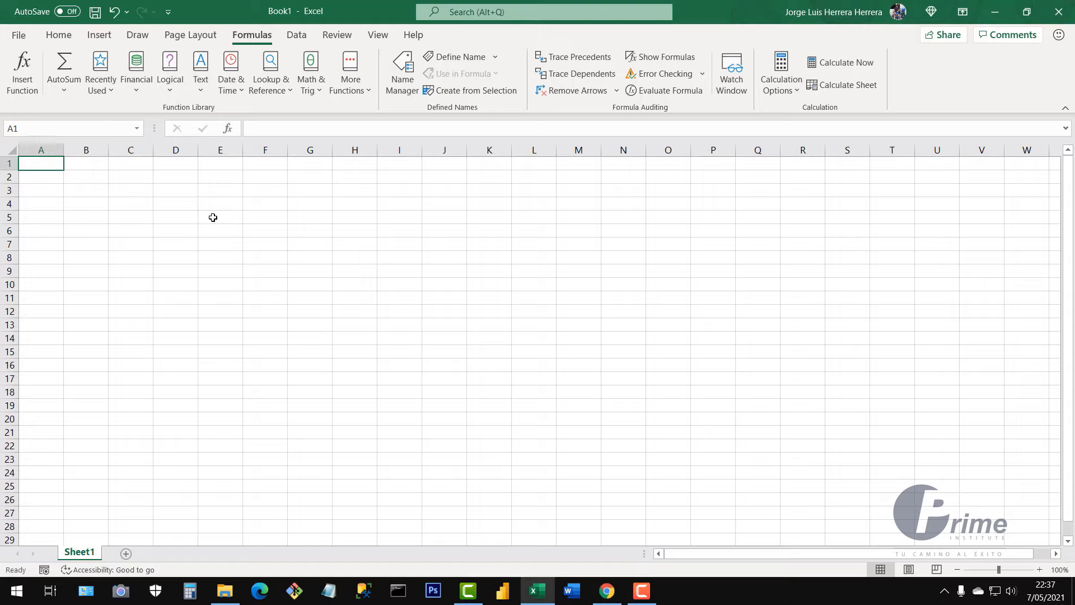
- Jump repeatedly from A1 to the sheet's last column and last row, returning to A1 each time
key("ctrl+Right")
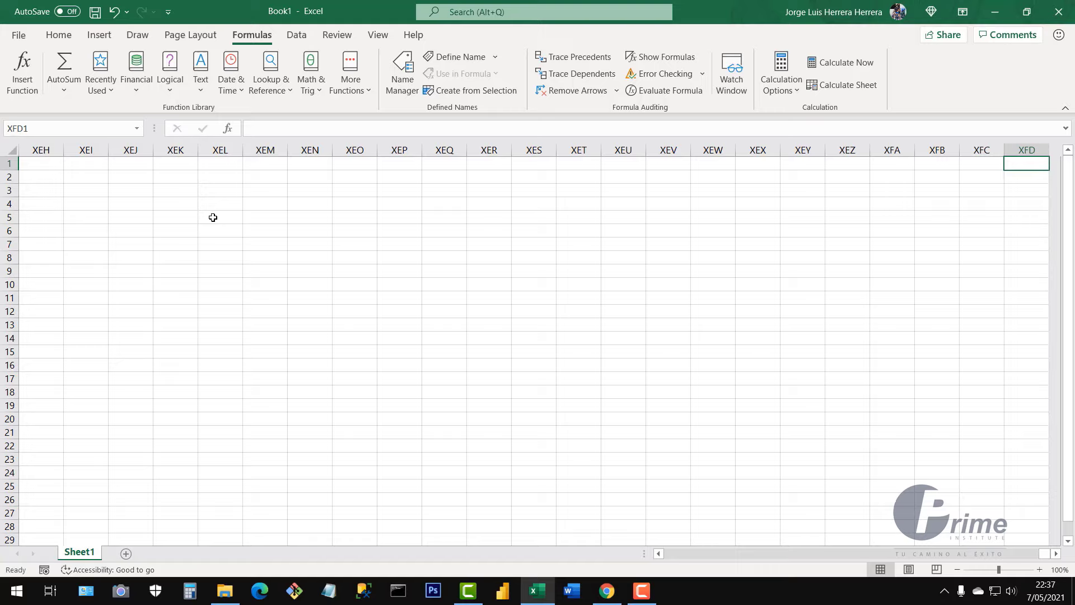
key("ctrl+Left")
key("ctrl+Down")
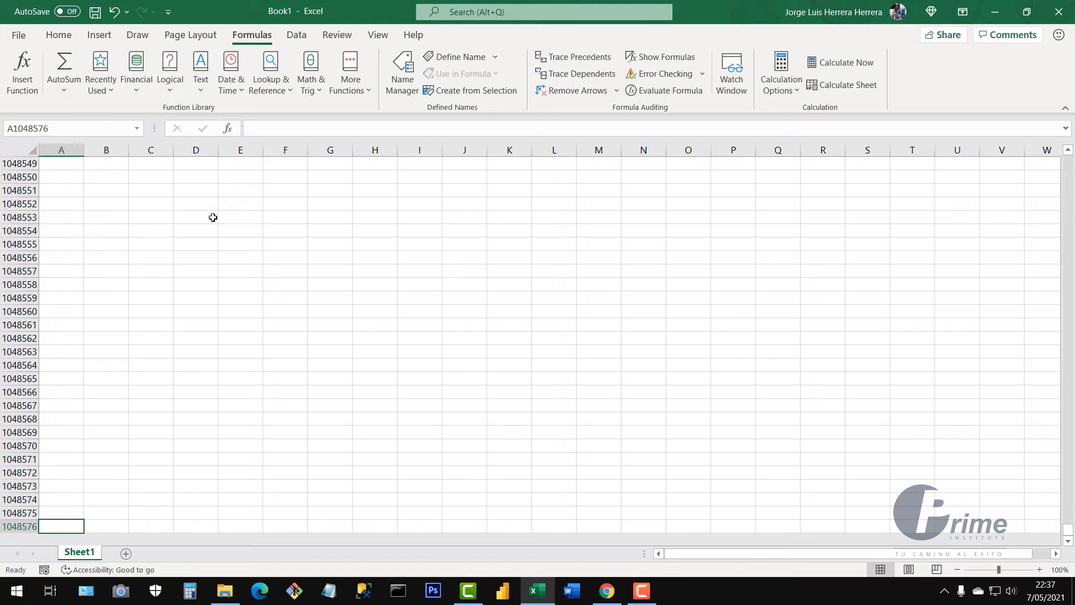
key("ctrl+Up")
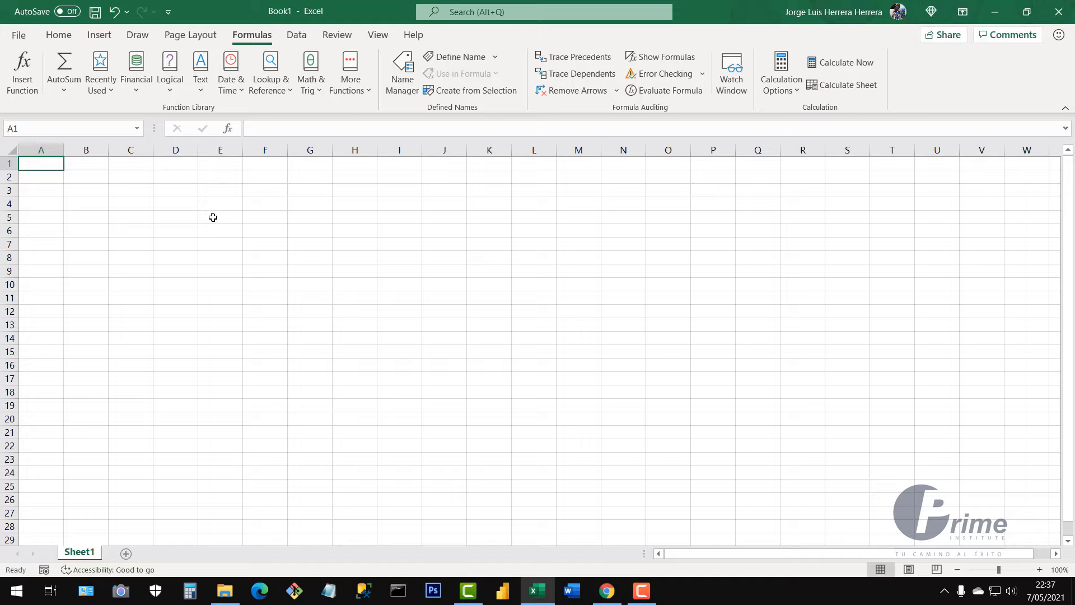
key("ctrl+Right")
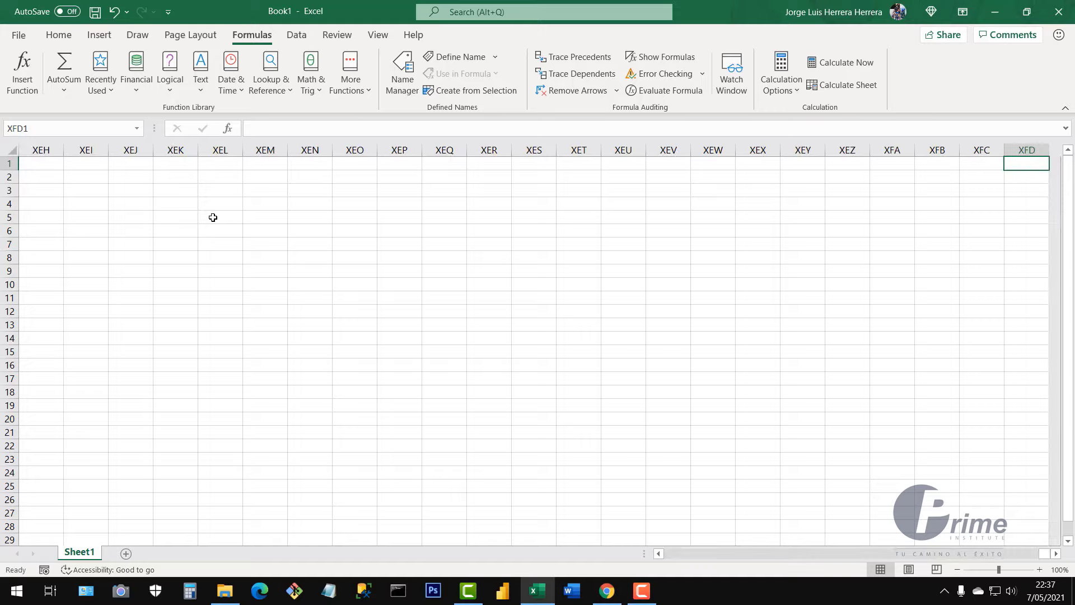
key("ctrl+Left")
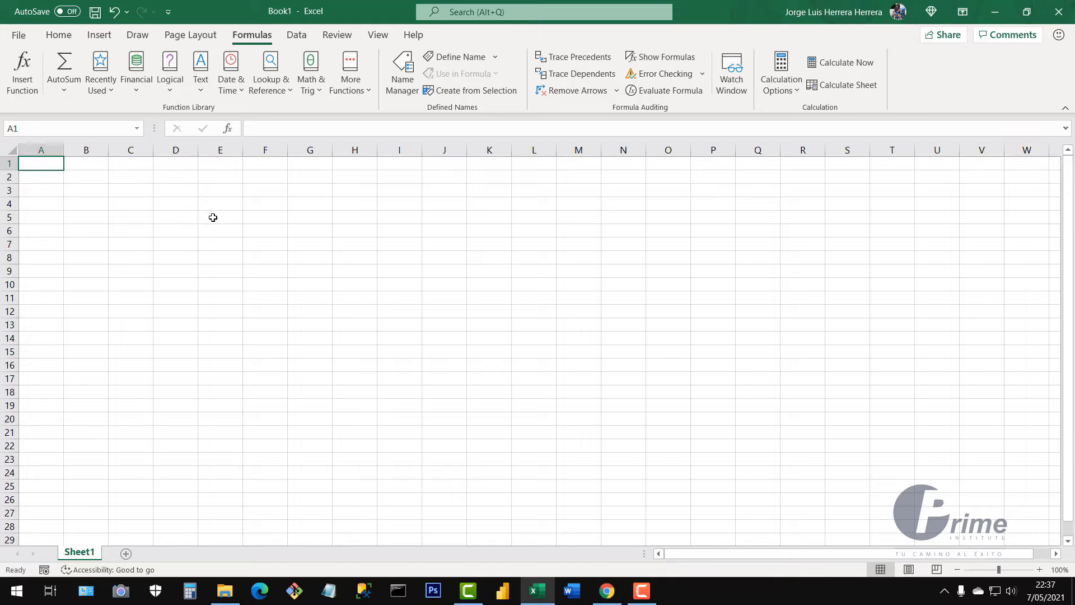
key("ctrl+Down")
key("ctrl+Up")
- Add a second worksheet, and jump from A3 to its last column and back, then to its last row
left_click(126, 554)
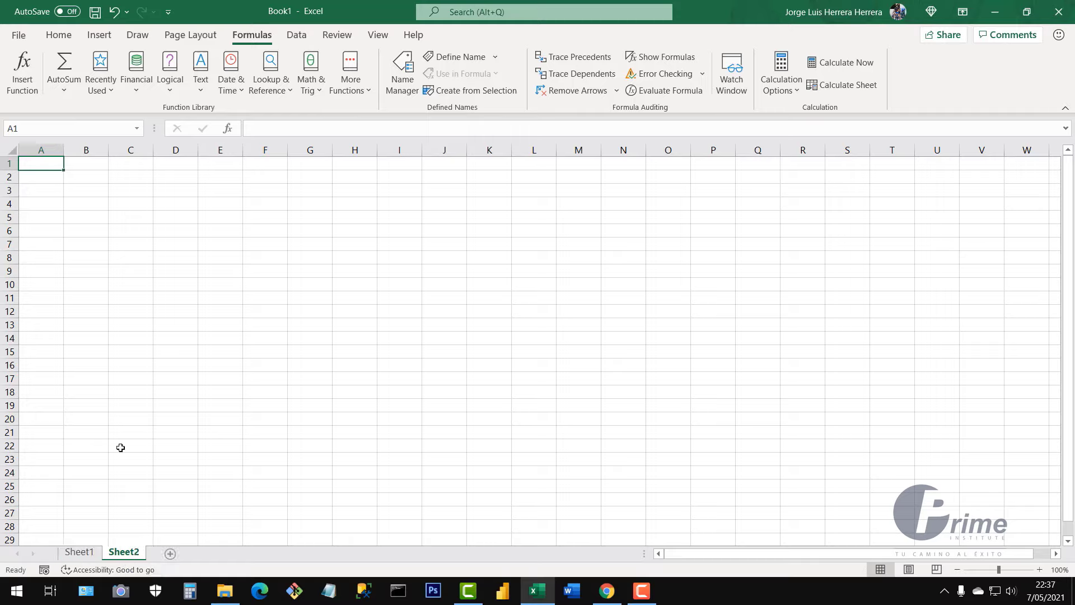
left_click(110, 210)
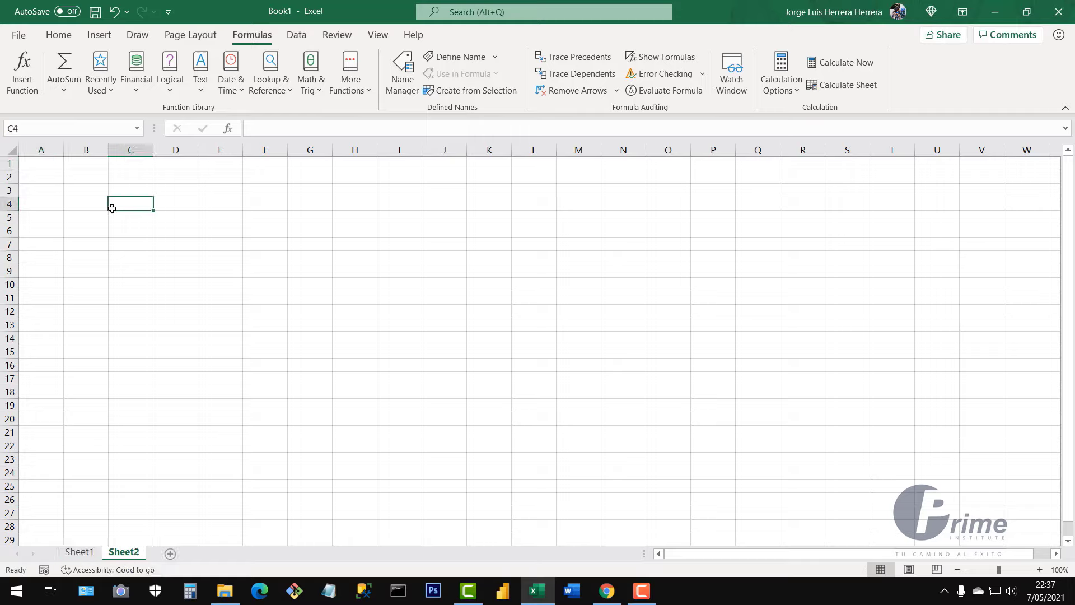
left_click(56, 188)
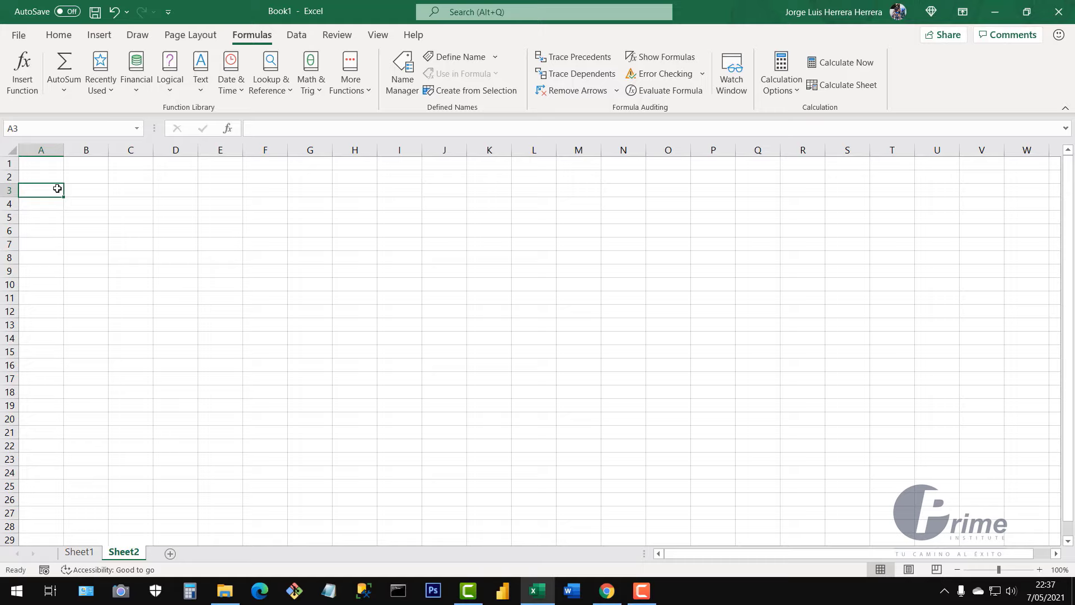
key("ctrl+Right")
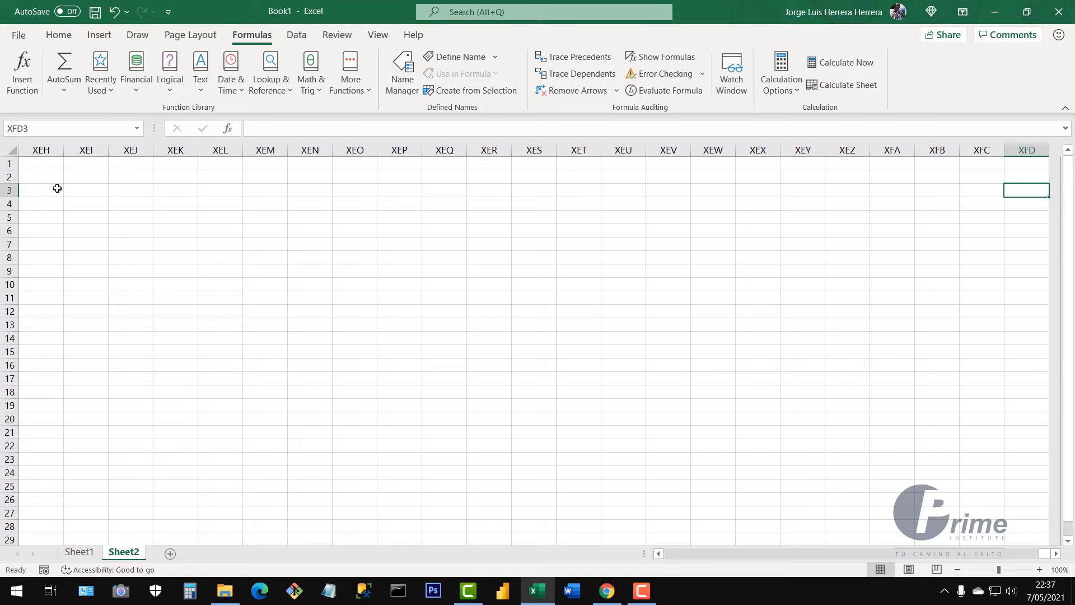
key("ctrl+Left")
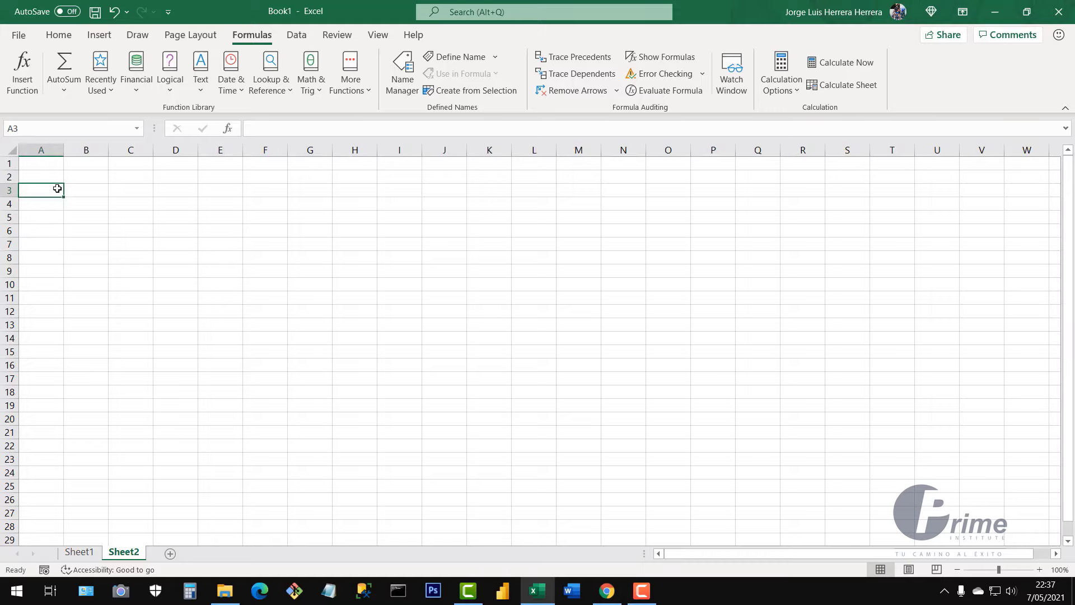
key("ctrl+Down")
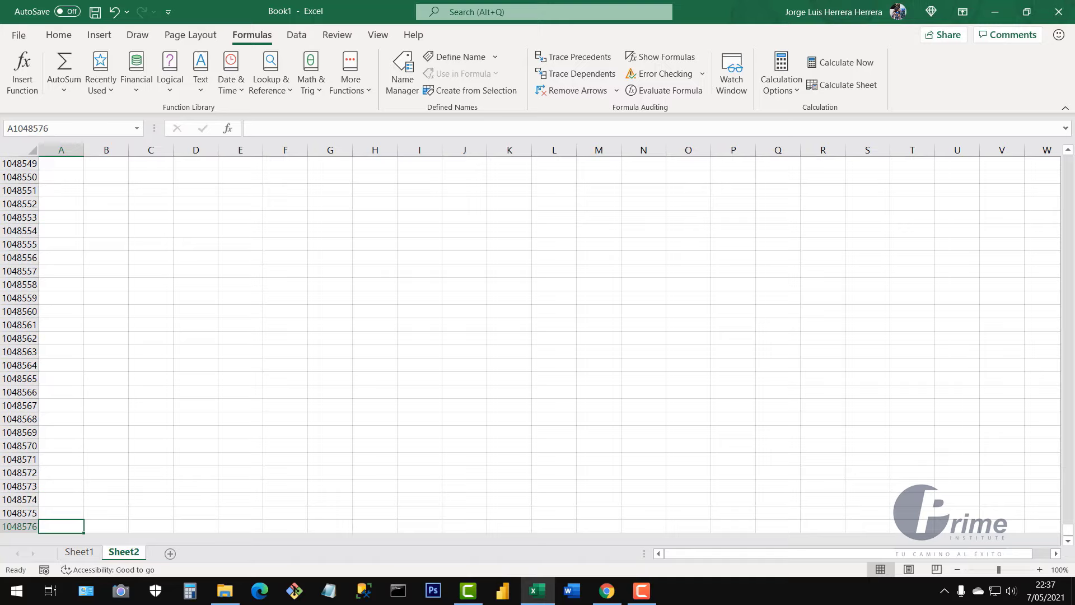
- Add a third worksheet to the workbook, and select cell D16 in it
left_click(170, 554)
left_click(180, 463)
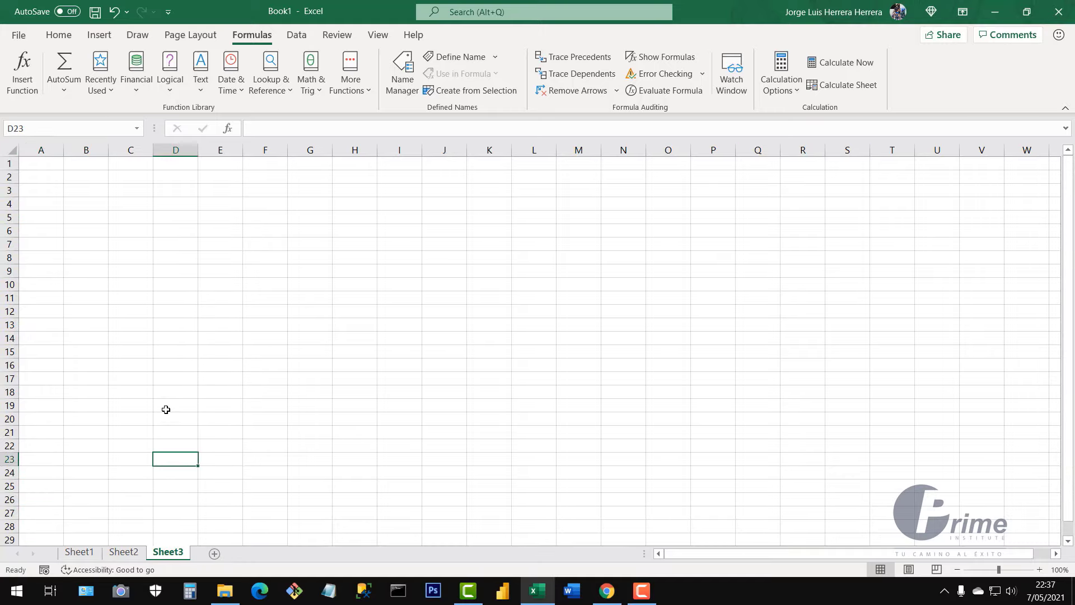
left_click(191, 368)
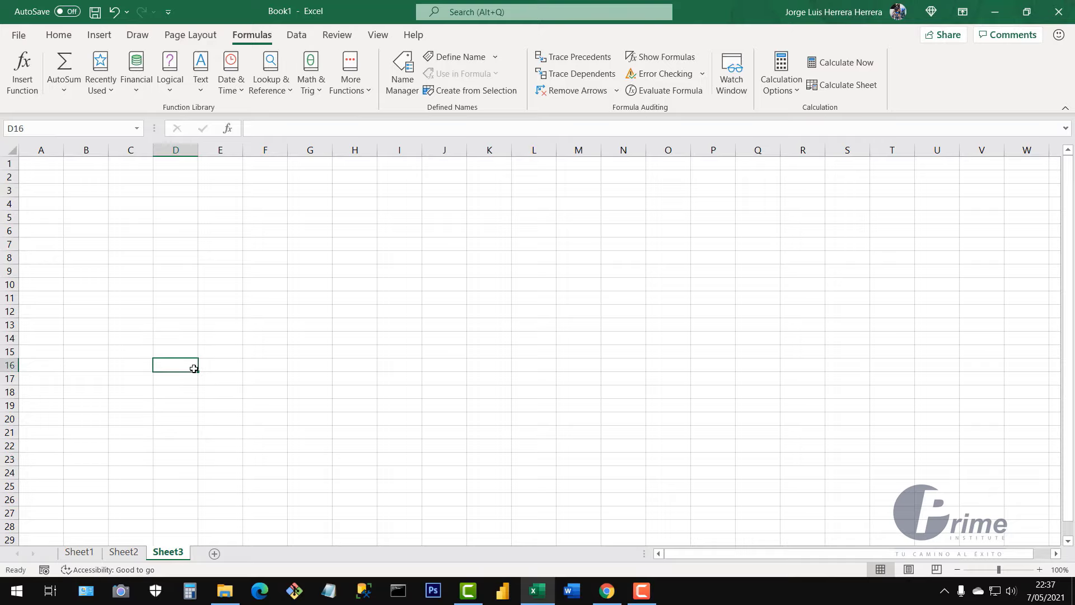
- Switch between Sheet2 and Sheet1, returning Sheet2 to its first rows with C20 selected, and finish on cell E9 of Sheet1
left_click(130, 552)
left_click(91, 553)
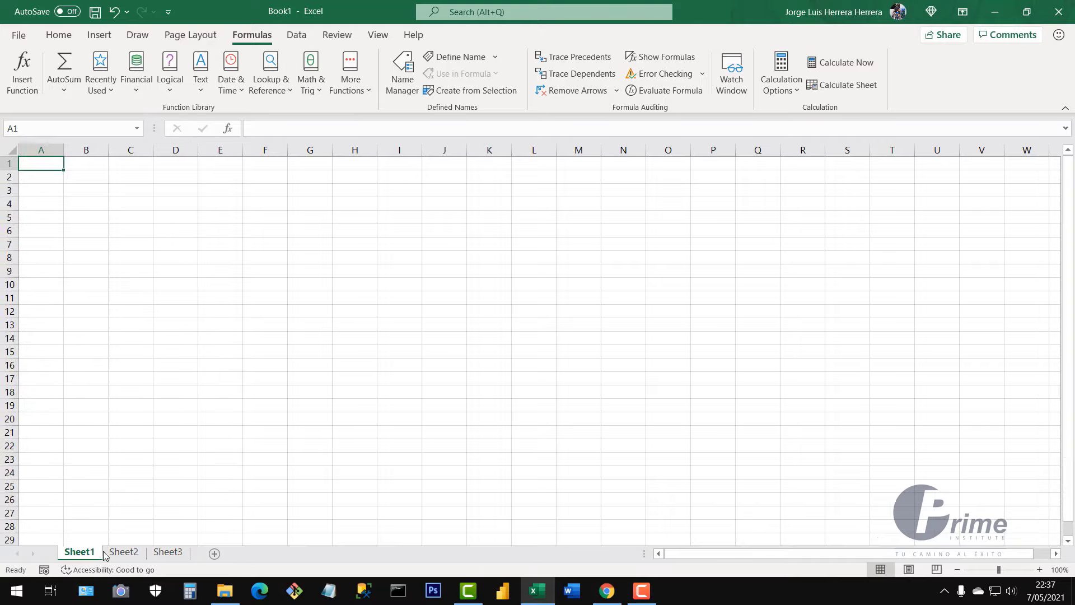
left_click(123, 552)
left_click(102, 455)
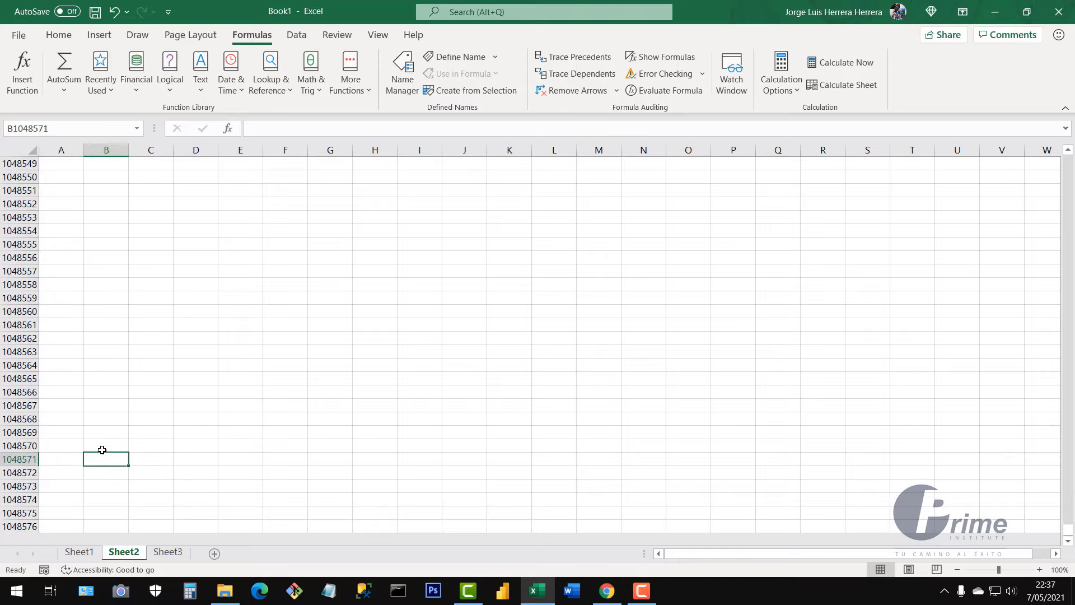
key("ctrl+Up")
left_click(152, 413)
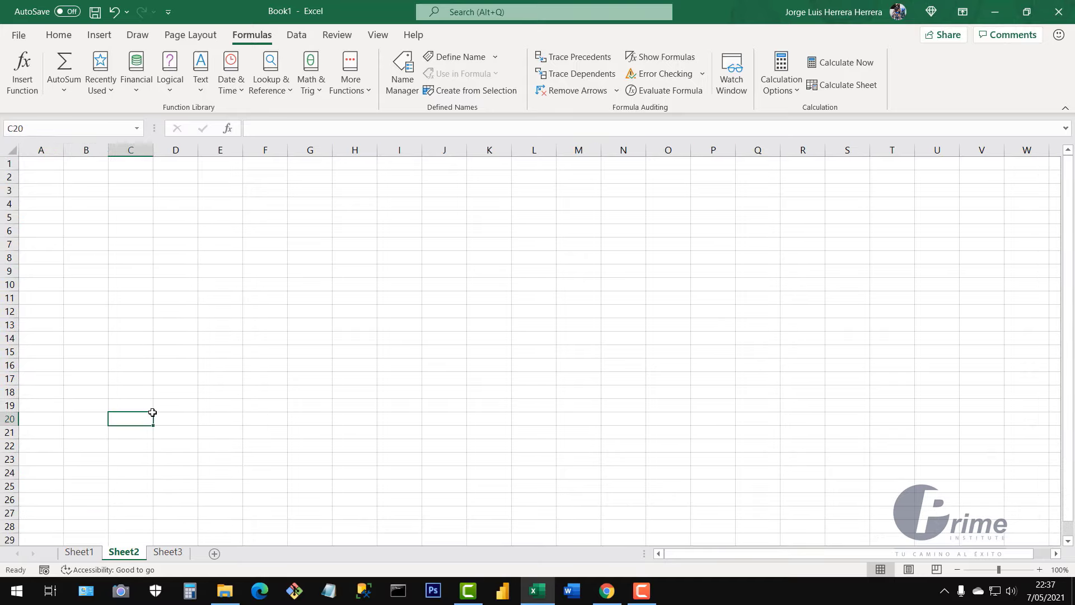
left_click(81, 553)
left_click(97, 309)
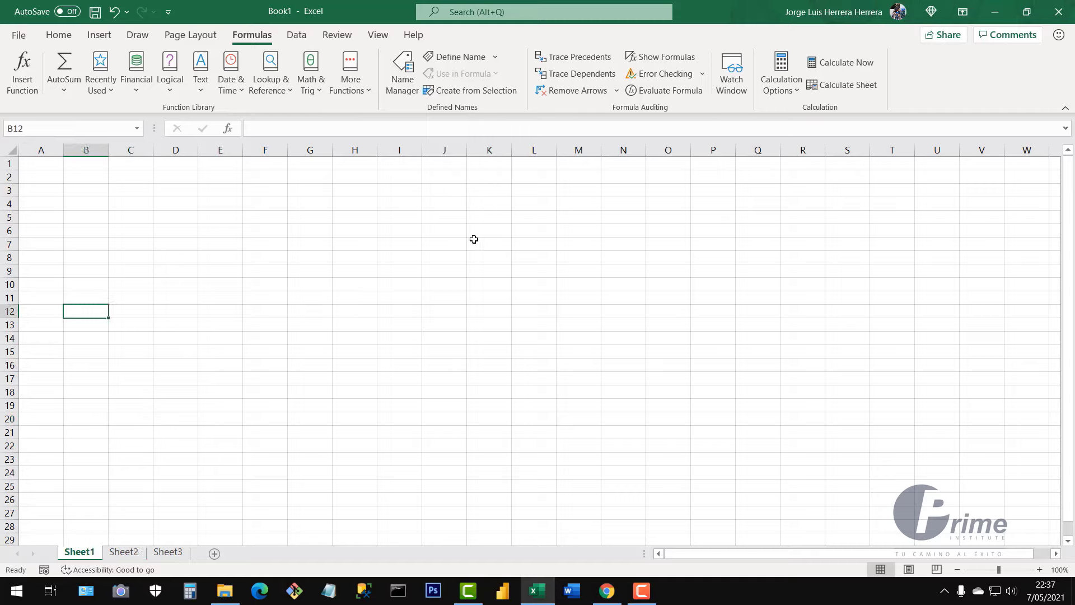
left_click(212, 267)
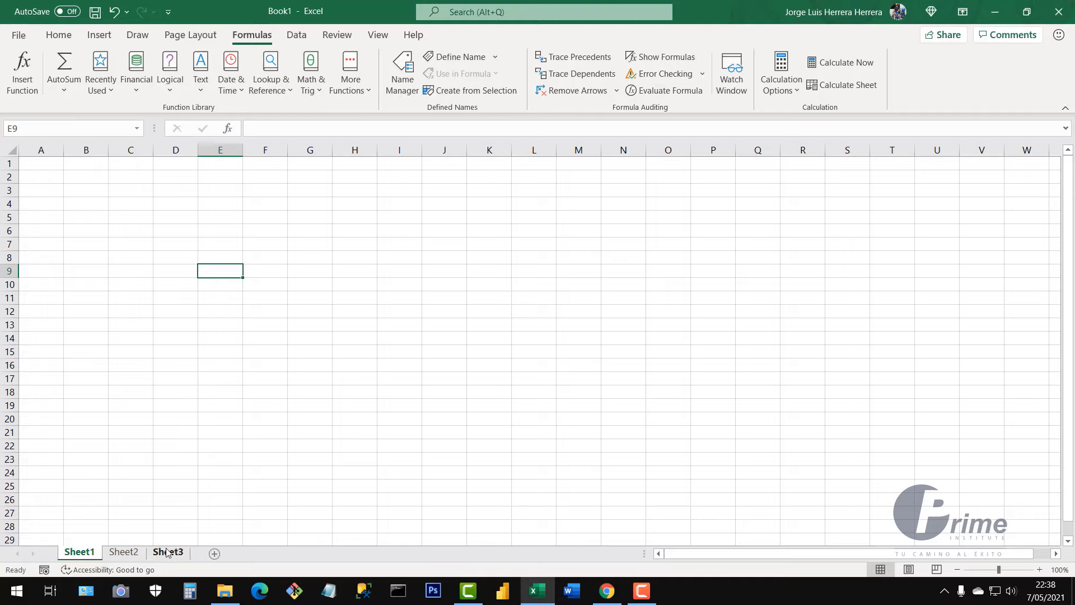
- Look through Sheet1, Sheet2 and Sheet3 in turn, finishing on cell C23 of Sheet3
left_click(130, 554)
left_click(167, 553)
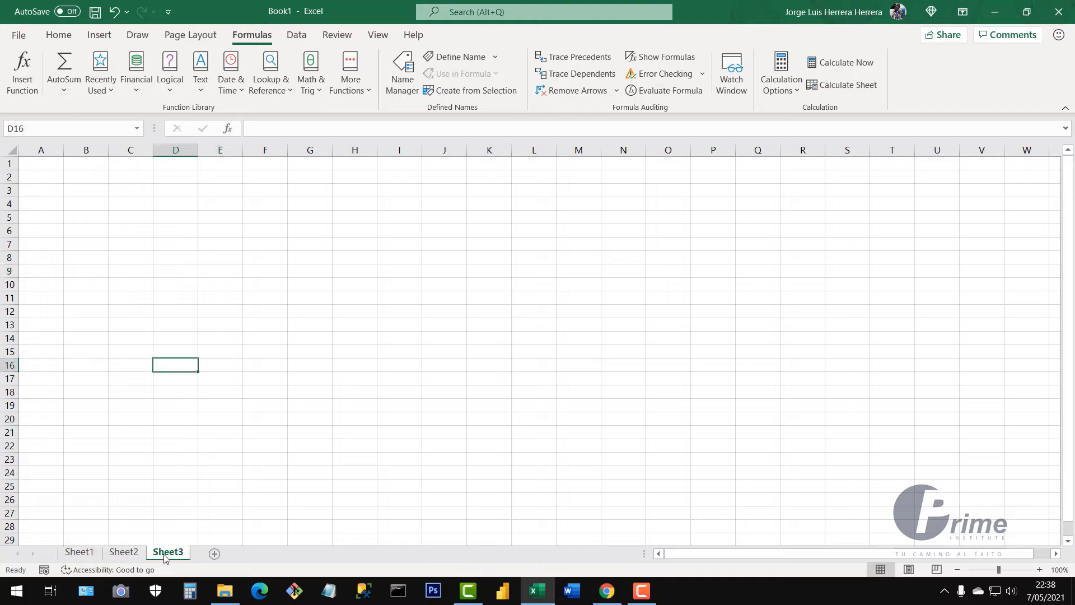
left_click(95, 556)
left_click(127, 556)
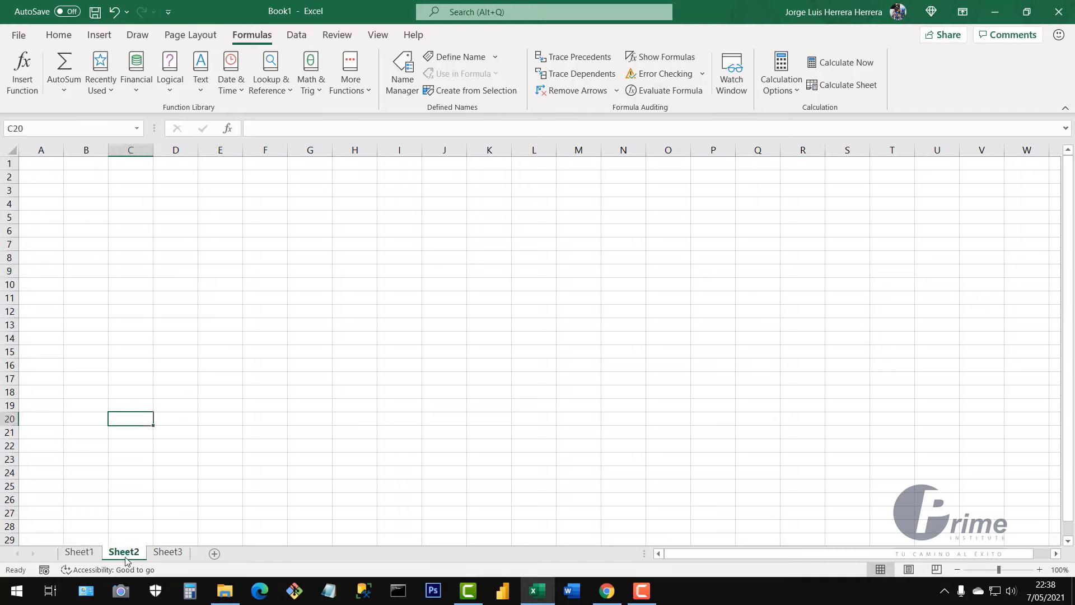
left_click(159, 555)
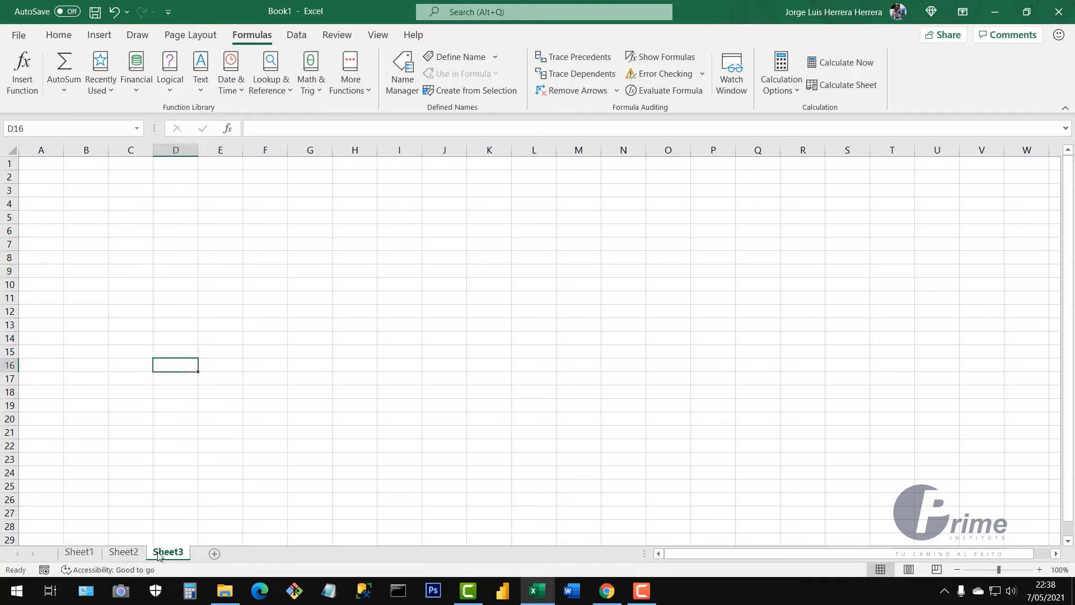
left_click(135, 461)
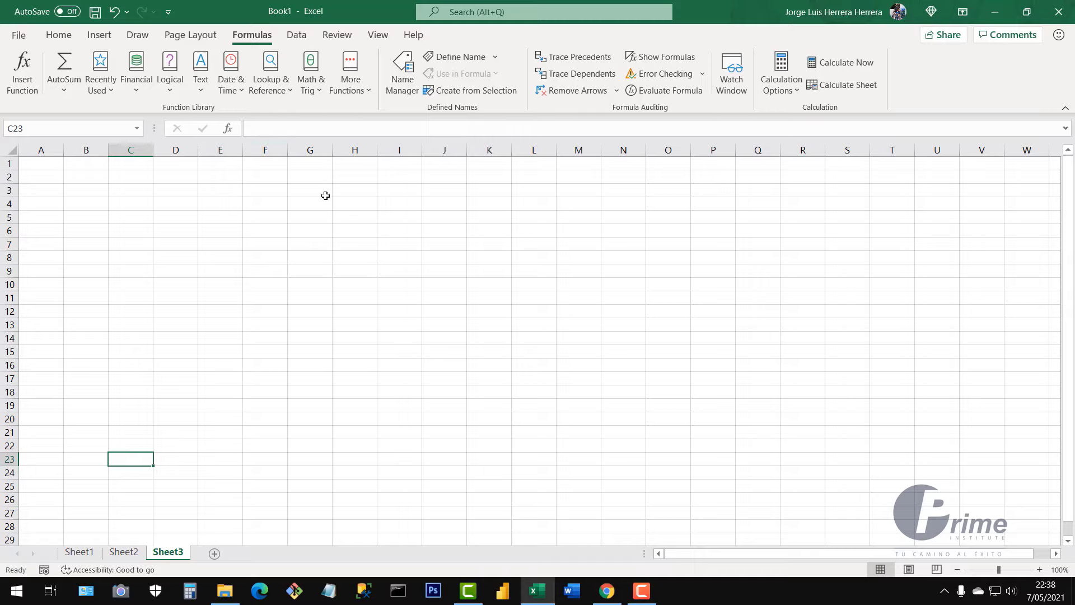
- Enter the number 2 in cell H7 and the number 4 in cell H8 of Sheet3
left_click(345, 270)
left_click(348, 249)
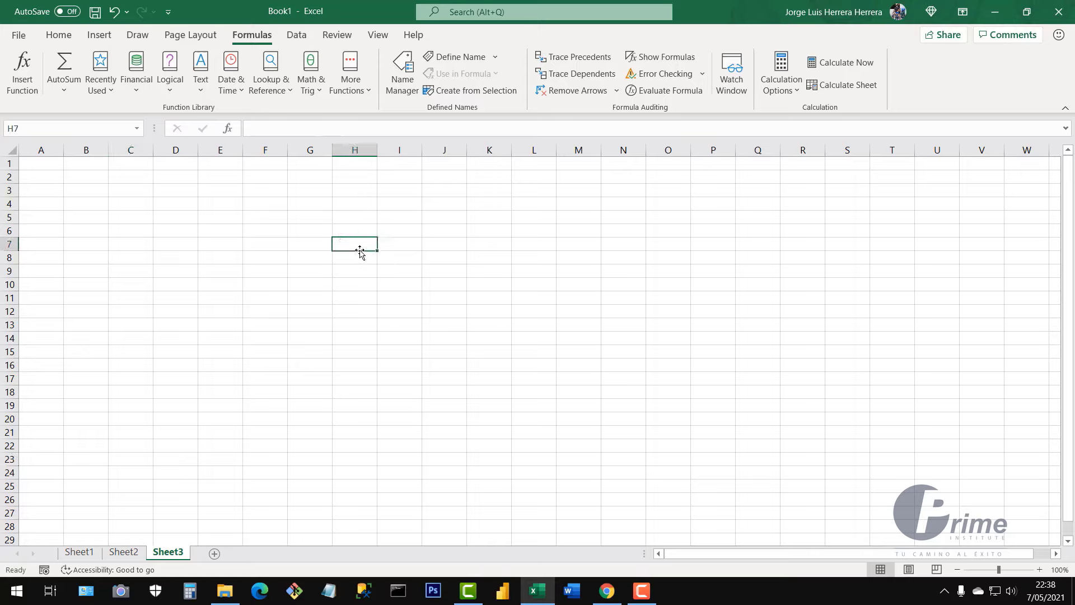
type("2")
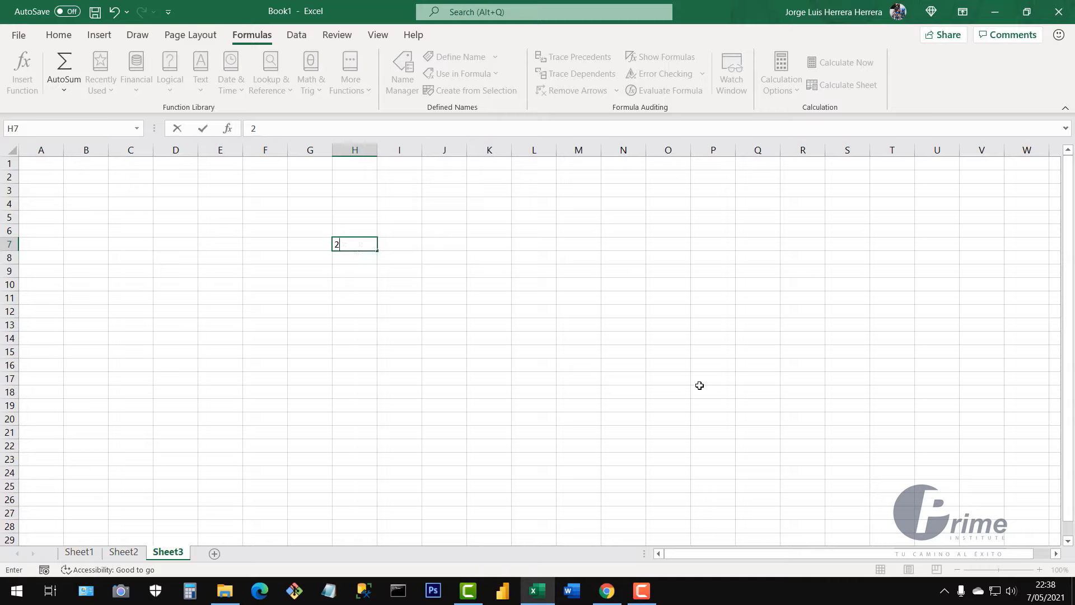
key("Return")
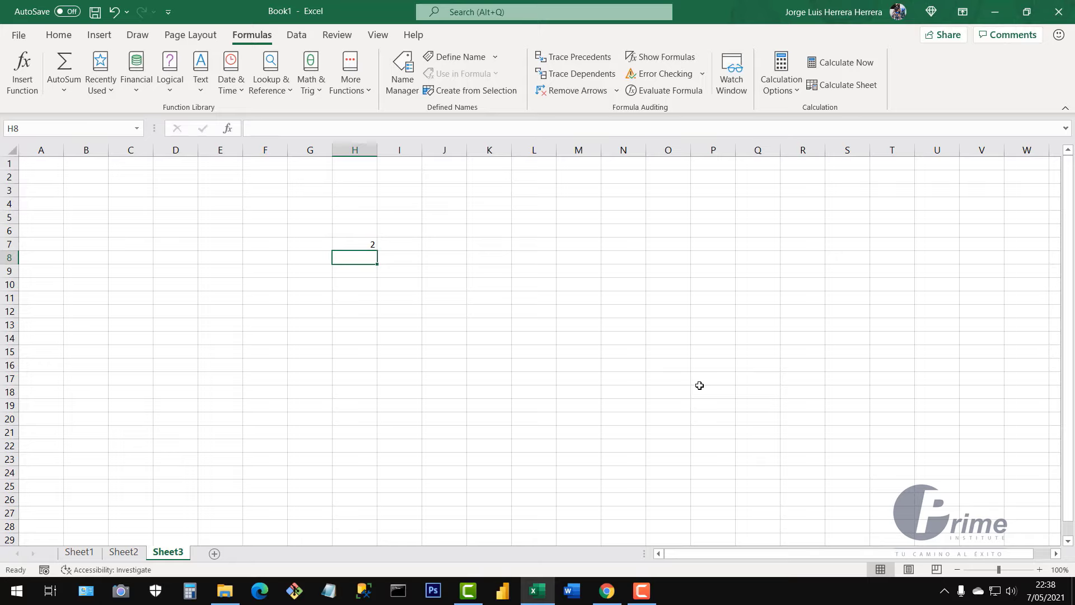
type("4")
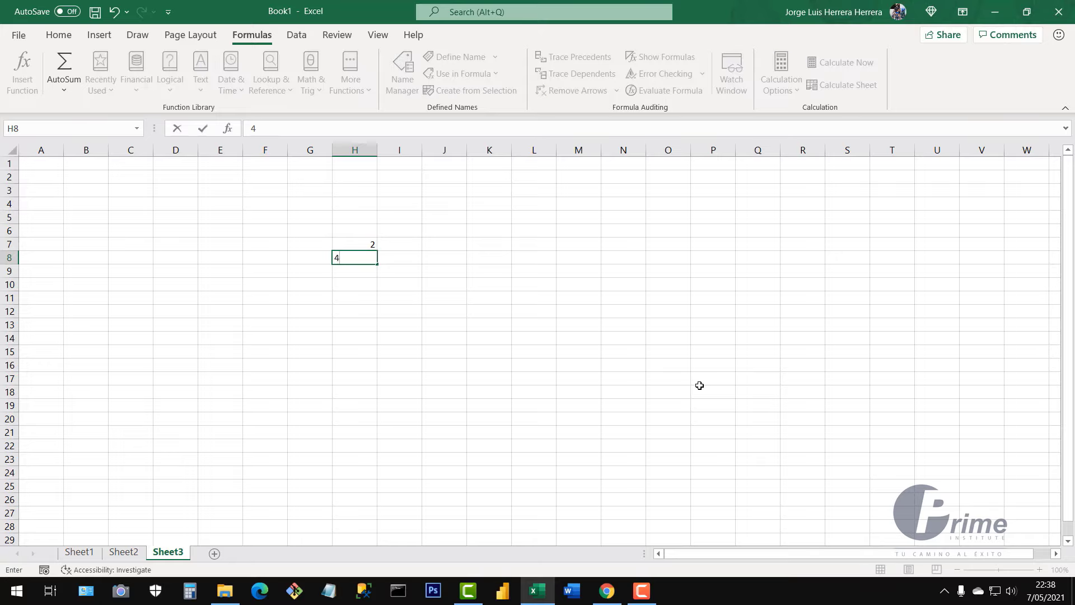
key("Return")
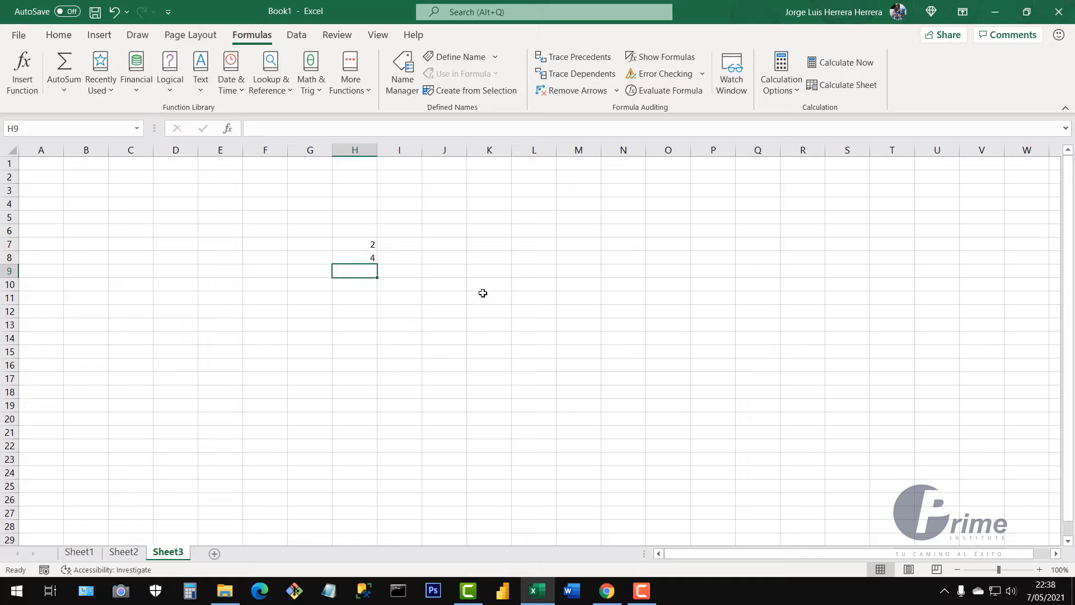
- Multiply H7 by H8 in cell H9 of Sheet3 with the formula =H7*H8
type("=")
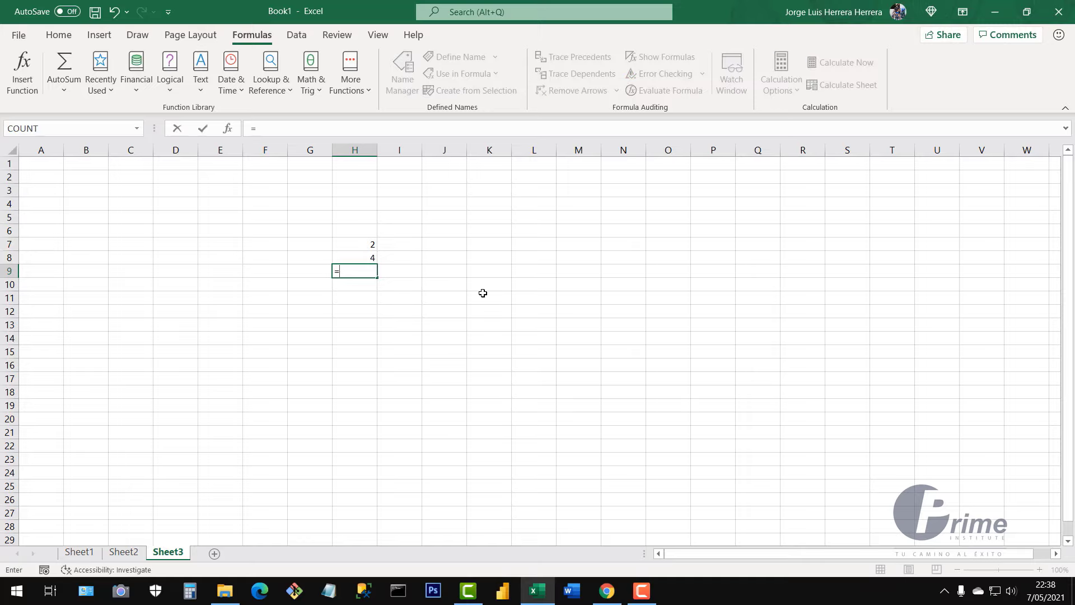
left_click(368, 243)
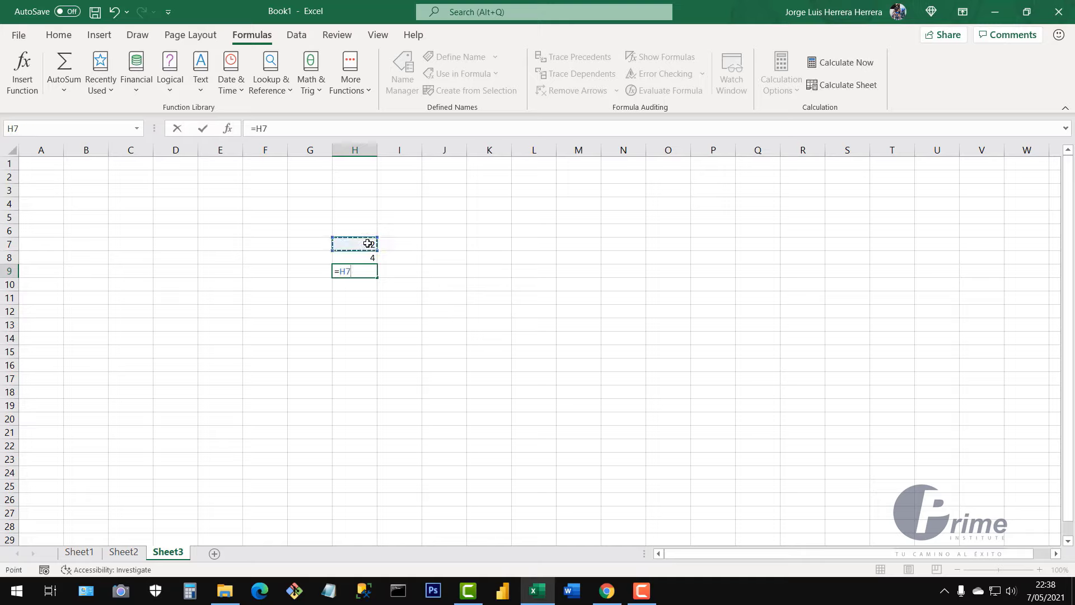
type("*")
left_click(368, 258)
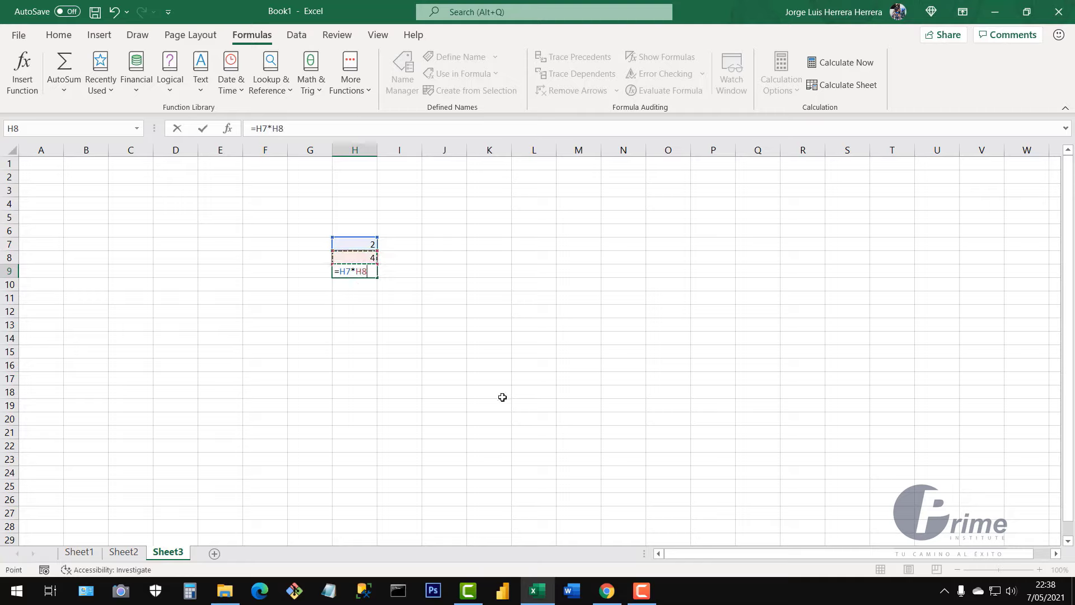
key("Return")
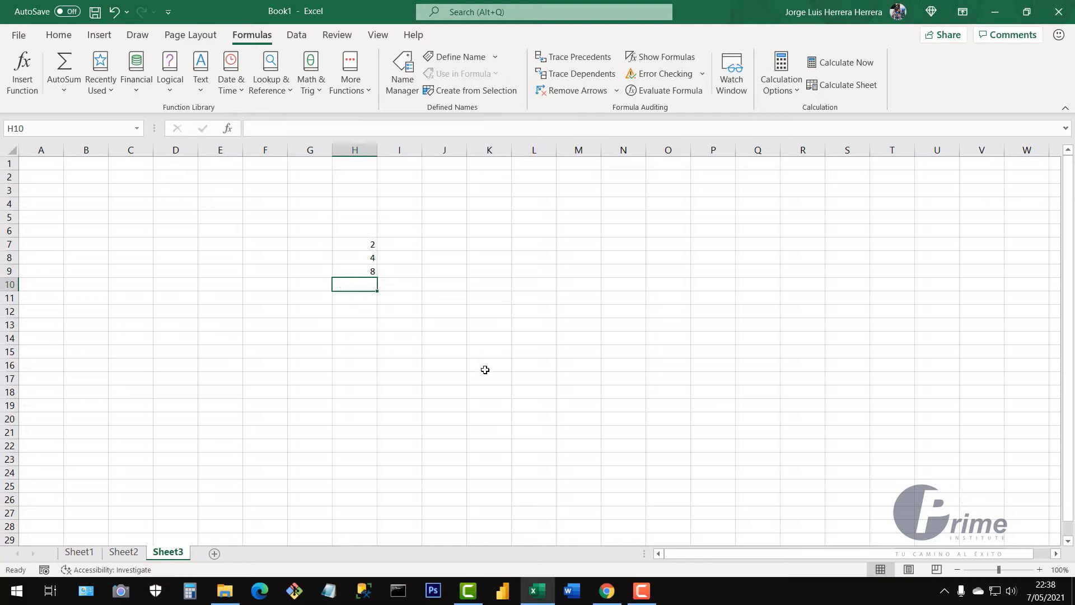
- Examine the contents of cells H9, H7 and H8 to see which hold typed numbers and which holds a formula
left_click(366, 271)
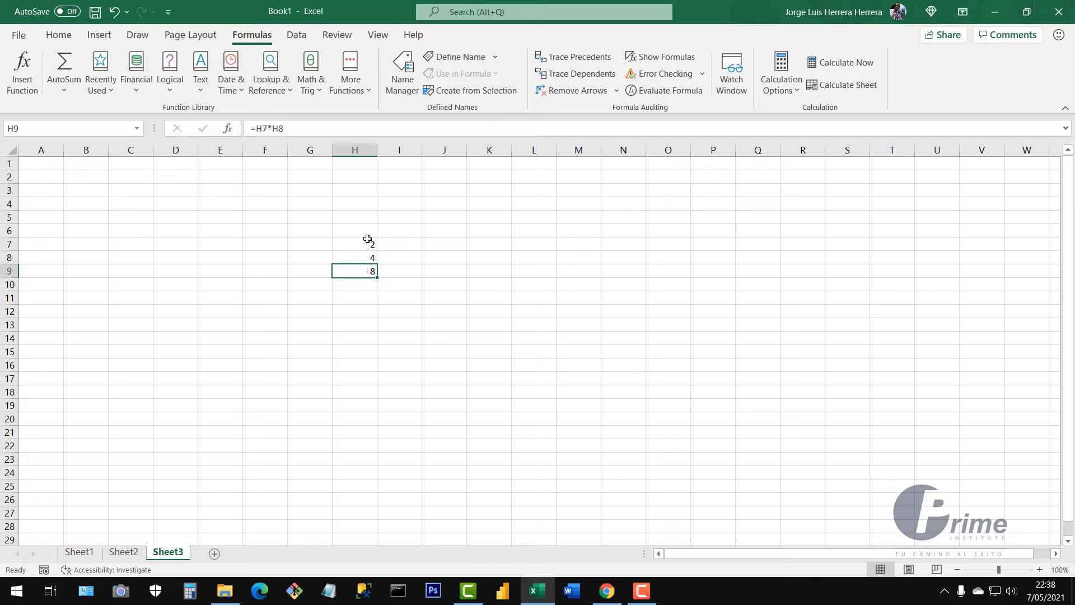
left_click(369, 243)
left_click(368, 257)
left_click(368, 272)
left_click(370, 259)
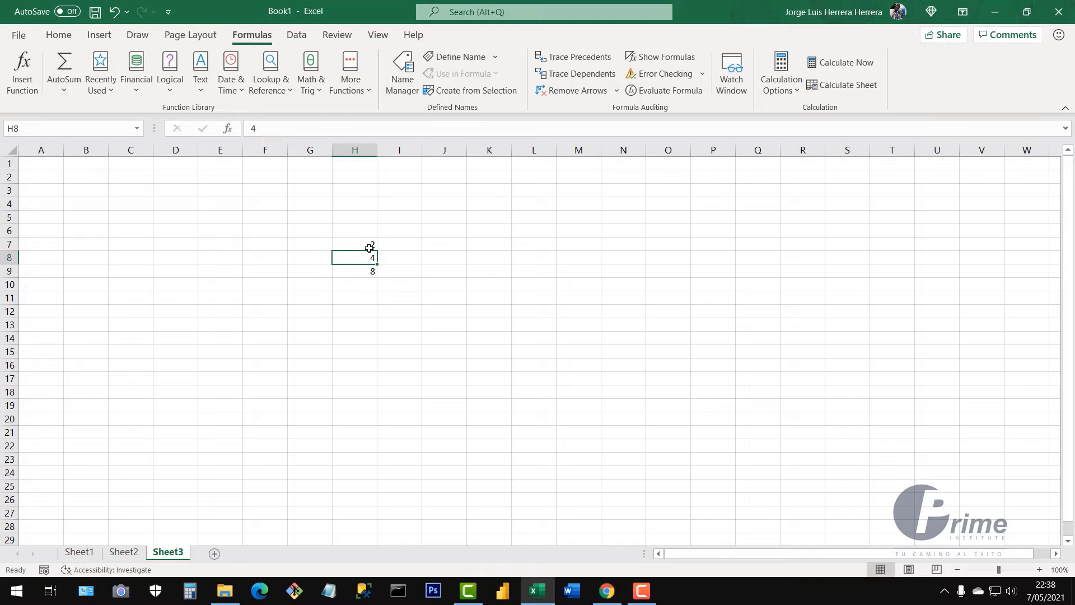
left_click(368, 247)
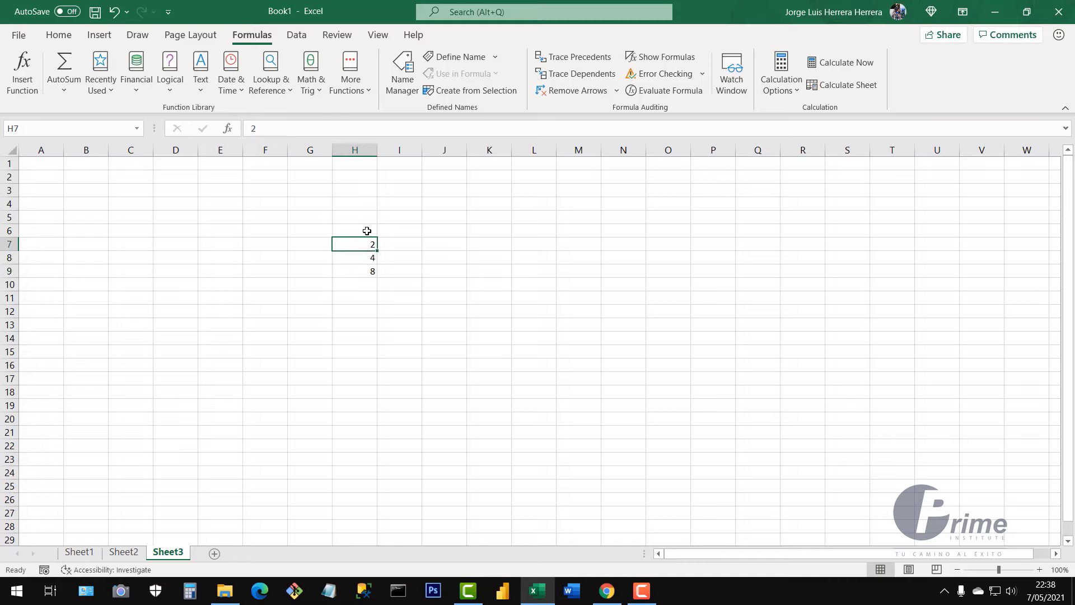
- Enter the heading Nº in cell H6 above the numbers, and select that cell again
left_click(366, 230)
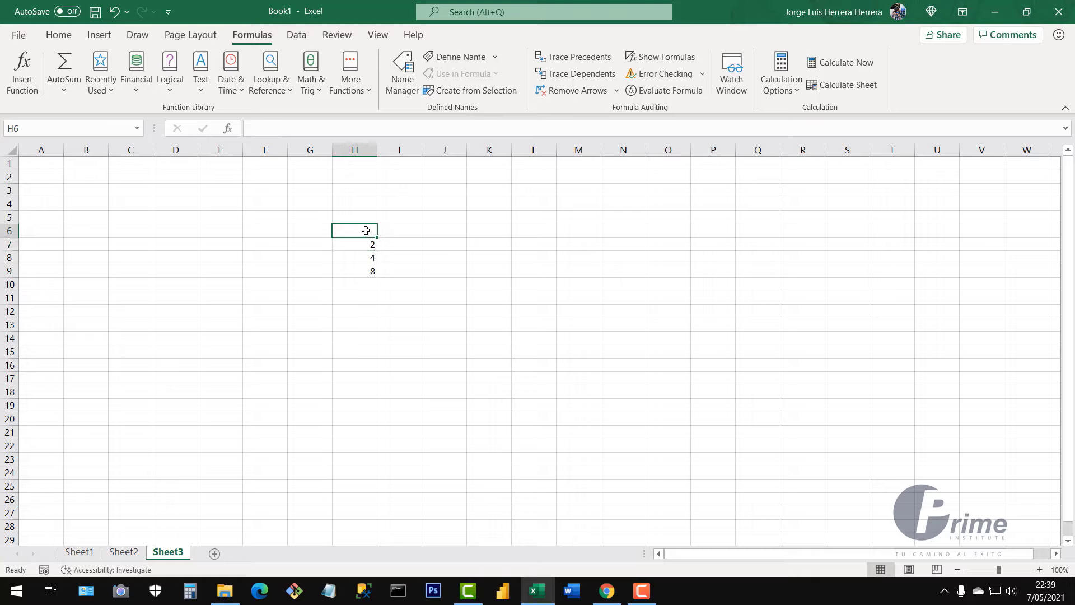
type("Nº")
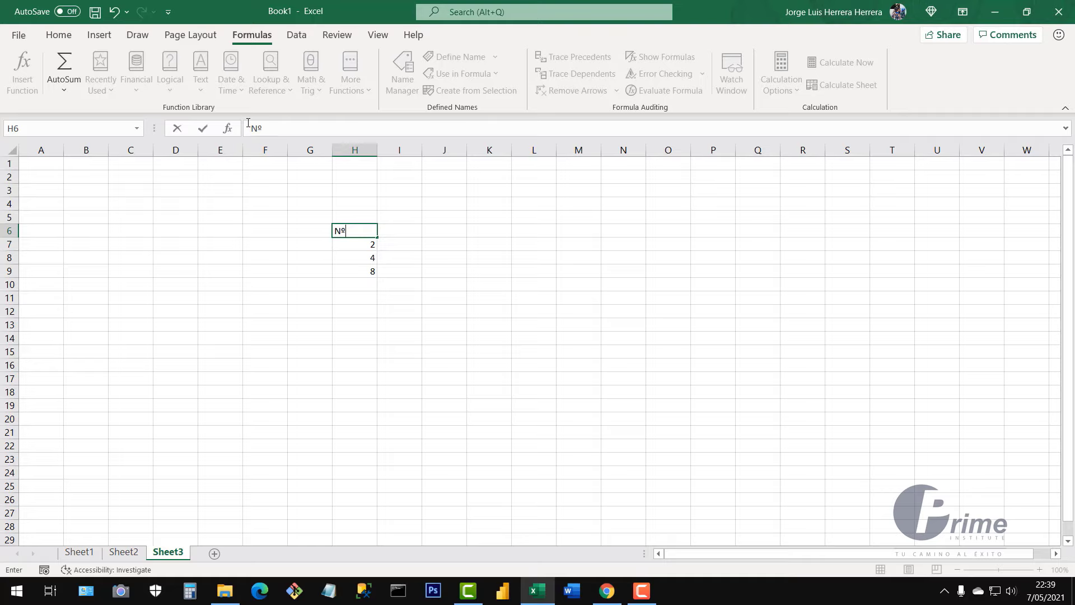
left_click(373, 285)
left_click(354, 232)
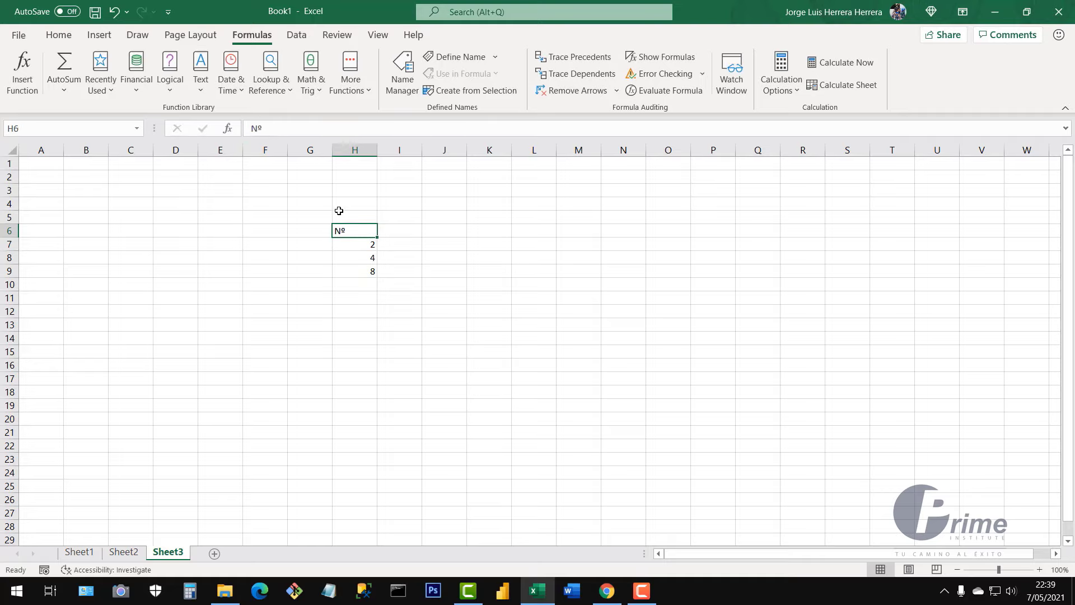
- Clear the contents of the range H4:I11 on Sheet3, and select cell H16
left_click_drag(338, 205, 404, 306)
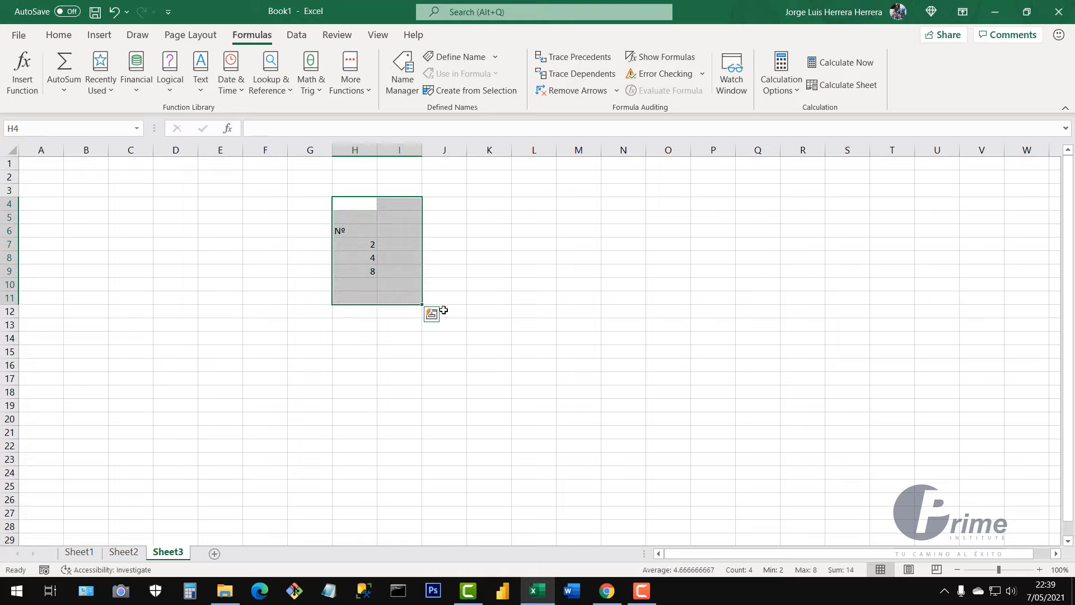
key("Delete")
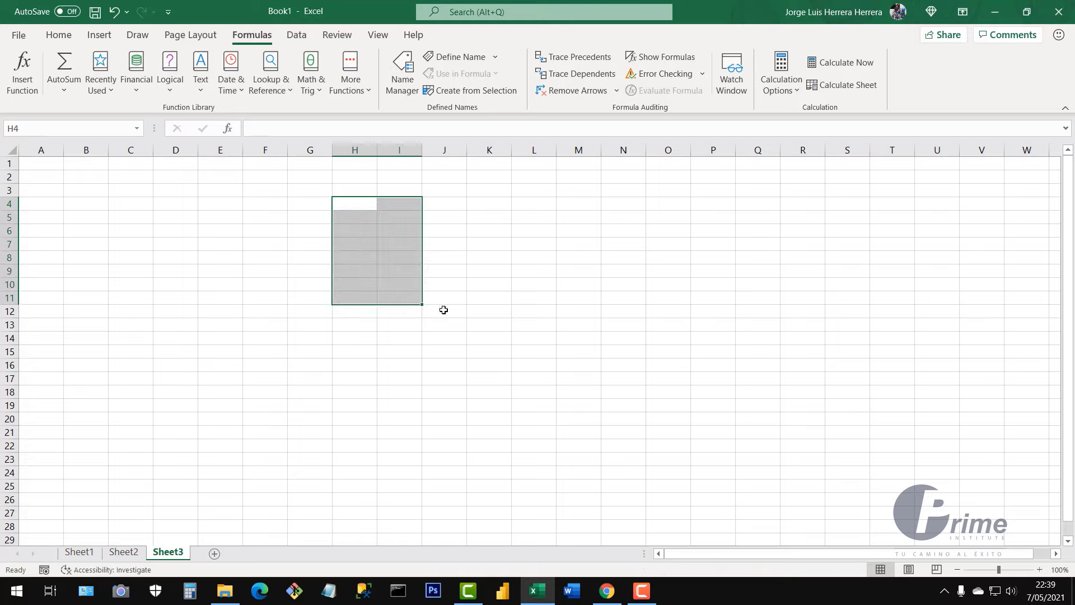
left_click(340, 361)
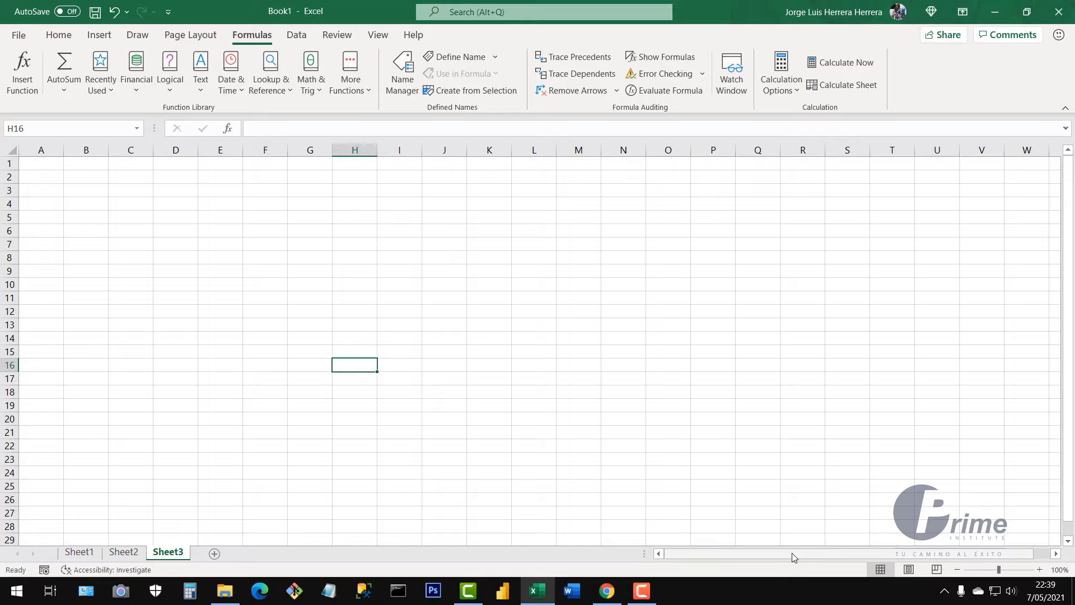
left_click_drag(792, 553, 700, 560)
left_click_drag(1072, 449, 1073, 316)
left_click_drag(1073, 462, 1073, 462)
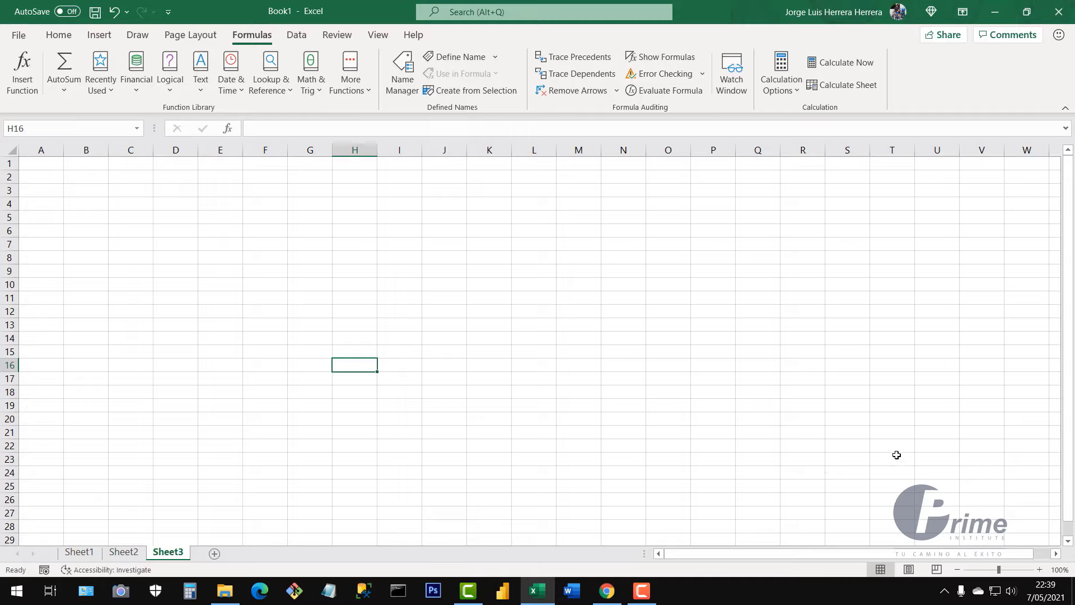
scroll(904, 436, "down", 3)
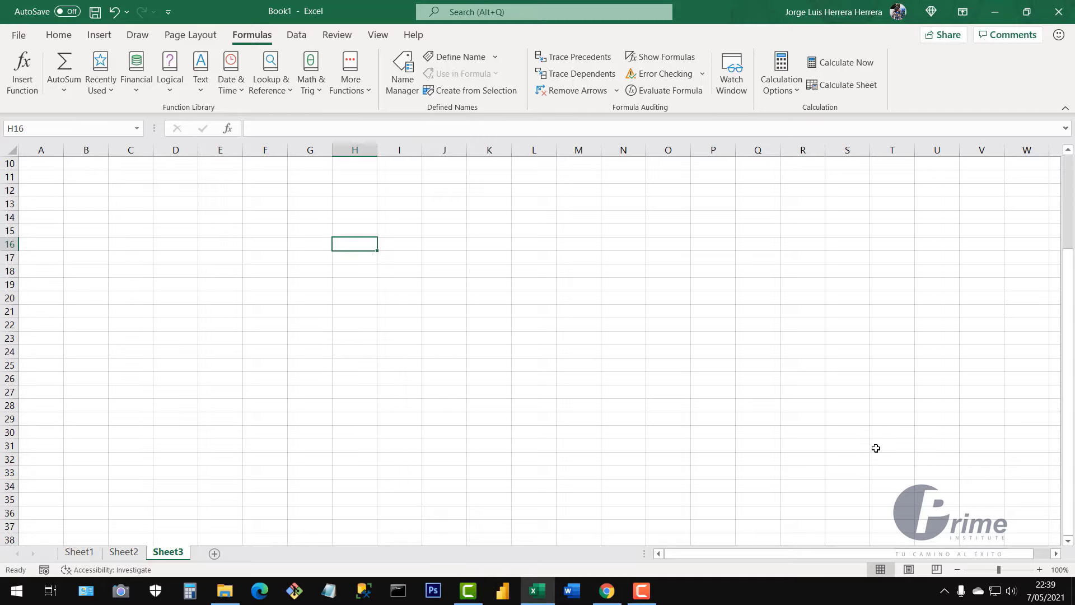
scroll(833, 462, "up", 3)
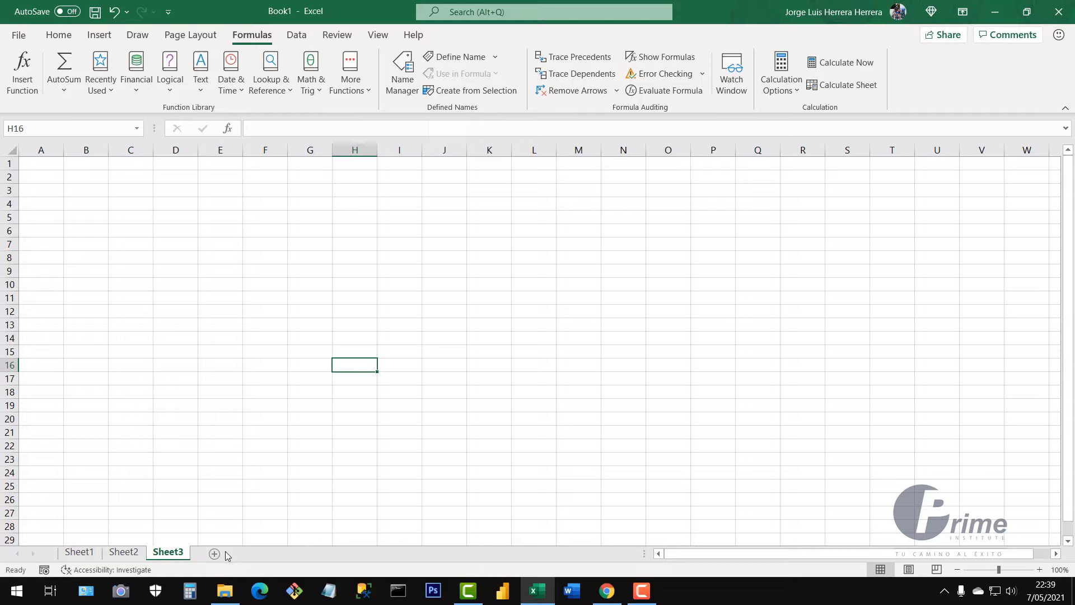
- Switch from Sheet3 to Sheet1, highlight the range B4:K19 there, and finish on cell S25
left_click(388, 380)
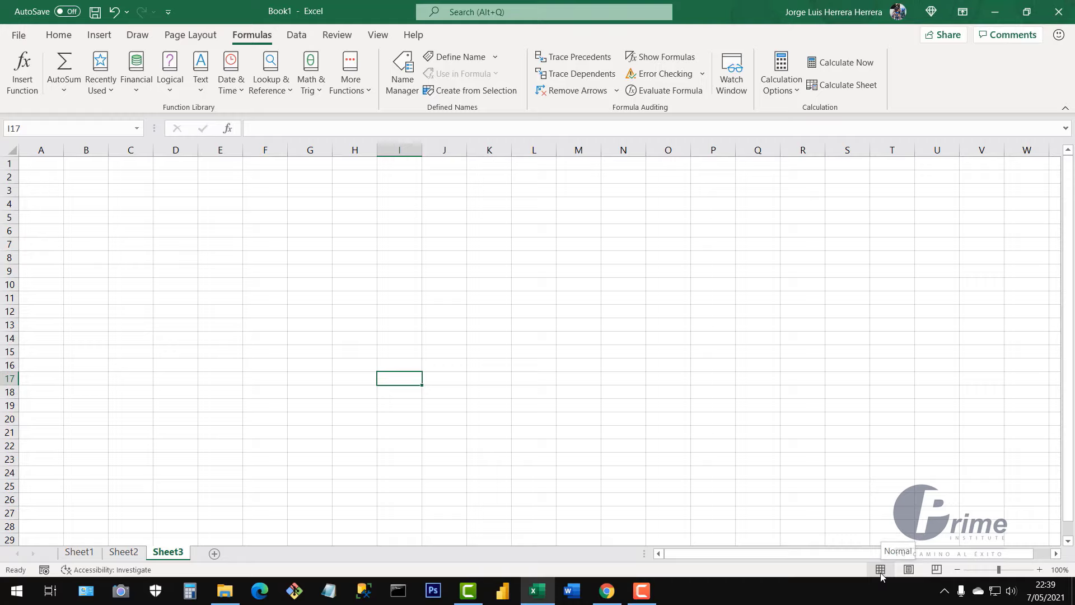
left_click_drag(84, 190, 473, 342)
left_click(79, 552)
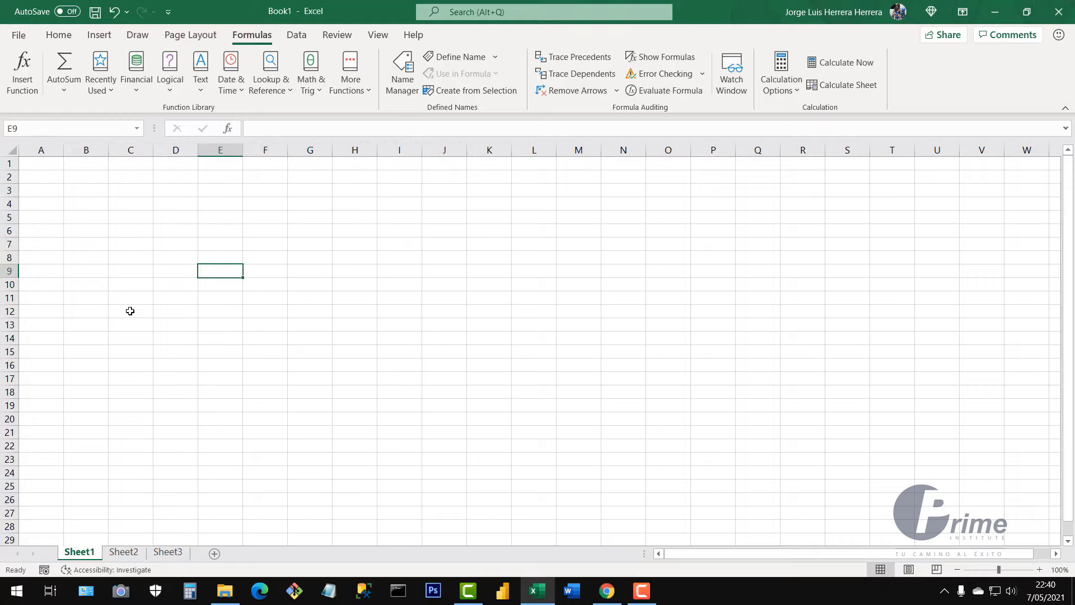
left_click_drag(84, 203, 485, 401)
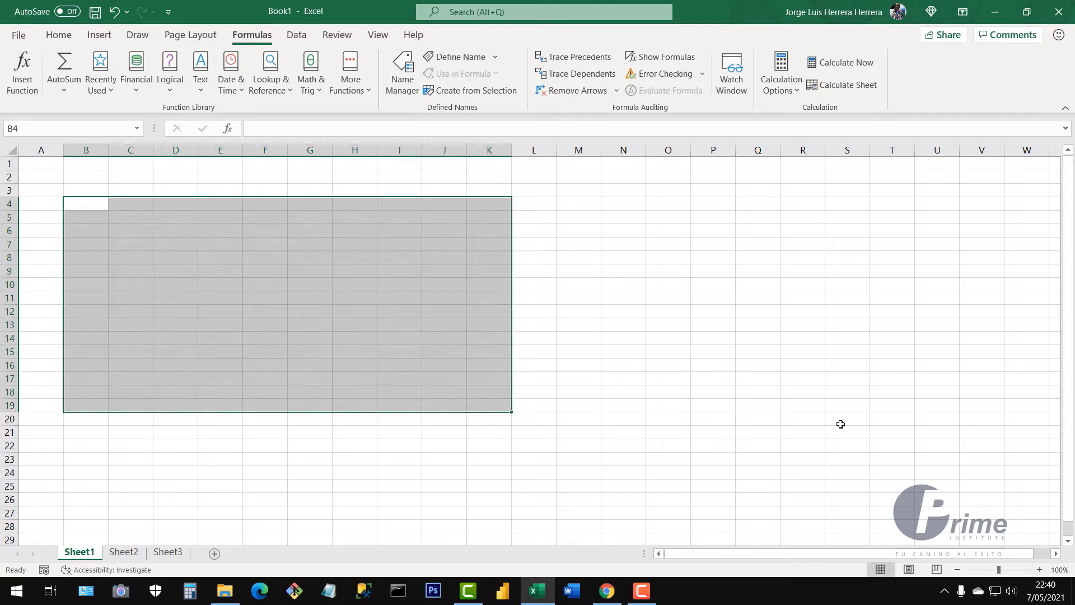
left_click(863, 487)
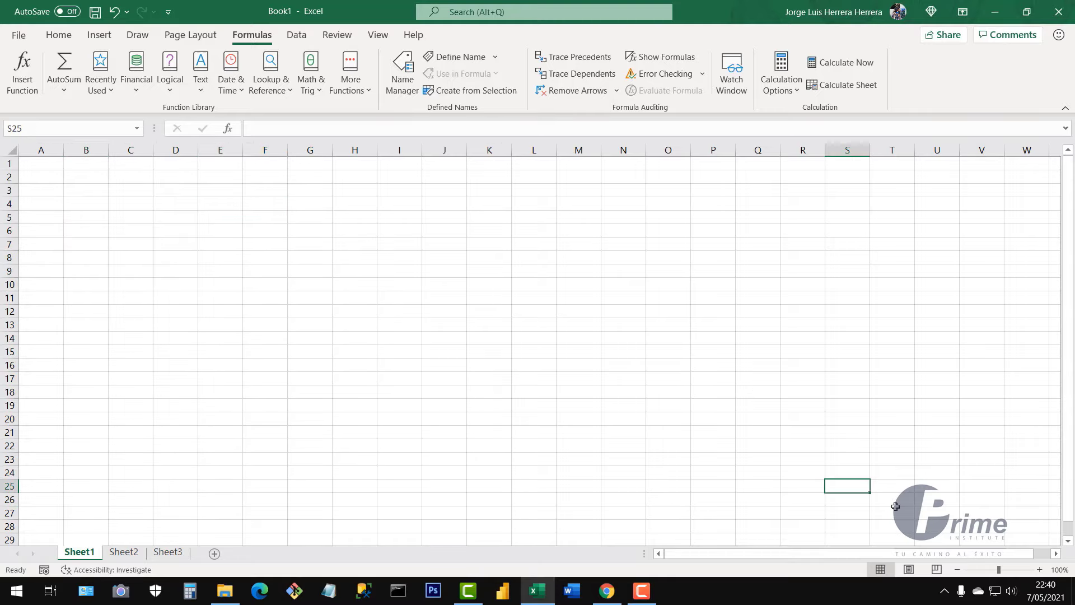
- Display Sheet1 in Page Layout view and look over its pages, headers and footers, ending at the first page
left_click(908, 569)
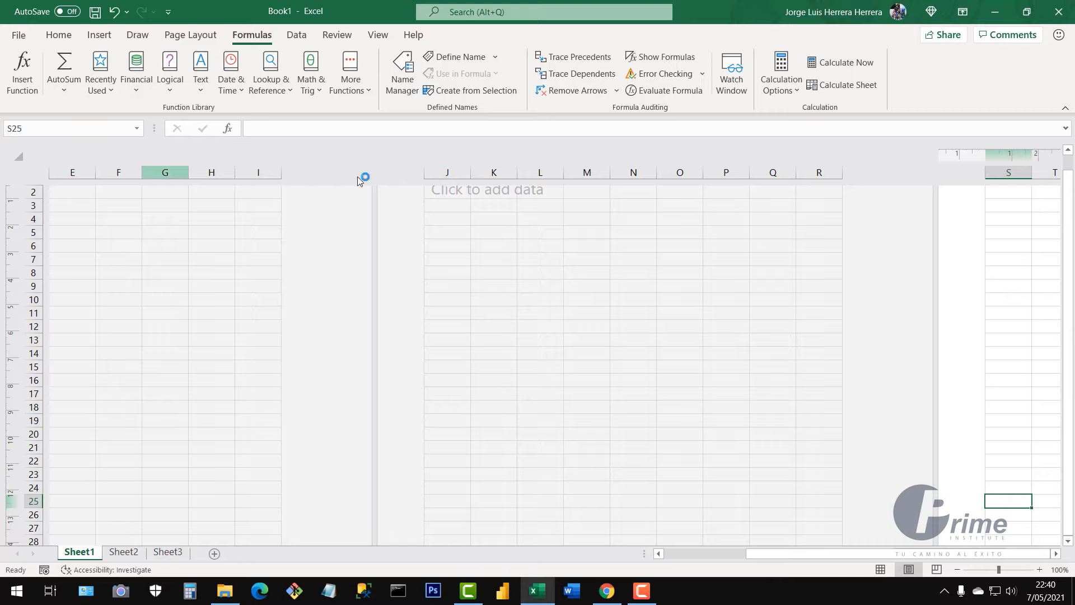
left_click_drag(782, 558, 644, 557)
scroll(370, 332, "up", 2)
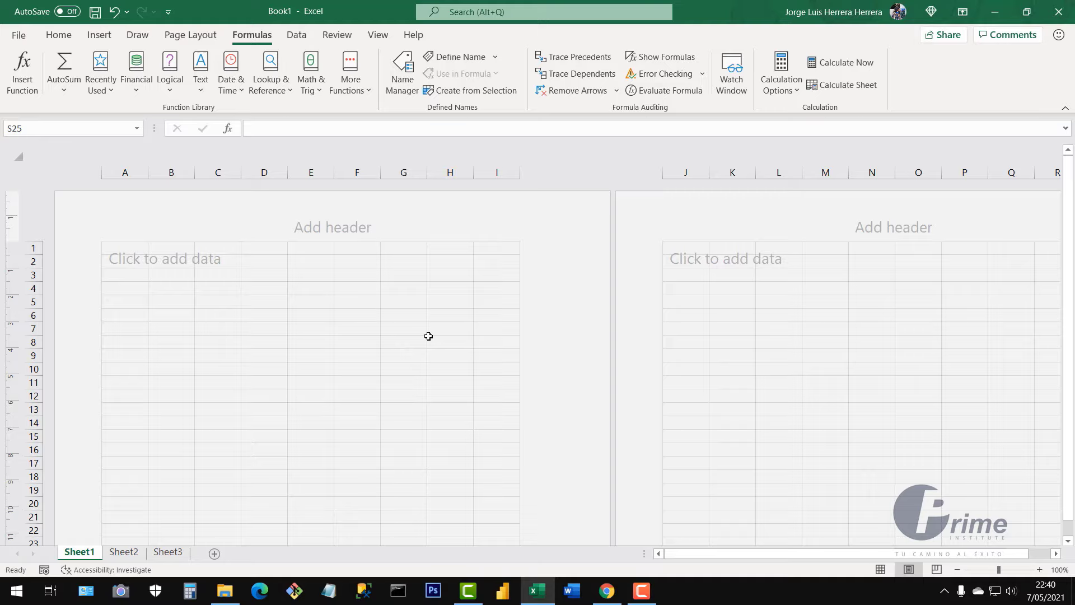
scroll(468, 336, "down", 2)
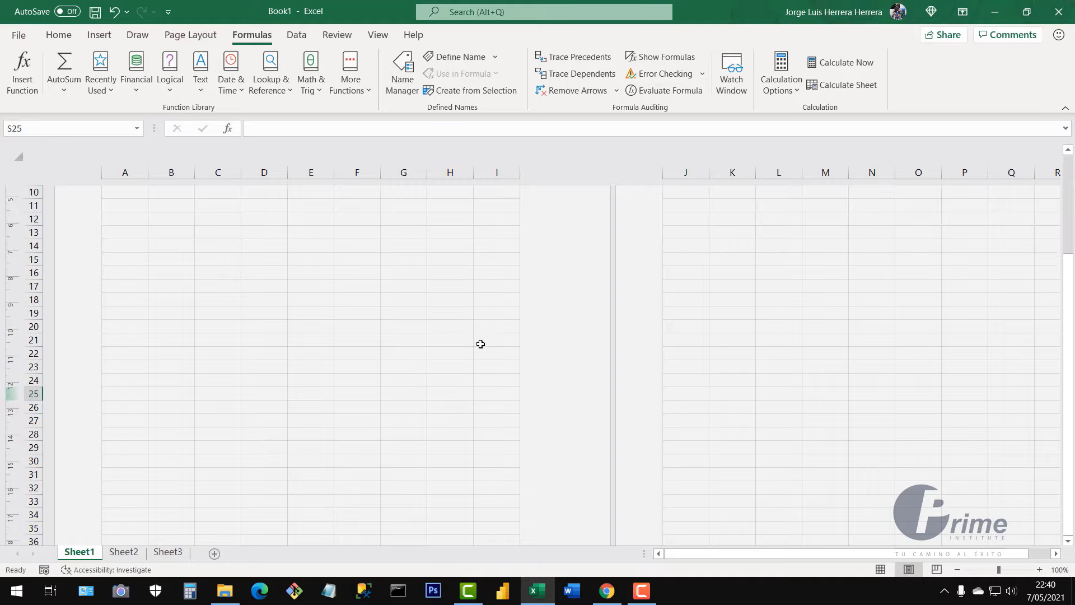
scroll(480, 343, "up", 2)
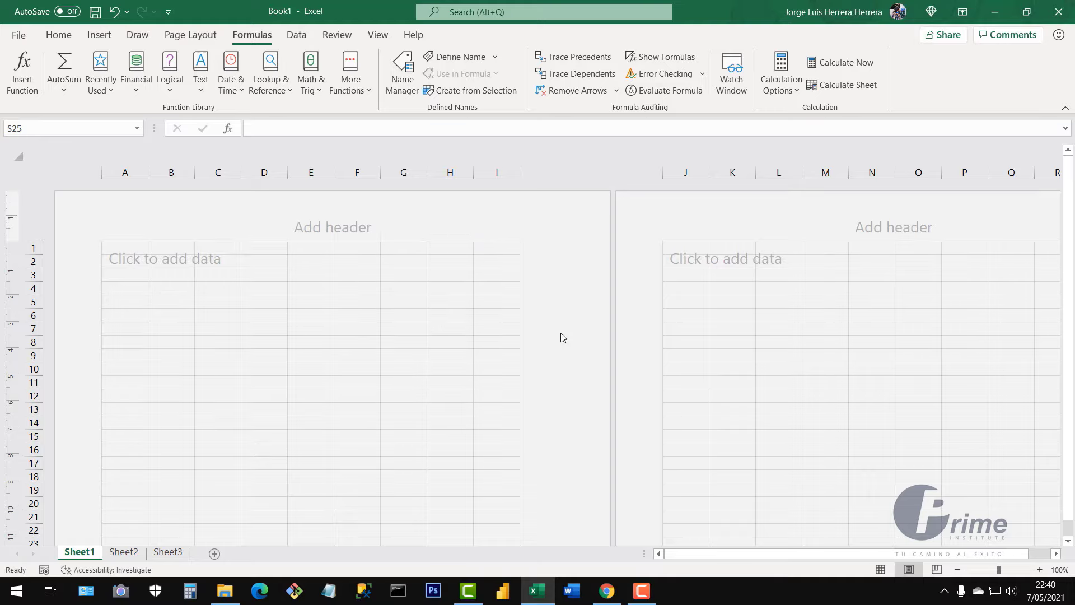
scroll(560, 336, "down", 10)
scroll(563, 409, "down", 5)
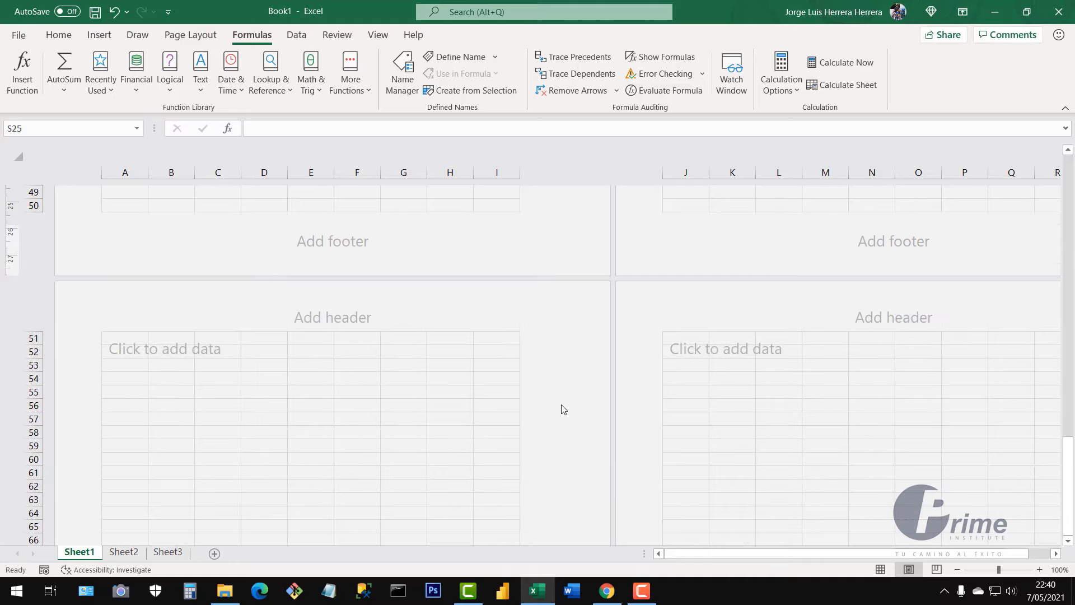
scroll(564, 409, "up", 15)
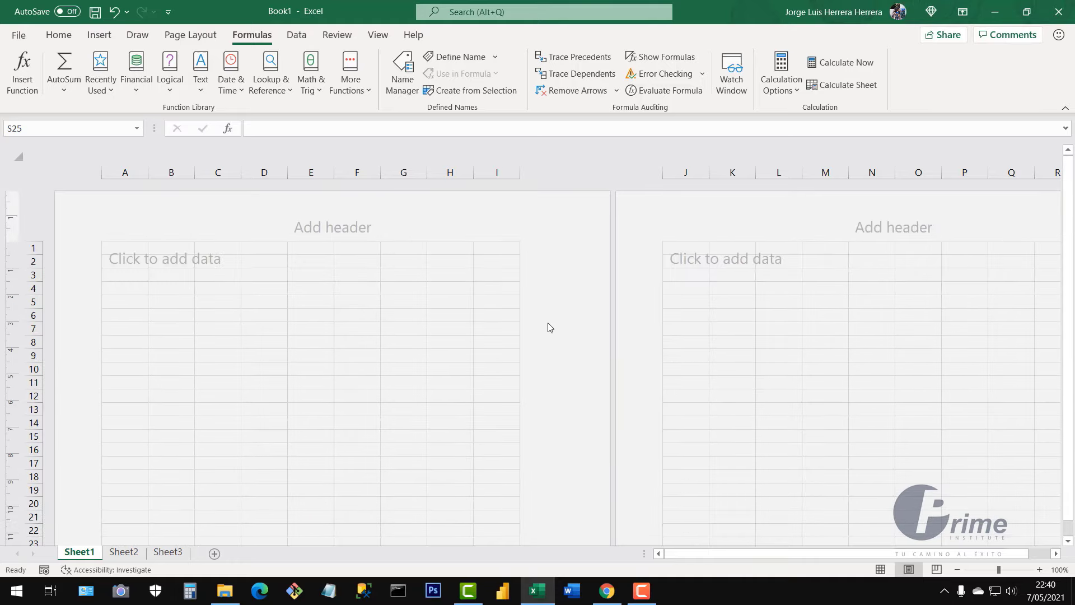
- Show Sheet1 in Page Break Preview, and return it to Normal view
left_click(936, 570)
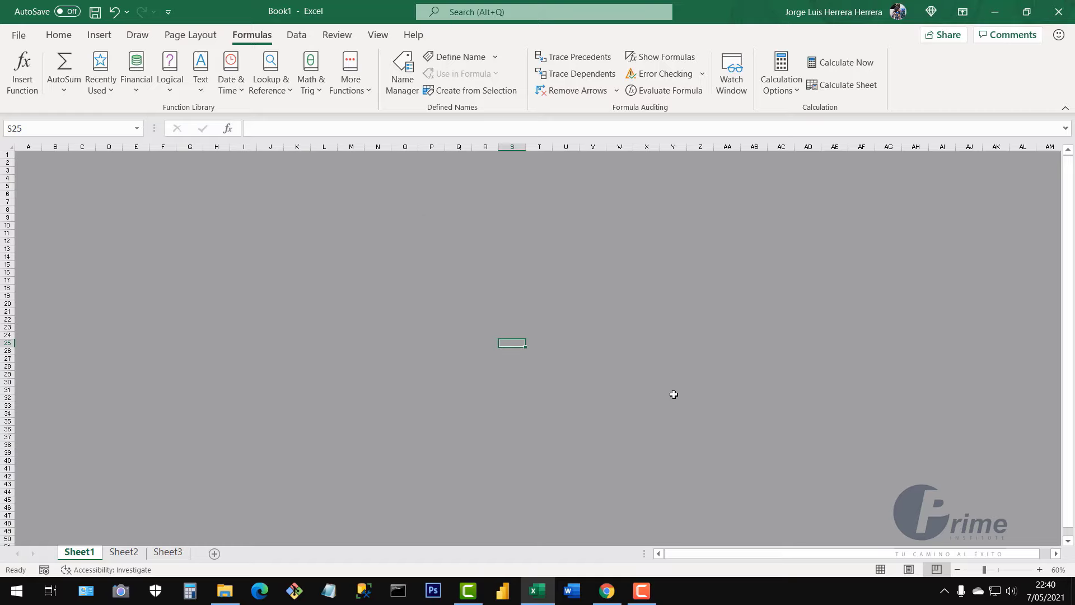
left_click(881, 569)
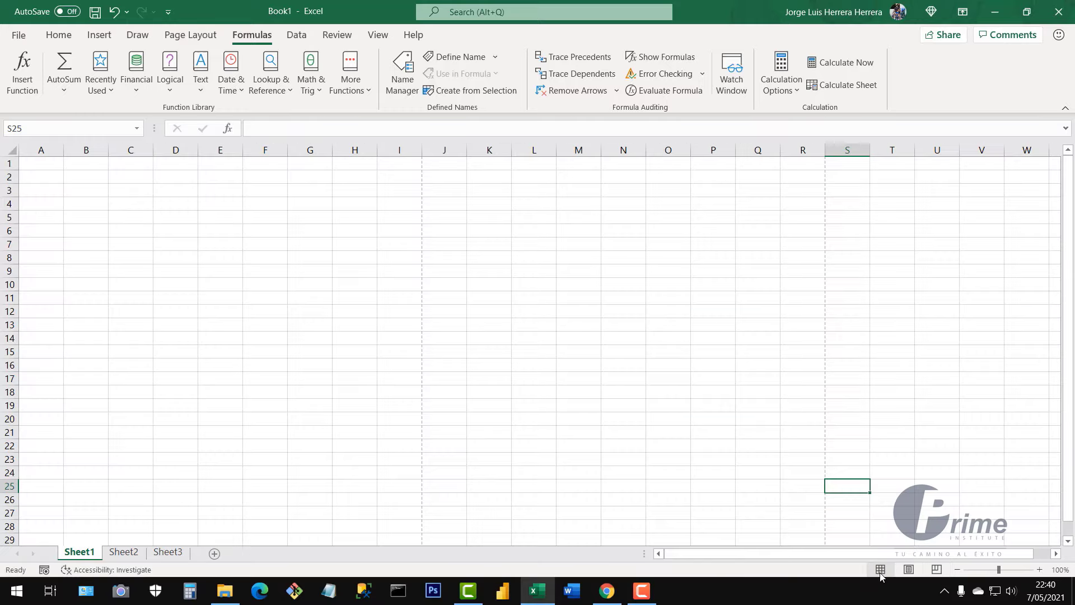
- Zoom Sheet1 in to 130% and bring it back to 100%
left_click(1040, 570)
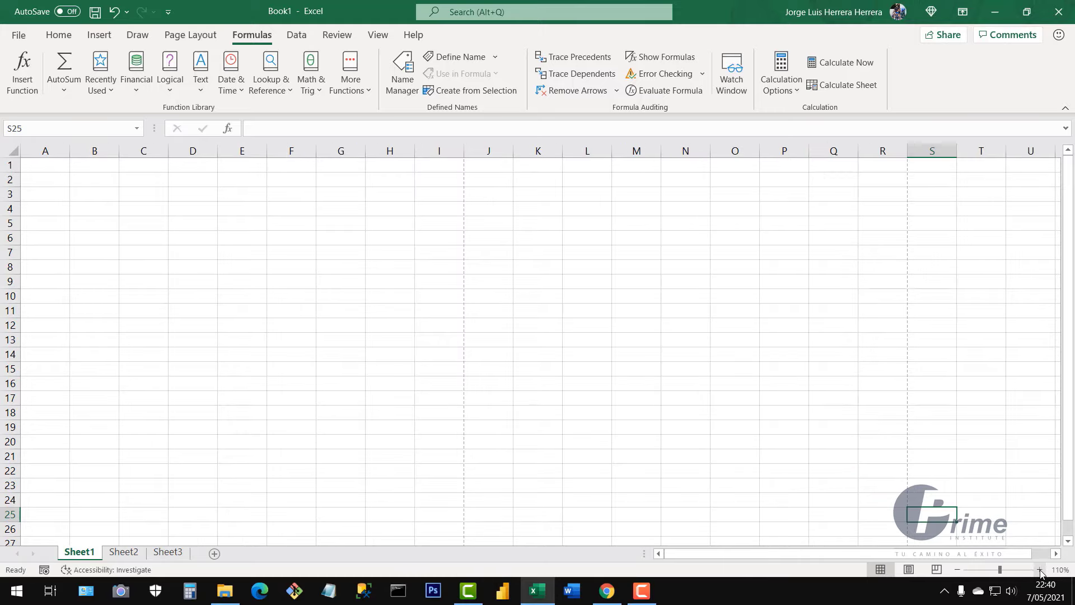
left_click(1040, 571)
left_click(1040, 570)
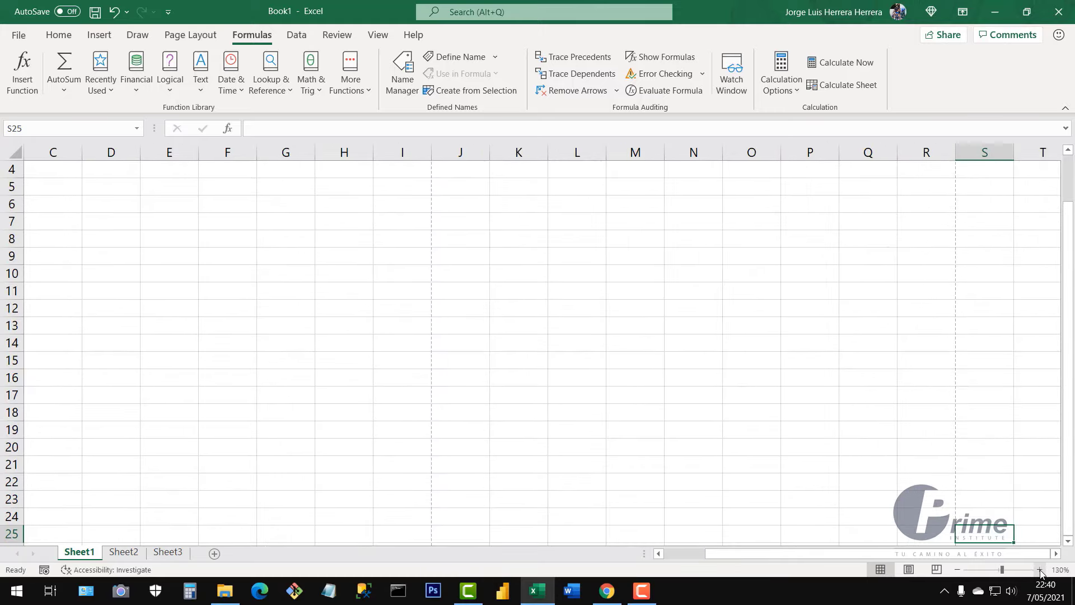
left_click(957, 570)
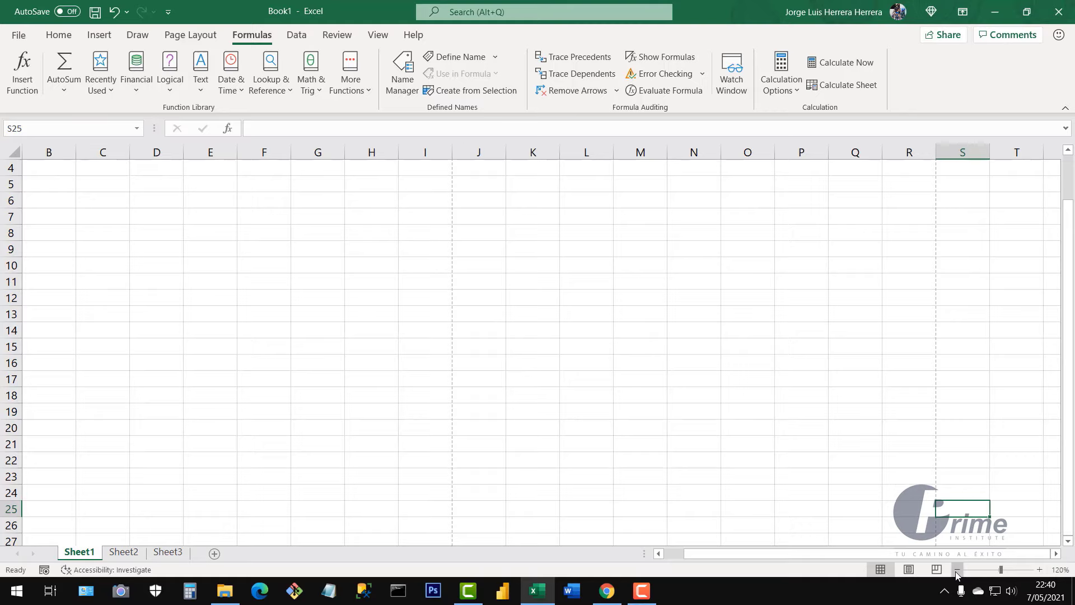
left_click(957, 570)
left_click(957, 570)
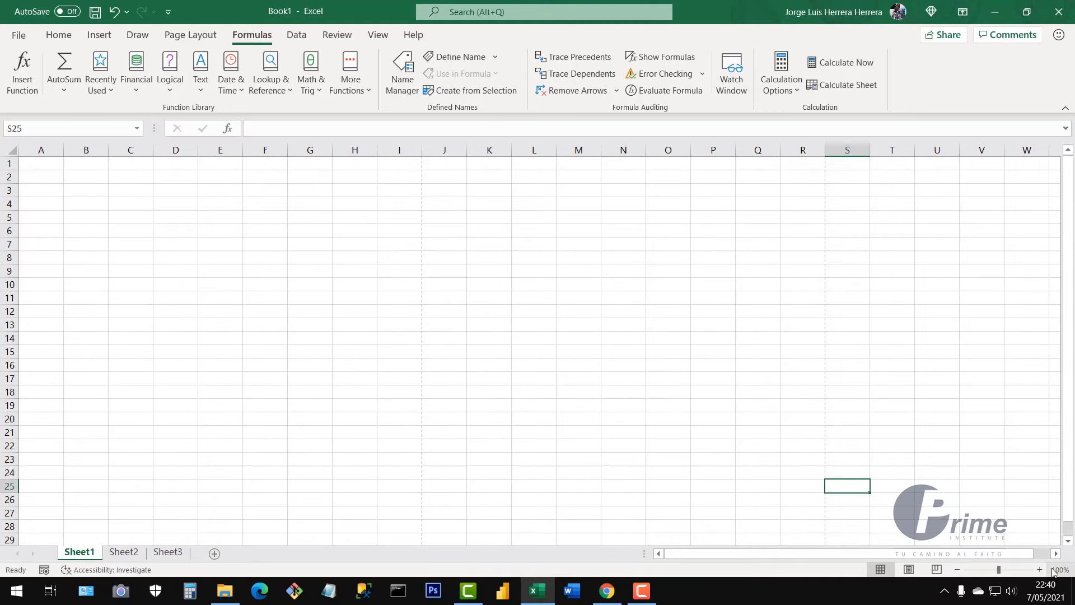
- Enlarge Sheet1 to 120%, and reduce the zoom to 110%
left_click(1040, 570)
left_click(1040, 571)
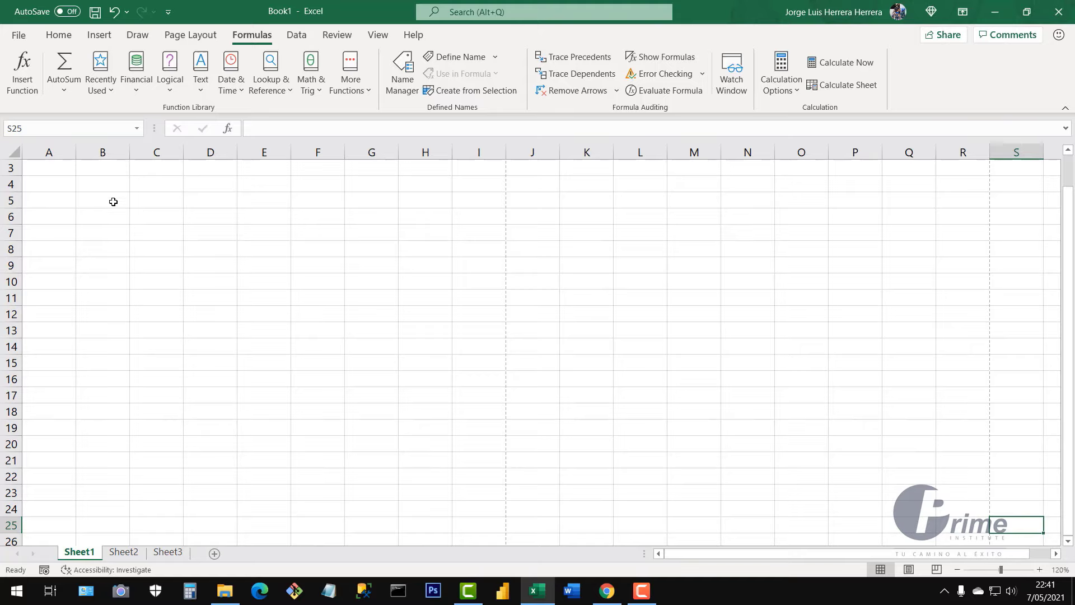
scroll(121, 241, "up", 1)
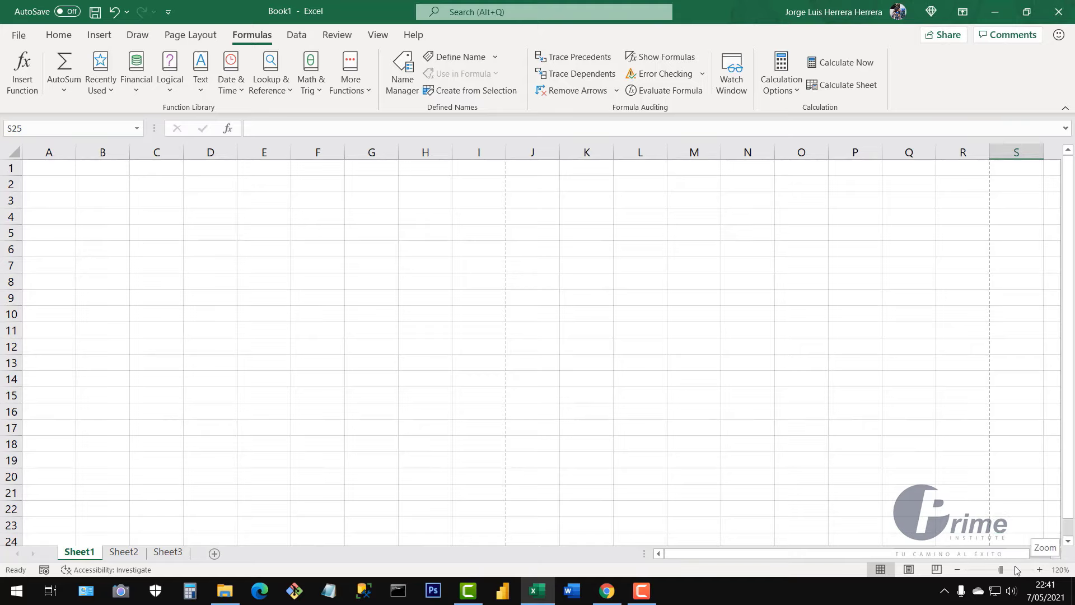
left_click(958, 569)
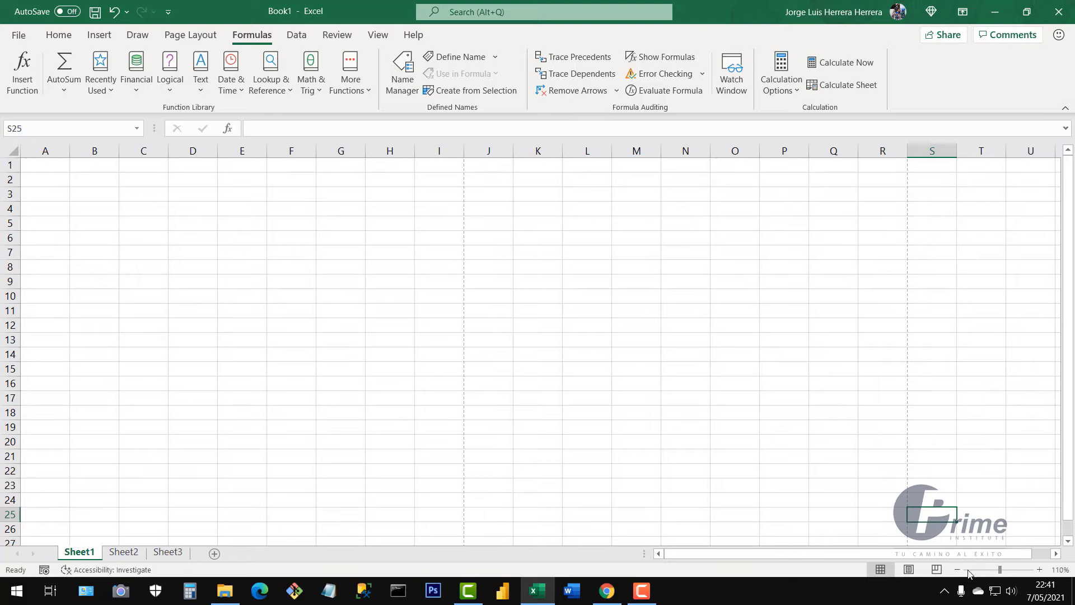
- Return Sheet1 to 100% zoom, and select a few individual cells such as I11 and N12 in the grid
left_click(959, 569)
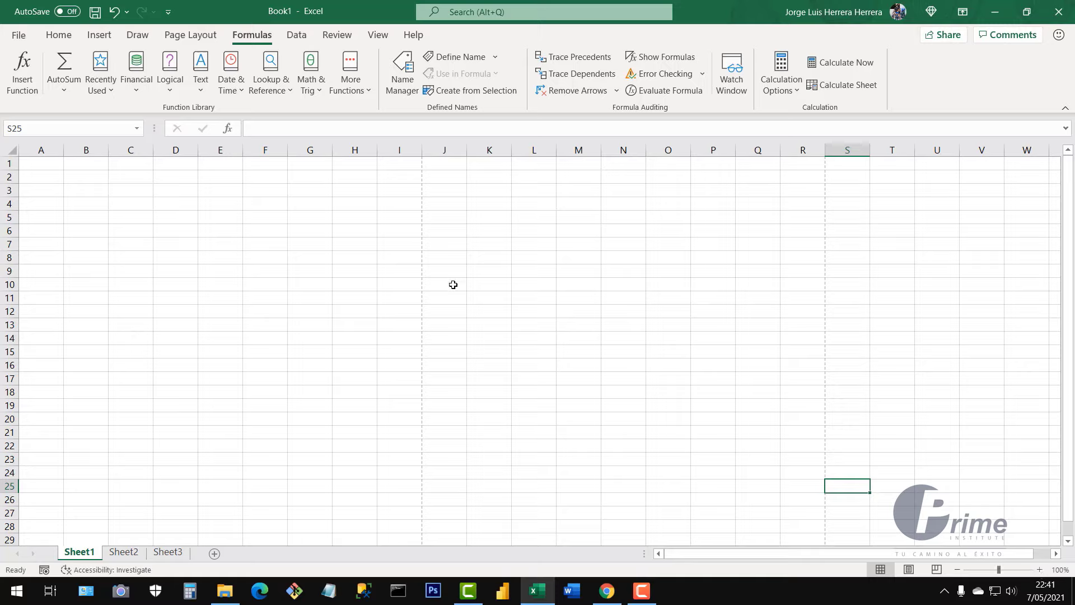
left_click(389, 294)
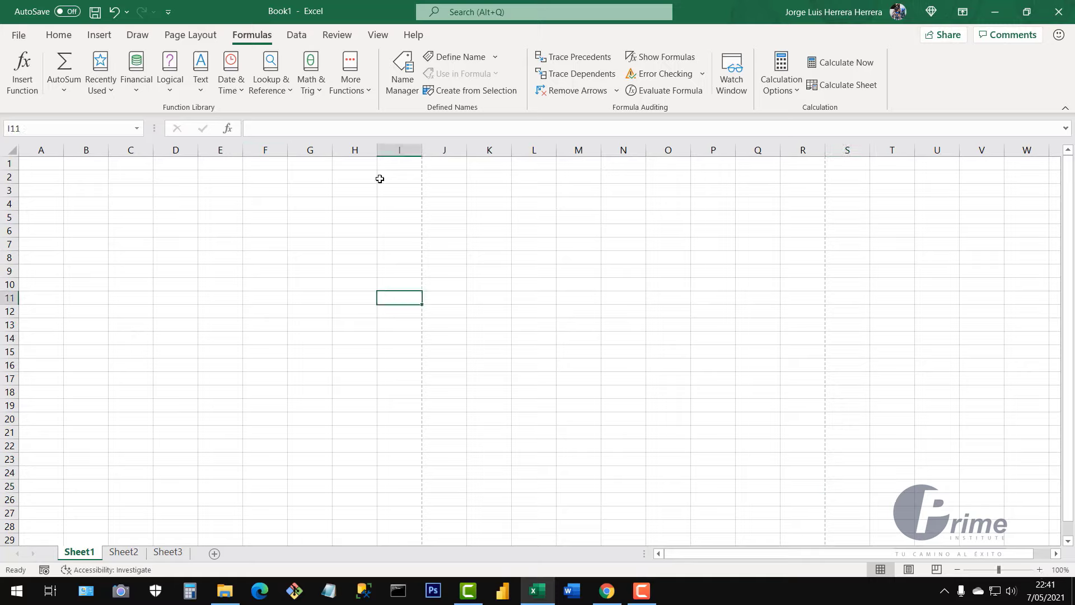
left_click(603, 309)
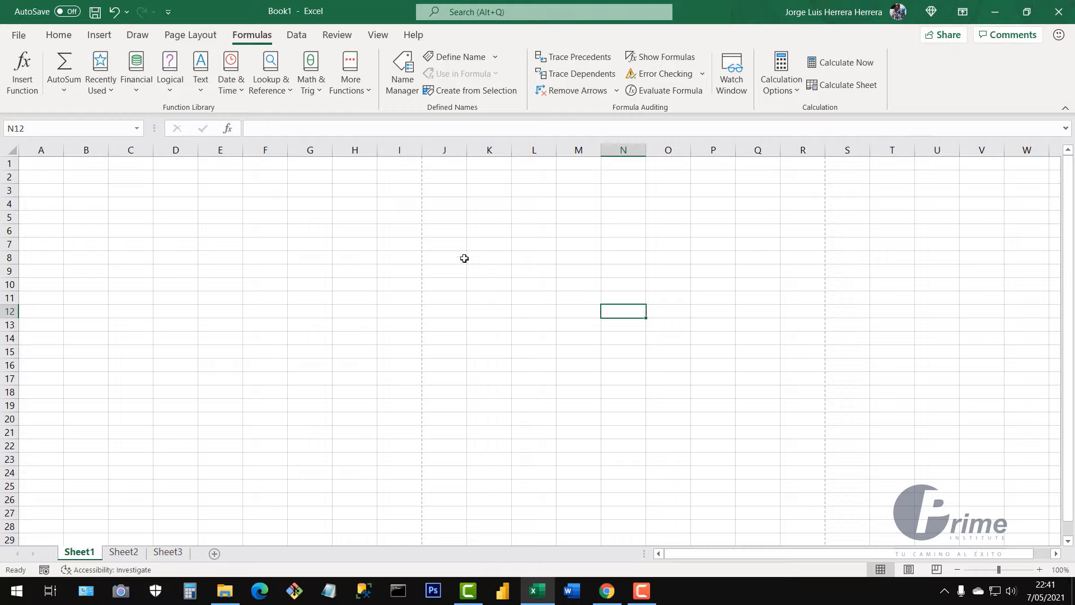
left_click(409, 268)
- Select several large blocks of cells across the worksheet area, clearing each selection, and finish on cell E10
left_click_drag(70, 164, 681, 402)
left_click(424, 354)
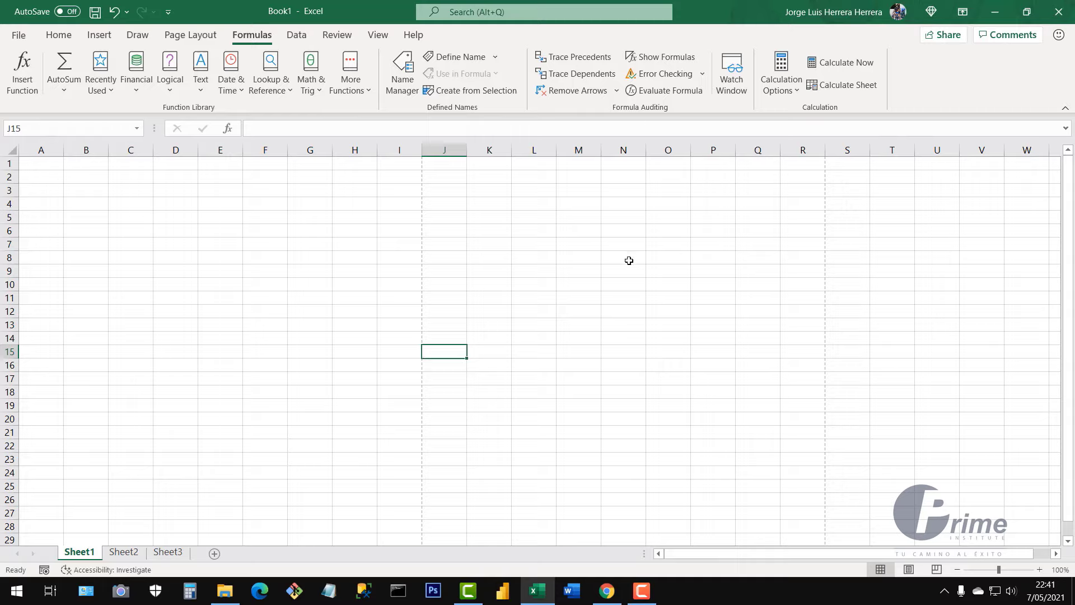
left_click_drag(233, 208, 582, 399)
left_click(434, 341)
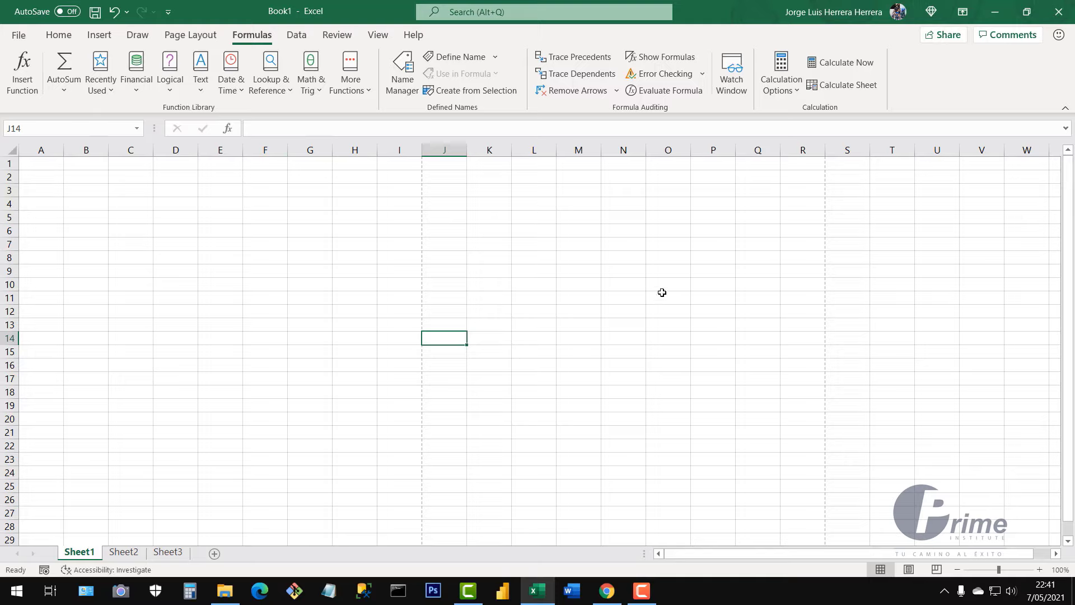
left_click_drag(54, 161, 647, 337)
left_click(423, 292)
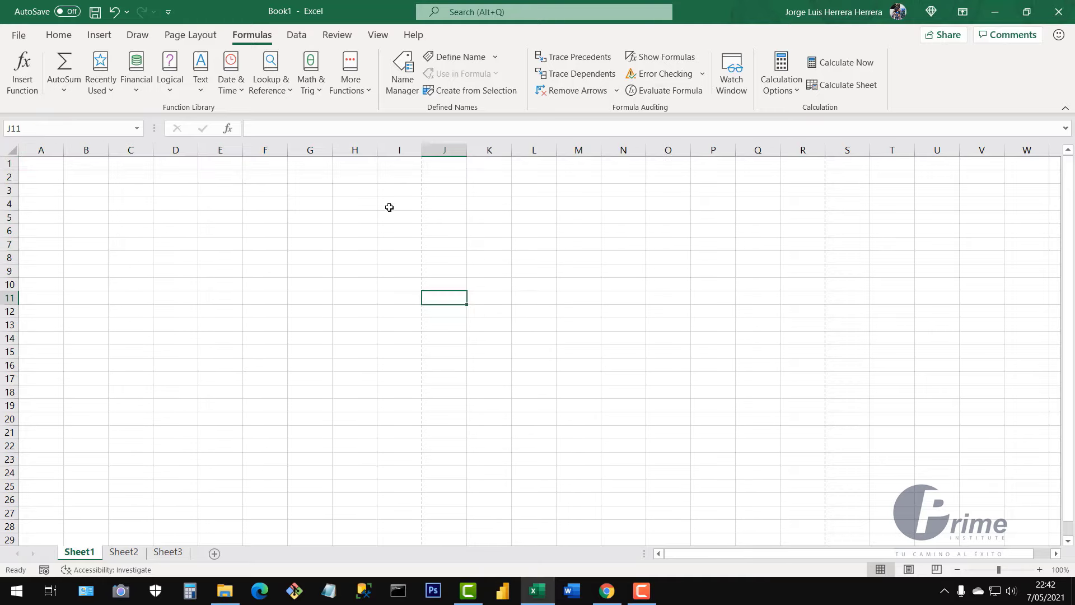
left_click(327, 259)
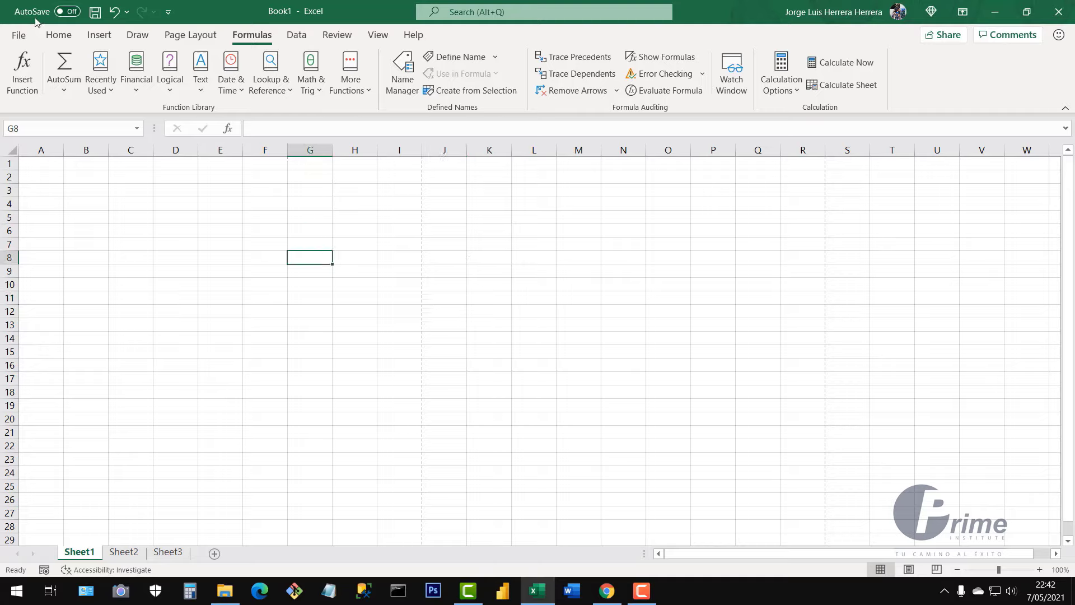
left_click(205, 288)
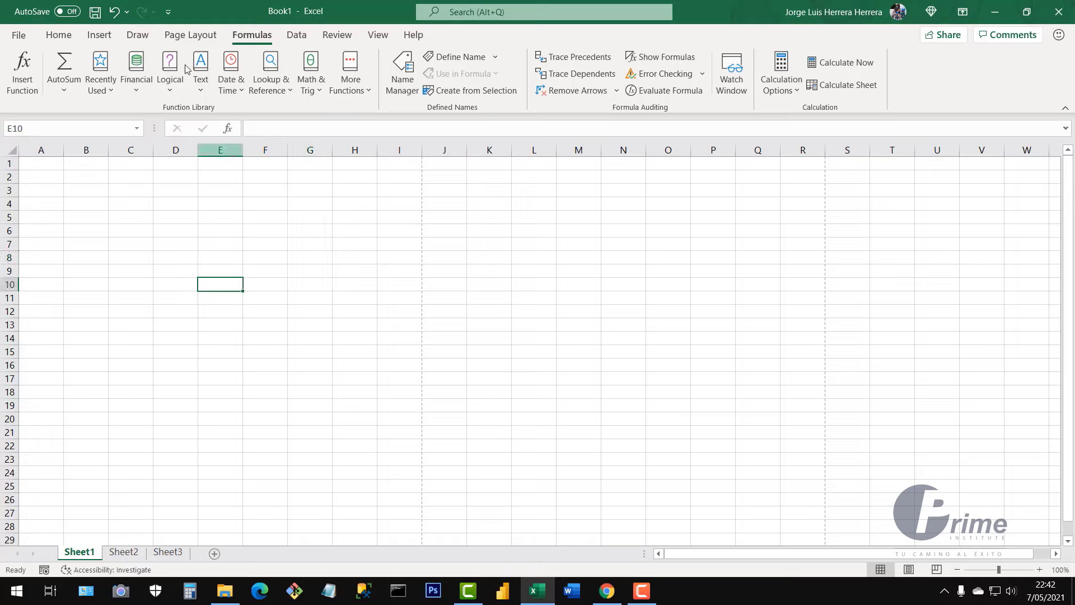
- Show the Quick Access Toolbar below the ribbon and return it above the ribbon, two times in a row
left_click(169, 13)
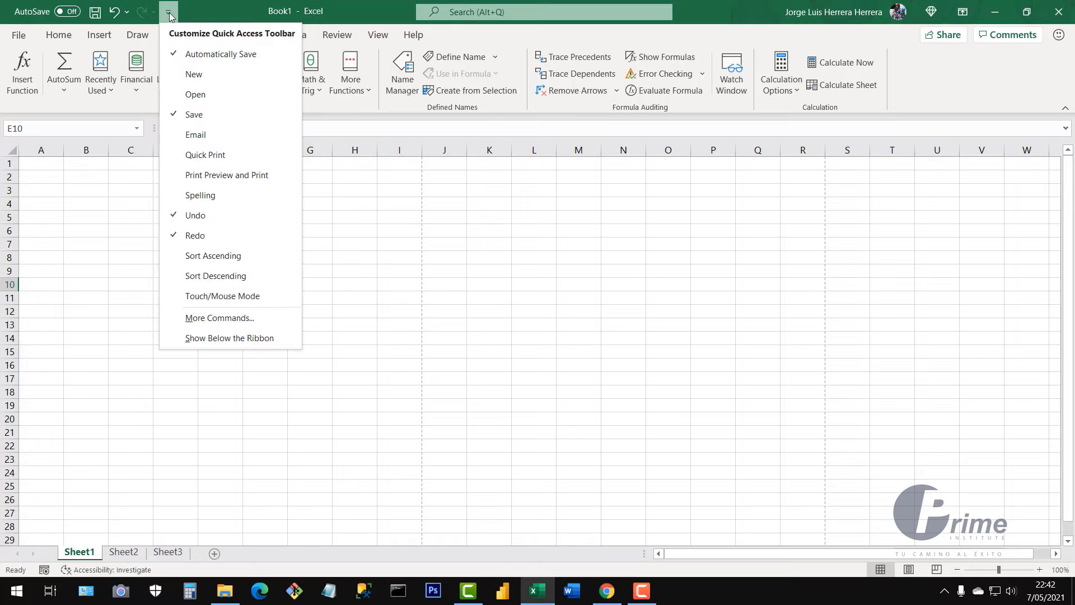
left_click(231, 339)
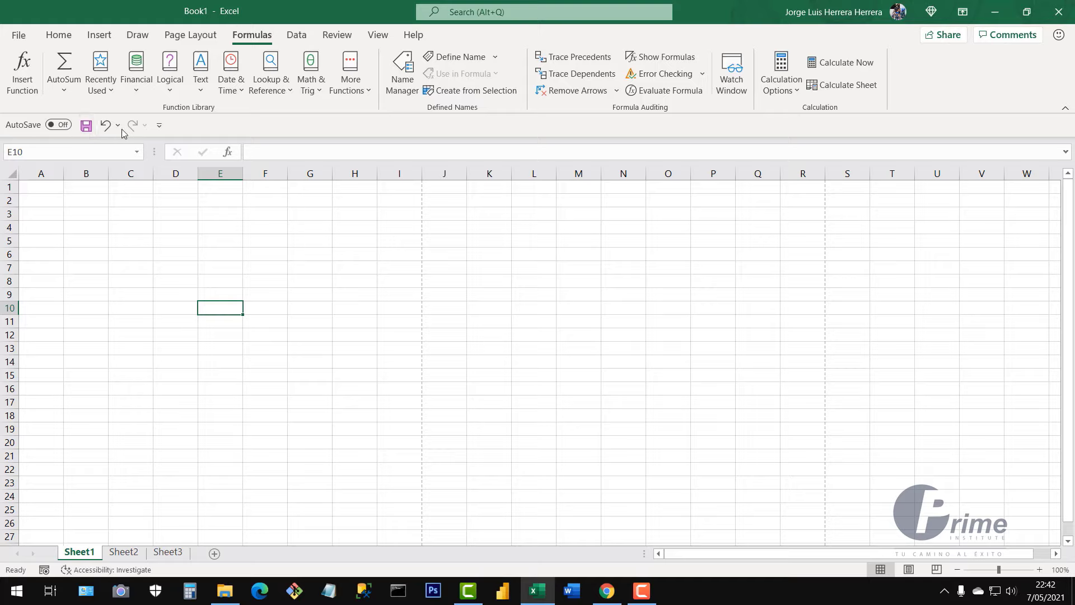
left_click(160, 125)
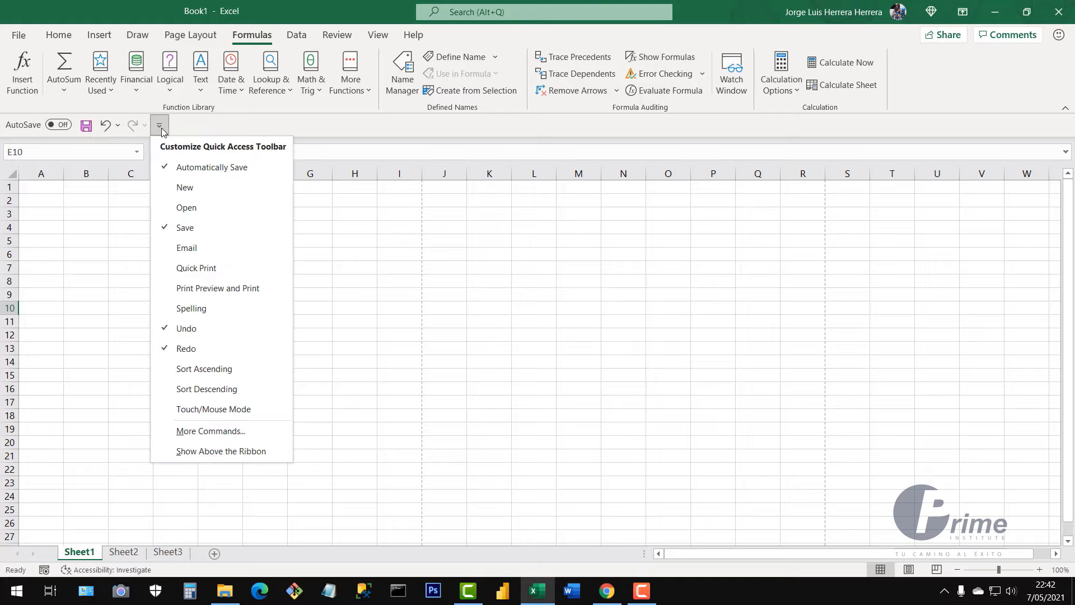
left_click(256, 455)
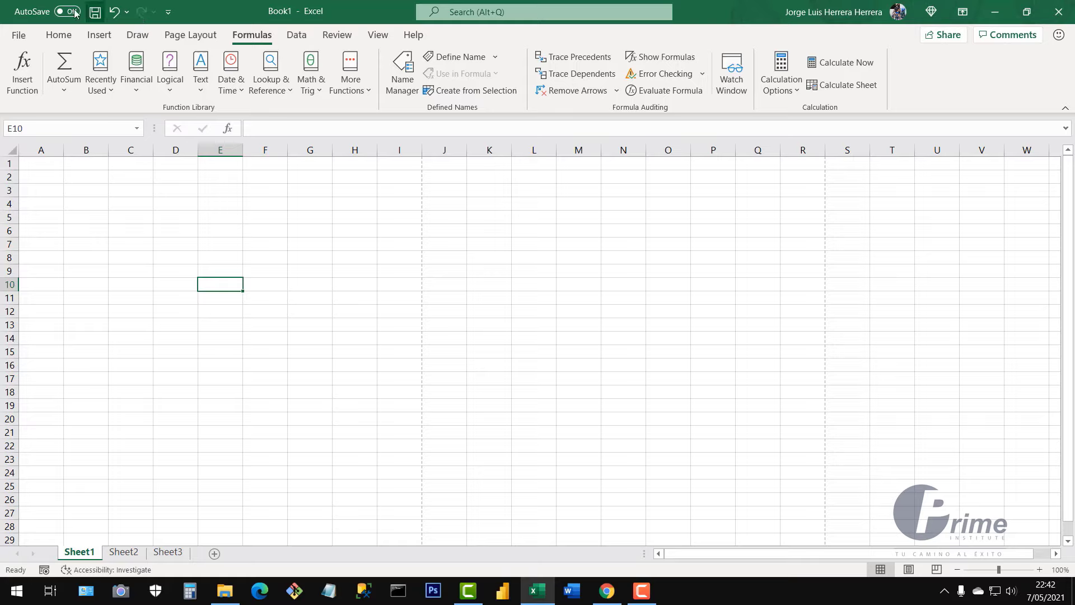
left_click(168, 11)
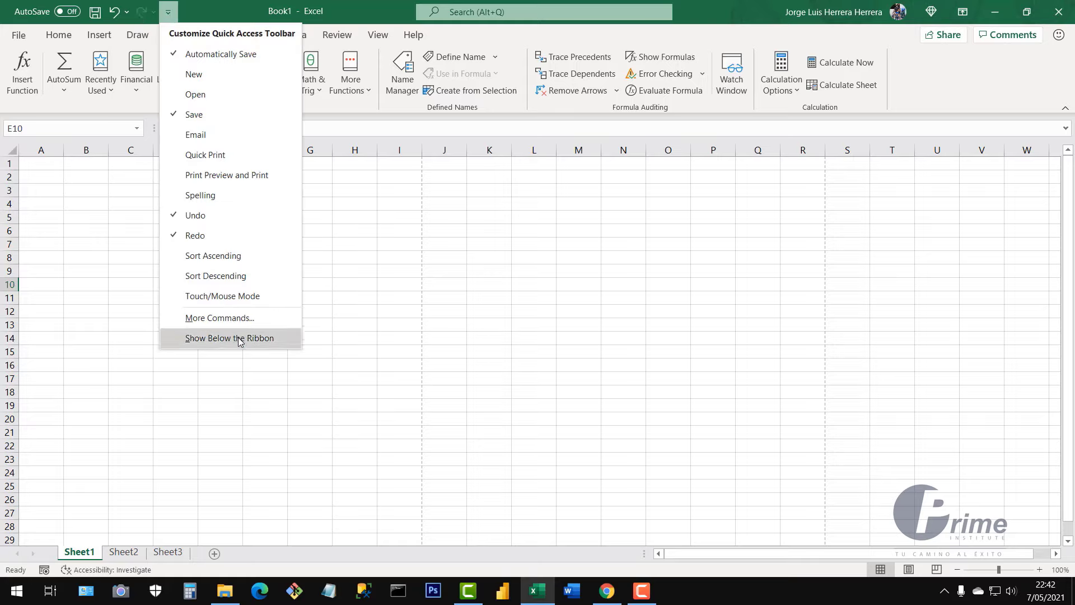
left_click(237, 337)
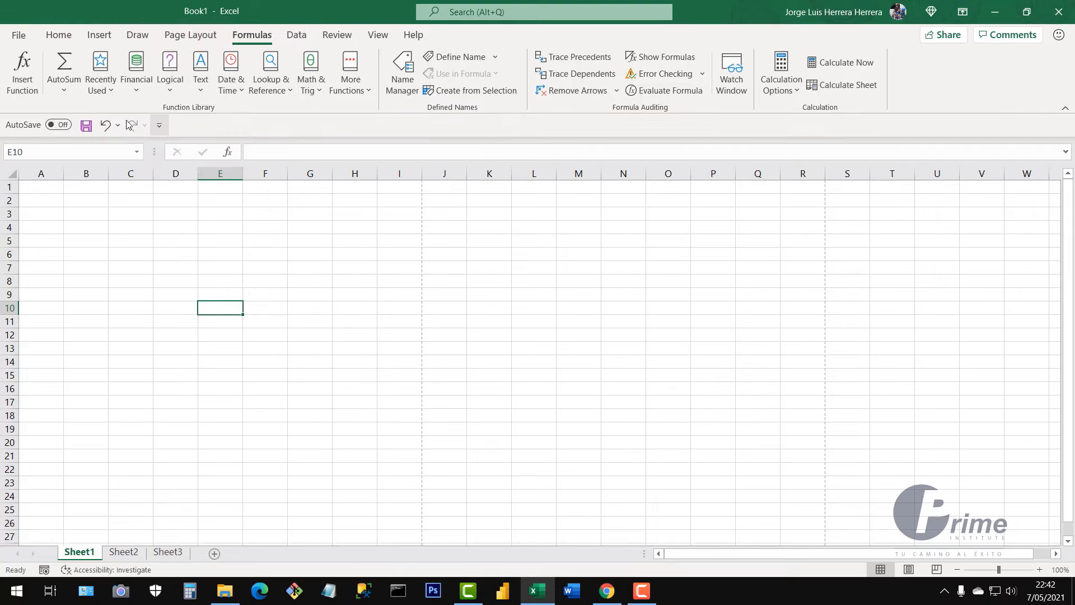
left_click(160, 125)
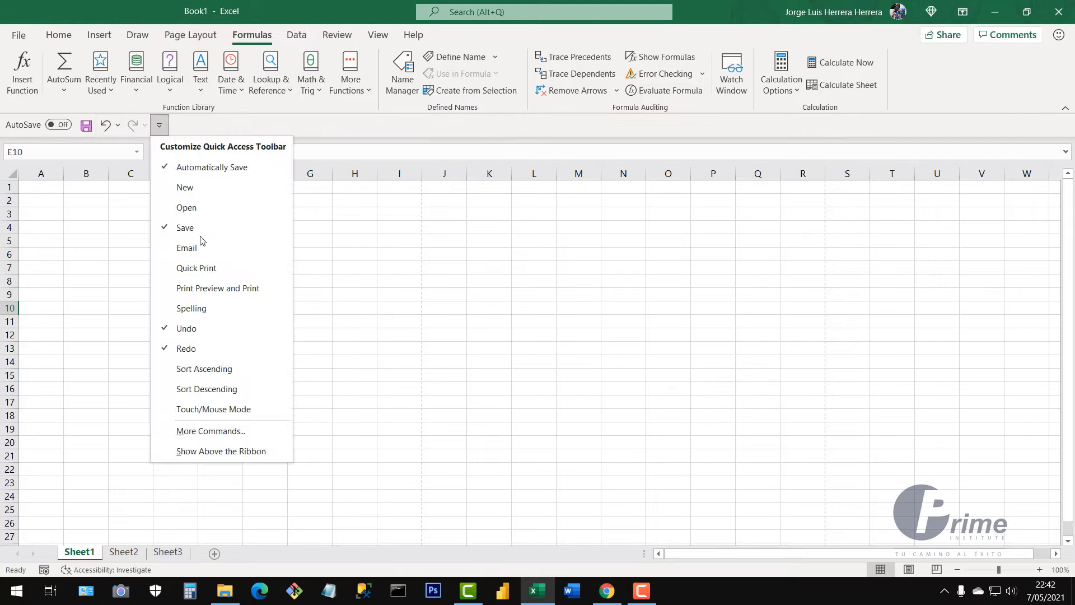
left_click(237, 452)
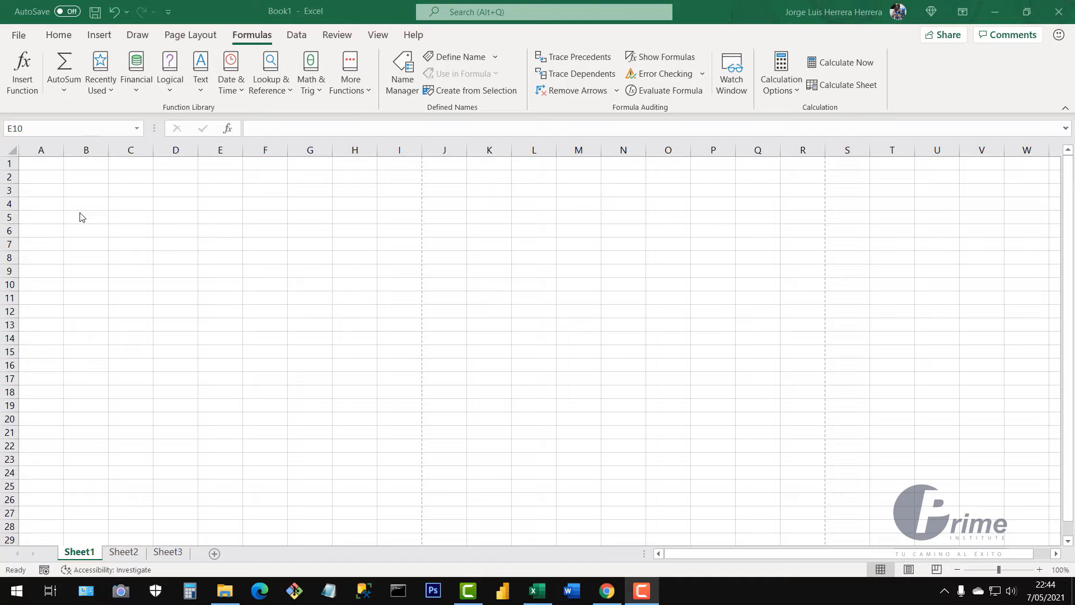
- Select columns A, B, C, D and E one after another, and finish on cell F7
left_click(260, 236)
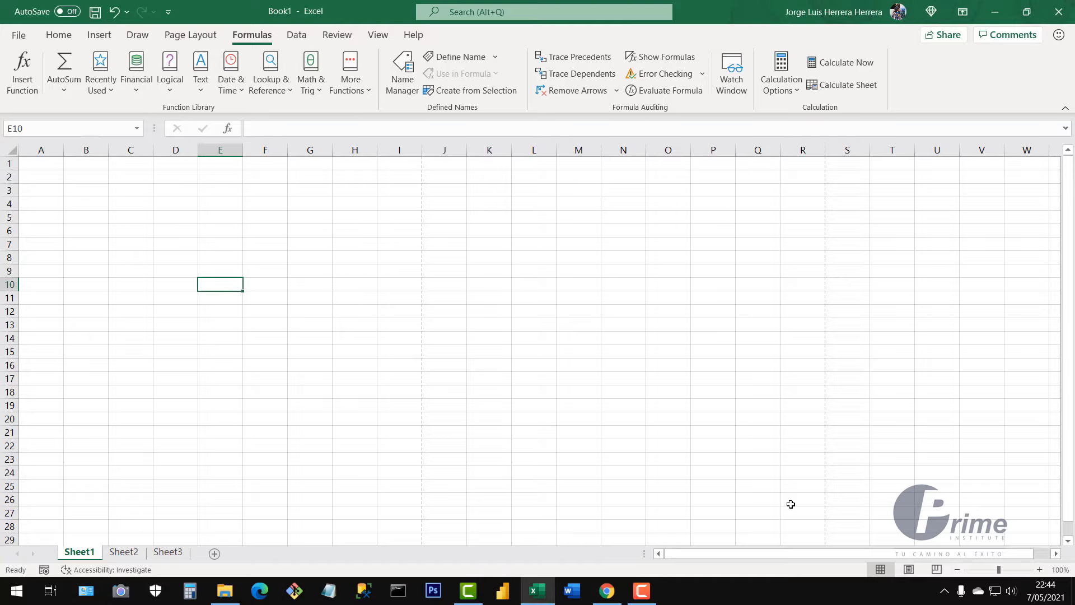
left_click_drag(764, 555, 837, 556)
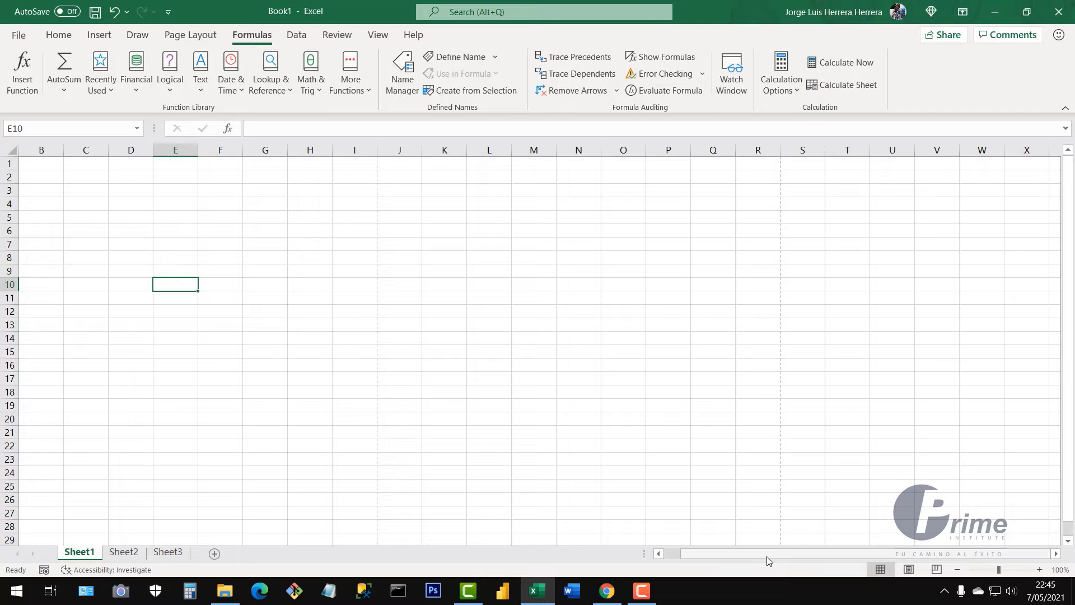
left_click_drag(768, 560, 619, 561)
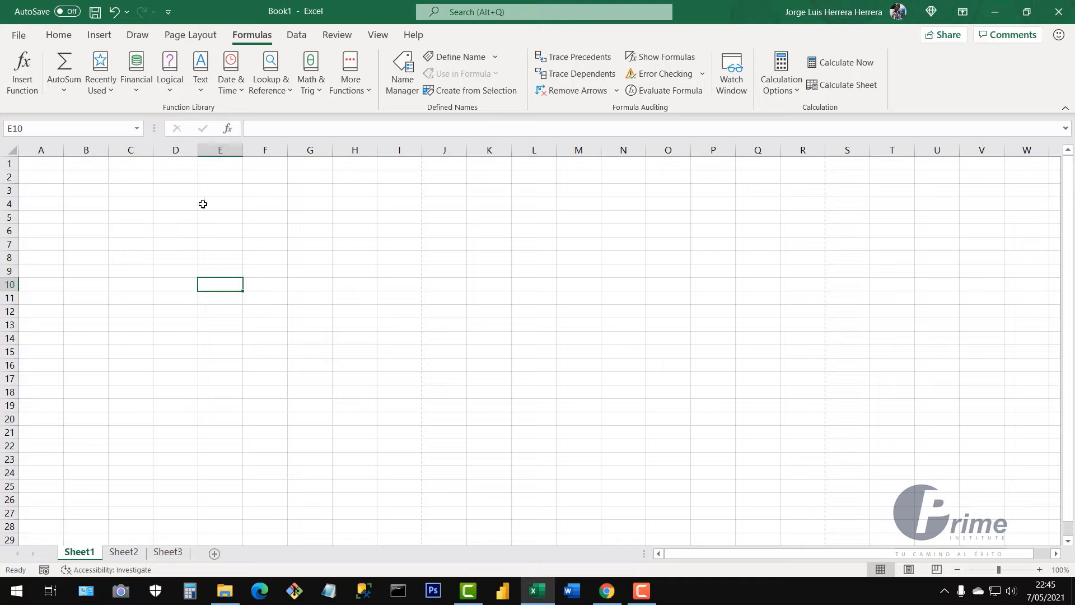
left_click(42, 150)
left_click(83, 151)
left_click(131, 150)
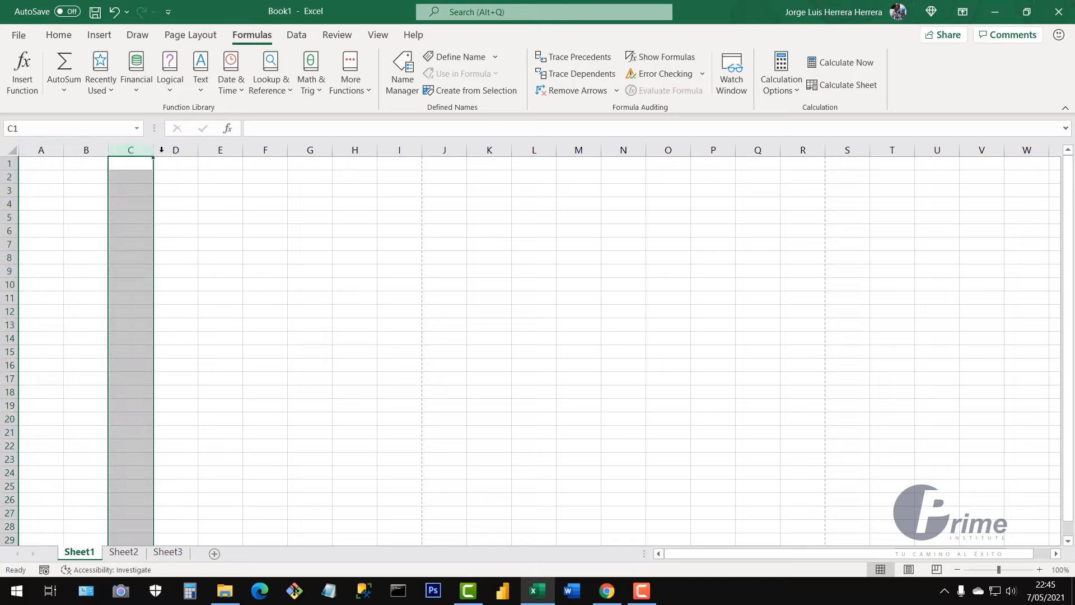
left_click(175, 150)
left_click(222, 150)
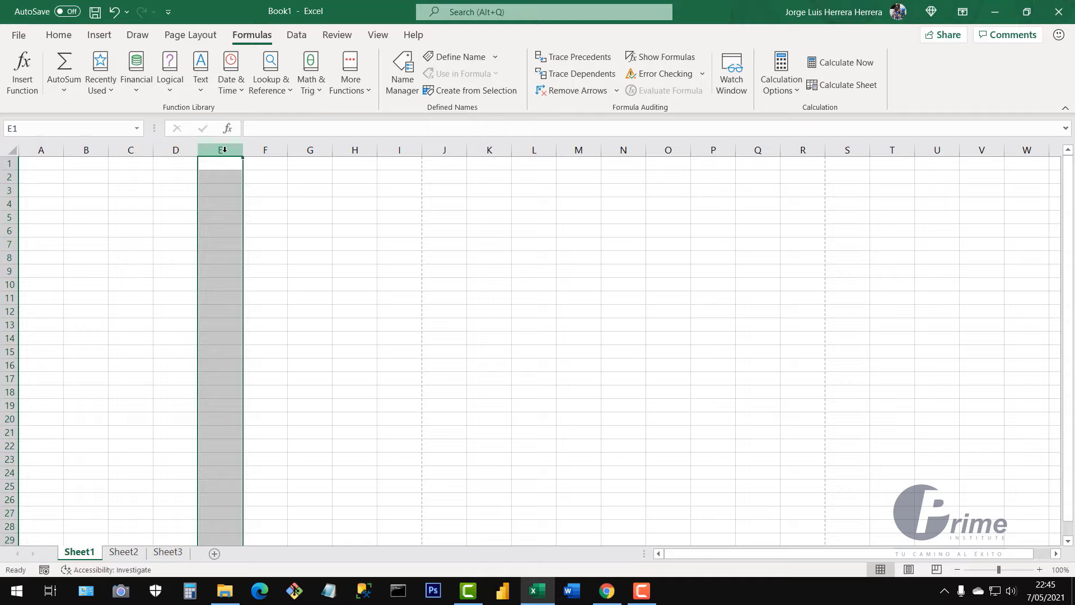
left_click(266, 246)
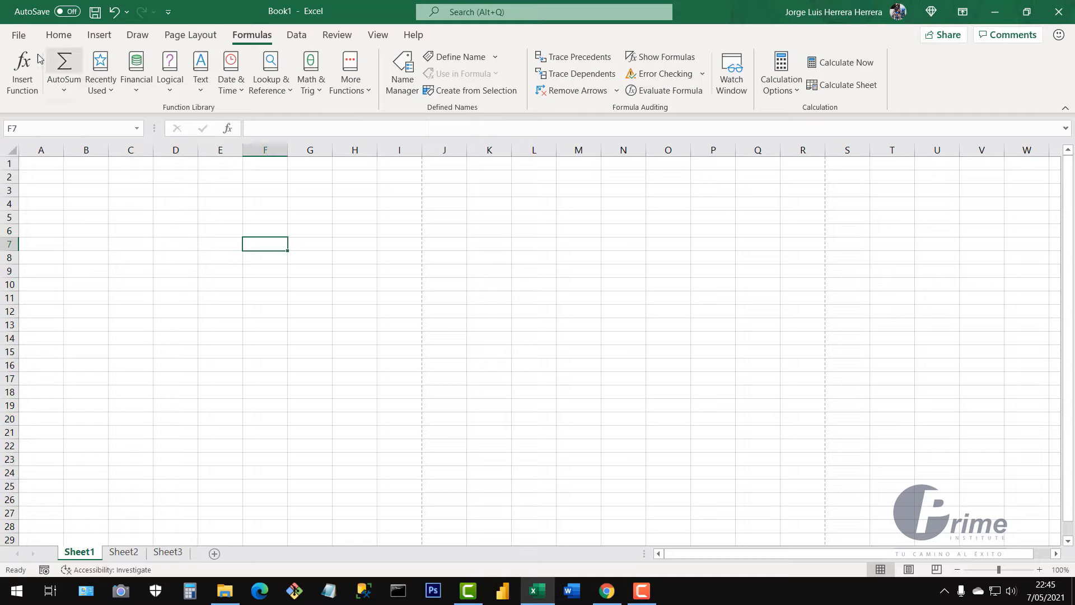
- Enable the R1C1 reference style in the Formulas options so that columns are labelled with numbers
left_click(20, 37)
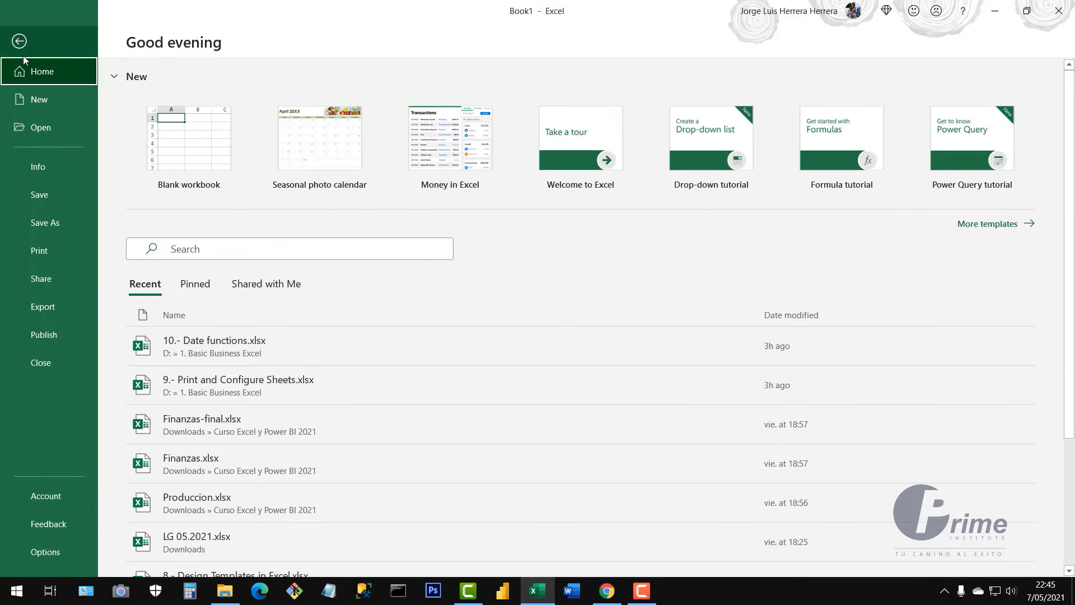
left_click(50, 555)
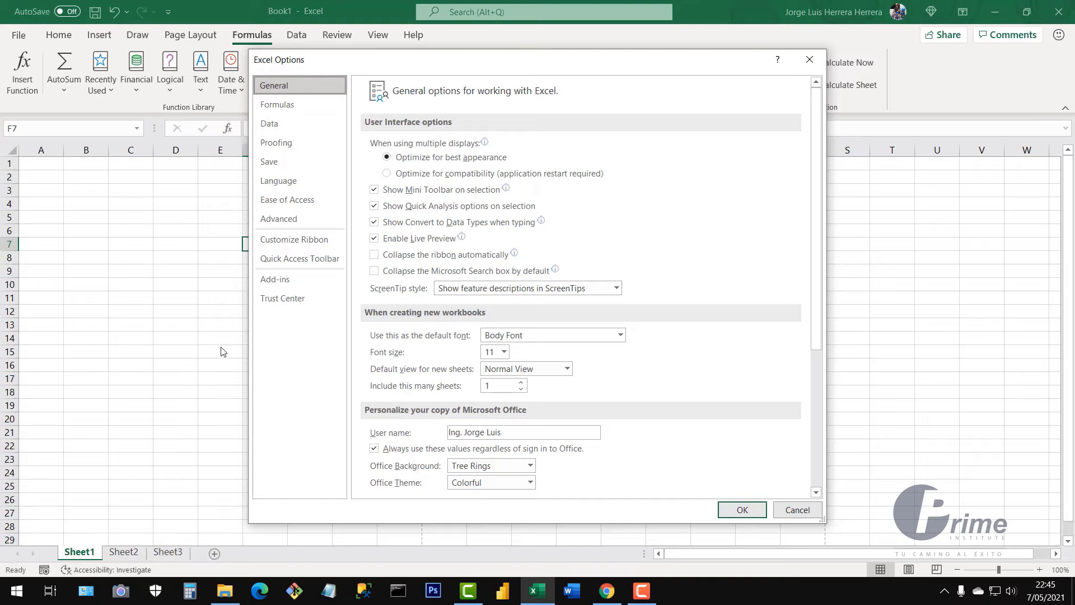
left_click(286, 107)
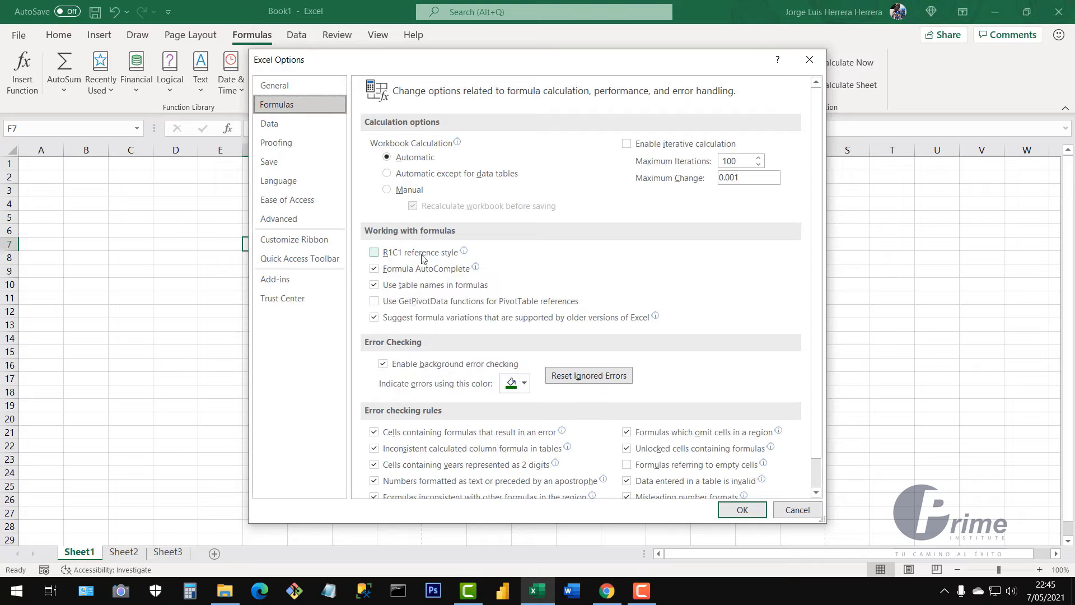
left_click(375, 258)
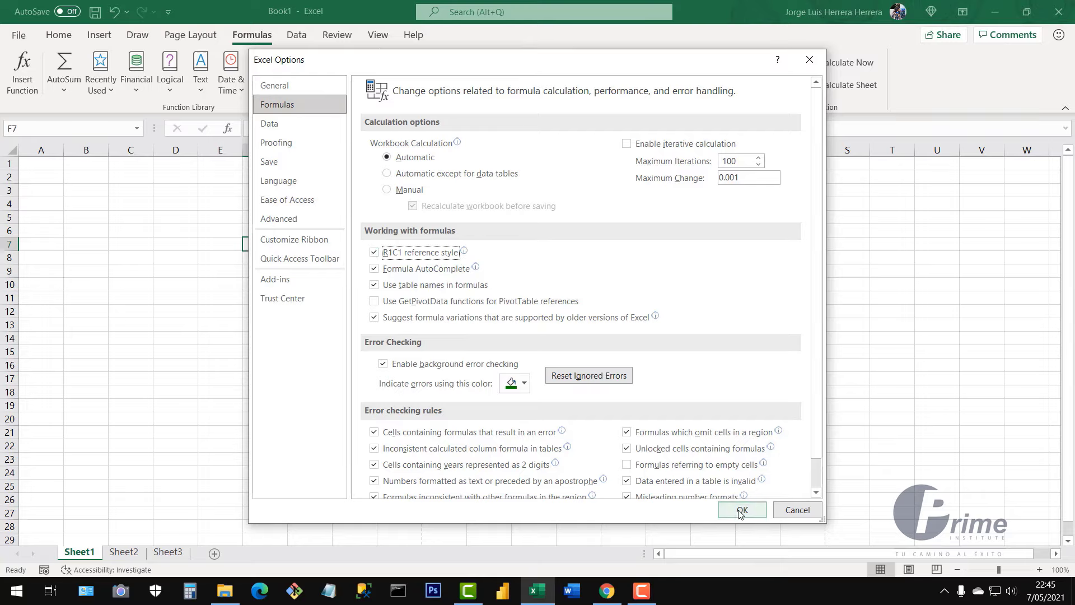
left_click(742, 510)
- Examine the numbered column headings on Sheet1 from column 1 to the last column of the sheet, ending back in column 1
left_click(374, 256)
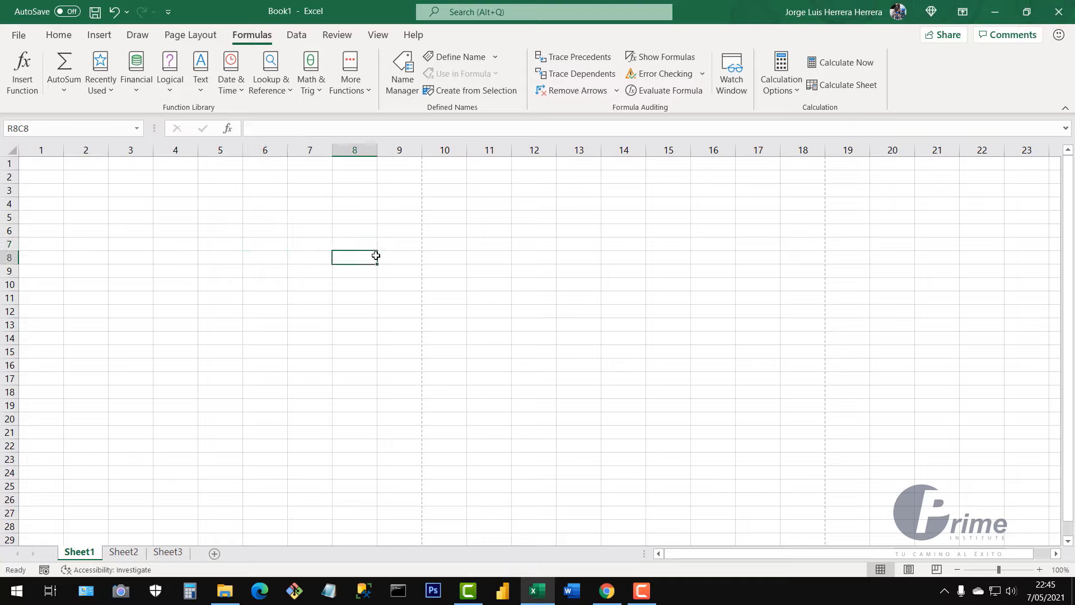
left_click_drag(692, 557, 679, 559)
left_click(40, 150)
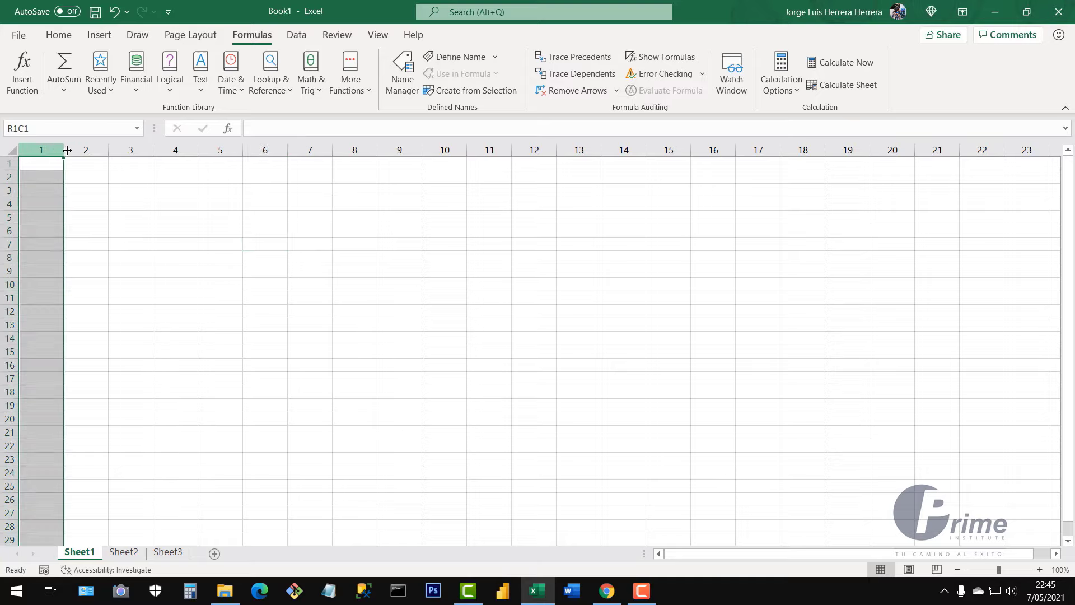
left_click(81, 149)
left_click(129, 150)
left_click(173, 150)
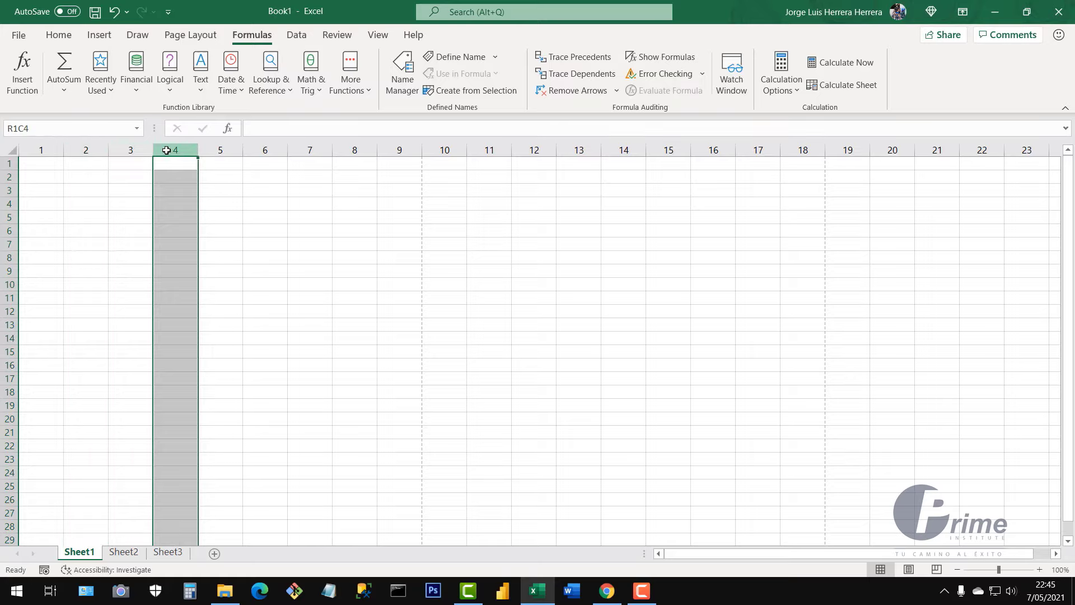
left_click_drag(687, 553, 731, 560)
left_click(115, 228)
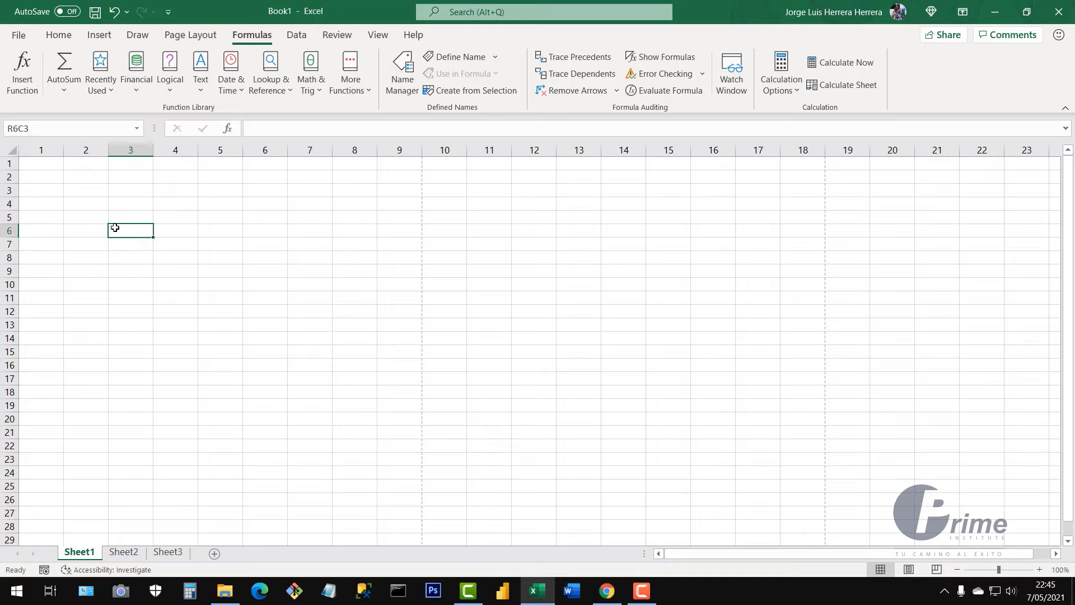
key("ctrl+Right")
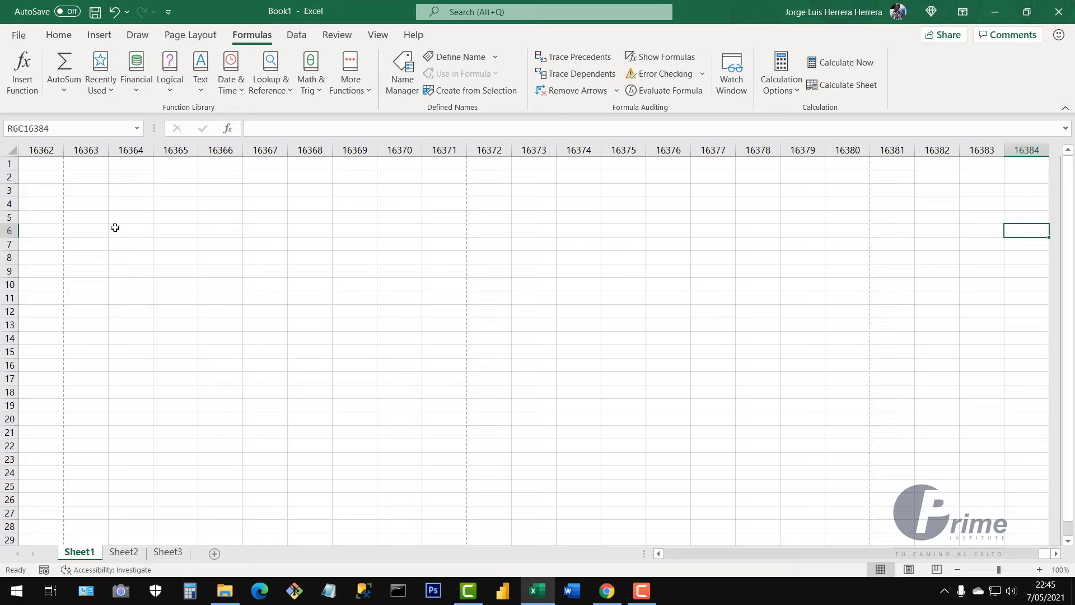
key("Home")
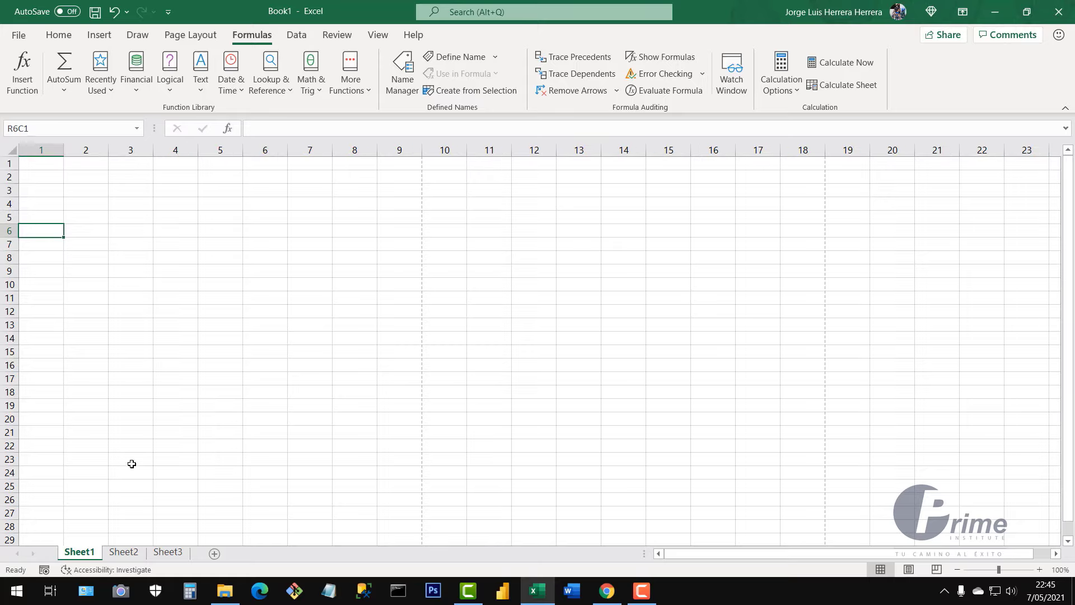
- Check the column headings on Sheet2 and Sheet3, and return to Sheet1
left_click(124, 552)
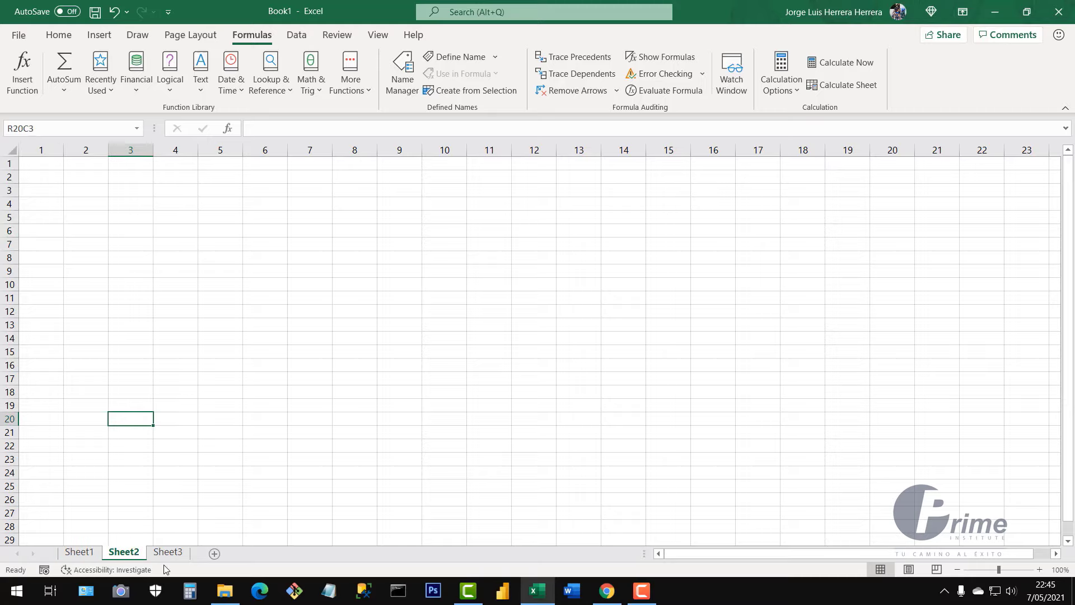
left_click(178, 555)
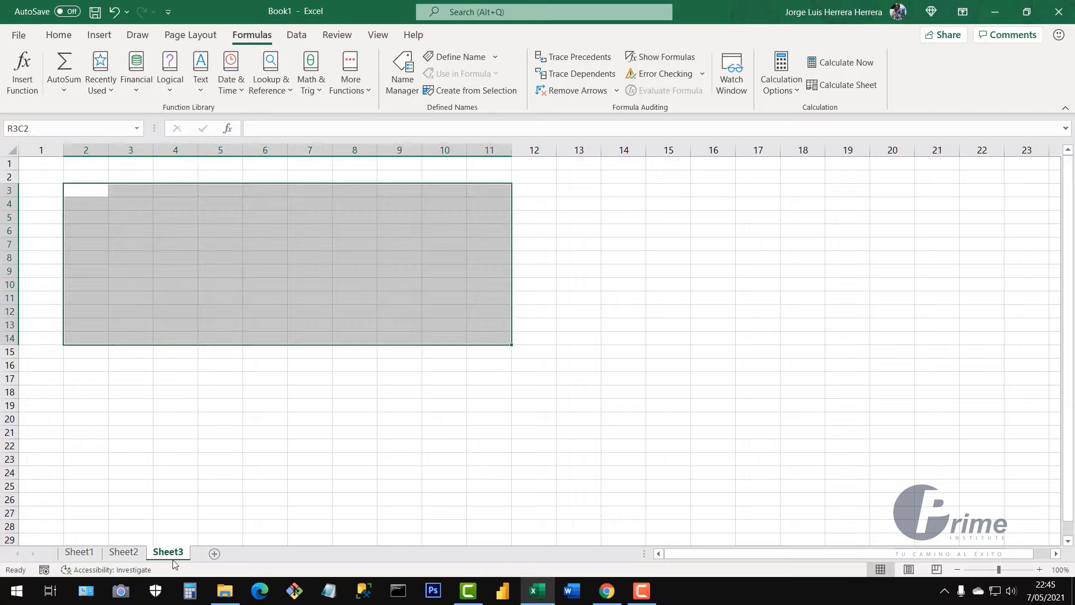
left_click_drag(200, 433, 196, 432)
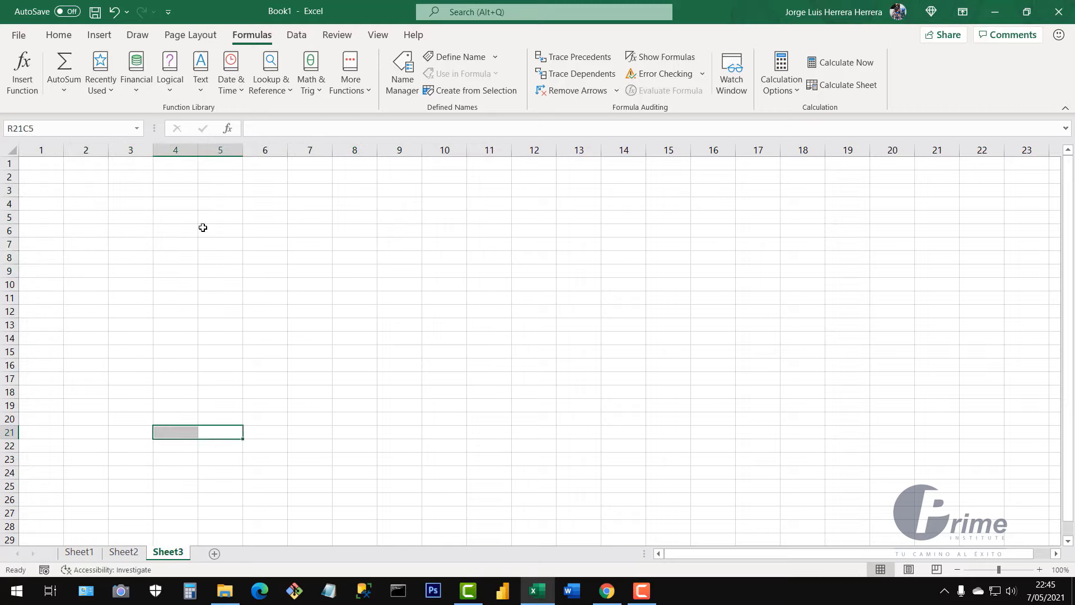
left_click(124, 552)
left_click(79, 551)
left_click(247, 320)
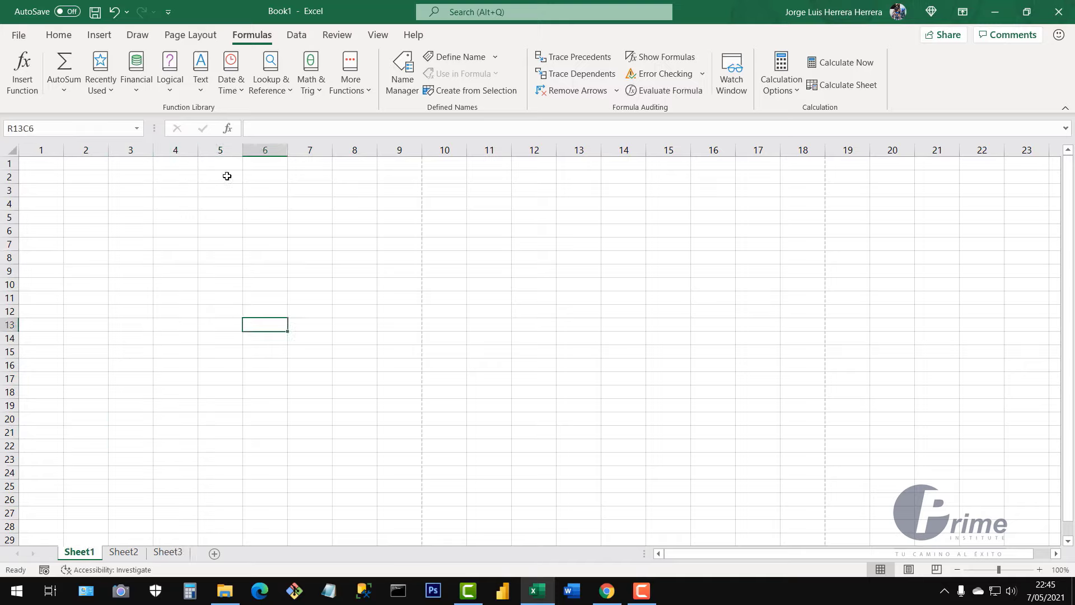
left_click(349, 268)
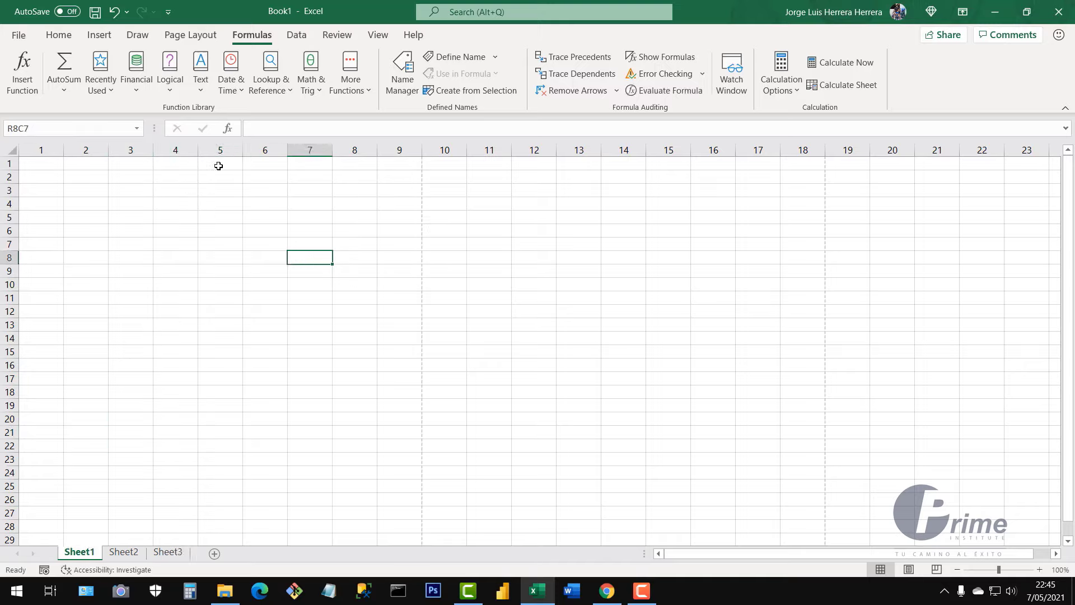
- Disable the R1C1 reference style in the Formulas options to restore lettered column headings
left_click(20, 39)
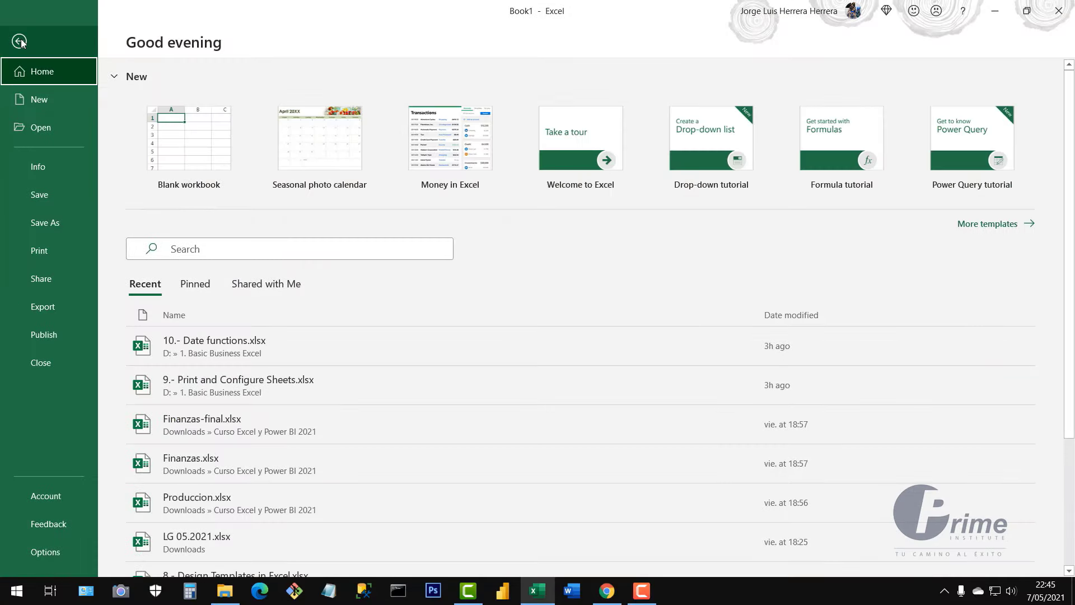
left_click(52, 554)
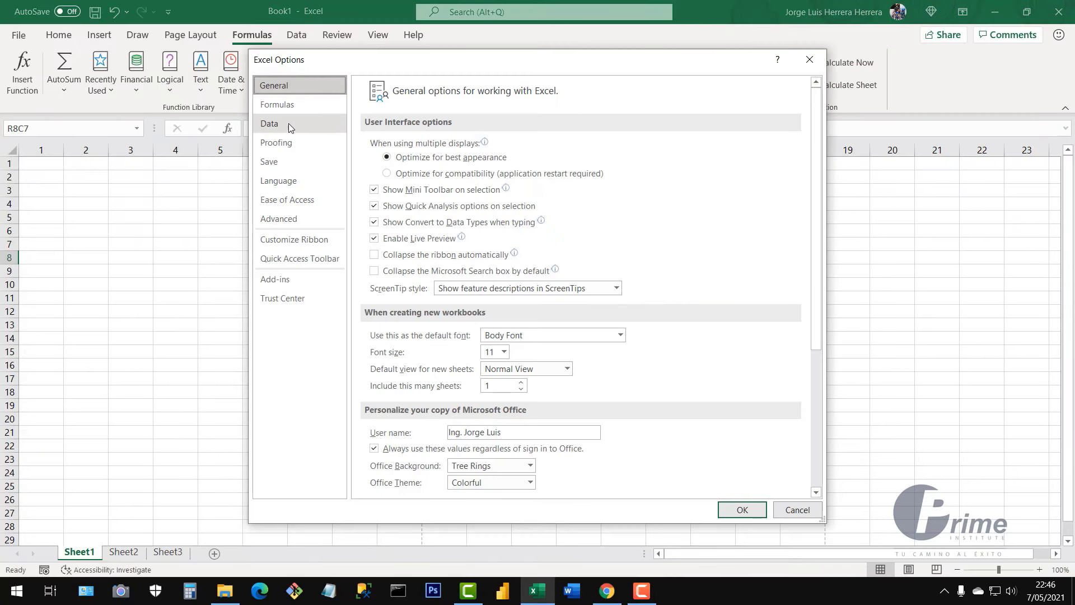
left_click(286, 106)
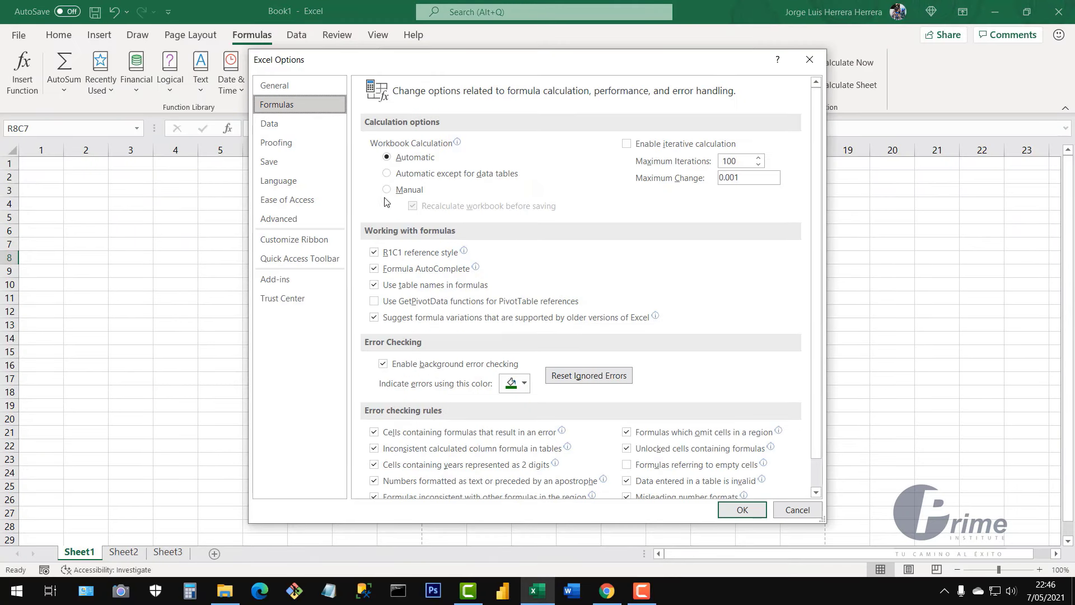
left_click(374, 254)
left_click(747, 509)
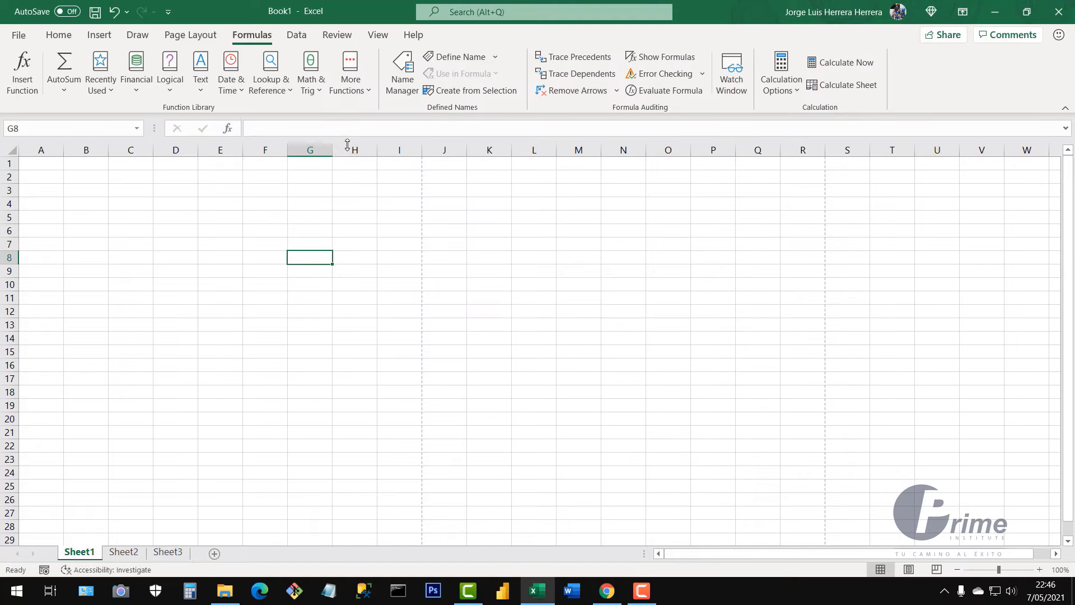
- Examine the lettered column headings and the cell references of several individual cells and columns on Sheet1
left_click(365, 248)
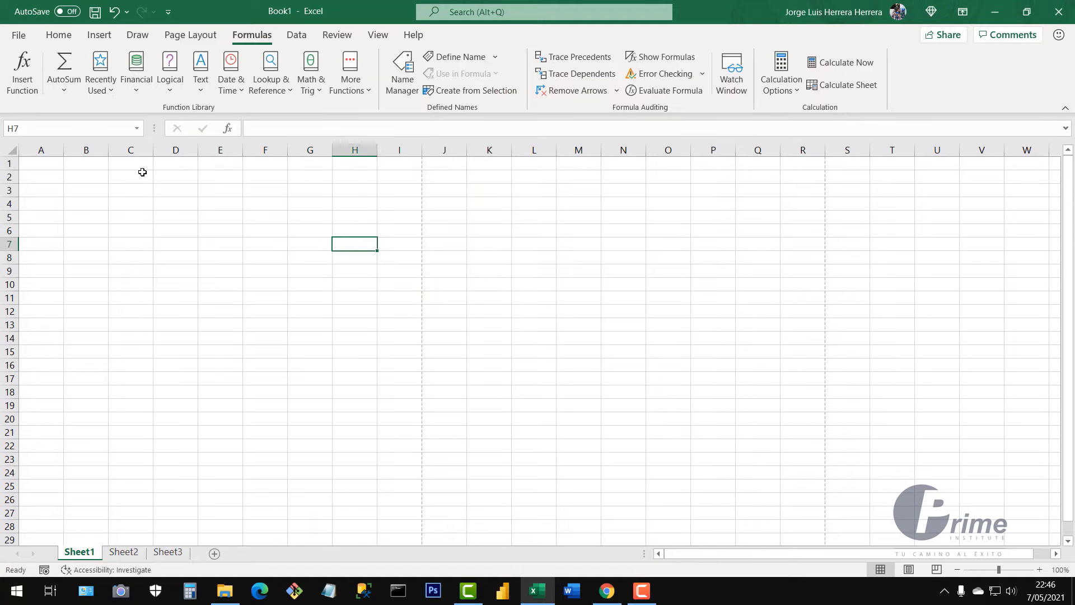
left_click(305, 253)
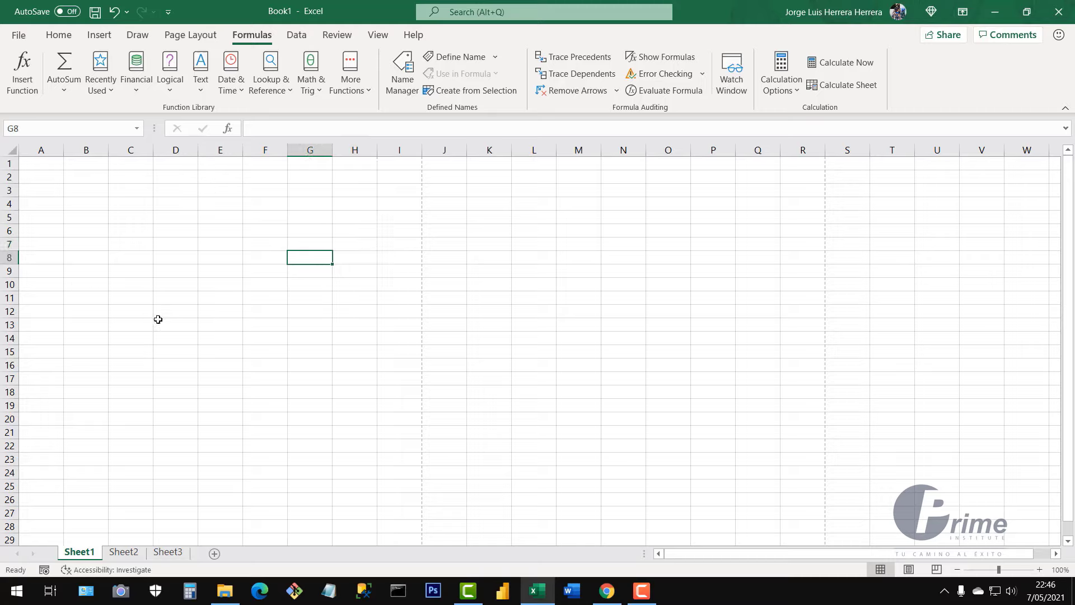
left_click(296, 228)
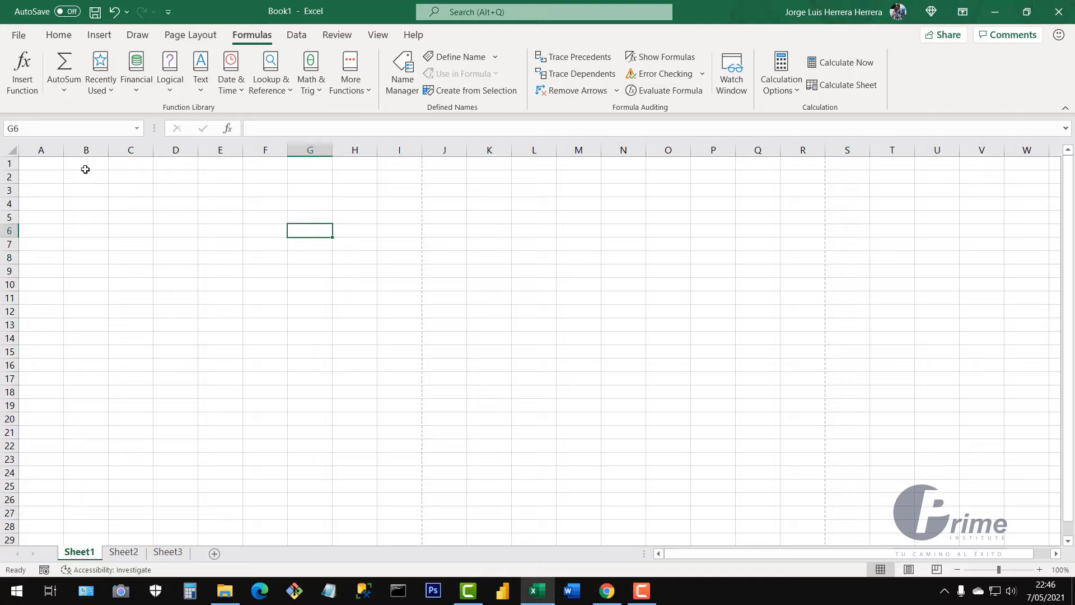
left_click(51, 165)
left_click(88, 166)
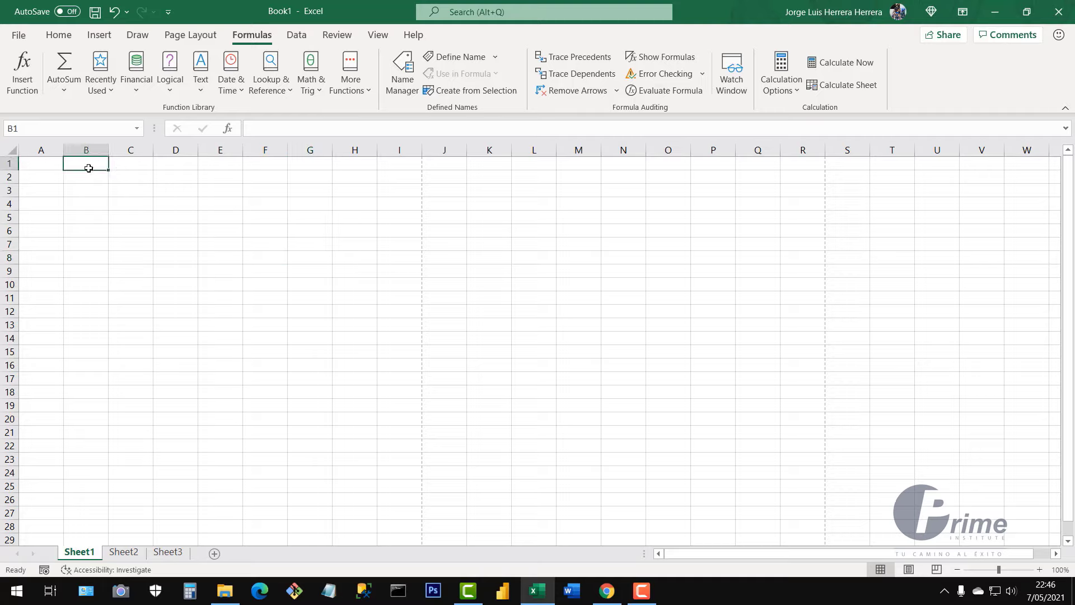
left_click(88, 246)
left_click(262, 312)
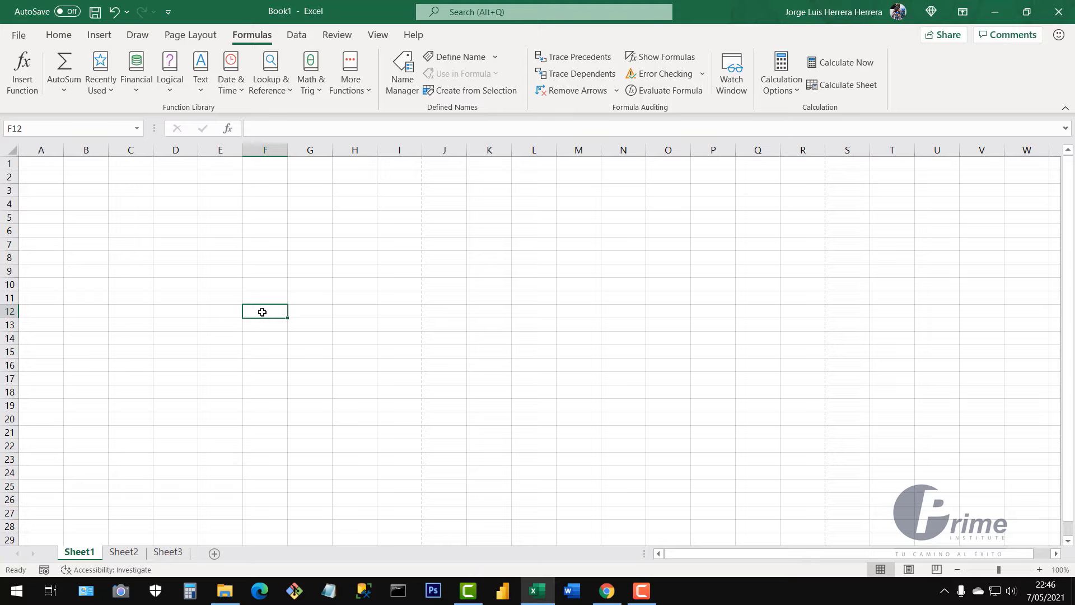
left_click(330, 212)
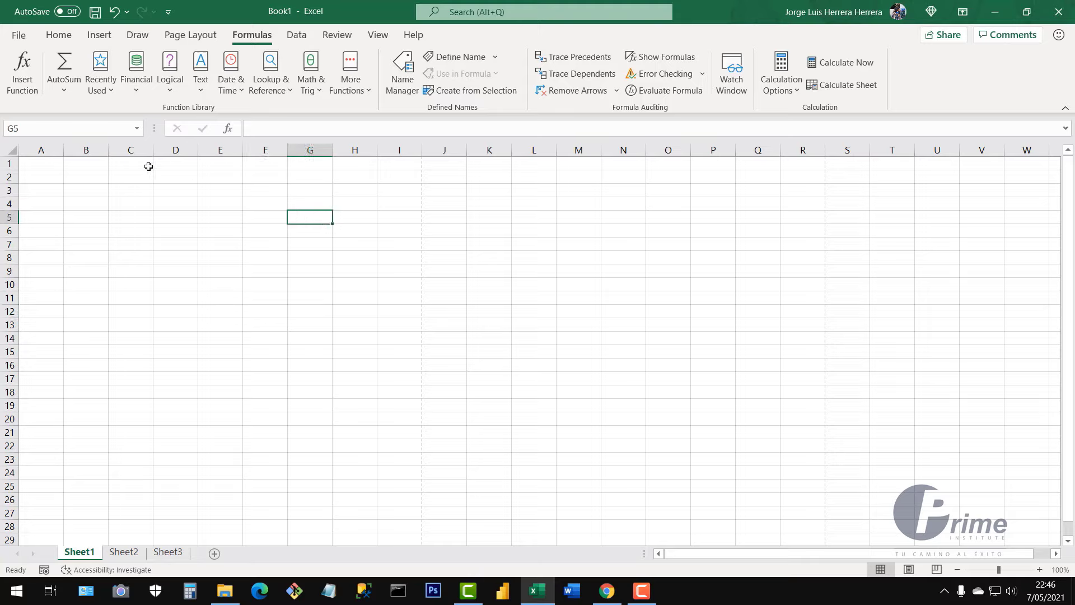
left_click(105, 150)
left_click(149, 150)
left_click(191, 149)
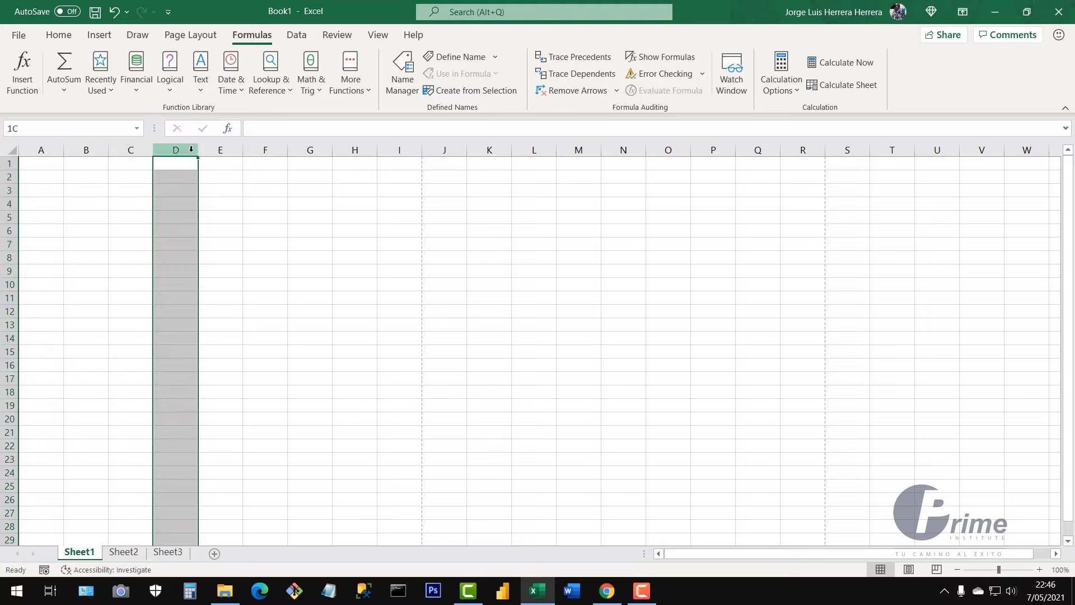
left_click(254, 150)
left_click(344, 242)
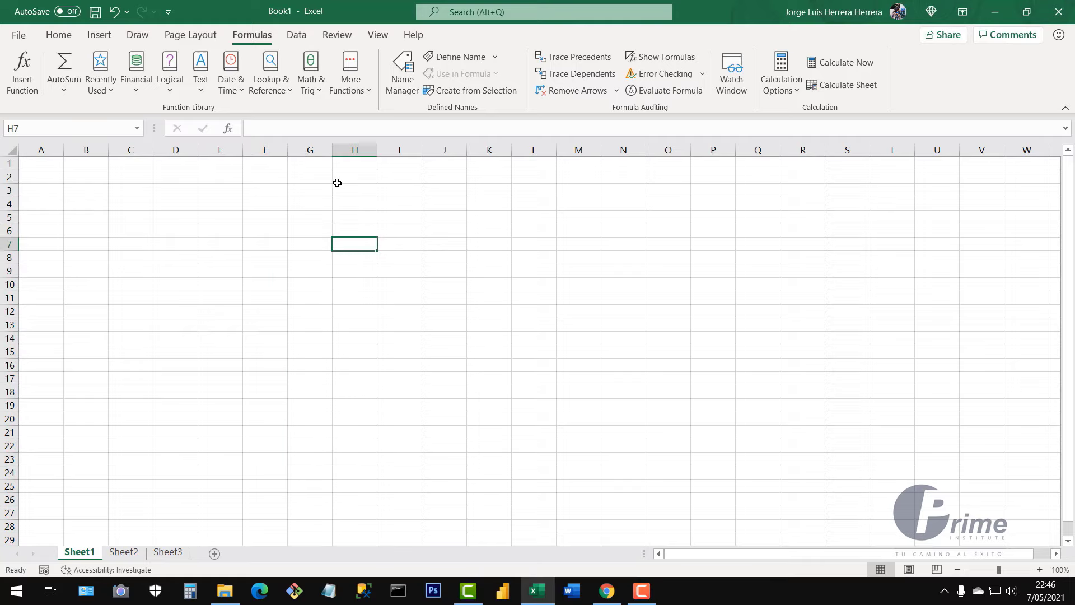
- Select sample cell ranges on Sheet1, including D8:K16, H5:K18 and D8:M20, finishing with F6:M15
left_click(54, 37)
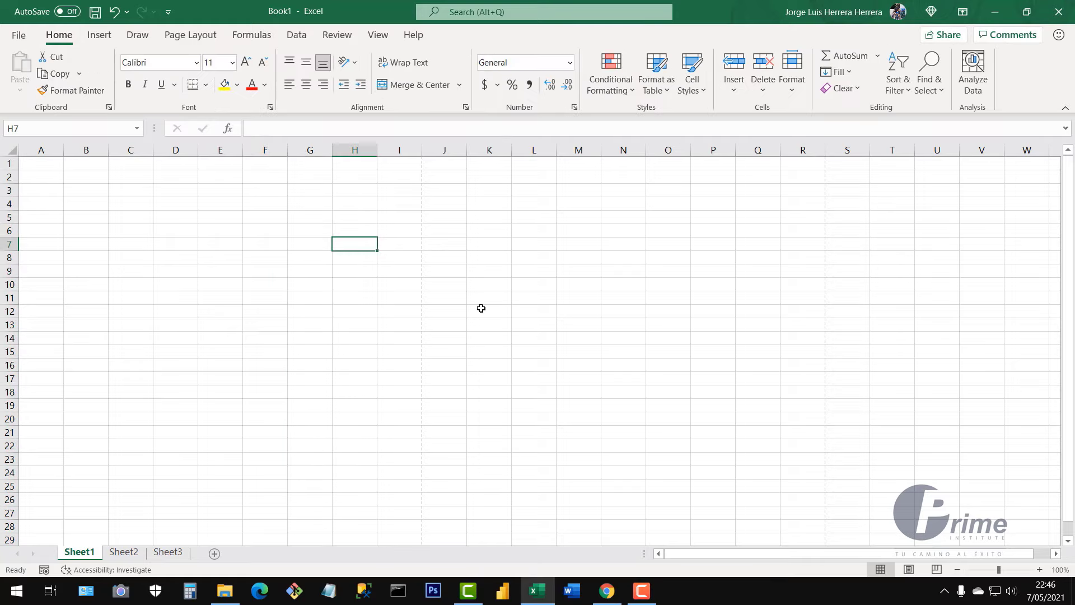
left_click_drag(175, 257, 482, 367)
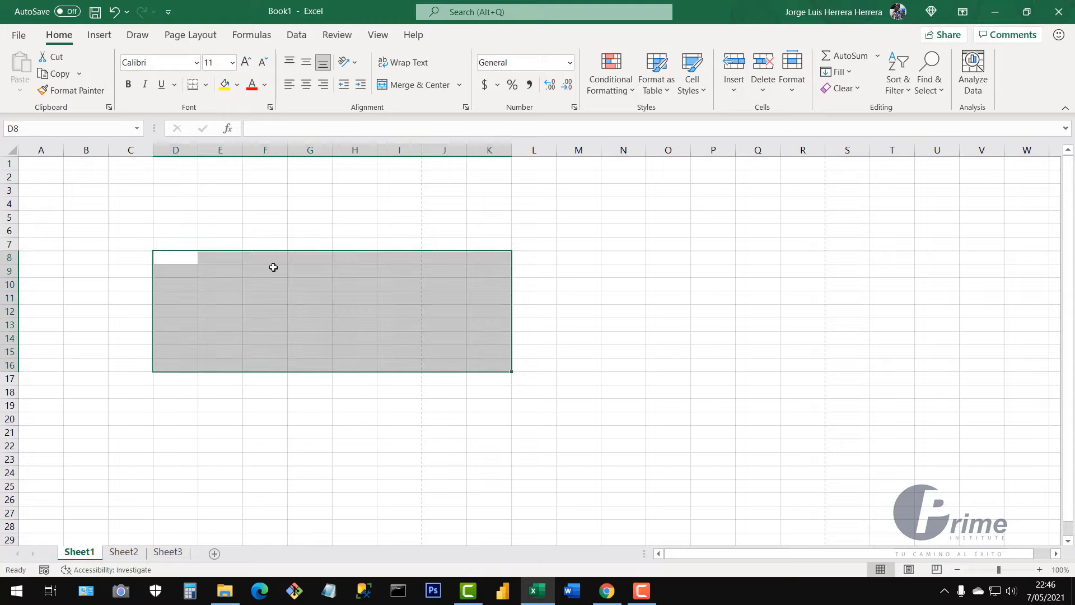
left_click_drag(196, 220, 524, 382)
left_click(709, 260)
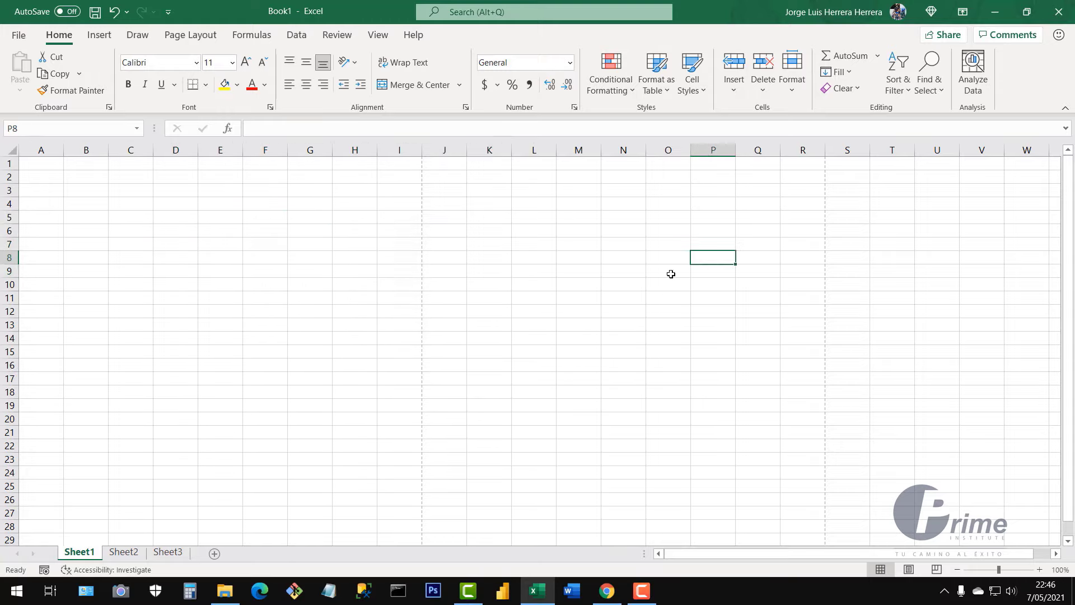
left_click_drag(355, 218, 491, 386)
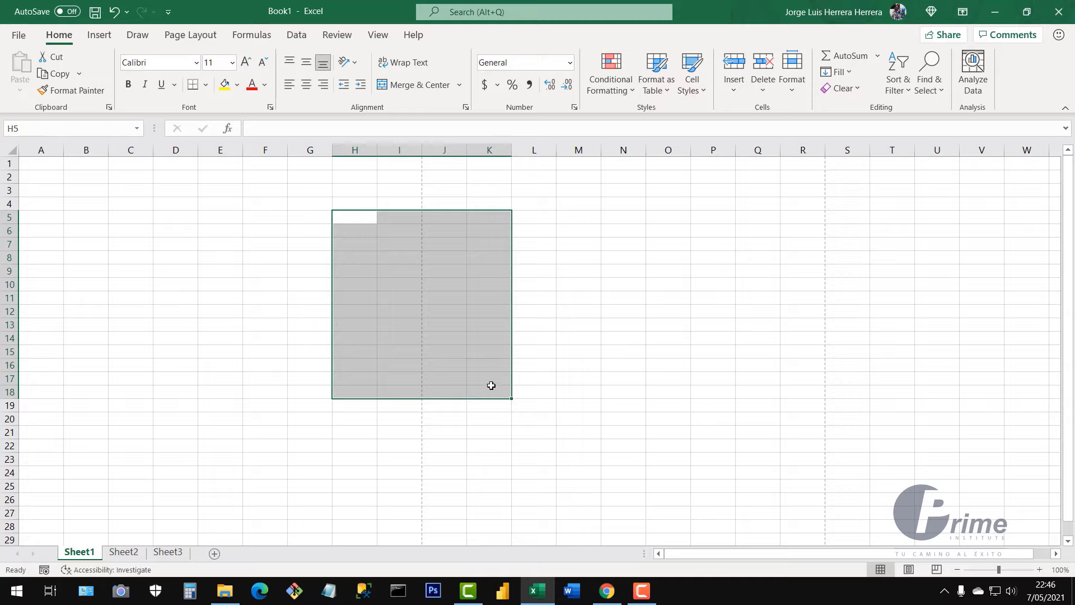
left_click(397, 281)
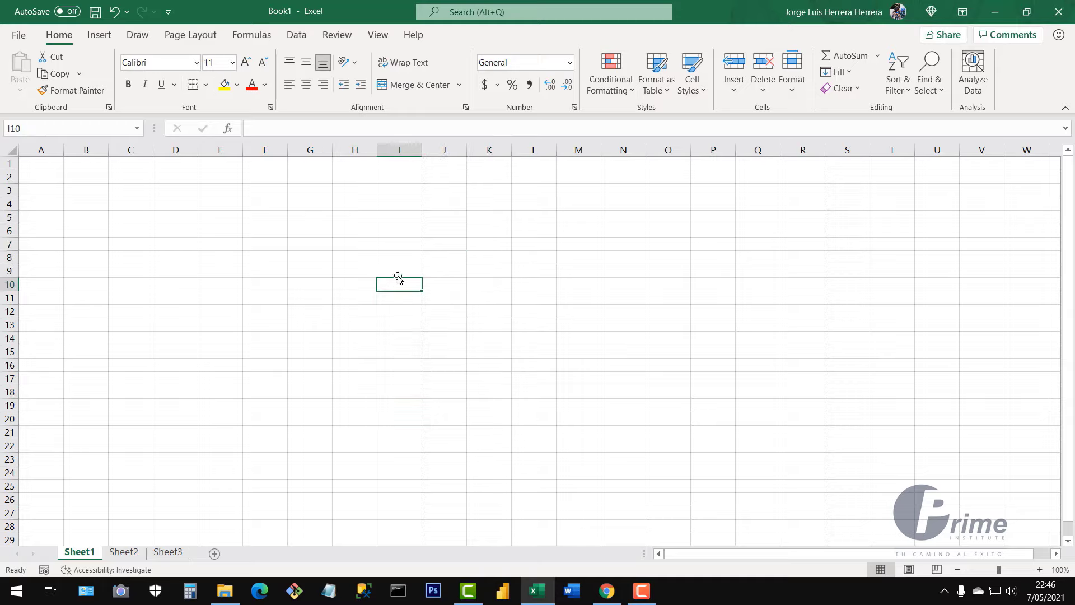
left_click_drag(219, 230, 577, 391)
left_click(200, 281)
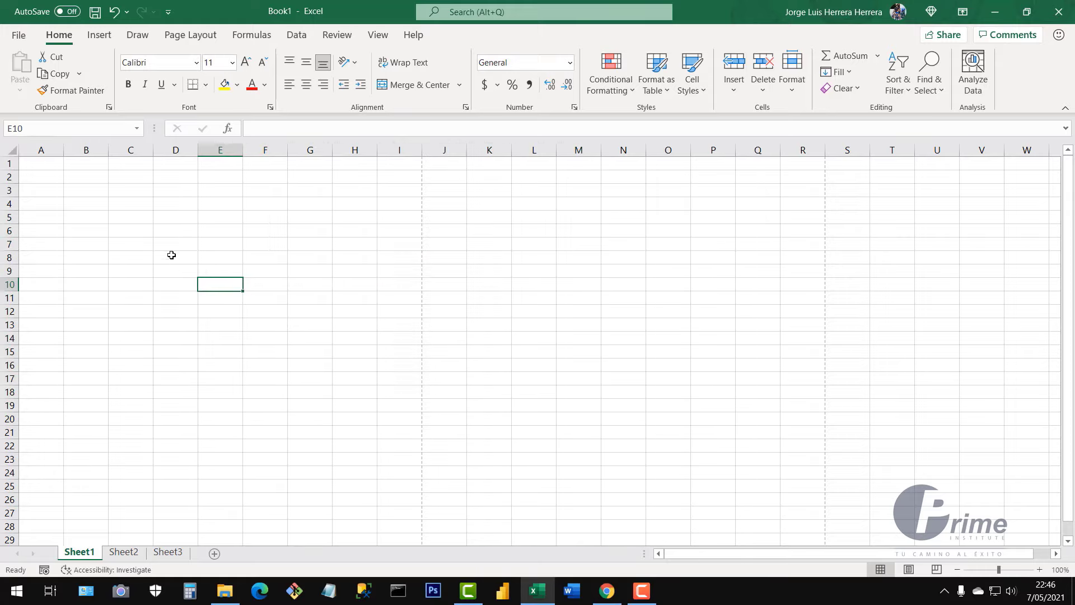
left_click_drag(170, 255, 566, 408)
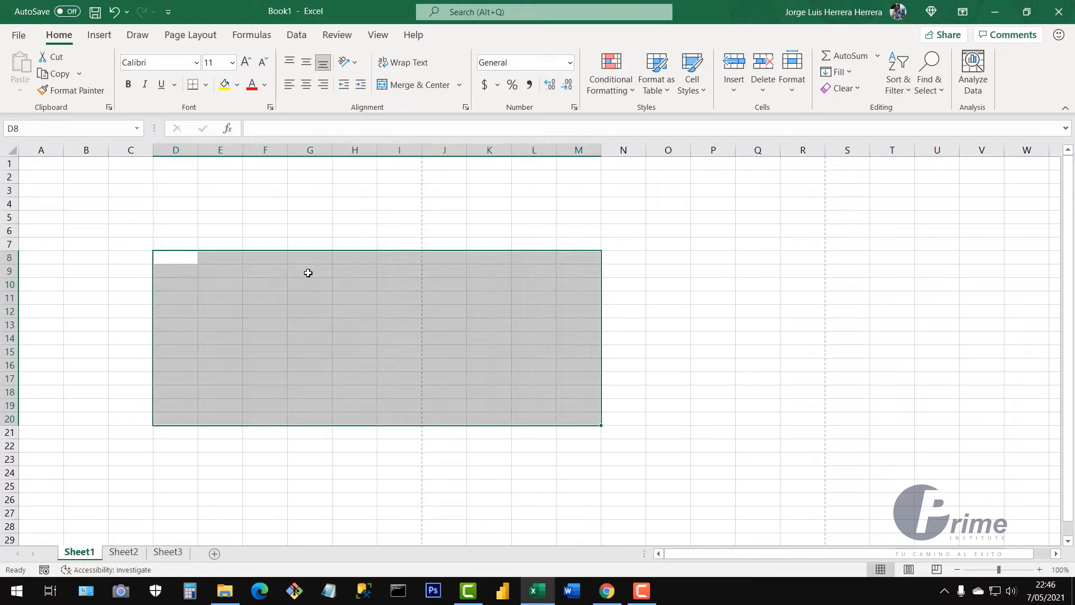
left_click_drag(277, 229, 585, 351)
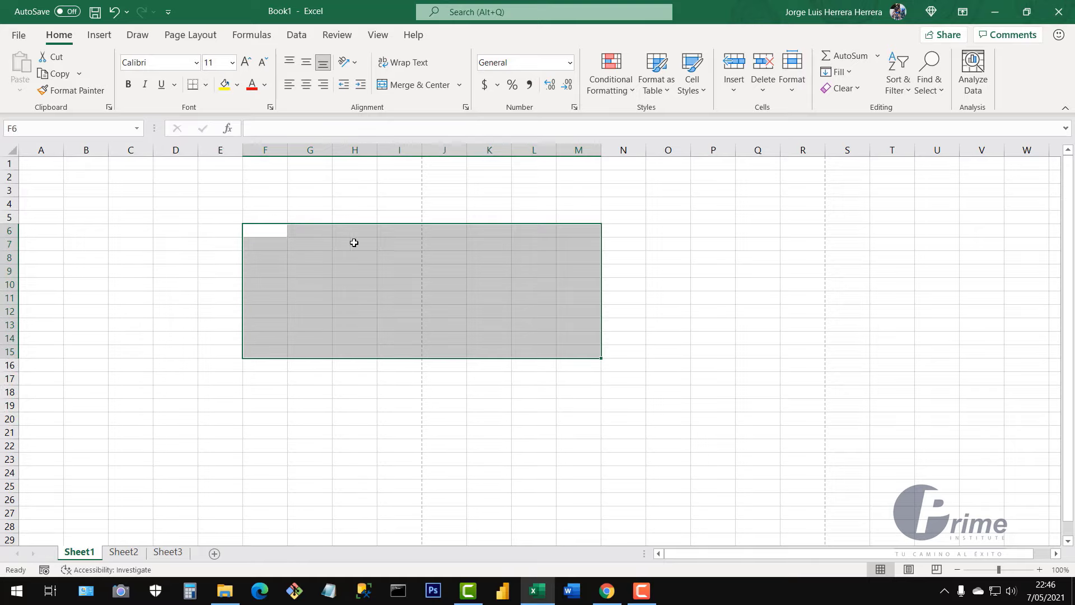
- Check the print preview of the empty Sheet1 and return to the worksheet
left_click_drag(164, 239, 603, 408)
left_click(326, 321)
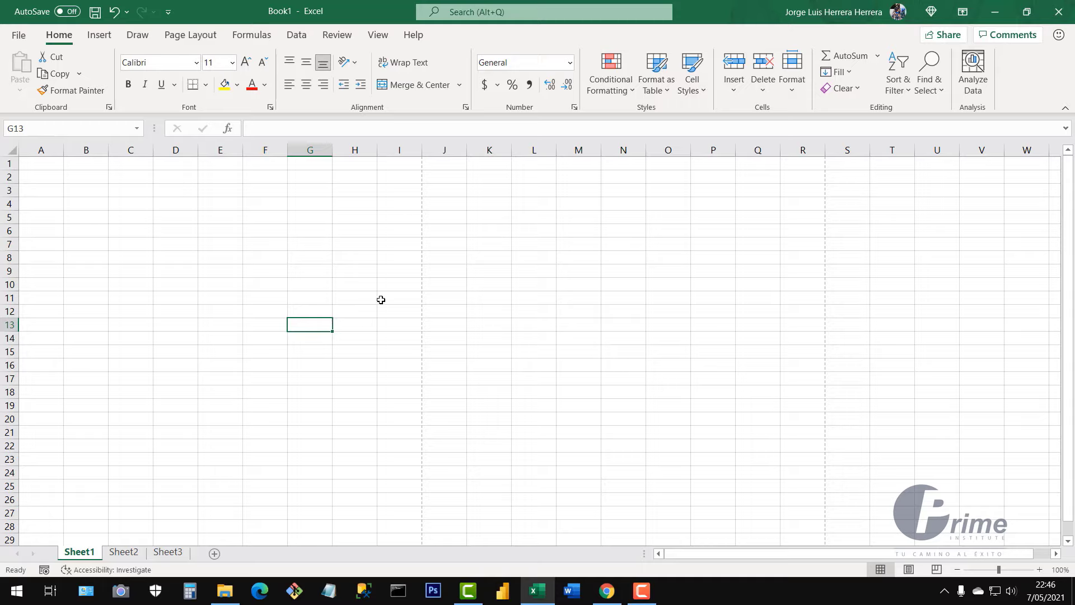
left_click(421, 325)
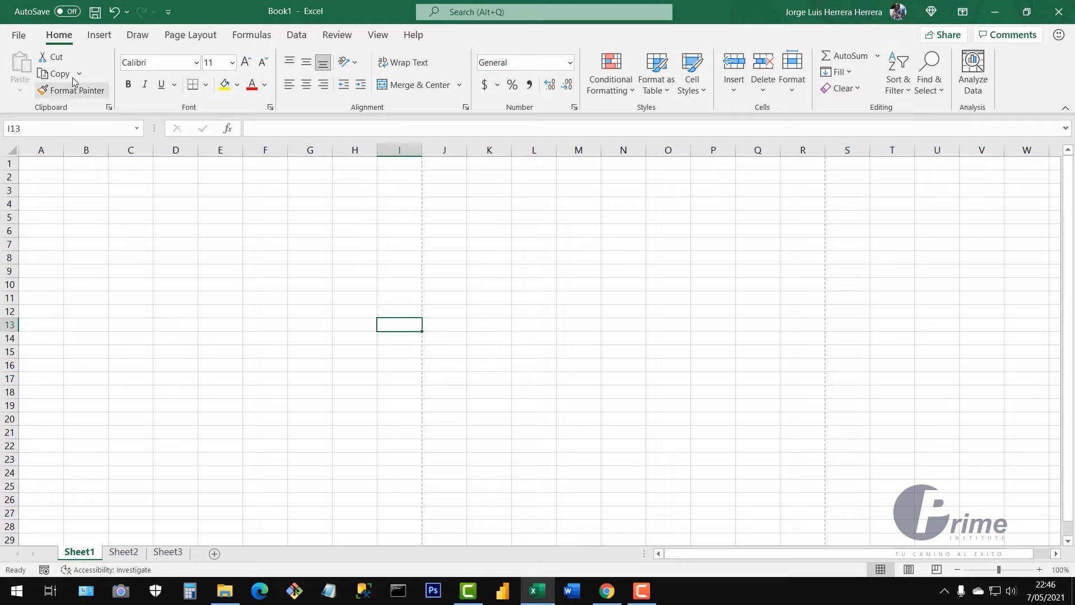
left_click(19, 38)
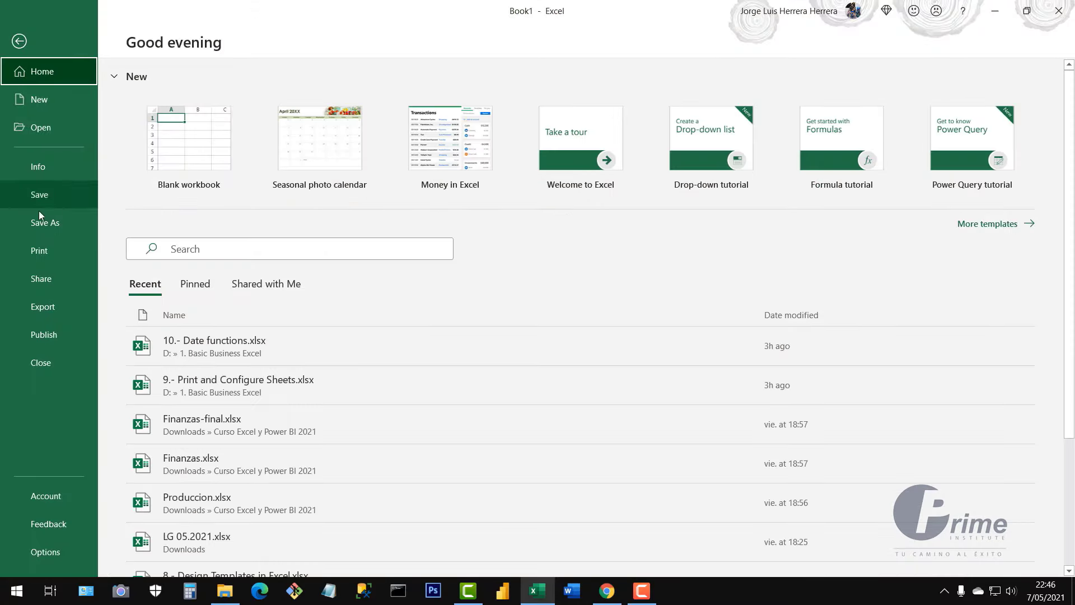
left_click(42, 250)
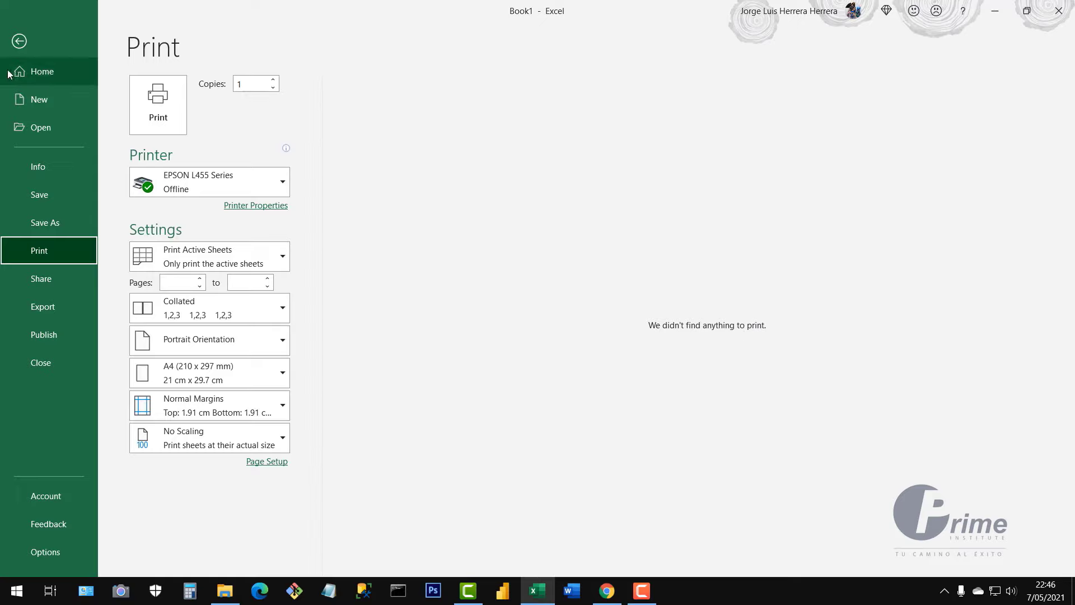
left_click(18, 40)
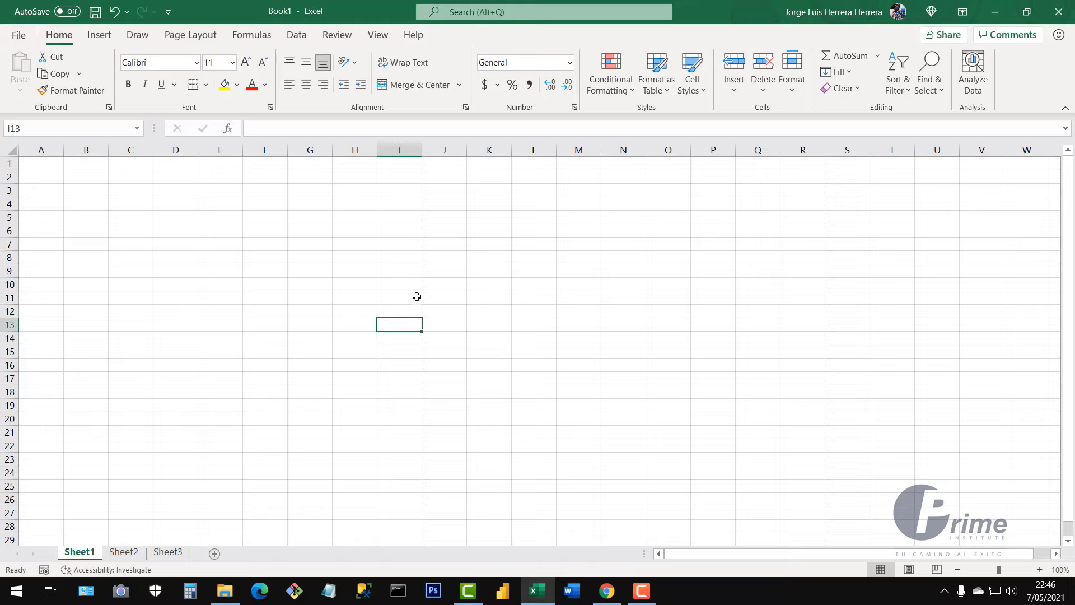
- Enter the heading "data" in D3 and the values 34, 342, 34, 123 and 4534 in D4:D8
left_click(169, 194)
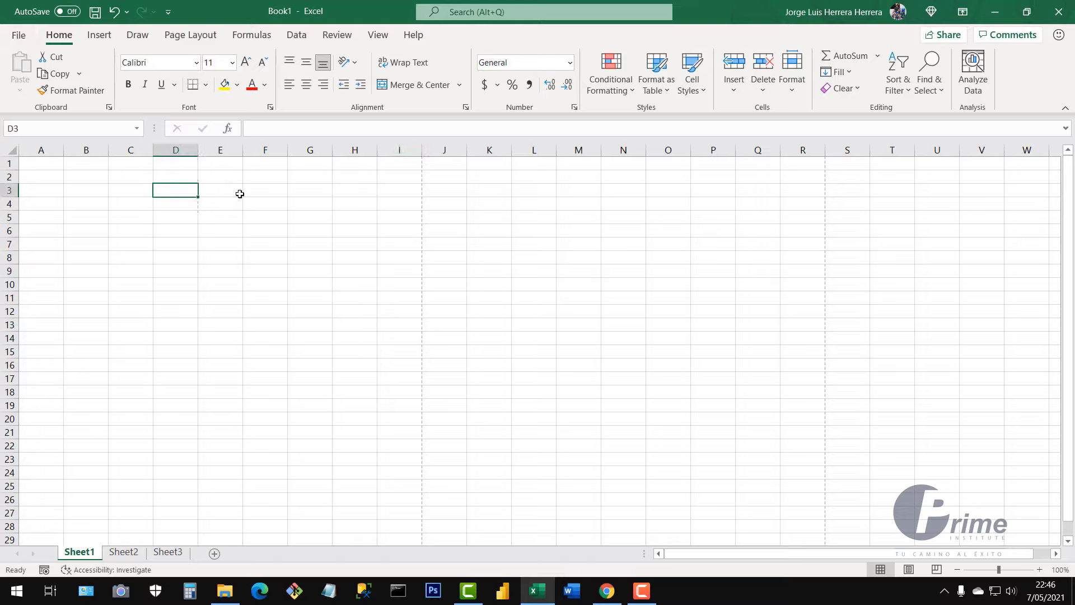
type("data")
key("Return")
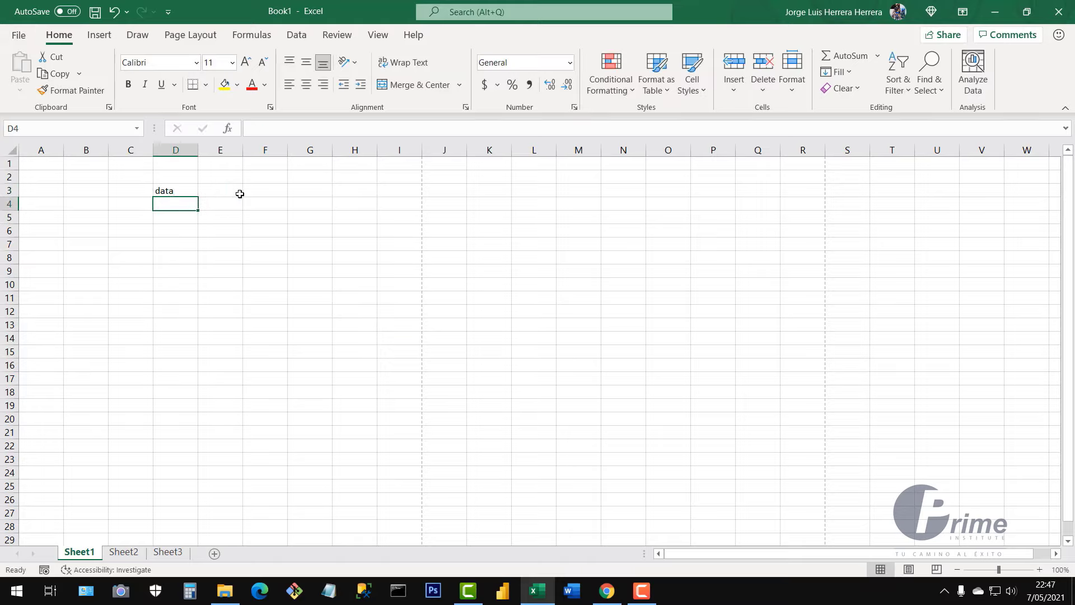
type("34")
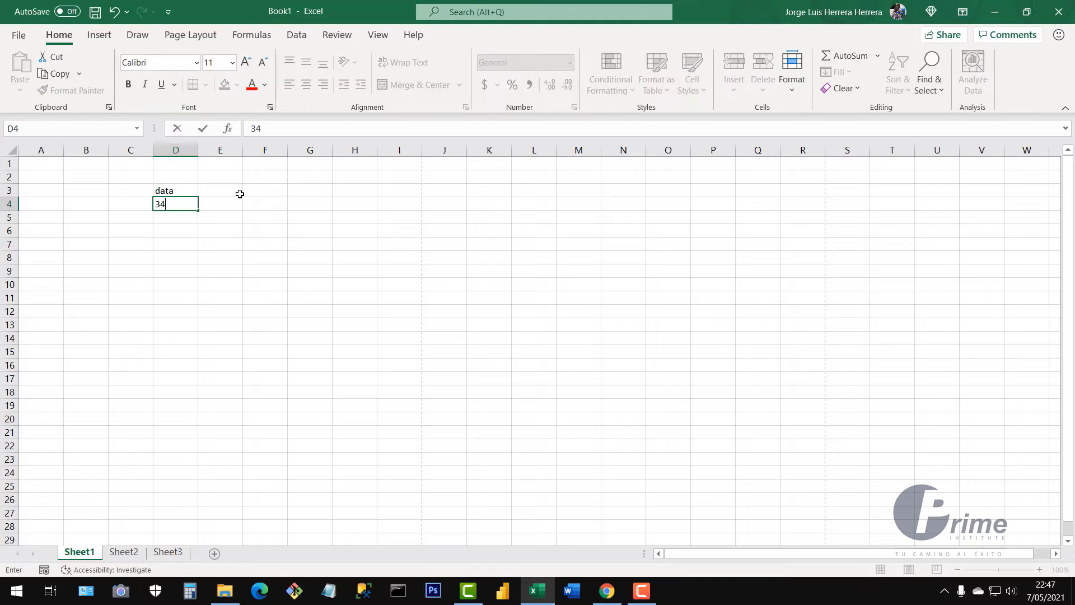
key("Return")
type("342")
key("Return")
type("34")
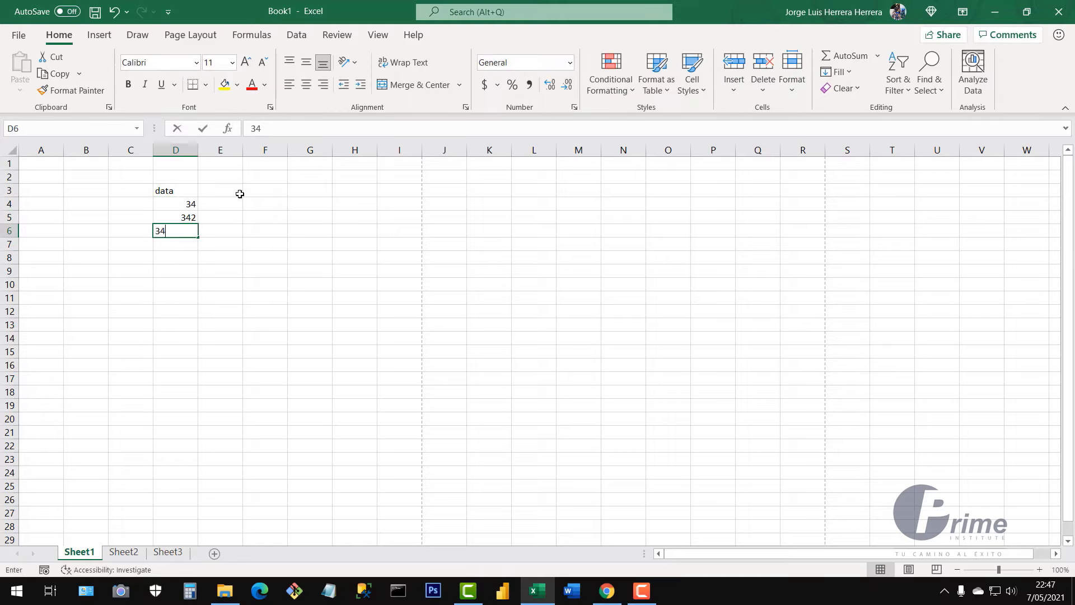
key("Return")
type("123")
key("Return")
type("4534")
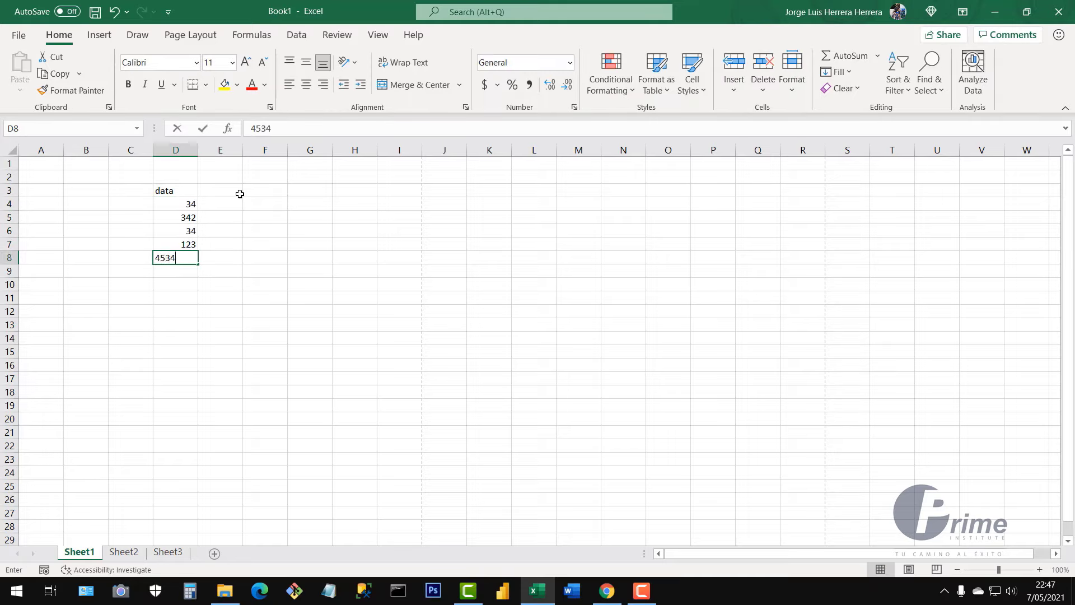
key("Return")
left_click(243, 200)
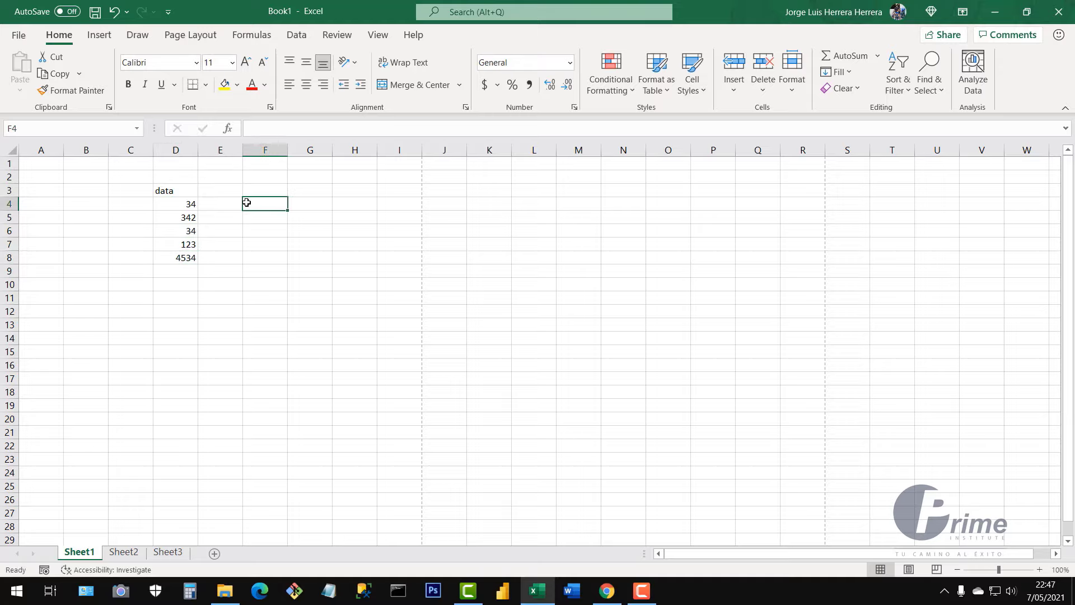
- Check how the borderless data column looks in the print preview and return to the worksheet
left_click(17, 36)
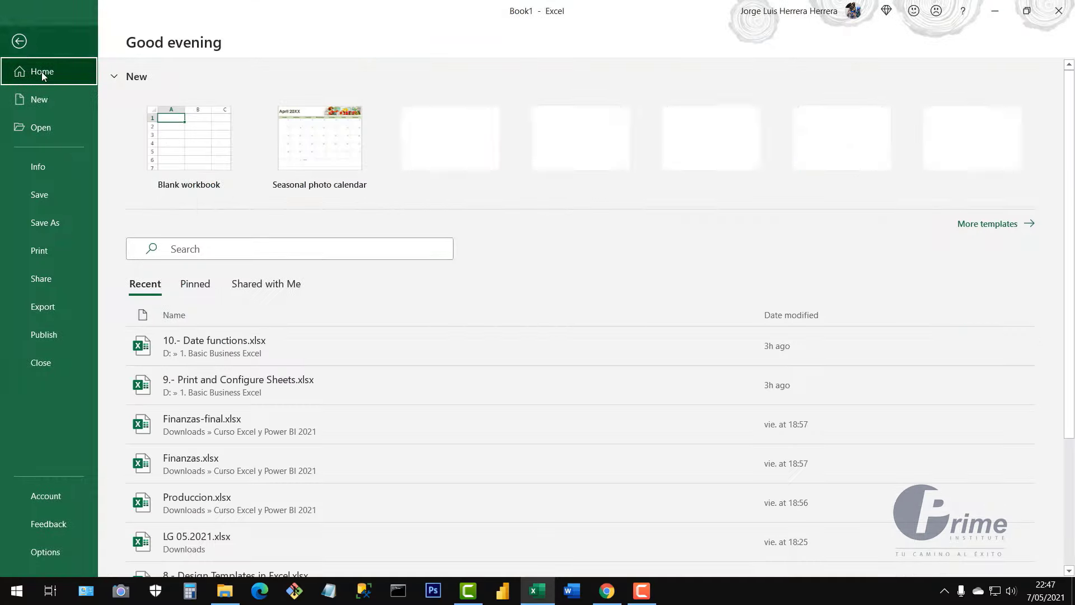
left_click(58, 257)
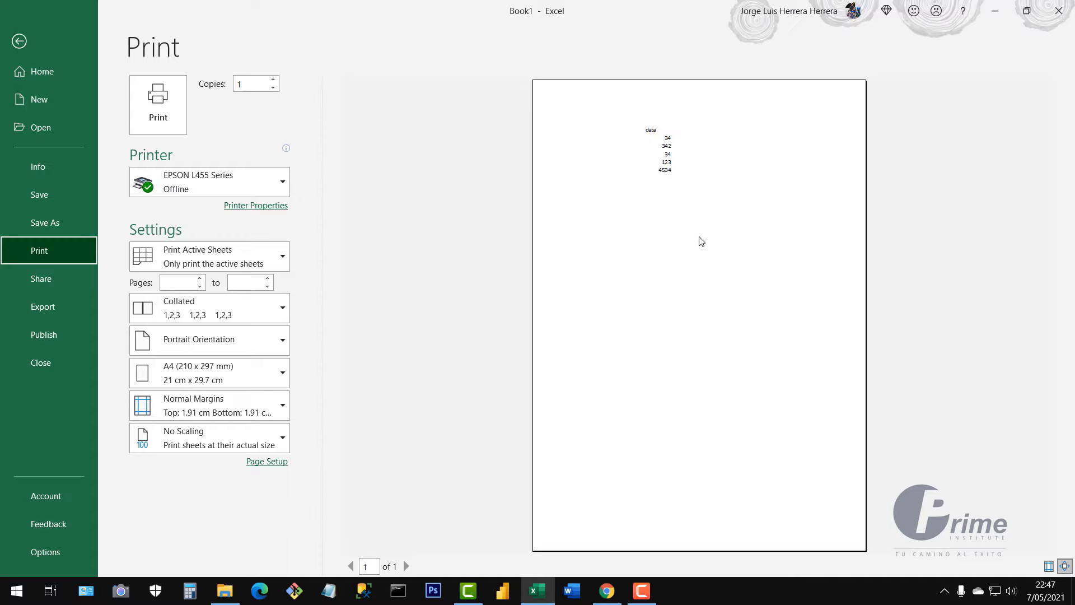
key("Escape")
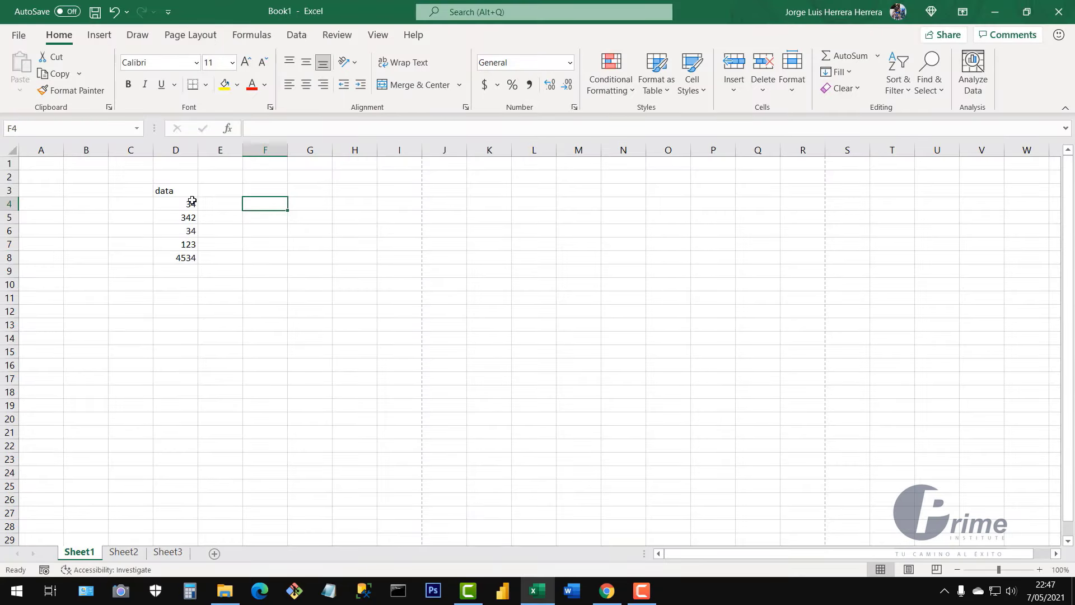
- Apply All Borders to the data cells D3:D8
left_click_drag(184, 188, 186, 257)
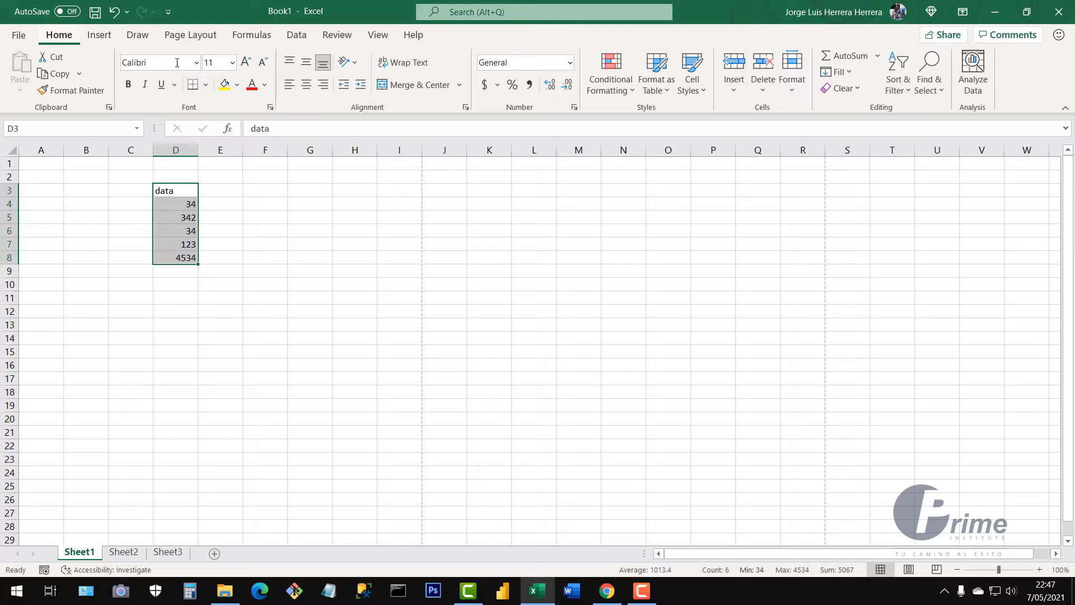
left_click(207, 87)
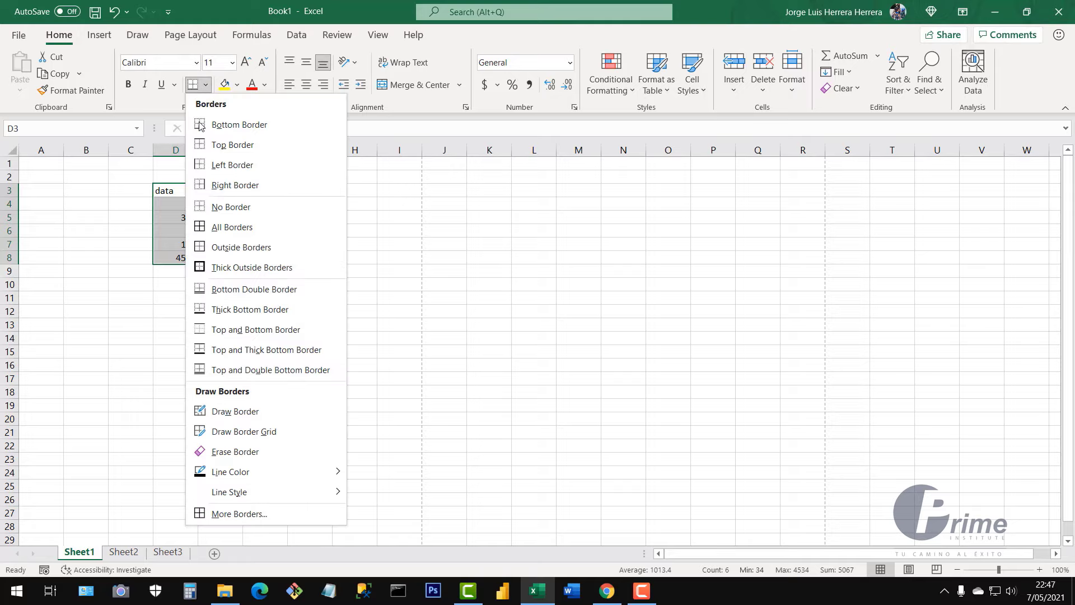
left_click(228, 228)
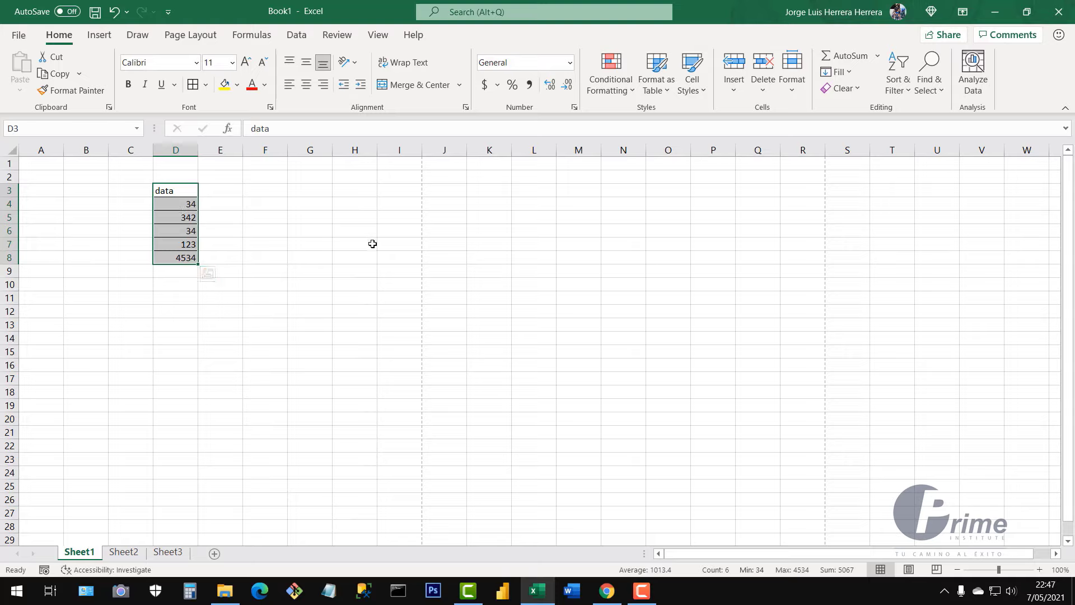
left_click(289, 256)
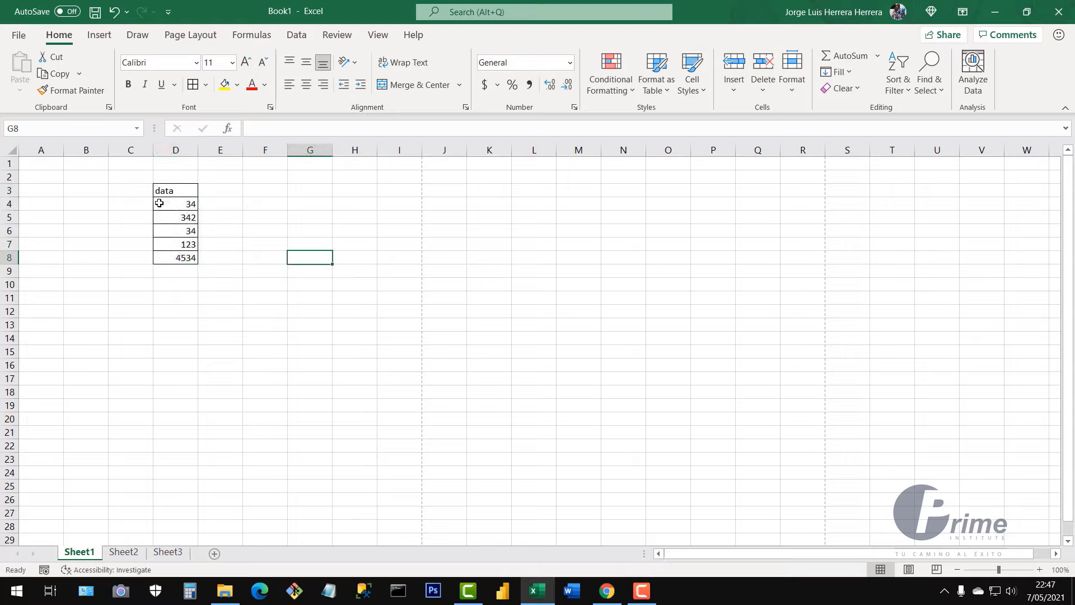
- Compare the bordered data with the empty cells and examine the bordered column in the print preview
left_click_drag(167, 193, 185, 257)
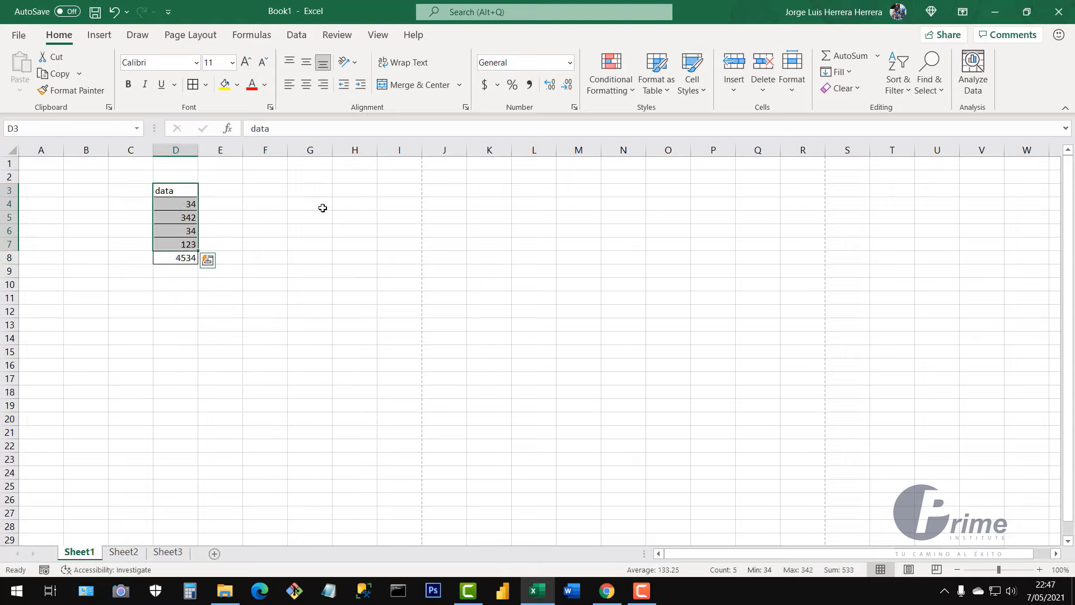
left_click_drag(252, 191, 278, 272)
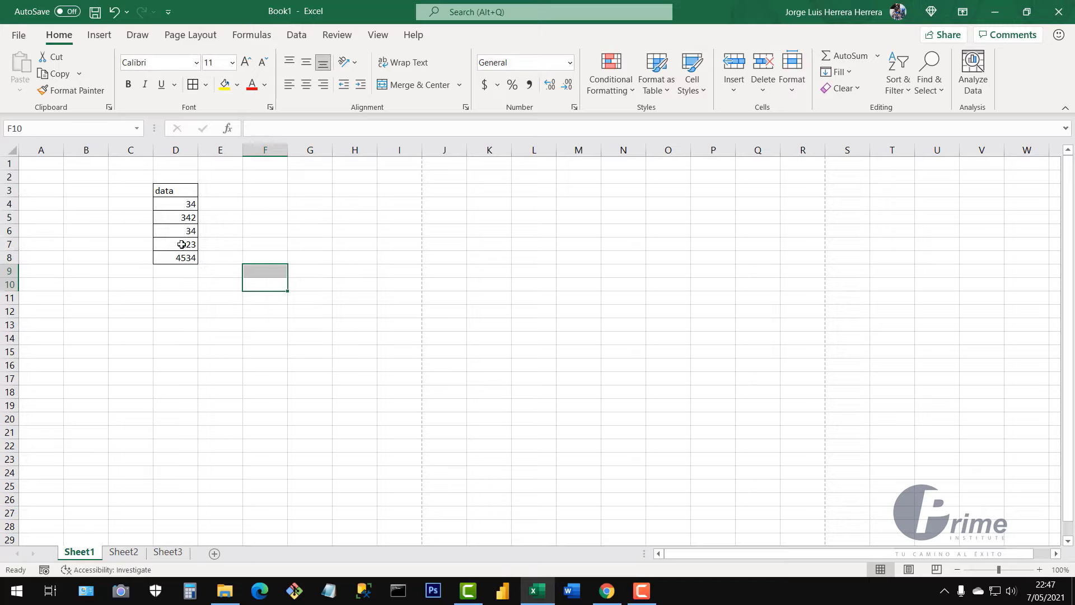
left_click(284, 228)
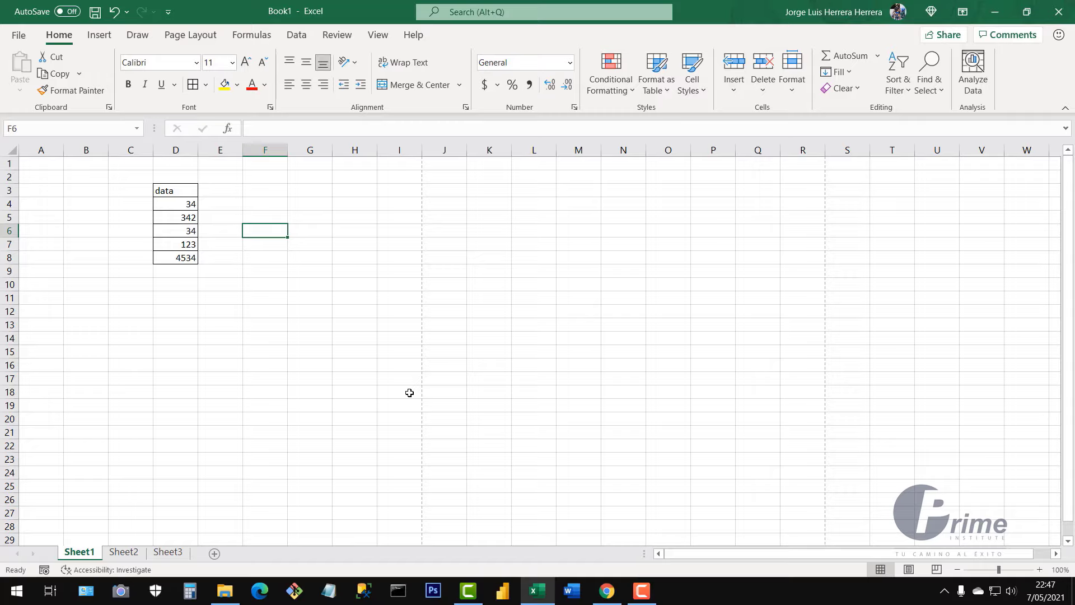
key("ctrl+p")
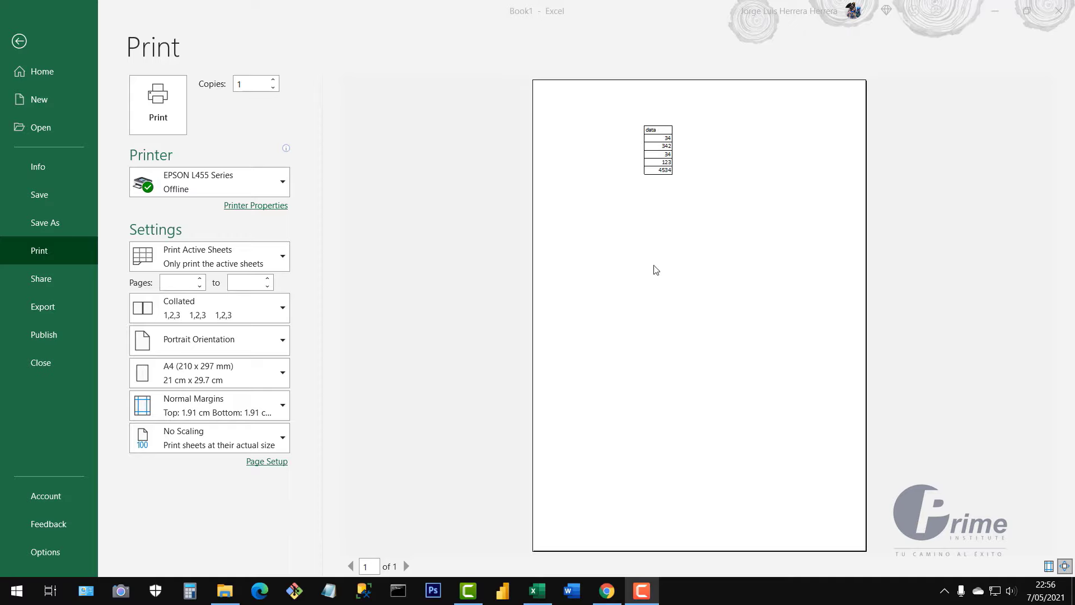
left_click(20, 43)
left_click(26, 39)
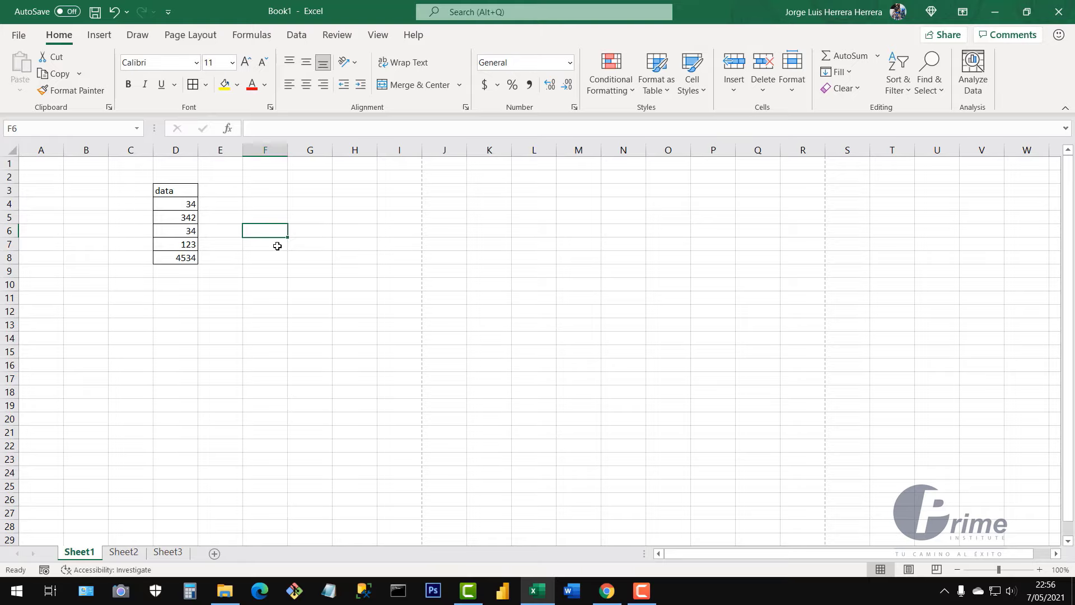
- Hide the gridlines on Sheet1 and select sample cells on the blank area, including G20, G10 and the range E14:M19
mouse_move(266, 185)
left_mouse_down()
mouse_move(629, 437)
mouse_move(747, 422)
mouse_move(708, 432)
left_mouse_up()
left_click_drag(442, 307, 447, 304)
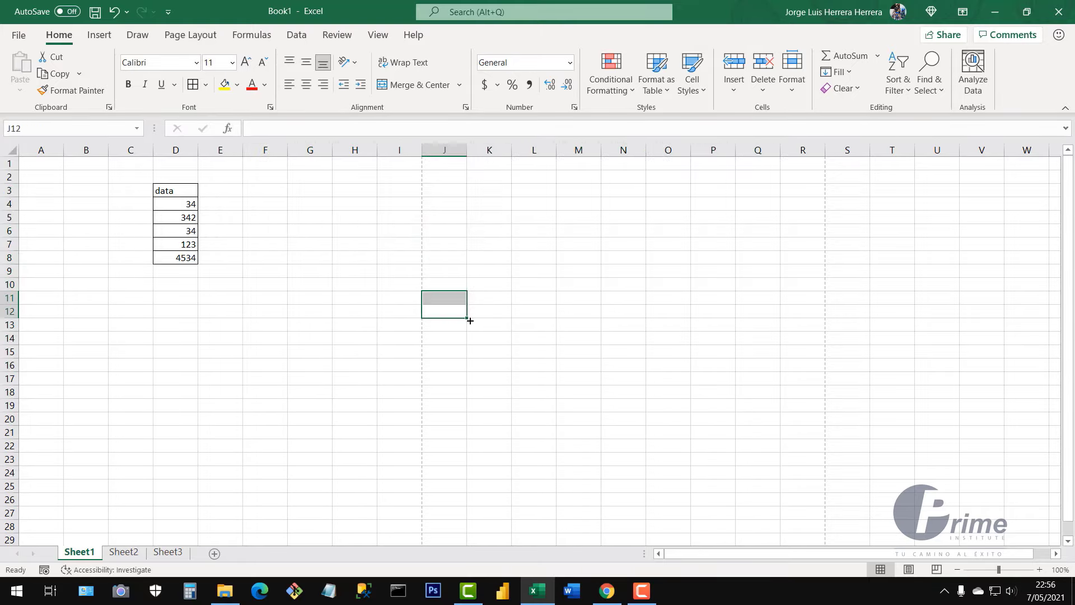
left_click(378, 35)
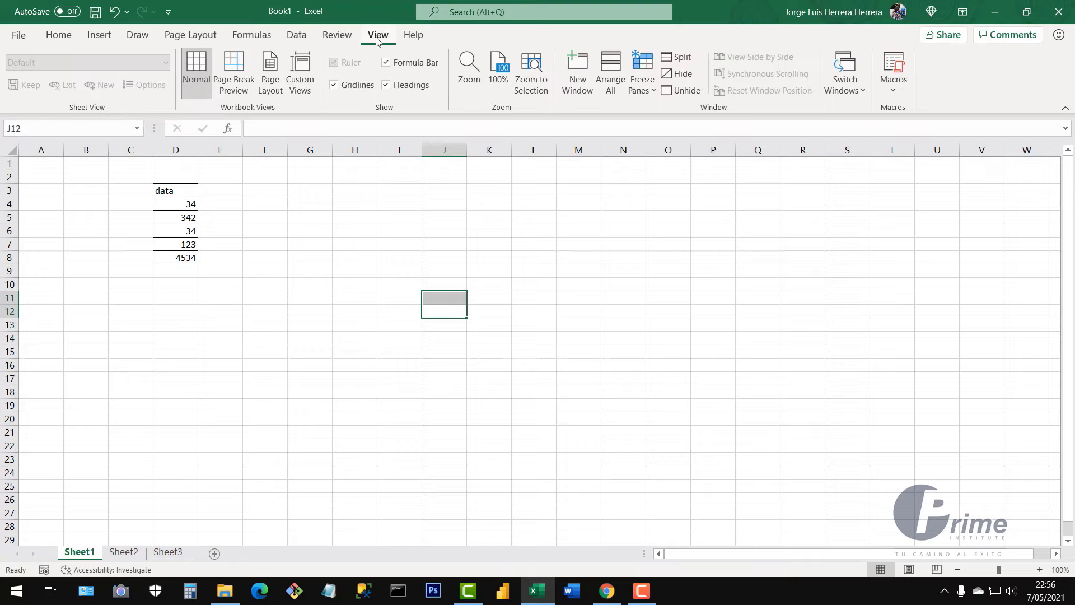
left_click(334, 85)
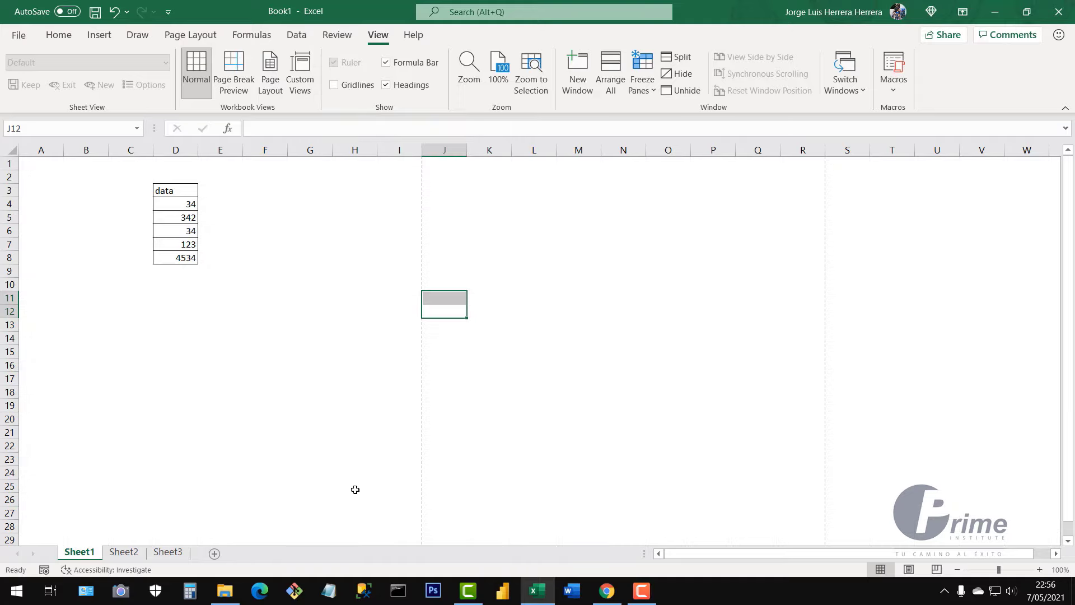
left_click(302, 353)
left_click(315, 416)
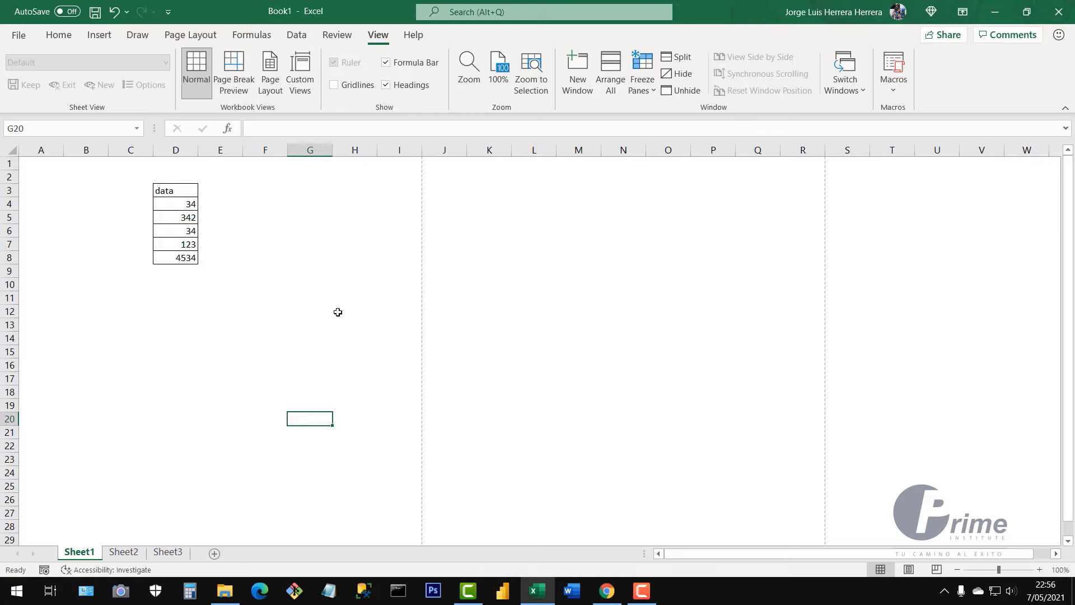
left_click(331, 284)
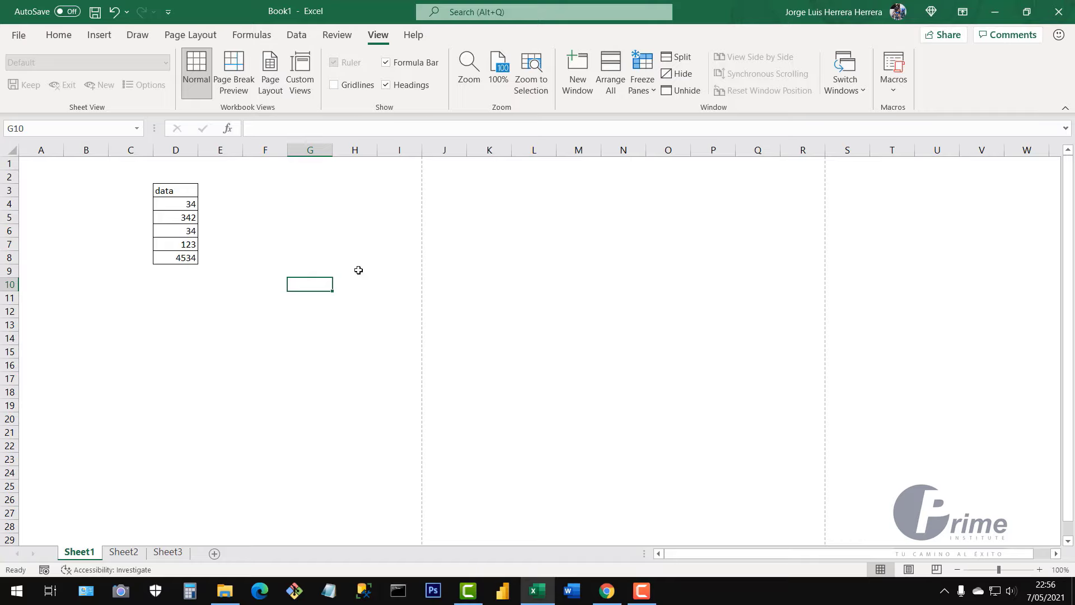
left_click_drag(204, 334, 566, 407)
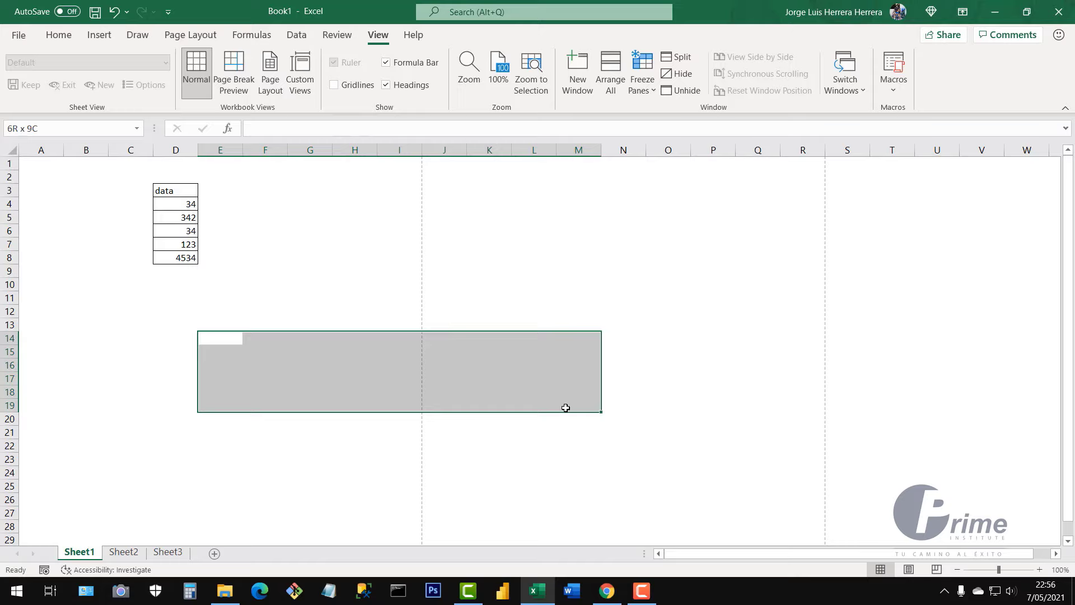
left_click(424, 284)
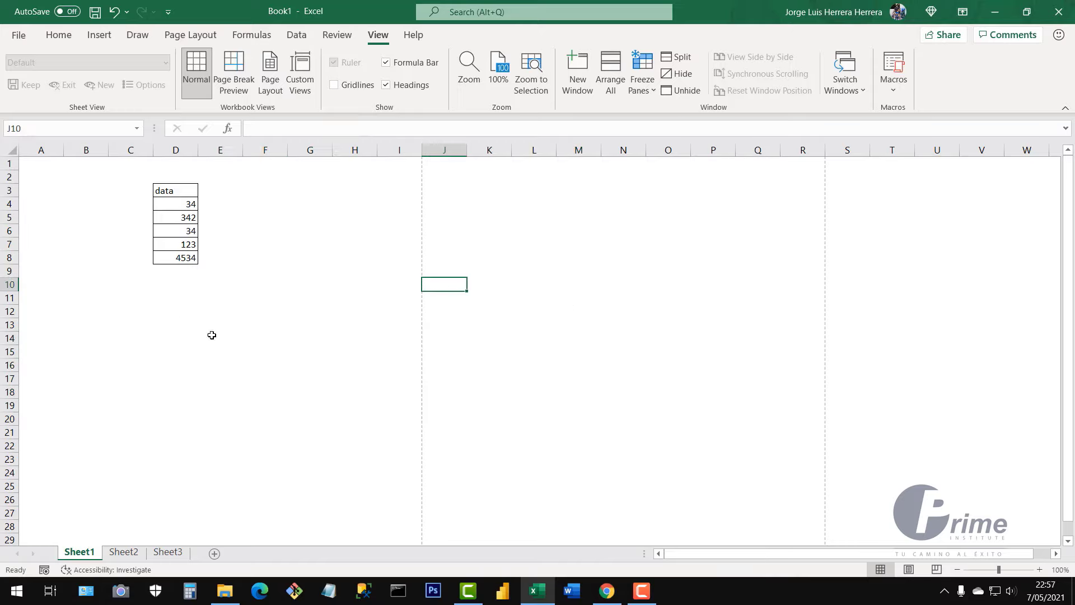
- Show the gridlines on Sheet1 again and select cell F19
left_click(334, 87)
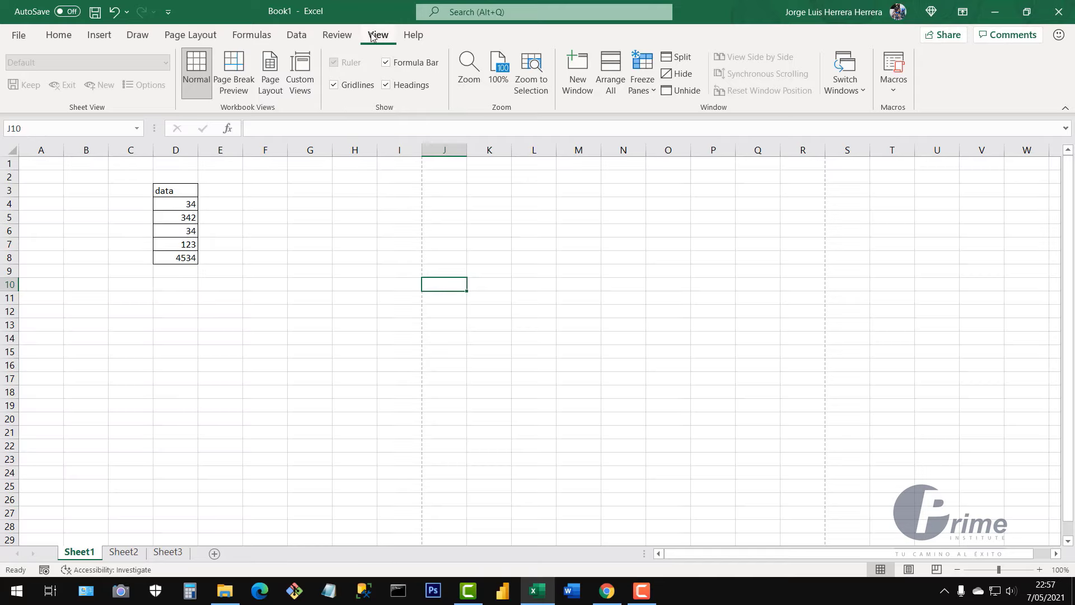
left_click(59, 37)
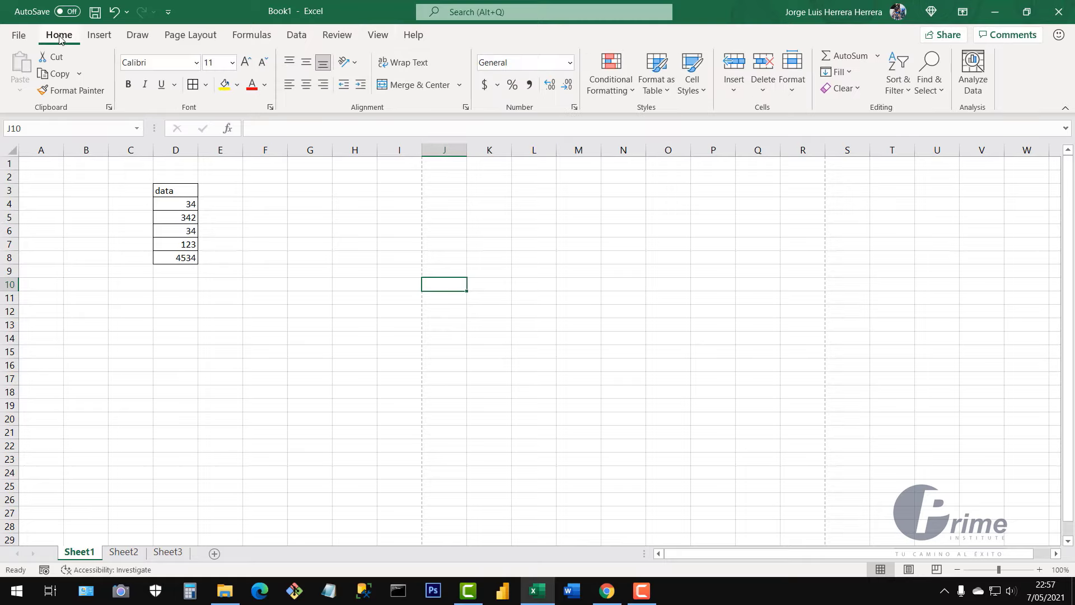
left_click(263, 407)
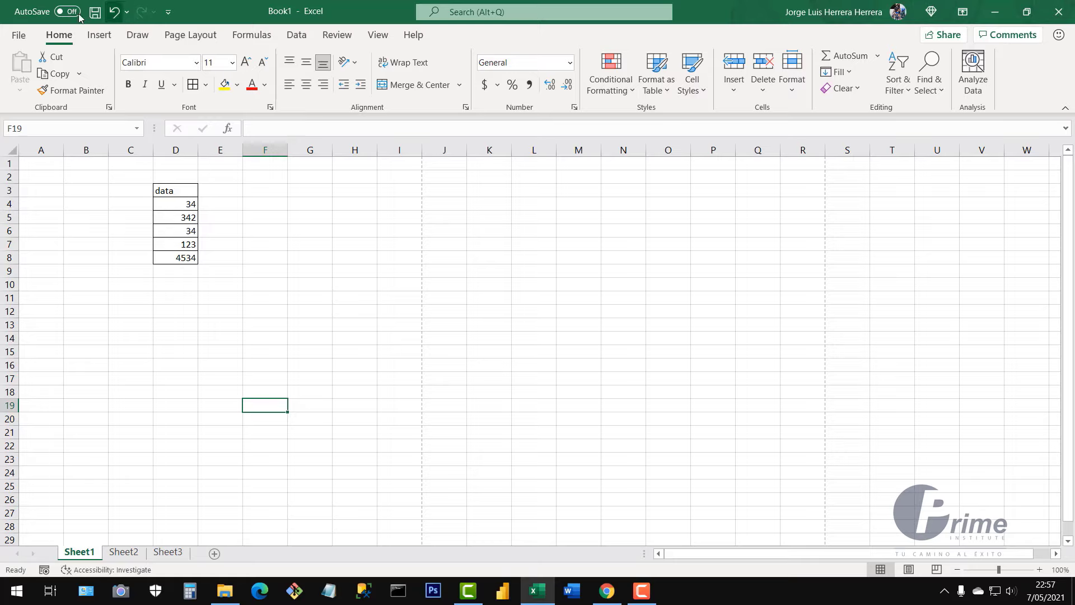
- Show the Quick Access Toolbar below the ribbon, then return it above the ribbon
left_click(170, 14)
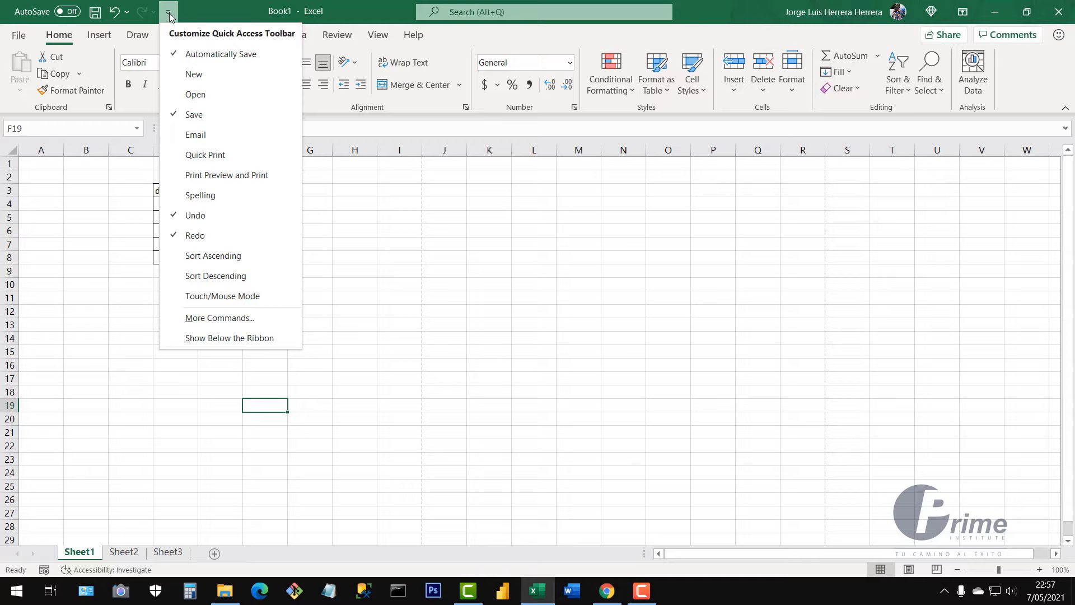
left_click(244, 341)
left_click(160, 126)
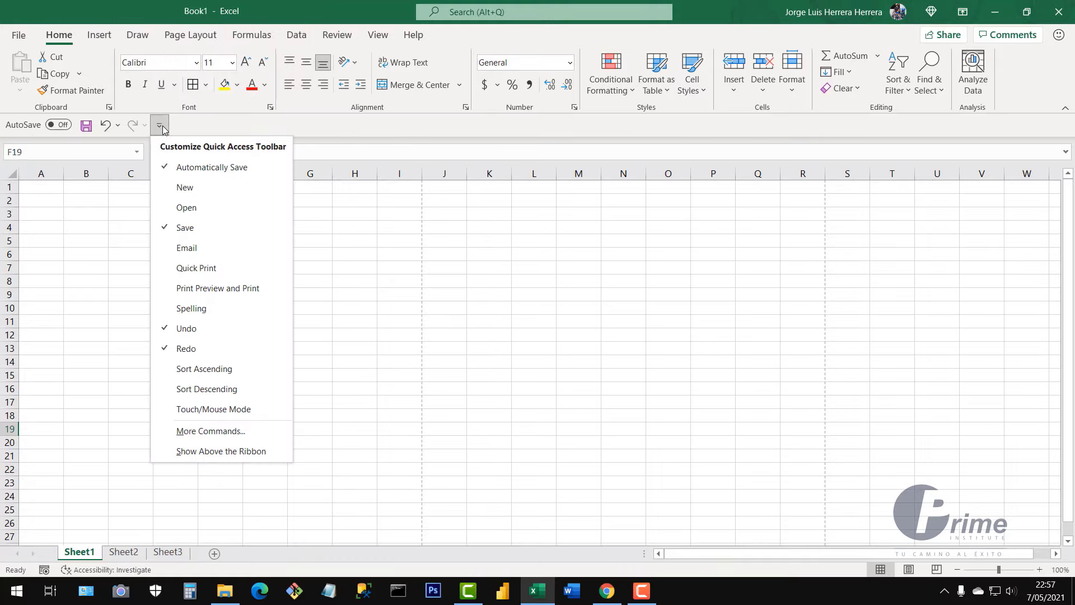
left_click(246, 452)
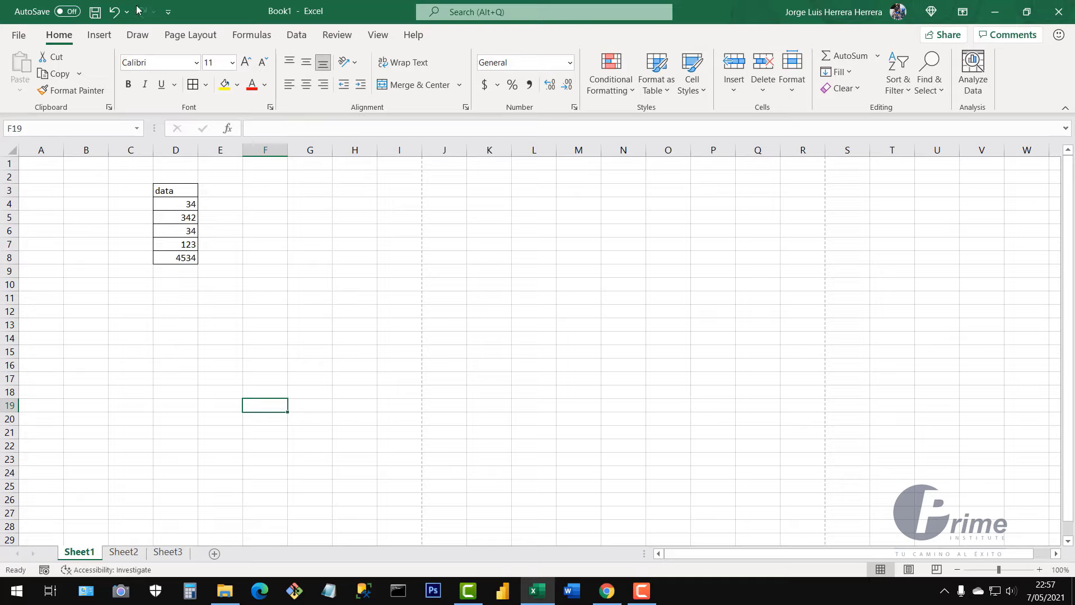
- Open the full command customization for the Quick Access Toolbar and go through its AutoSave, Save, Undo and Redo entries
left_click(169, 15)
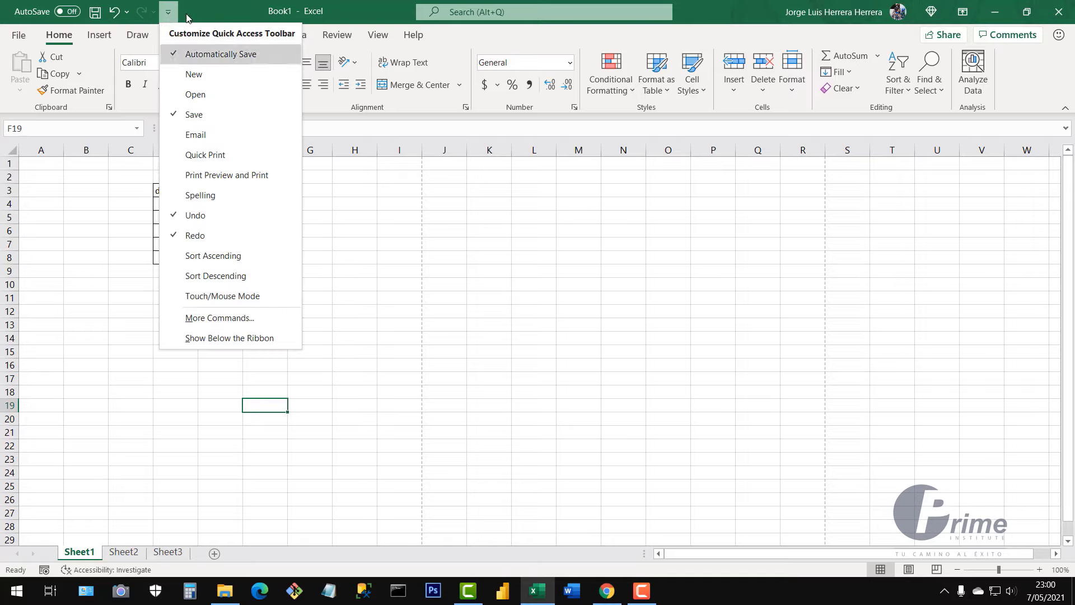
left_click(218, 318)
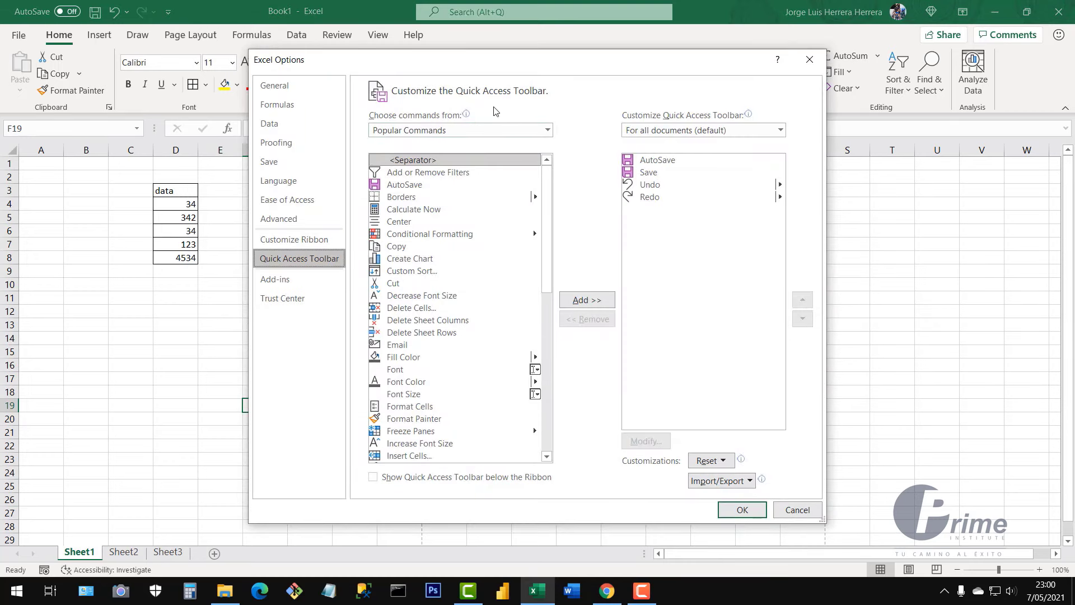
left_click_drag(491, 71, 514, 73)
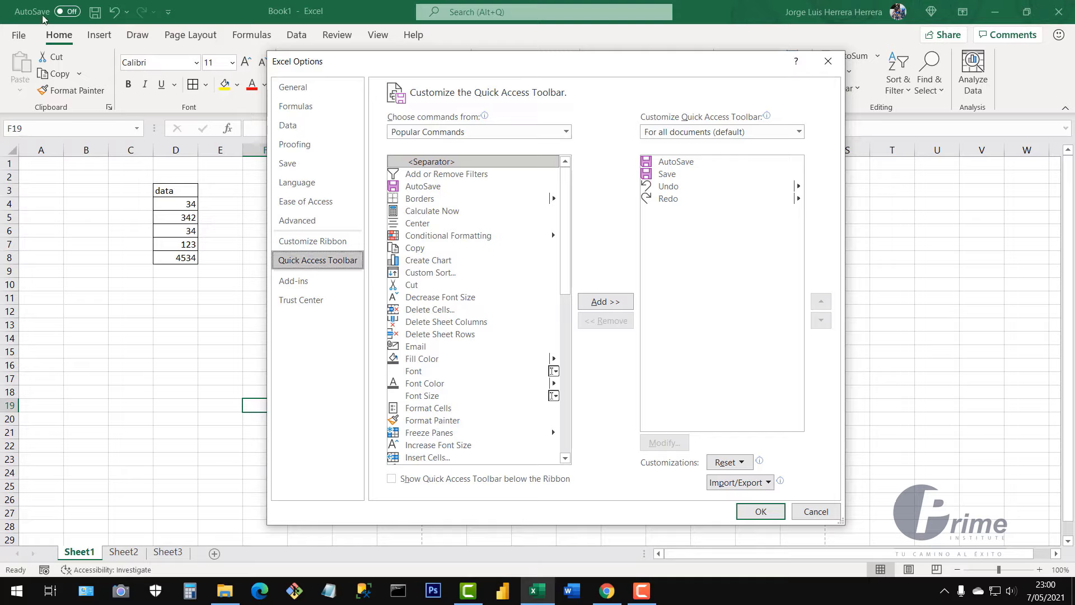
left_click(675, 163)
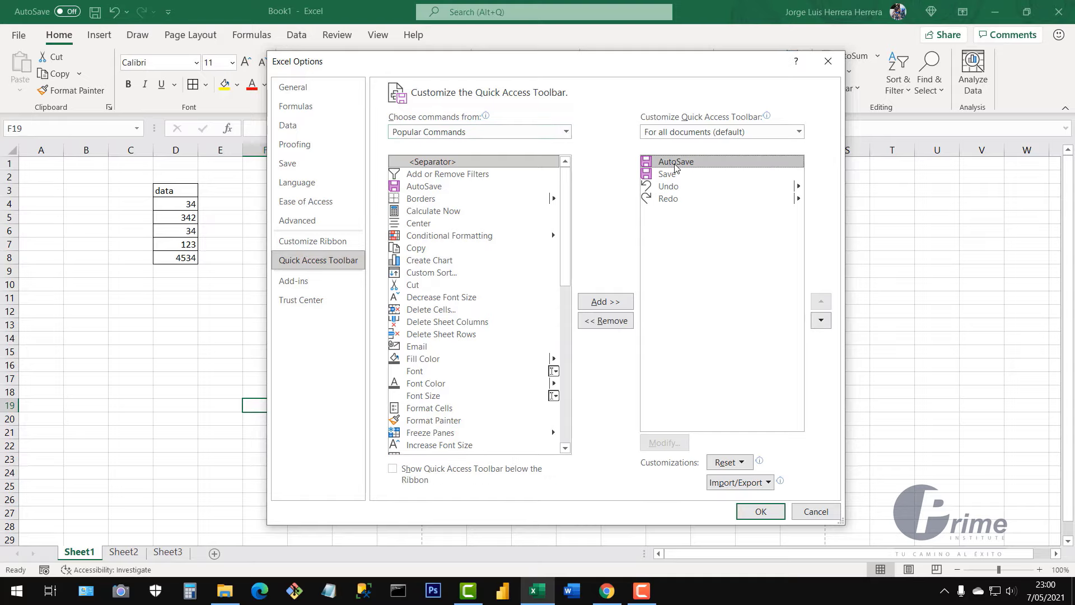
left_click(673, 176)
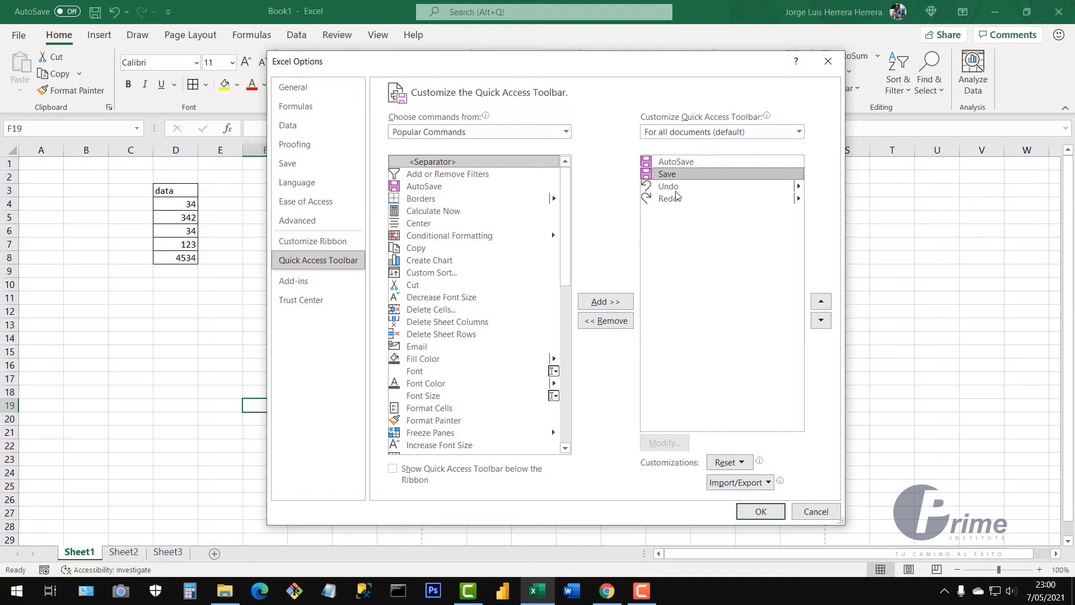
left_click(670, 189)
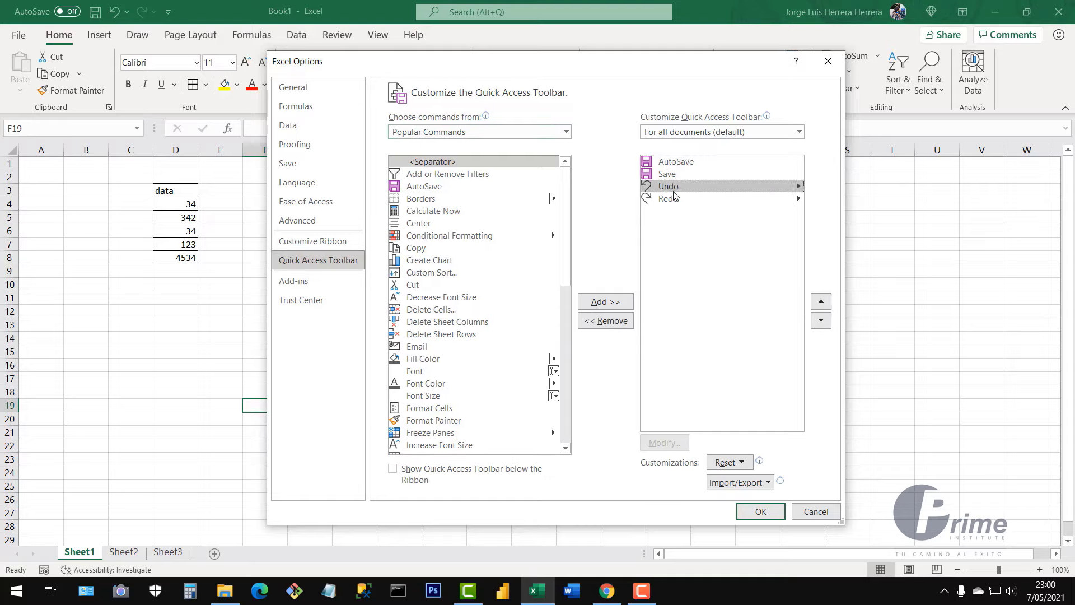
left_click(667, 198)
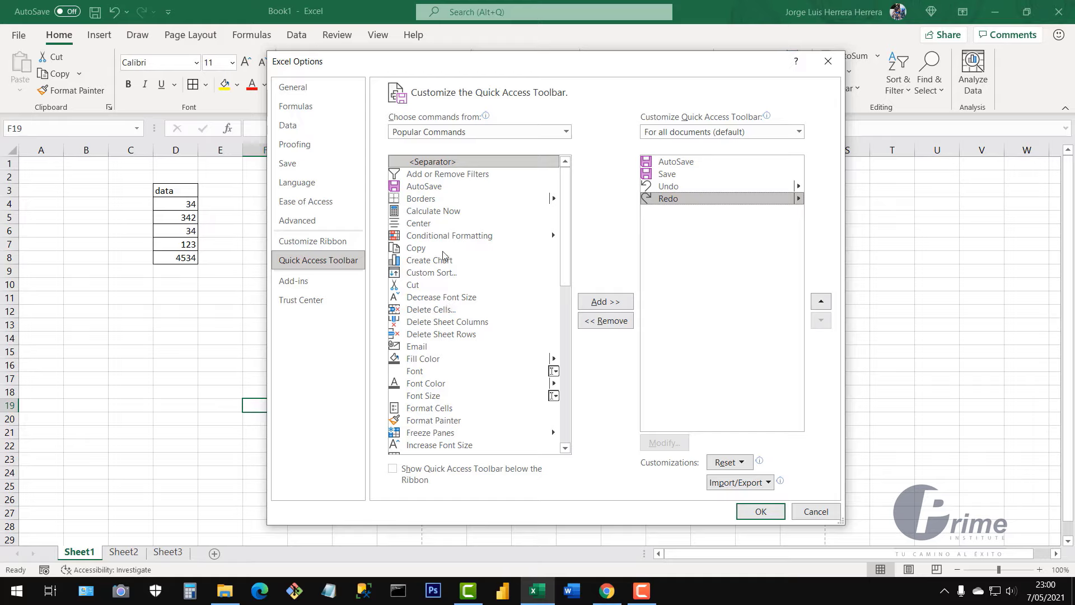
- Browse the popular commands and add New File to the Quick Access Toolbar
scroll(566, 303, "down", 5)
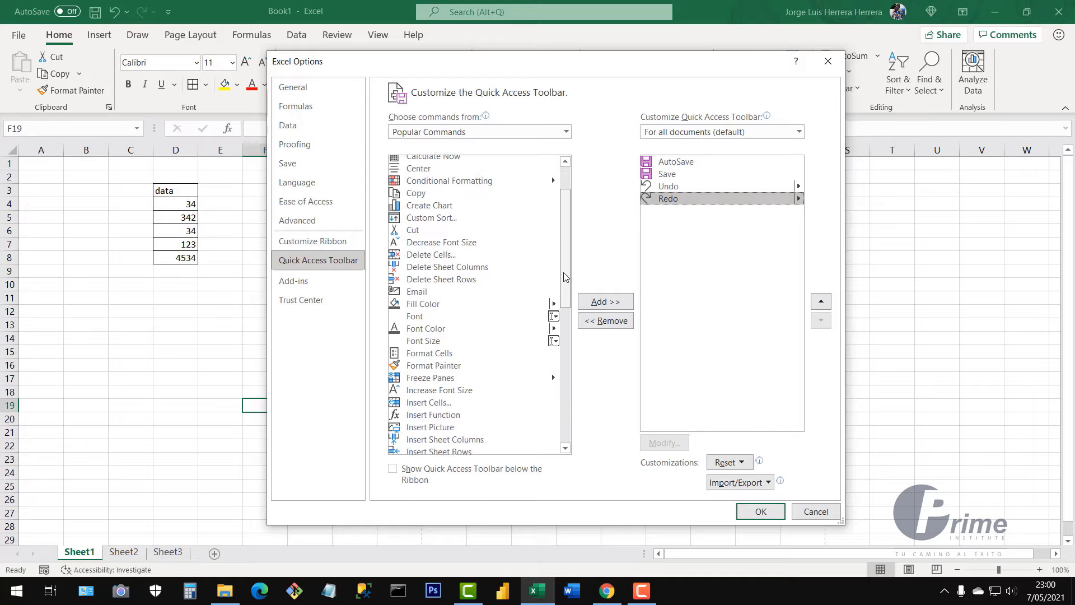
left_click_drag(566, 359, 560, 245)
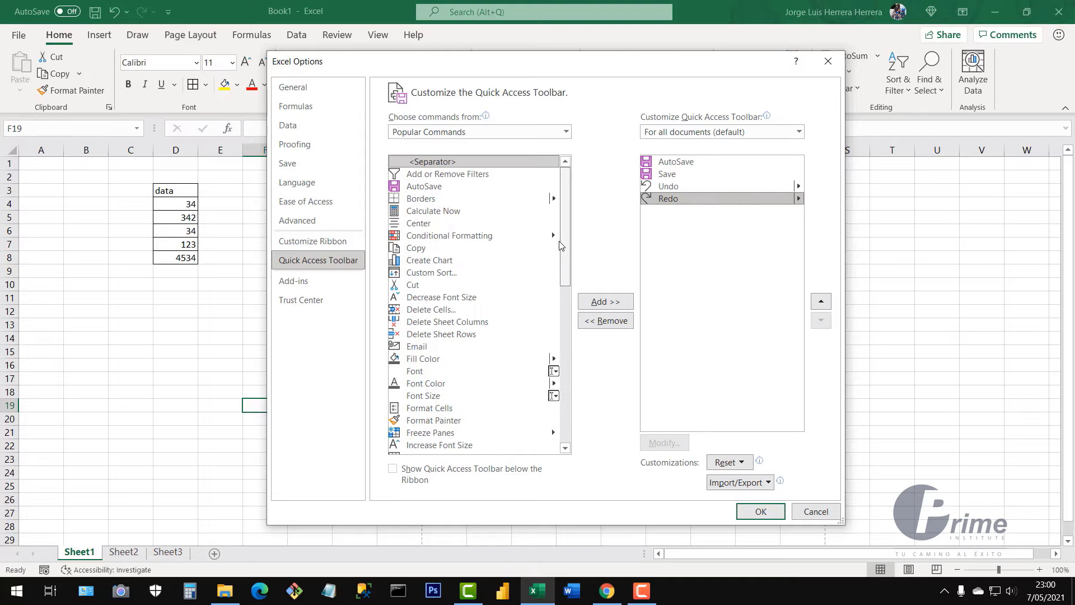
mouse_move(566, 271)
left_mouse_down()
mouse_move(566, 438)
mouse_move(583, 259)
left_mouse_up()
scroll(553, 260, "down", 5)
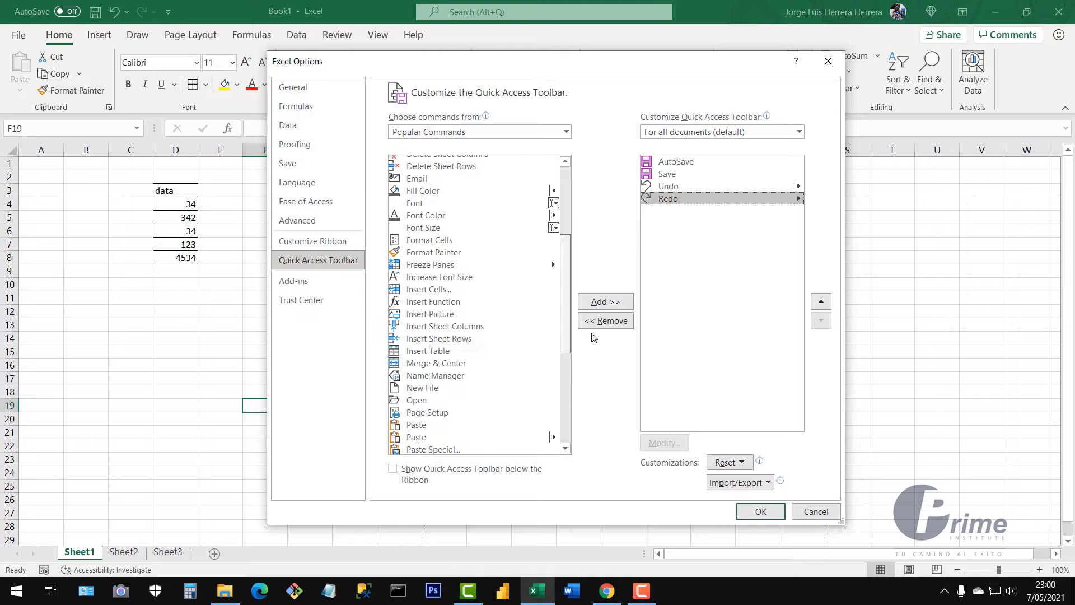
left_click(415, 390)
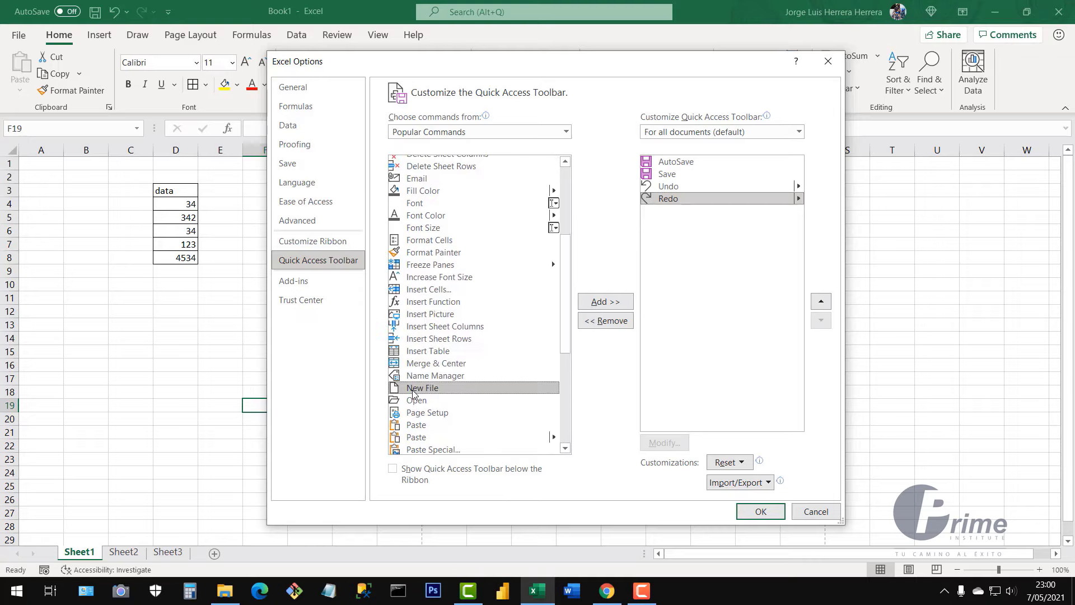
left_click(605, 302)
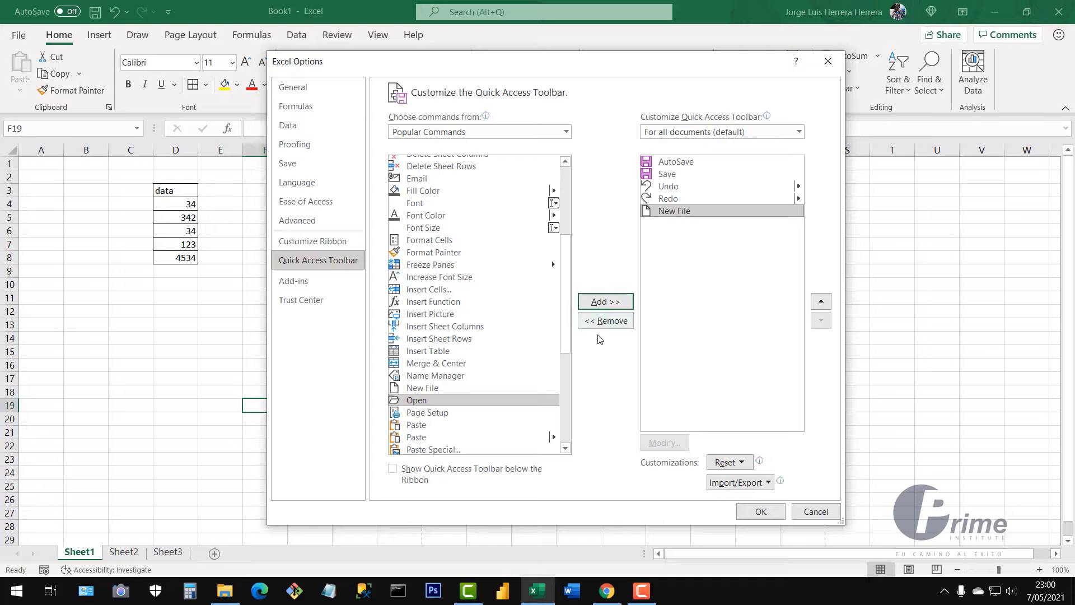
- Add the Print Preview and Print command and the Sum command to the Quick Access Toolbar
left_click_drag(566, 337, 566, 372)
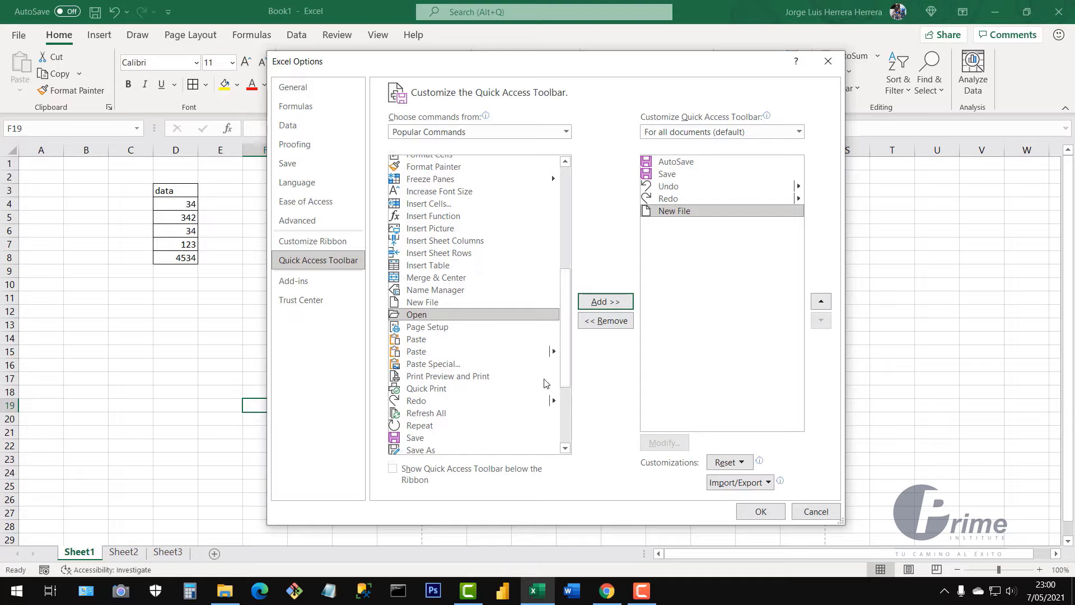
left_click(412, 380)
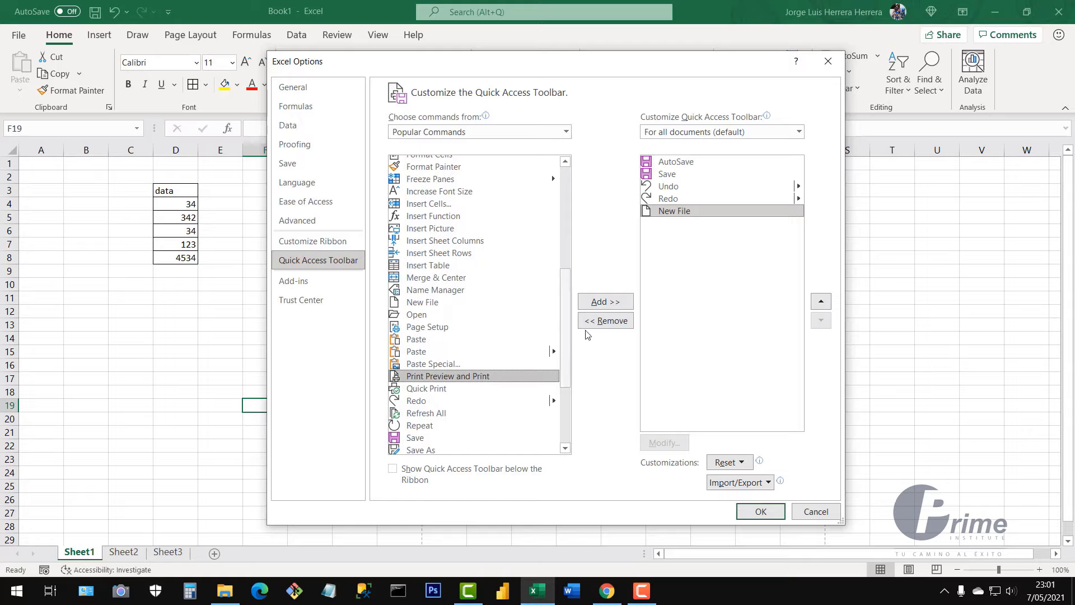
left_click(615, 305)
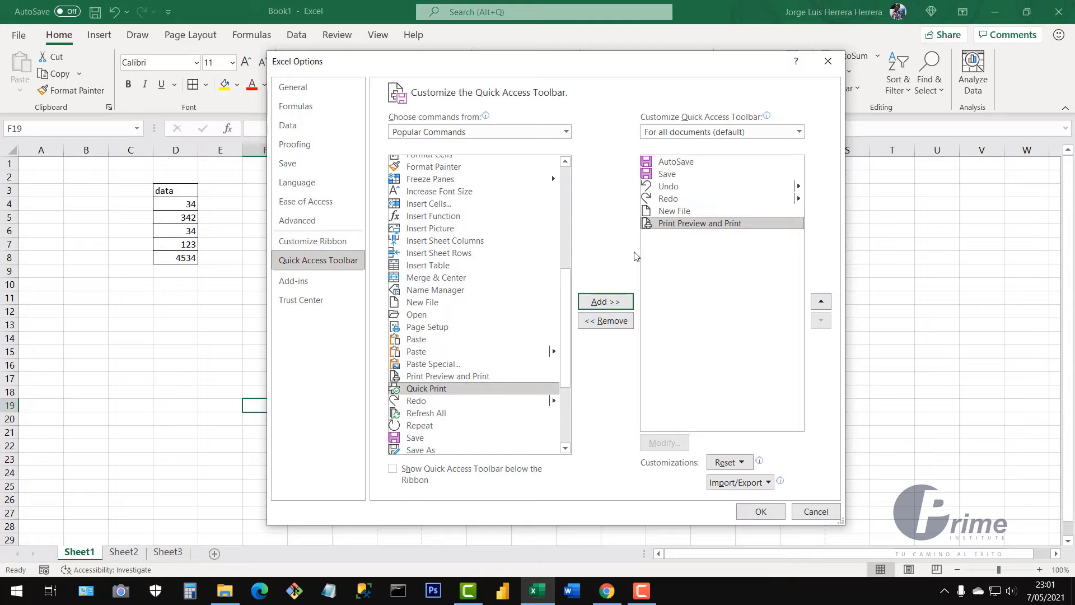
left_click_drag(568, 319, 569, 387)
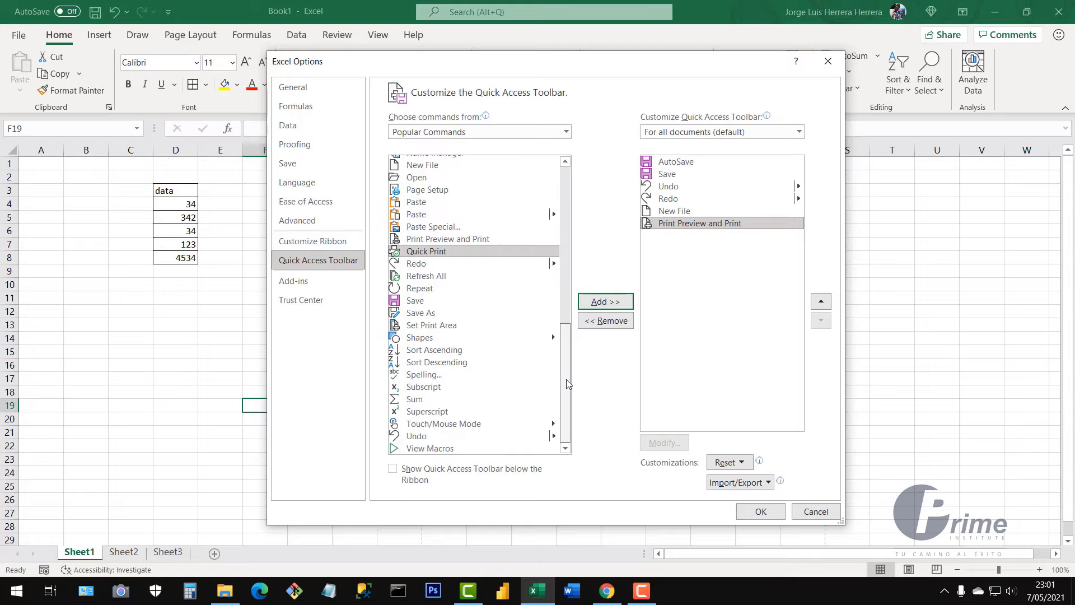
left_click(406, 401)
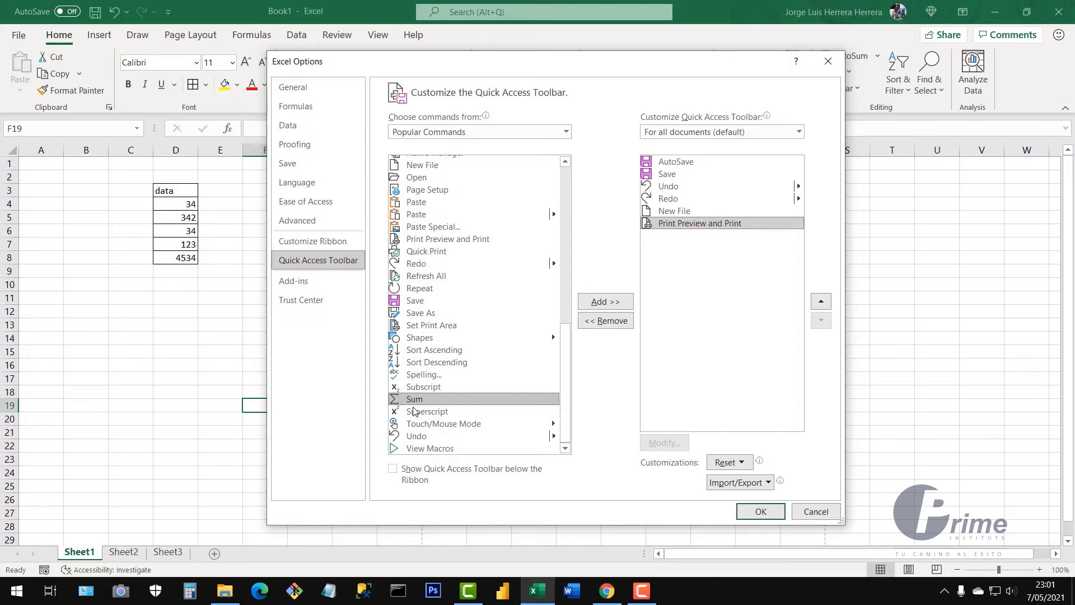
left_click(606, 303)
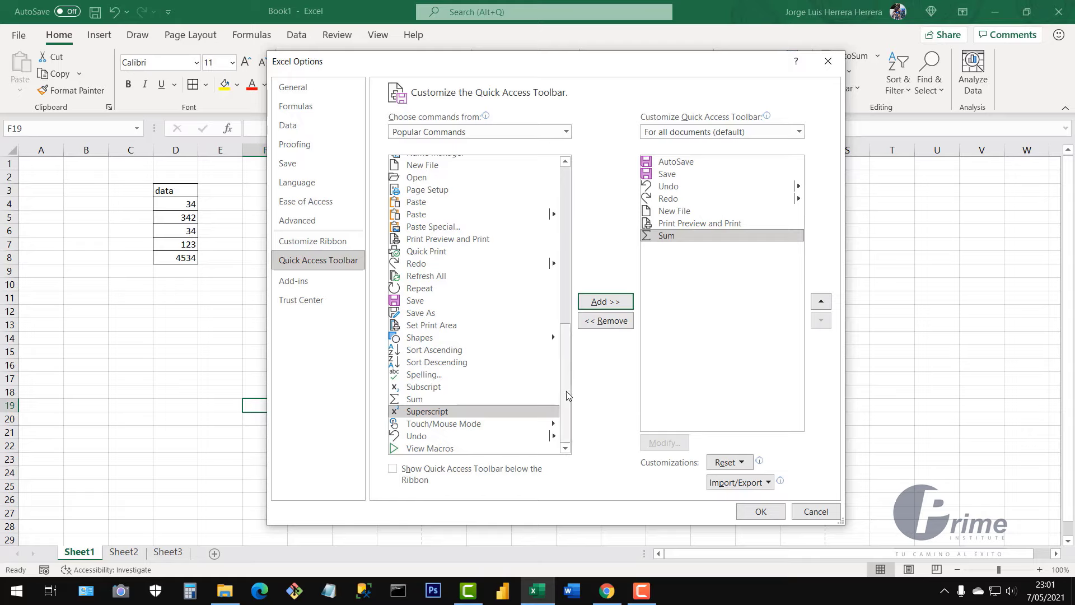
- Add Open to the Quick Access Toolbar and move it up to directly after Redo
left_click_drag(568, 396, 575, 332)
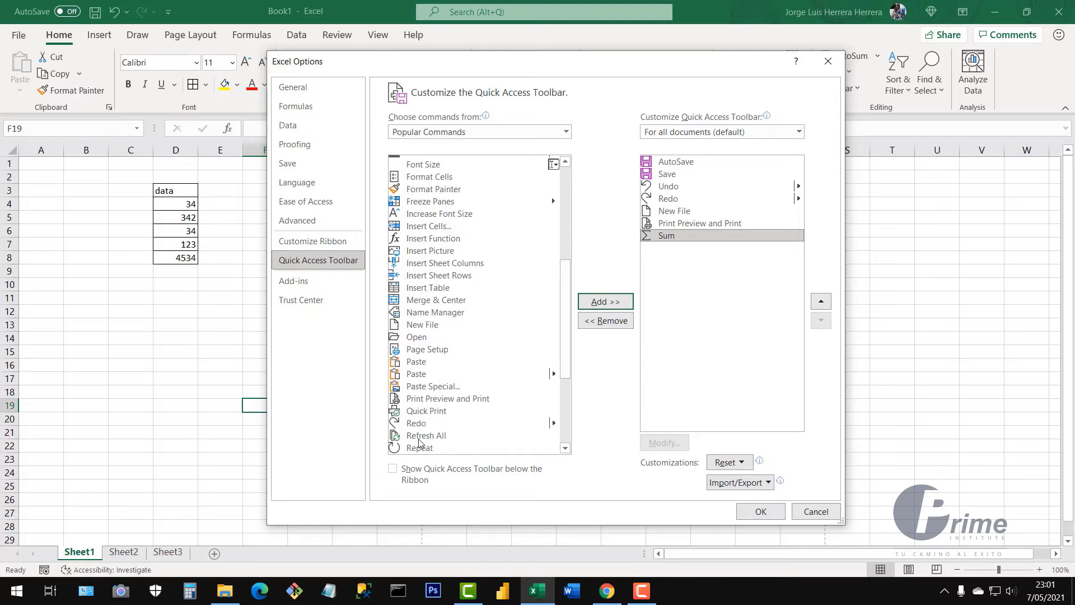
left_click(415, 337)
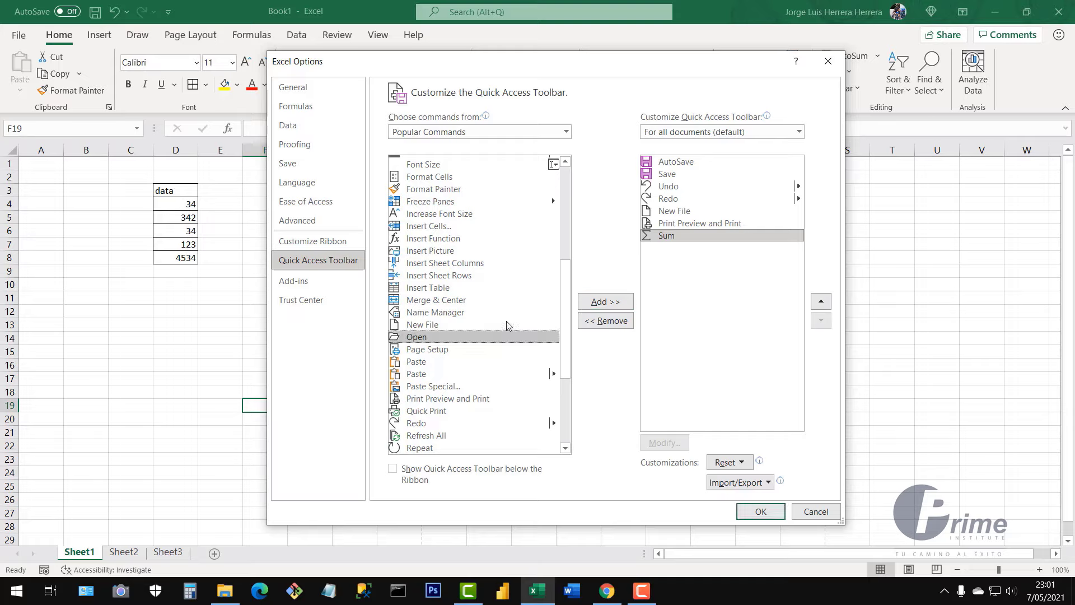
left_click(599, 305)
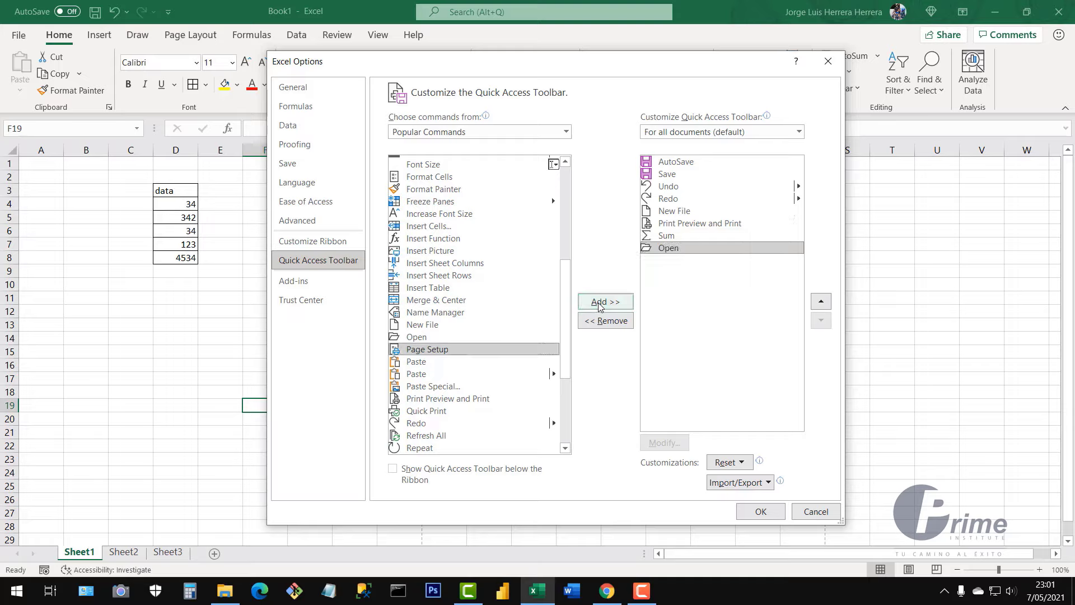
left_click(678, 252)
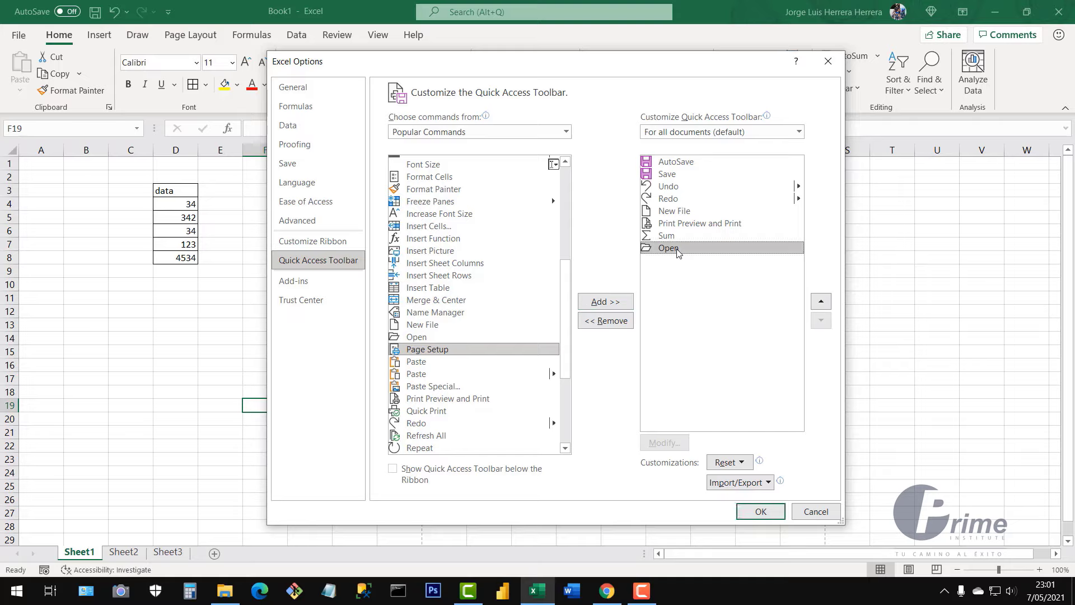
left_click(667, 239)
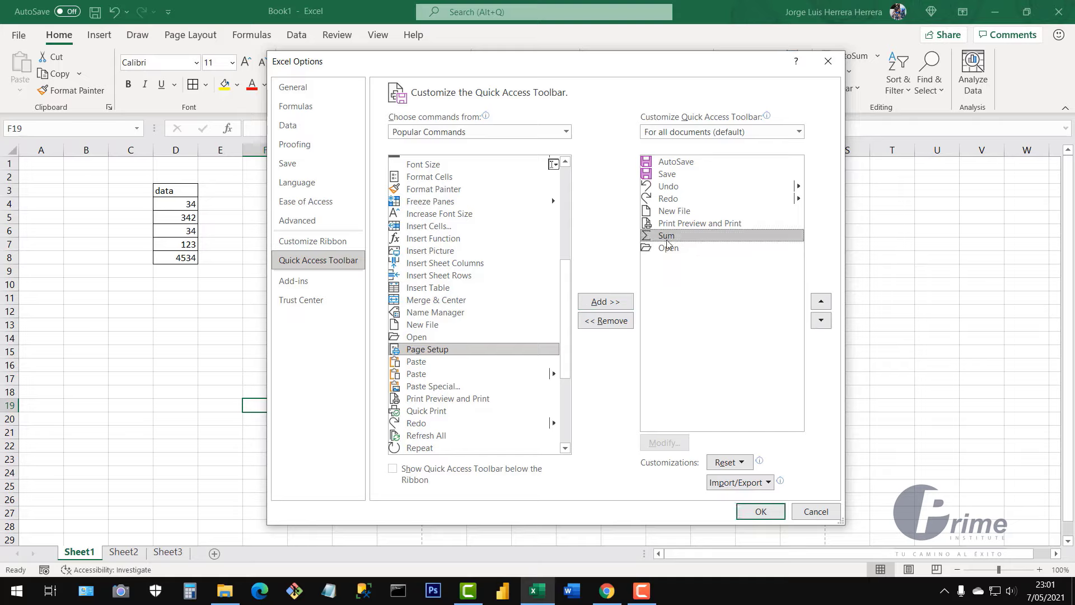
left_click(669, 248)
left_click(822, 304)
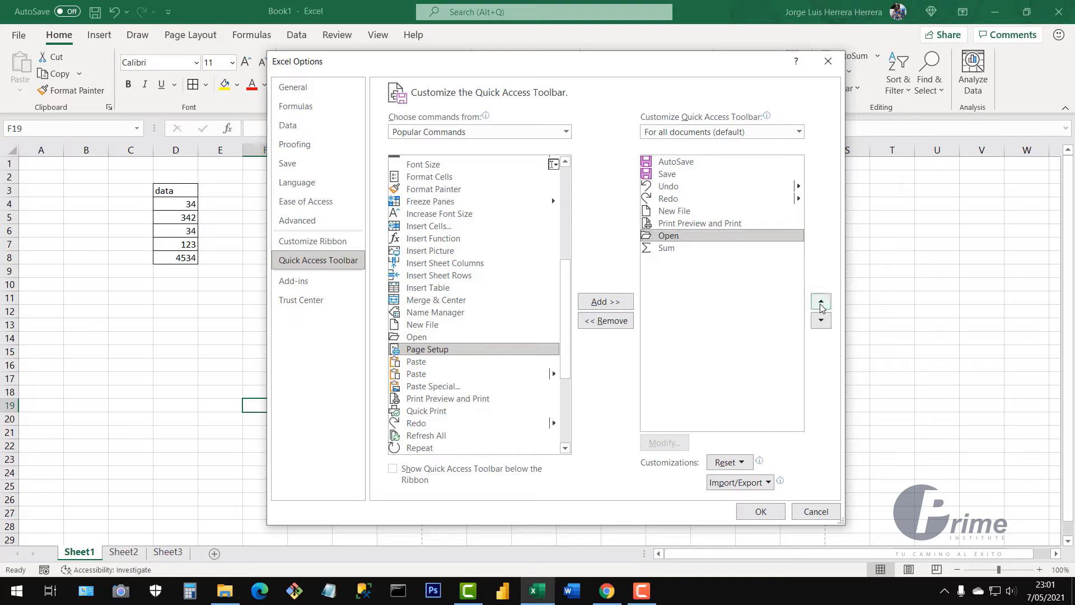
left_click(822, 304)
left_click(822, 304)
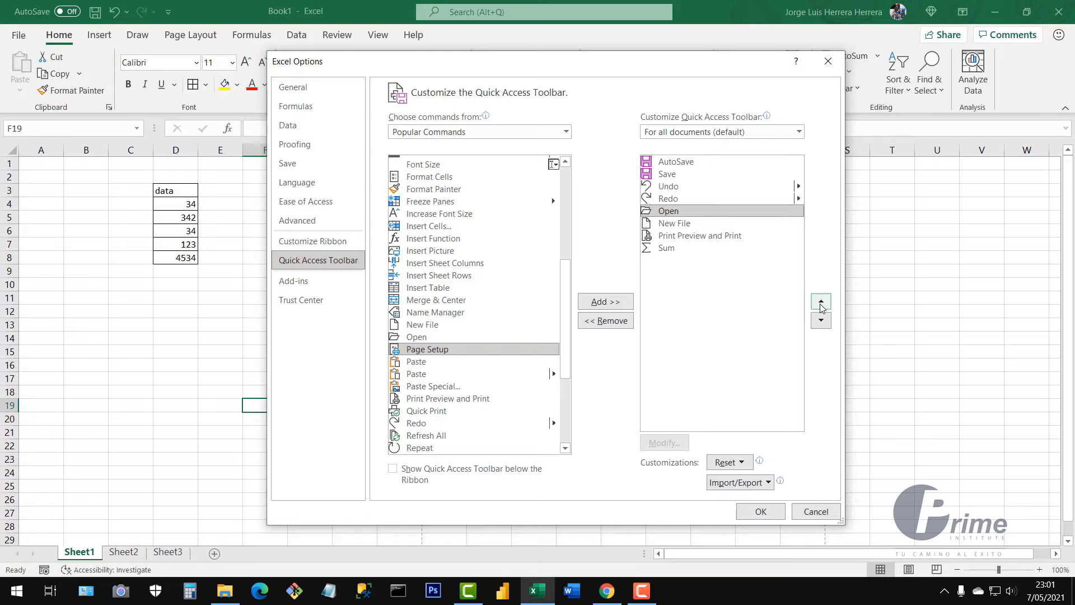
- Move New File up to directly after AutoSave in the toolbar order and apply the customization
left_click(672, 224)
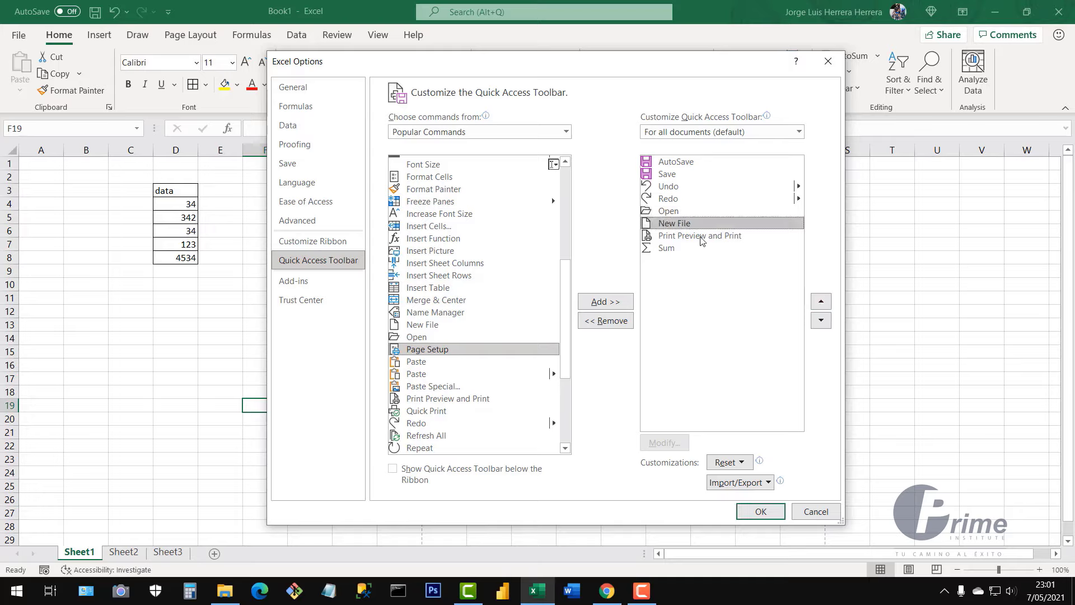
left_click(820, 302)
left_click(820, 303)
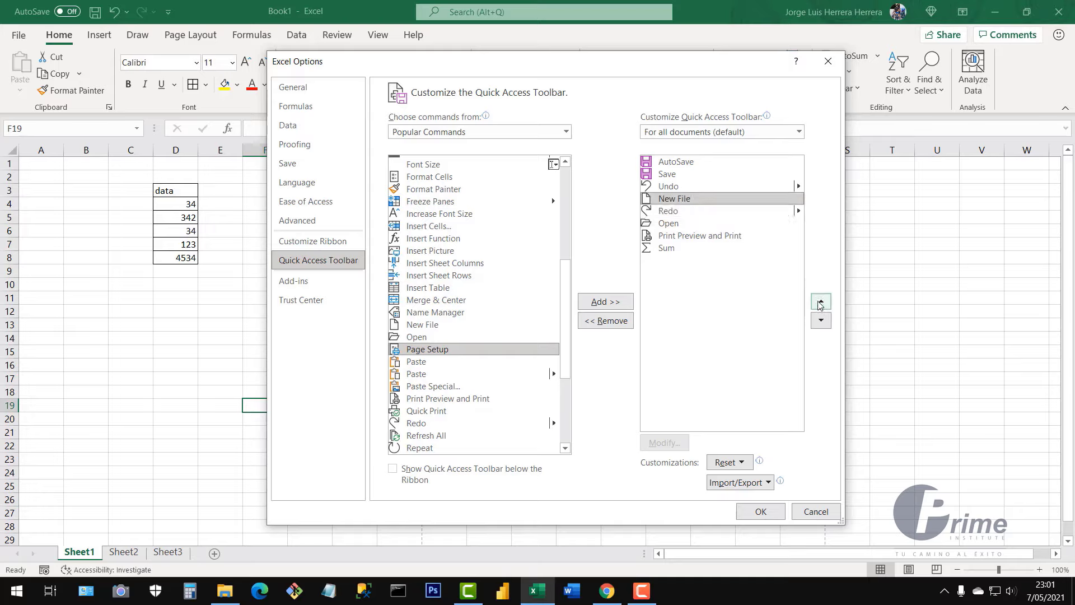
left_click(821, 302)
left_click(820, 303)
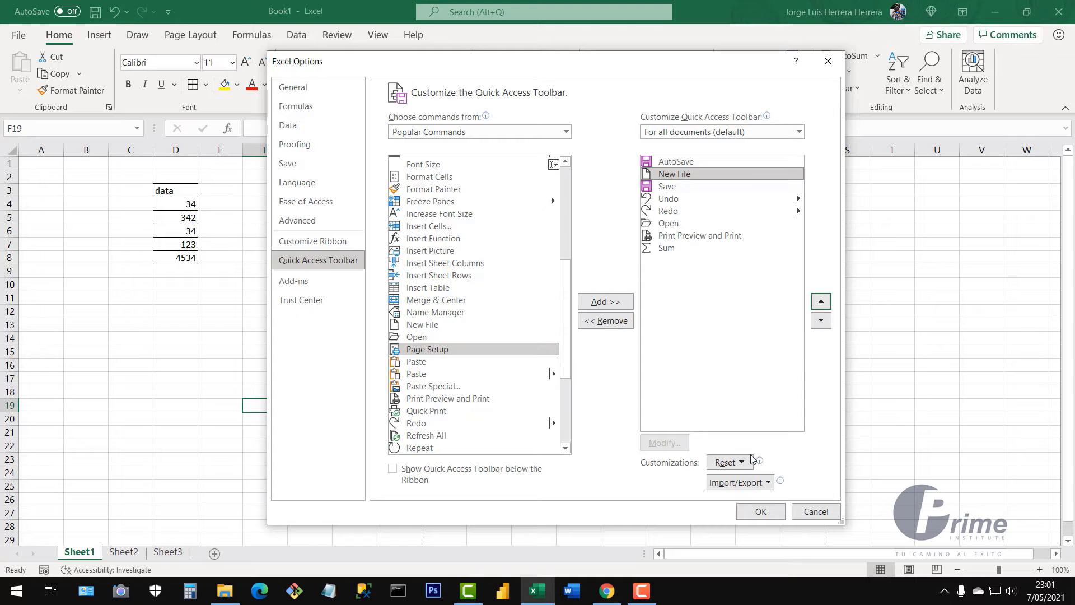
left_click(761, 512)
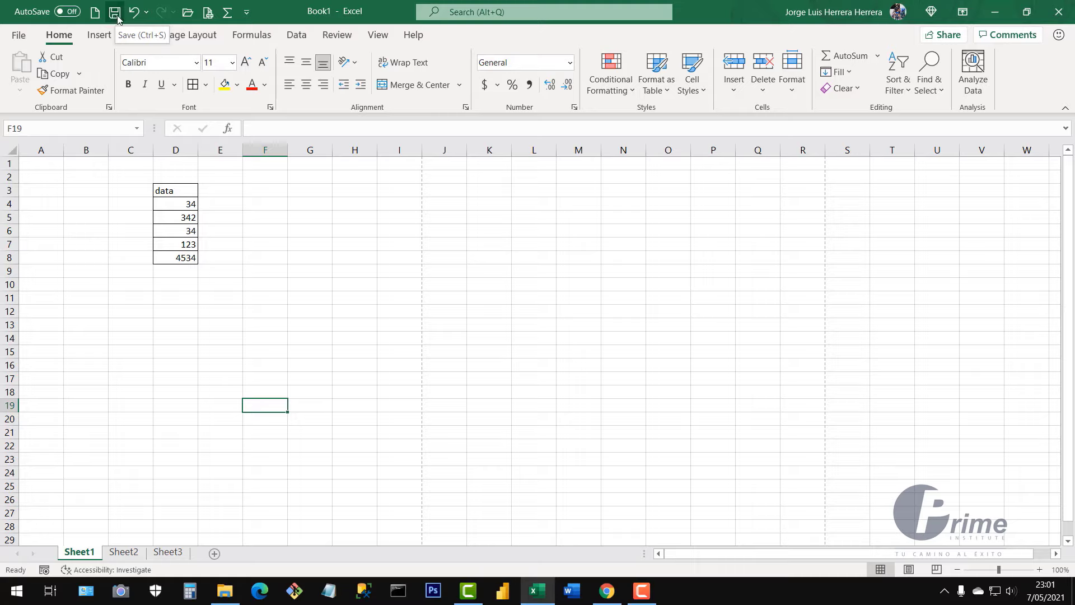
- Try the added Open command, return to the sheet, and open the print preview from the Quick Access Toolbar
left_click(189, 18)
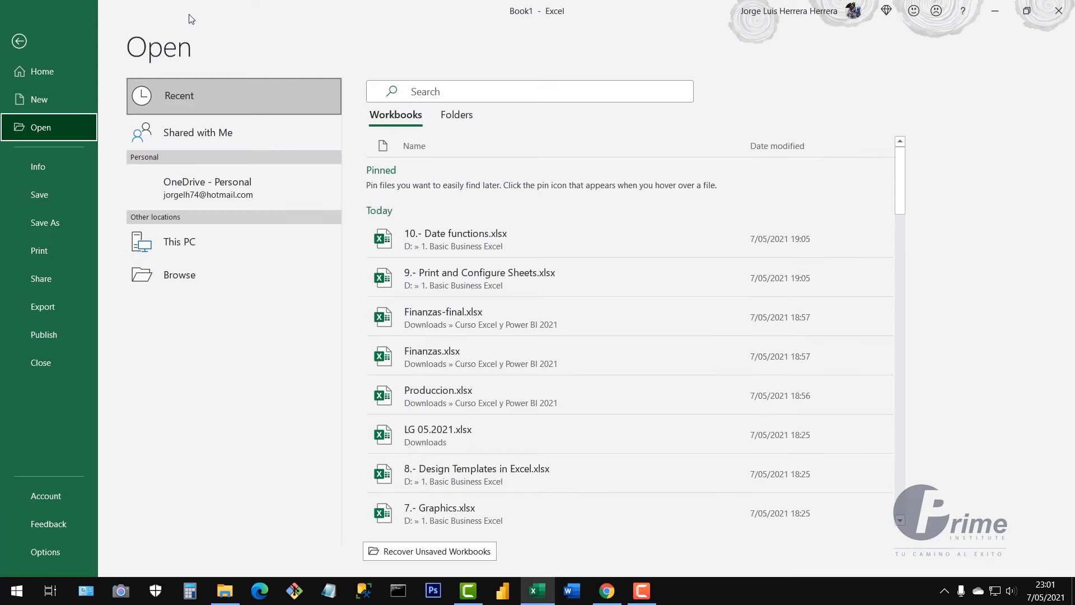
left_click(22, 40)
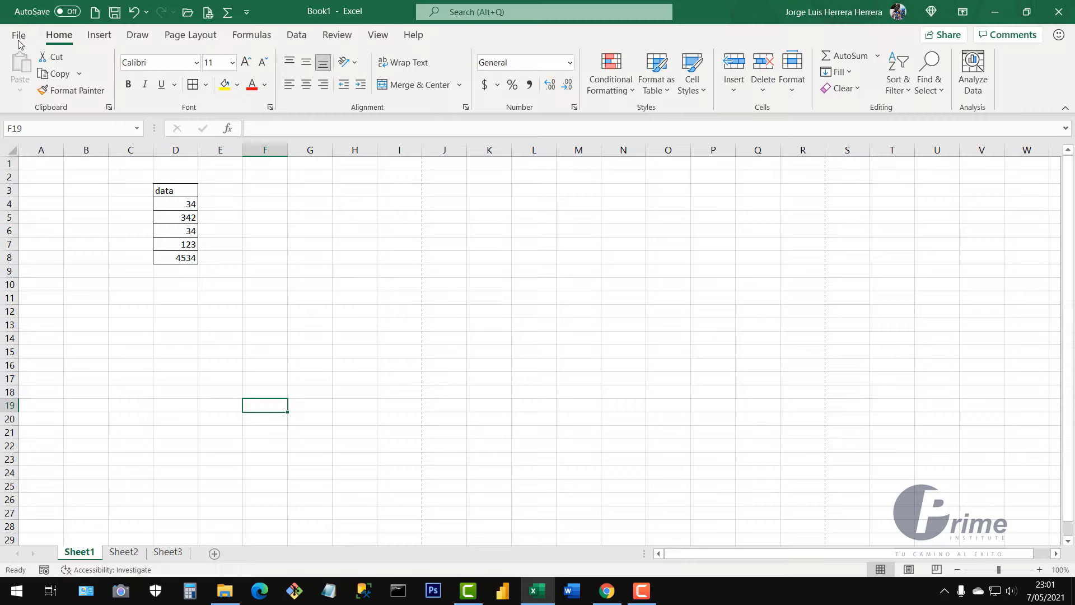
left_click(210, 18)
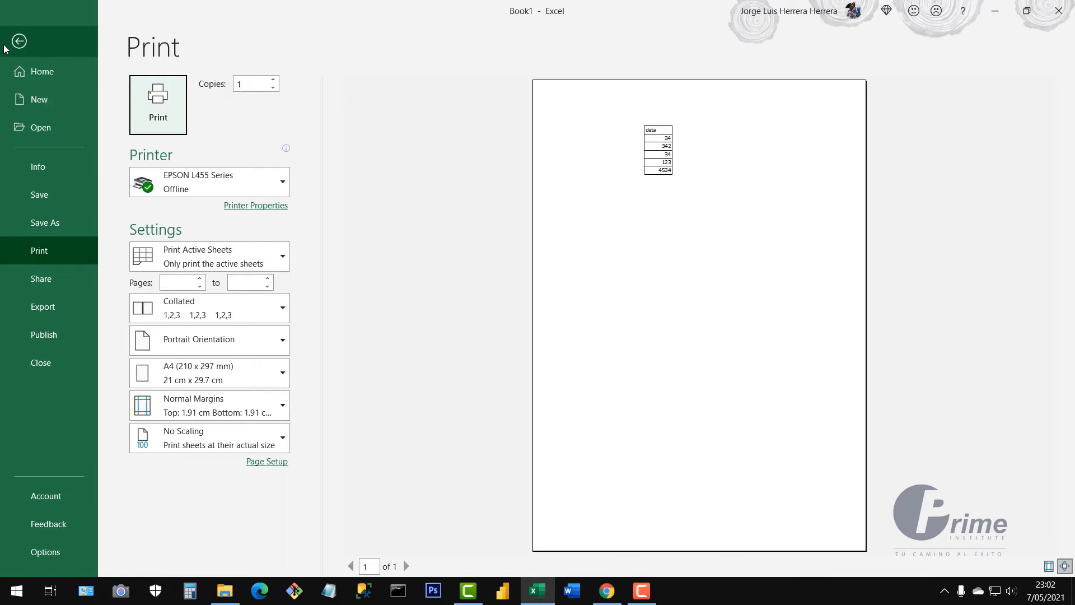
- Return from the print preview to the sheet and total D4:D8 in cell D9 with the added Sum command
left_click(21, 41)
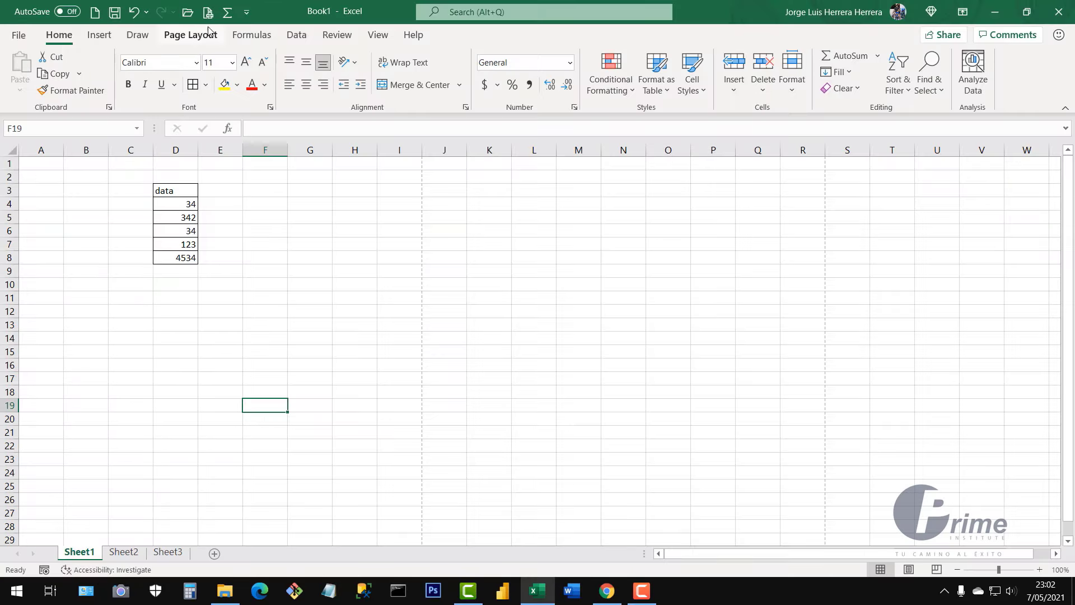
left_click(189, 260)
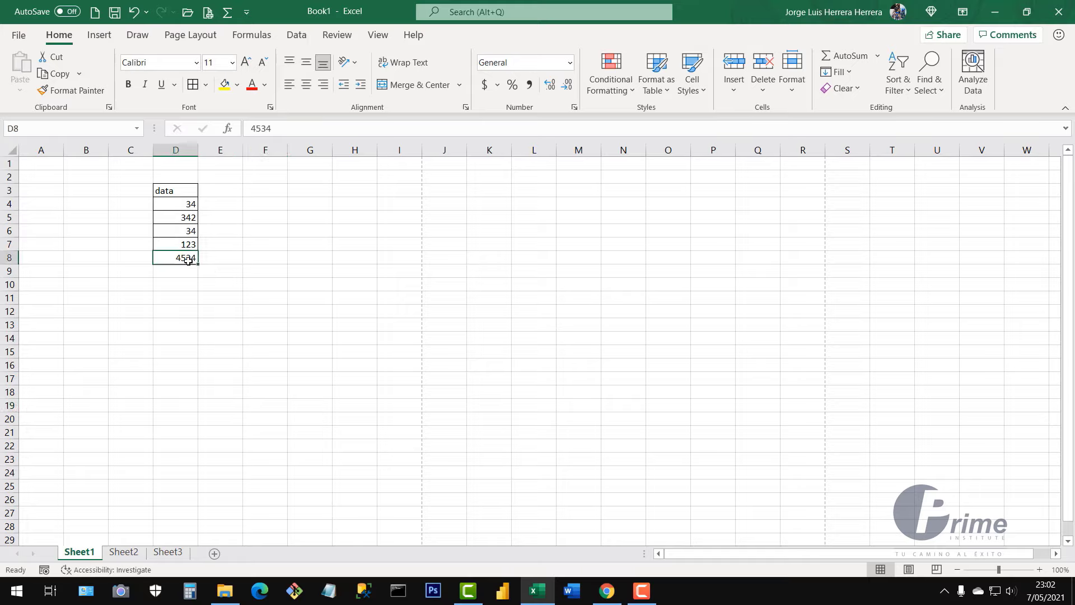
left_click(186, 298)
left_click(183, 215)
left_click(185, 258)
left_click(180, 274)
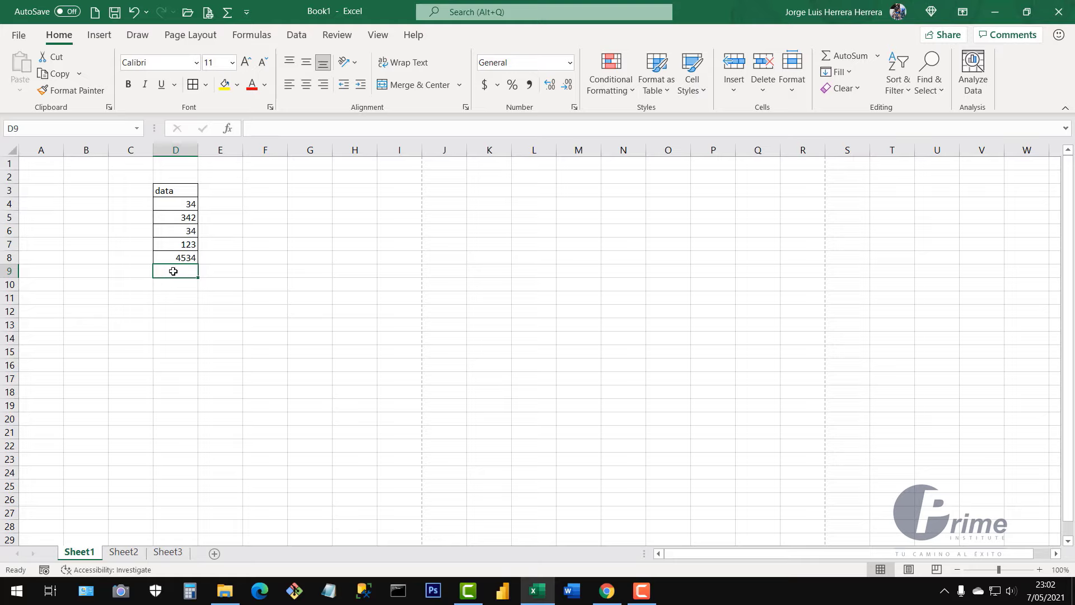
left_click(227, 18)
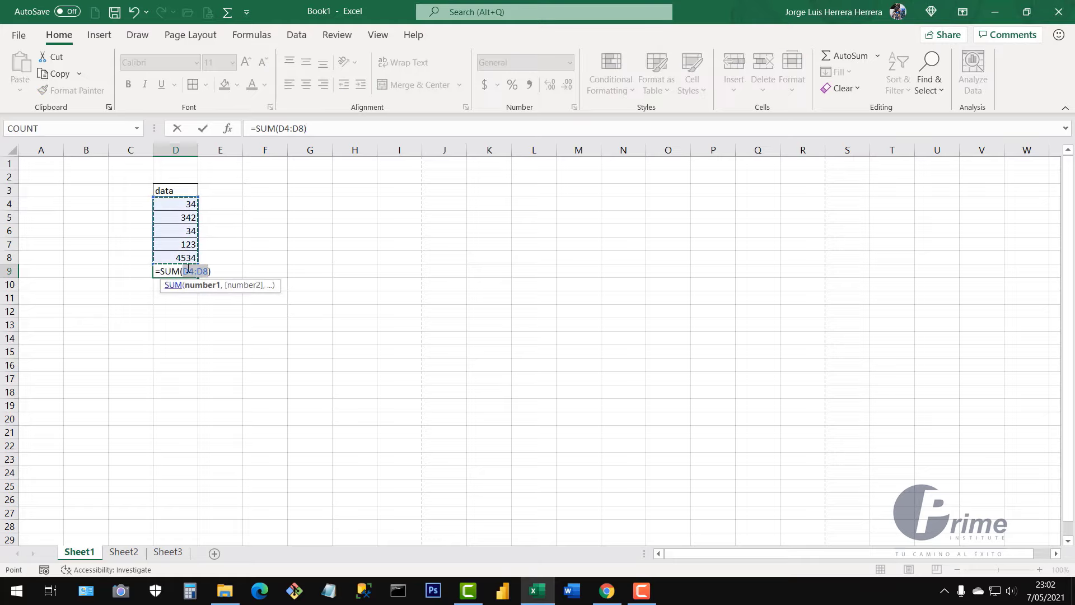
key("Return")
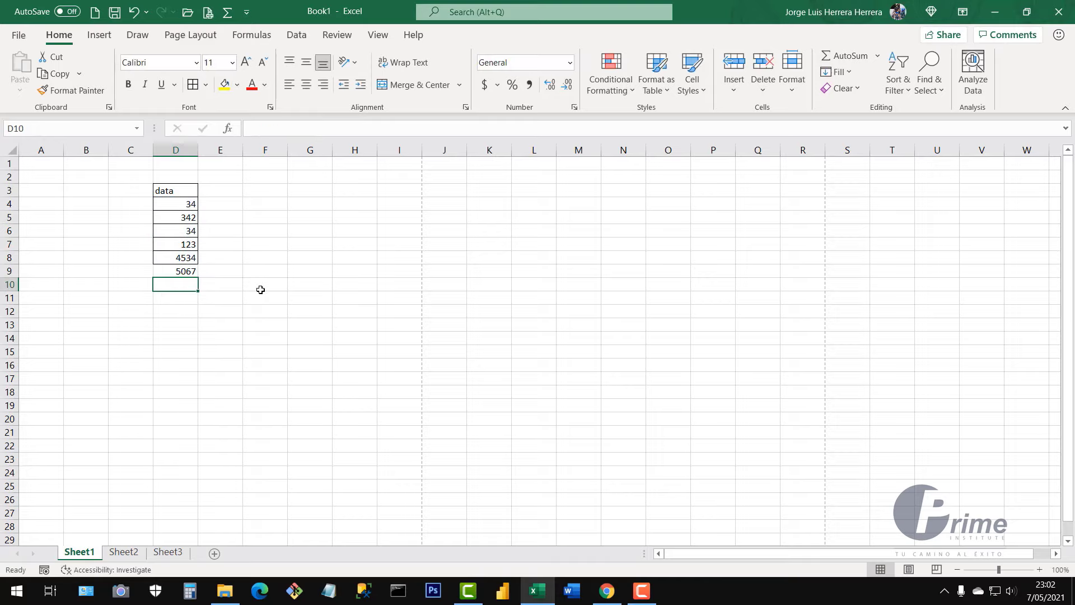
left_click(182, 274)
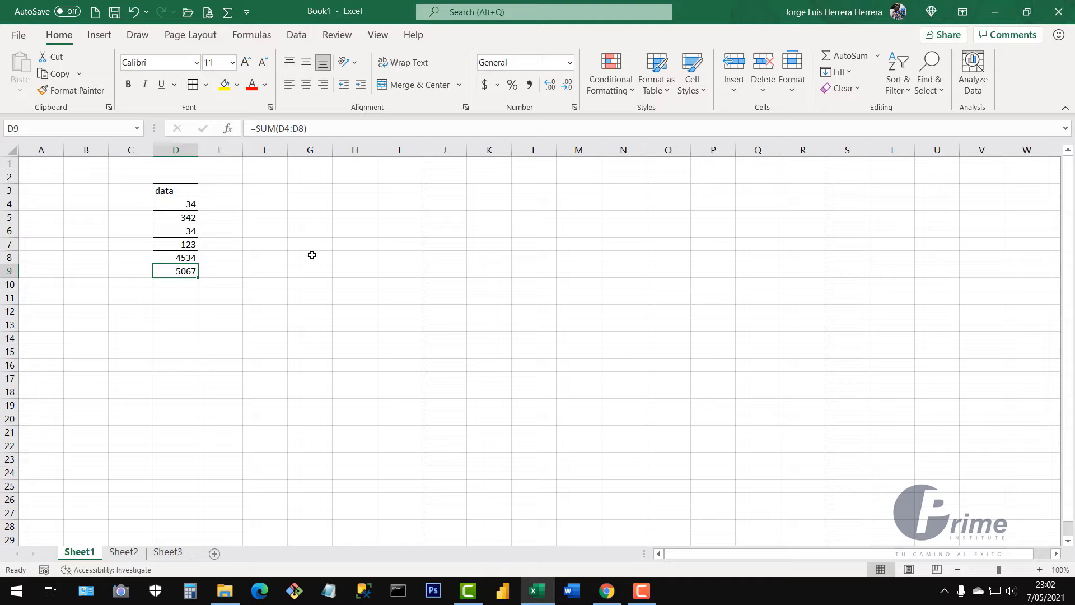
left_click(306, 313)
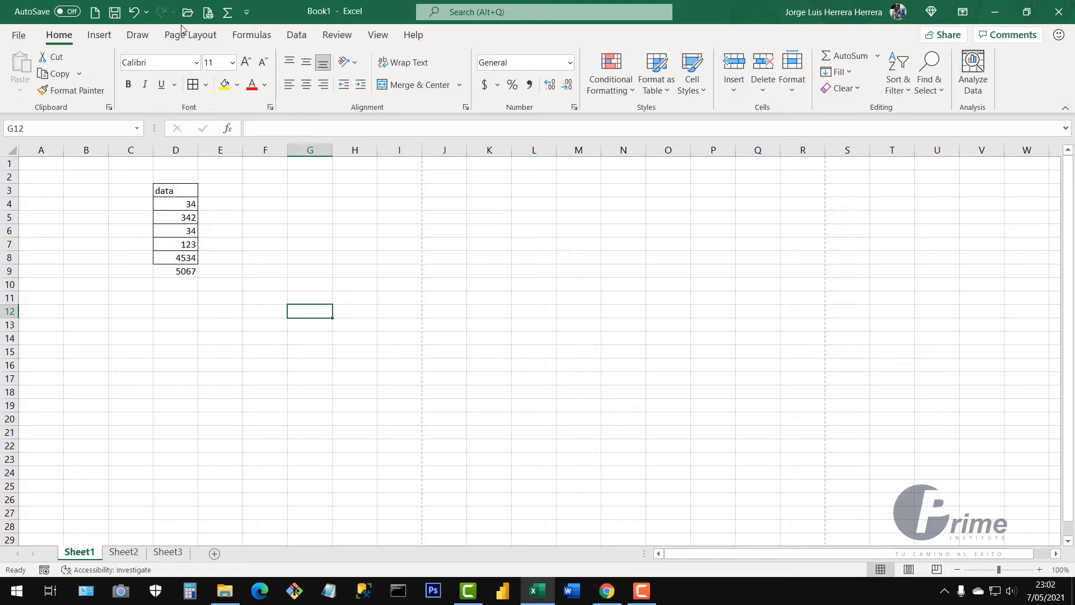
- Examine the dashed vertical page-break lines after columns I and R by selecting the columns and cells beside them
left_click(404, 150)
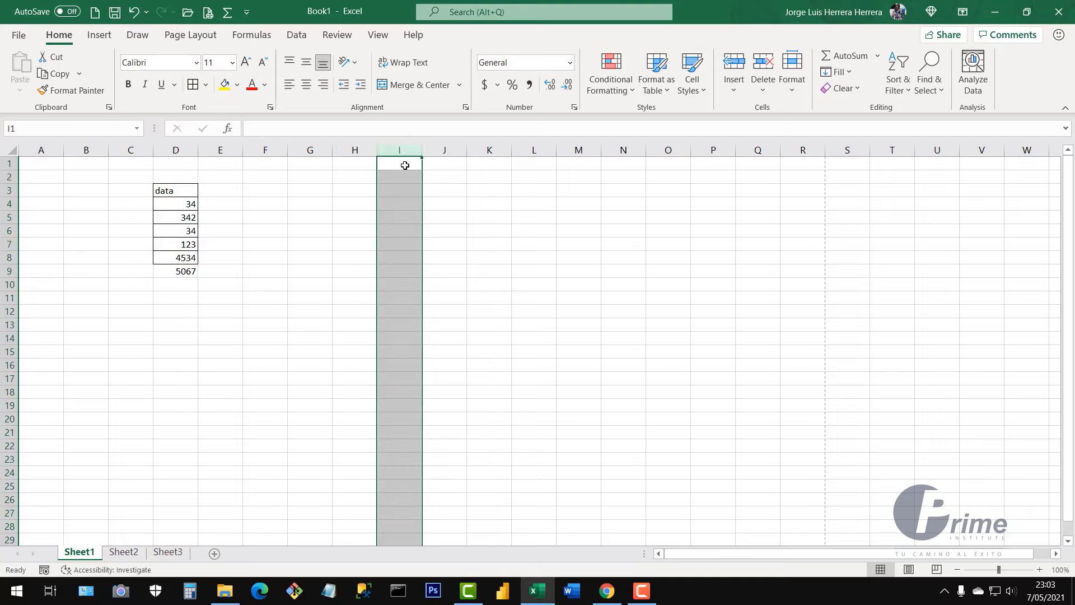
left_click(446, 202)
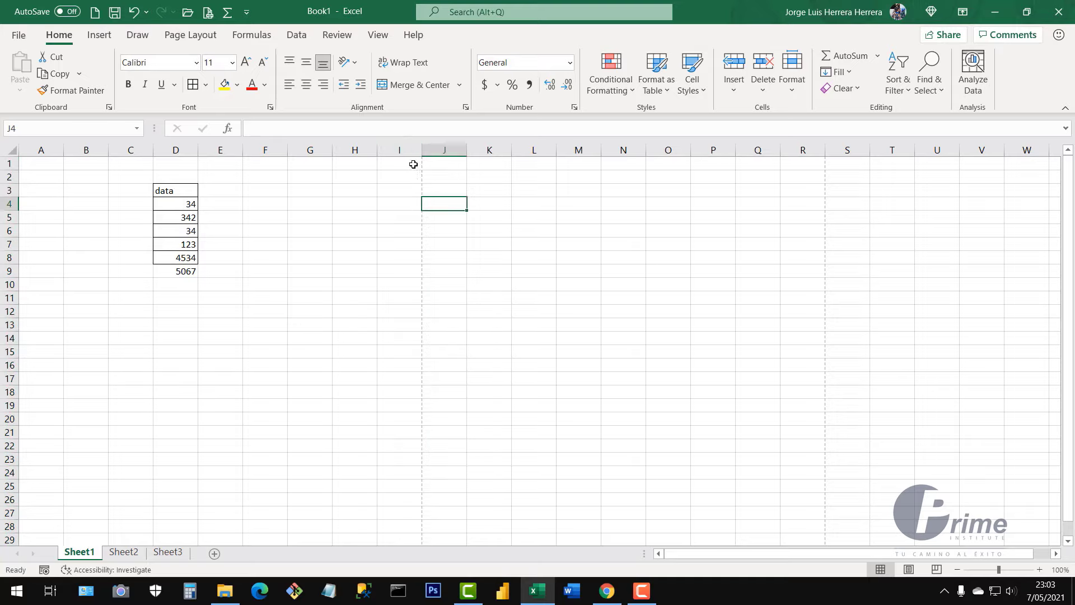
left_click_drag(414, 164, 420, 396)
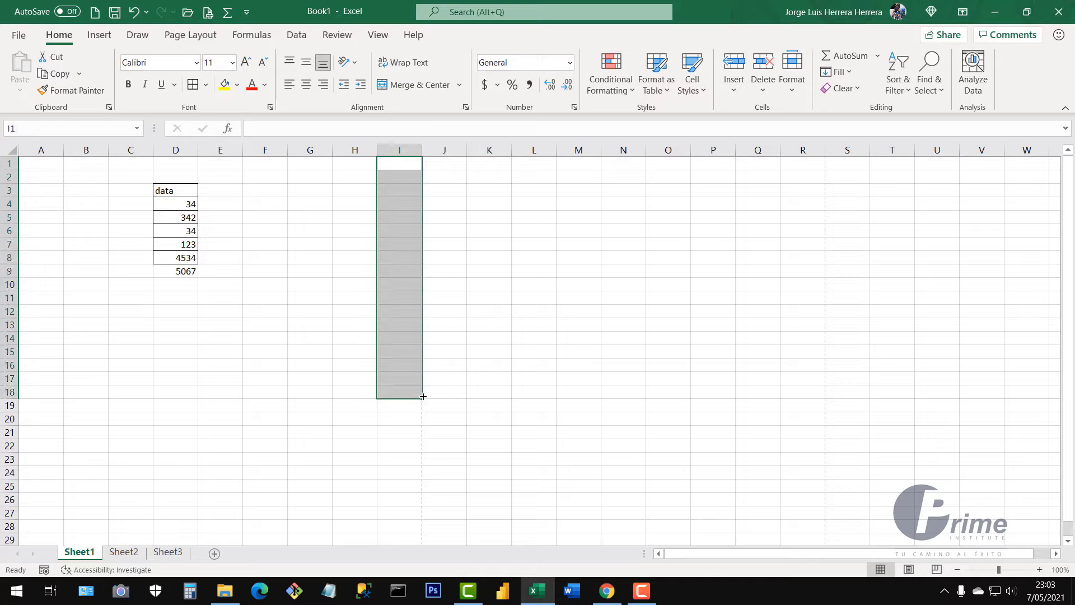
left_click(406, 383)
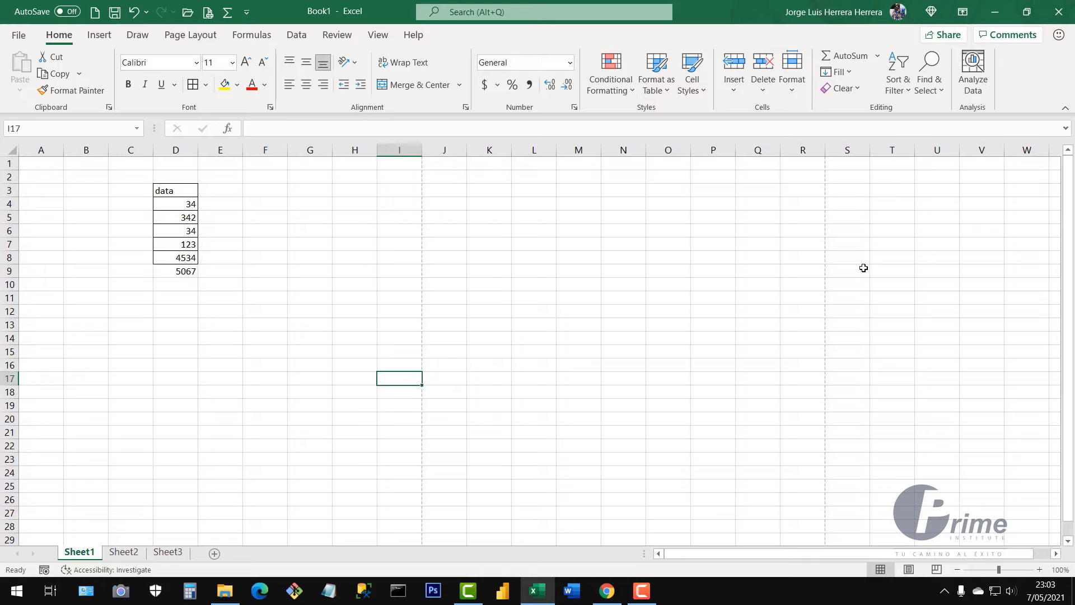
left_click_drag(803, 153, 840, 154)
left_click(821, 232)
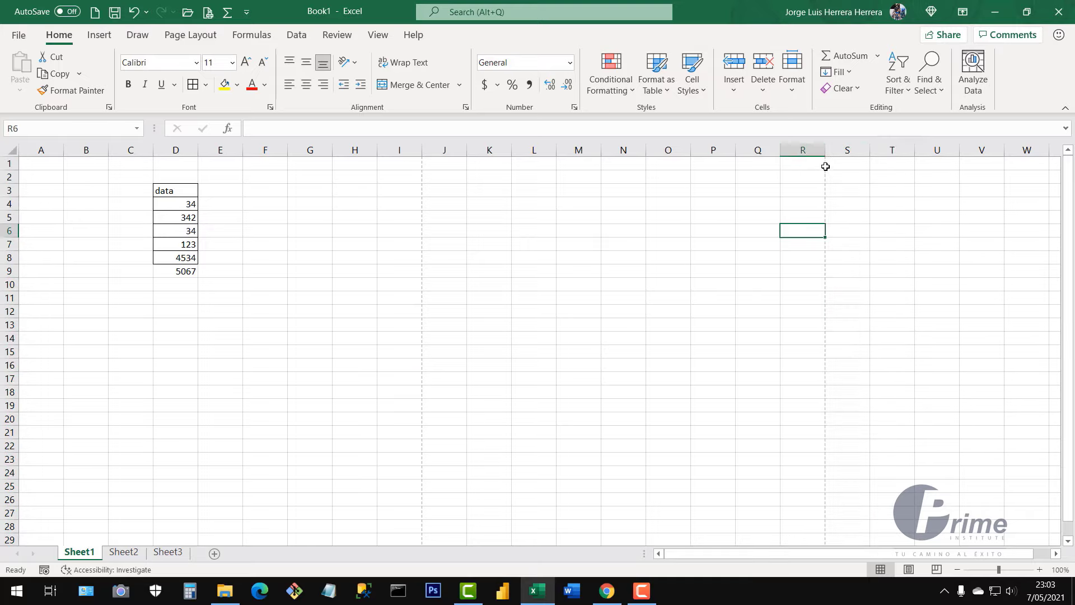
- Examine the dashed horizontal page-break line between rows 50 and 51, and return to the data at the start of the sheet
scroll(372, 385, "down", 7)
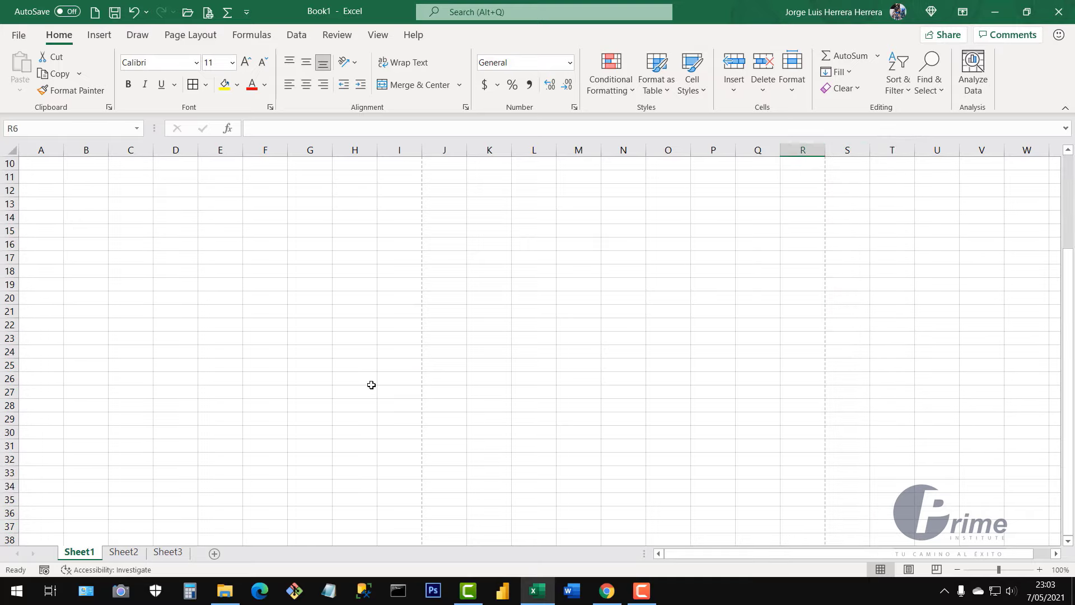
scroll(370, 386, "down", 5)
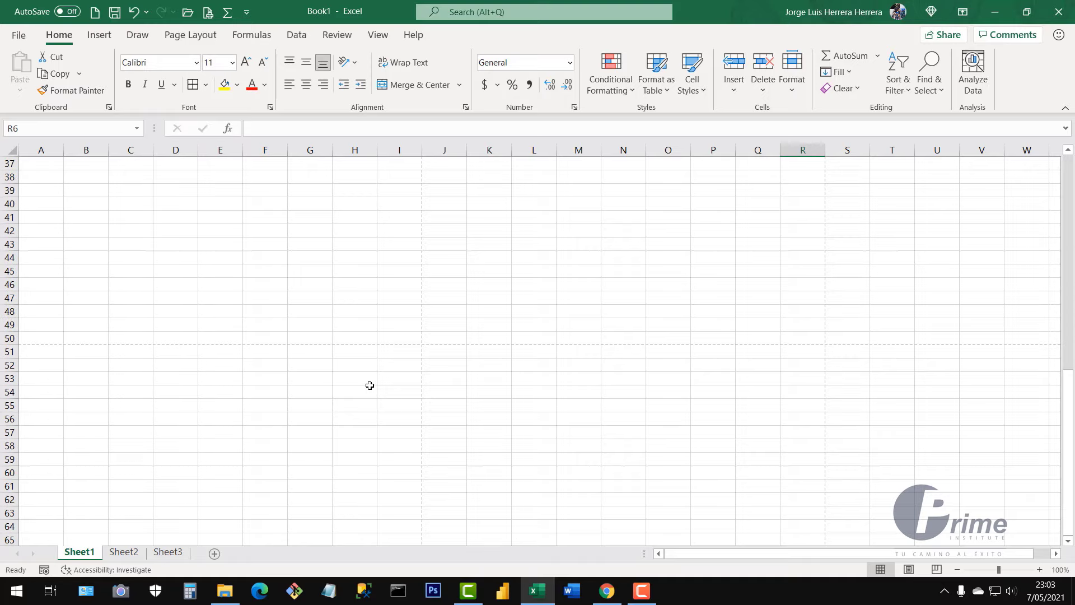
left_click(7, 338)
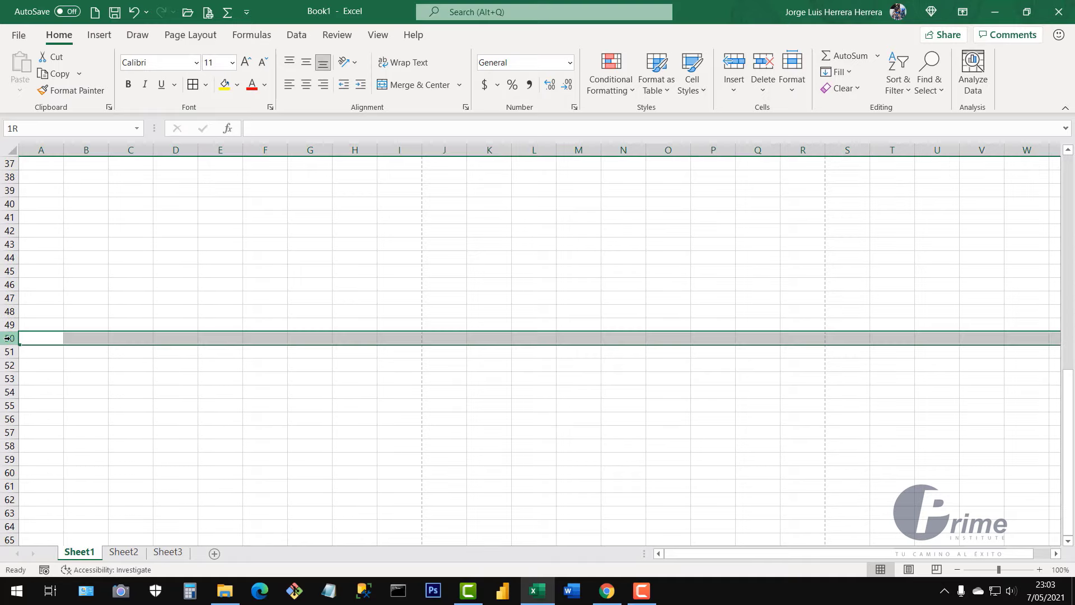
left_click_drag(10, 349, 10, 359)
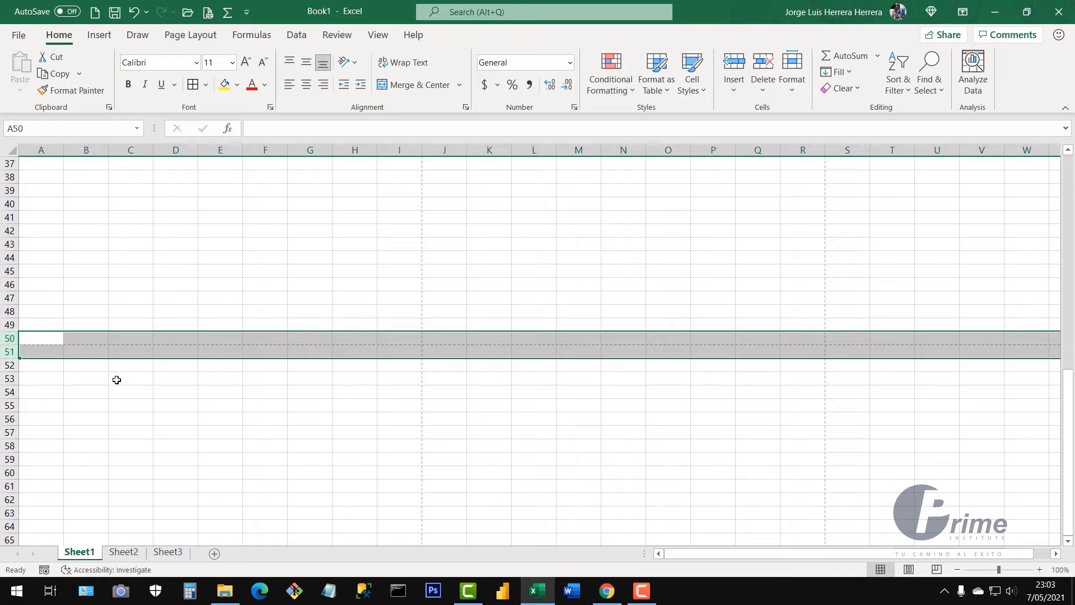
left_click(116, 378)
scroll(415, 377, "down", 7)
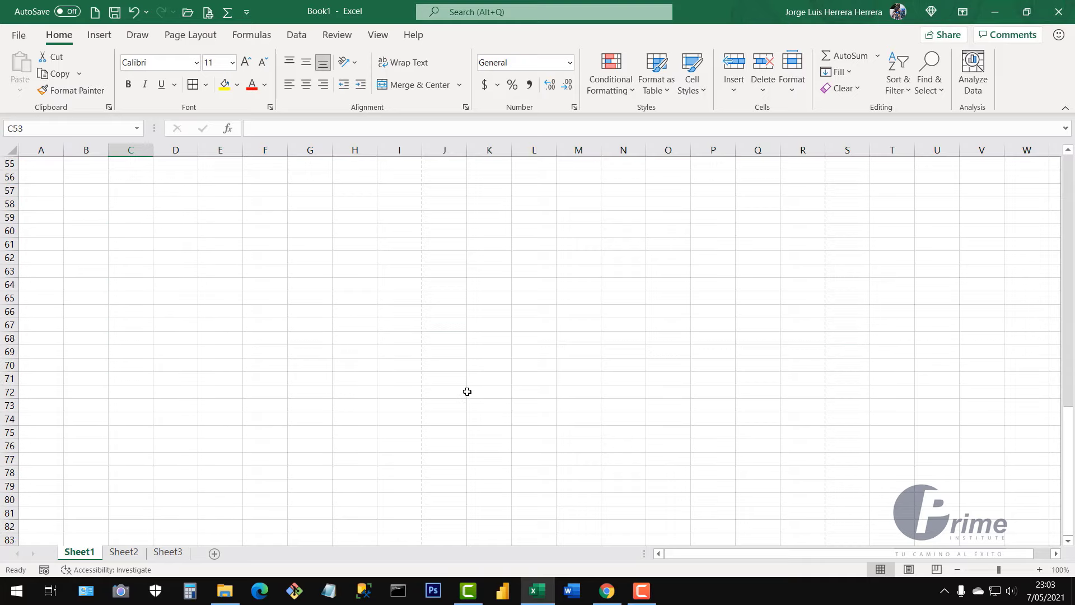
scroll(466, 391, "up", 17)
scroll(490, 374, "up", 2)
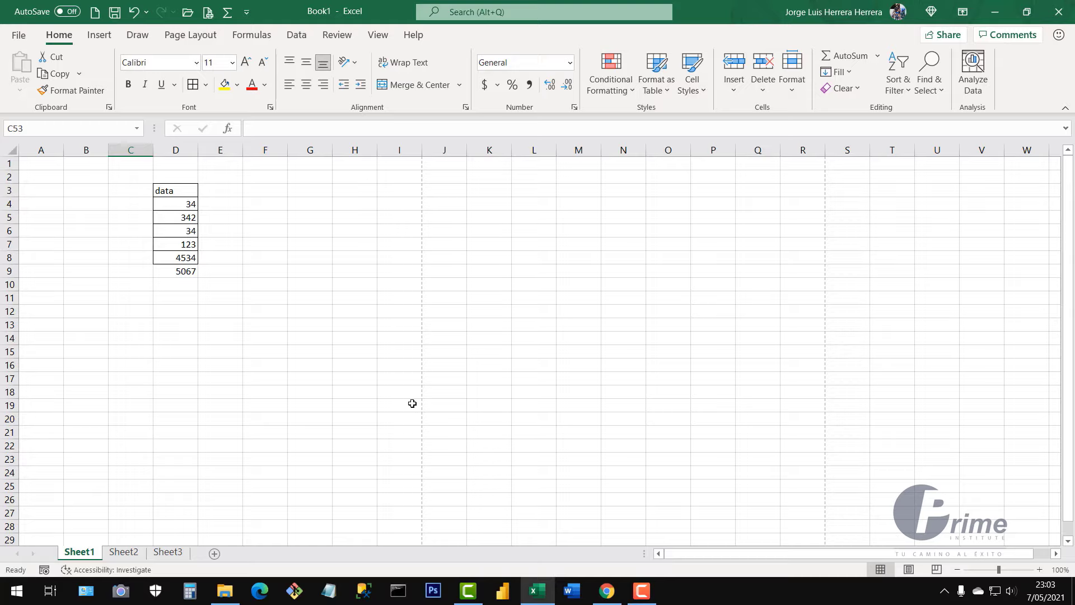
left_click(274, 319)
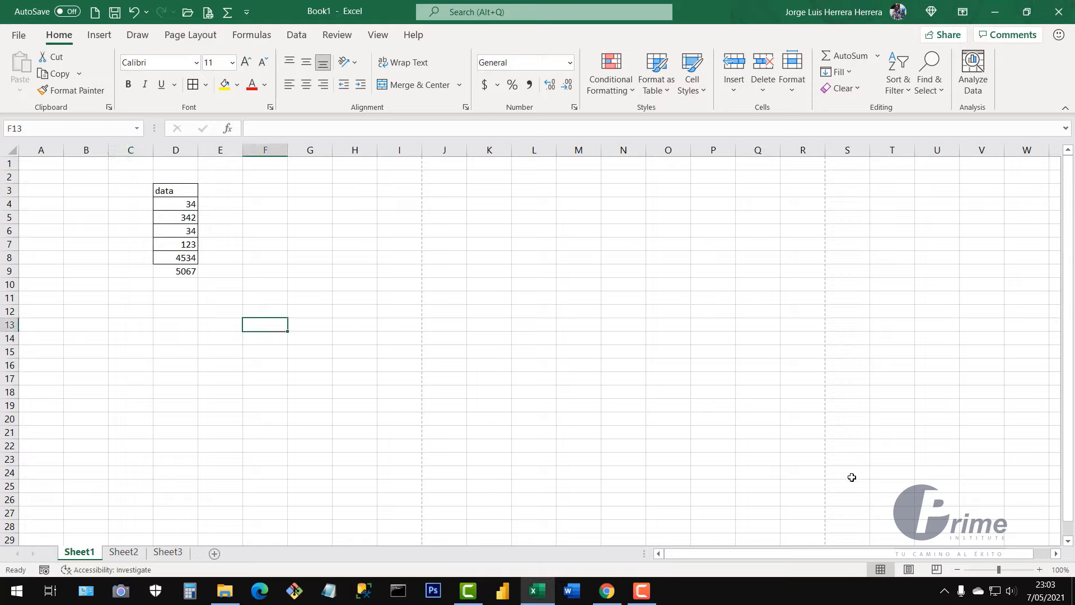
- View Sheet1 in Page Layout and Page Break Preview, and return it to Normal view
left_click(909, 569)
scroll(485, 389, "down", 3)
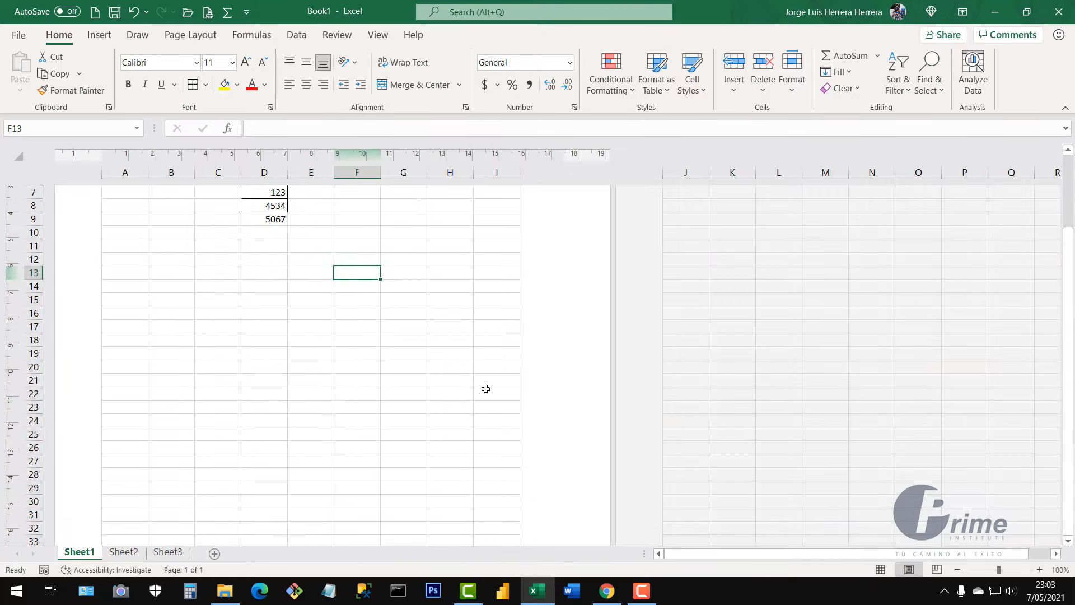
scroll(392, 357, "up", 3)
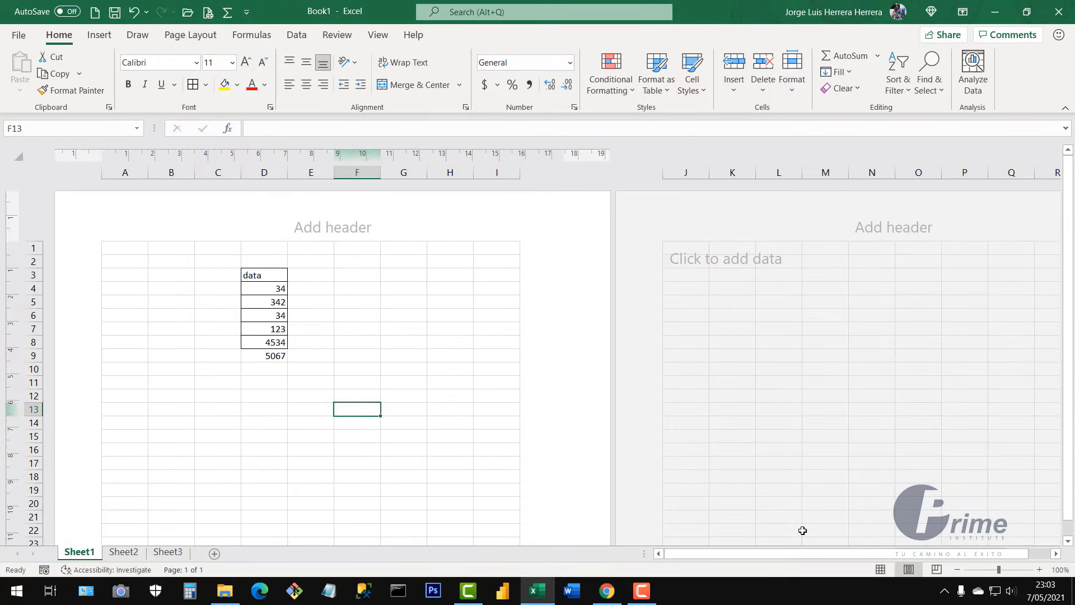
left_click(941, 572)
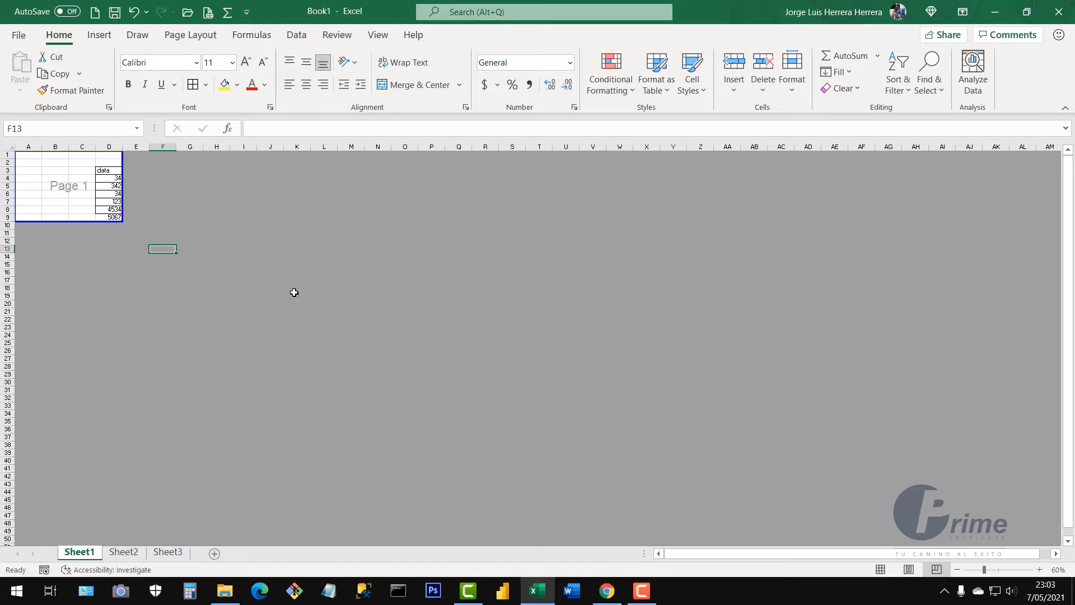
left_click(881, 572)
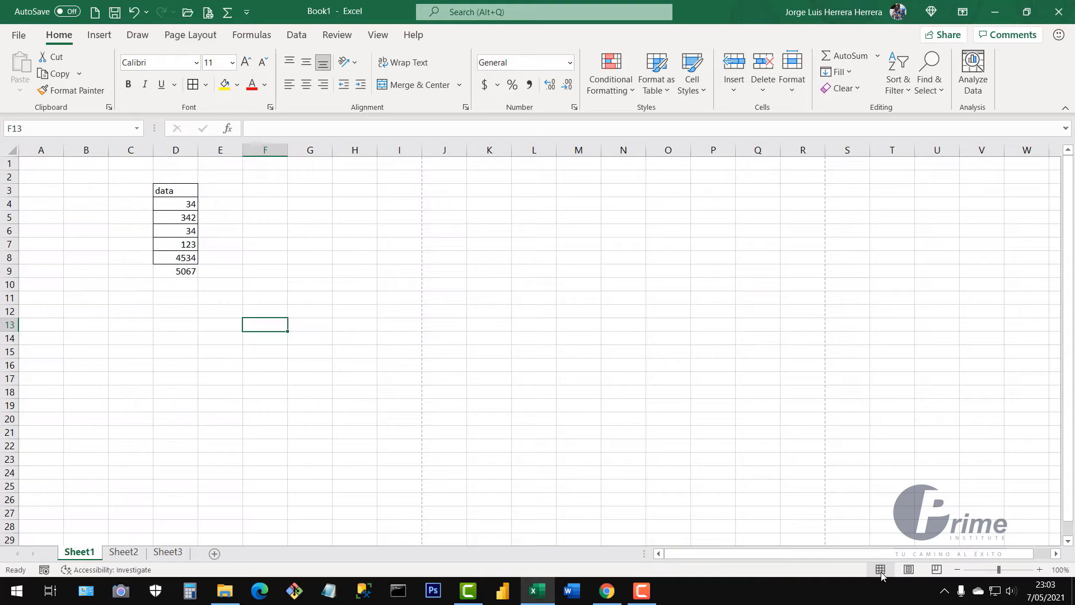
left_click(335, 290)
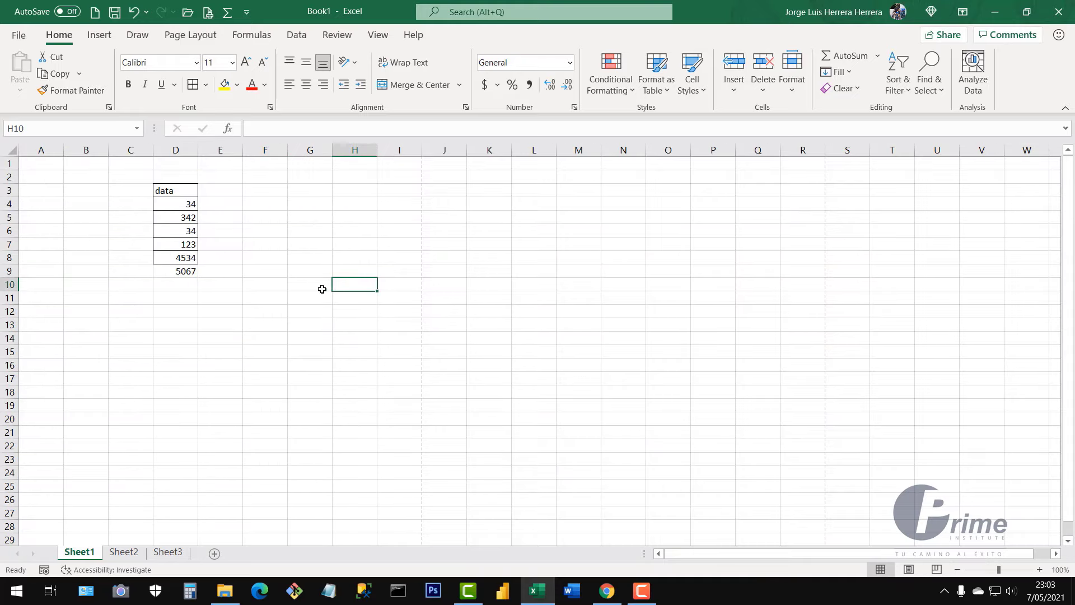
- Switch to Sheet2, hide its gridlines, and show them again
left_click(126, 555)
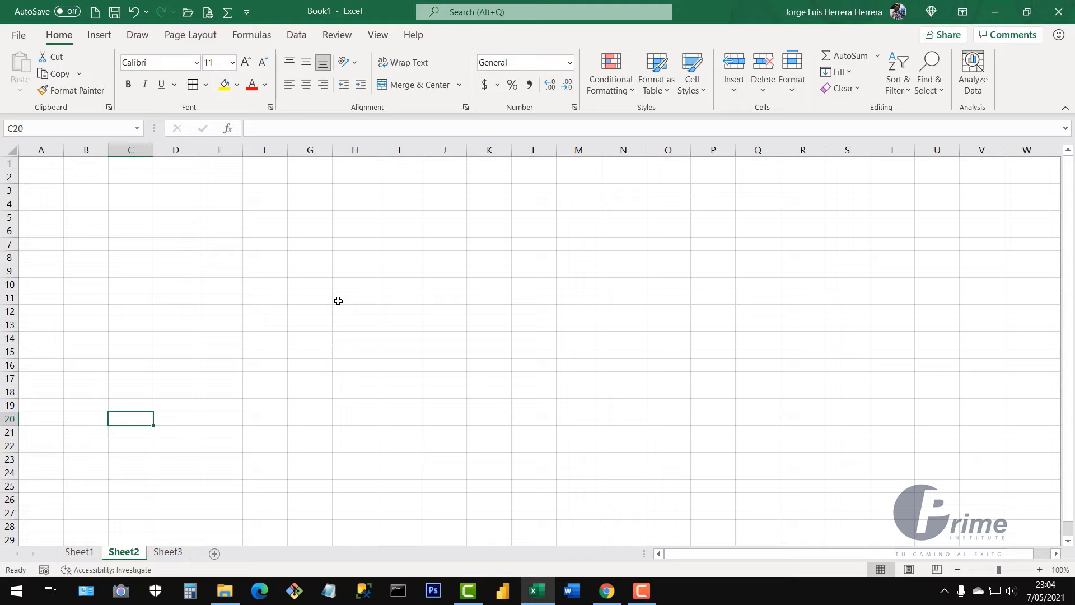
left_click(379, 36)
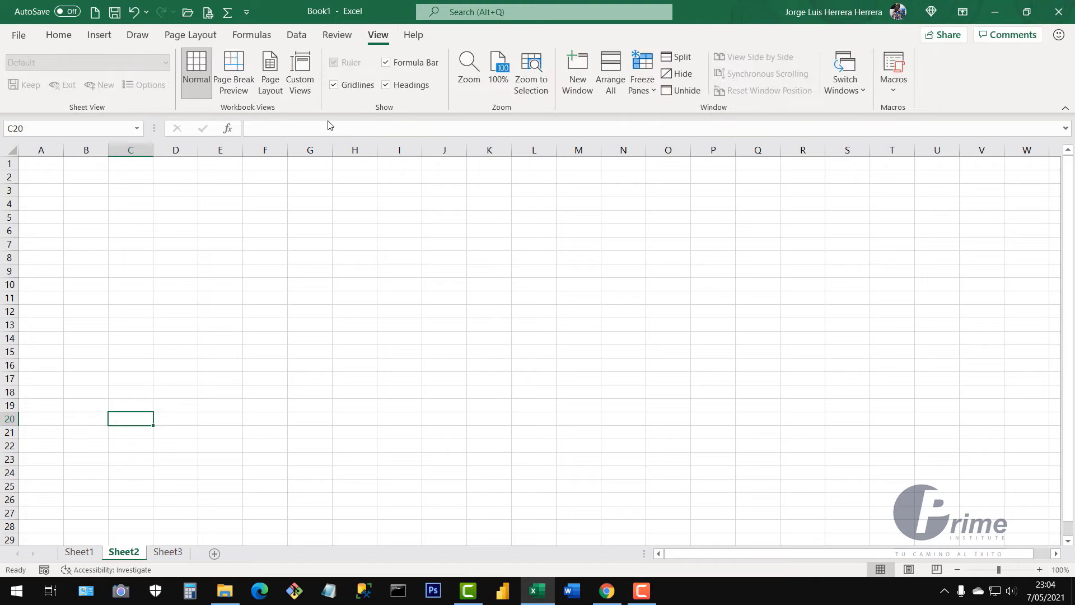
left_click(335, 86)
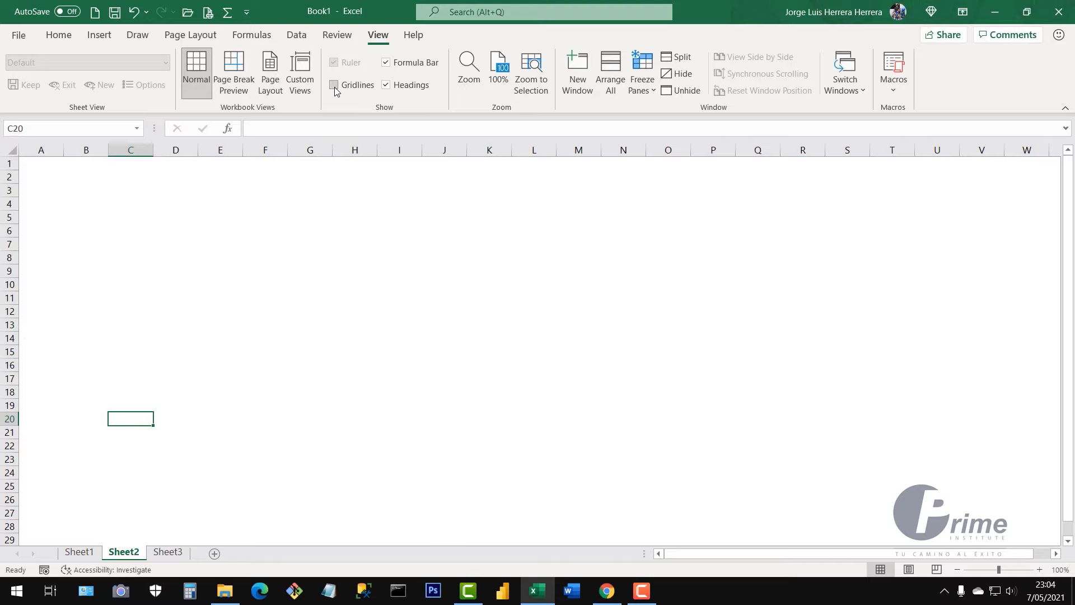
left_click(335, 86)
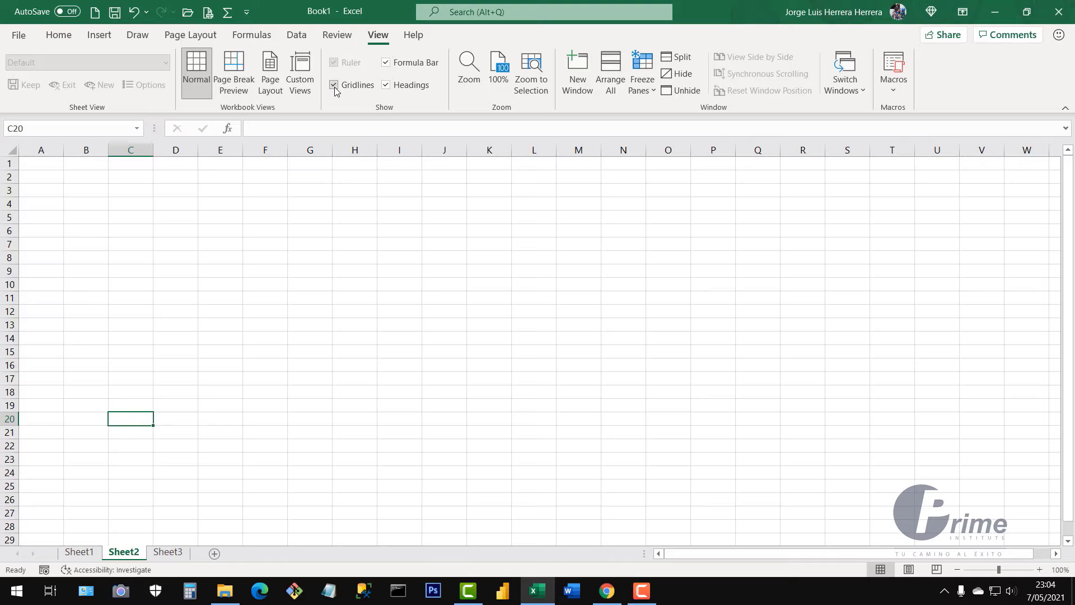
- Hide and show the formula bar twice, leaving it shown
left_click(385, 65)
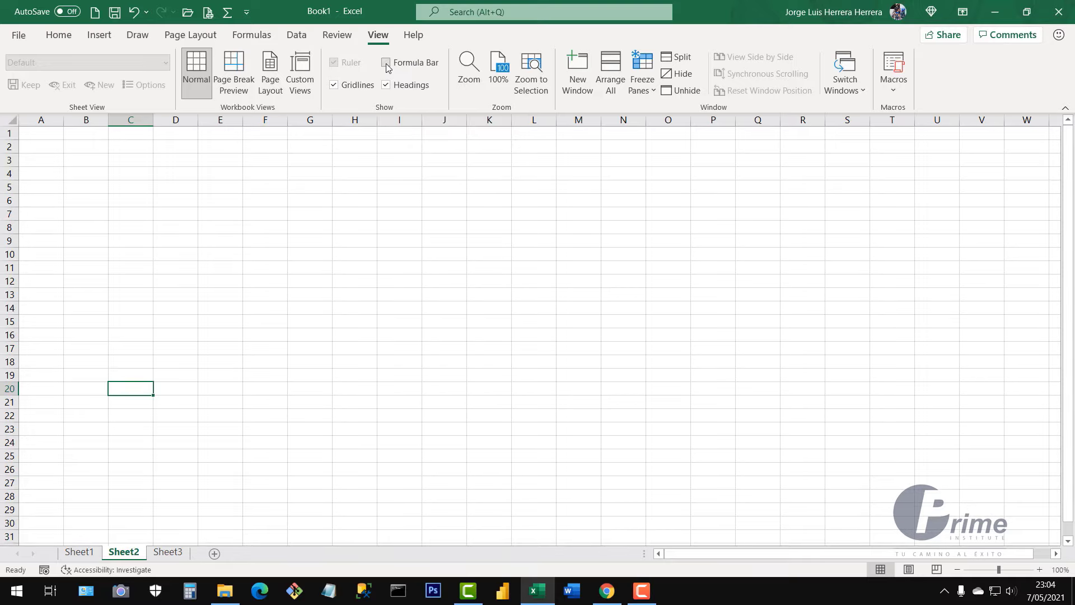
left_click(386, 64)
left_click(386, 65)
left_click(387, 63)
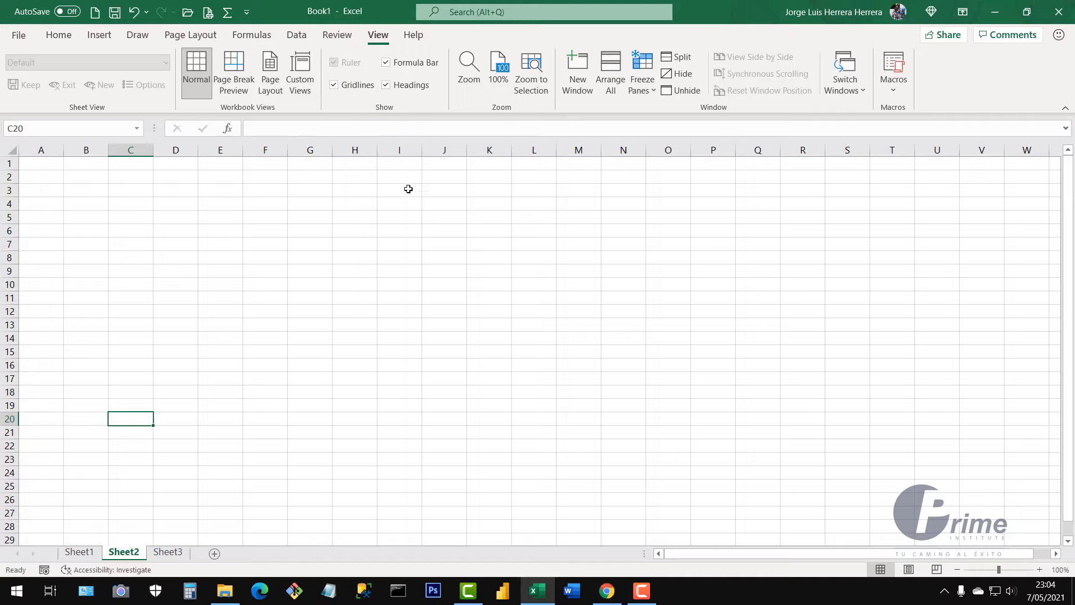
- Hide and show the row and column headings of Sheet2 twice, leaving them shown, and return to the Home commands
left_click(386, 85)
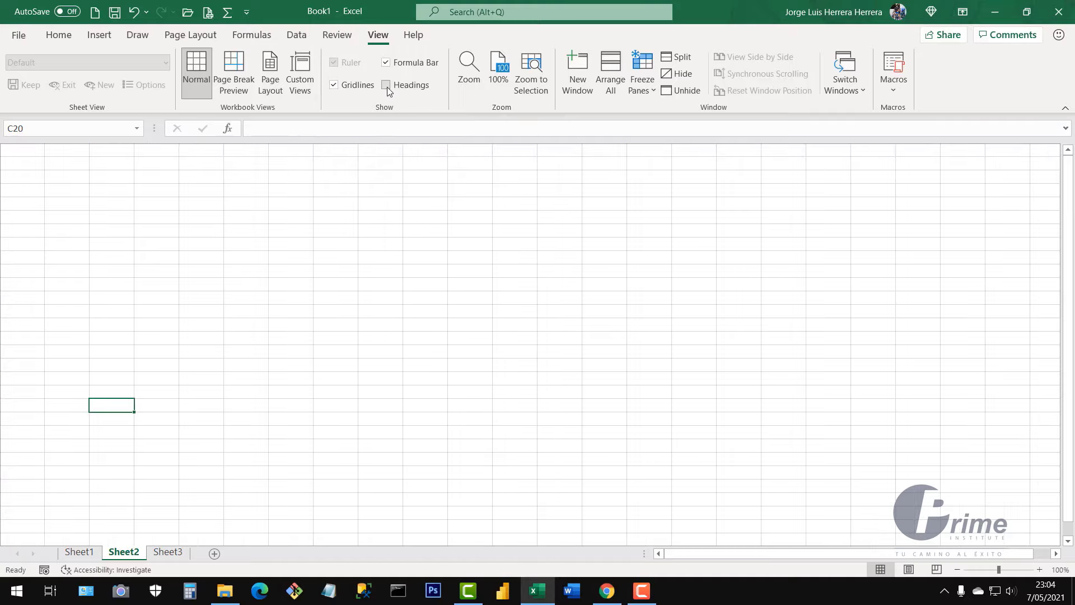
left_click(389, 91)
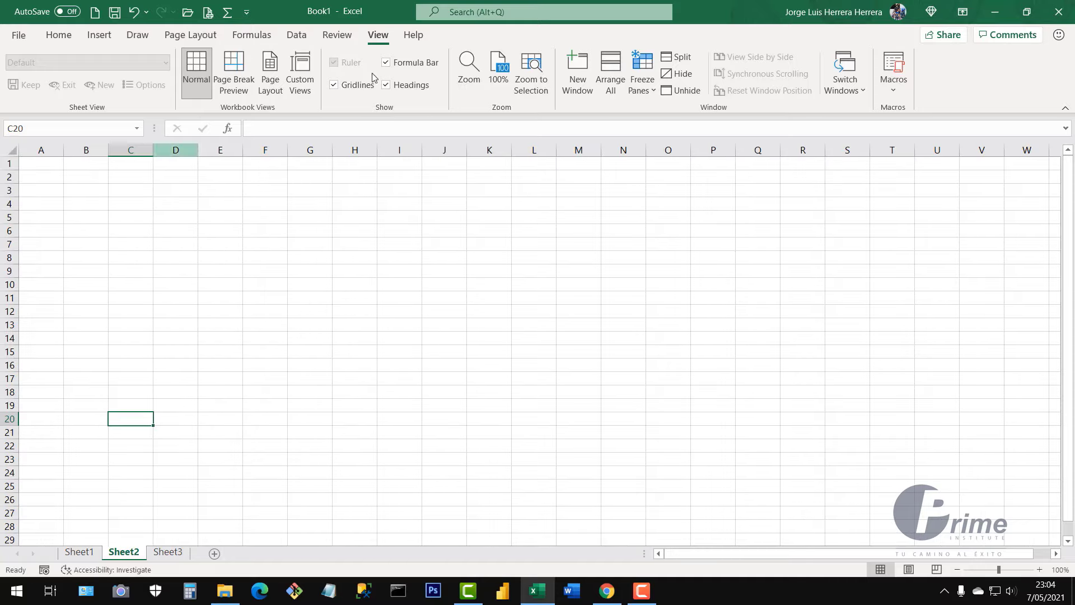
left_click(387, 85)
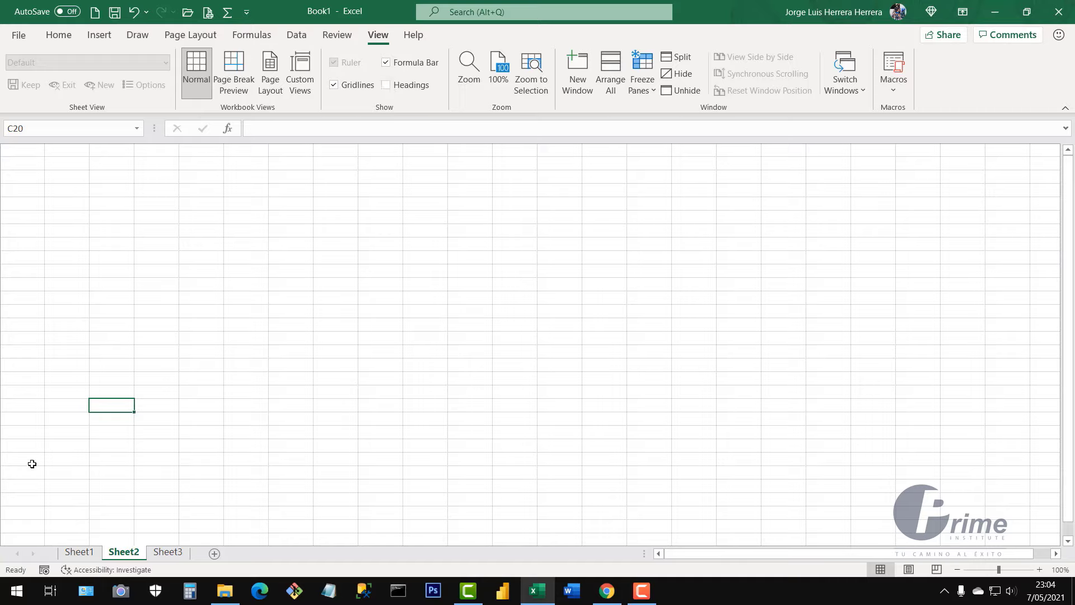
left_click(386, 86)
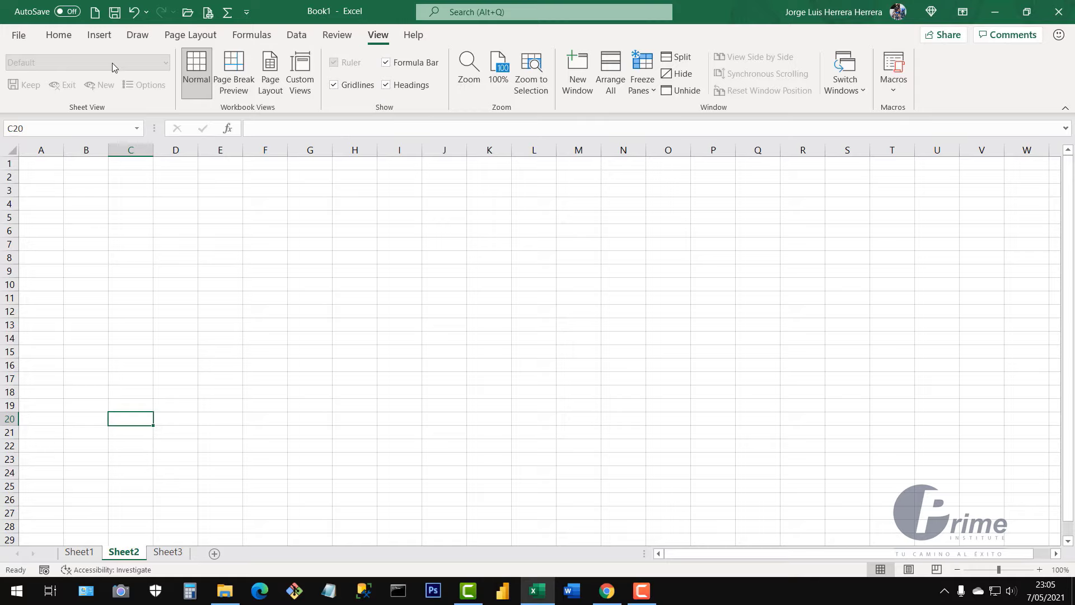
left_click(56, 37)
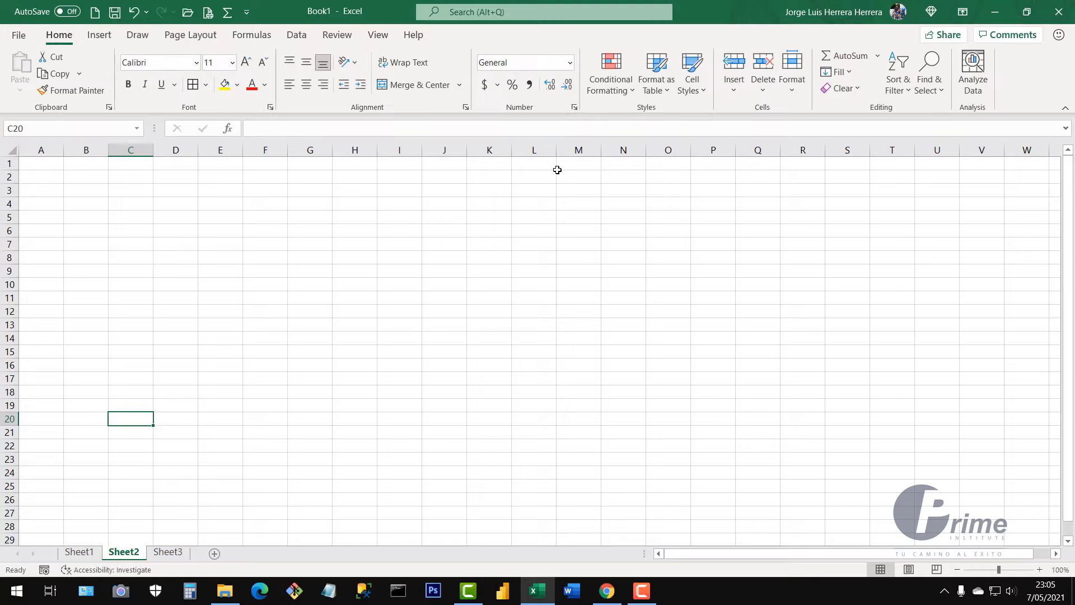
- Select cells E11 and J7 on Sheet2, select columns A, B and C one after another, and clear the selection
left_click(239, 301)
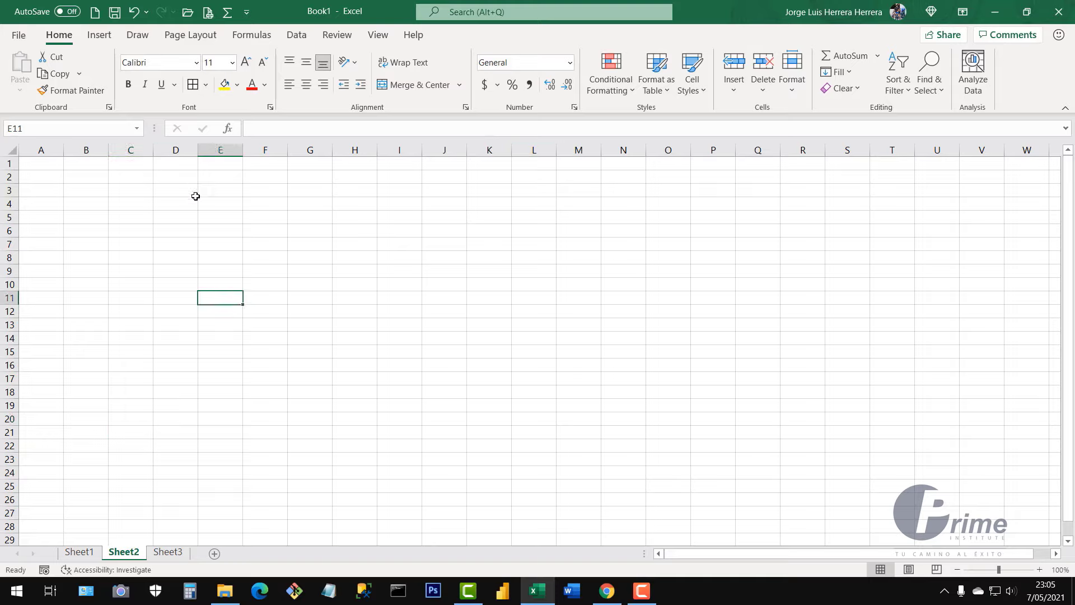
left_click(429, 244)
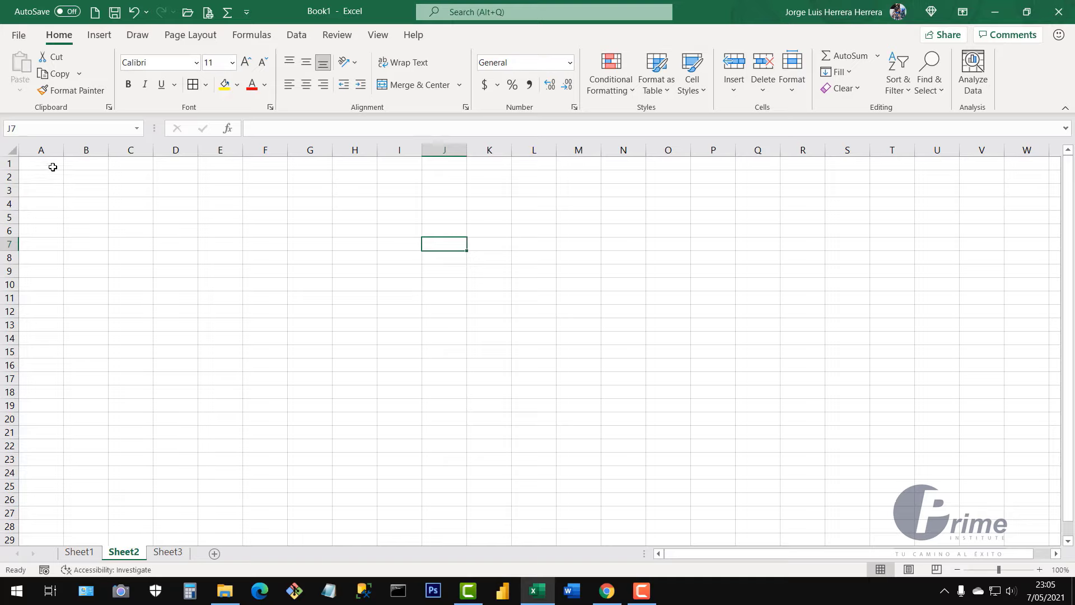
left_click(42, 149)
left_click(81, 149)
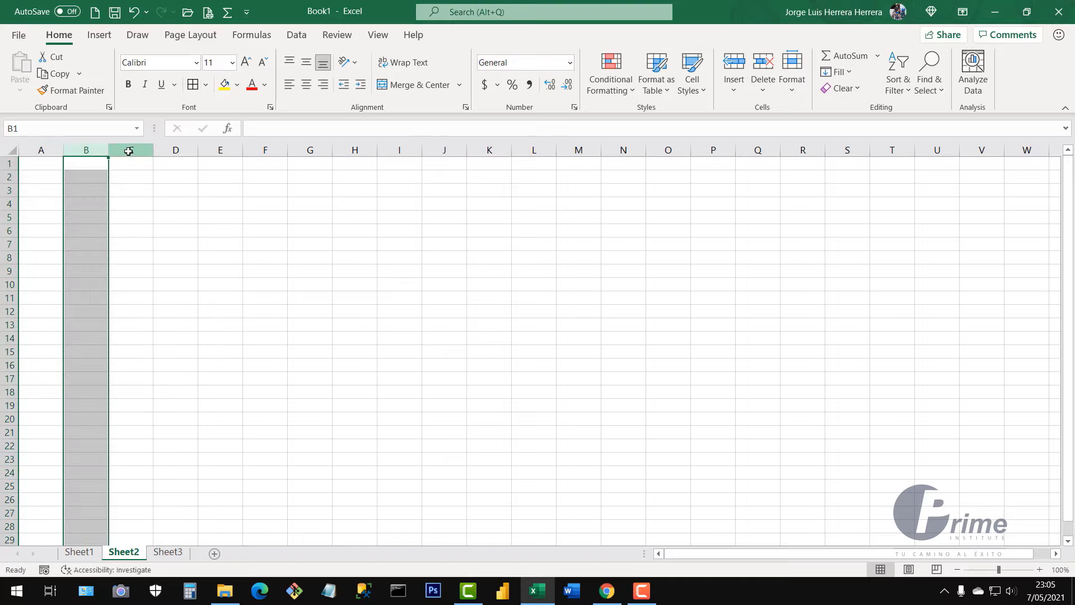
left_click(128, 149)
left_click(227, 179)
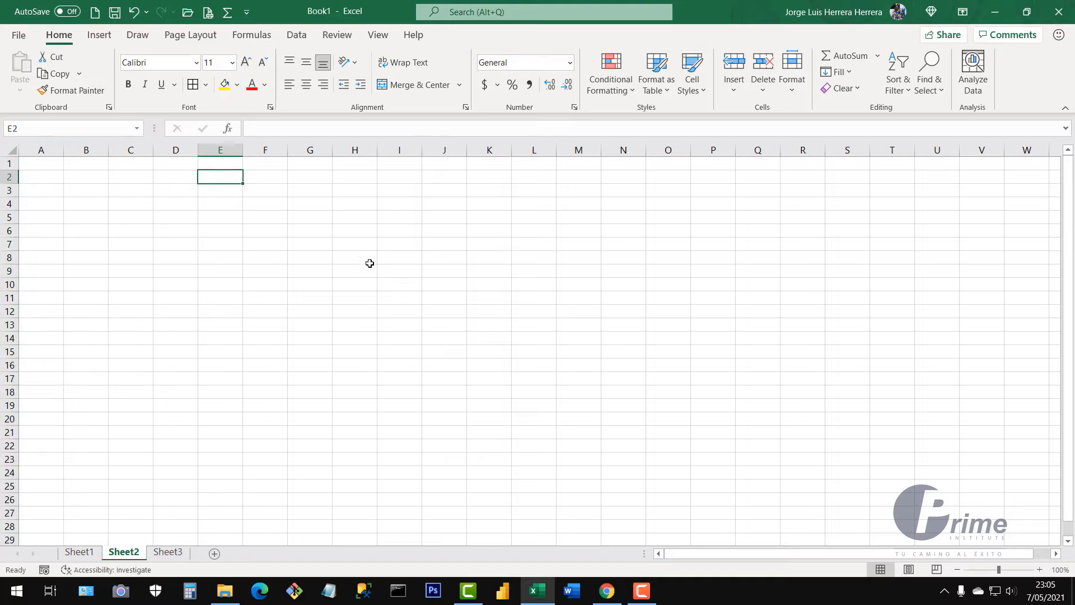
- Widen column H by its border to roughly 1.7 times the width of its neighbouring columns
left_click(355, 150)
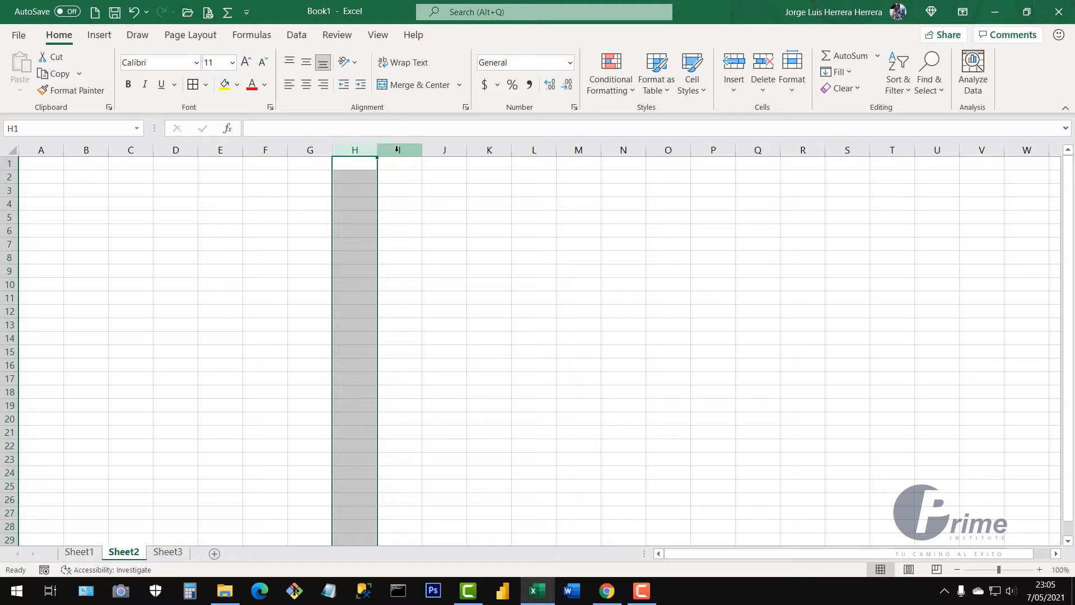
left_click_drag(377, 150, 408, 151)
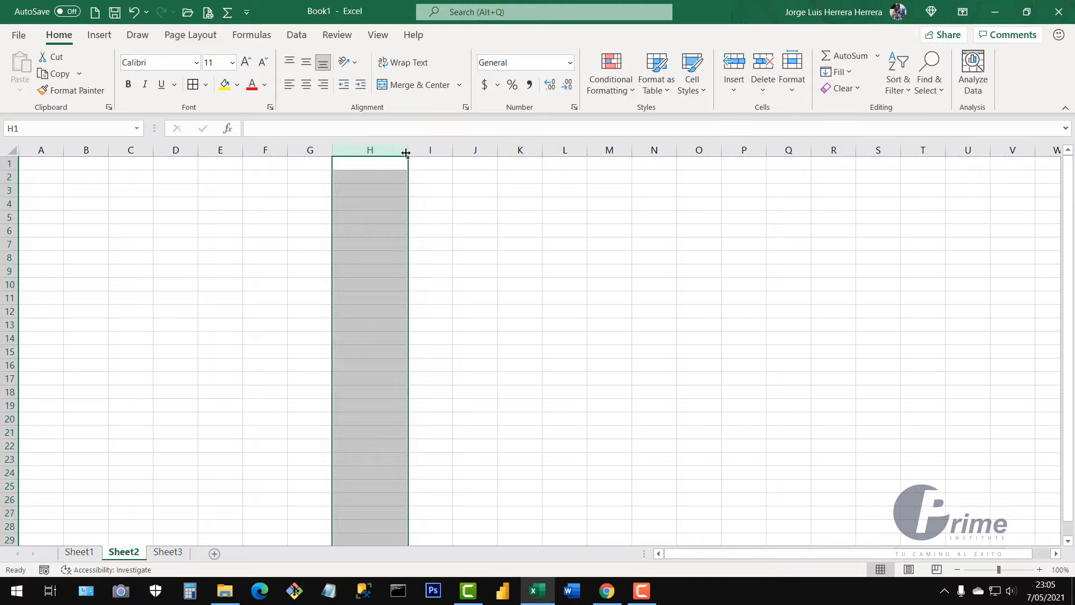
left_click(433, 225)
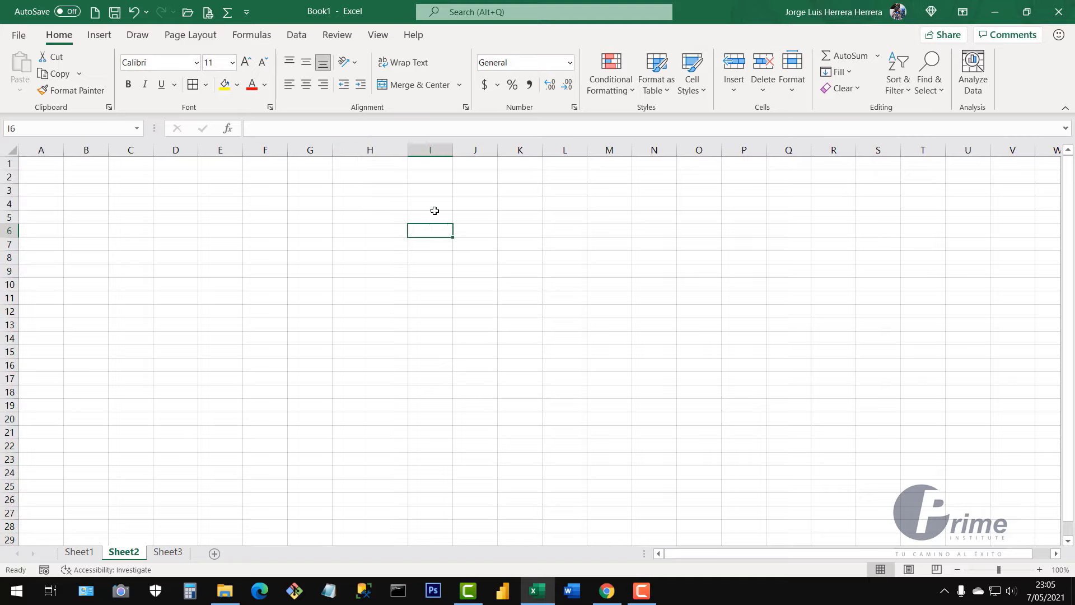
- Select columns I through L and widen them together to roughly 1.4 times the standard column width
left_click(430, 149)
left_click_drag(432, 150, 585, 148)
left_click(534, 230)
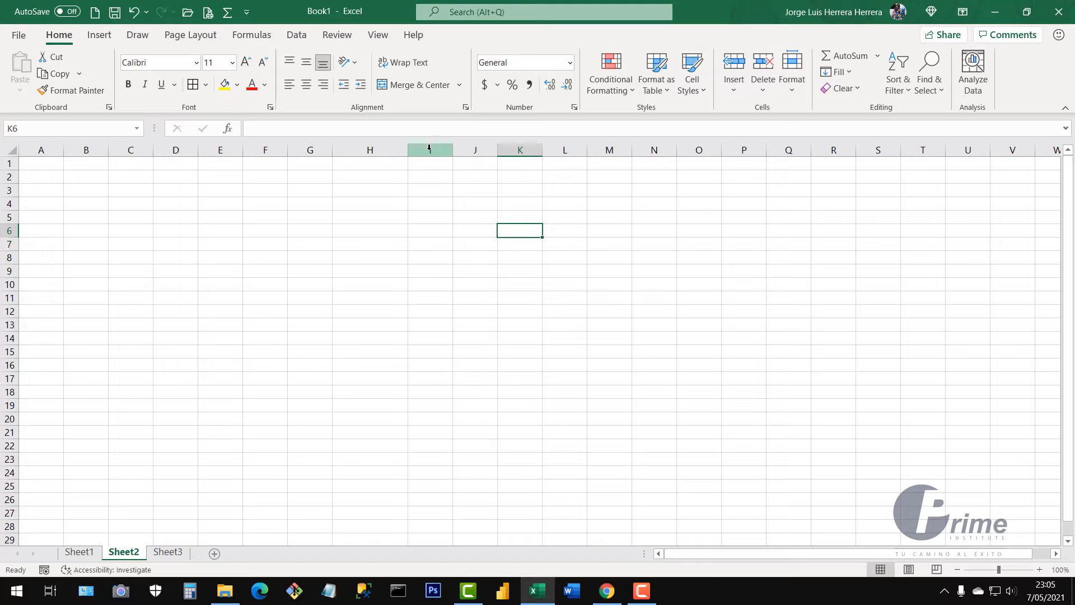
left_click(429, 149)
left_click_drag(439, 149, 564, 150)
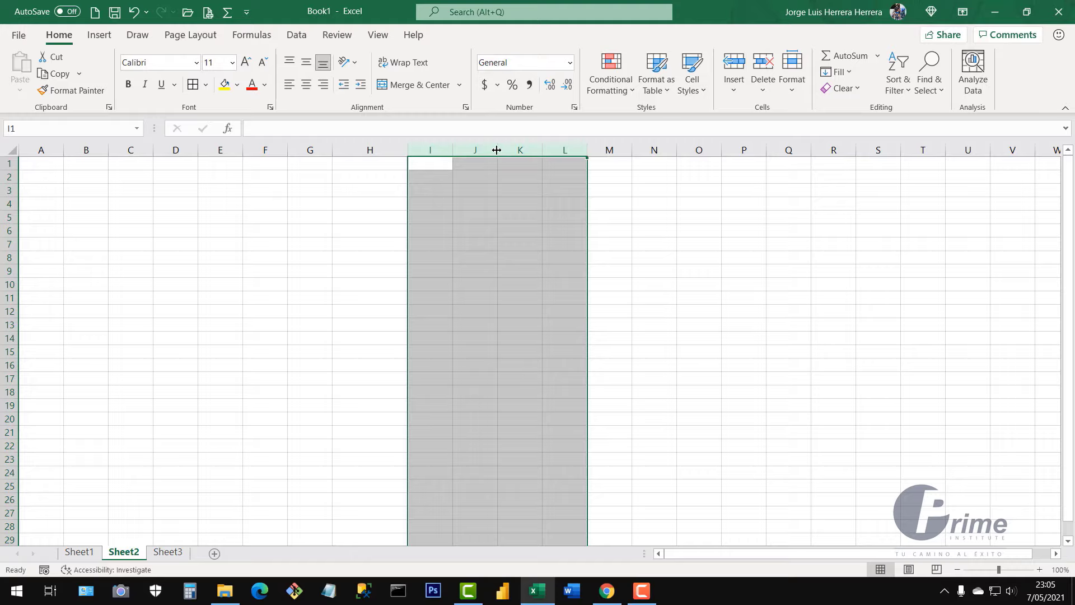
left_click_drag(496, 150, 516, 150)
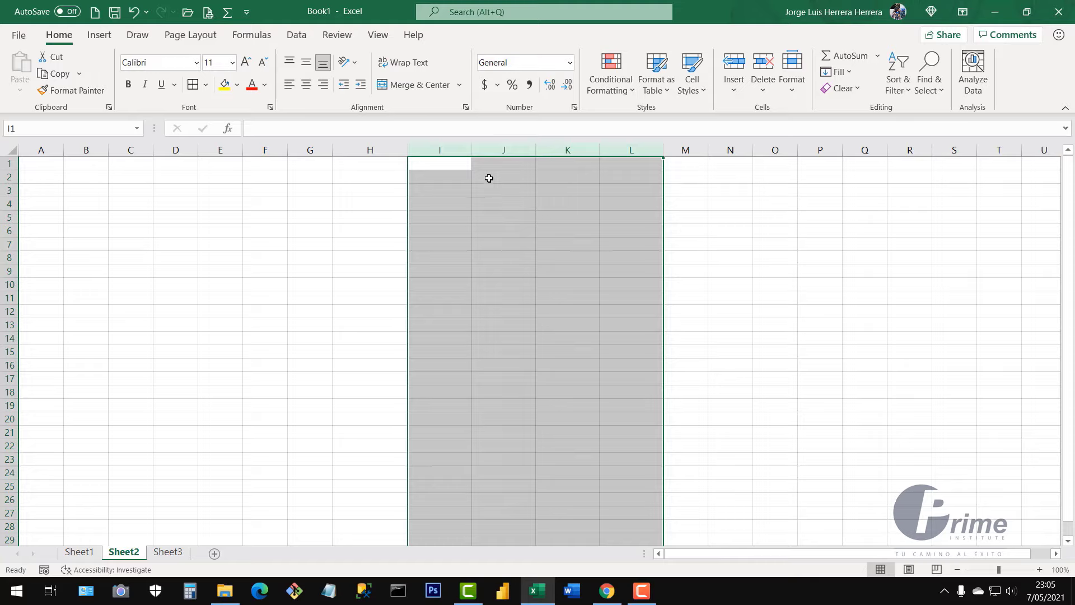
left_click(608, 253)
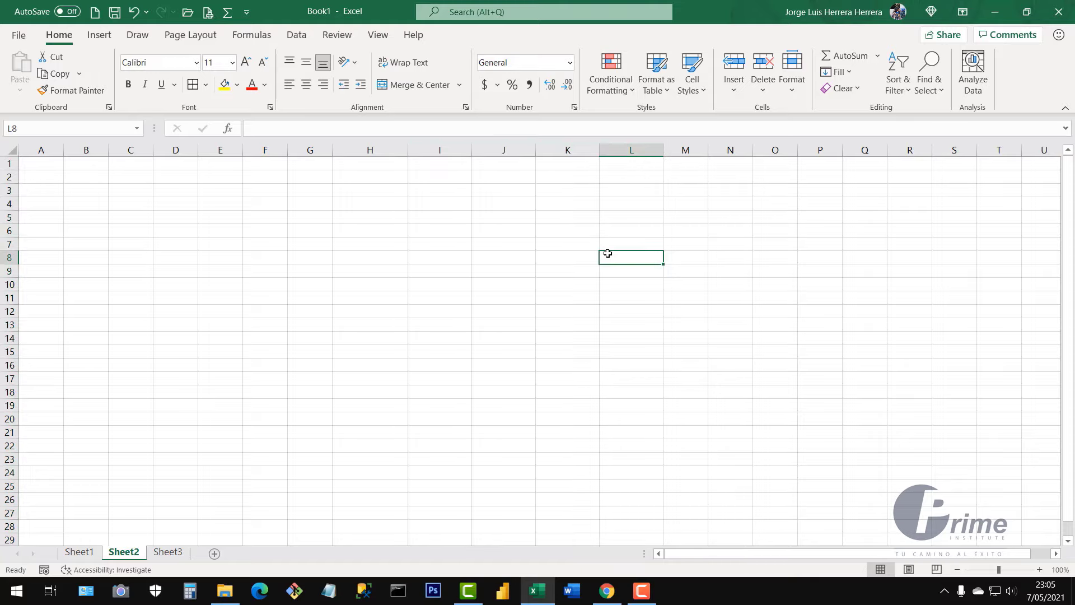
- Select columns G through N and narrow them together to one equal width, about a third of the standard column width
left_click_drag(310, 150, 731, 149)
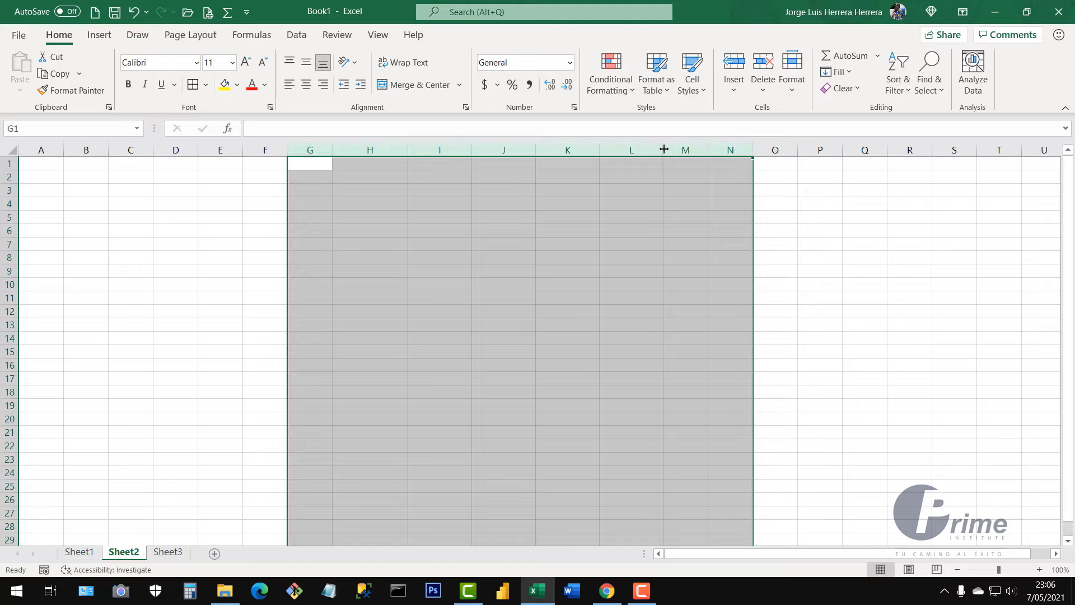
left_click_drag(664, 150, 615, 150)
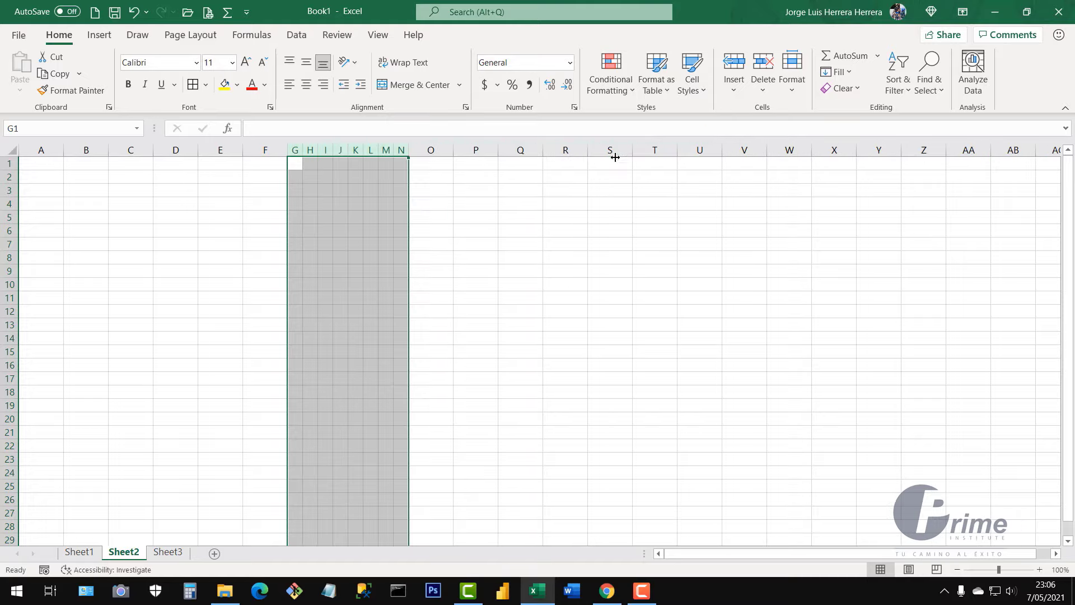
left_click_drag(358, 312, 357, 324)
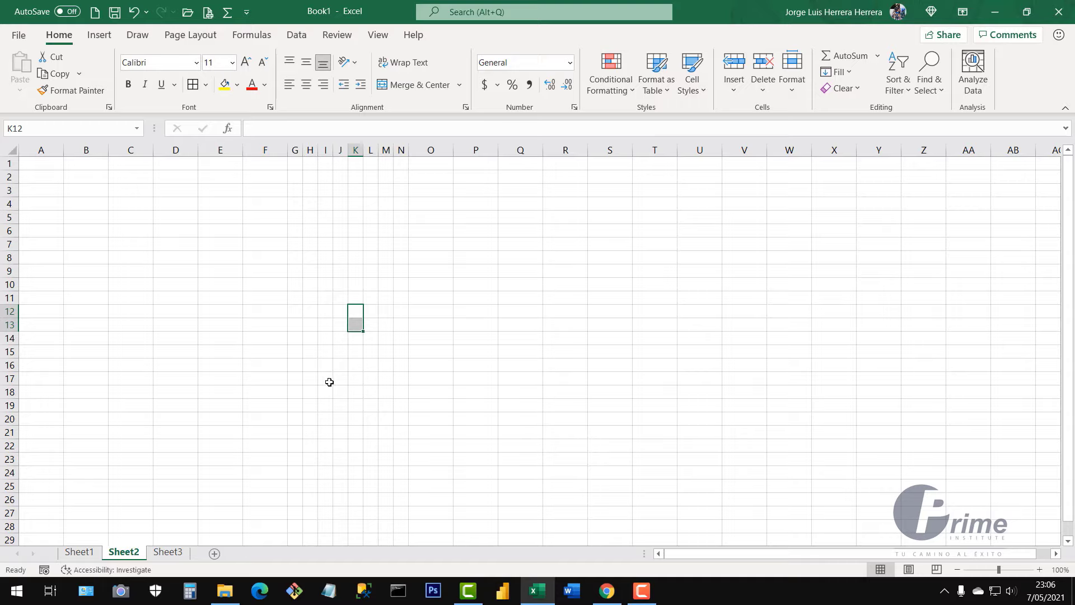
left_click(136, 286)
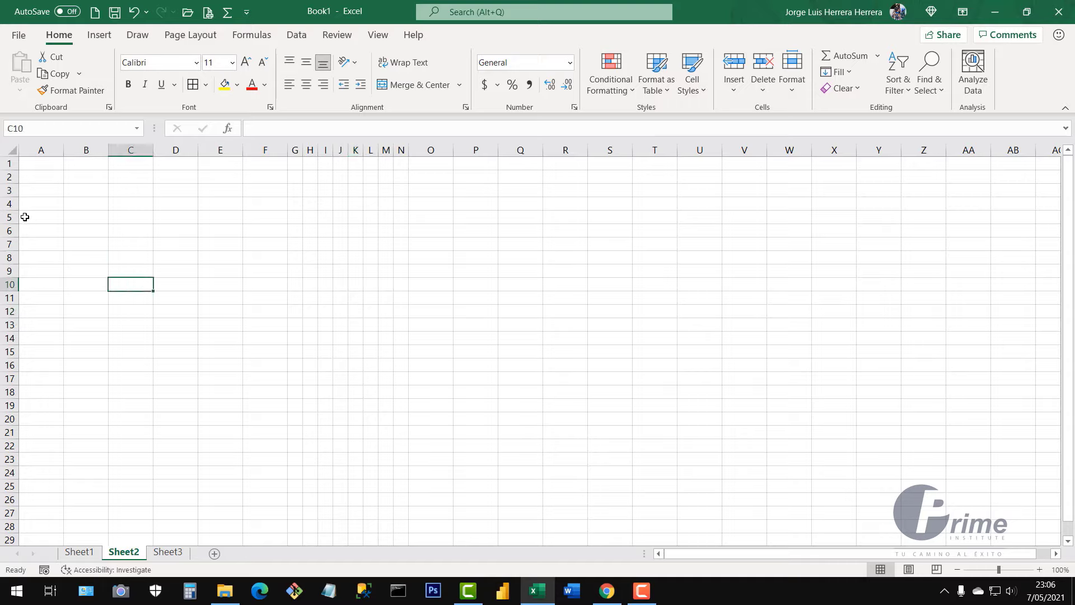
- Increase the height of row 4 to about 35 by its border
left_click(4, 205)
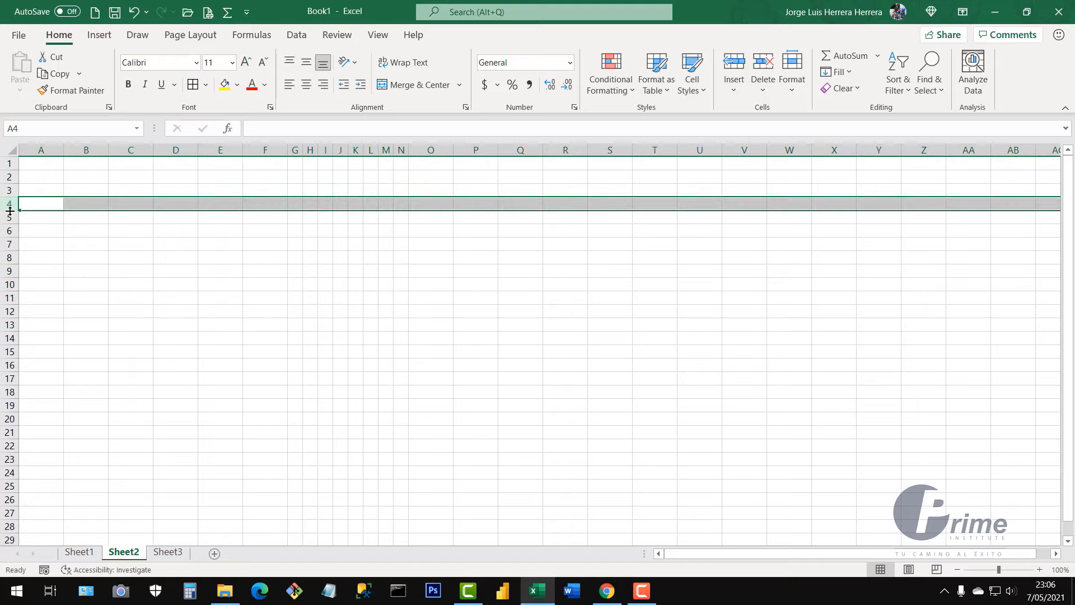
left_click(9, 214)
left_click(9, 205)
left_click(9, 212)
left_click_drag(12, 210, 12, 231)
left_click(166, 343)
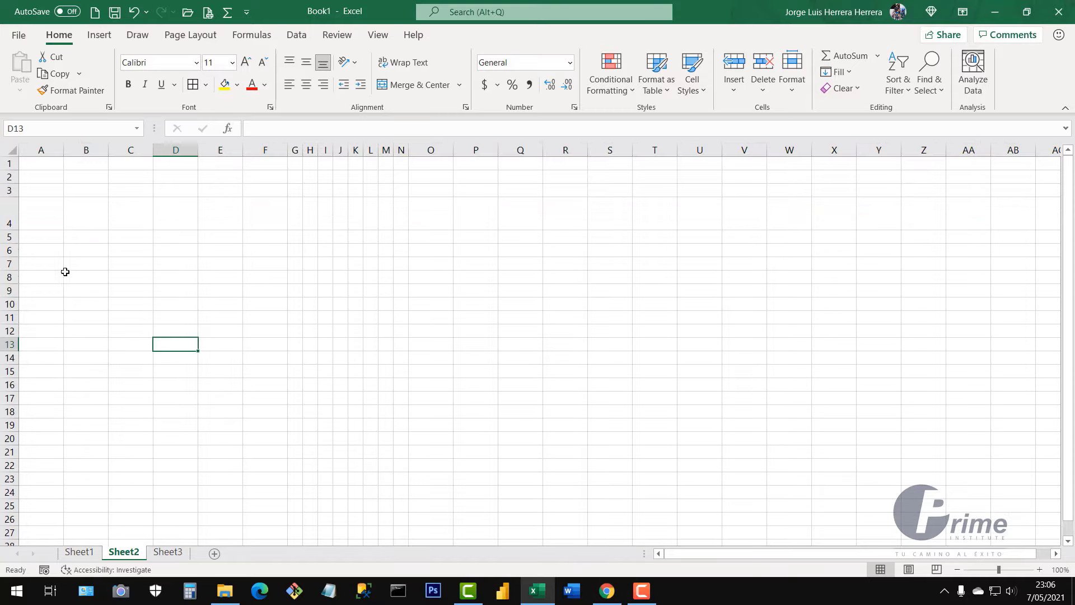
- Select rows 6 through 13 and enlarge them together to about twice the standard row height
left_click(9, 251)
left_click_drag(9, 261, 13, 363)
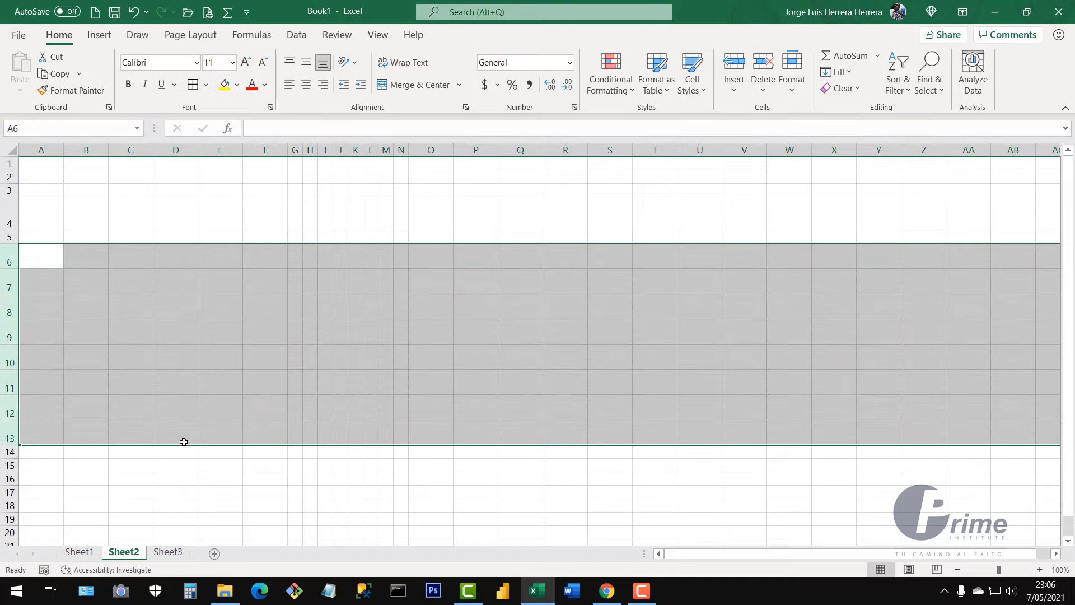
left_click(229, 388)
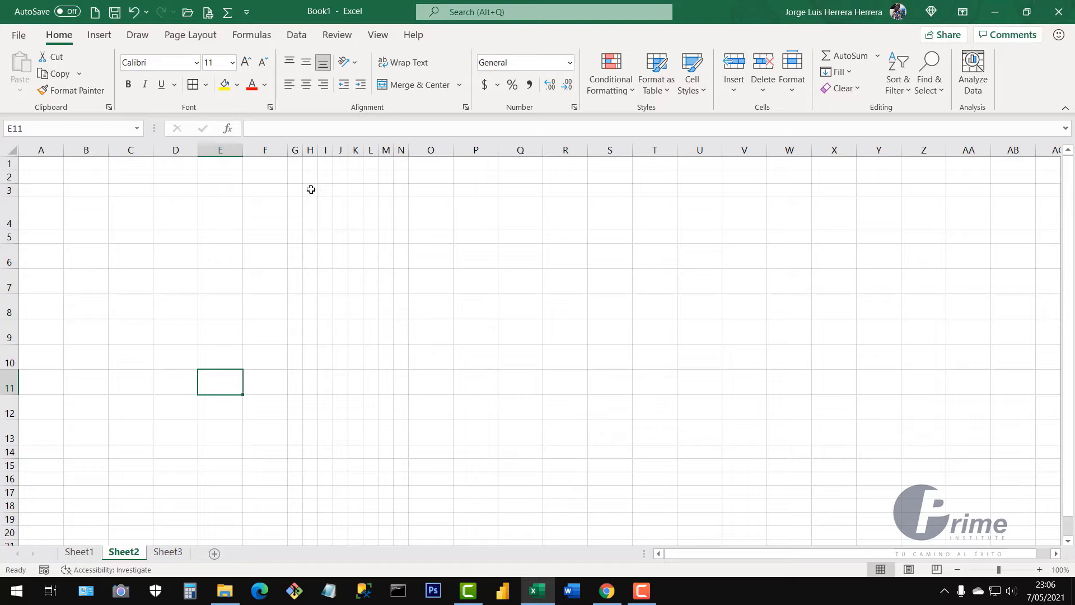
left_click(306, 288)
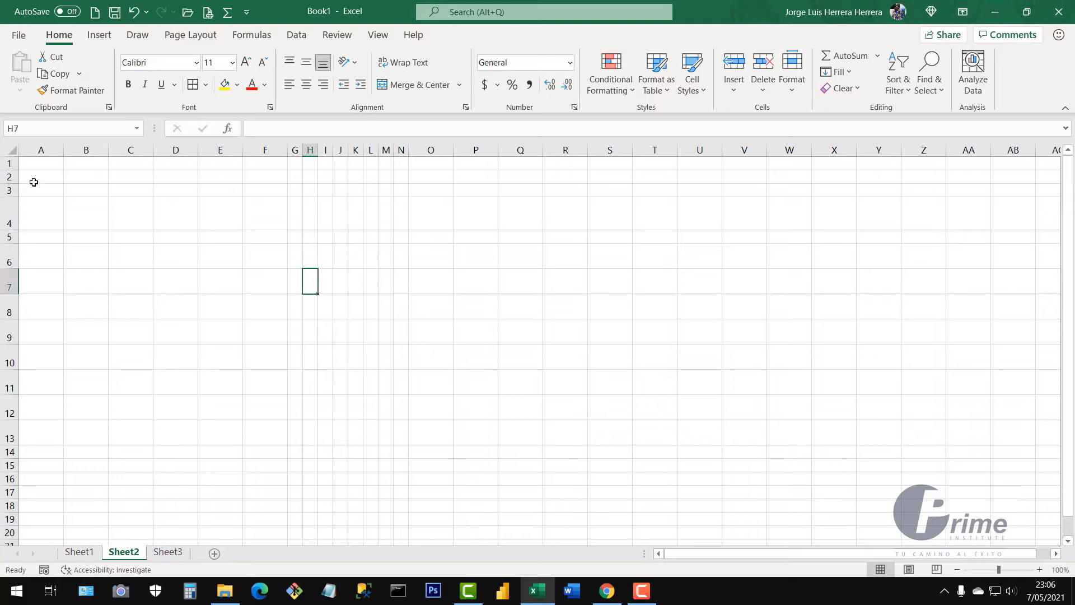
- Select the entire Sheet2 worksheet, check how far the selection extends, and clear it
left_click(11, 152)
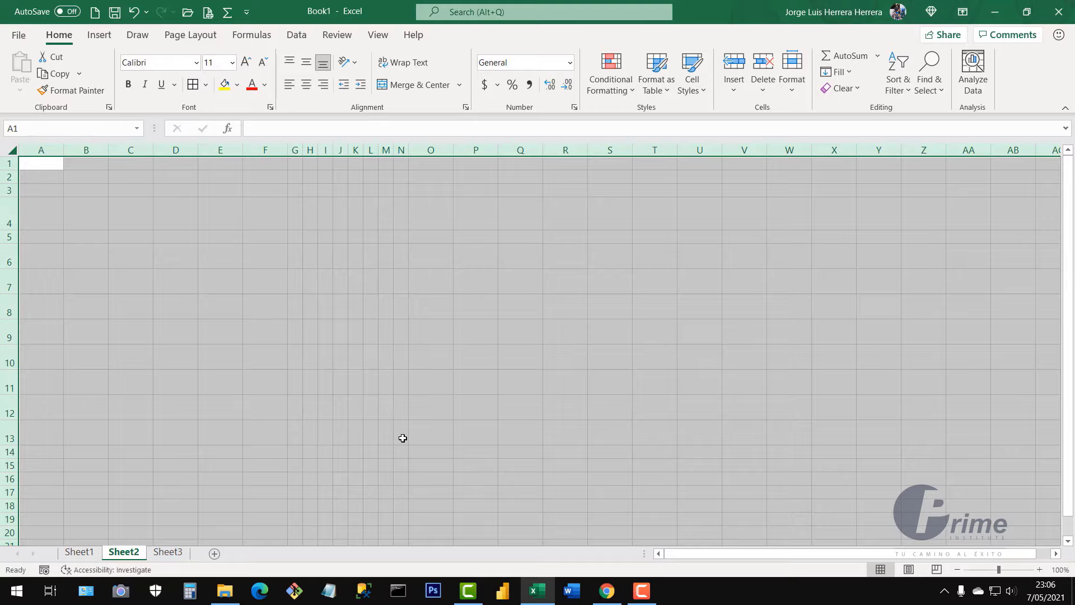
scroll(128, 460, "down", 3)
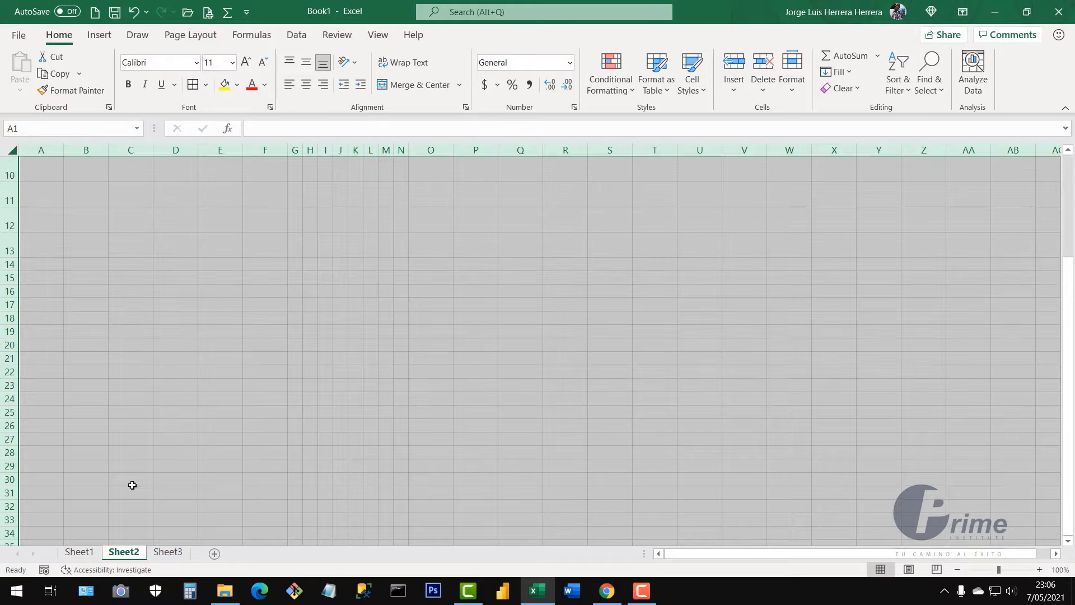
scroll(132, 485, "up", 3)
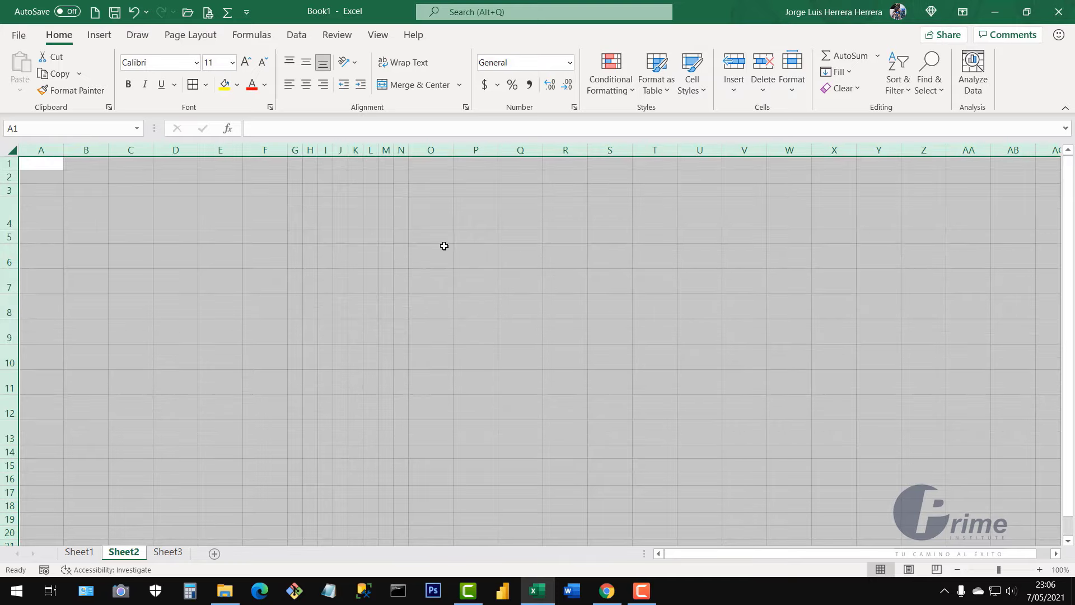
left_click(378, 347)
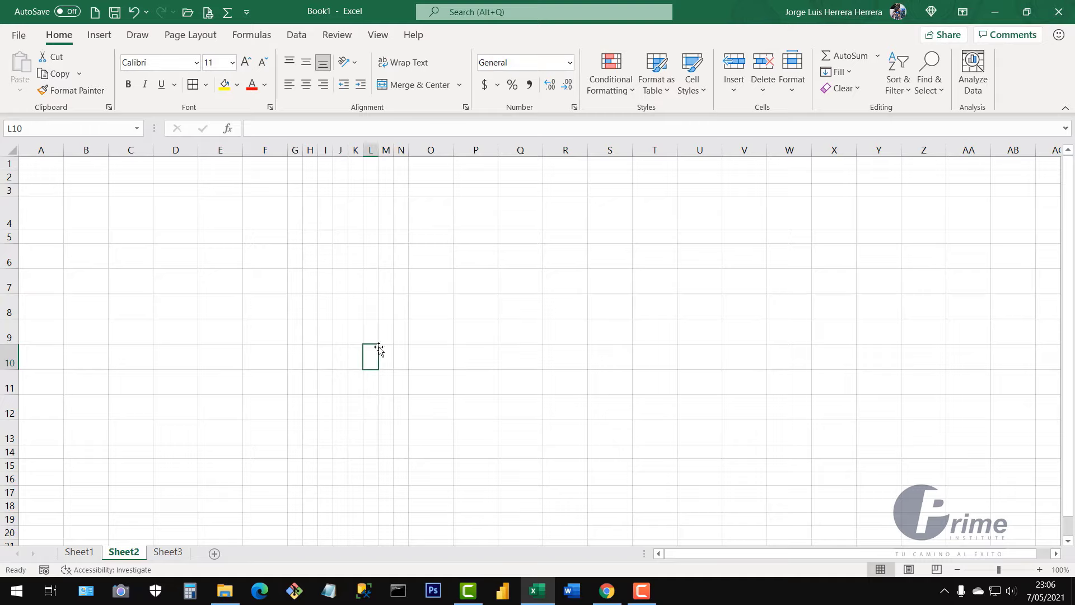
left_click(412, 356)
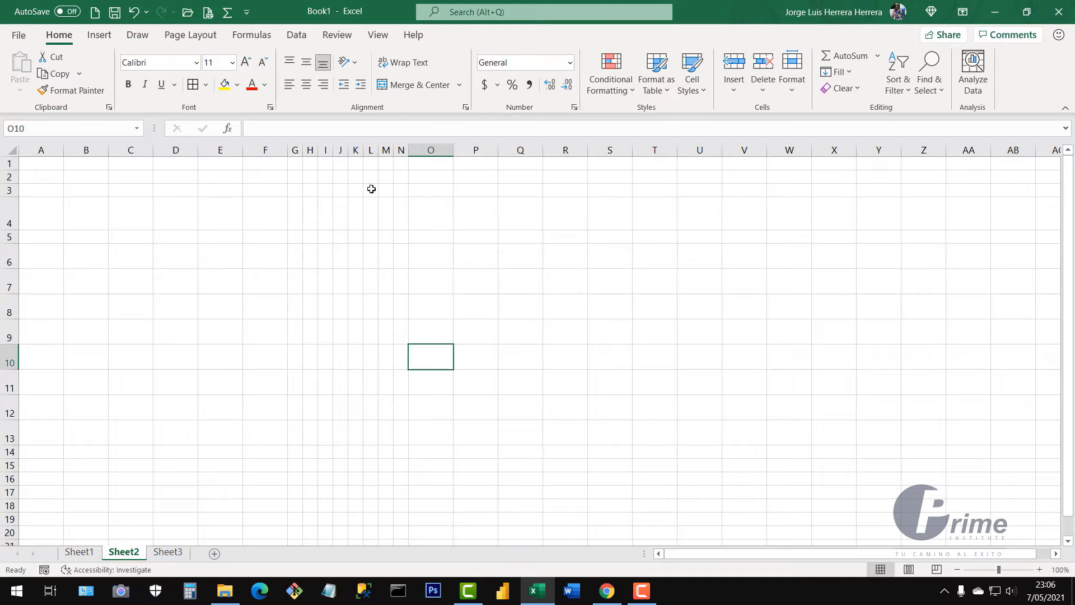
left_click(463, 223)
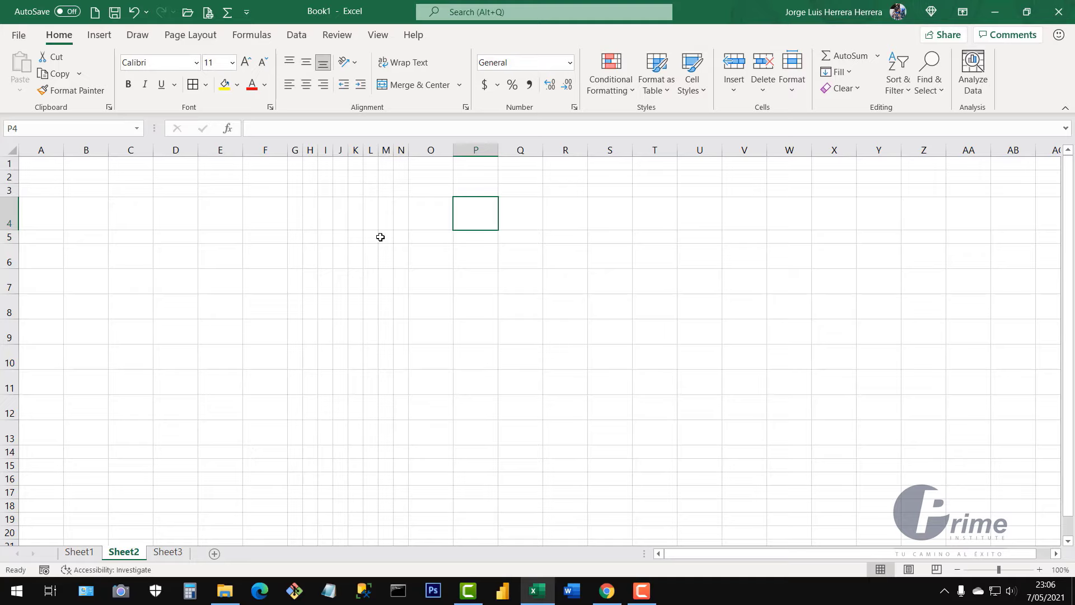
- Set the width of column D to exactly 25 and clear the column selection
left_click(169, 153)
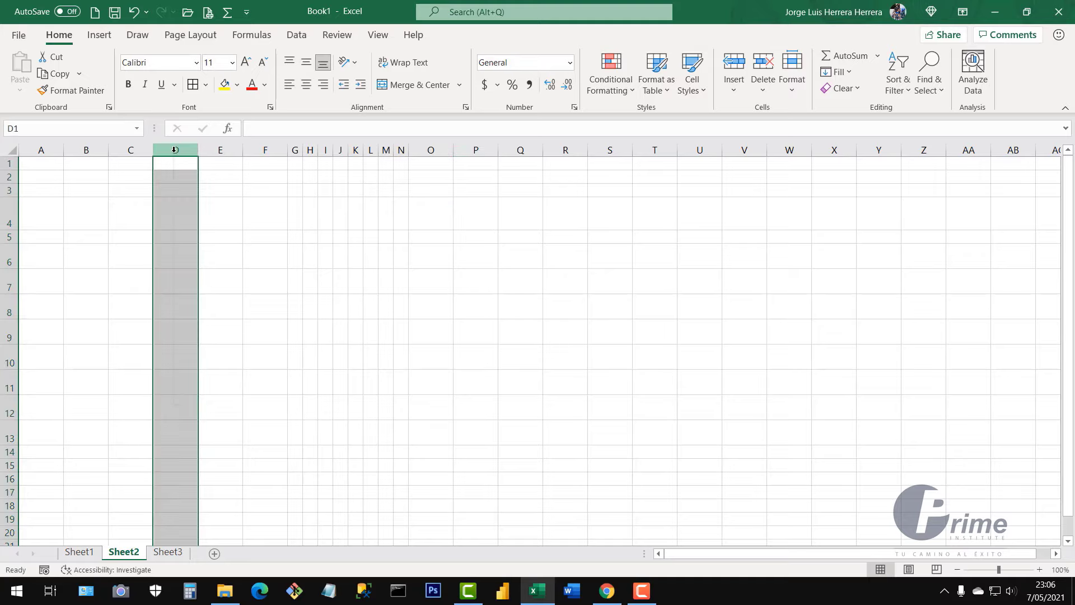
right_click(175, 149)
left_click(174, 147)
right_click(174, 147)
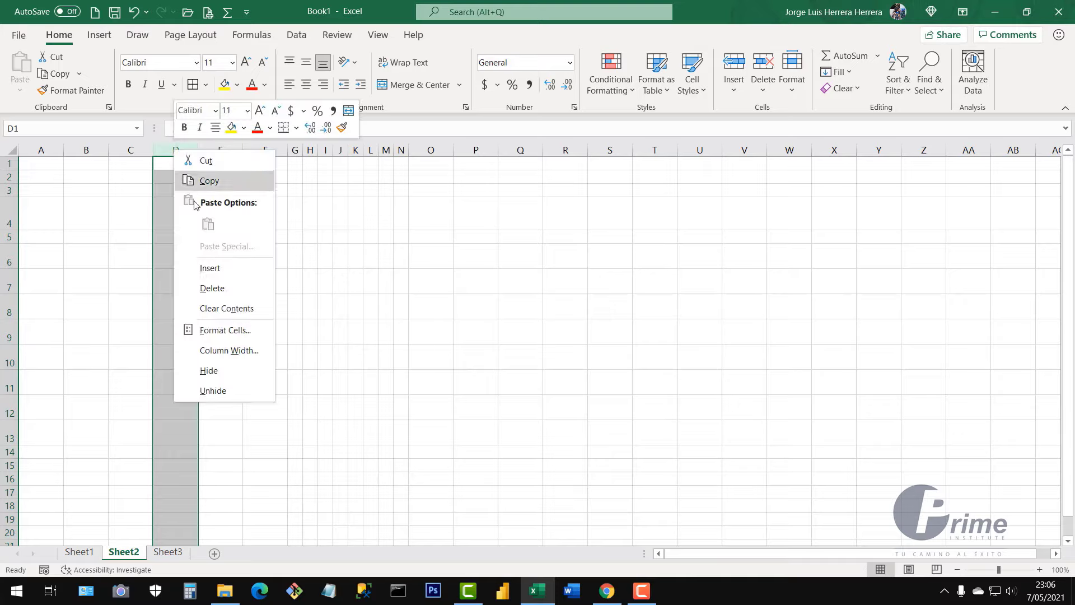
left_click(233, 349)
left_click_drag(221, 343, 414, 250)
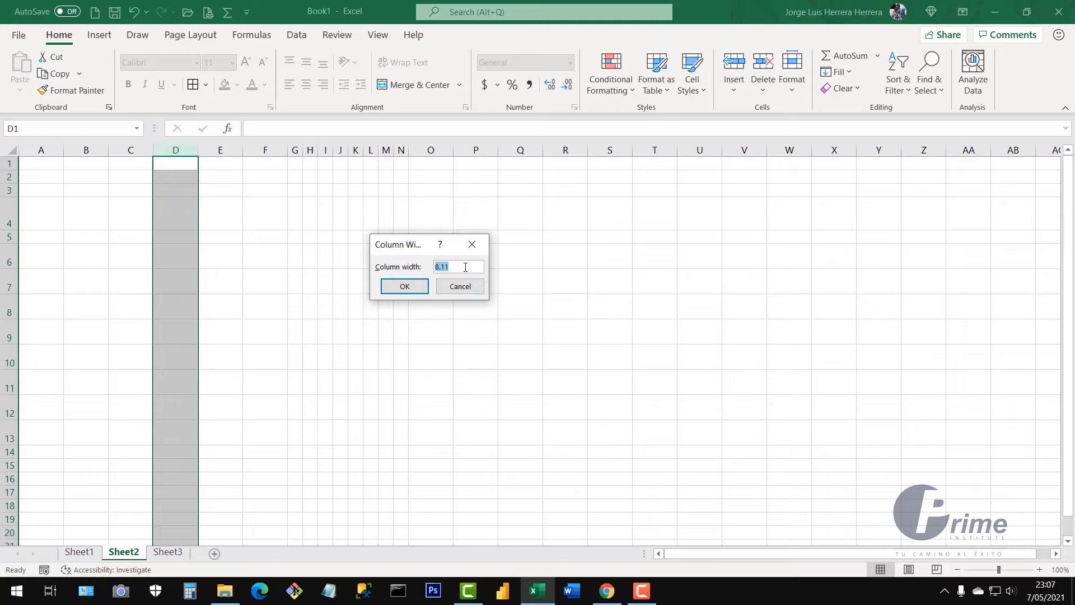
type("25")
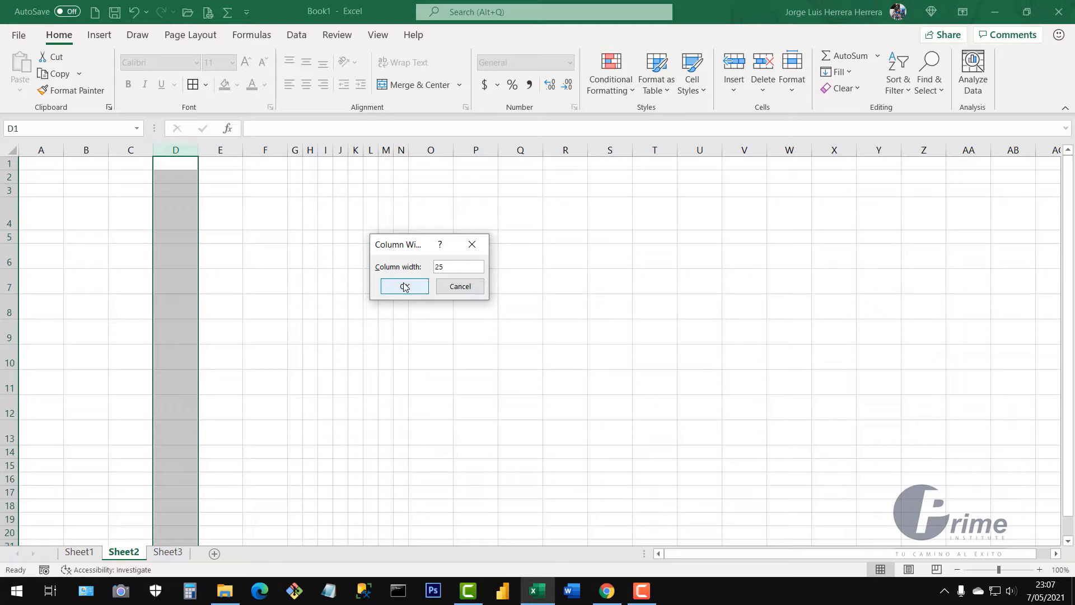
left_click(405, 287)
left_click(232, 212)
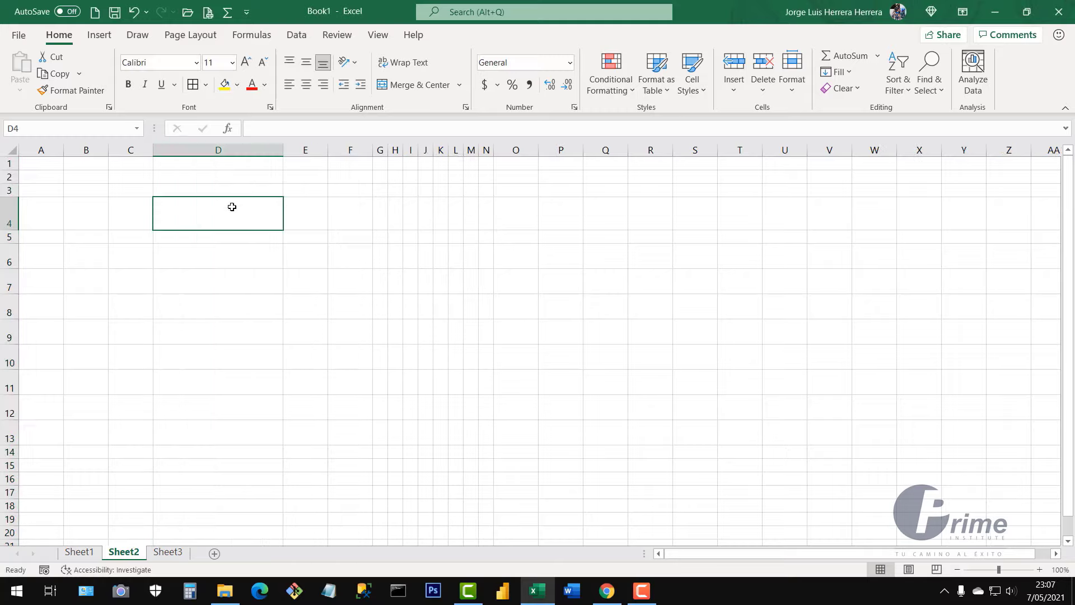
left_click(224, 152)
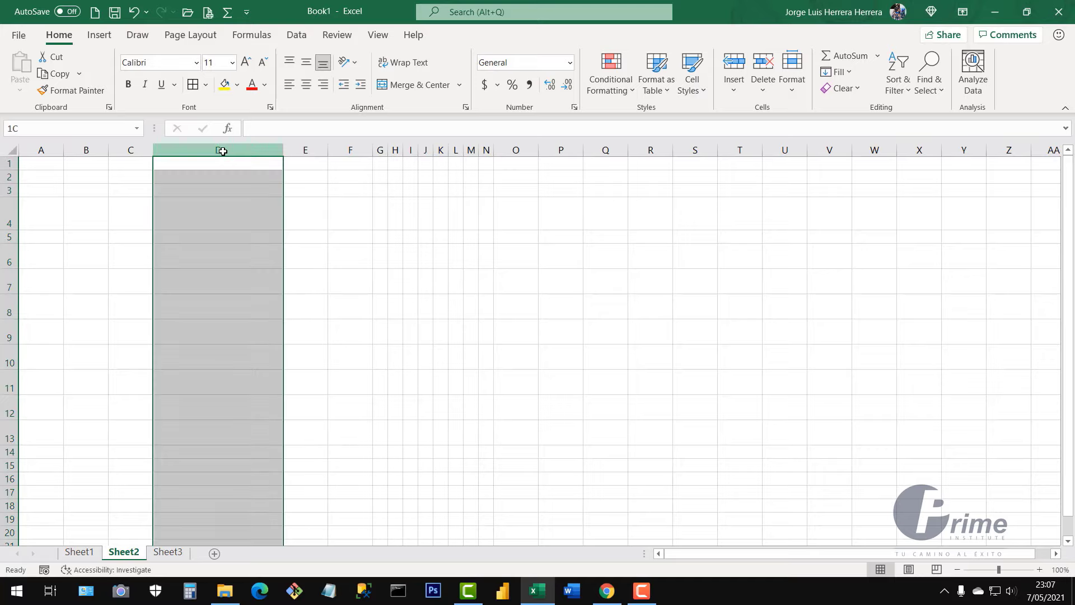
left_click(242, 246)
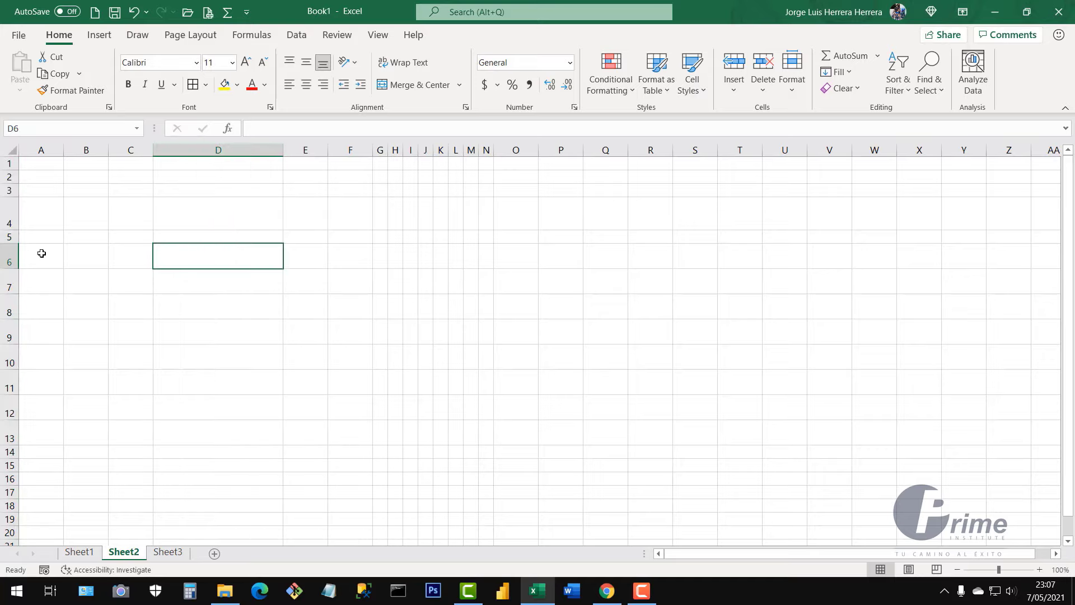
- Set a taller exact row height for row 4, about a quarter more than its present height, and clear the row selection
left_click(7, 223)
right_click(8, 223)
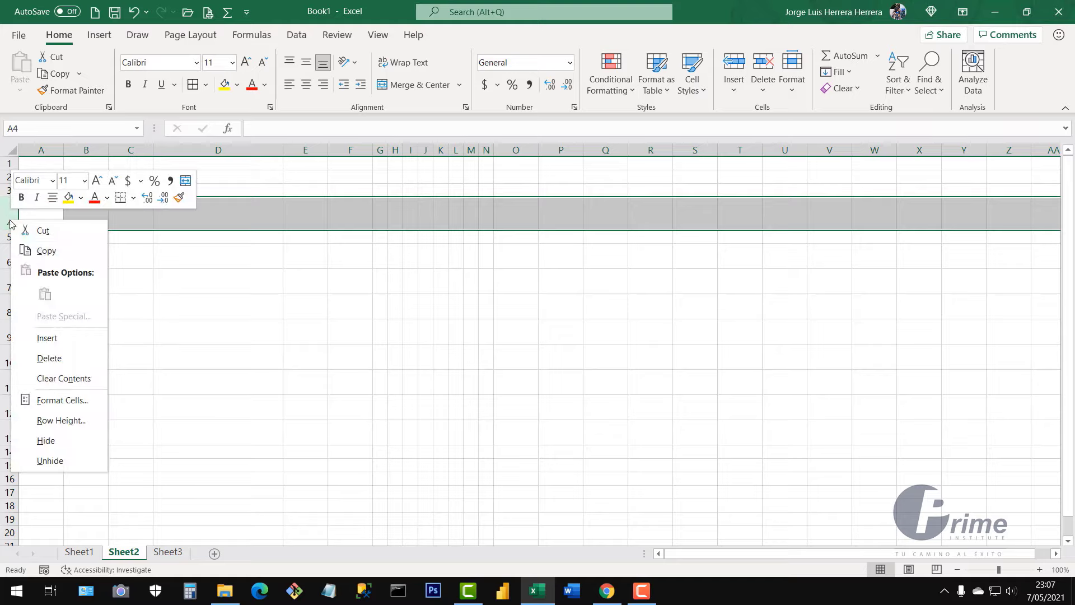
left_click(69, 421)
left_click_drag(73, 413, 347, 327)
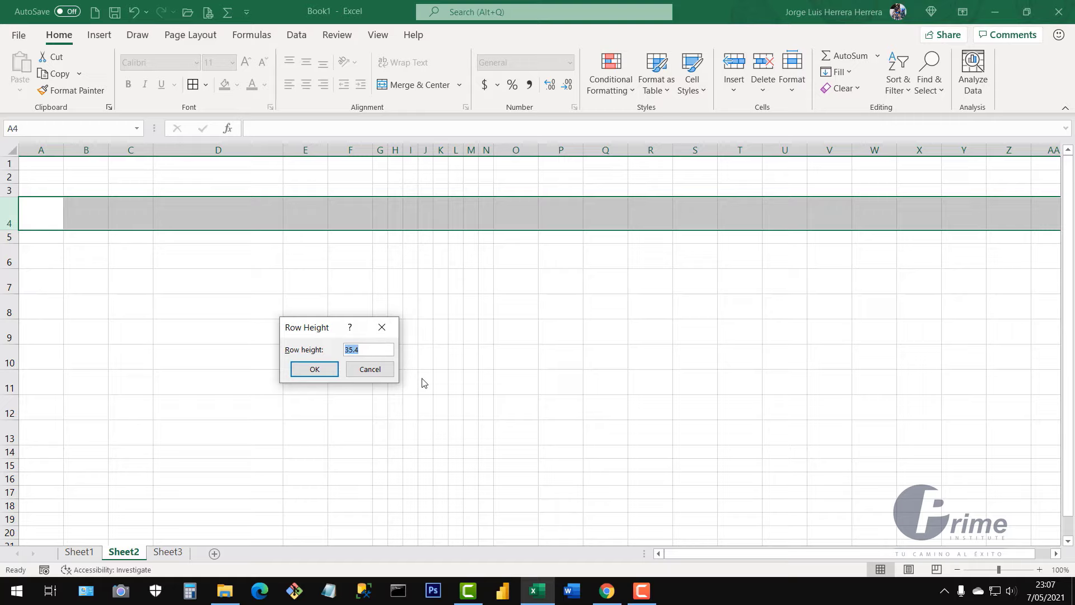
type("35")
left_click(314, 369)
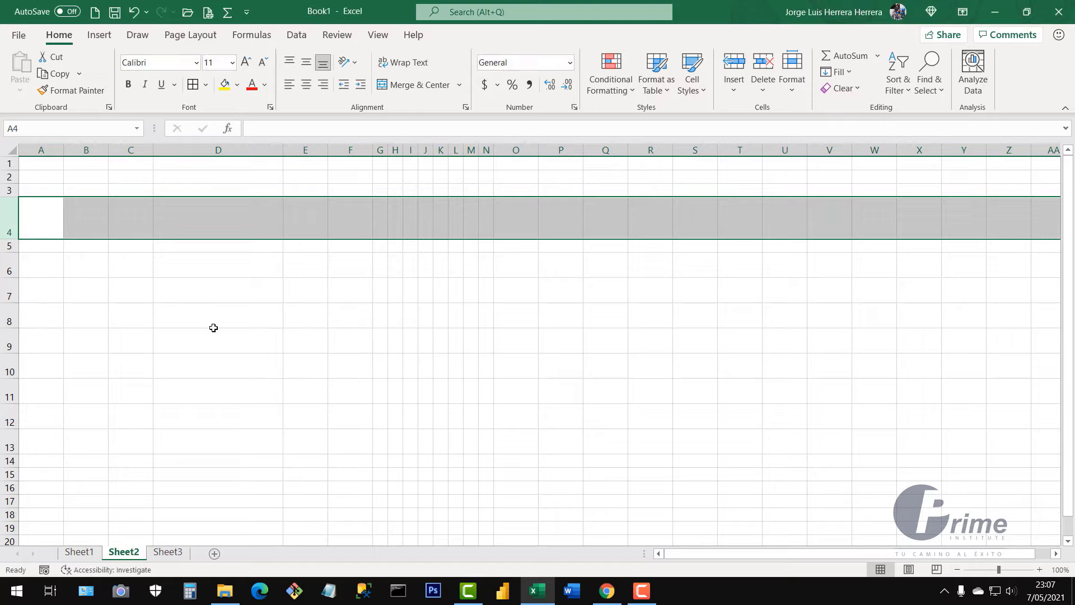
left_click(214, 328)
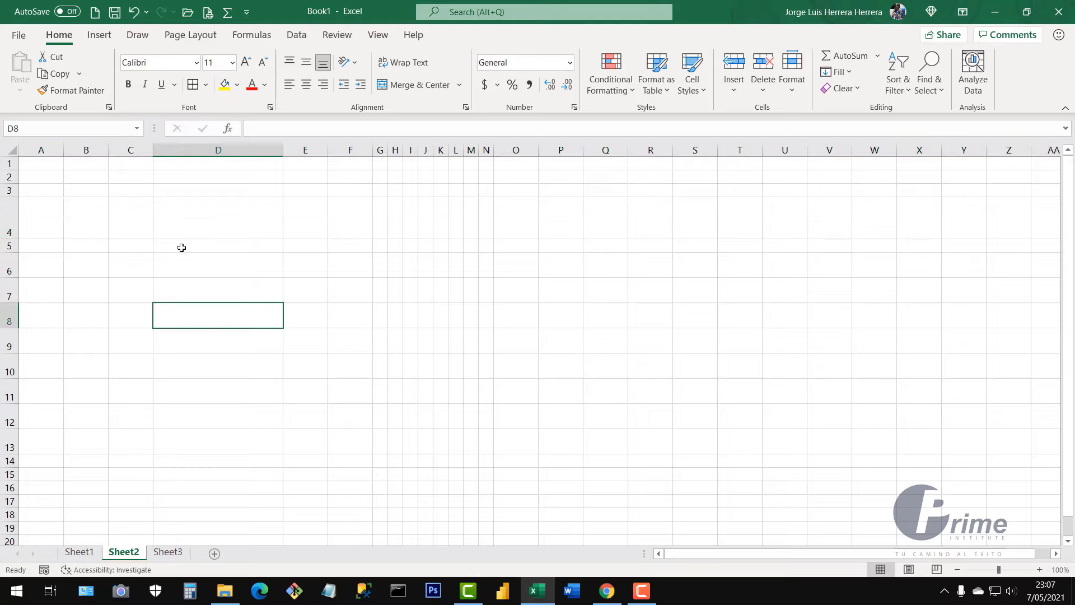
- Select the entire Sheet2 worksheet and set the width of all columns to 25
left_click(10, 149)
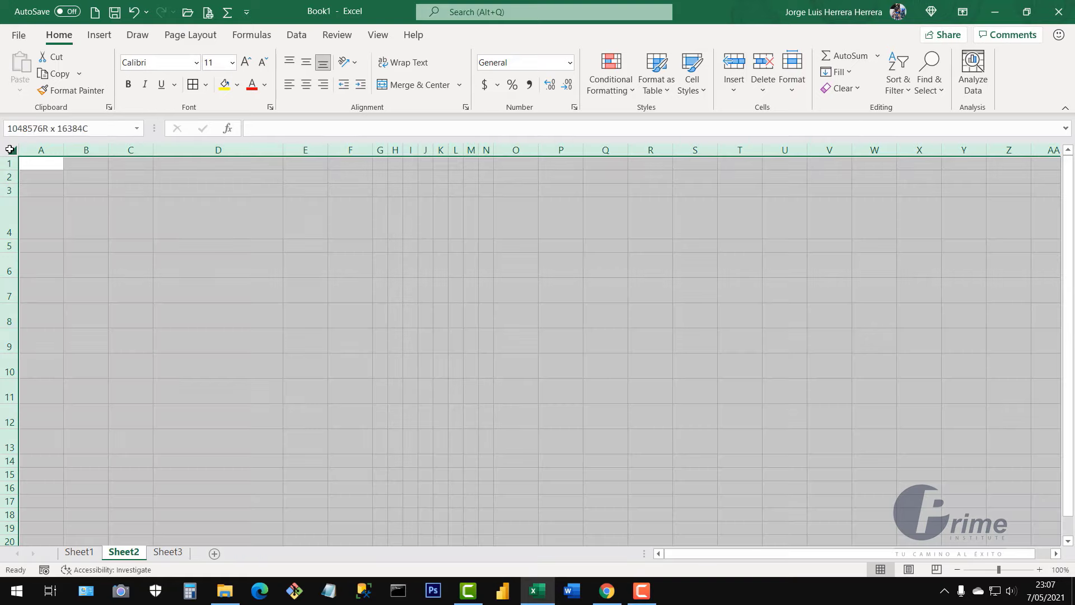
right_click(129, 150)
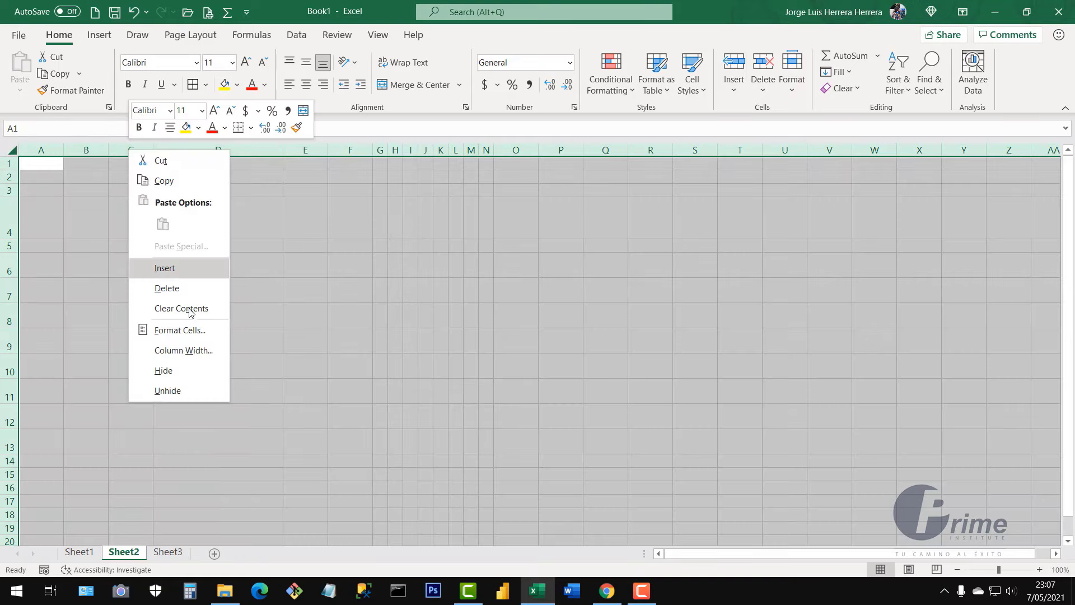
left_click(185, 351)
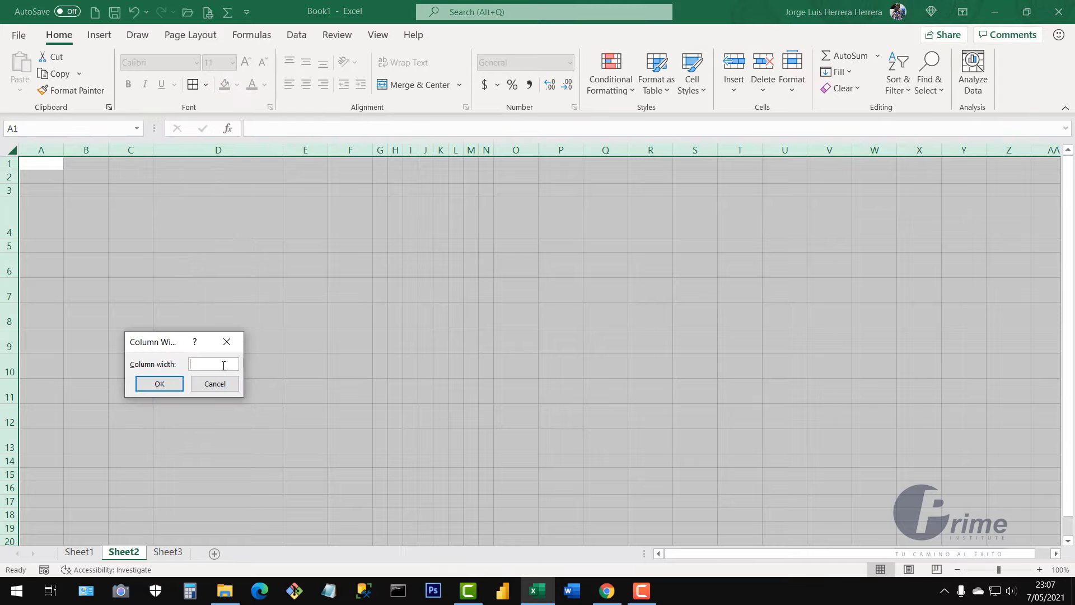
left_click(170, 387)
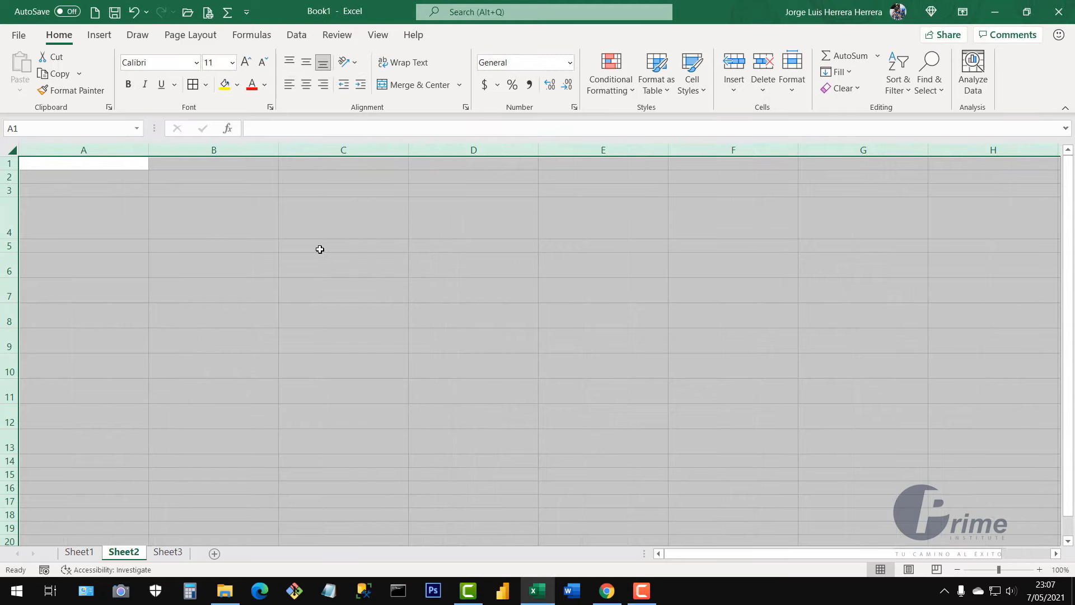
- Narrow all the selected columns together by entering a smaller exact column width
right_click(93, 150)
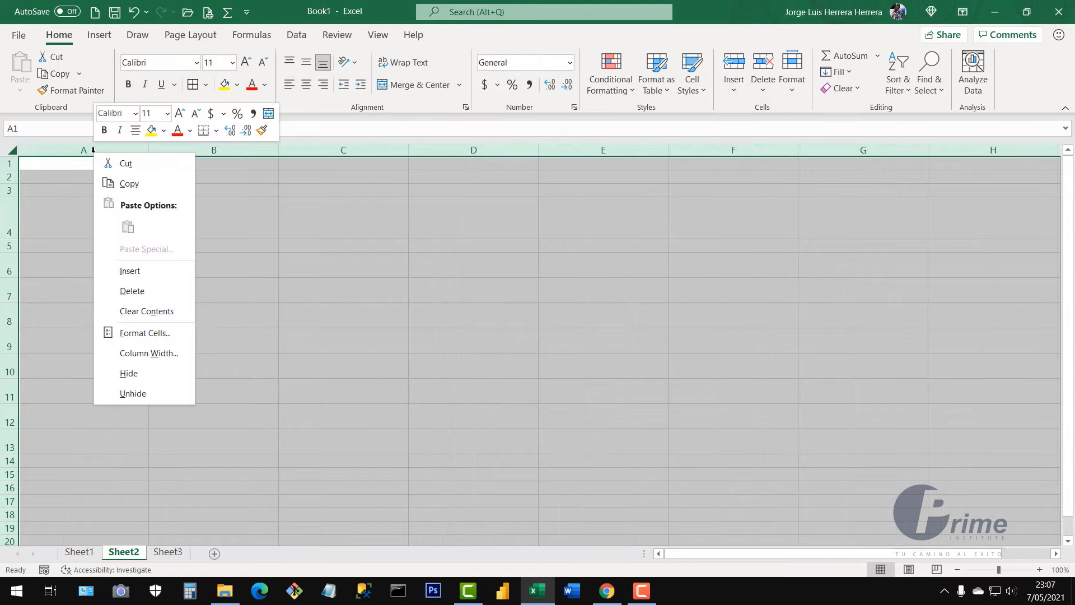
left_click(170, 354)
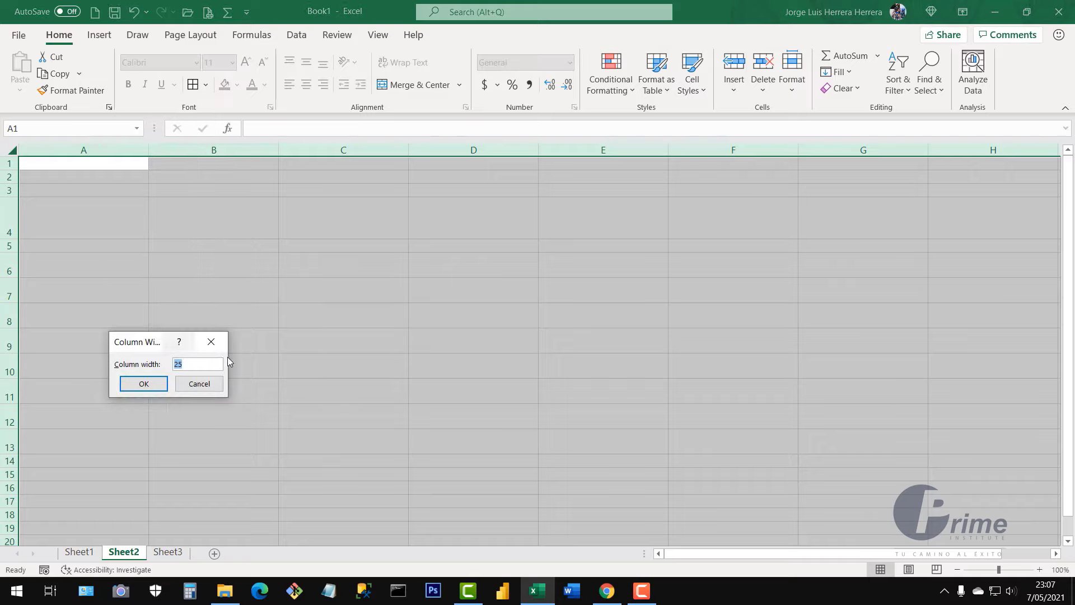
type("10")
left_click(143, 384)
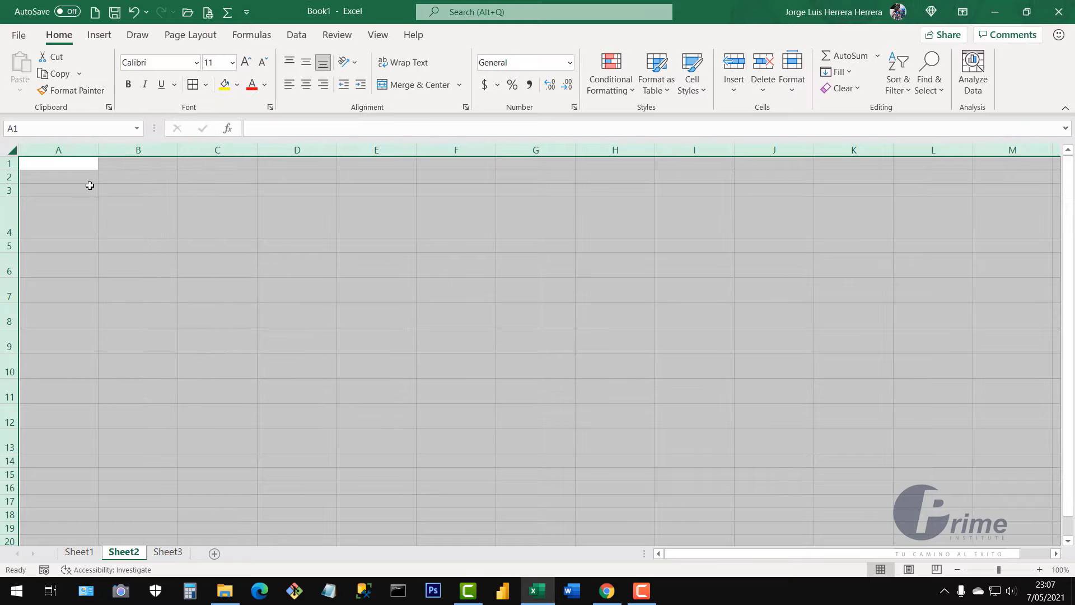
- Set the width of all columns in Sheet2 to 8 and clear the selection
right_click(68, 151)
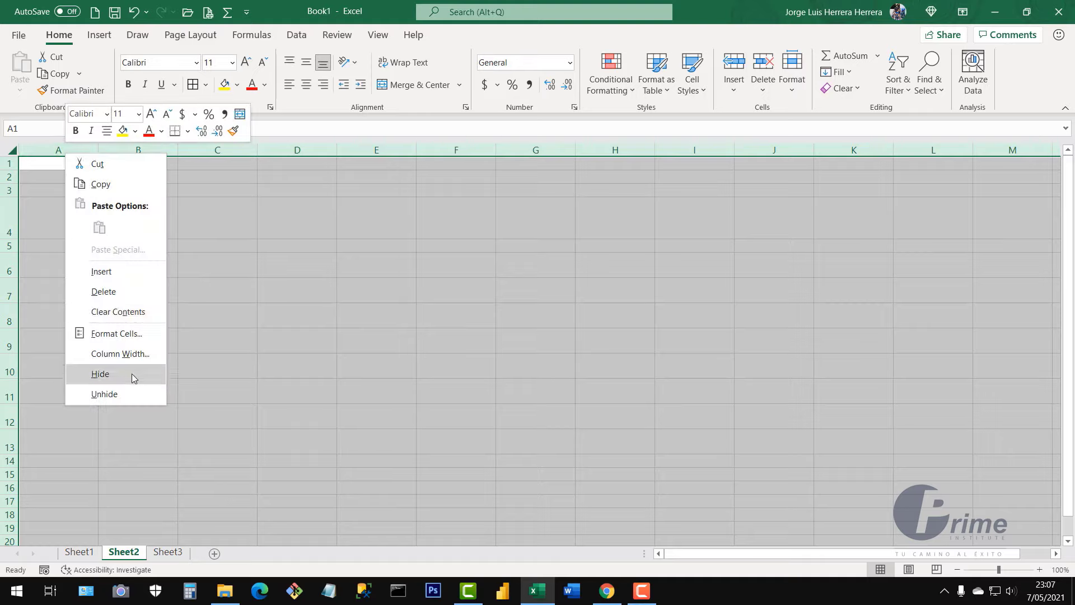
left_click(133, 355)
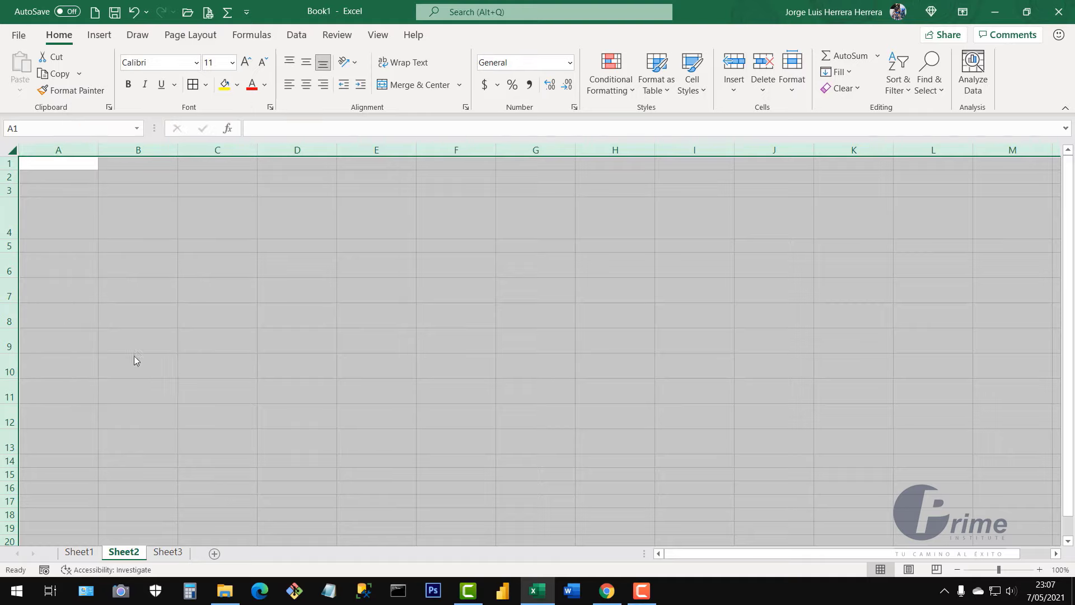
type("8")
left_click(109, 389)
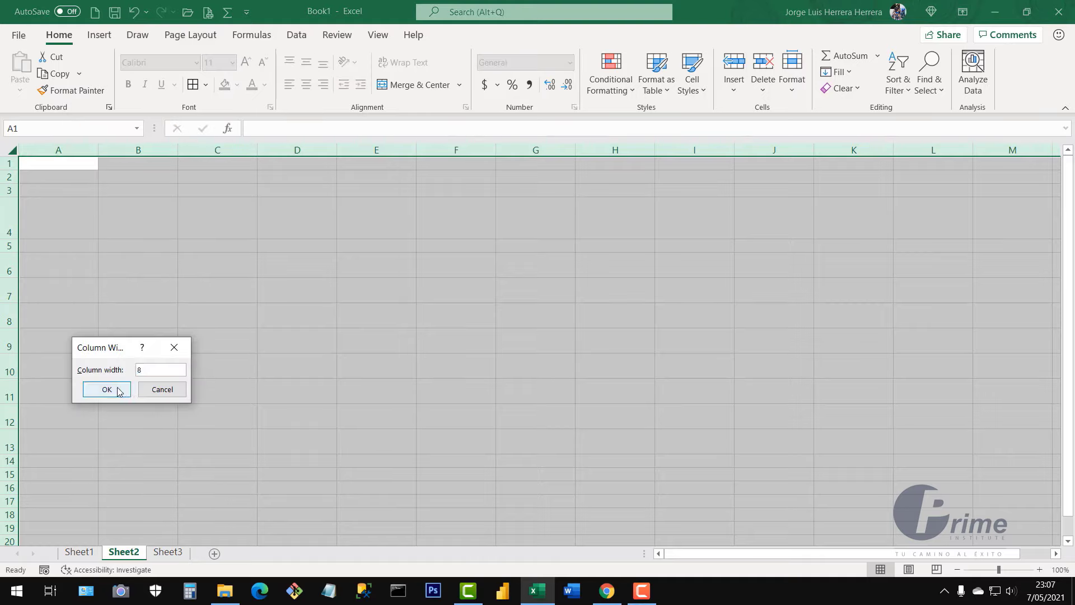
left_click(297, 241)
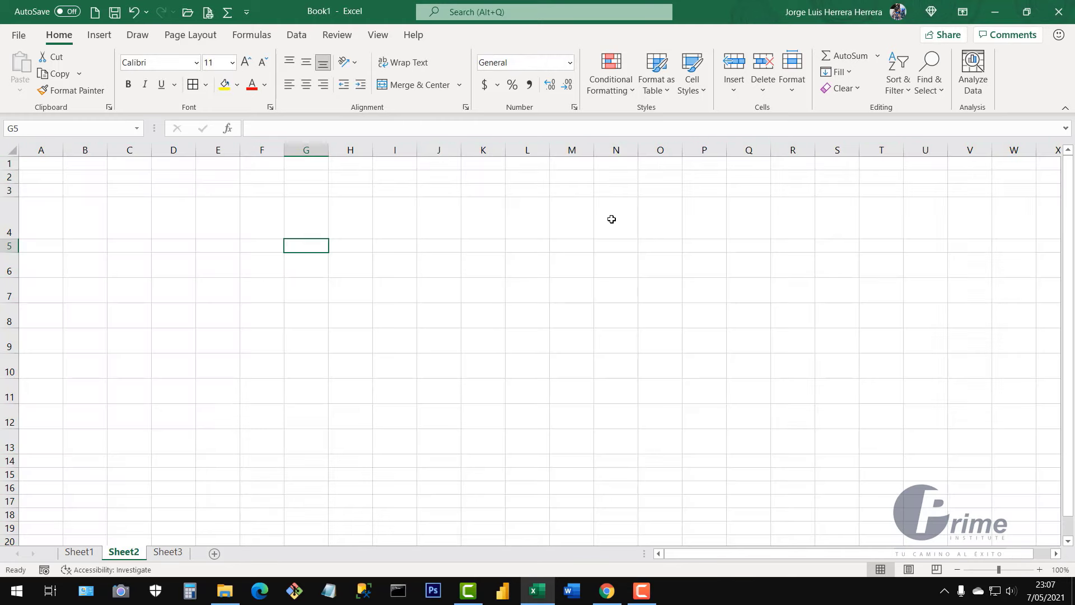
- Select rows 1 through 36 of Sheet2, set their height to 11, and clear the row selection
left_click(11, 149)
left_click(83, 207)
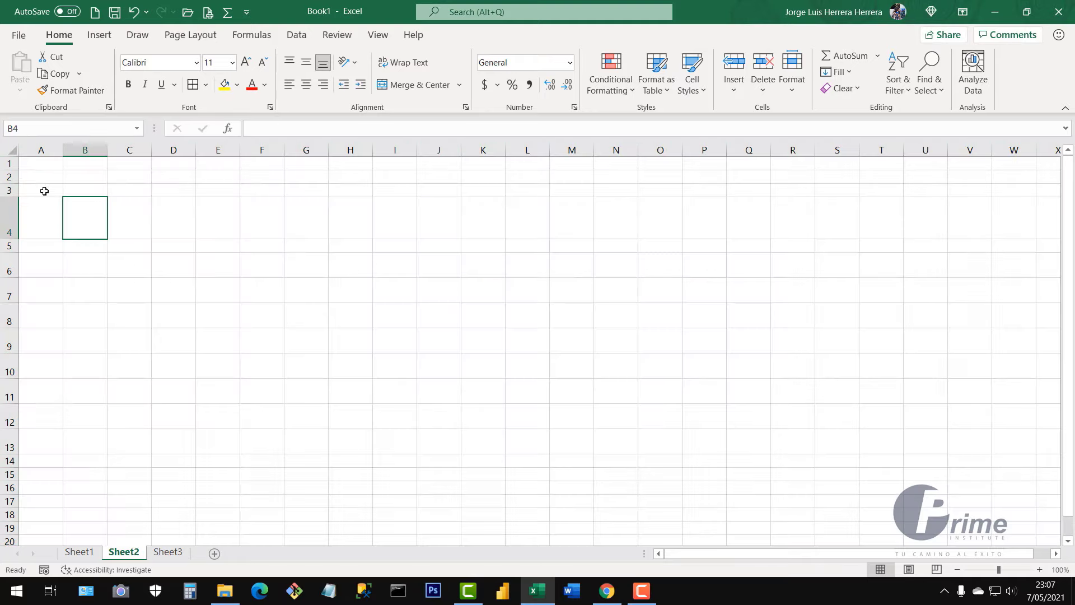
left_click_drag(10, 167, 53, 463)
scroll(53, 463, "up", 4)
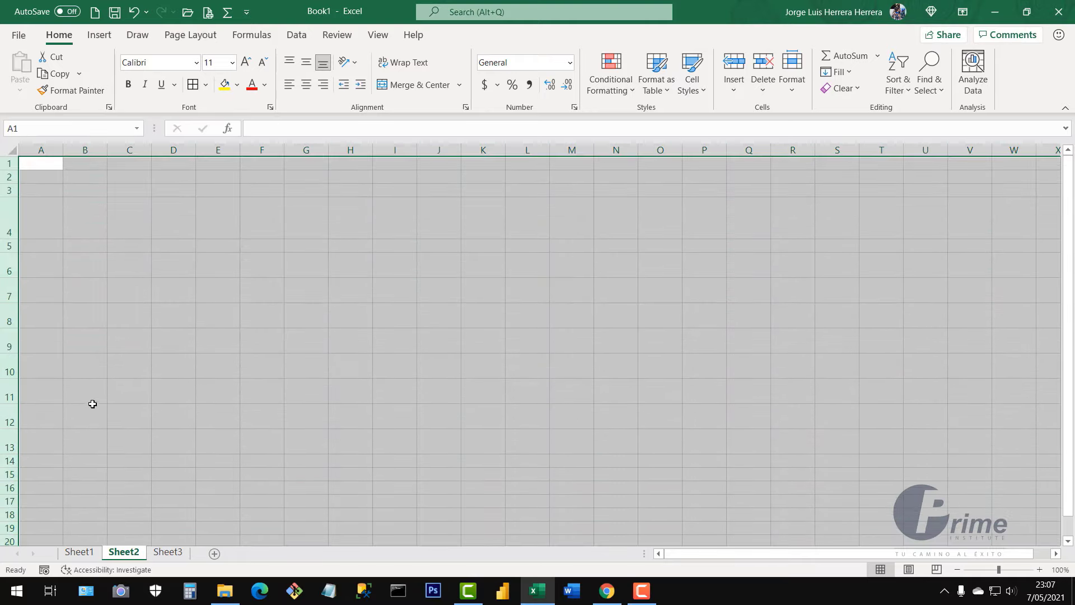
right_click(11, 215)
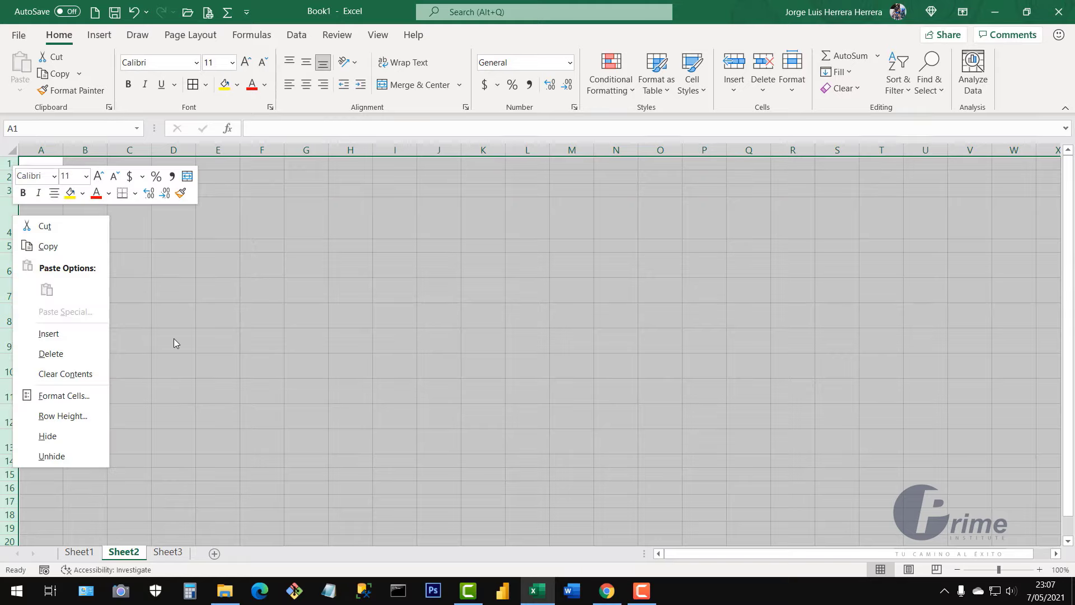
left_click(66, 418)
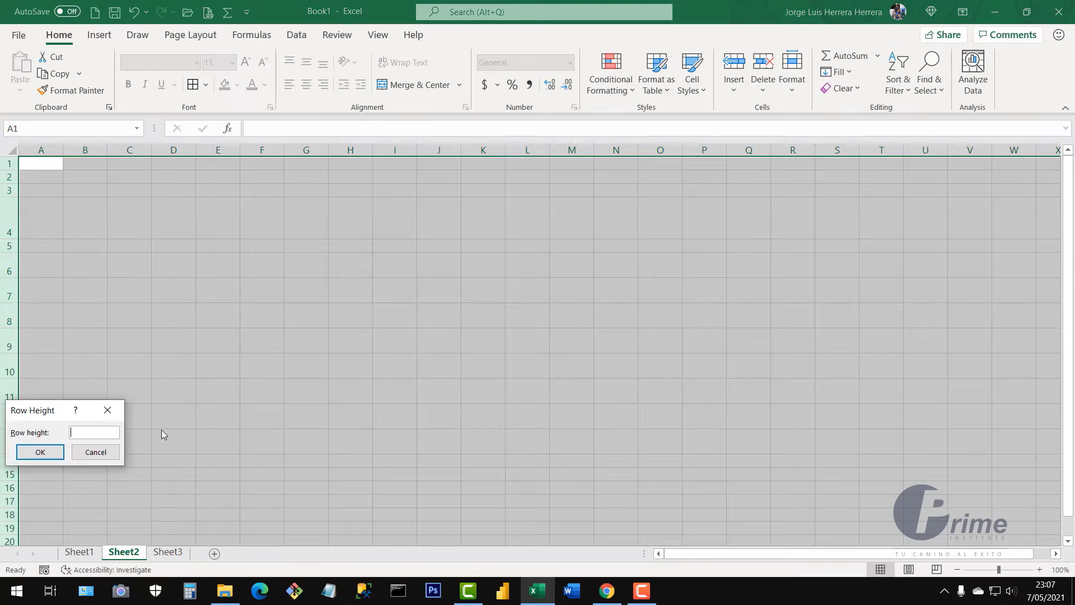
type("11")
left_click(40, 452)
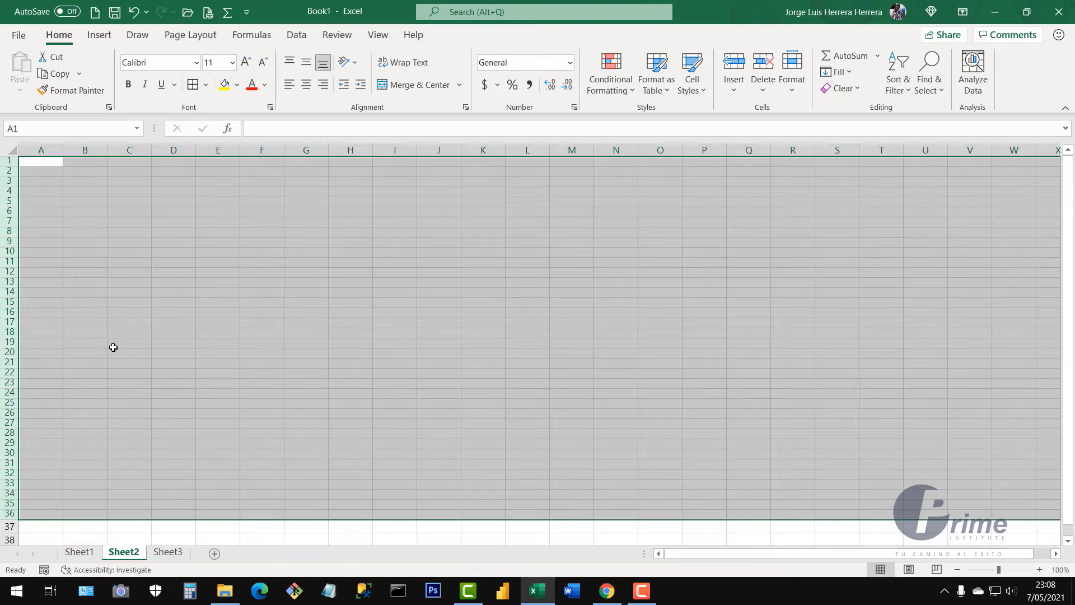
scroll(190, 397, "down", 4)
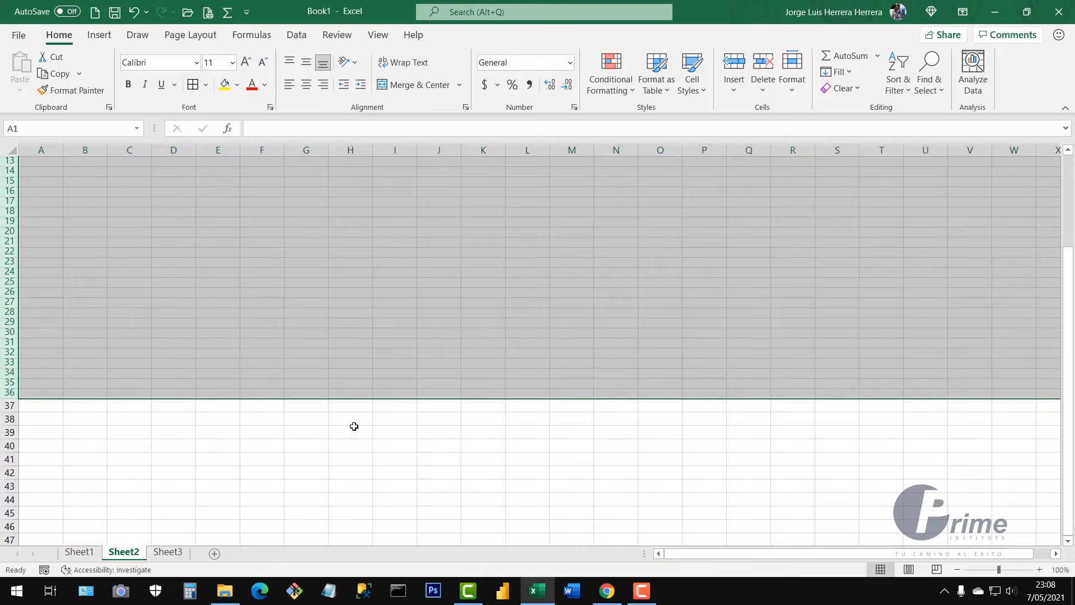
left_click_drag(159, 436, 132, 435)
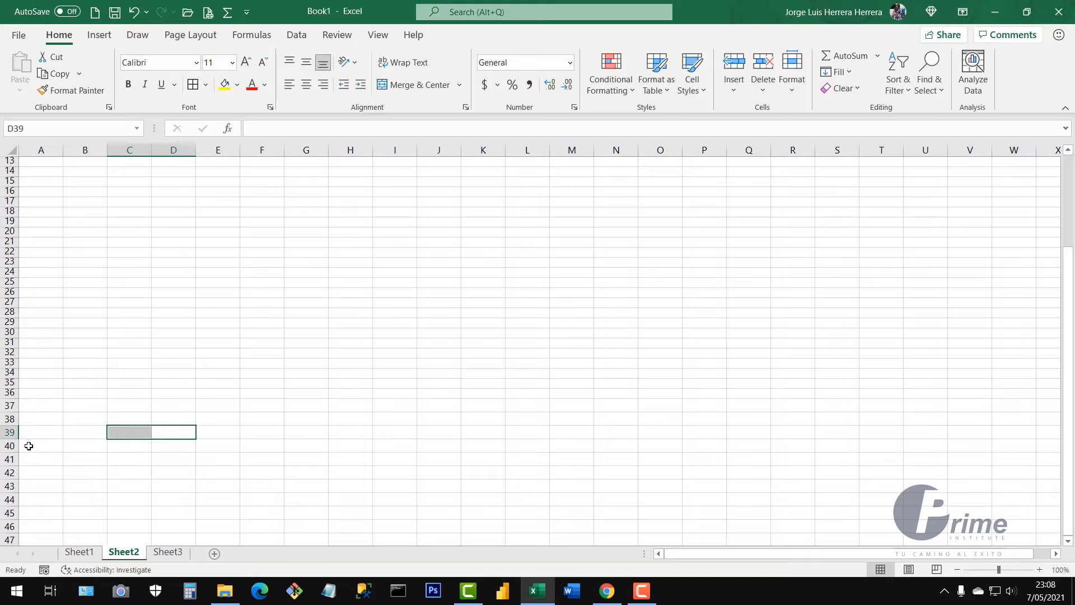
- Check the exact row height of row 41, below the resized rows, without changing it
scroll(29, 444, "up", 4)
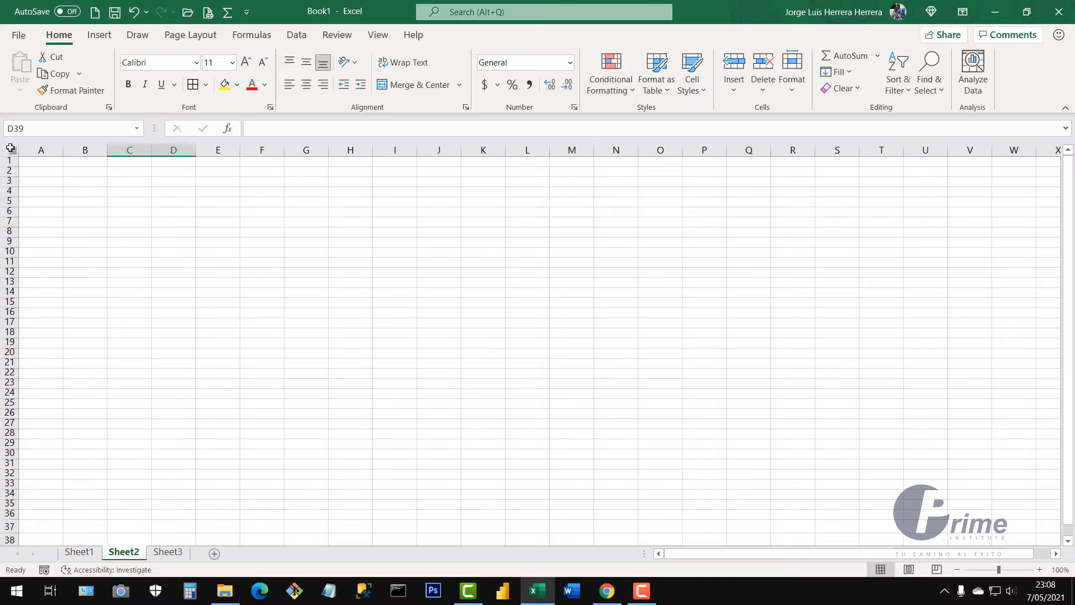
scroll(82, 269, "down", 6)
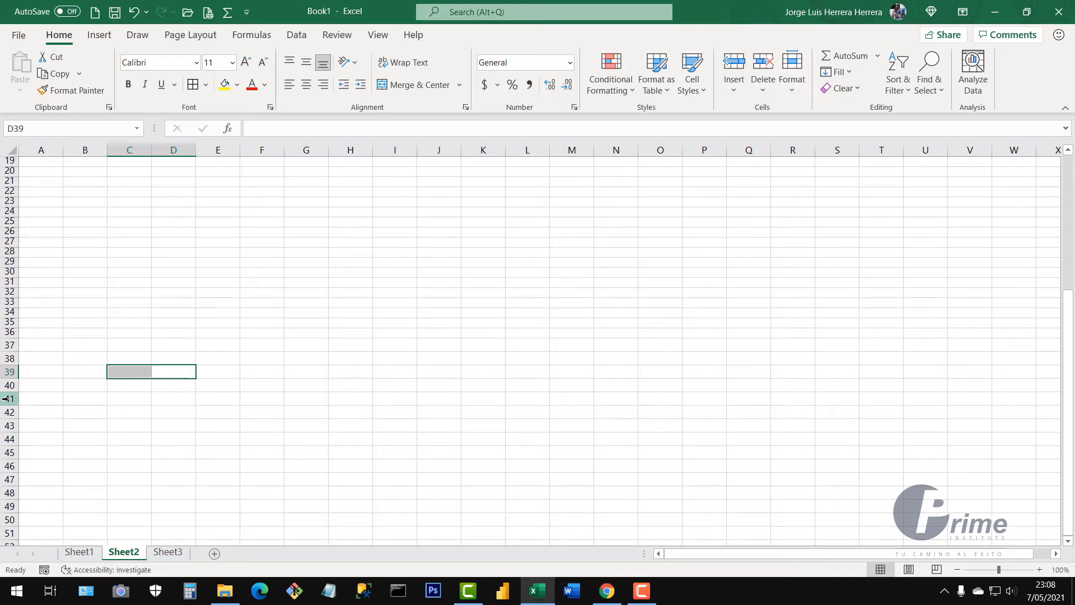
left_click(5, 399)
right_click(6, 399)
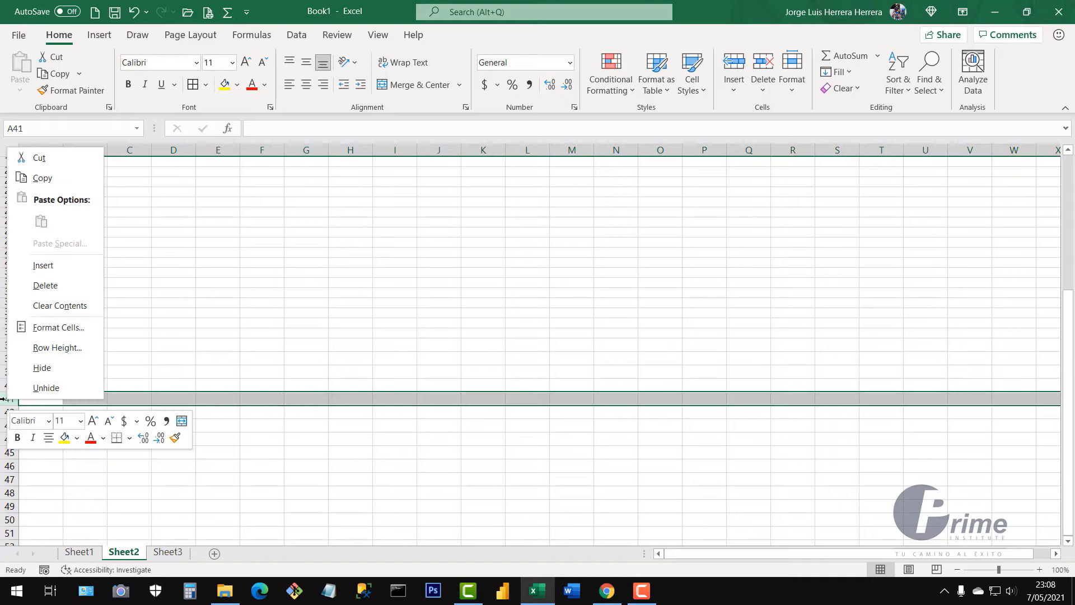
left_click(63, 353)
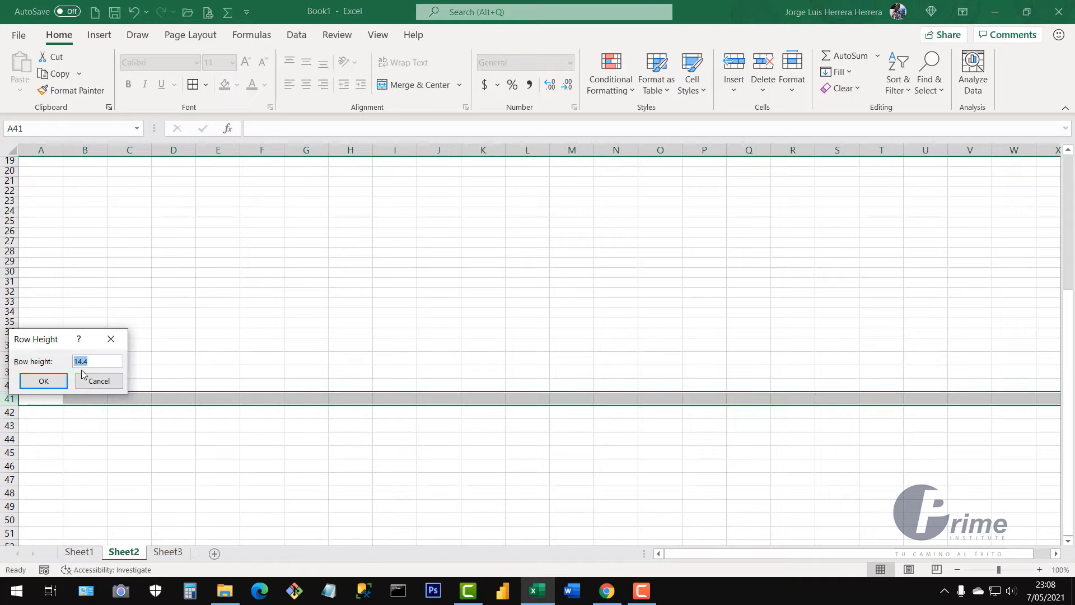
left_click(113, 386)
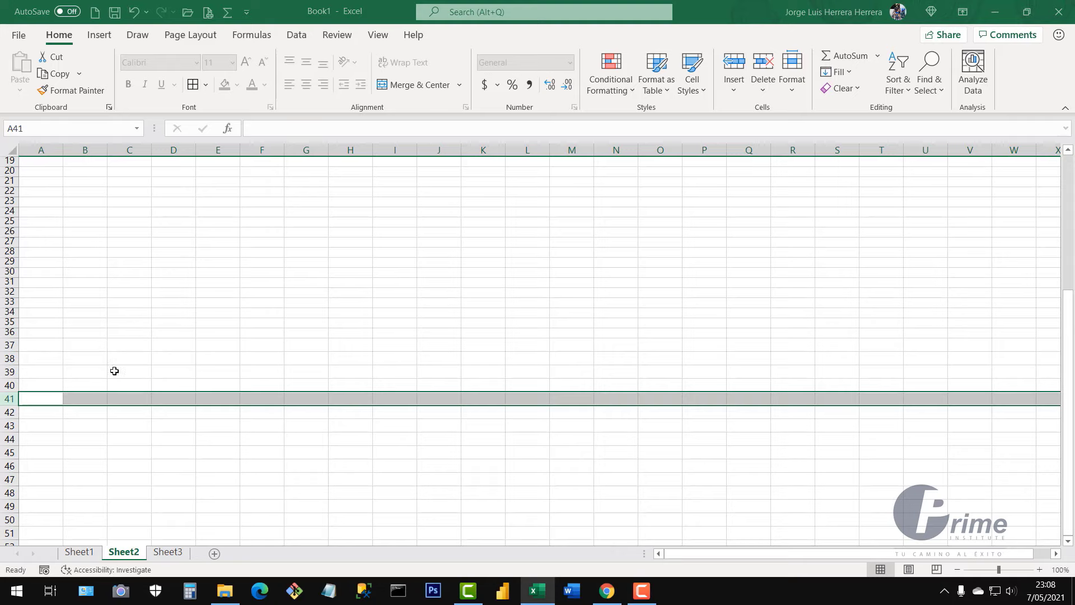
- Select the entire Sheet2 worksheet, set the height of all rows to 14.4, and clear the selection
left_click(9, 152)
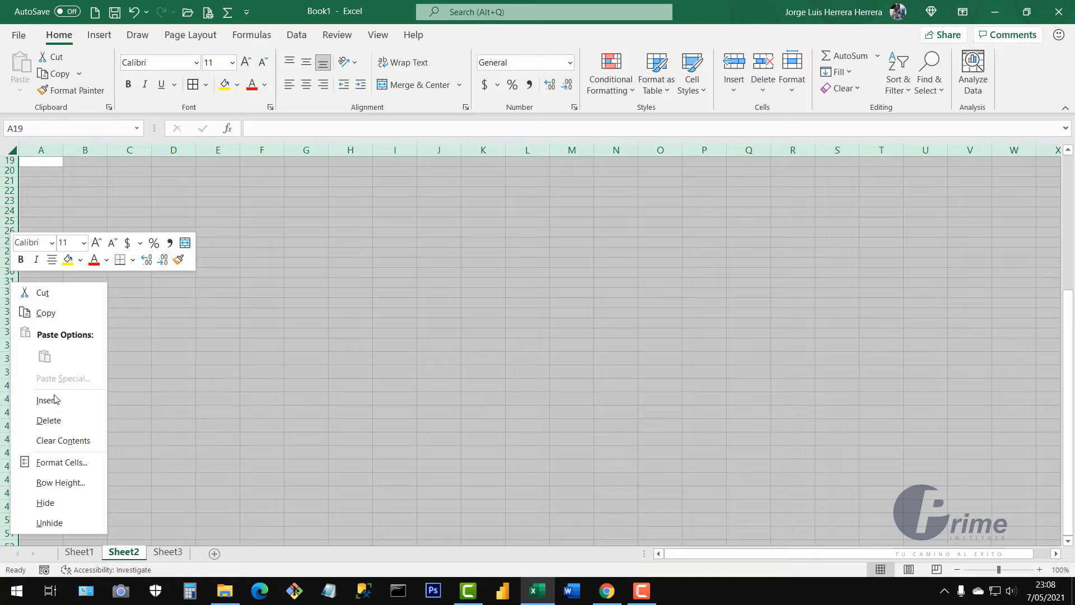
left_click(68, 482)
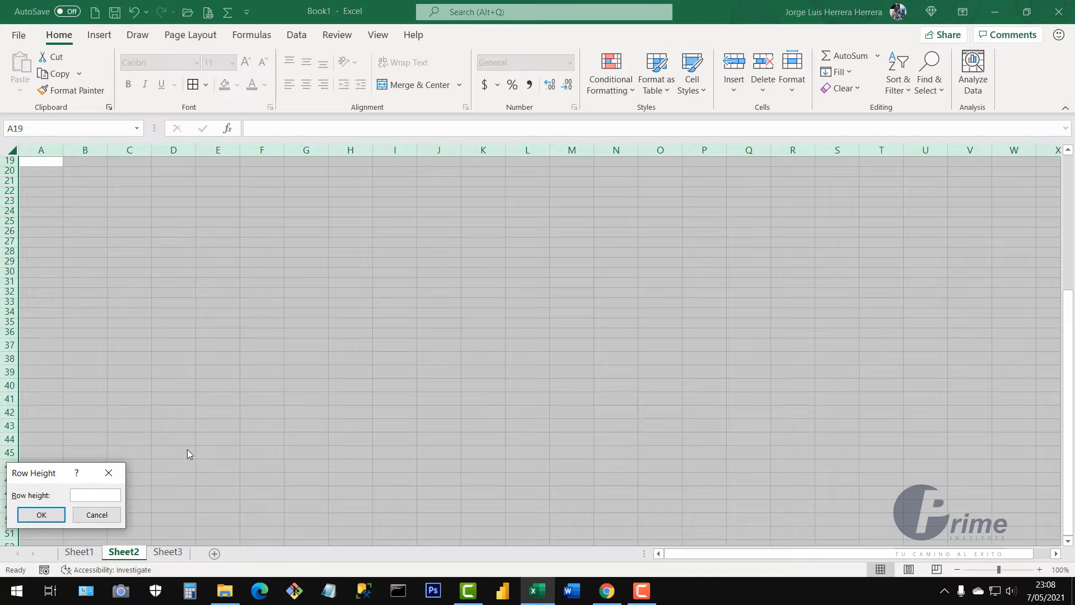
type("14.4")
left_click(41, 514)
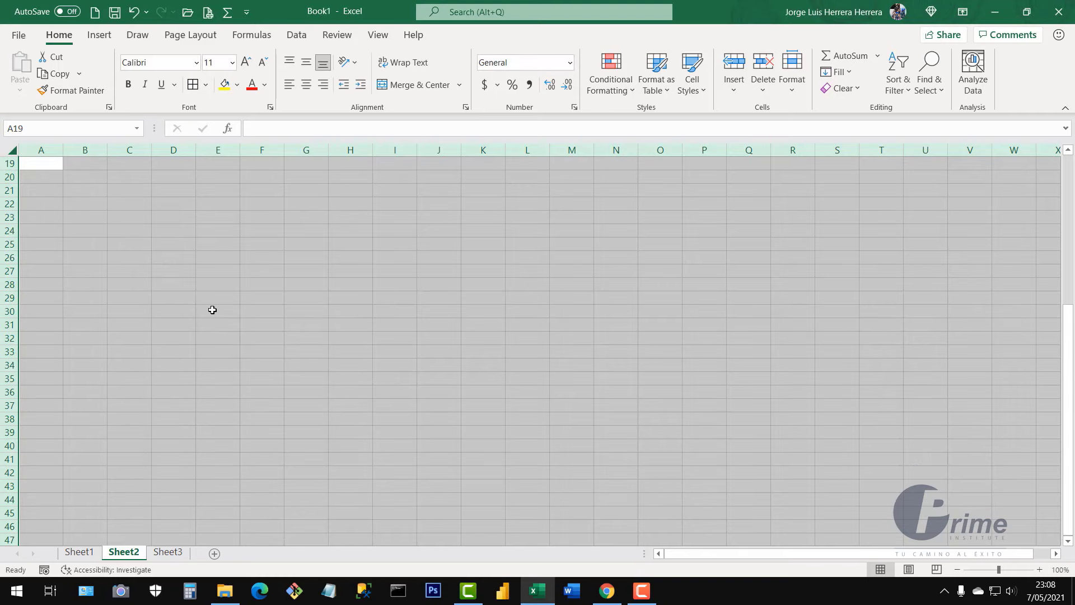
scroll(211, 309, "up", 6)
left_click(290, 268)
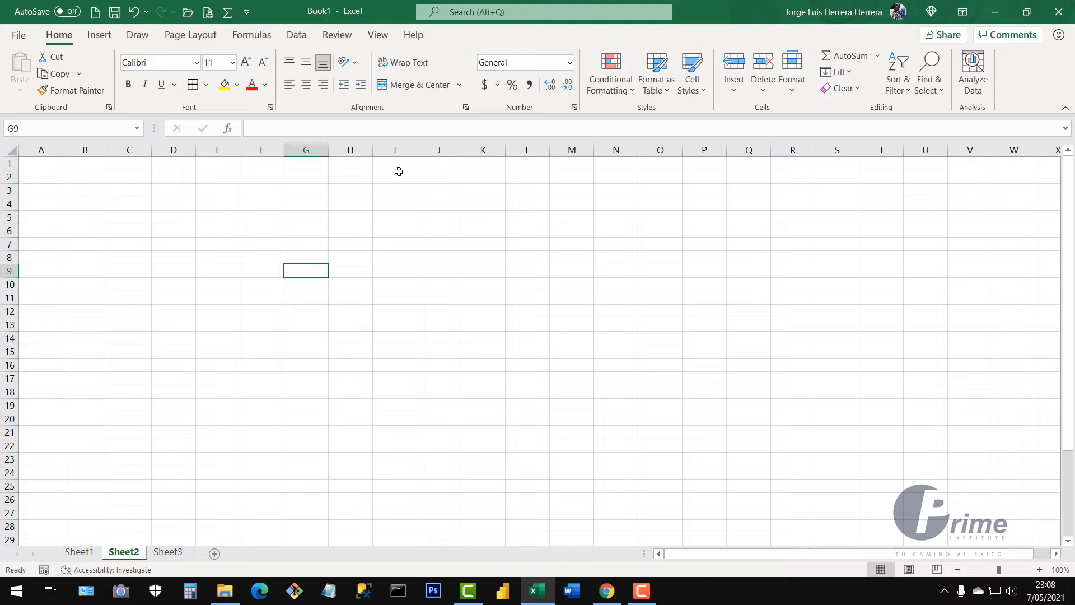
left_click(449, 239)
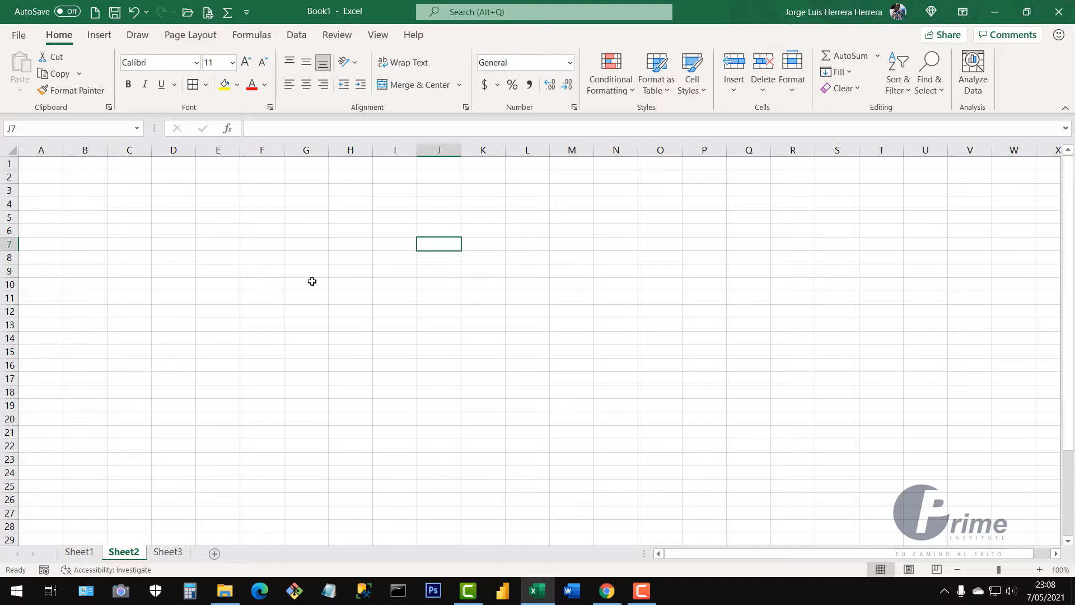
left_click(174, 434)
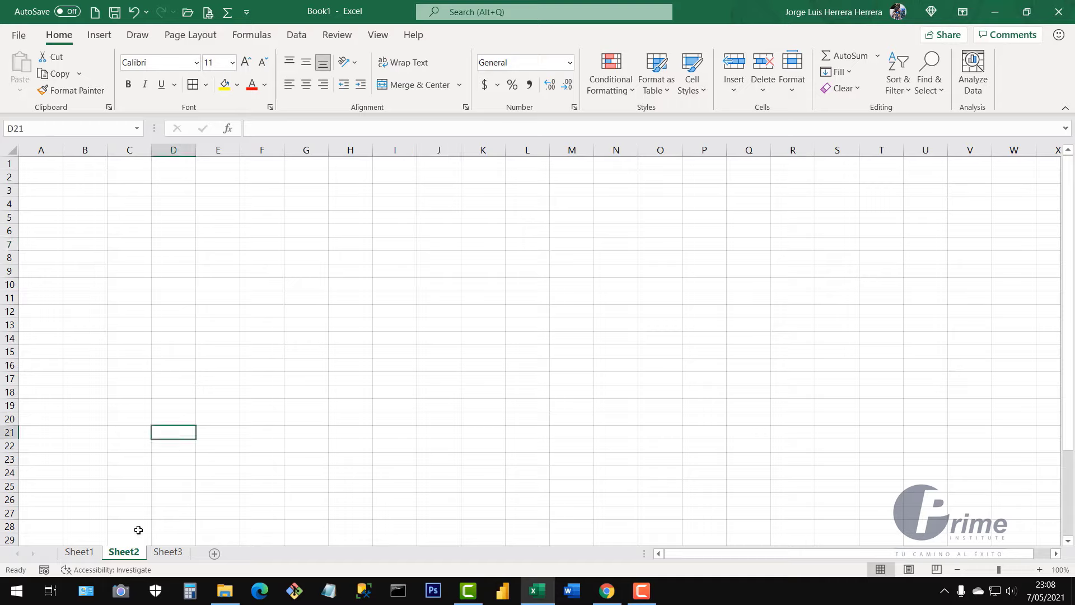
- Open Sheet1 and rename the worksheet as Data1
left_click(79, 554)
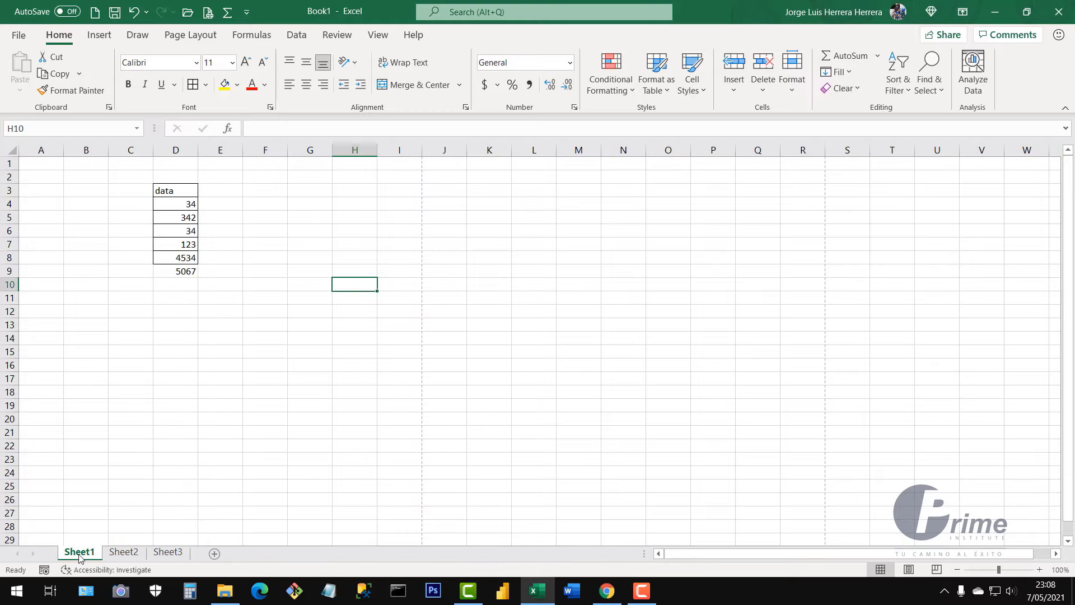
left_click_drag(80, 556, 137, 525)
right_click(89, 555)
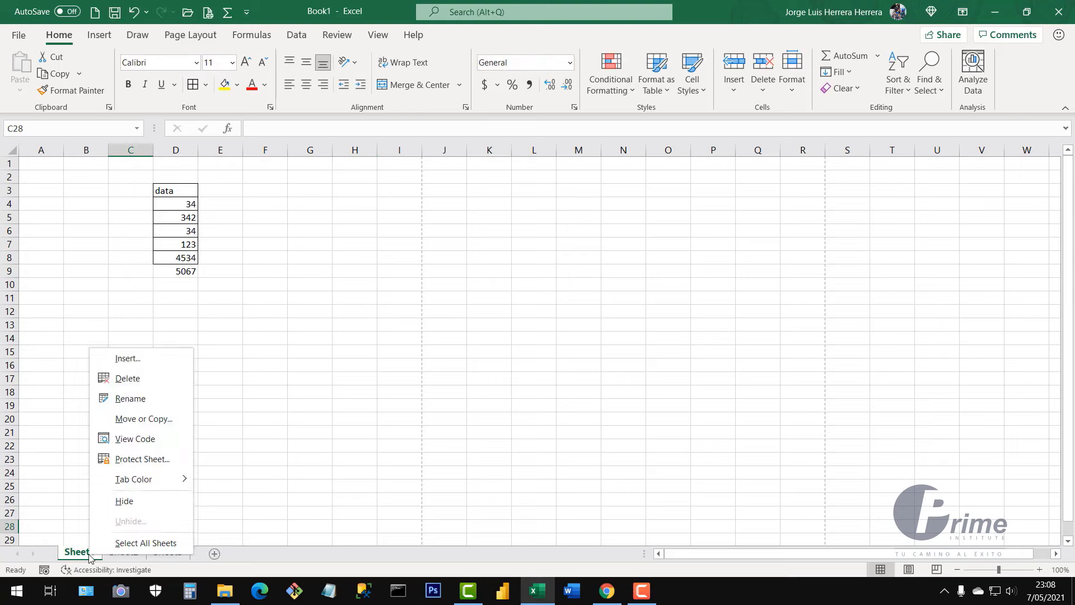
left_click(81, 554)
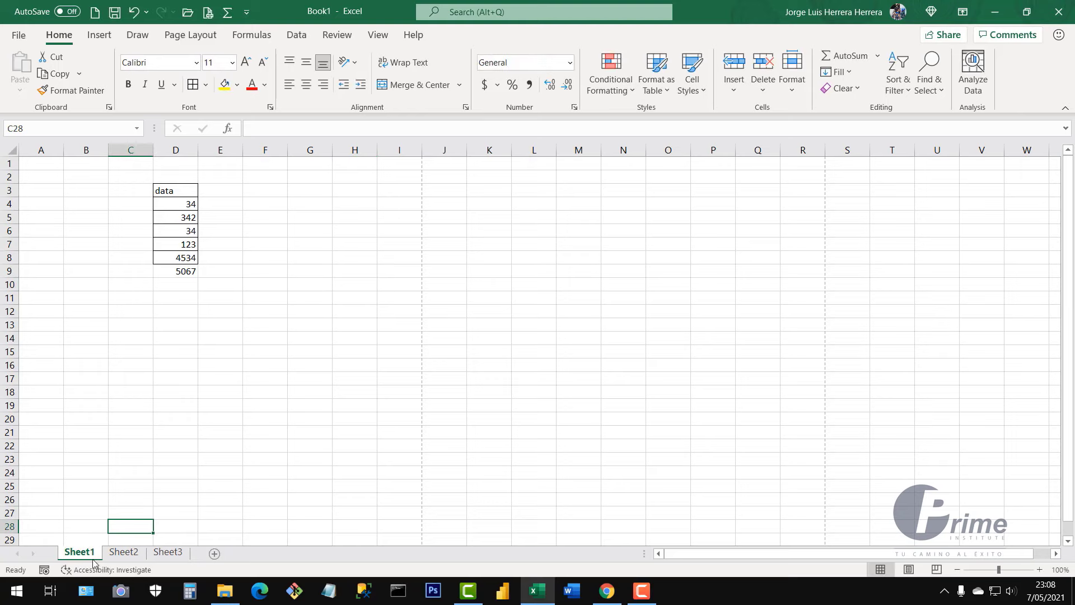
right_click(85, 557)
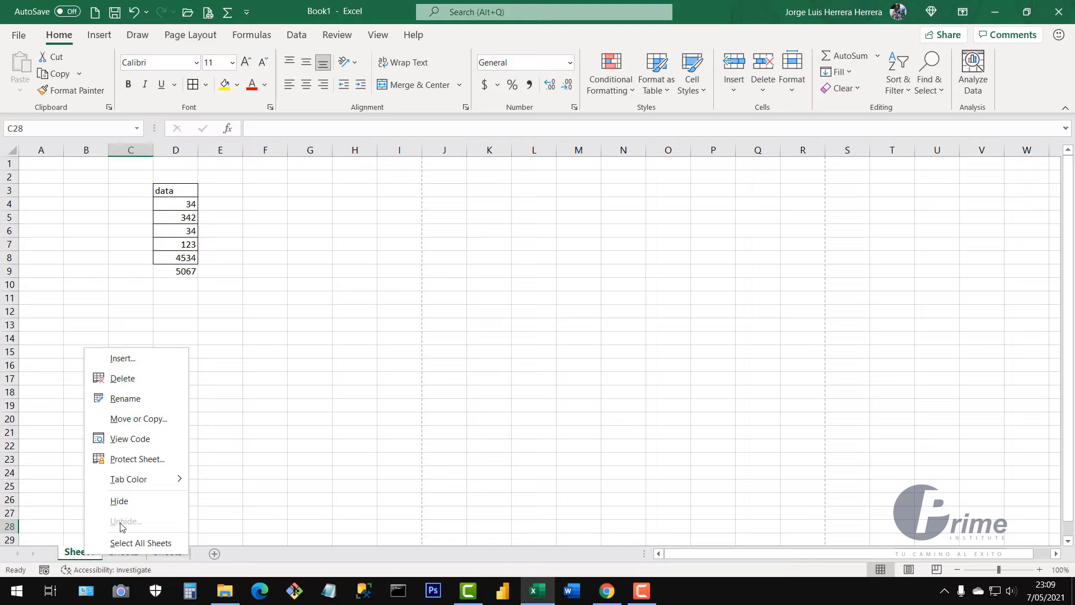
mouse_move(140, 481)
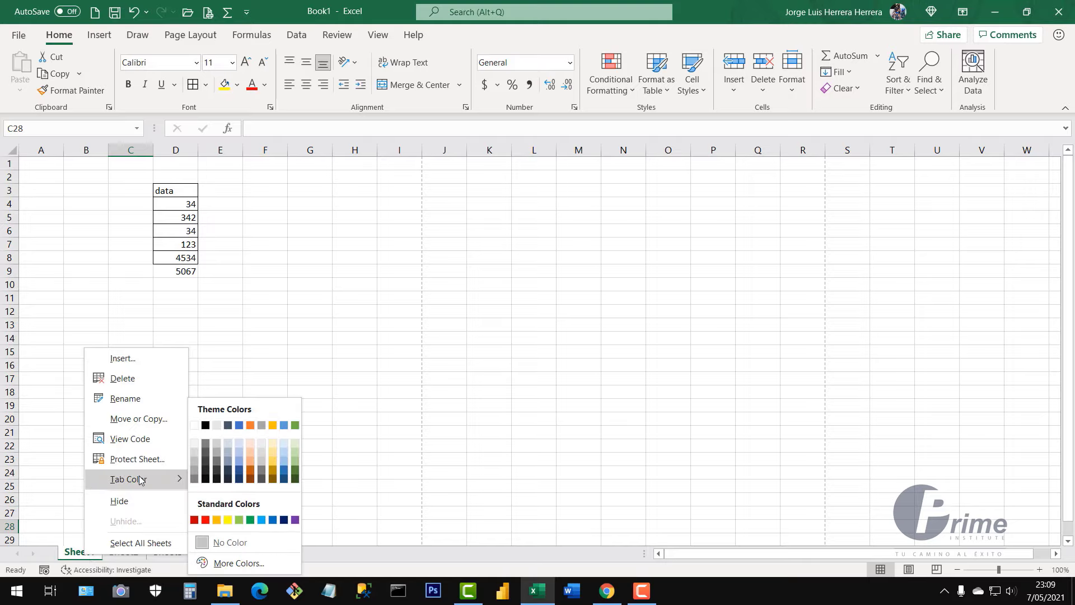
left_click(140, 401)
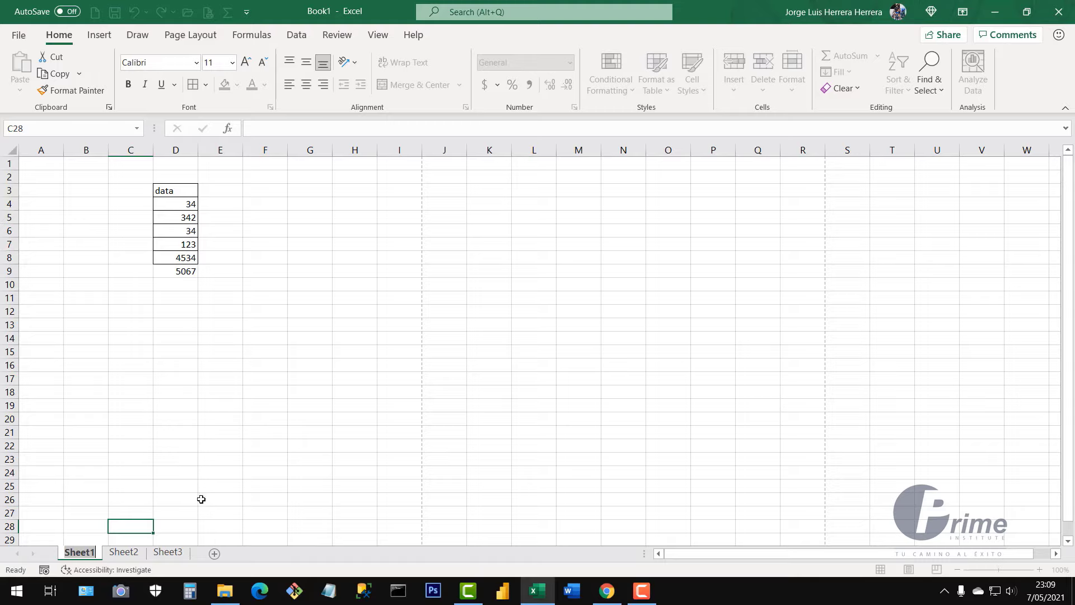
type("Data")
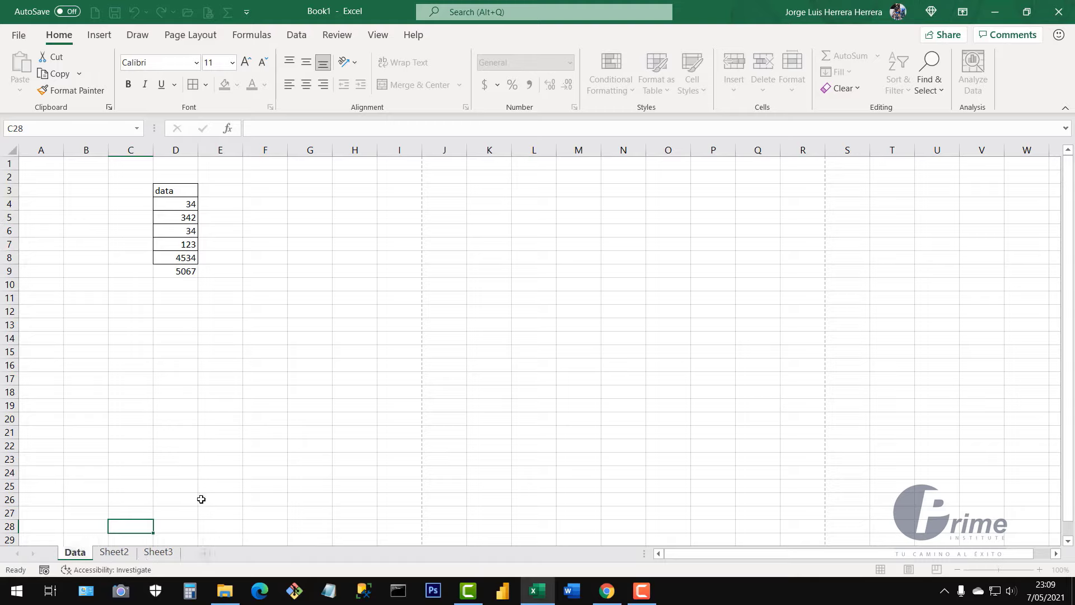
type("1")
key("Return")
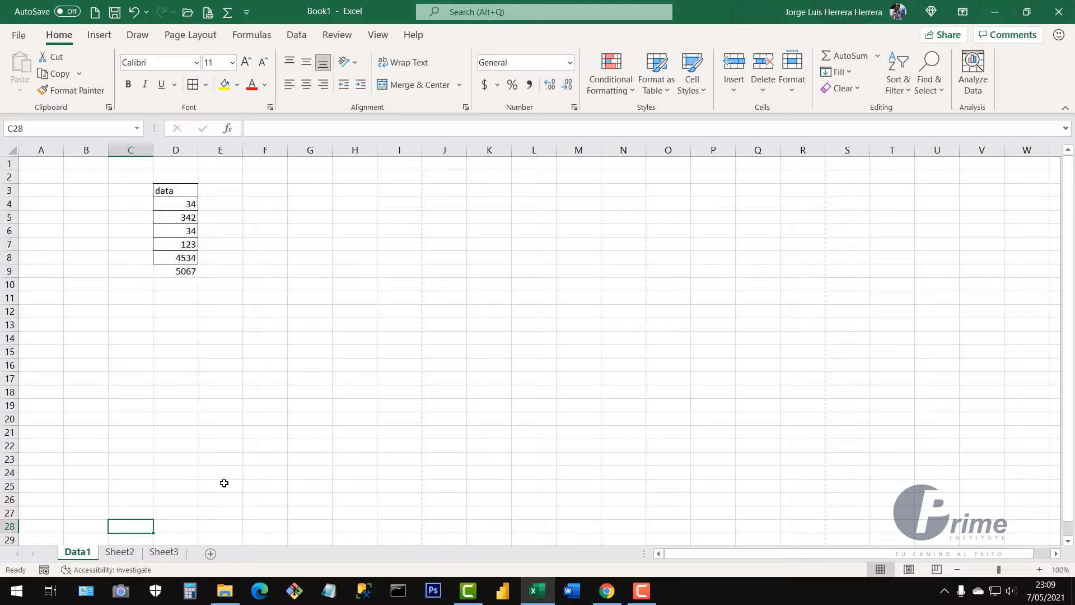
- Rename the Sheet2 worksheet as Data2 and select cell E25 on it
right_click(125, 555)
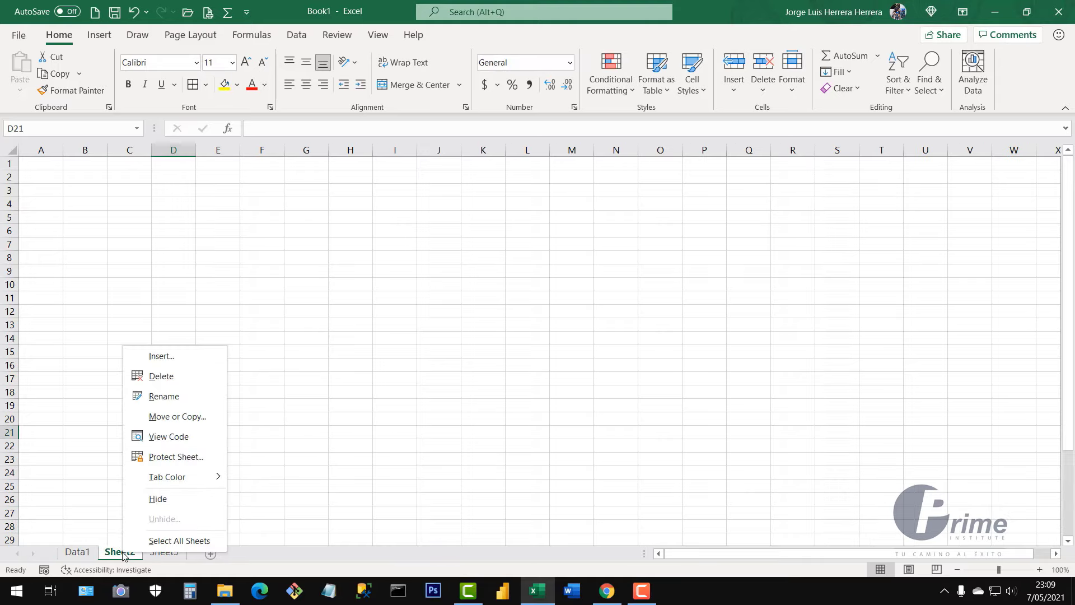
left_click(186, 397)
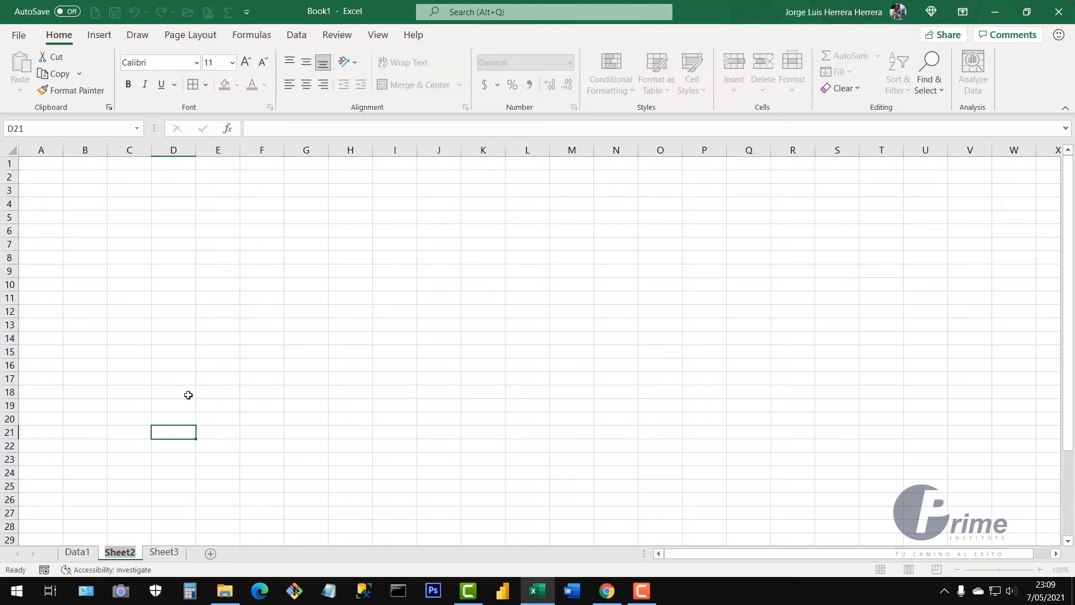
type("D")
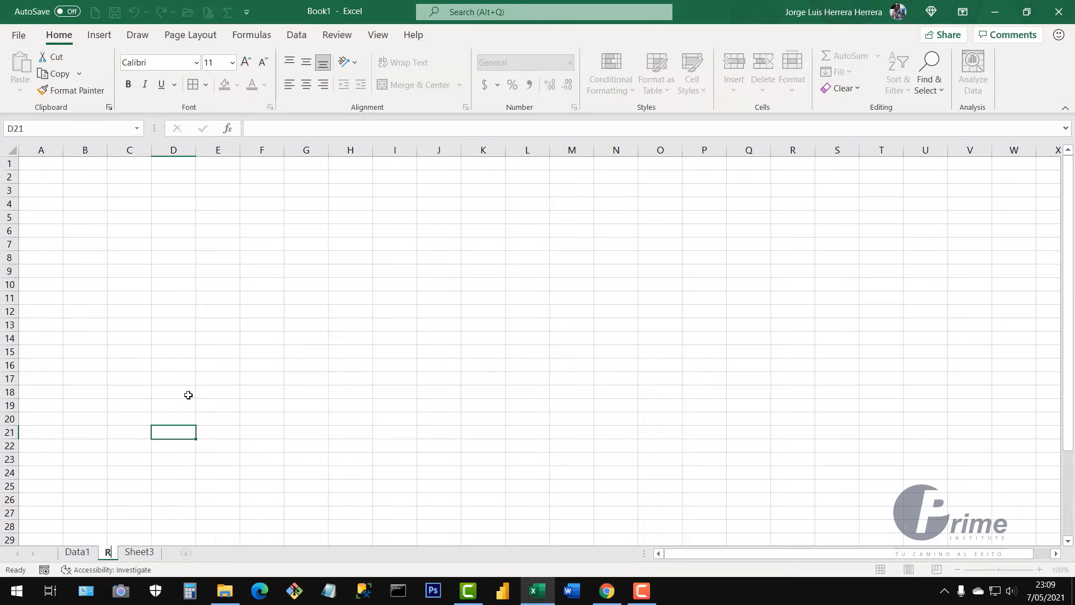
type("ata2")
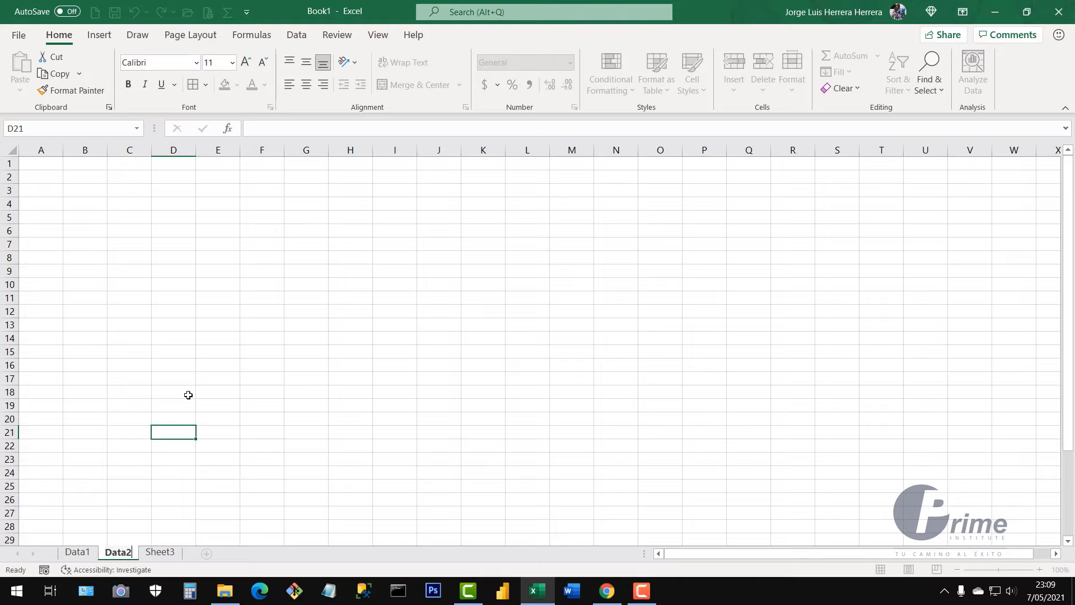
key("Return")
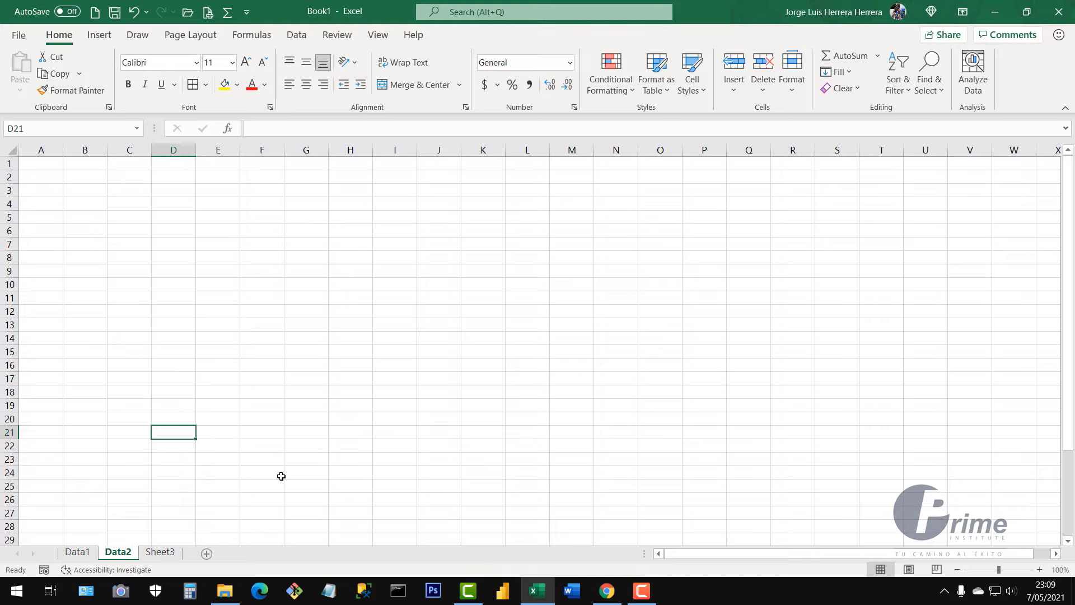
left_click(221, 492)
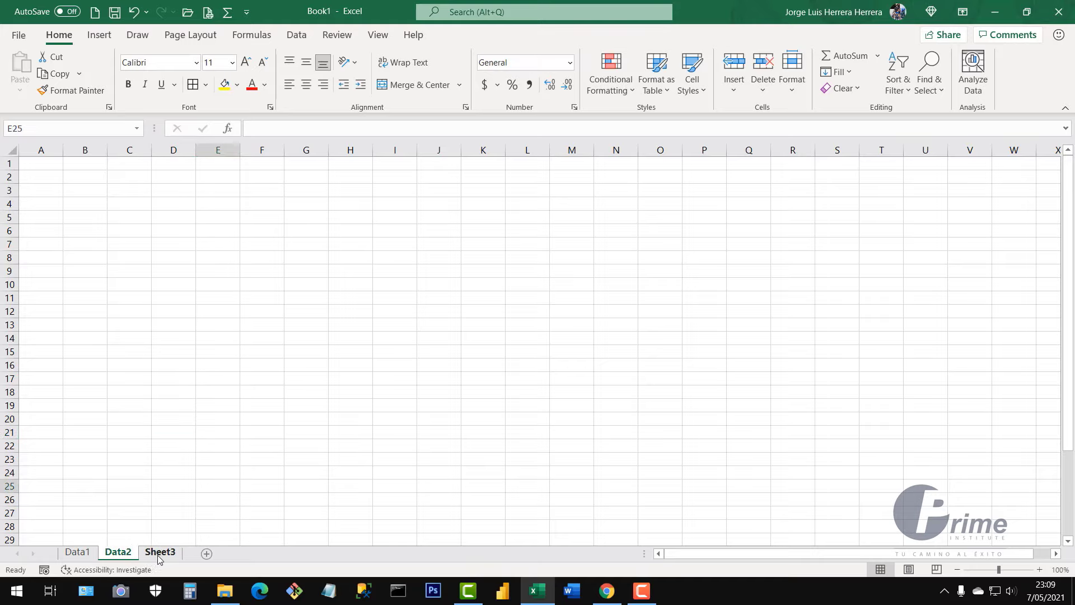
- Rename the Sheet3 worksheet as Data3 and select cell D26 on it
left_click(159, 553)
double_click(160, 554)
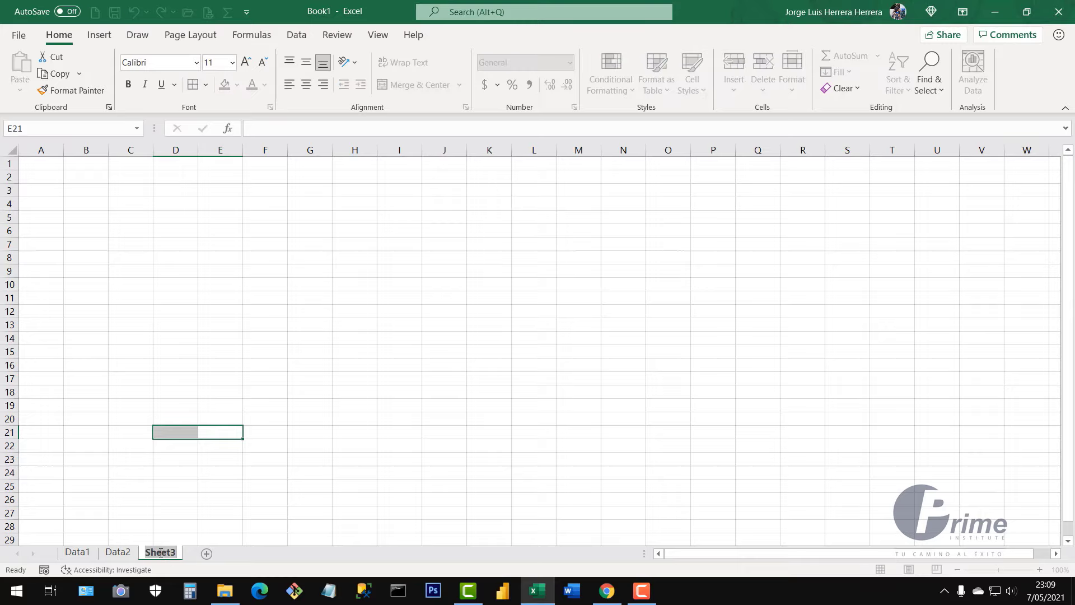
type("Data3")
key("Return")
left_click(376, 369)
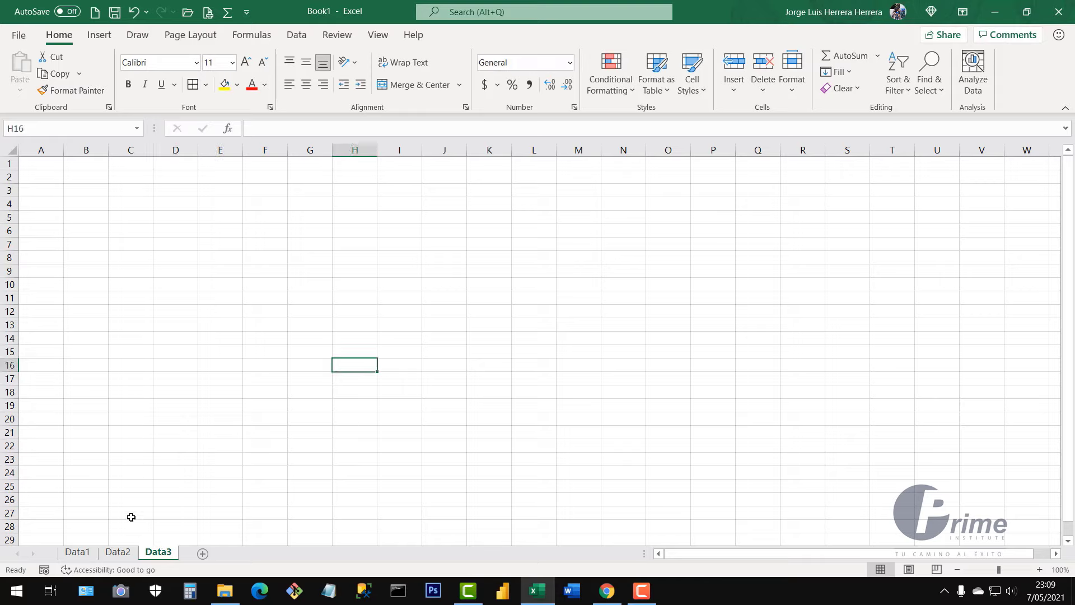
left_click(168, 499)
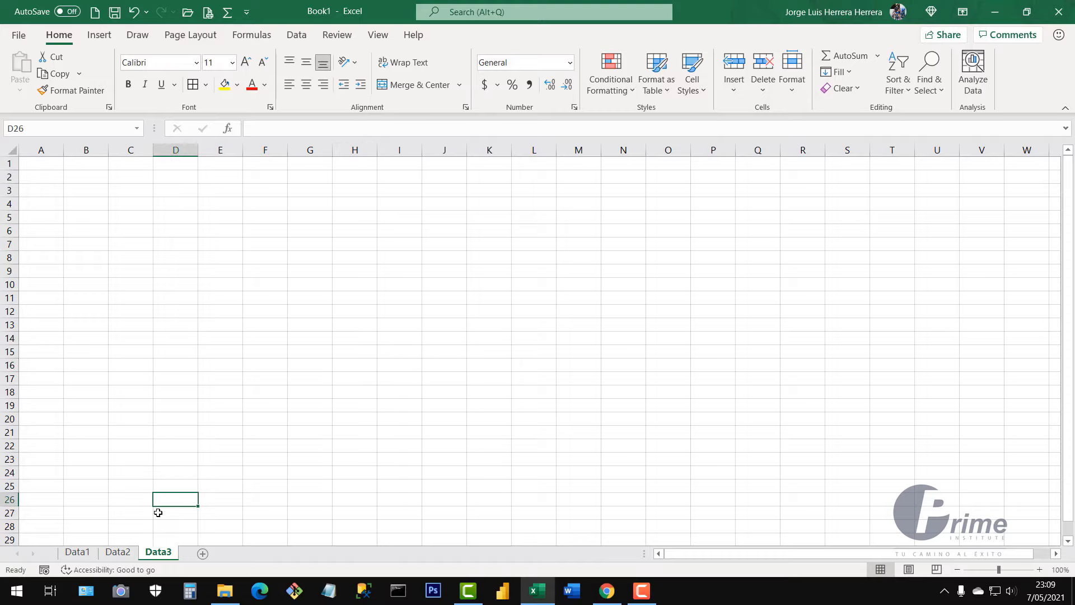
- Switch back and forth among the Data1, Data2 and Data3 worksheets to view their contents
left_click(122, 555)
left_click(151, 555)
left_click(117, 555)
left_click(80, 555)
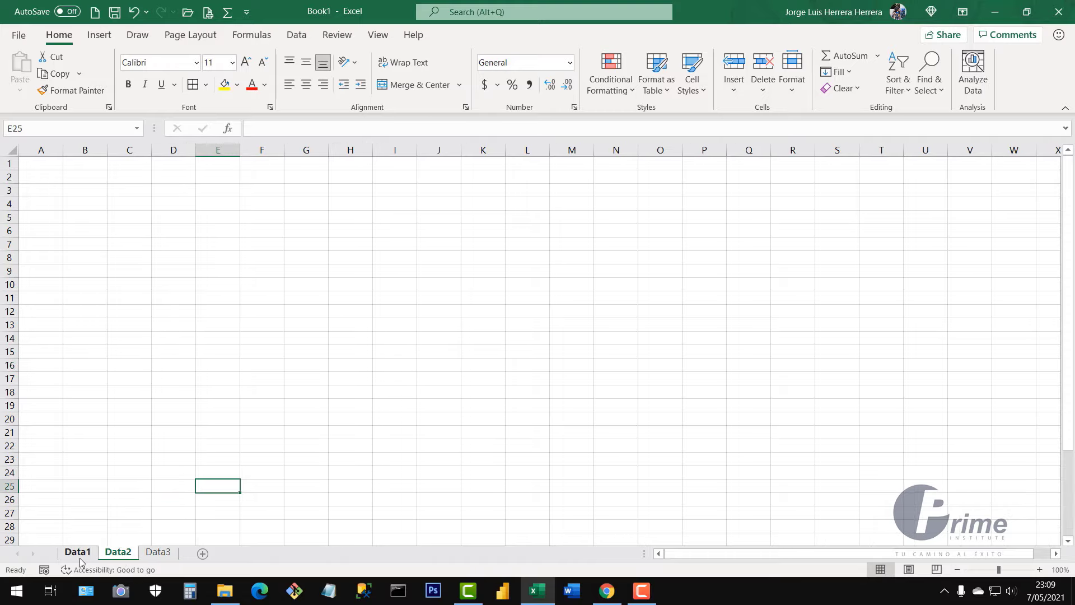
left_click(117, 555)
left_click(157, 553)
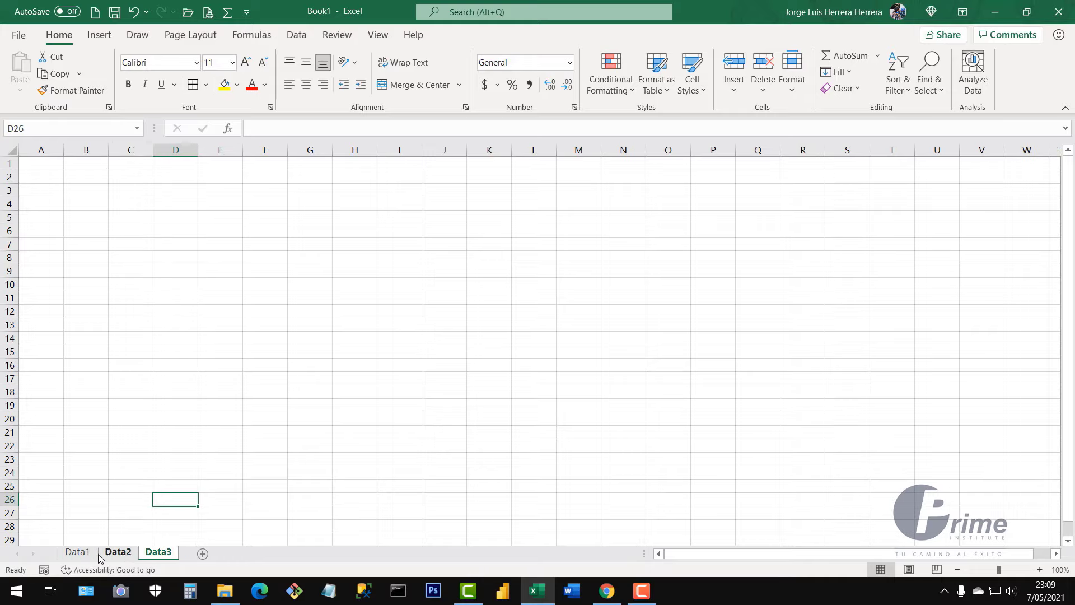
- Color the Data1 worksheet tab standard green and switch to Data2 to view the colored tab
left_click(85, 556)
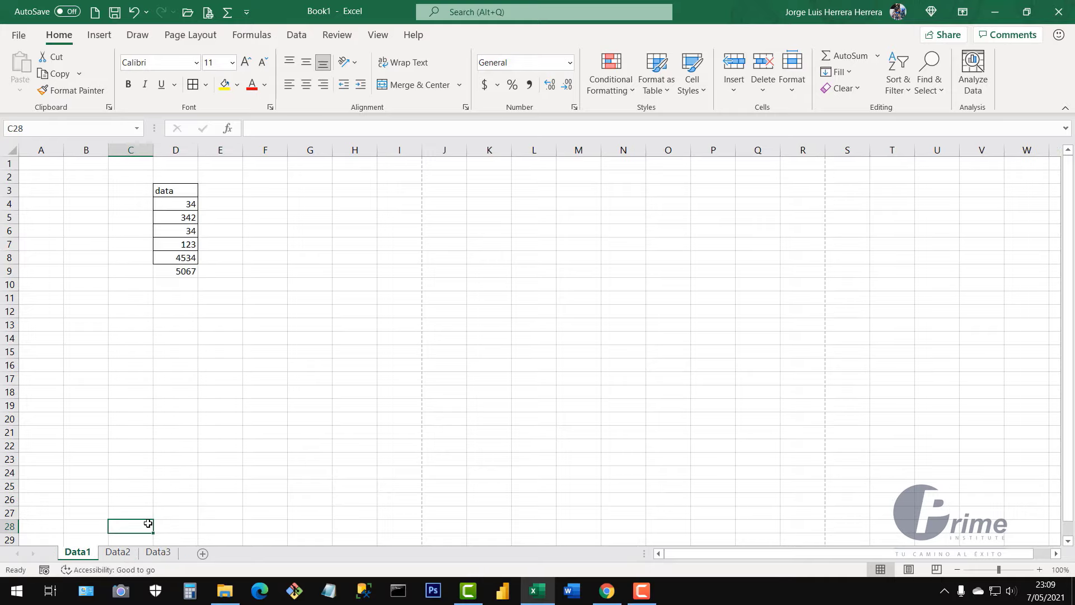
right_click(79, 559)
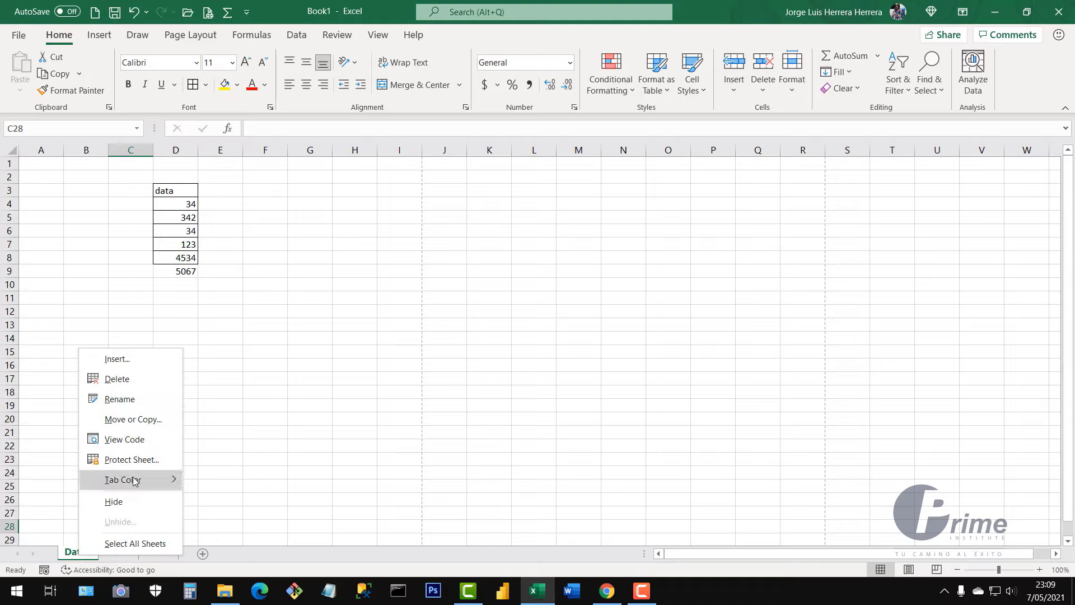
mouse_move(140, 481)
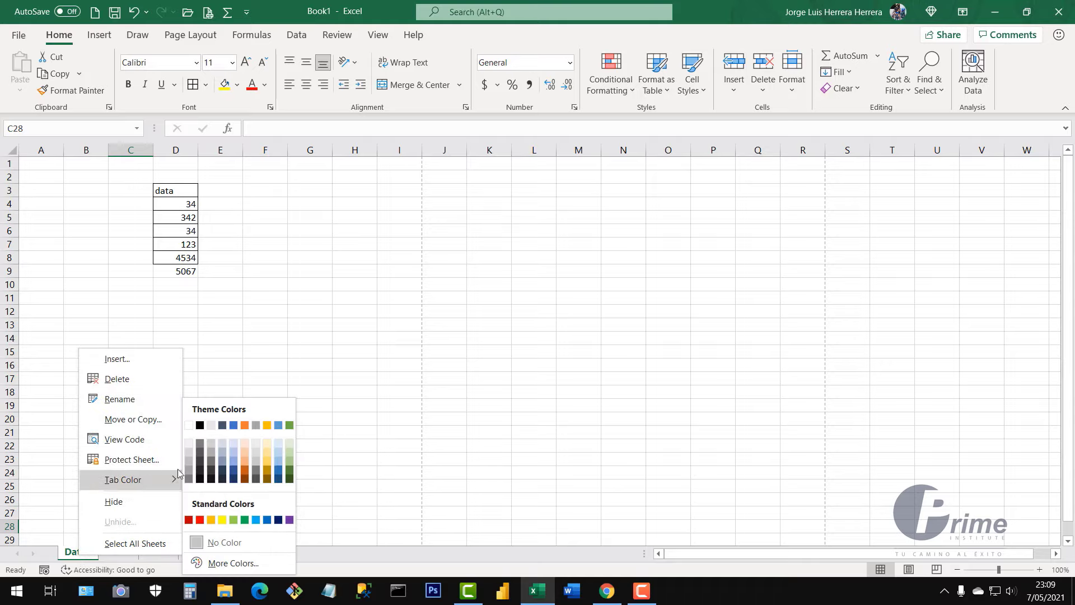
left_click(245, 520)
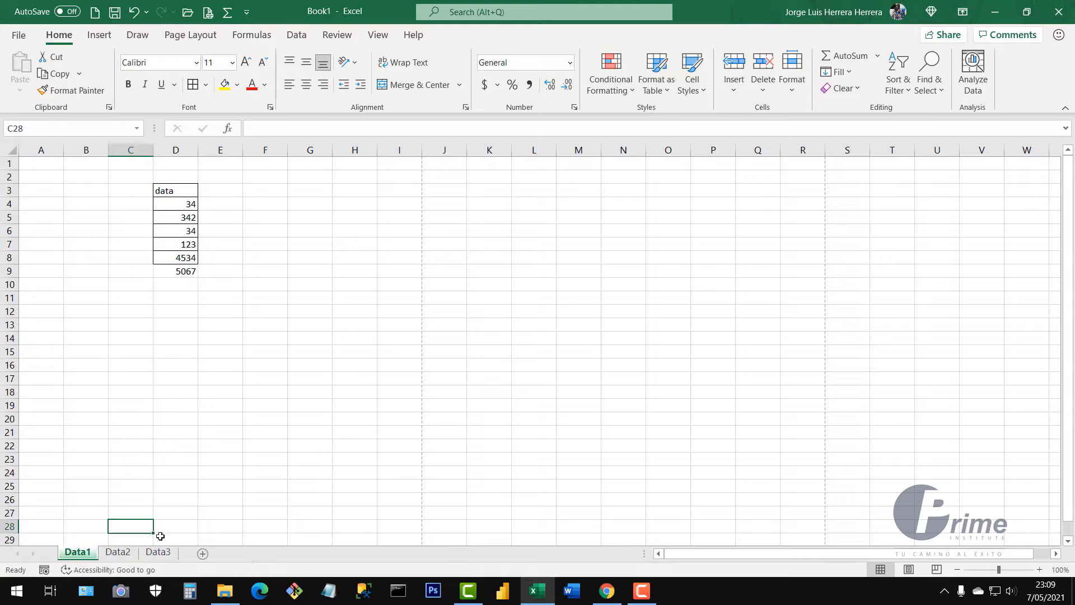
left_click(126, 553)
left_click(82, 557)
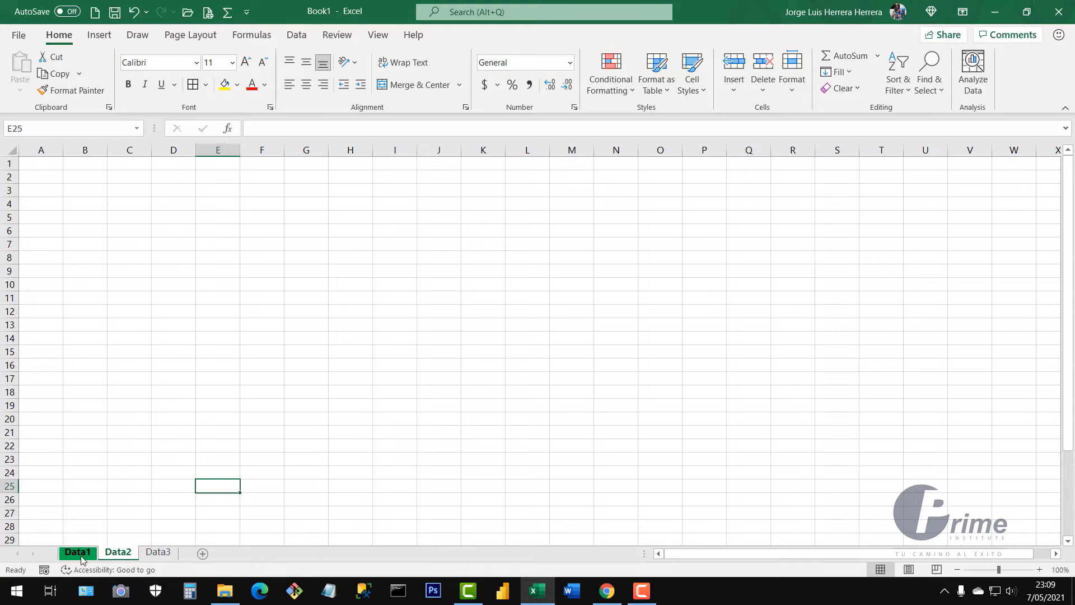
- Color the Data2 worksheet tab standard red and the Data3 worksheet tab standard yellow
right_click(120, 555)
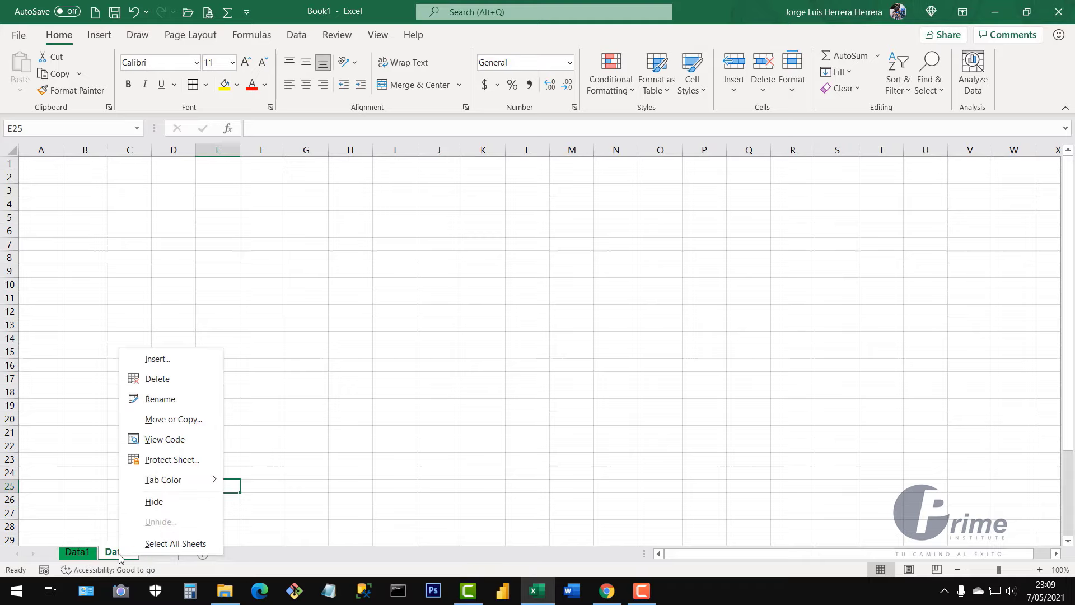
mouse_move(216, 482)
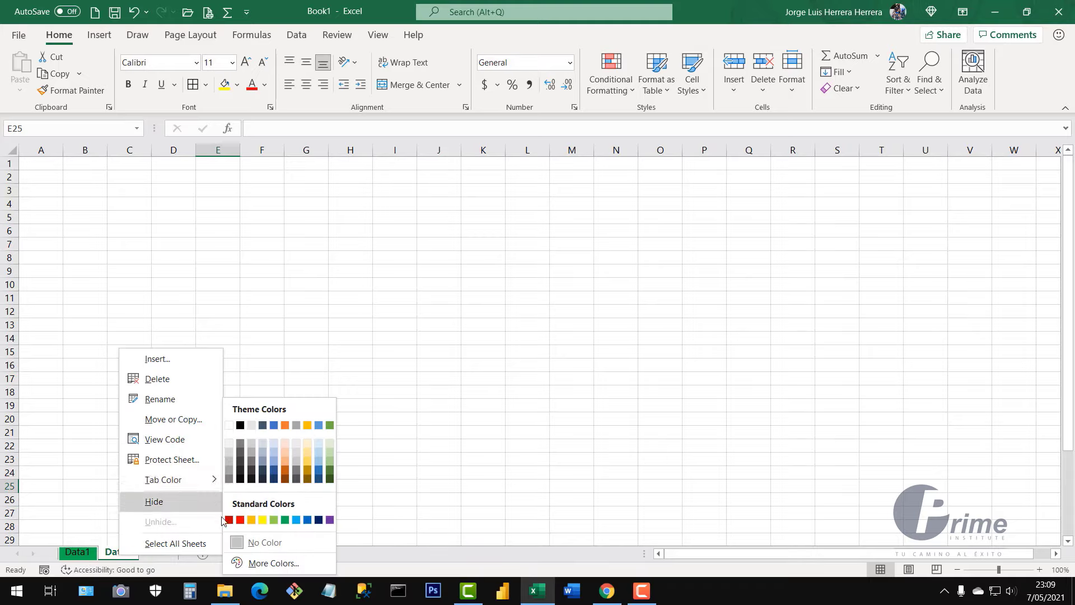
left_click(241, 521)
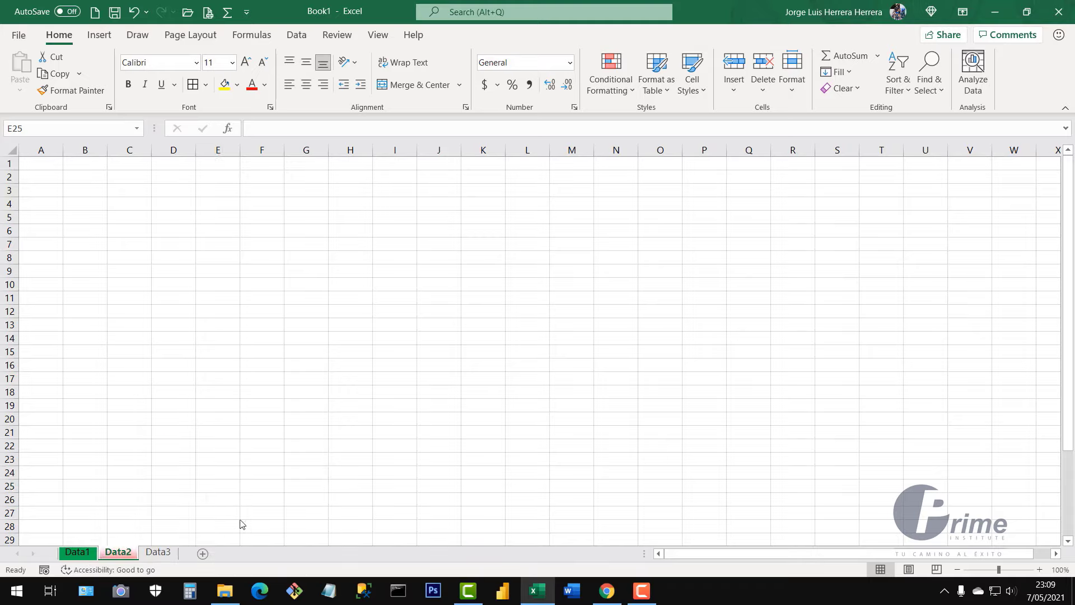
right_click(166, 554)
mouse_move(217, 483)
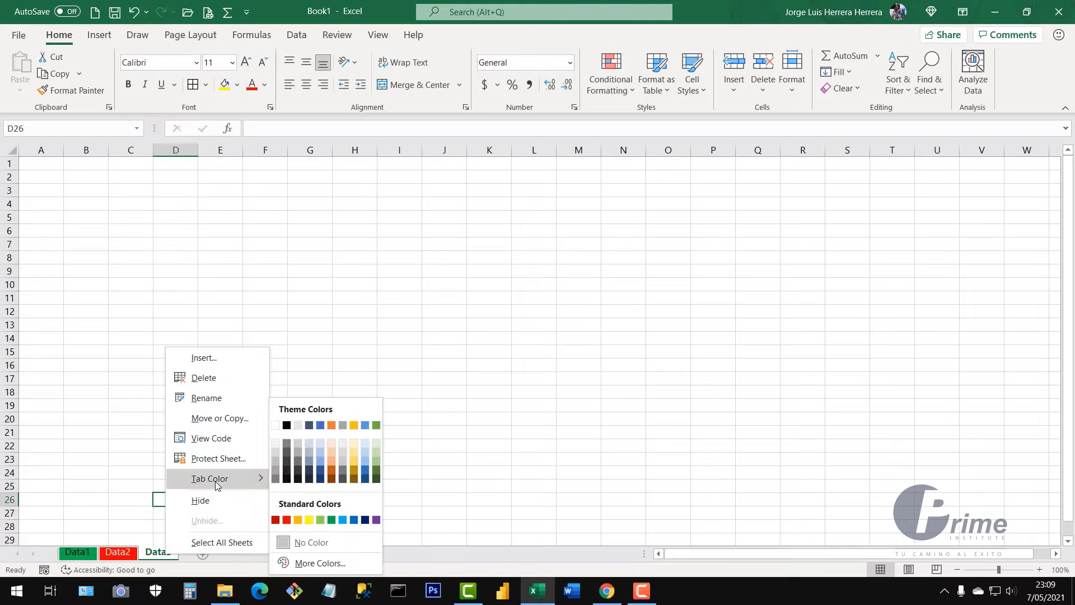
left_click(308, 519)
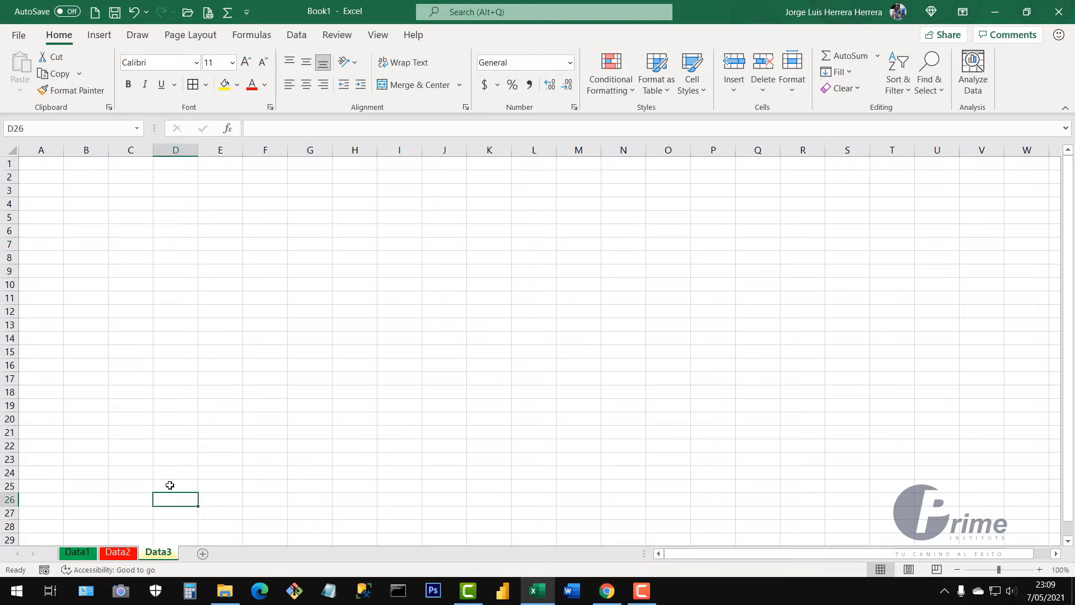
left_click(168, 484)
- Switch among the three worksheets to compare how their tab colors look when active and inactive
left_click(81, 554)
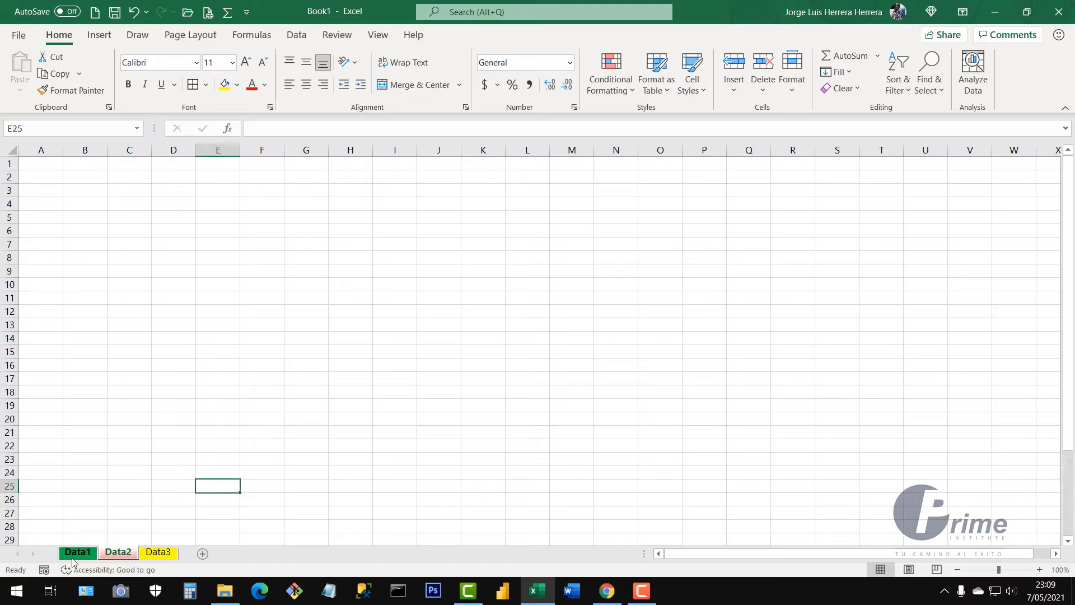
left_click(77, 555)
left_click(153, 554)
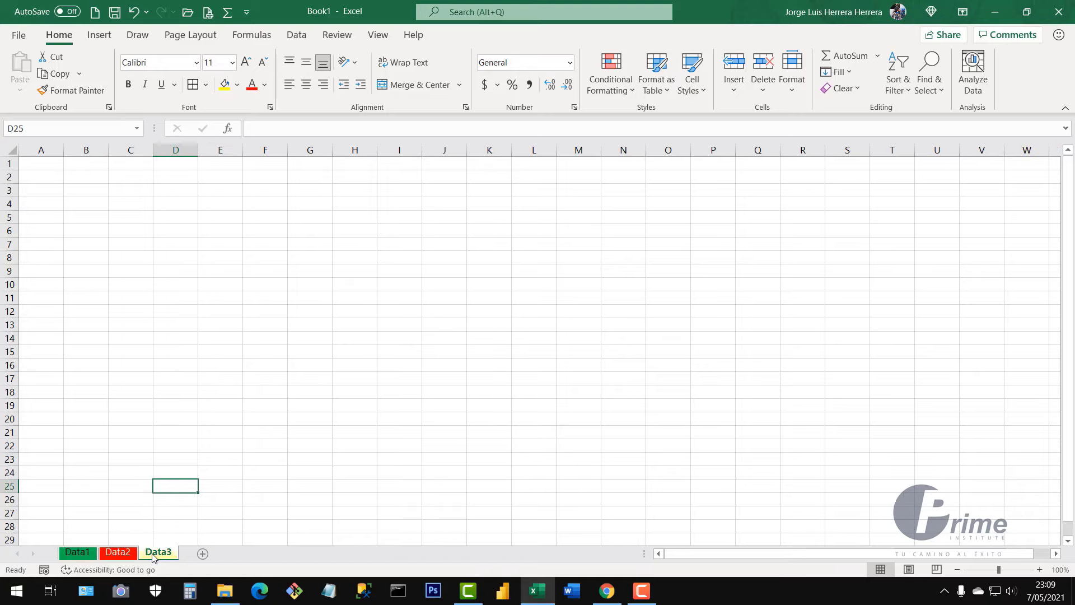
left_click(78, 553)
left_click(118, 553)
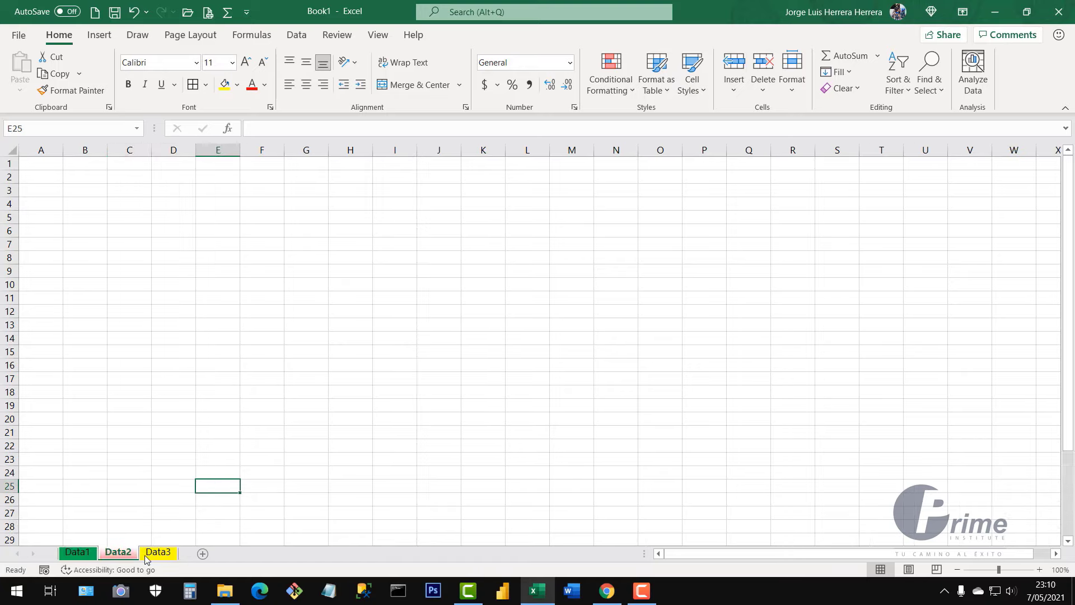
left_click(171, 514)
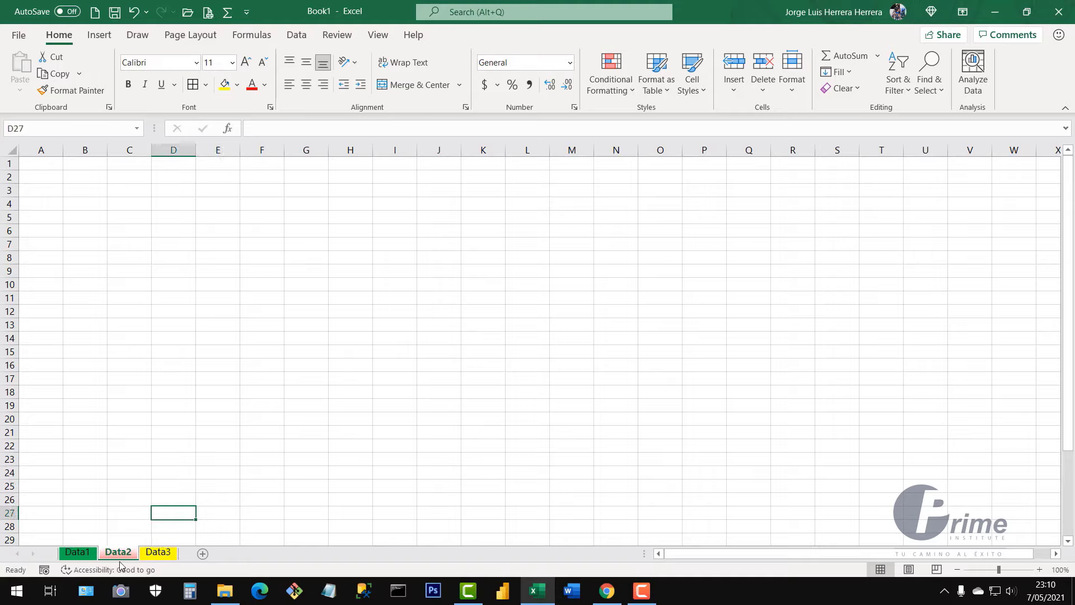
- Open the Data3 worksheet and view its available sheet commands, including Delete, without applying any
left_click(162, 554)
right_click(162, 555)
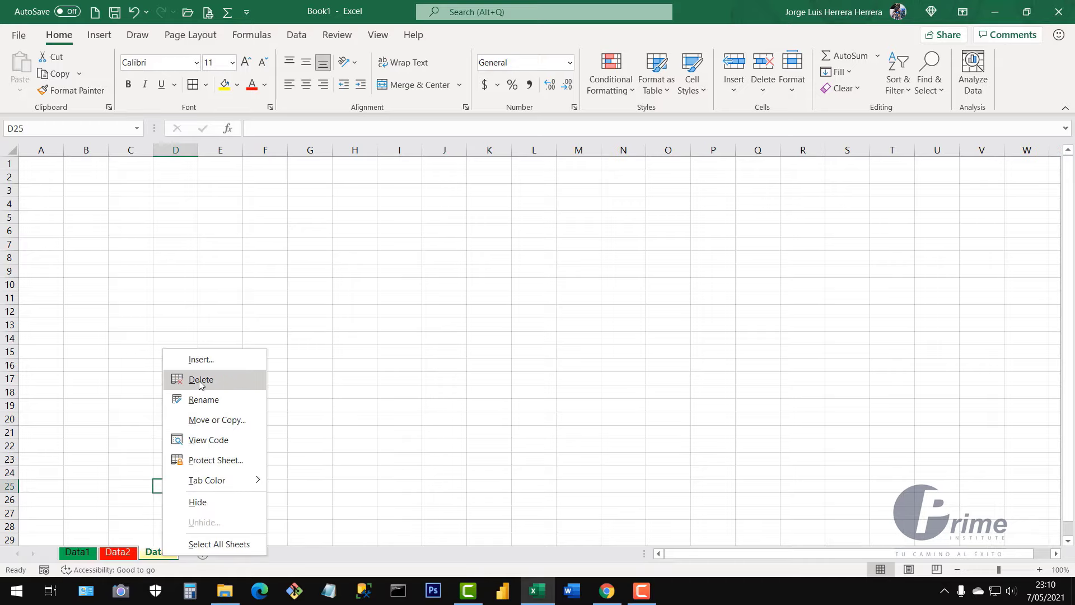
key("Escape")
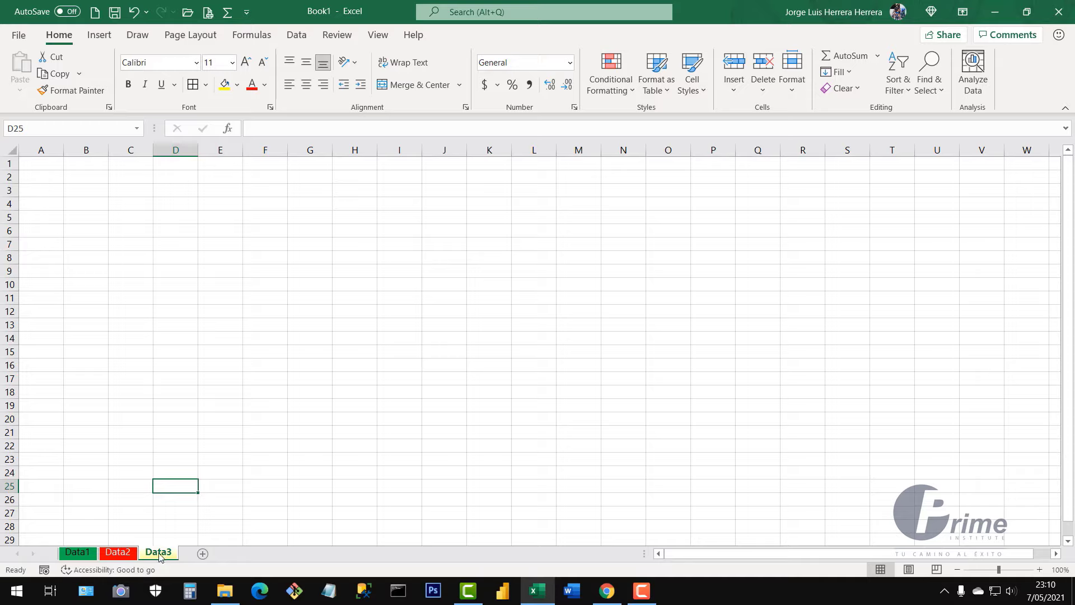
- Reorder the worksheet tabs so that Data3 comes first, followed by Data1 and Data2
mouse_move(159, 555)
left_mouse_down()
mouse_move(79, 552)
mouse_move(106, 543)
mouse_move(176, 558)
left_mouse_up()
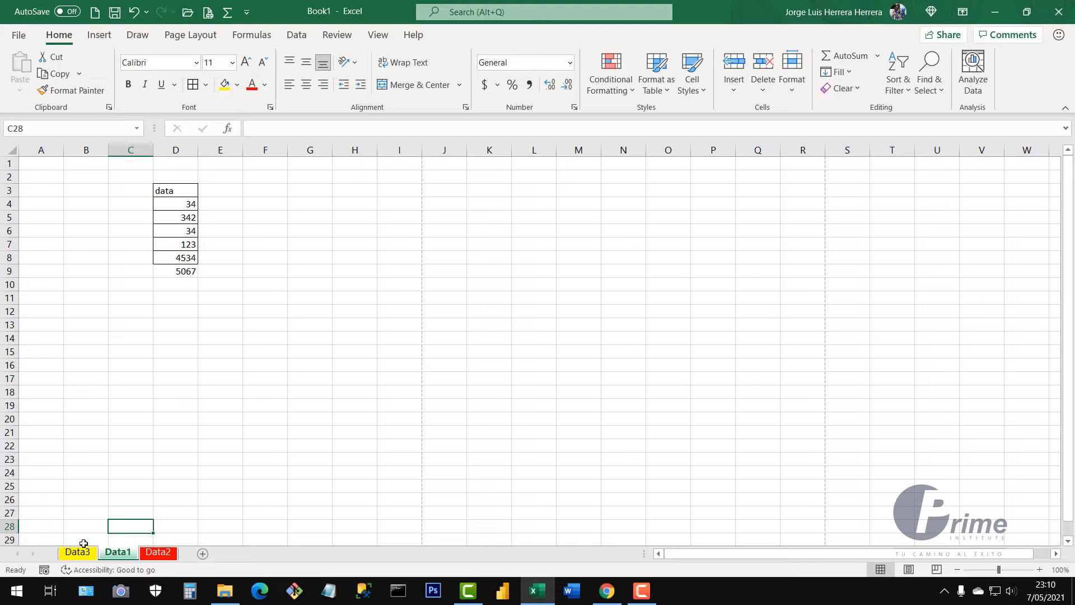
mouse_move(117, 555)
left_mouse_down()
mouse_move(65, 554)
mouse_move(159, 556)
mouse_move(79, 556)
mouse_move(159, 556)
mouse_move(96, 559)
mouse_move(147, 557)
left_mouse_up()
left_click(206, 507)
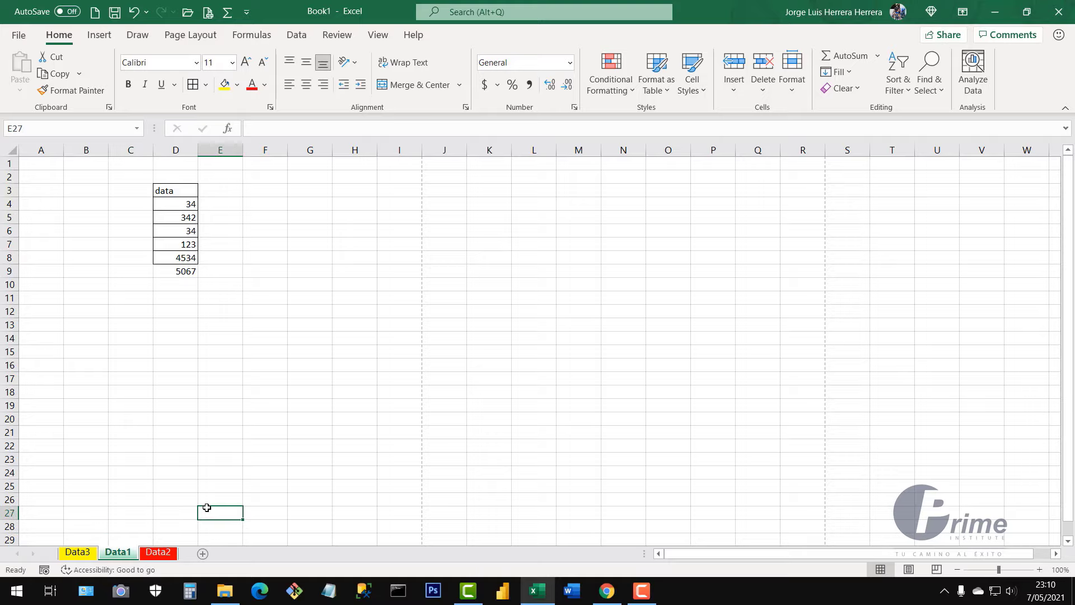
- Move the Data2 worksheet to the front of the tab order and return it to the end
left_click(159, 554)
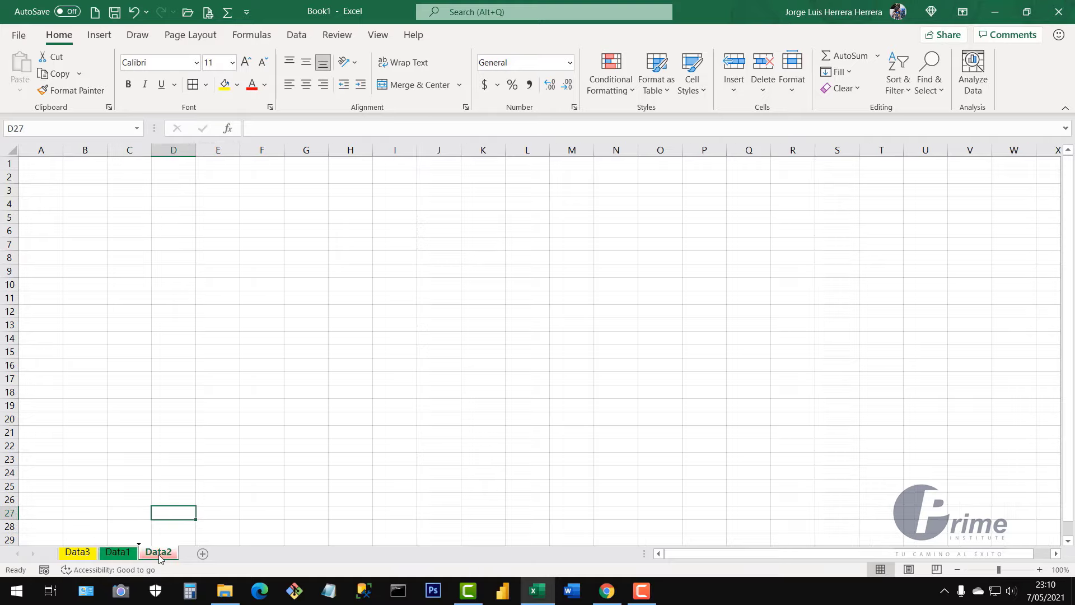
left_click_drag(161, 557, 78, 555)
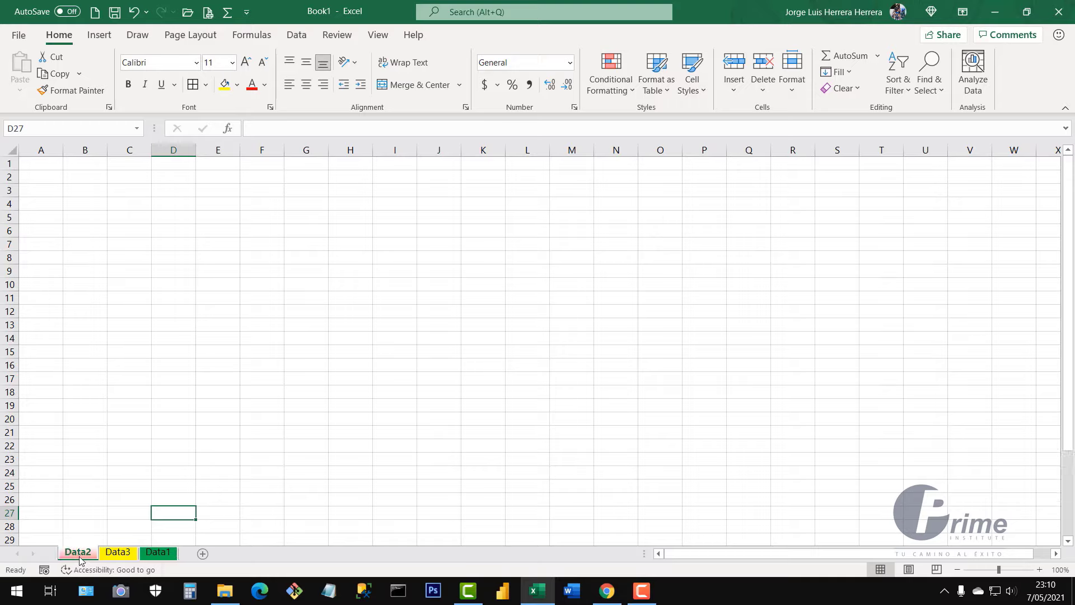
left_click_drag(149, 556, 182, 556)
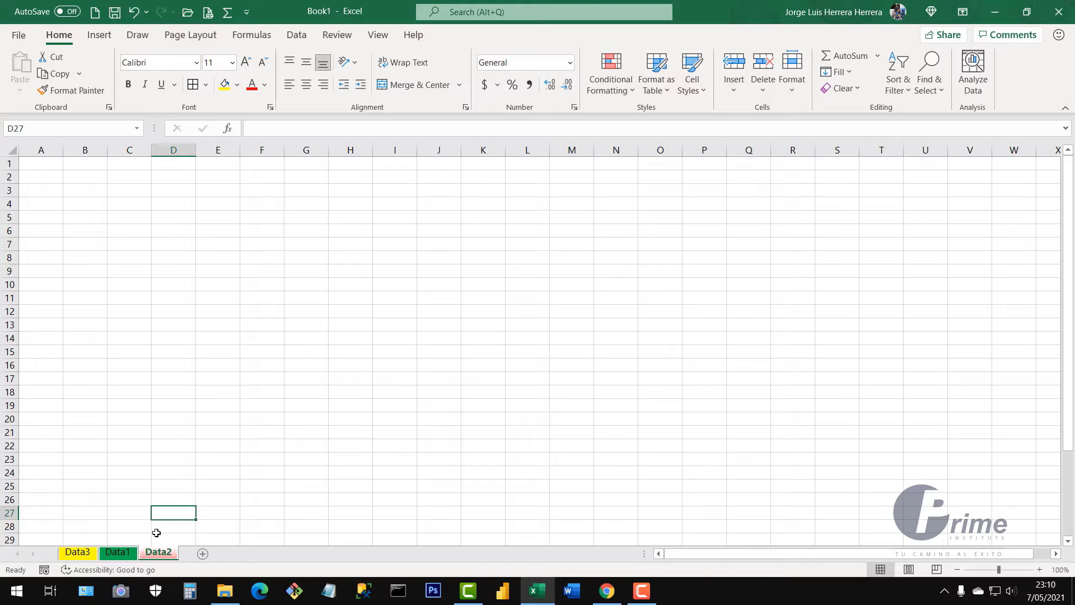
- View Data3, Data1 and Data2 in turn, selecting the range B2:F13 around the table on Data1
left_click(79, 553)
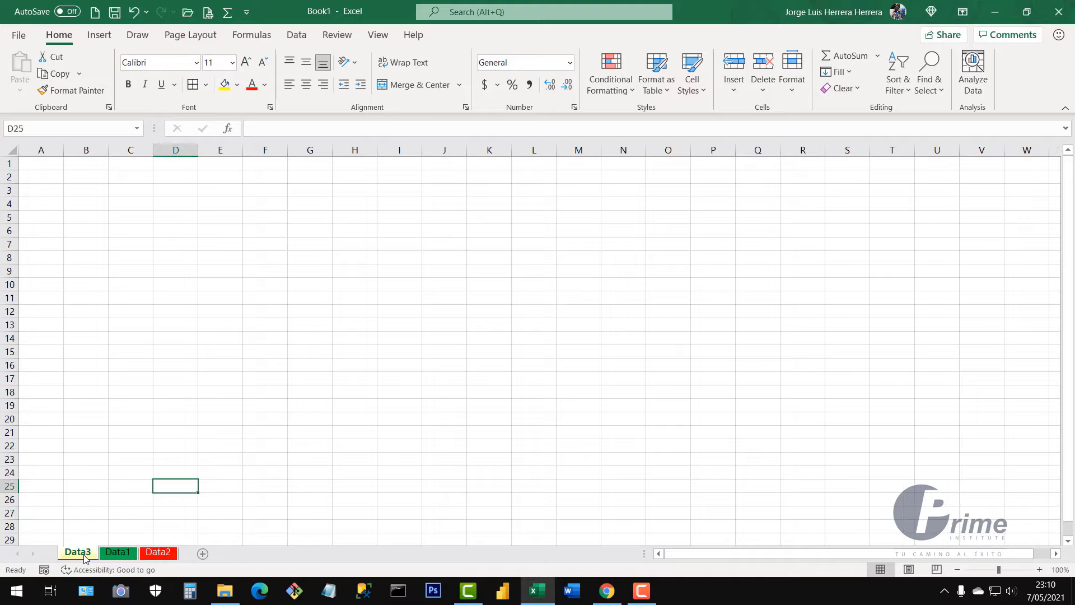
left_click(118, 553)
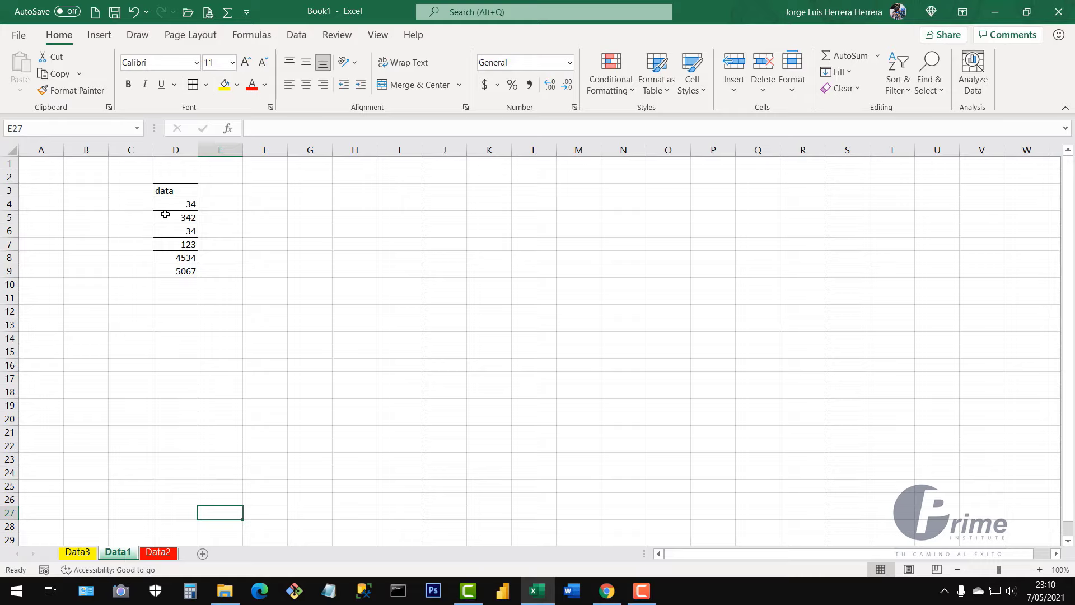
left_click_drag(84, 179, 276, 321)
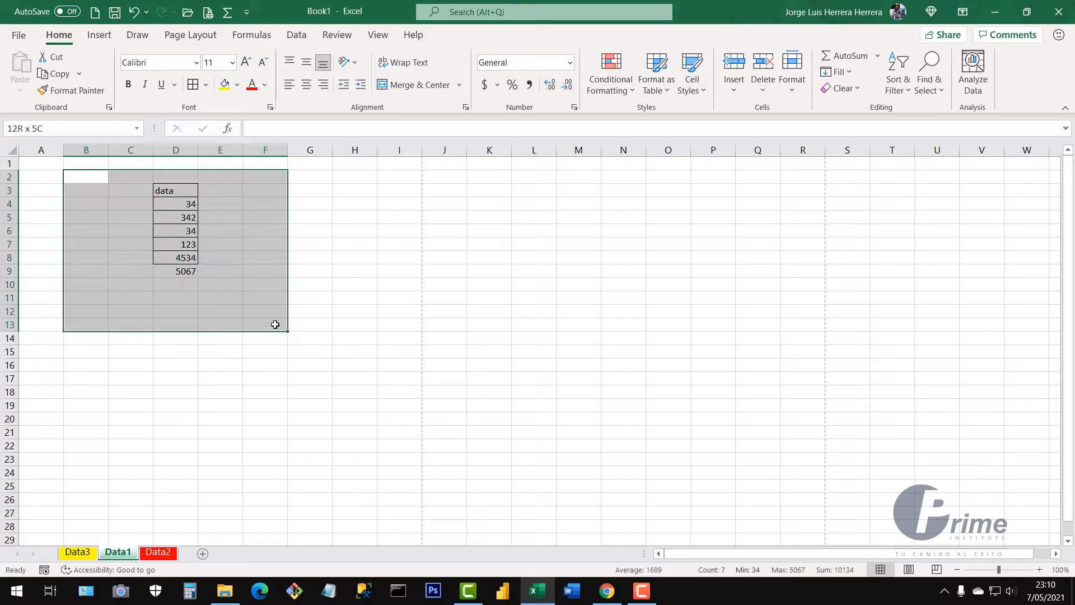
left_click(277, 417)
left_click(162, 554)
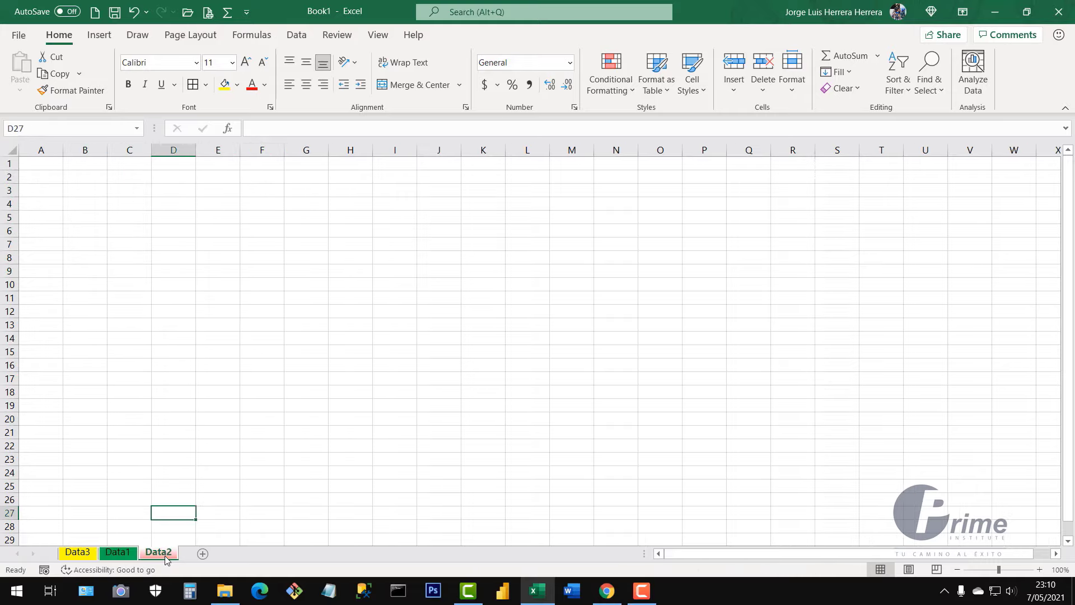
- Use Move or Copy with Create a copy to place a duplicate of Data1 before Data3 in Book1
left_click(118, 554)
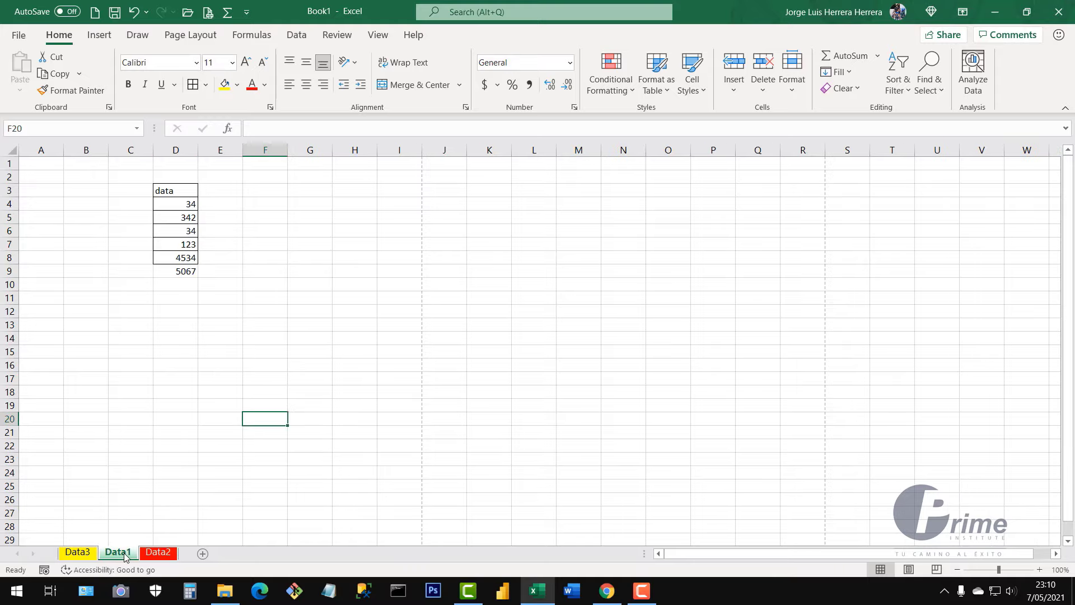
right_click(126, 556)
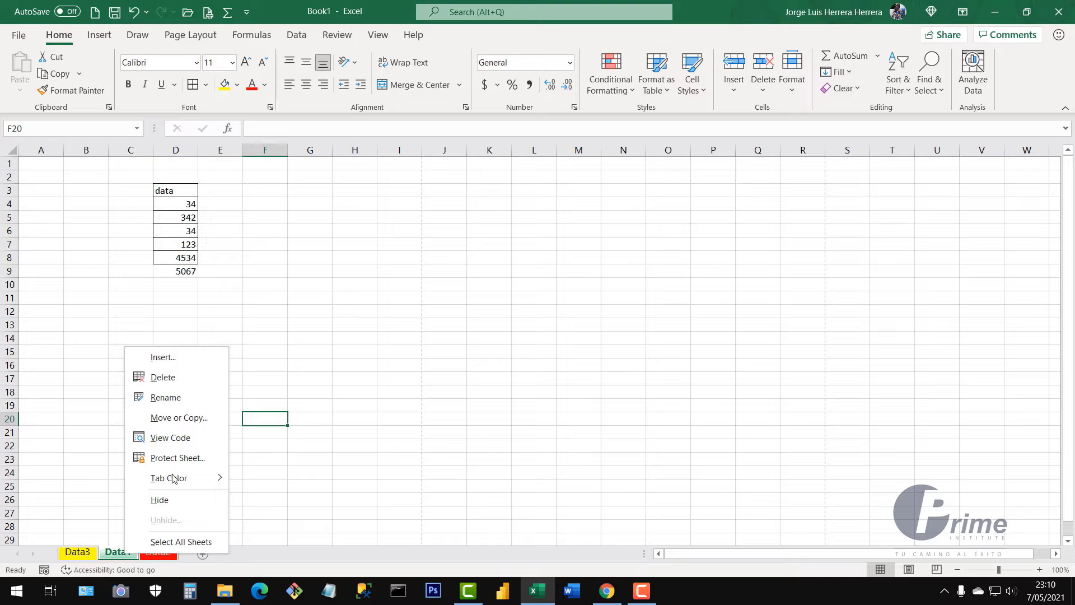
left_click(179, 418)
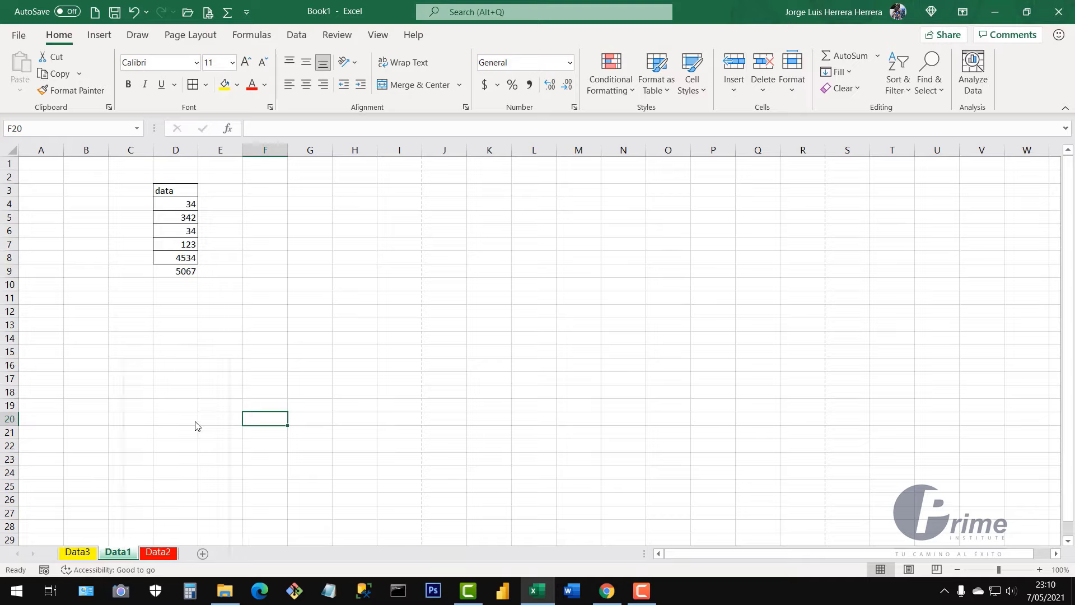
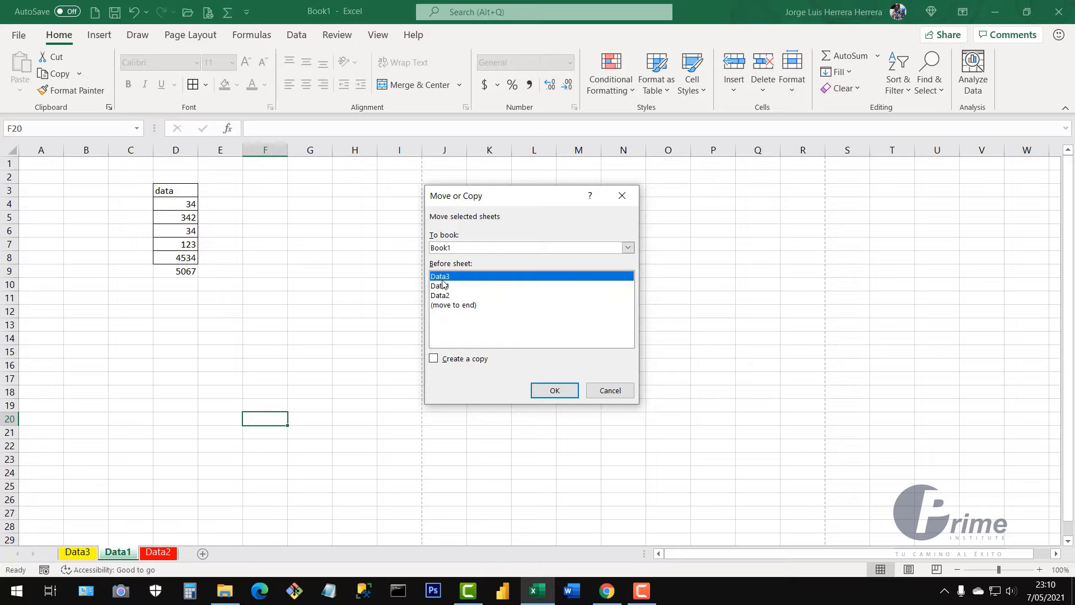
left_click(436, 362)
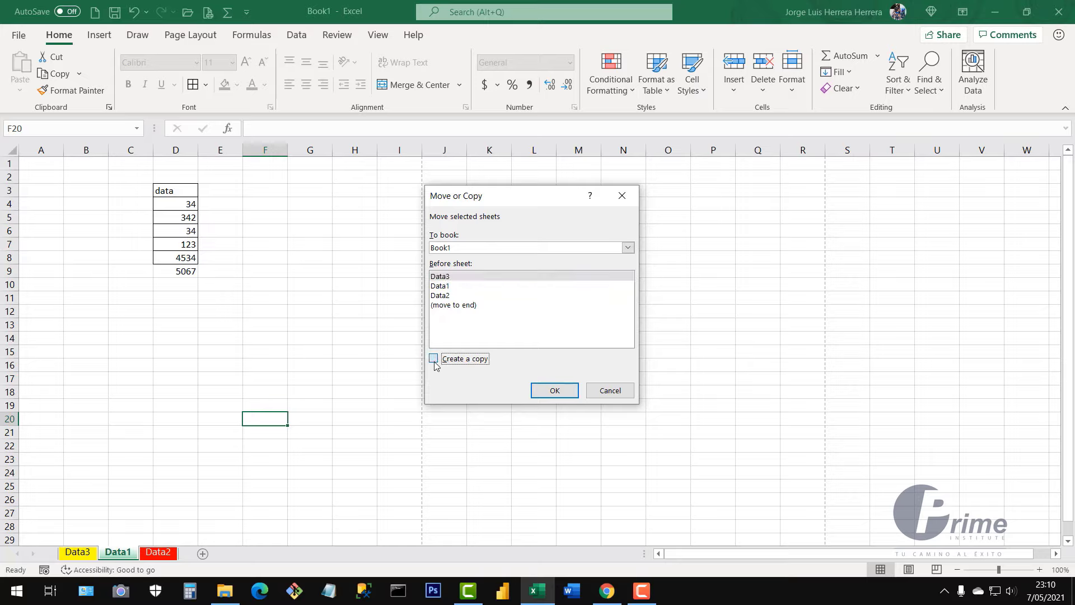
left_click(554, 390)
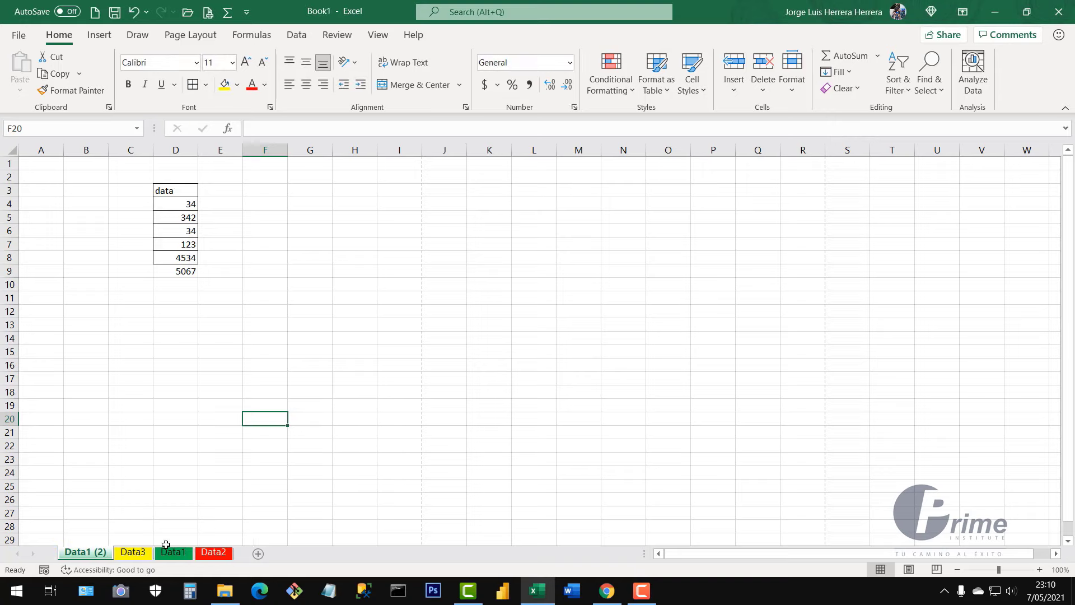
- Switch between the new copy of Data1 and Data3 to compare their contents and tab colors
left_click(140, 555)
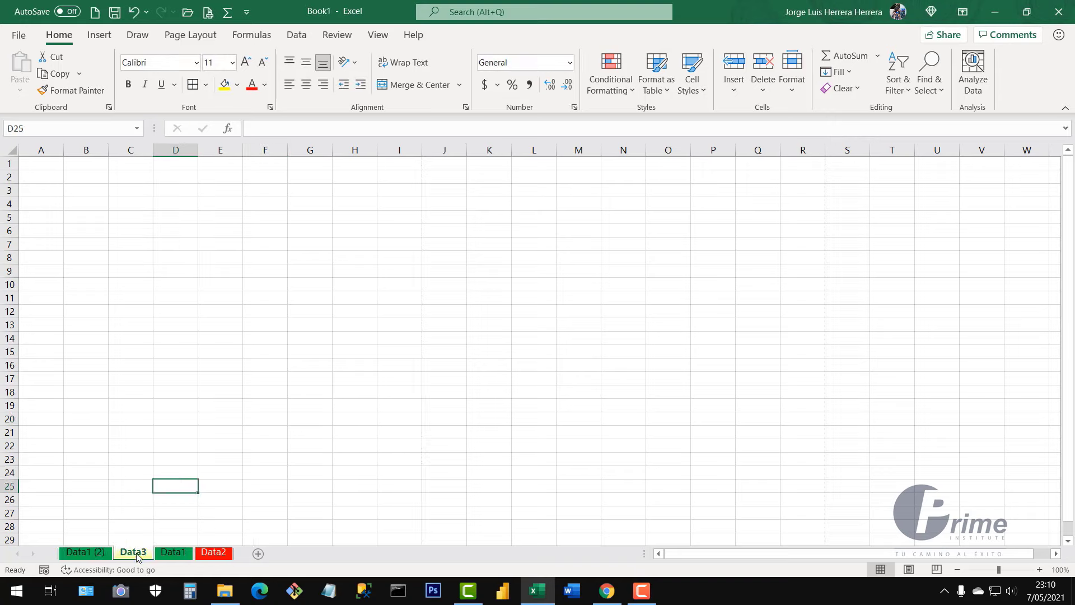
left_click(85, 552)
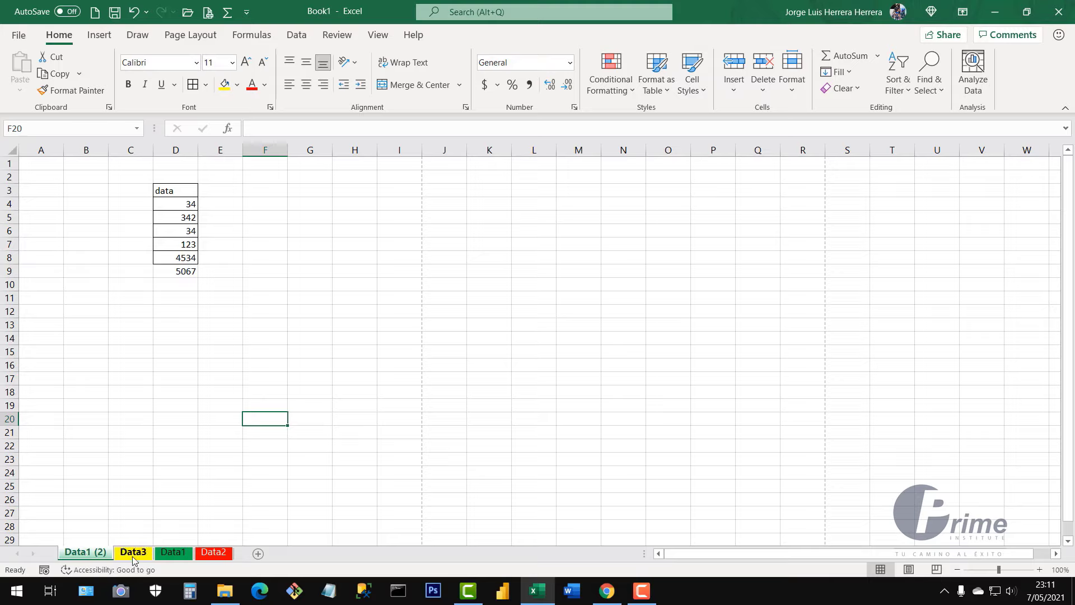
left_click(133, 552)
left_click(96, 558)
left_click(134, 555)
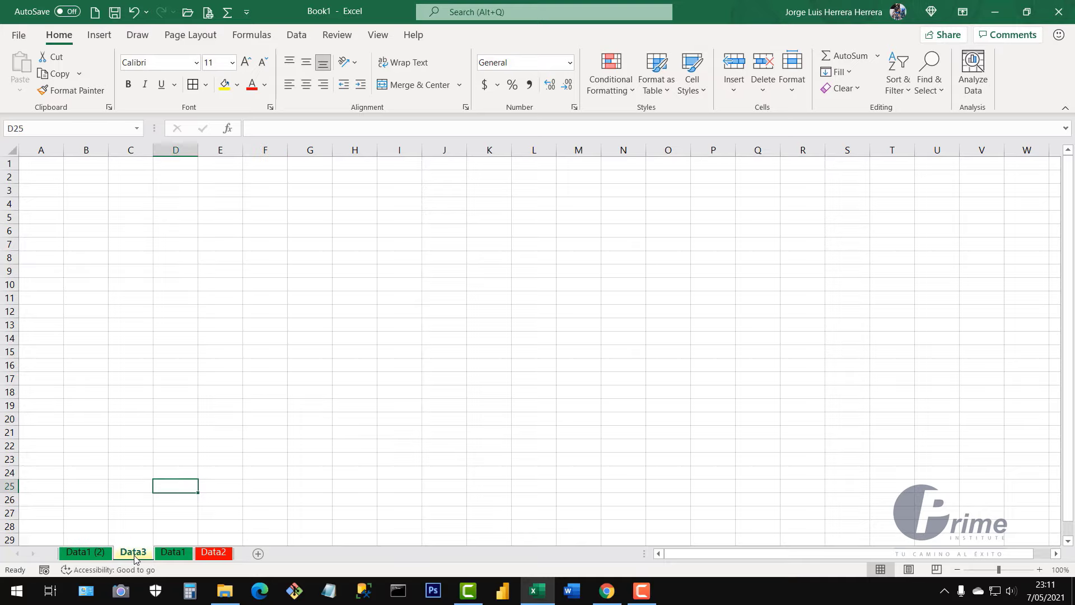
left_click(98, 555)
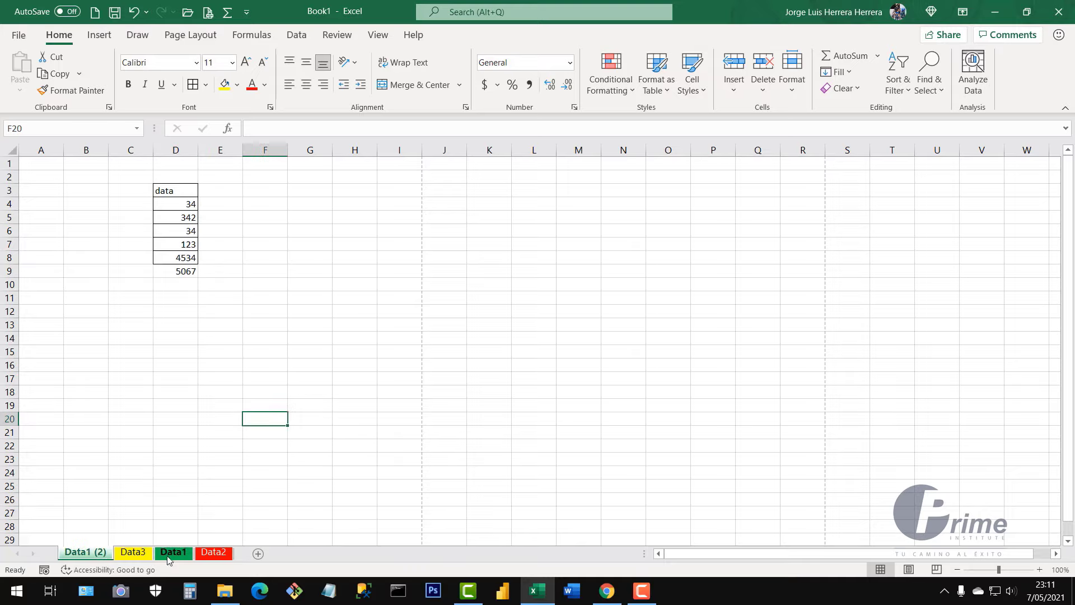
- Duplicate the original Data1 worksheet directly in the tab row, placing the copy between Data1 and Data2
left_click(169, 556)
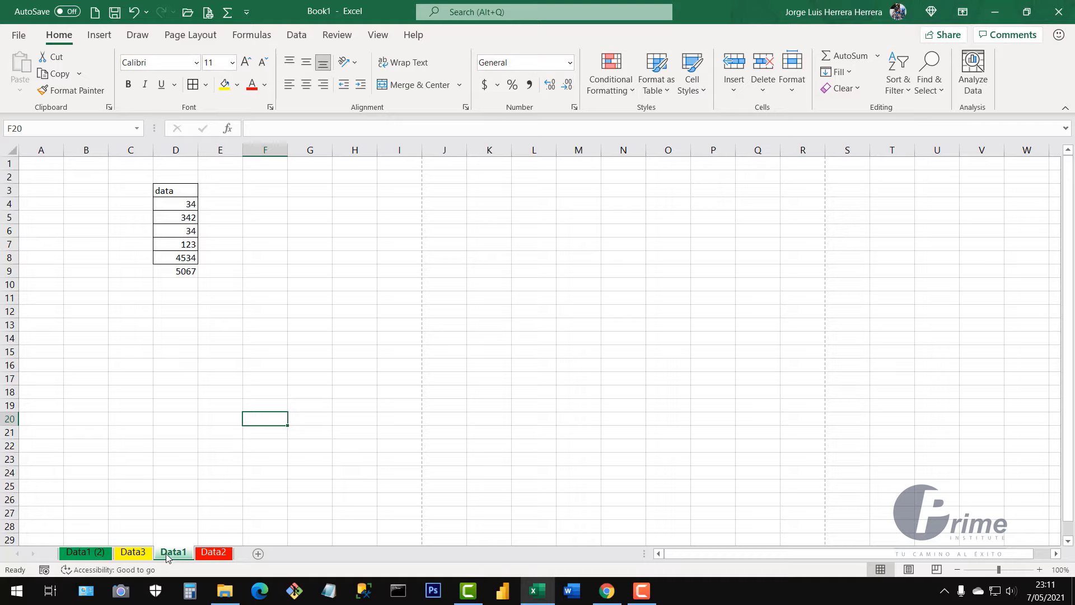
left_click_drag(167, 555, 225, 554)
mouse_move(135, 552)
left_mouse_down()
mouse_move(202, 553)
mouse_move(121, 554)
mouse_move(209, 558)
left_mouse_up()
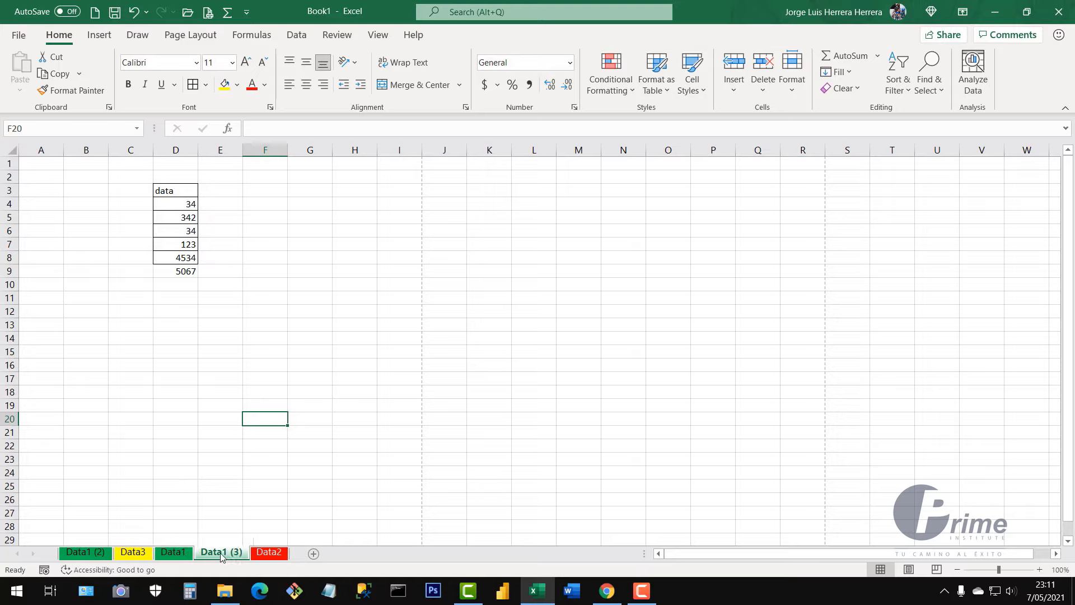
left_click(238, 490)
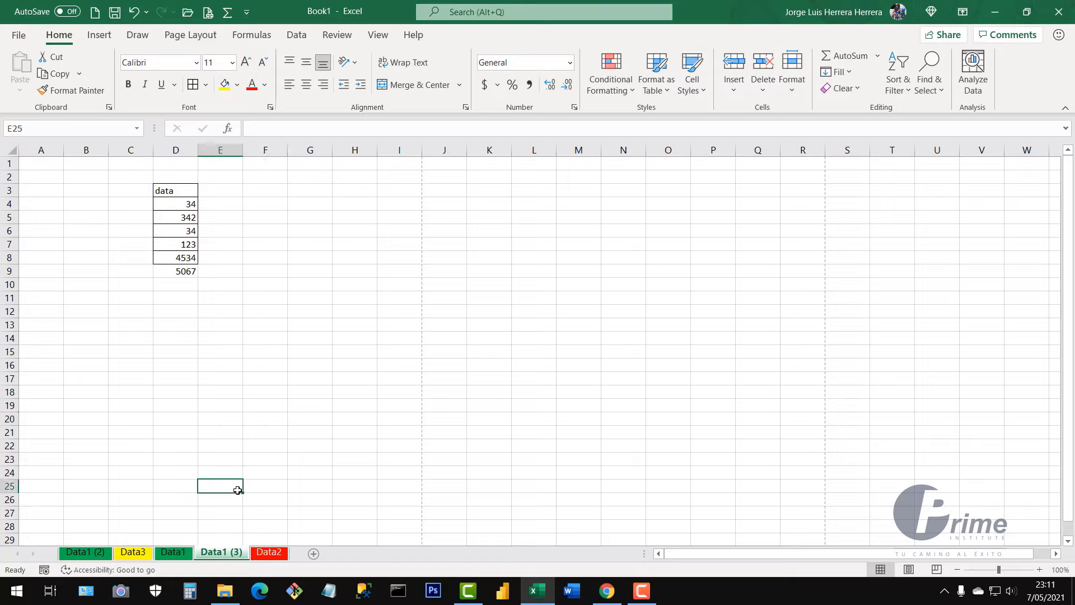
left_click(245, 486)
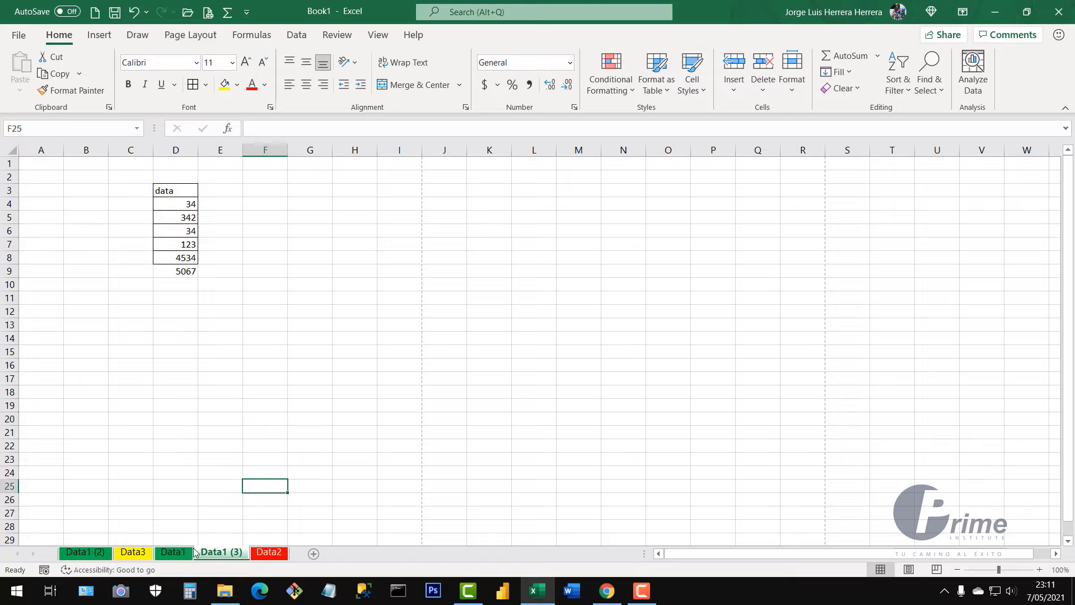
- Switch among Data1, its copy Data1 (3) and Data3 to compare their contents
left_click(171, 554)
left_click(219, 556)
left_click(173, 553)
left_click(133, 555)
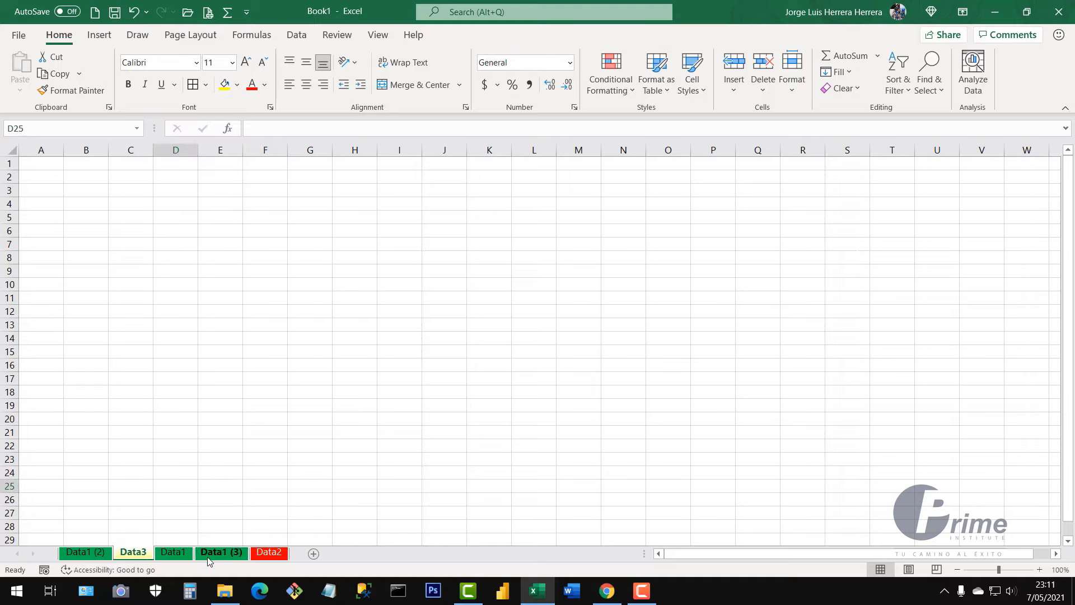
left_click(213, 555)
- Duplicate Data1 once more in the tab row, placing the new copy between Data1 (3) and Data2
left_click(173, 552)
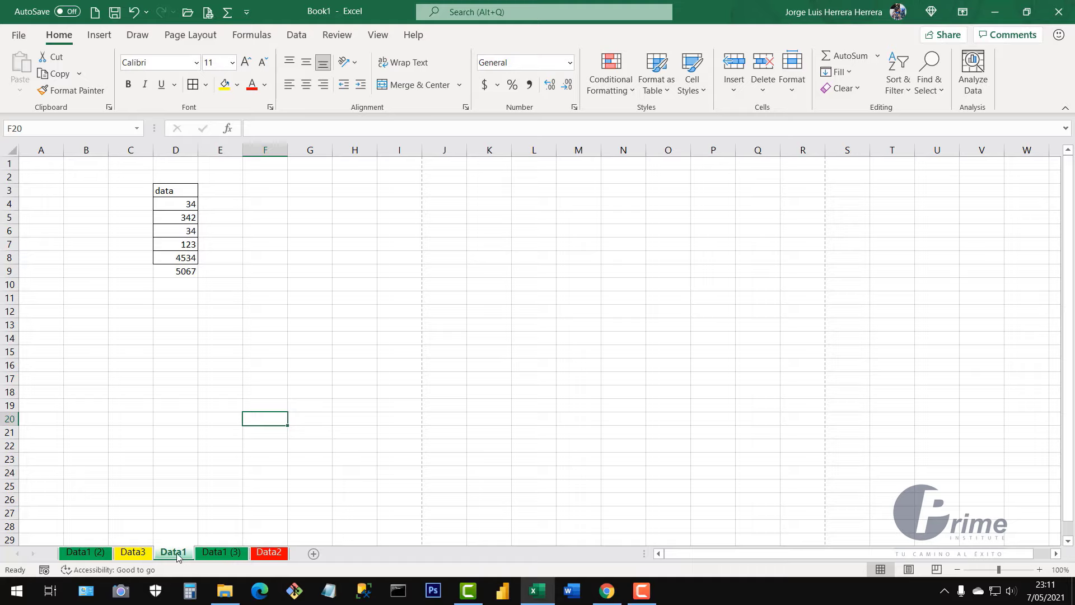
left_click_drag(178, 556, 252, 563)
left_click_drag(253, 561, 254, 563)
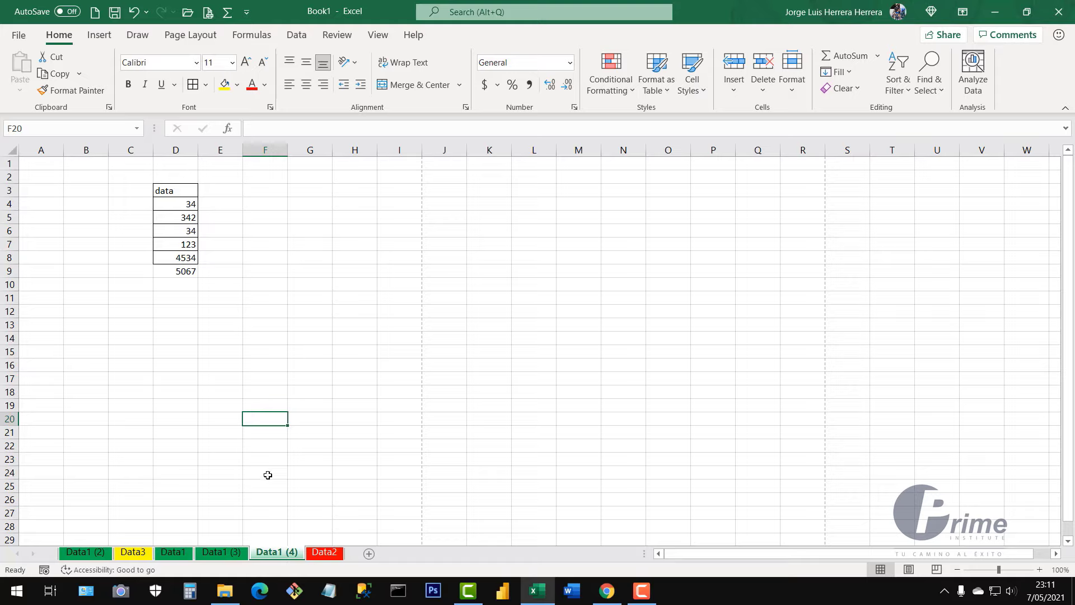
- Delete the Data1 (4) worksheet permanently
right_click(284, 557)
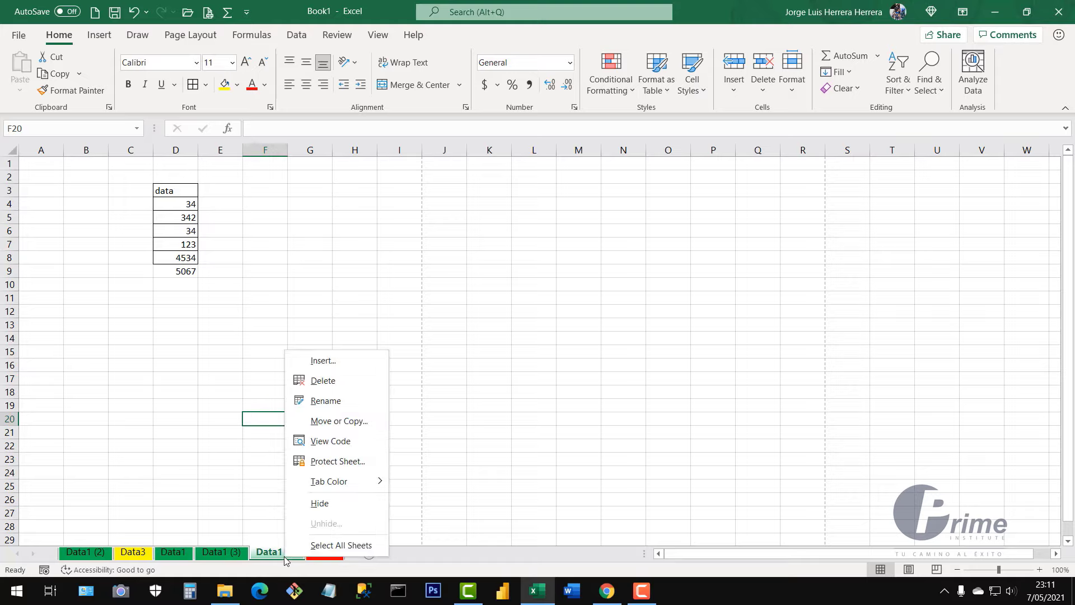
left_click(327, 388)
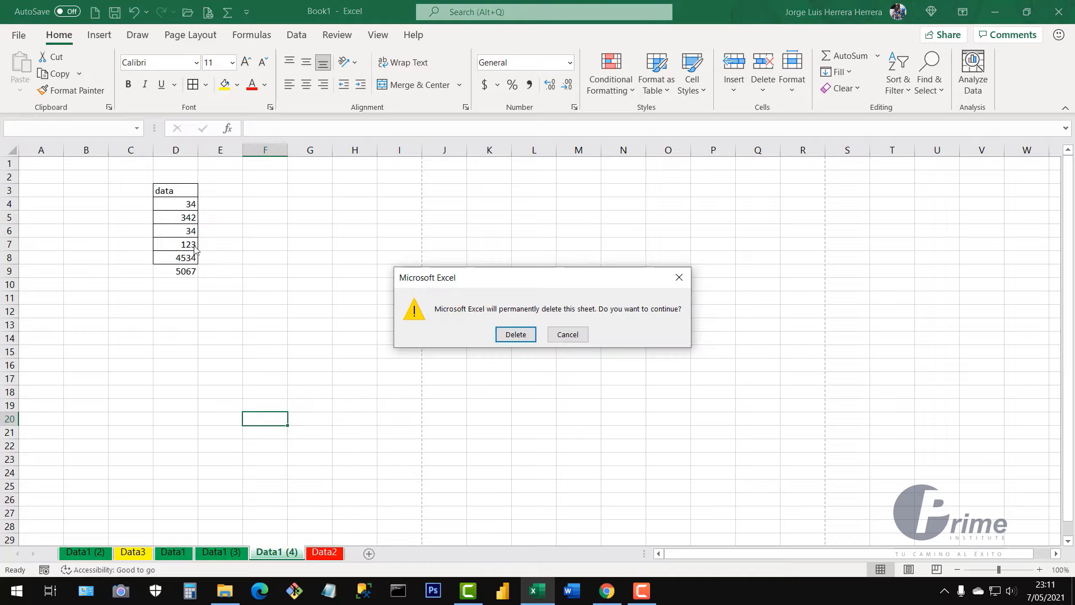
left_click(516, 335)
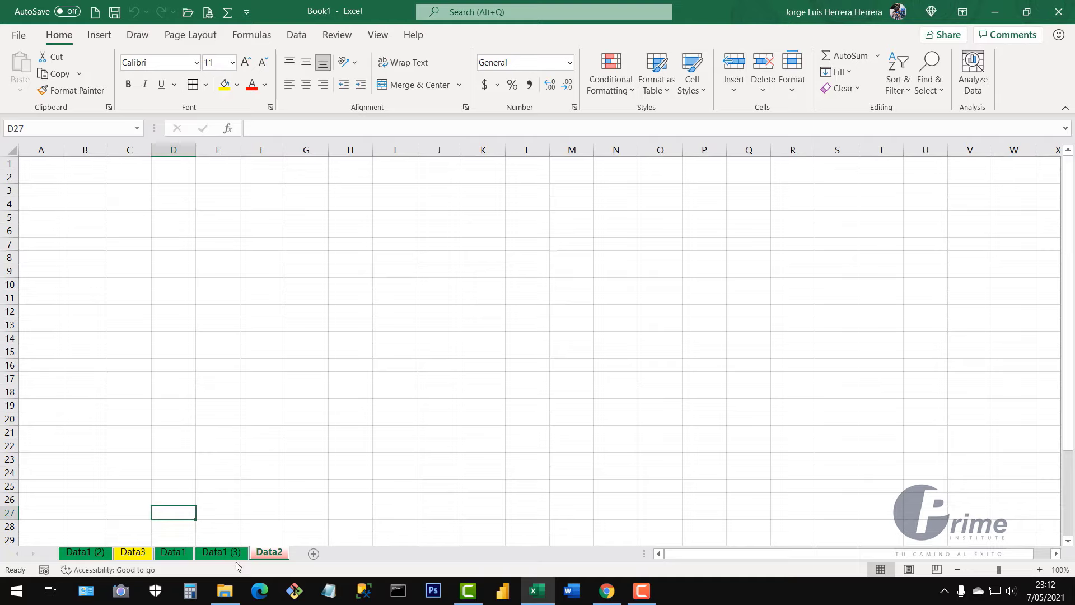
- Delete the Data1 (3) worksheet permanently
left_click(216, 554)
right_click(224, 555)
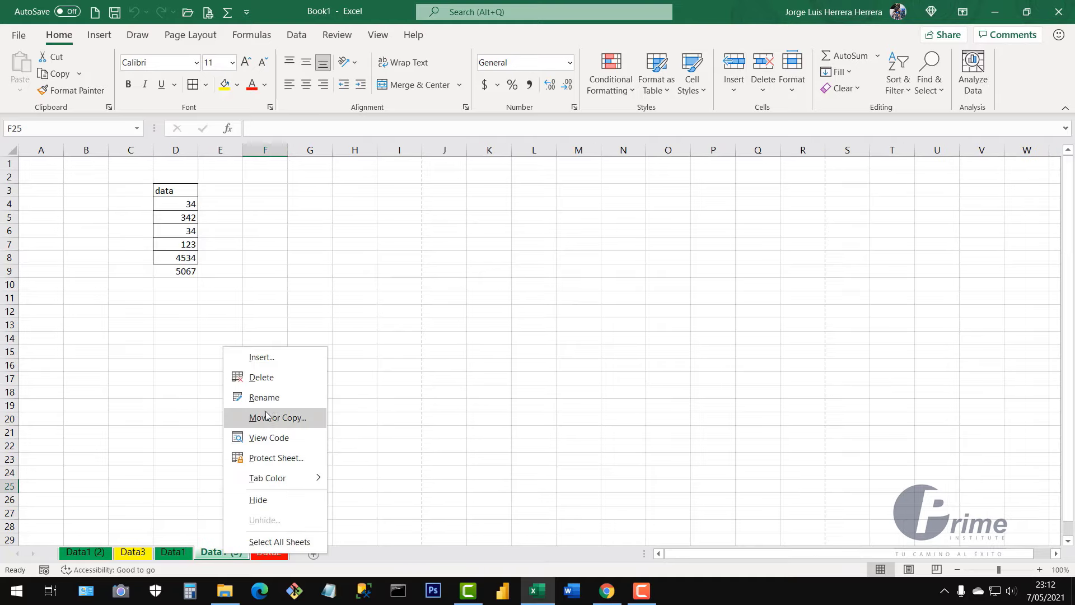
left_click(278, 380)
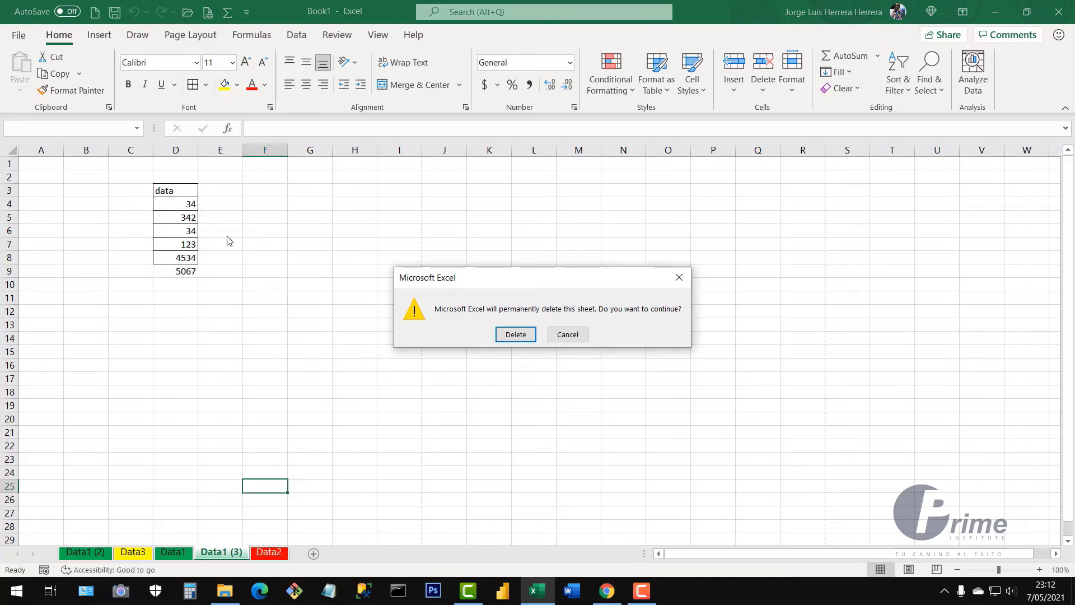
left_click(505, 334)
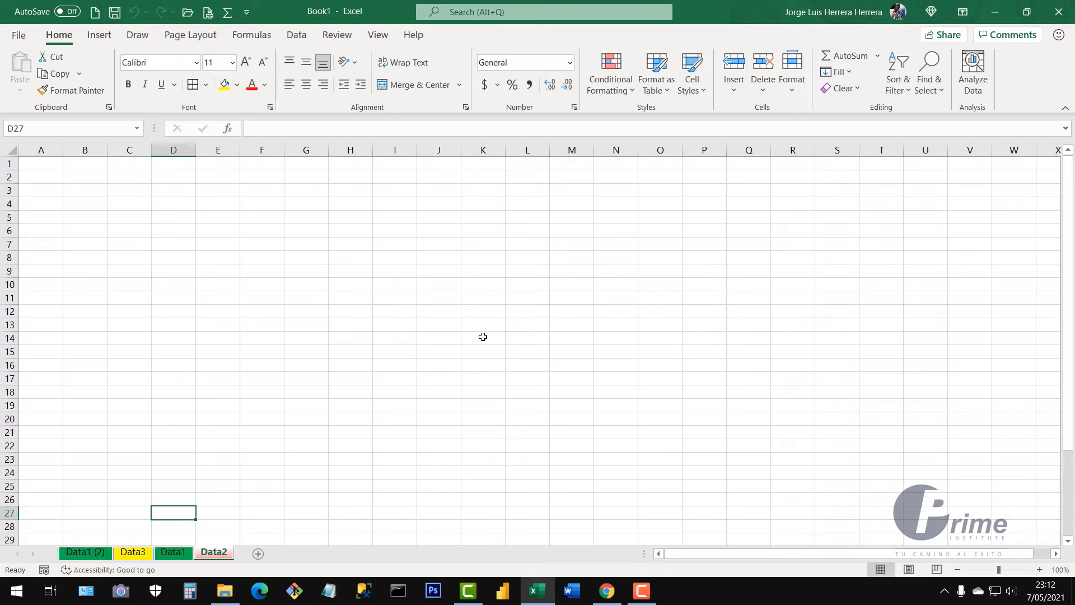
- Delete the Data1 (2) worksheet permanently
left_click(94, 555)
right_click(93, 556)
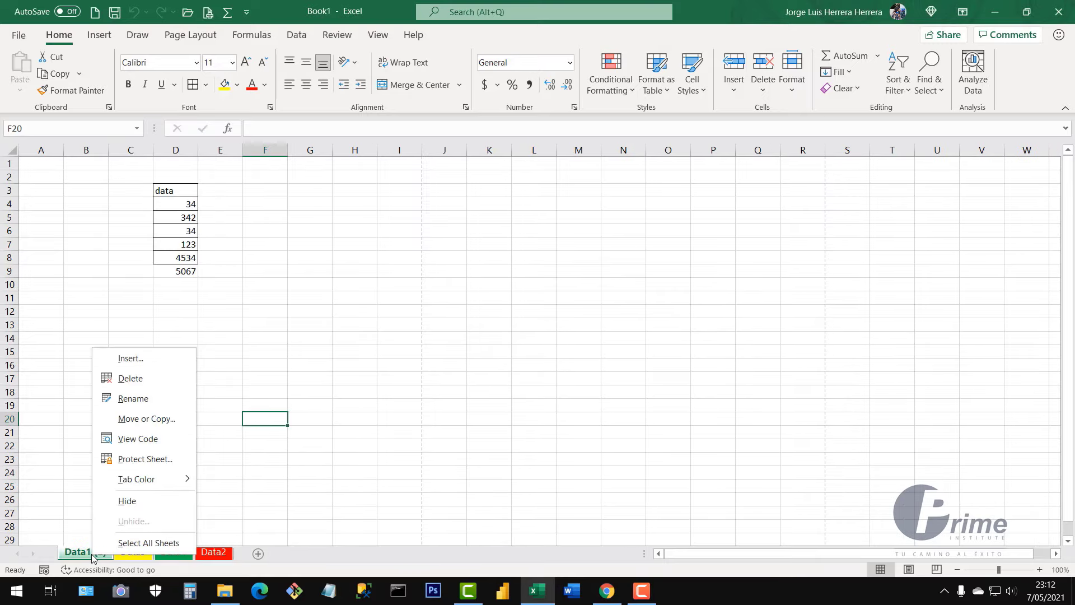
left_click(139, 382)
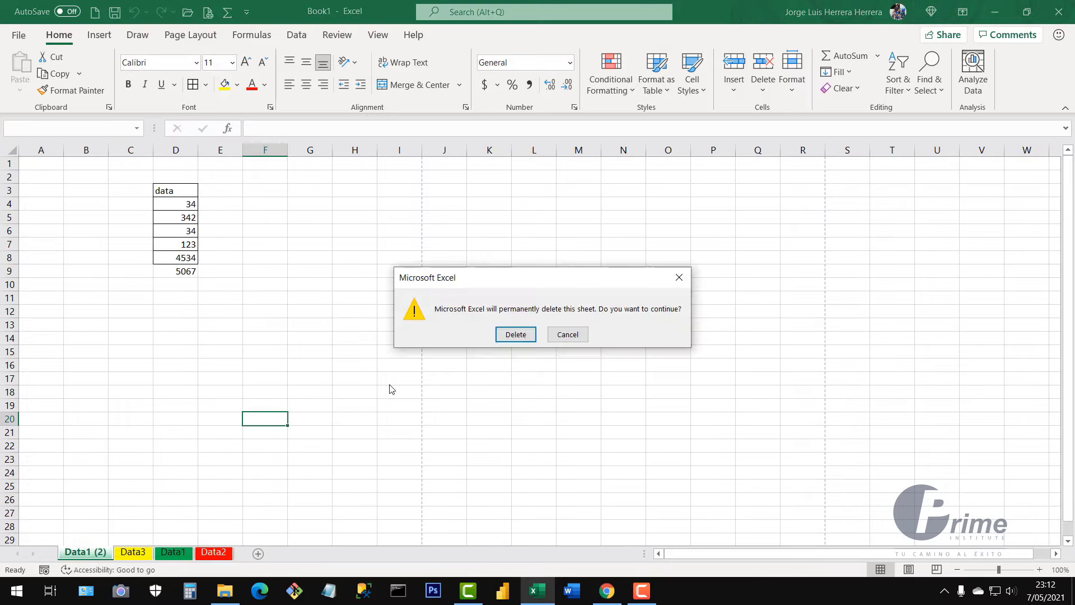
left_click(509, 336)
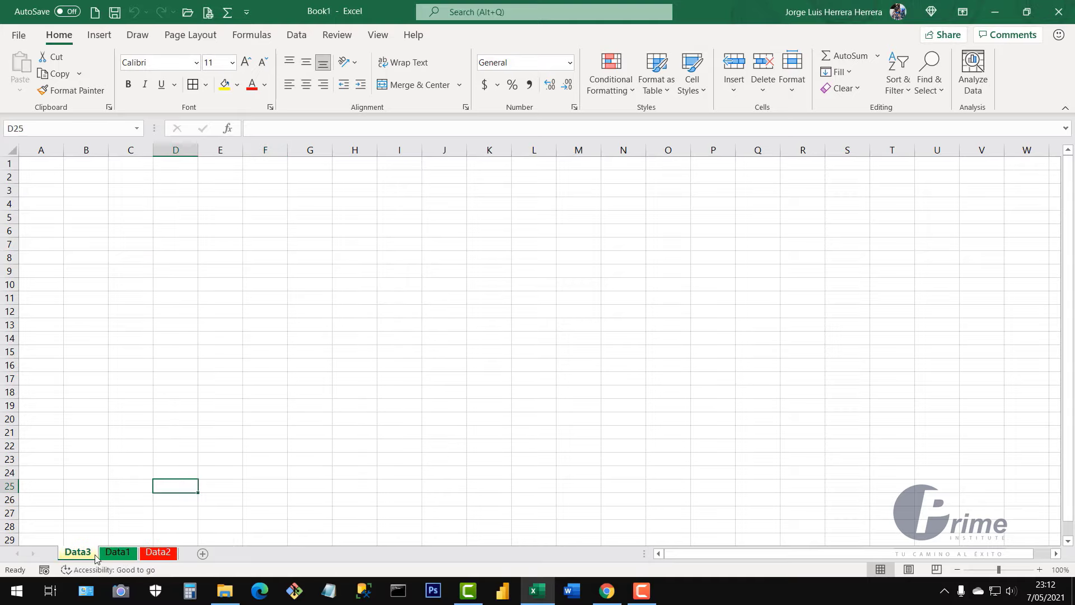
- Delete the yellow Data3 worksheet permanently, leaving only Data1 and Data2 in the workbook
left_click(117, 553)
left_click(159, 553)
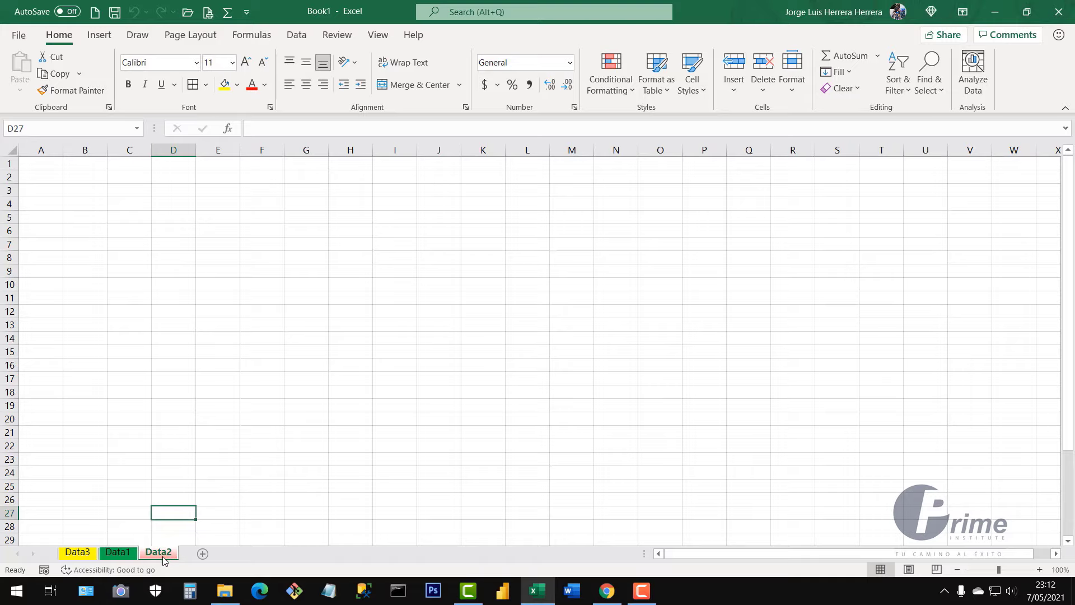
left_click(77, 553)
right_click(77, 554)
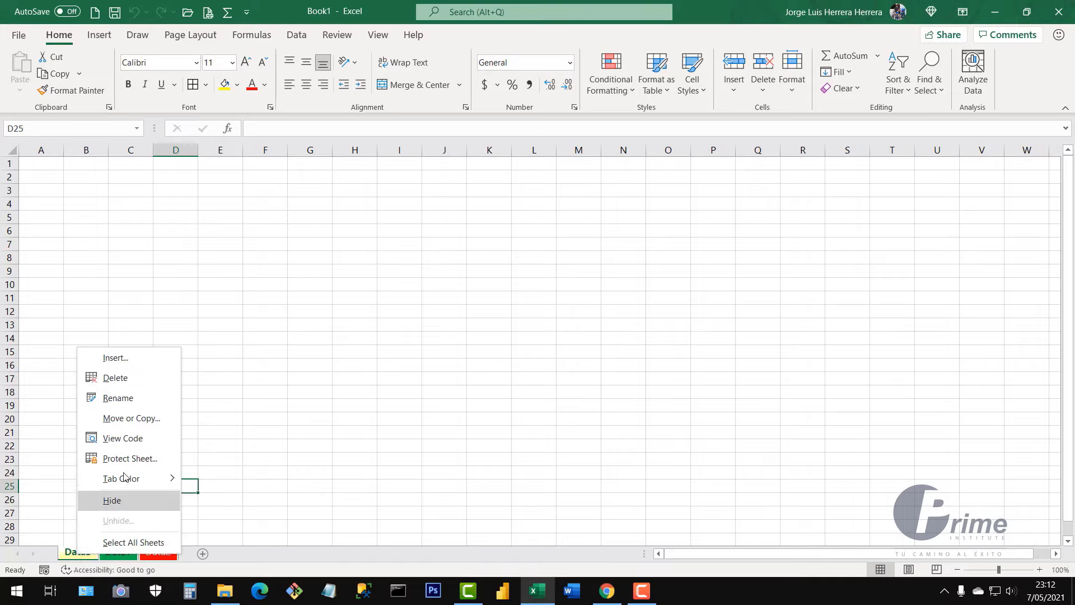
left_click(124, 378)
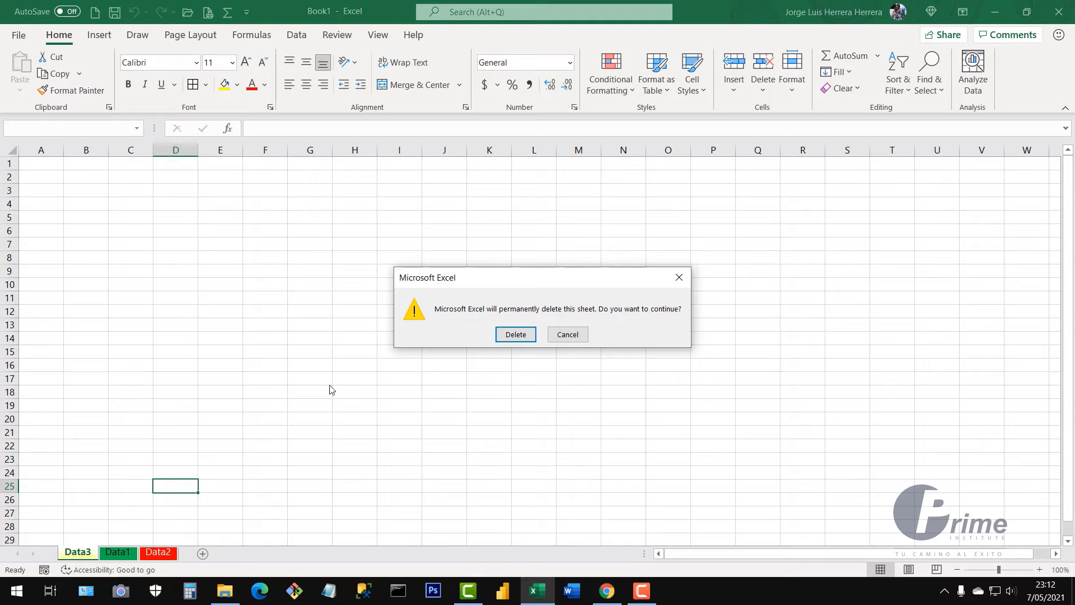
left_click(504, 342)
left_click(232, 350)
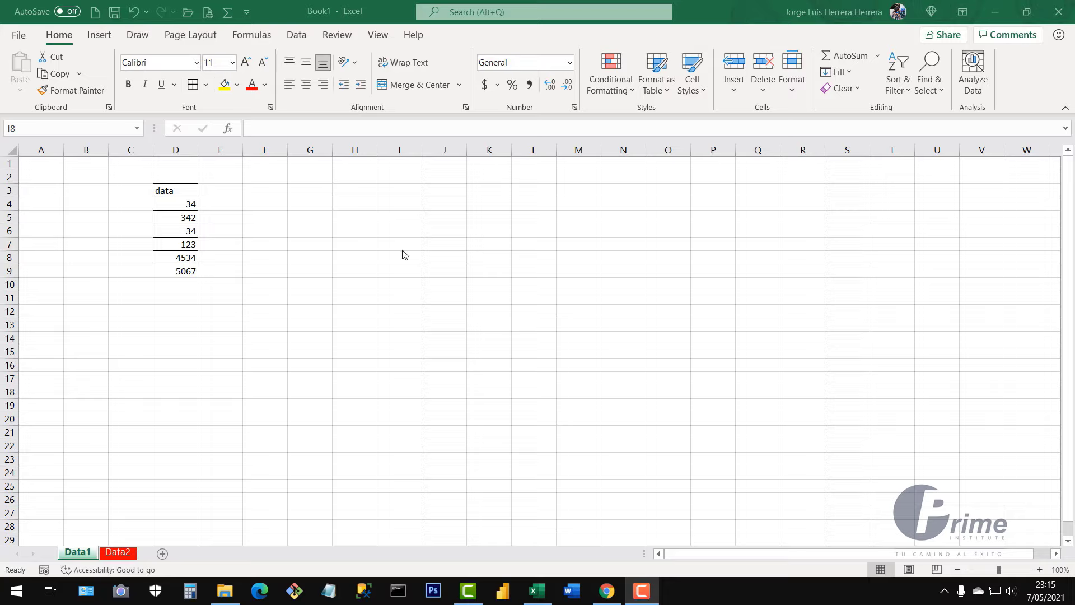
- Enable the Developer tab among the main tabs in the ribbon customization options, and display its commands
left_click(339, 253)
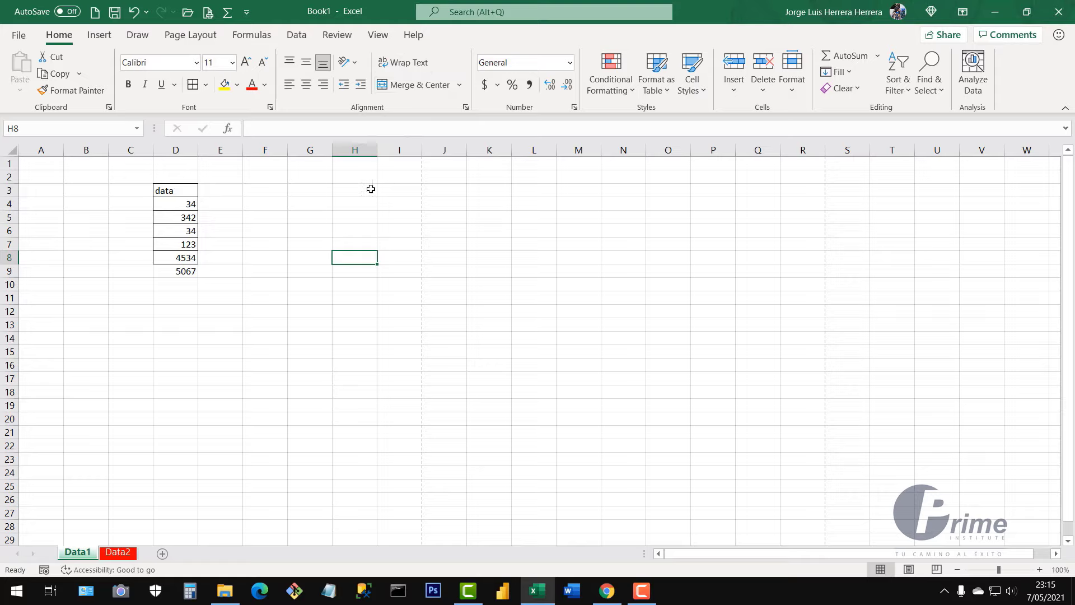
left_click(246, 15)
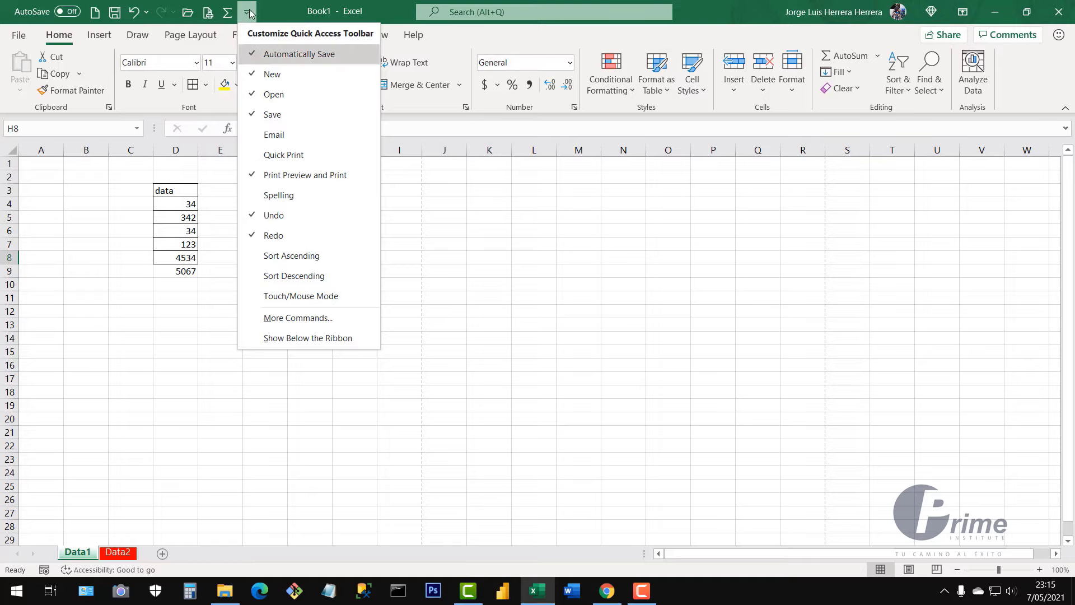
left_click(305, 319)
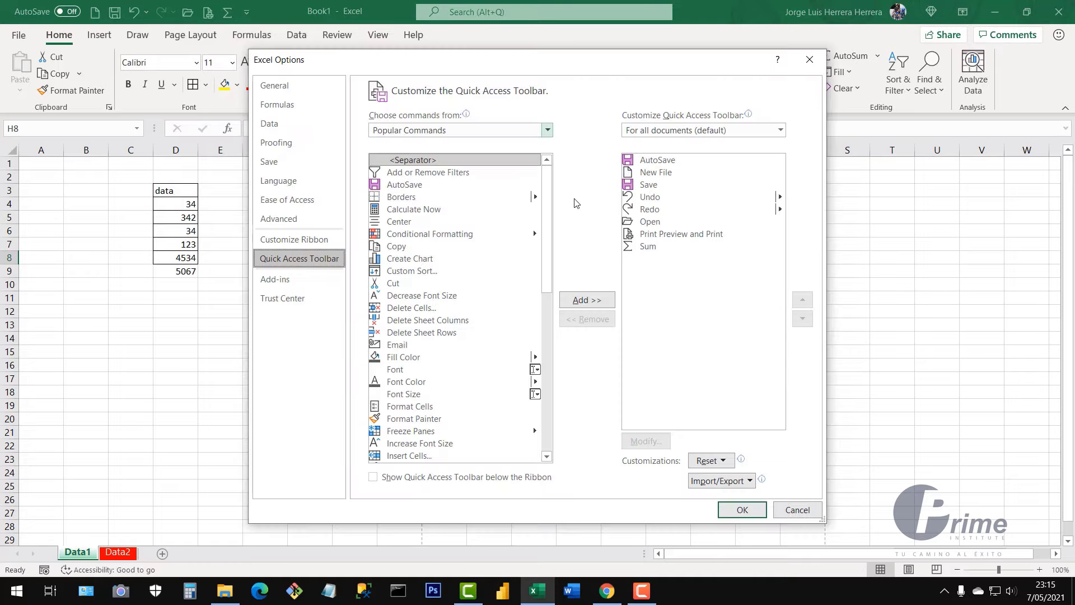
left_click(280, 245)
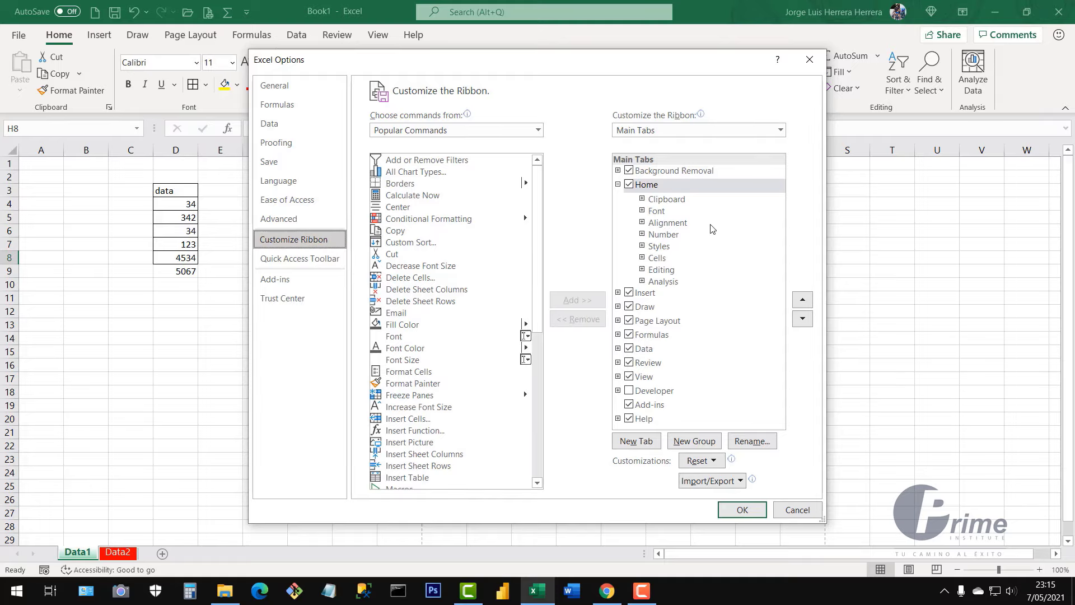
left_click_drag(620, 69, 694, 131)
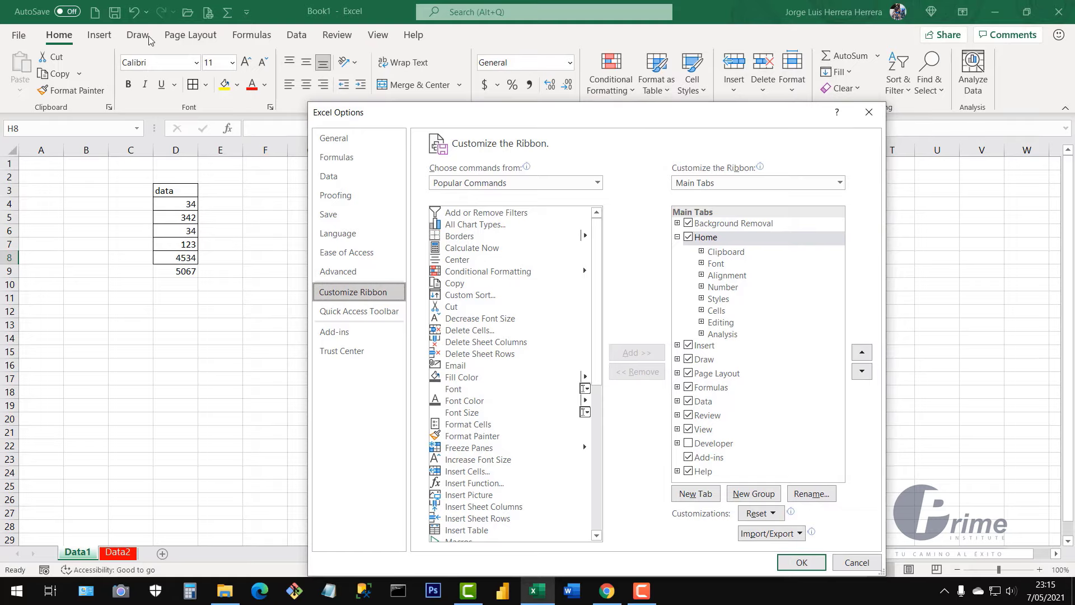
left_click_drag(598, 121, 559, 71)
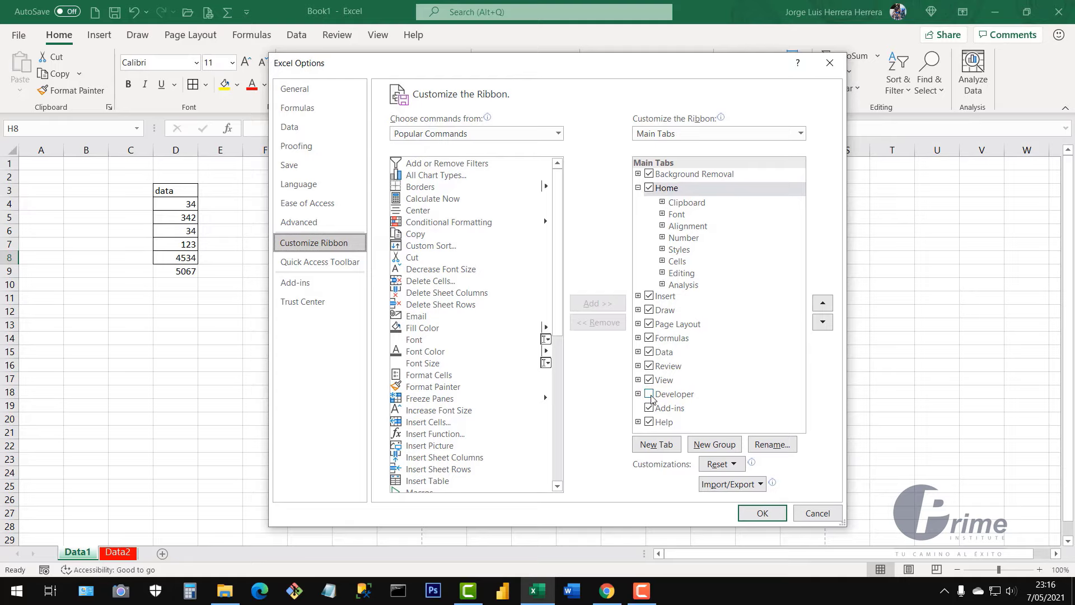
left_click(650, 395)
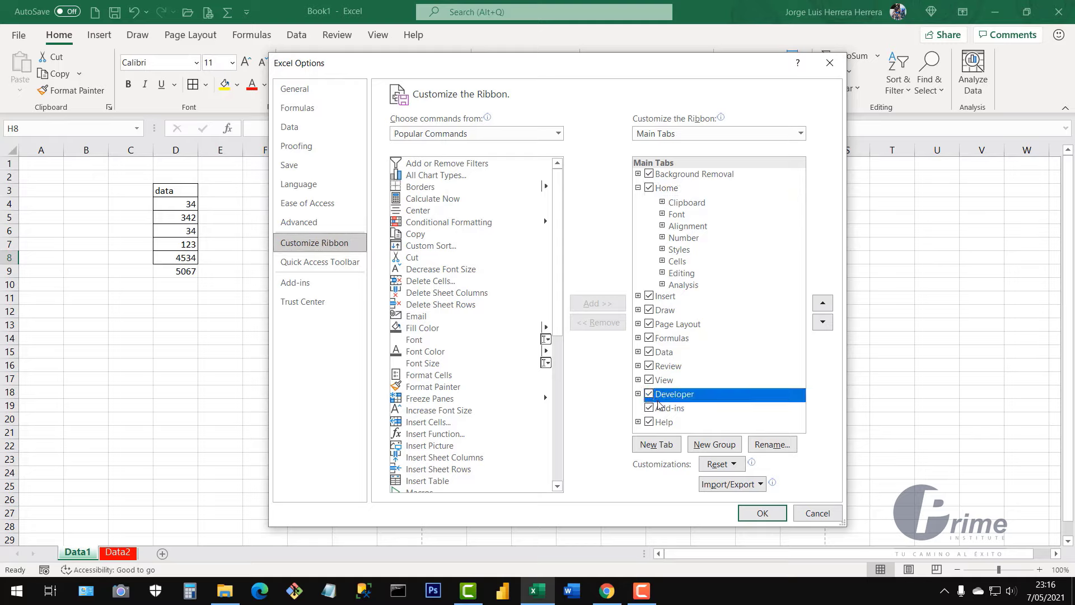
left_click(762, 513)
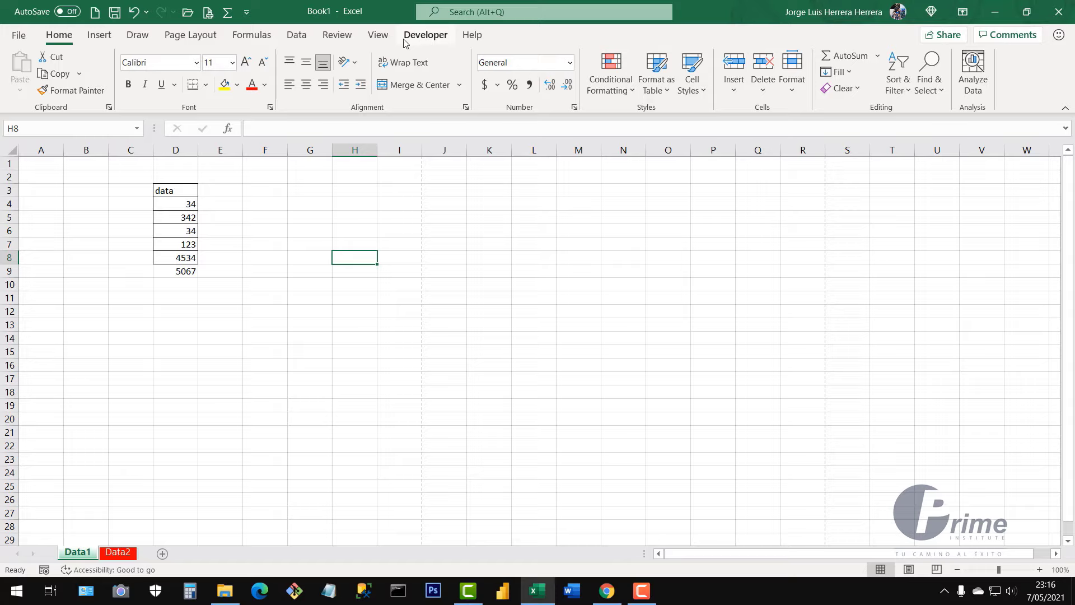
left_click(420, 39)
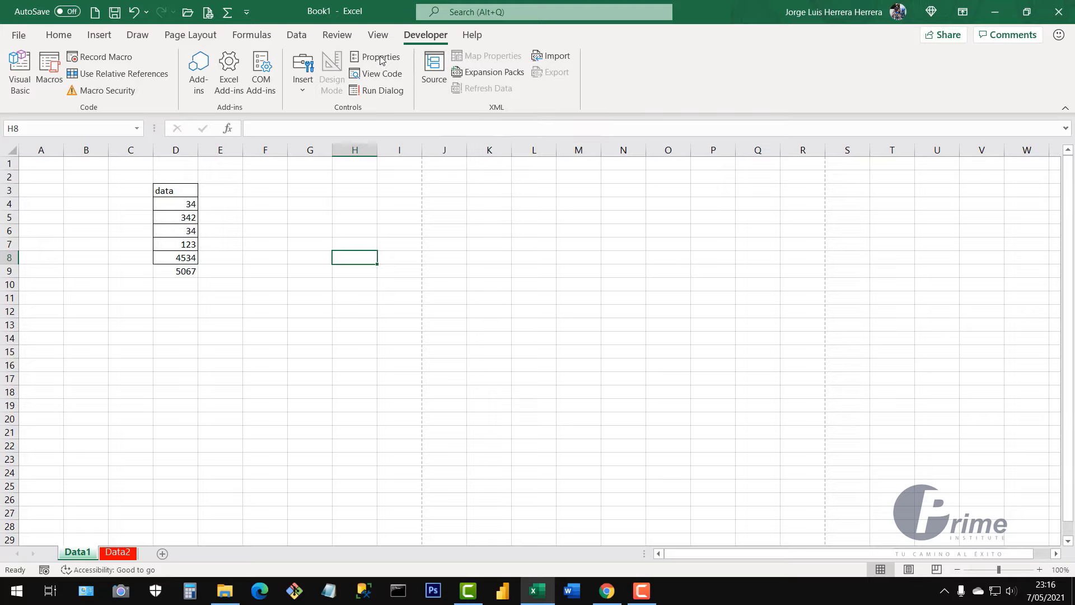
- View the General page of the Excel options and close the dialog
left_click(19, 36)
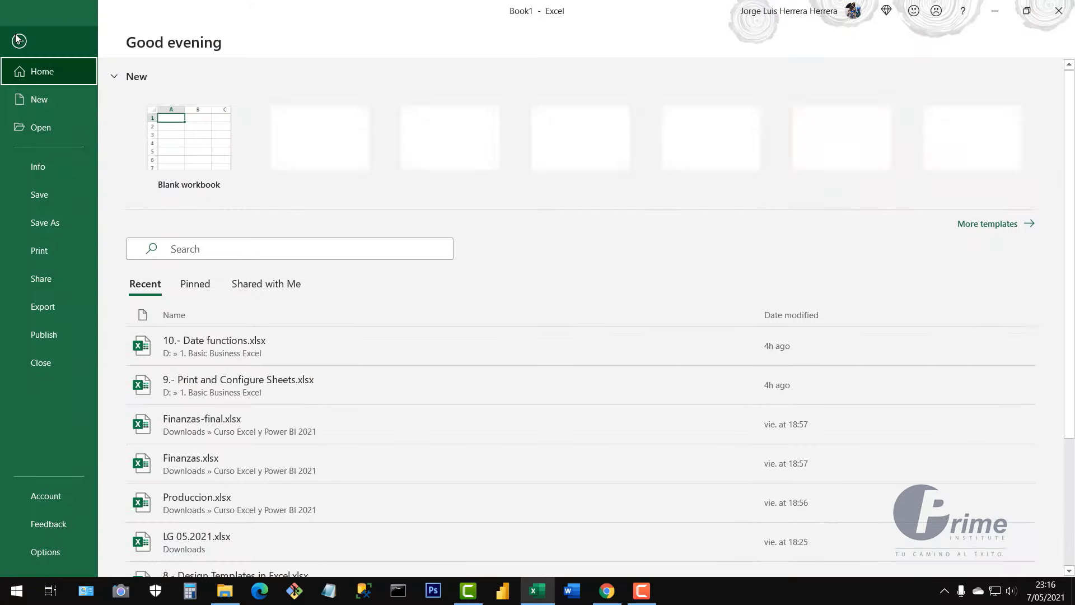
left_click(58, 552)
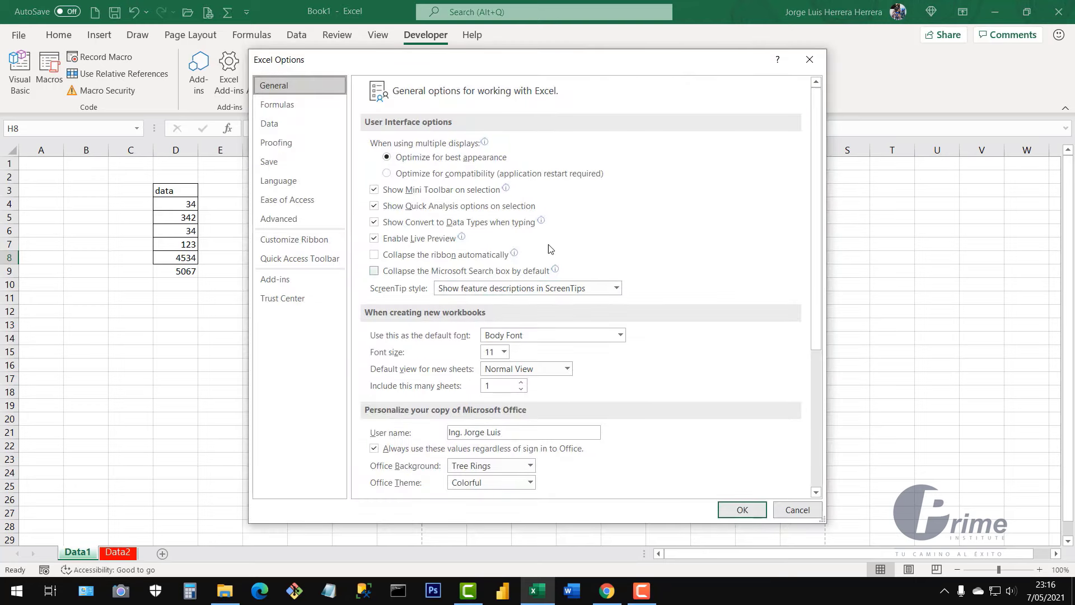
left_click(809, 60)
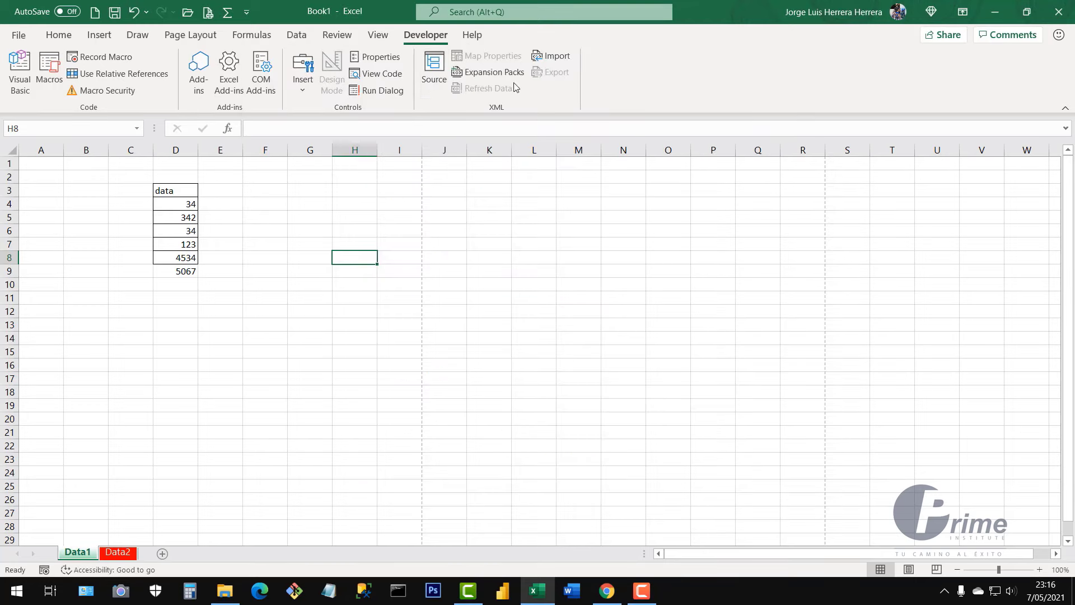
- Review the Quick Access Toolbar and ribbon customization options, and close the dialog
left_click(247, 13)
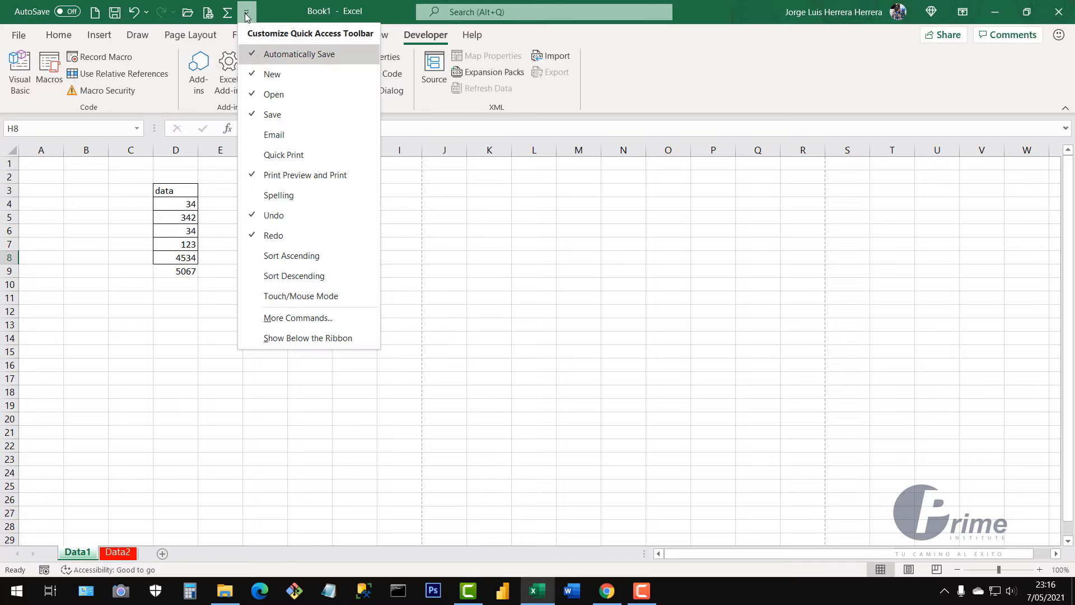
left_click(307, 318)
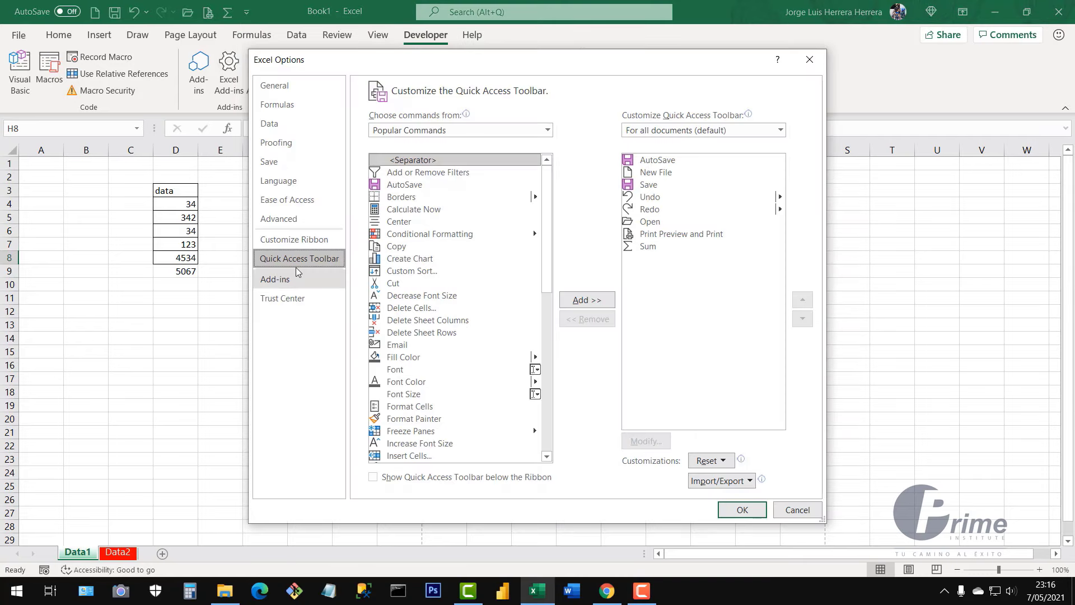
left_click(282, 245)
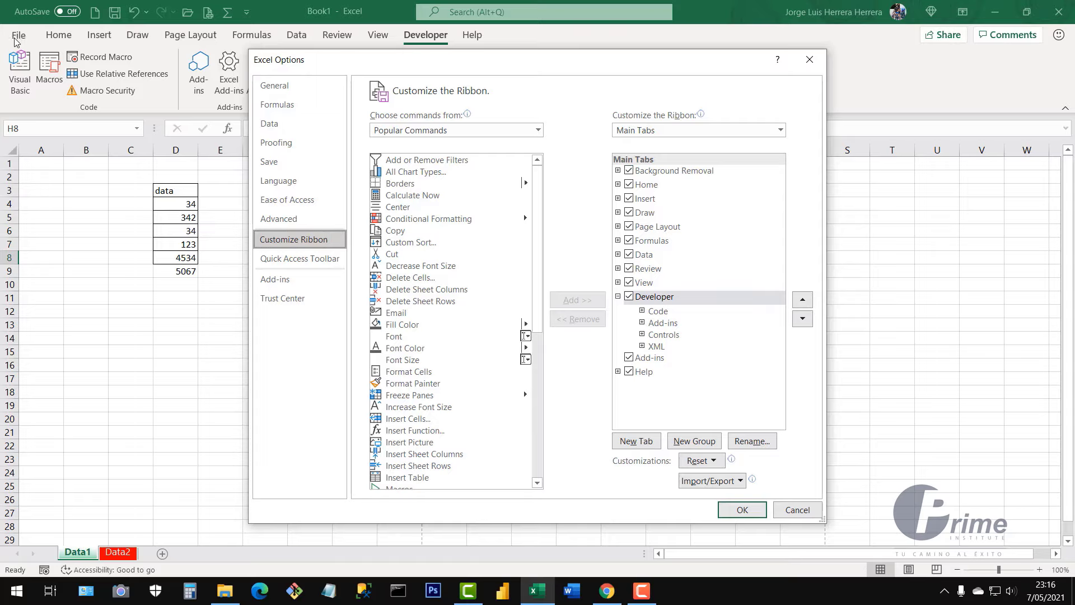
left_click(742, 509)
- Hide the Developer tab by disabling it among the ribbon's main tabs
left_click(246, 12)
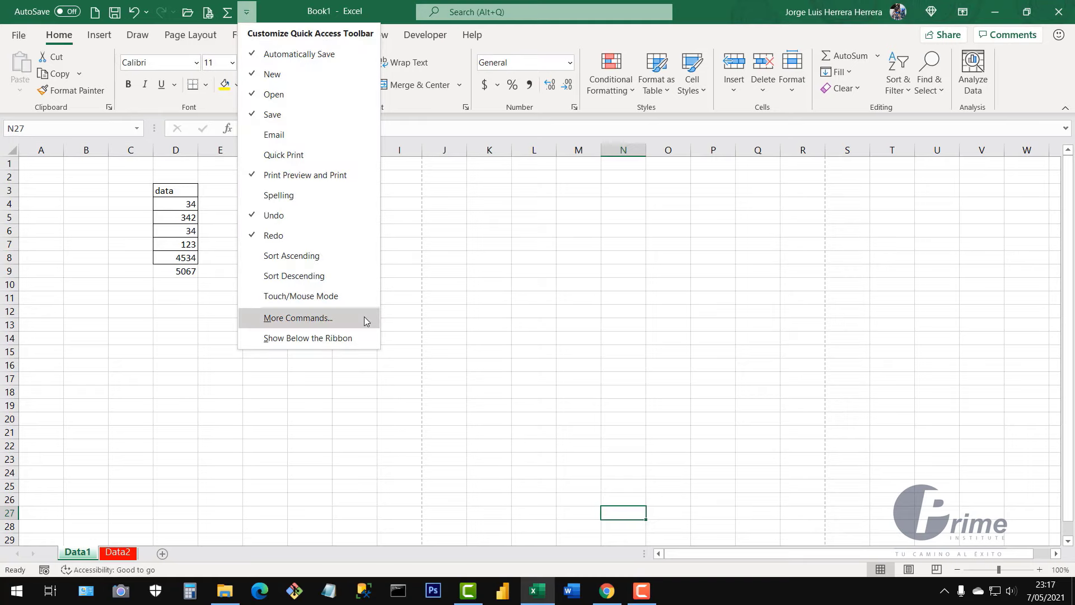
left_click(318, 319)
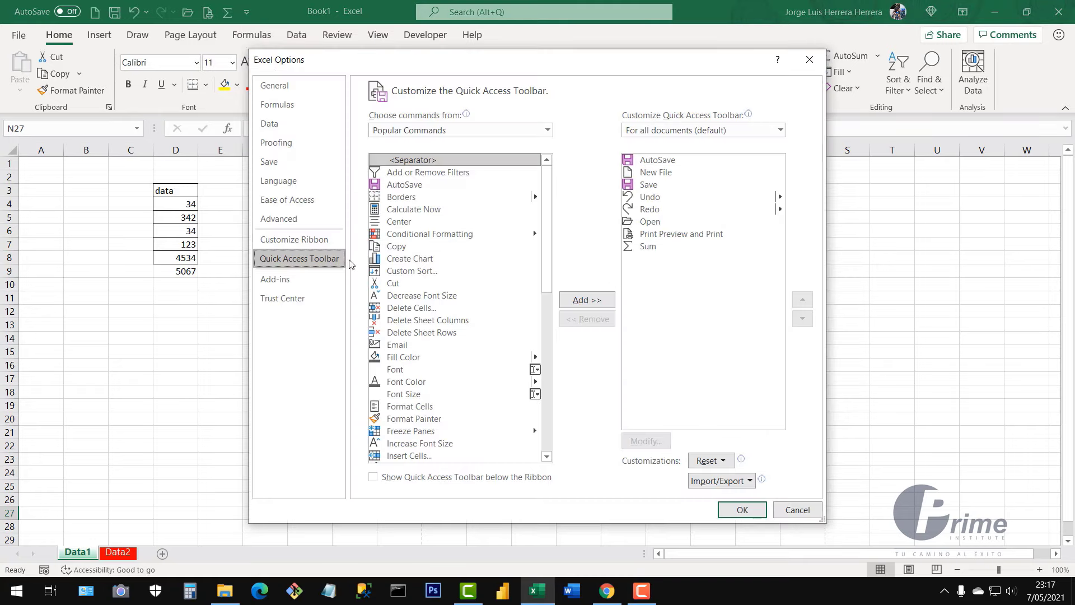
left_click(309, 241)
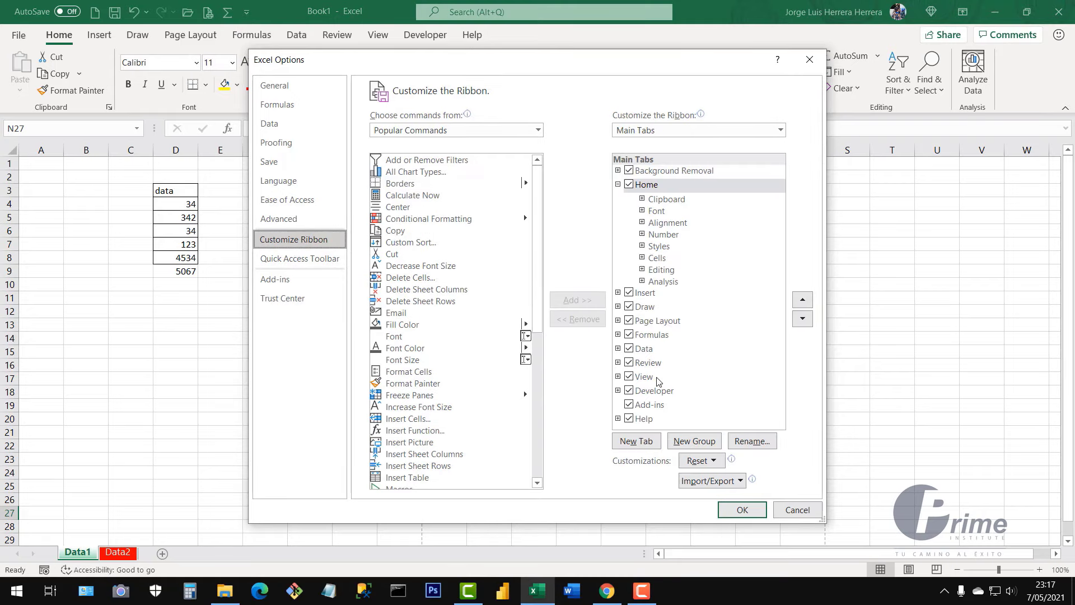
left_click(629, 391)
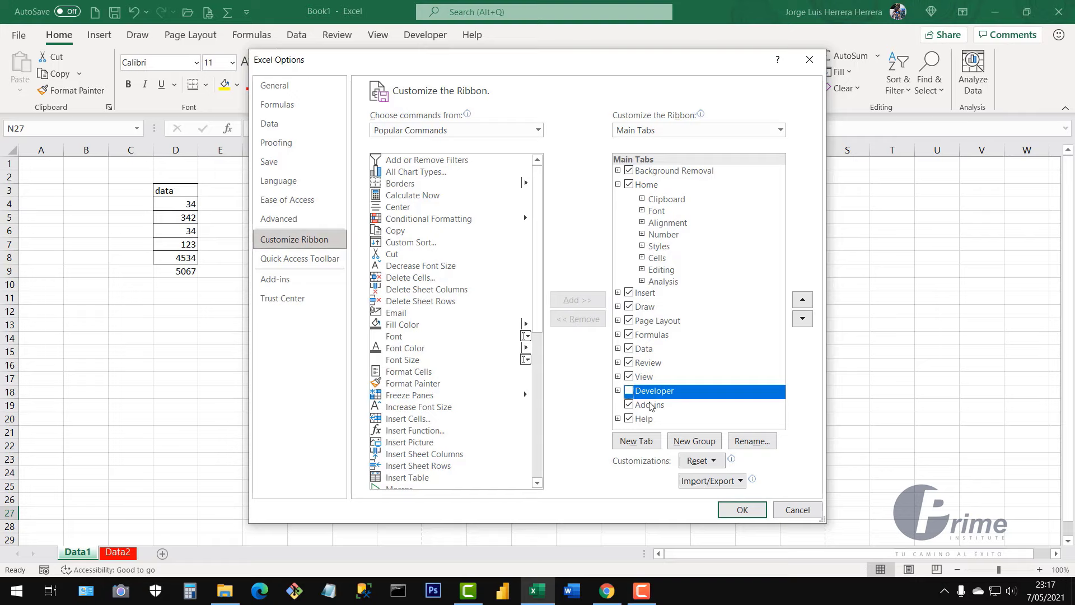
left_click(742, 510)
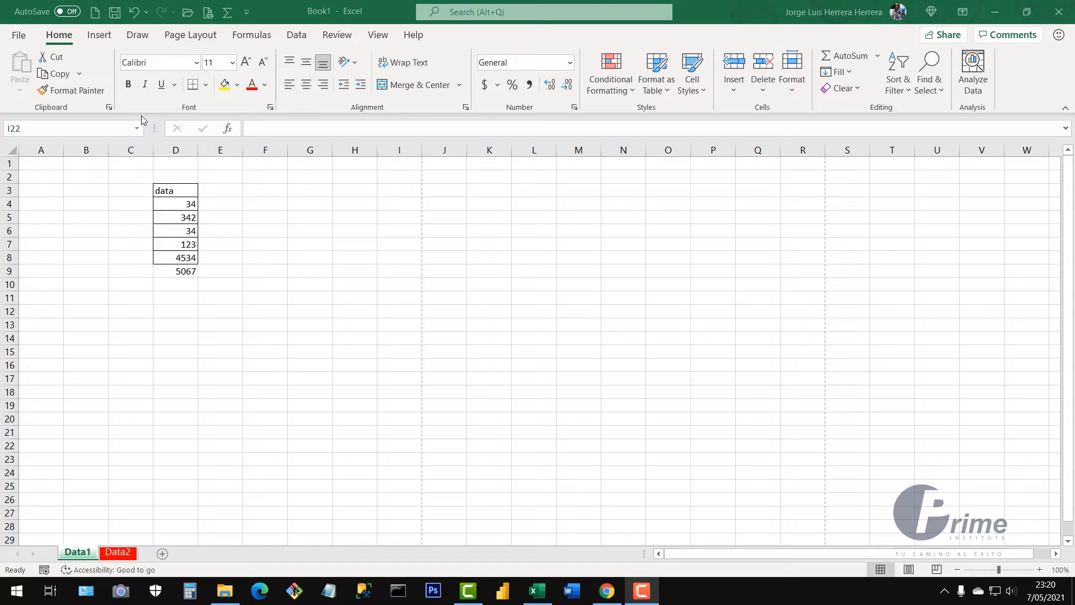
- Open the Excel options at the General settings and reposition the dialog over the worksheet
left_click(20, 33)
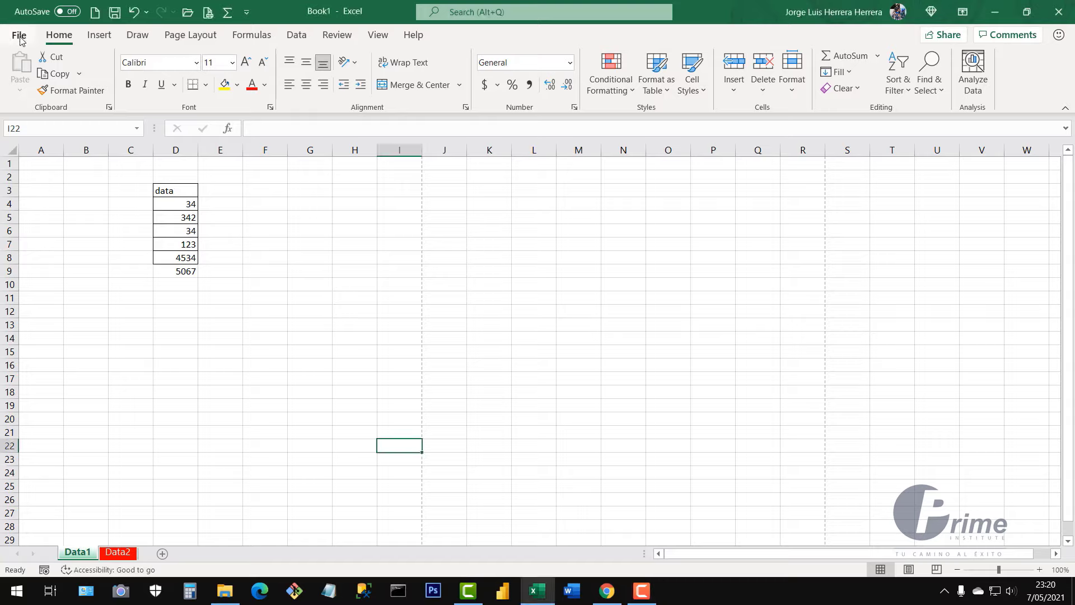
left_click(21, 35)
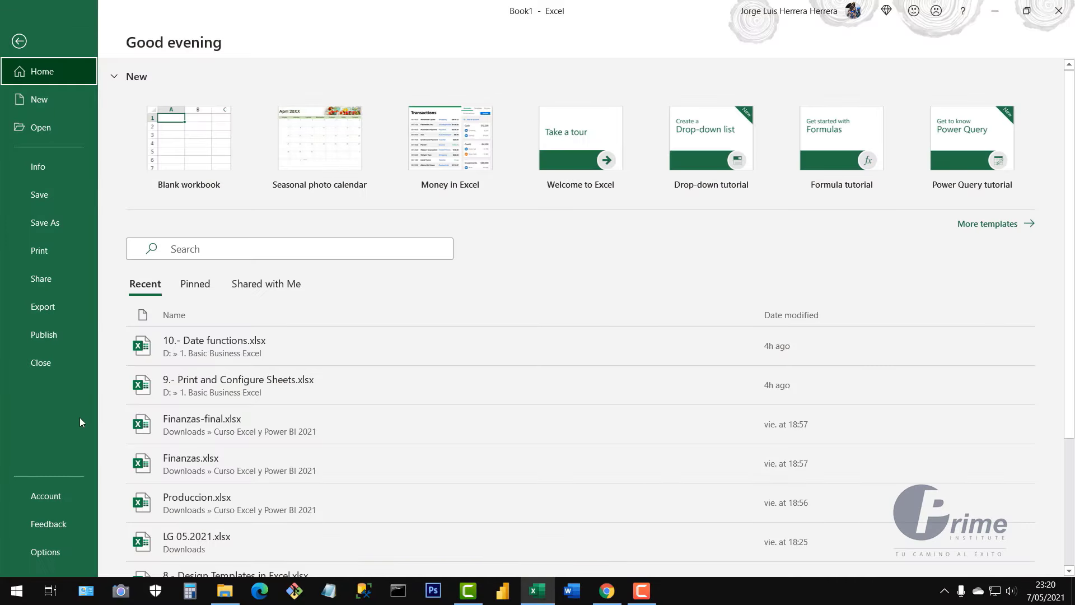
left_click(58, 554)
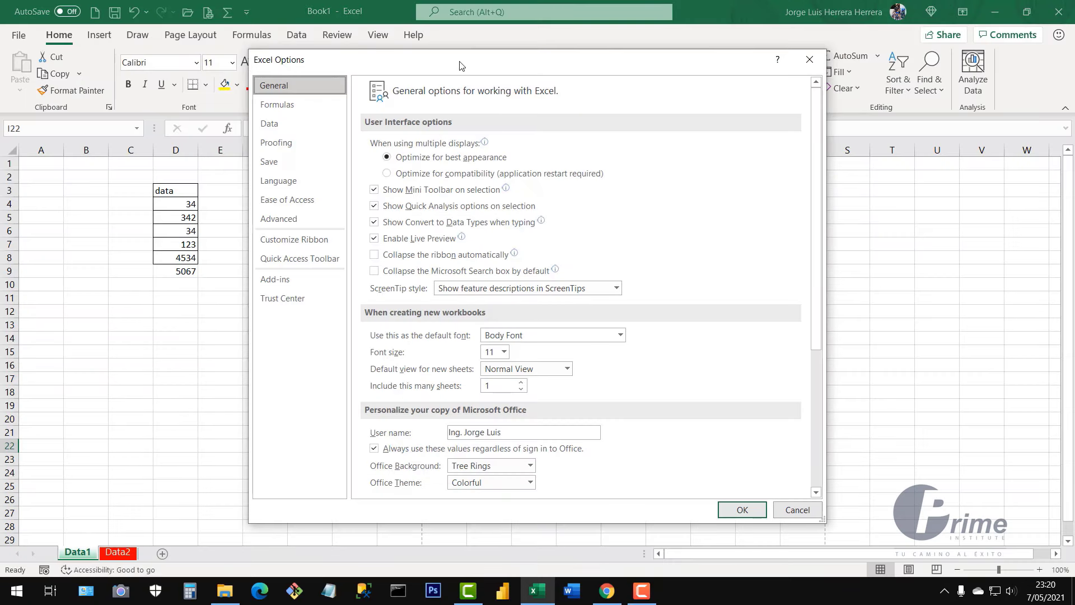
left_click_drag(469, 68, 532, 75)
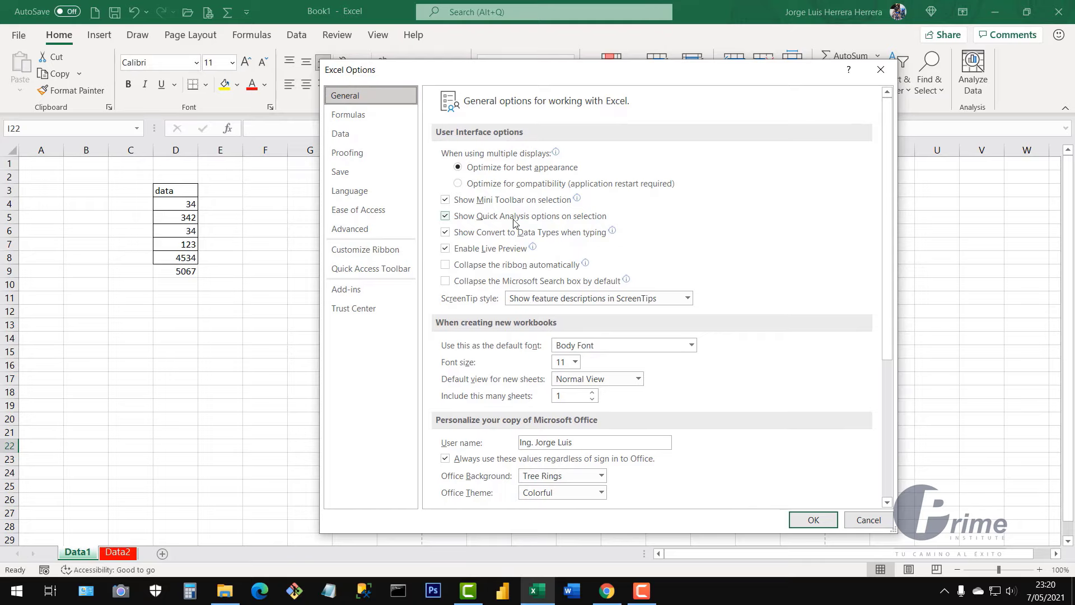
left_click_drag(439, 82, 415, 73)
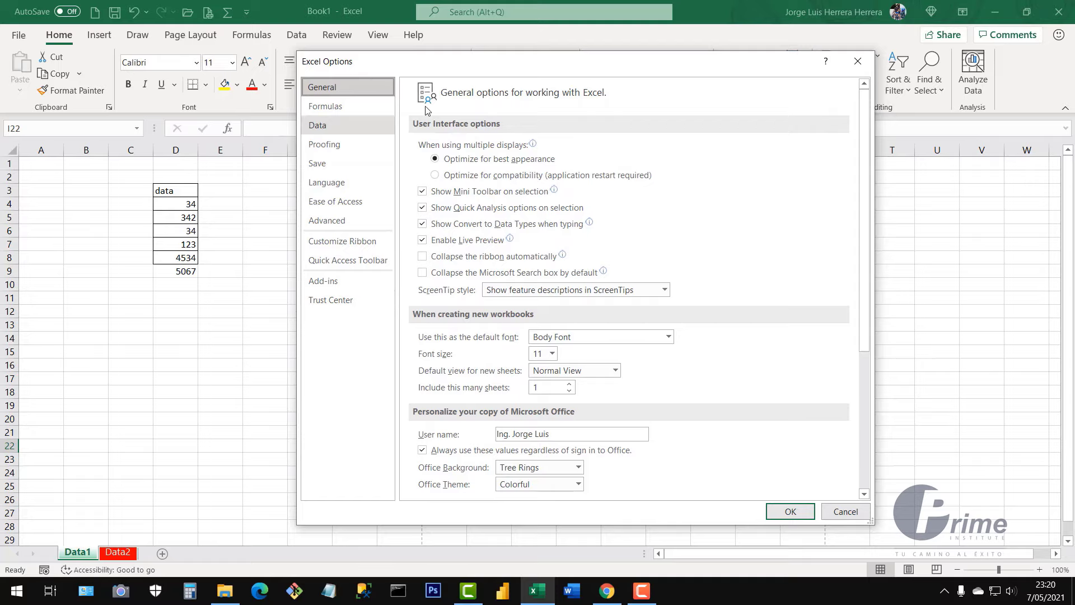
left_click_drag(496, 71, 514, 70)
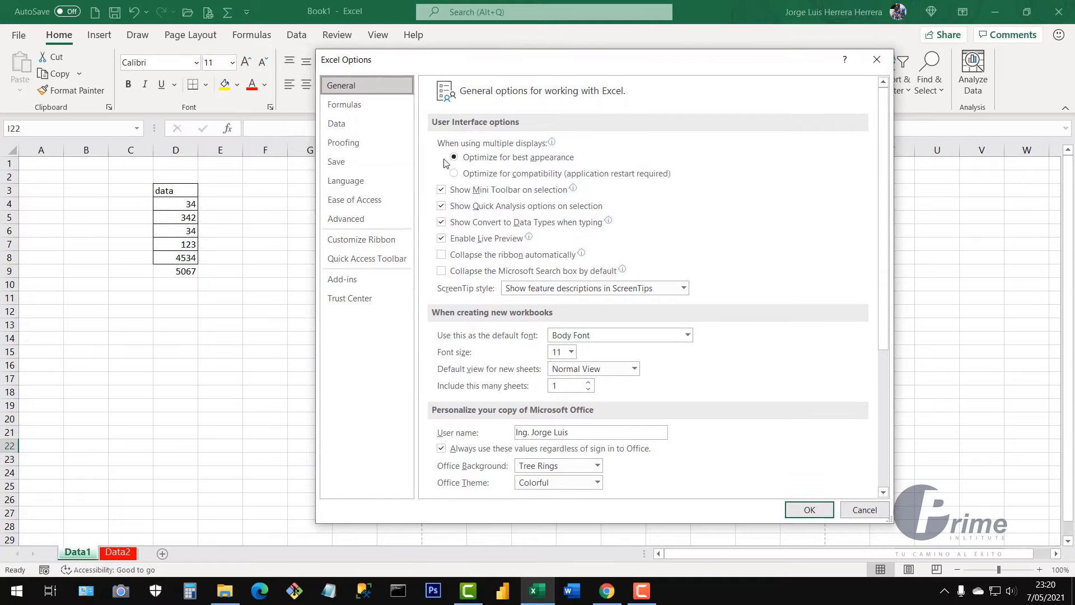
- Try enabling the R1C1 reference style in the formula options and turn it back off
left_click(346, 105)
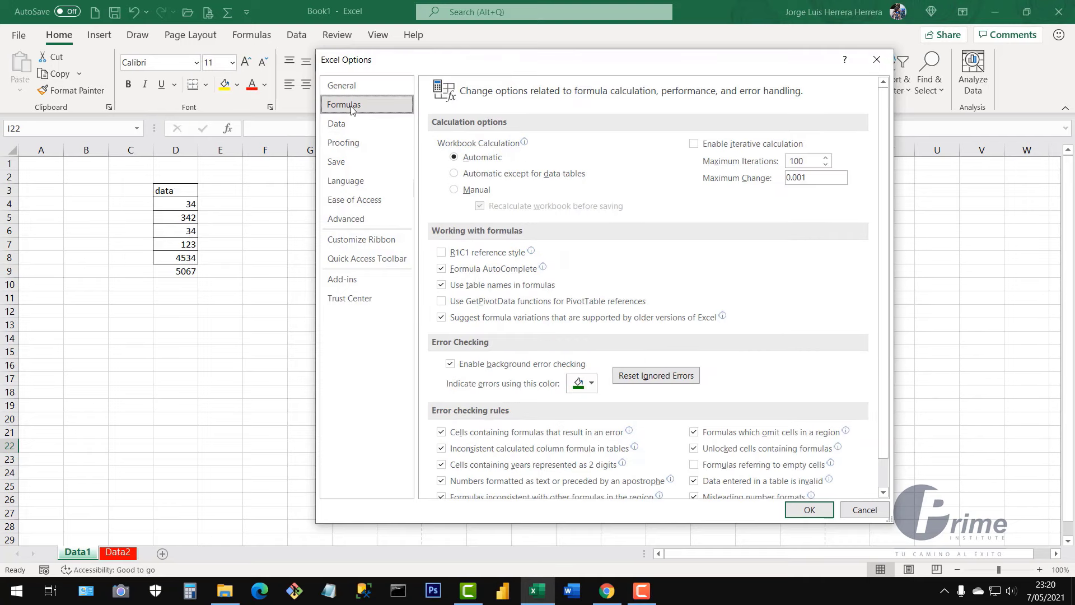
left_click(442, 255)
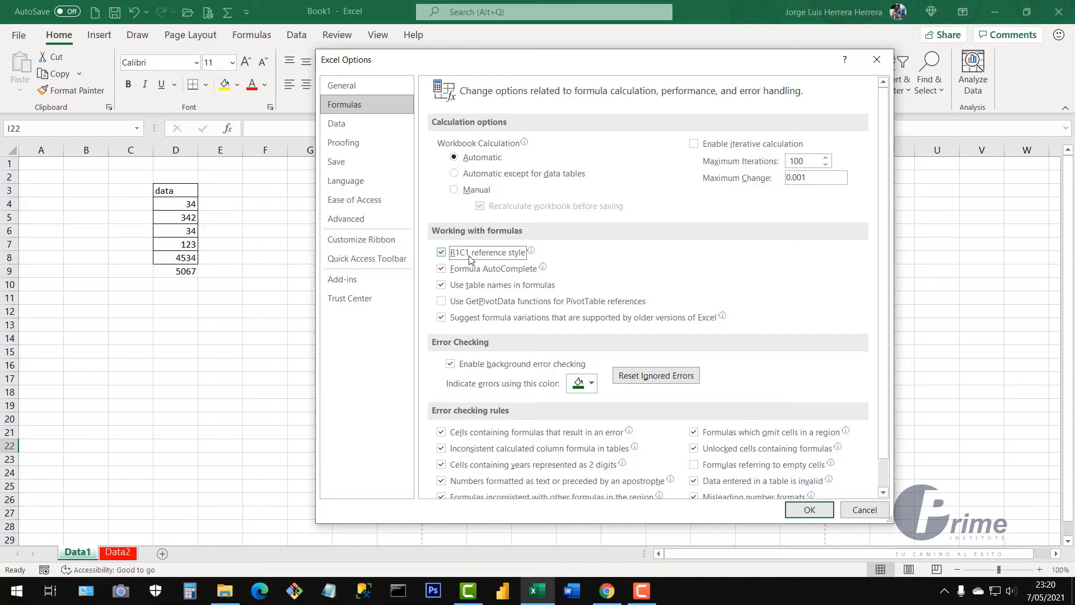
left_click(442, 253)
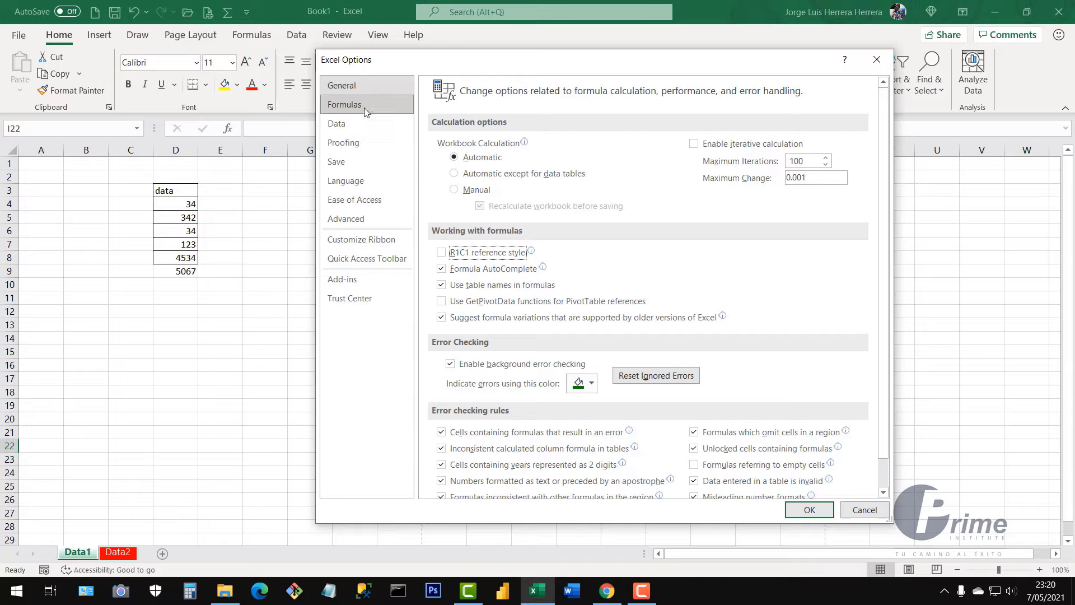
- Examine the General options, including the Office user name and the default font choices for new workbooks
left_click(350, 86)
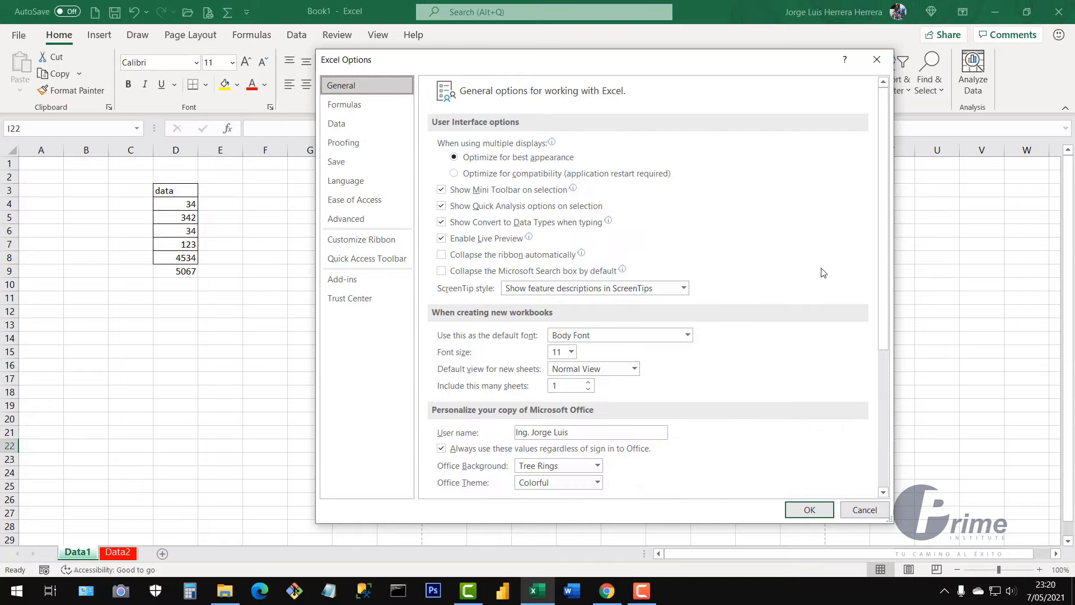
left_click_drag(884, 292, 892, 252)
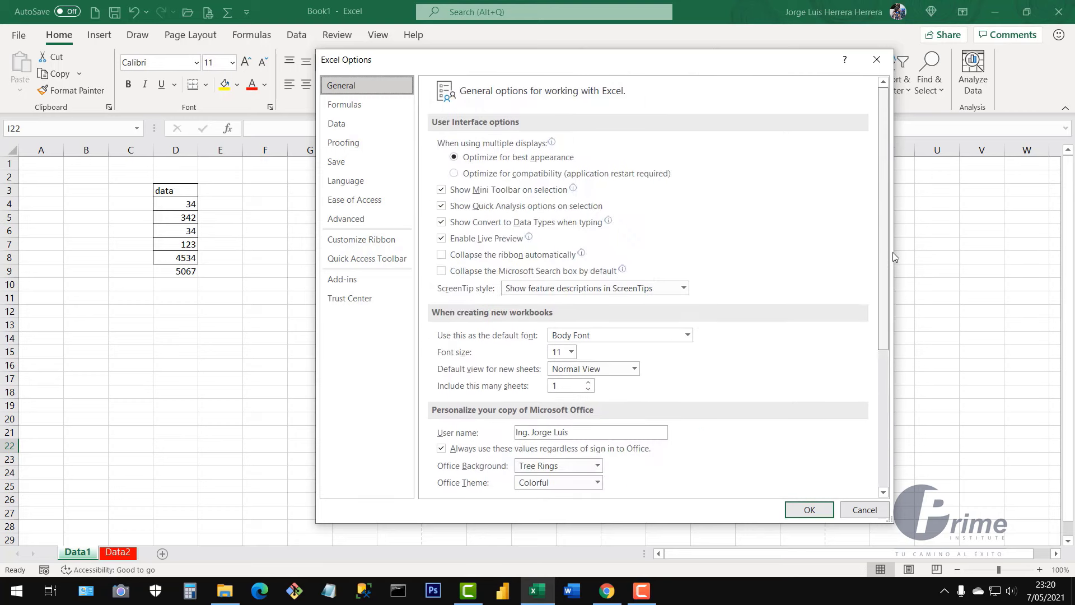
left_click_drag(572, 435, 509, 436)
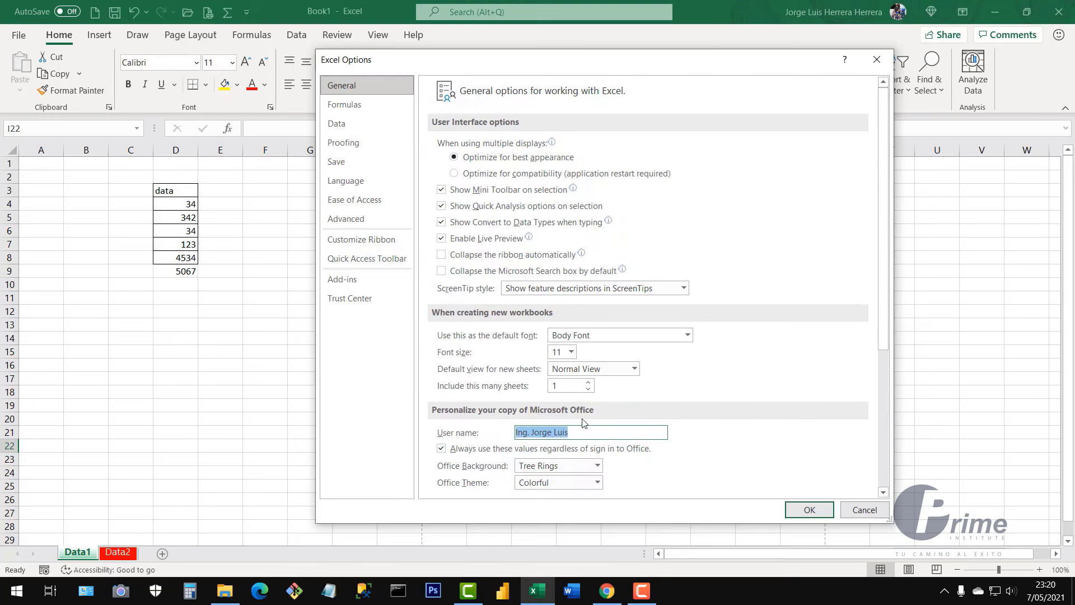
left_click(607, 336)
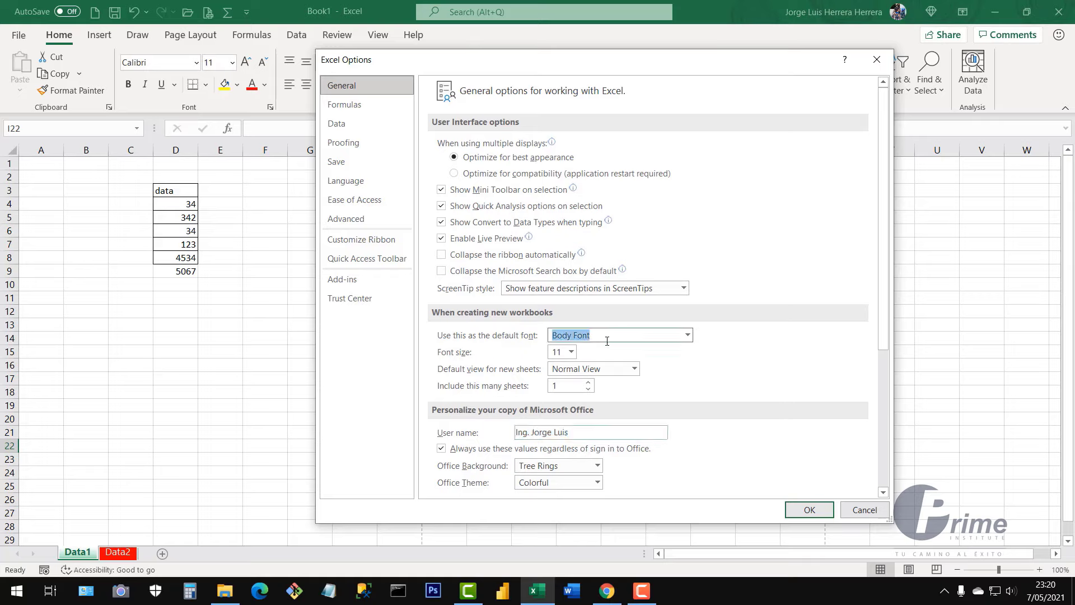
left_click(688, 336)
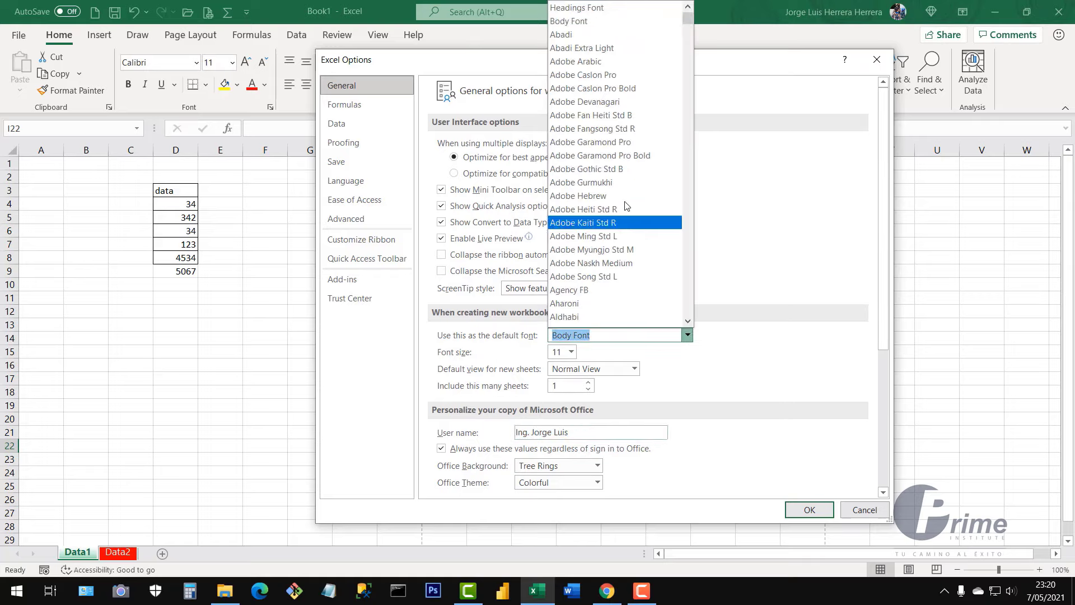
left_click(593, 396)
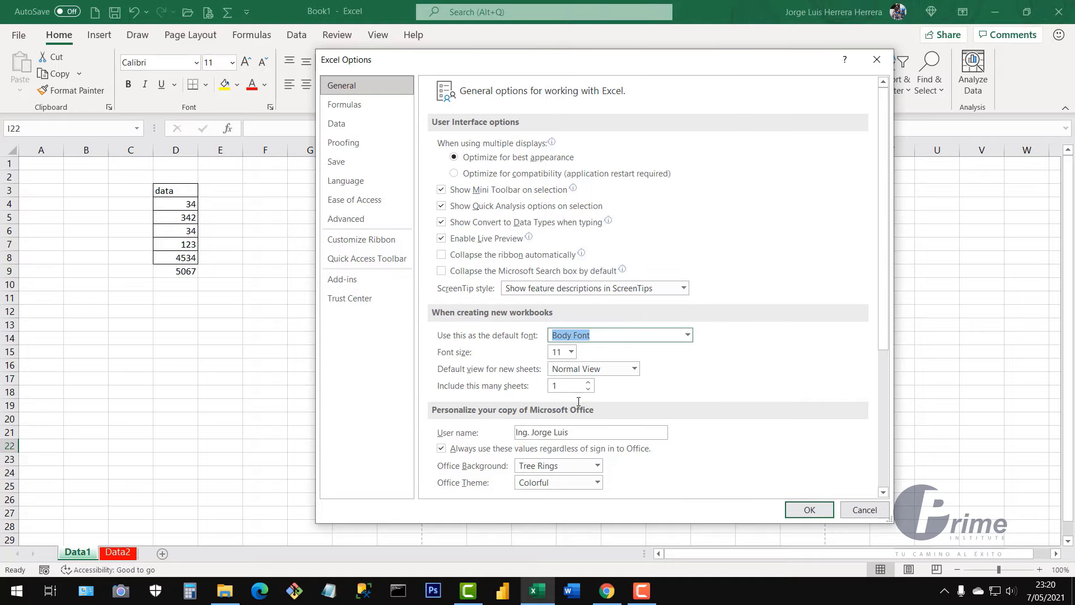
scroll(578, 401, "down", 1)
scroll(579, 401, "up", 1)
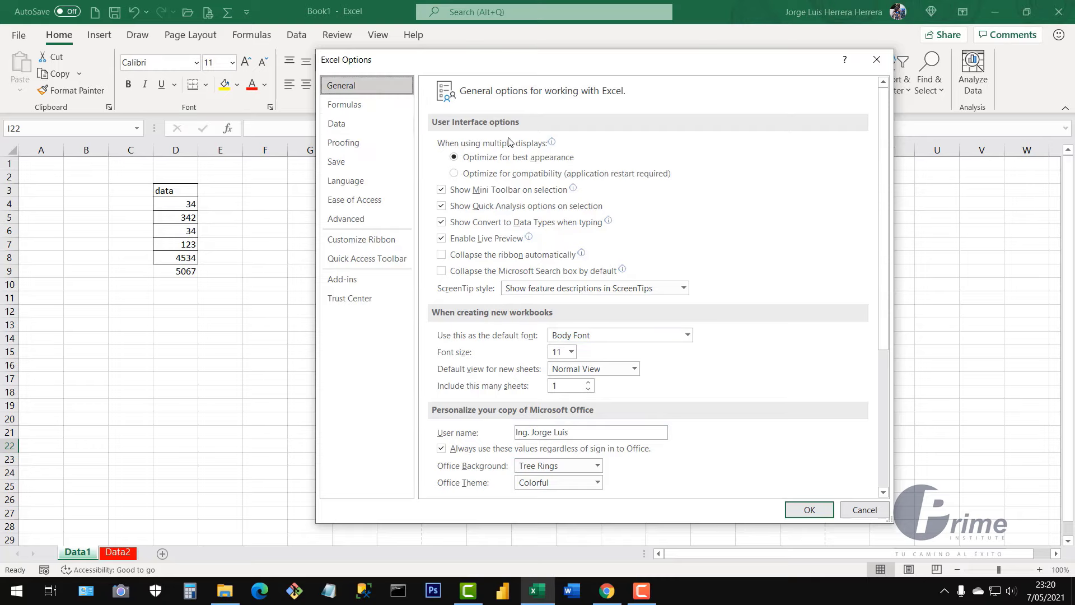
- Review the formula options down to the error checking rules, and the Data, Proofing and Save options
left_click(359, 102)
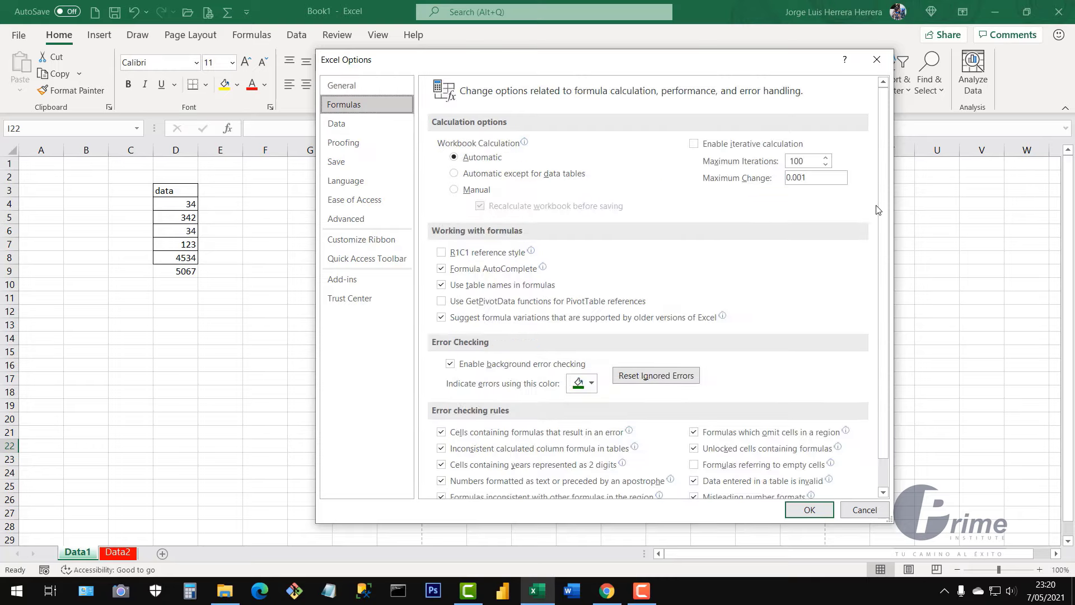
scroll(882, 227, "down", 1)
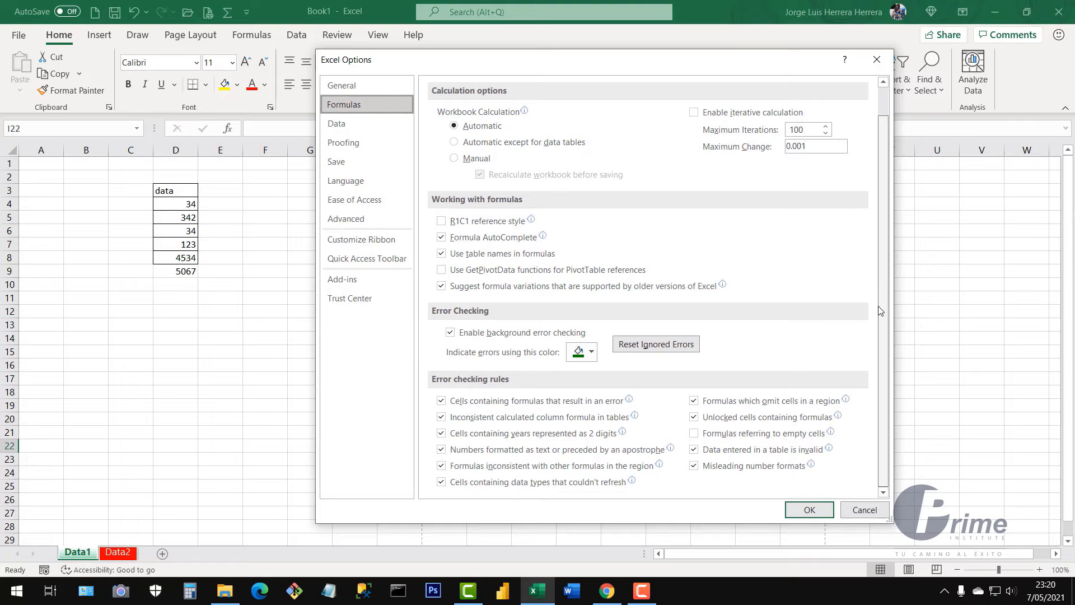
scroll(881, 310, "up", 1)
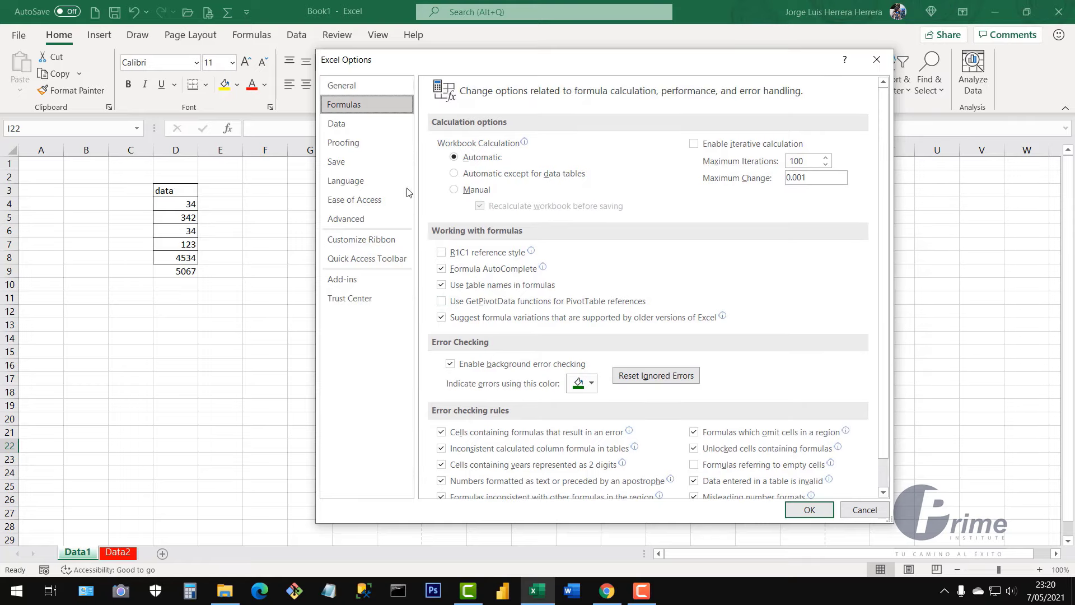
left_click(354, 124)
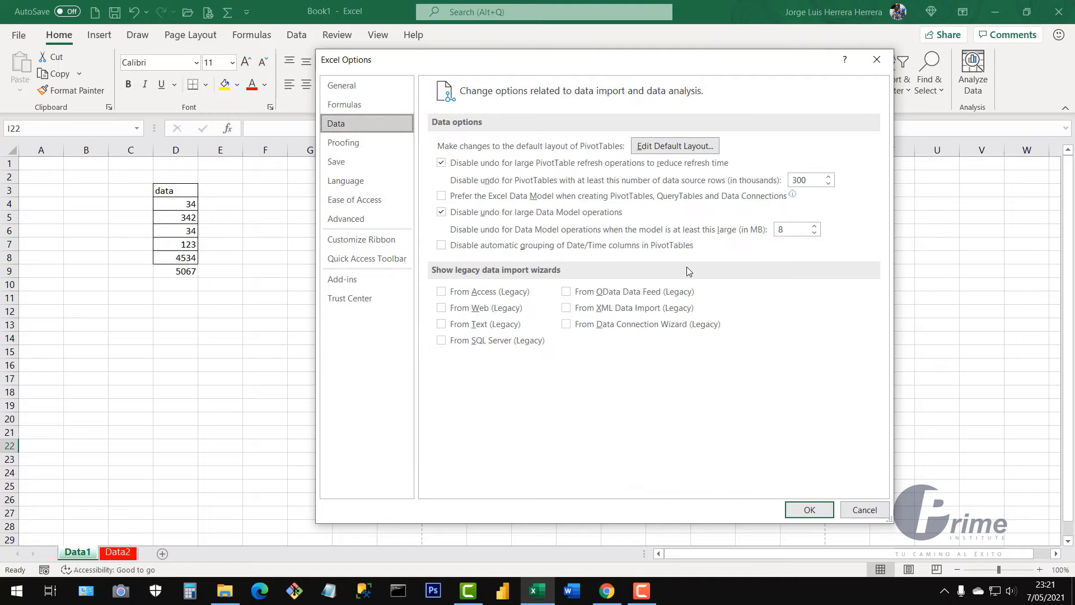
left_click(375, 145)
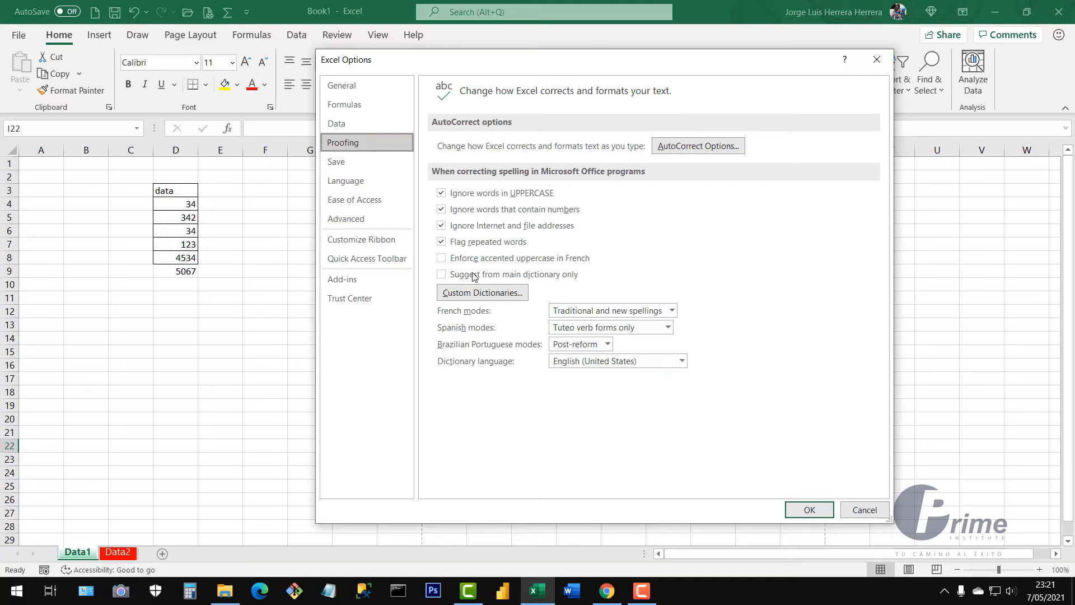
left_click(353, 166)
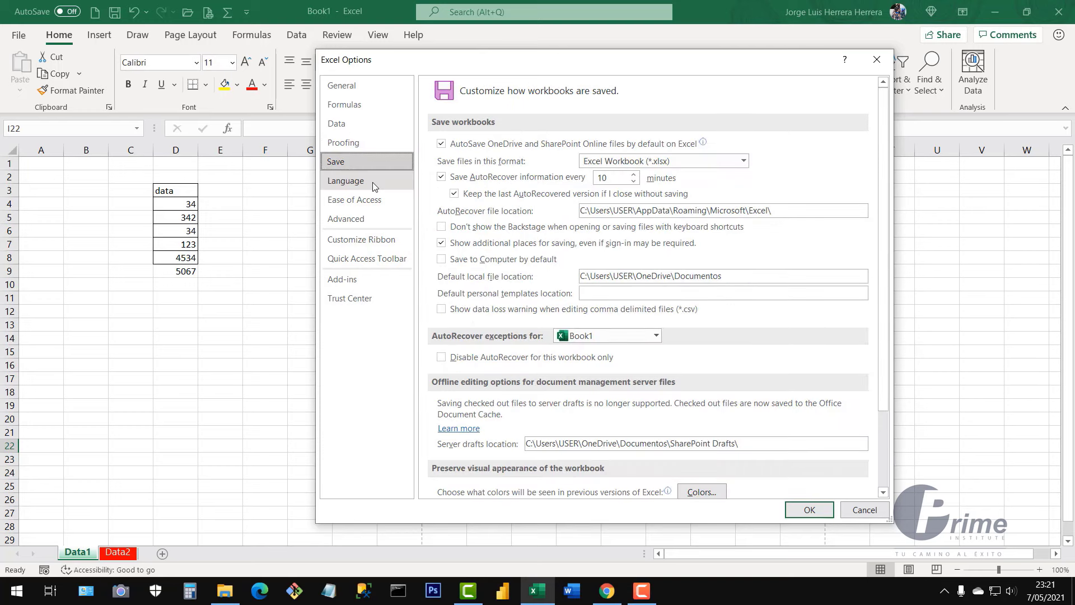
- View the Office language preferences and select Spanish (Spain) among the authoring languages
left_click(371, 182)
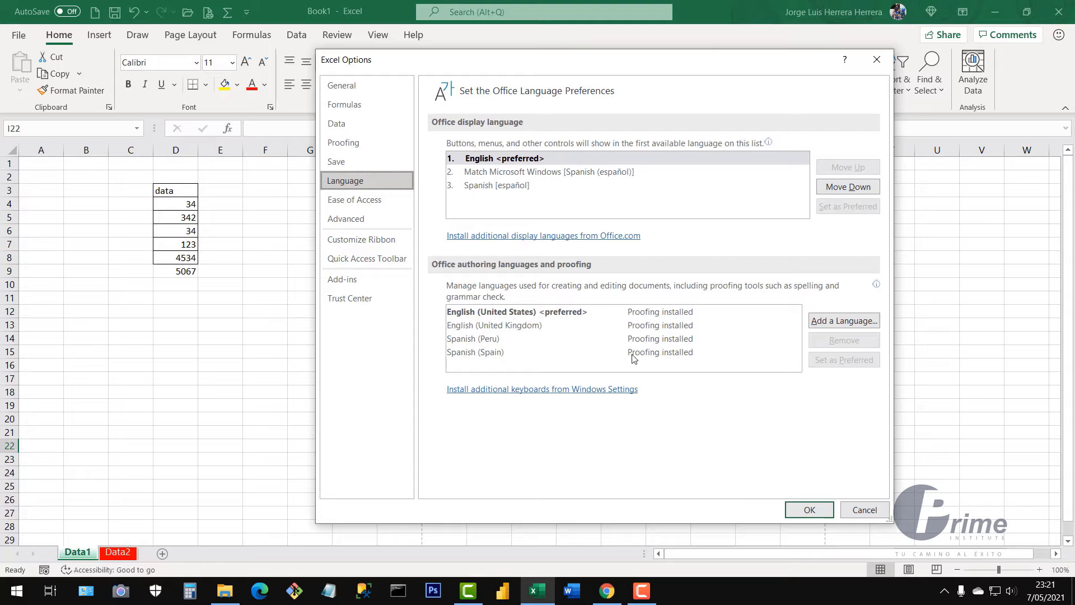
left_click(496, 353)
left_click(493, 341)
left_click(494, 356)
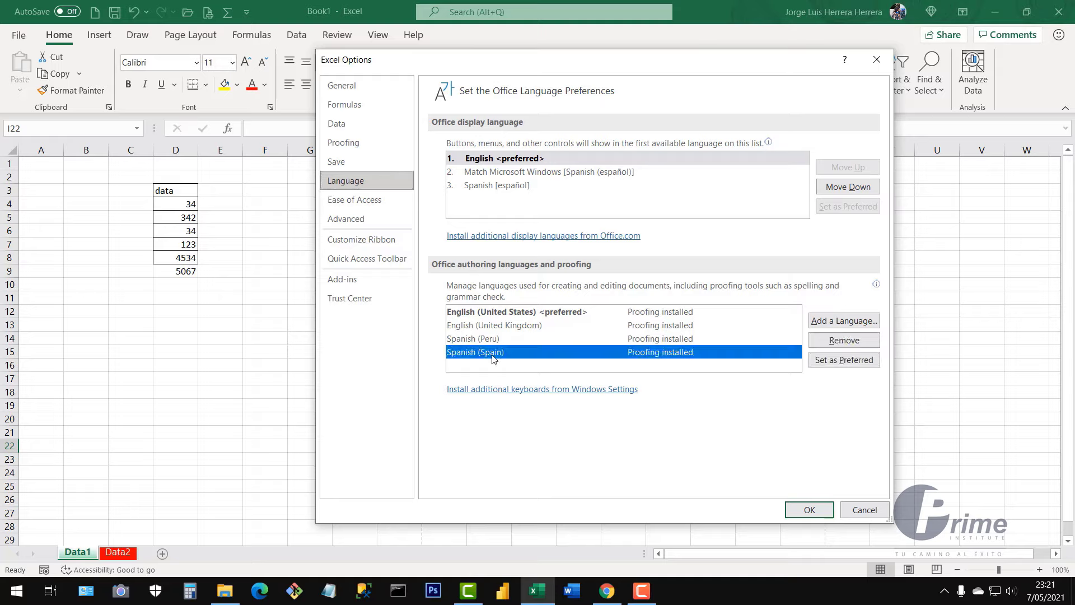
- Look over the Spanish and English entries among the Office display languages and view the Ease of Access options
left_click(519, 187)
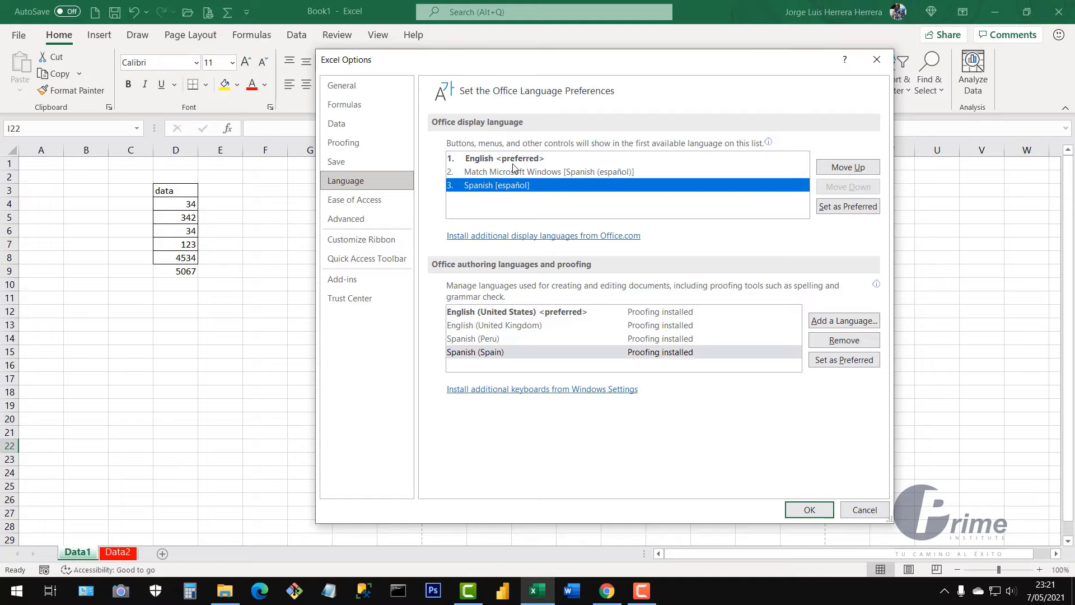
left_click(522, 160)
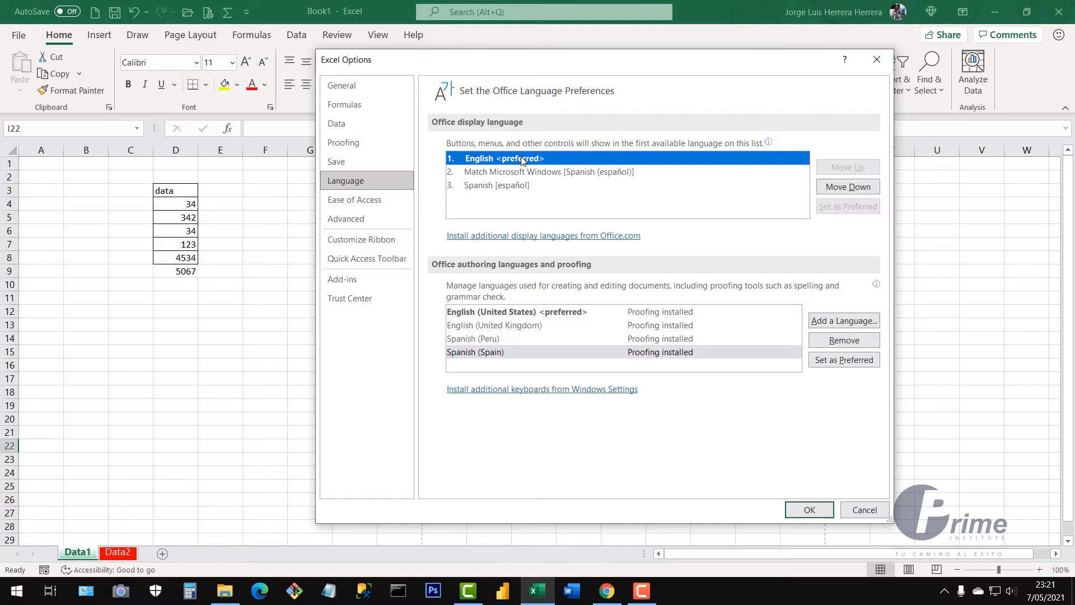
left_click(365, 206)
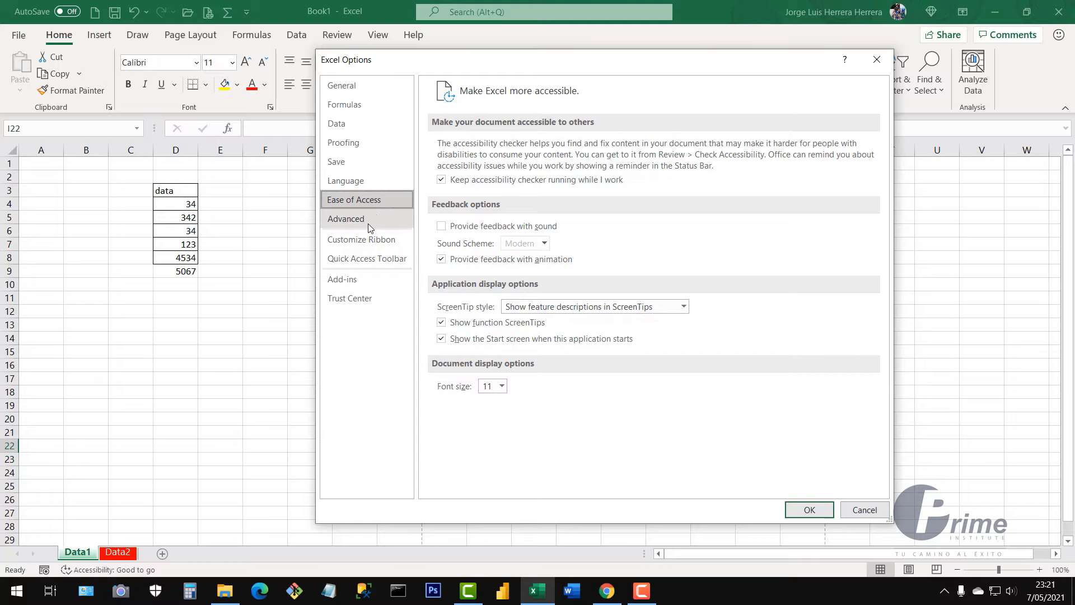
- Hide the horizontal scroll bar, the vertical scroll bar and the sheet tabs of workbook Book1 in the advanced options
left_click(353, 224)
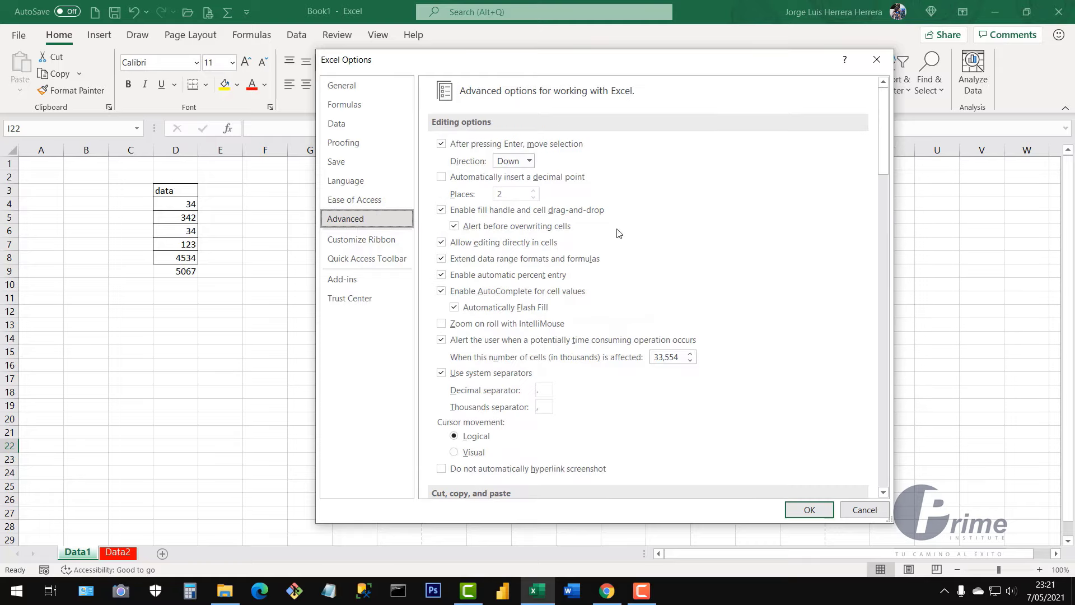
left_click_drag(879, 158, 802, 360)
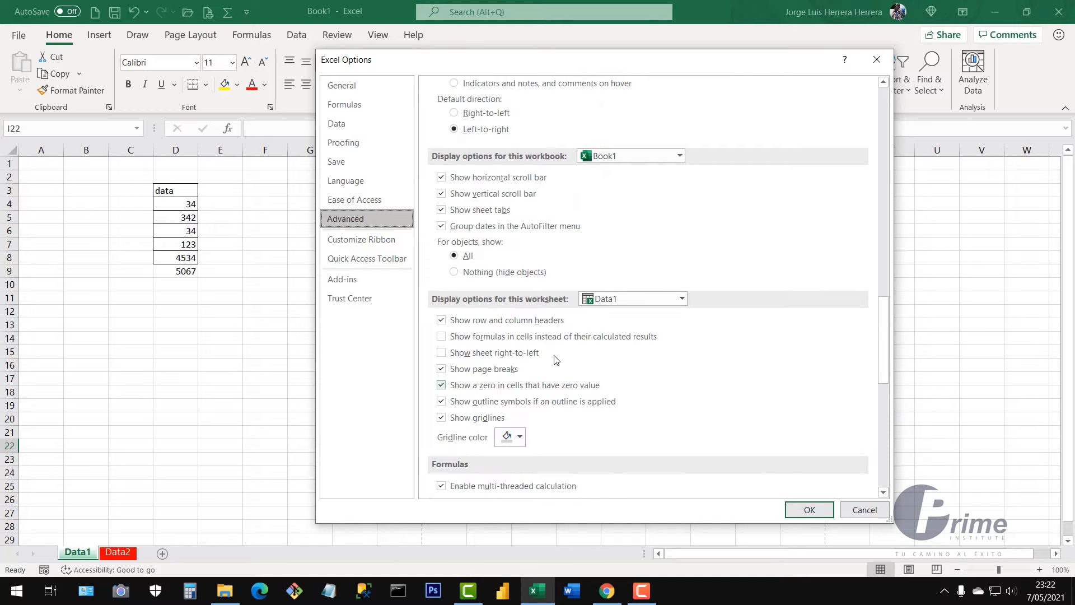
scroll(570, 295, "up", 1)
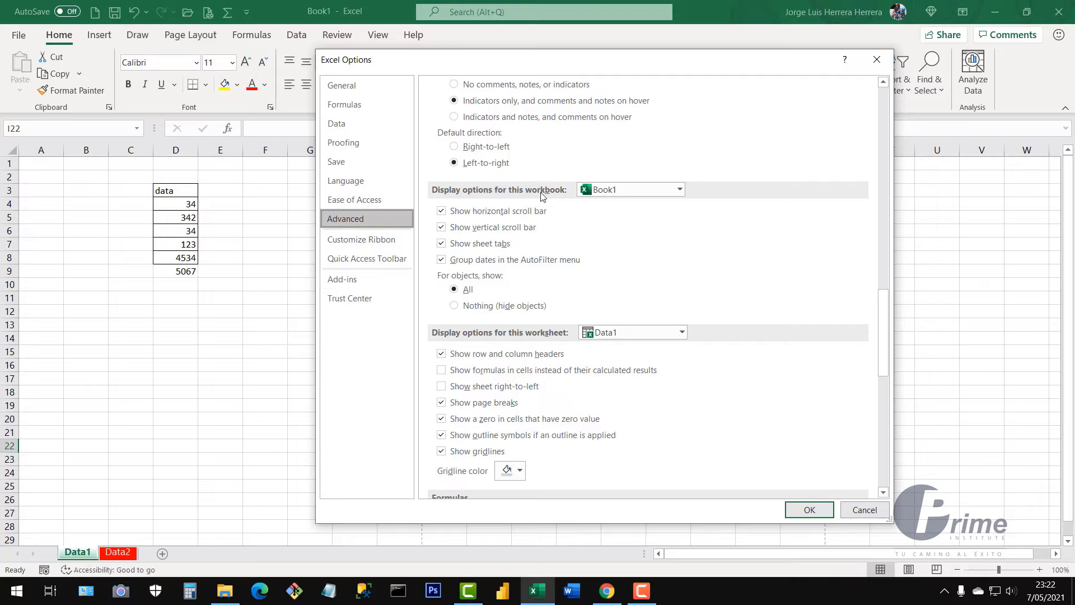
left_click(441, 214)
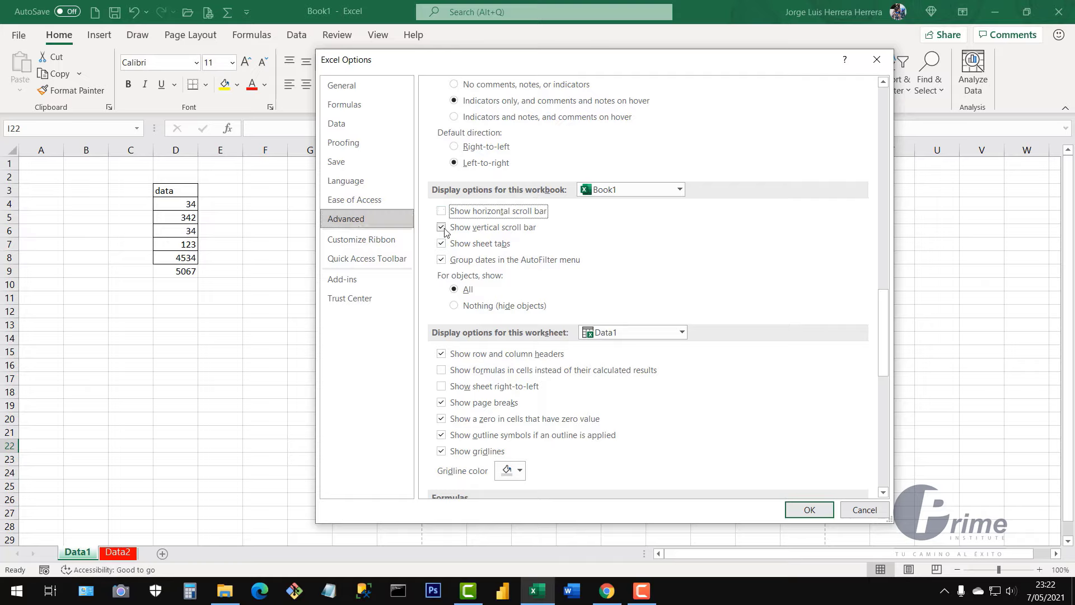
left_click(444, 230)
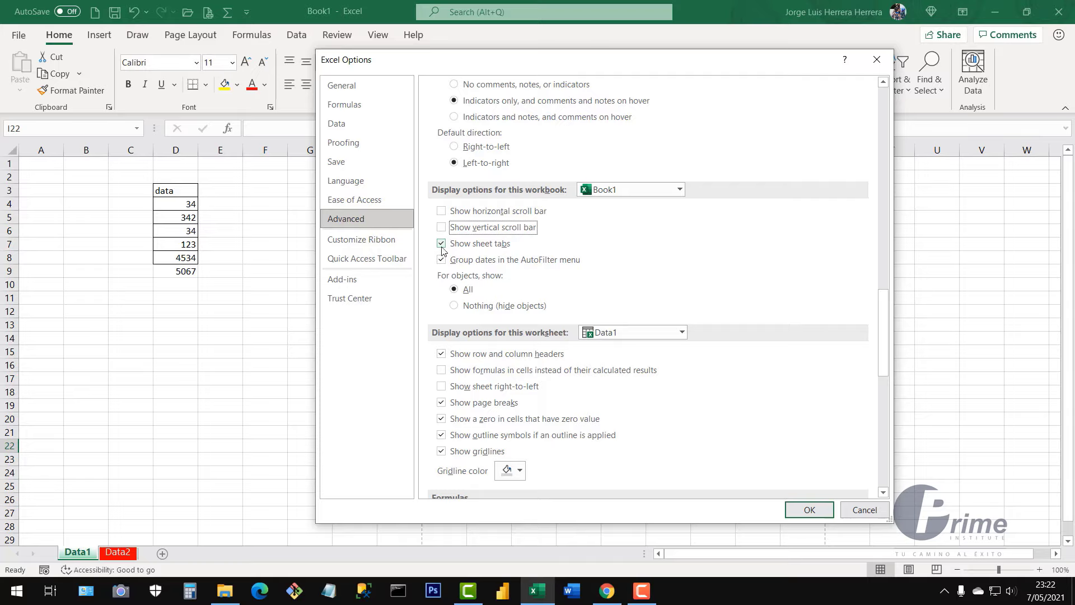
left_click(442, 246)
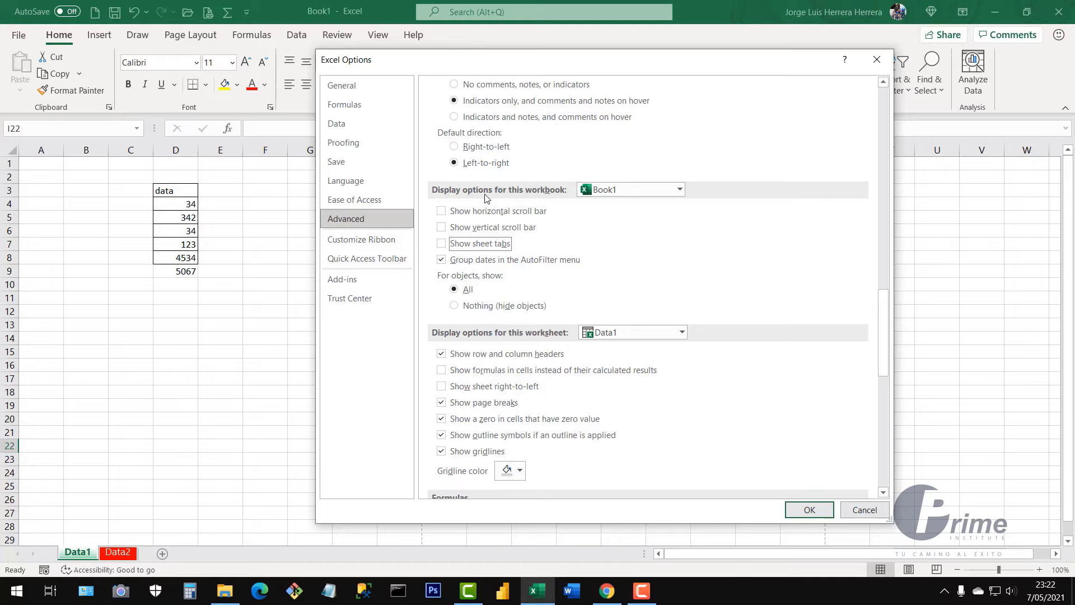
left_click(808, 505)
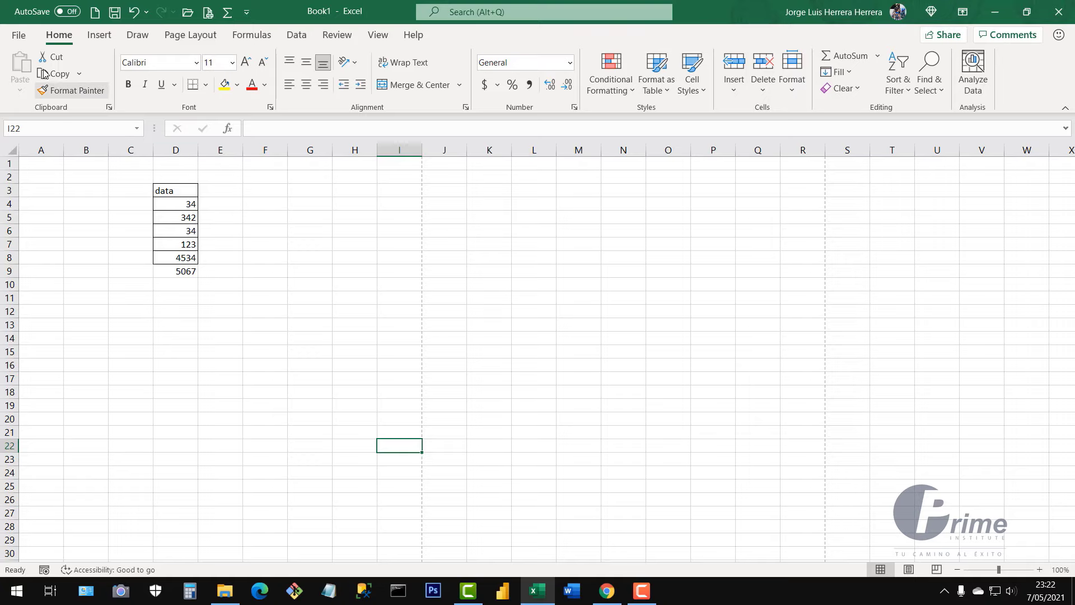
- Reopen the advanced options and show Book1's horizontal scroll bar, vertical scroll bar and sheet tabs again
left_click(18, 35)
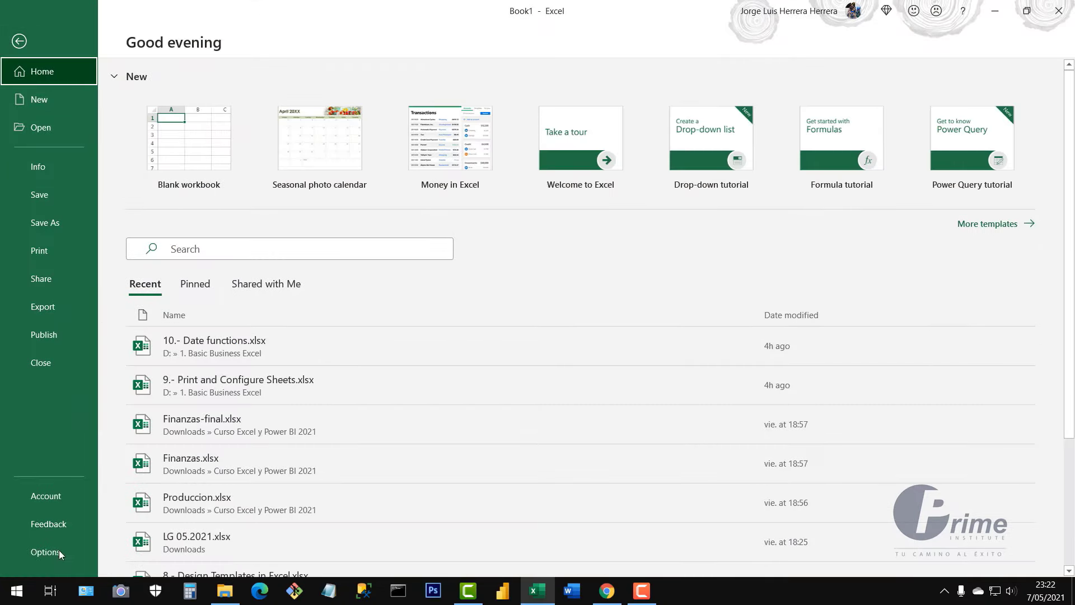
left_click(46, 552)
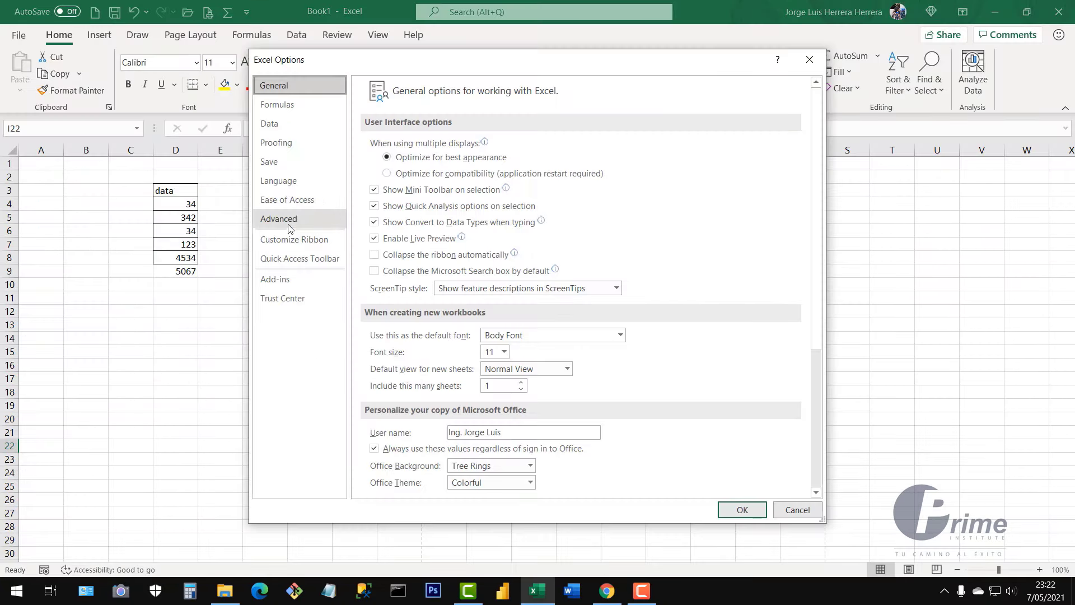
left_click(286, 224)
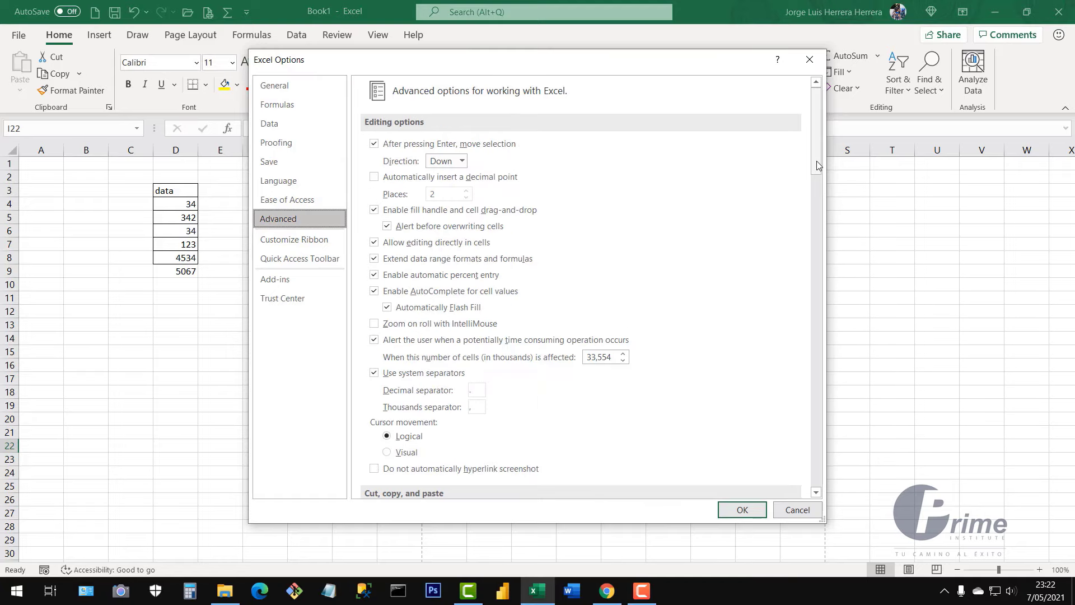
left_click_drag(816, 165, 816, 372)
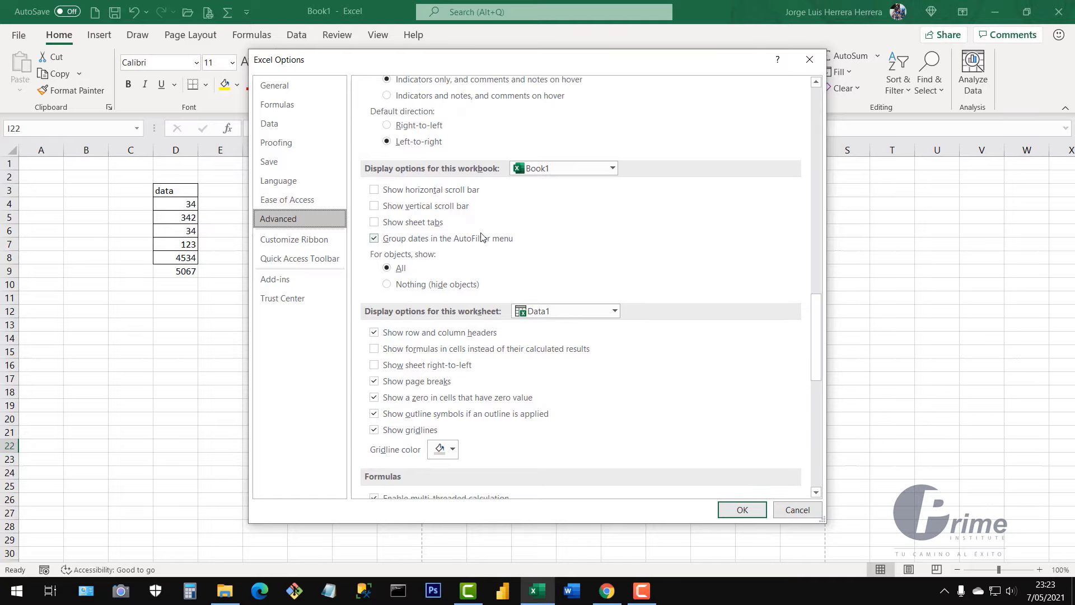
left_click(374, 192)
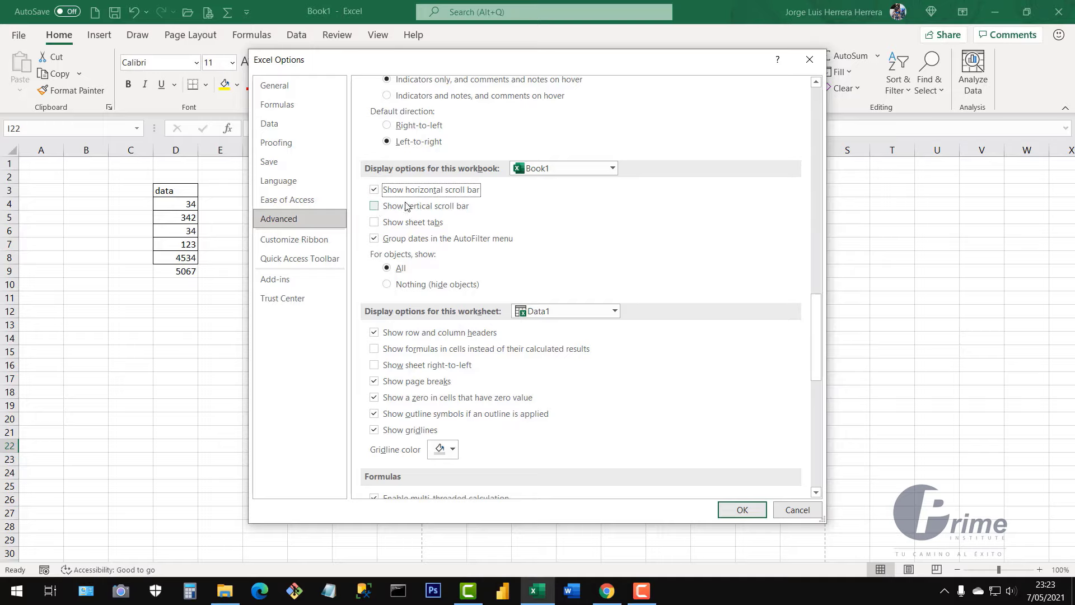
left_click(376, 211)
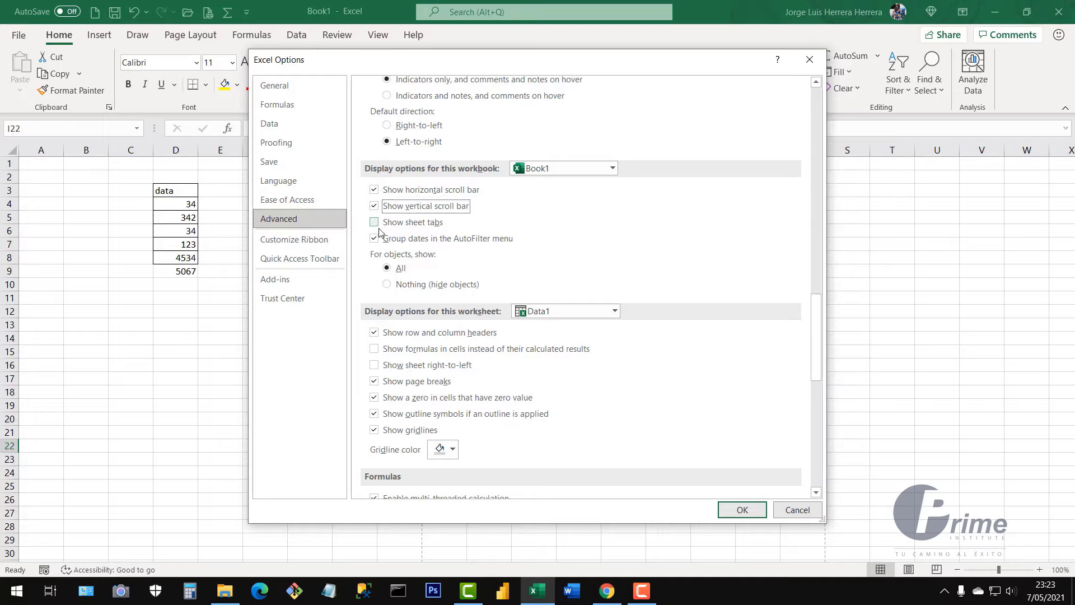
left_click(375, 224)
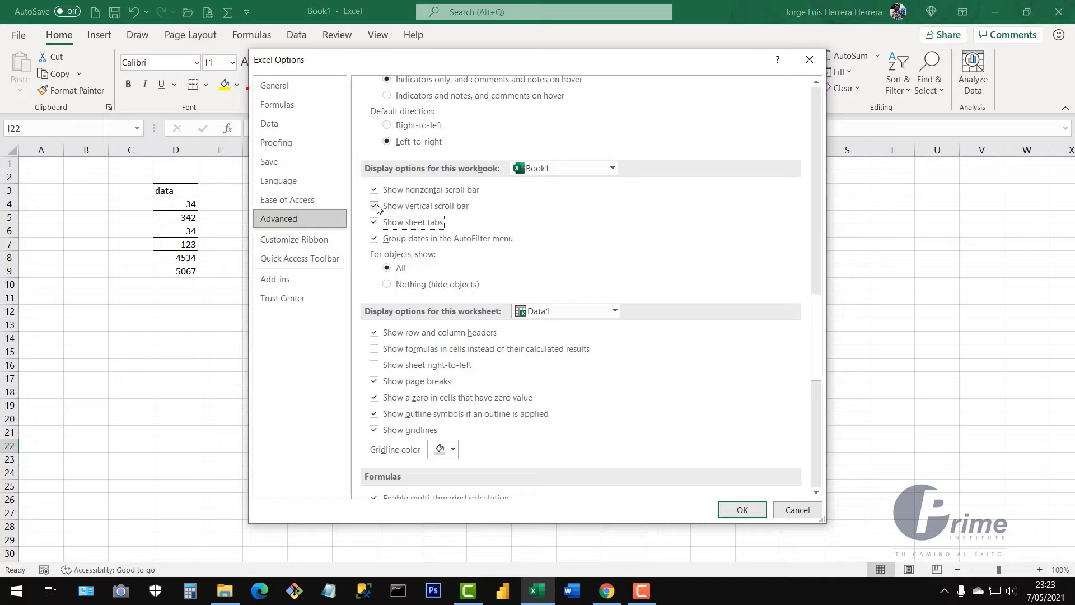
left_click(741, 512)
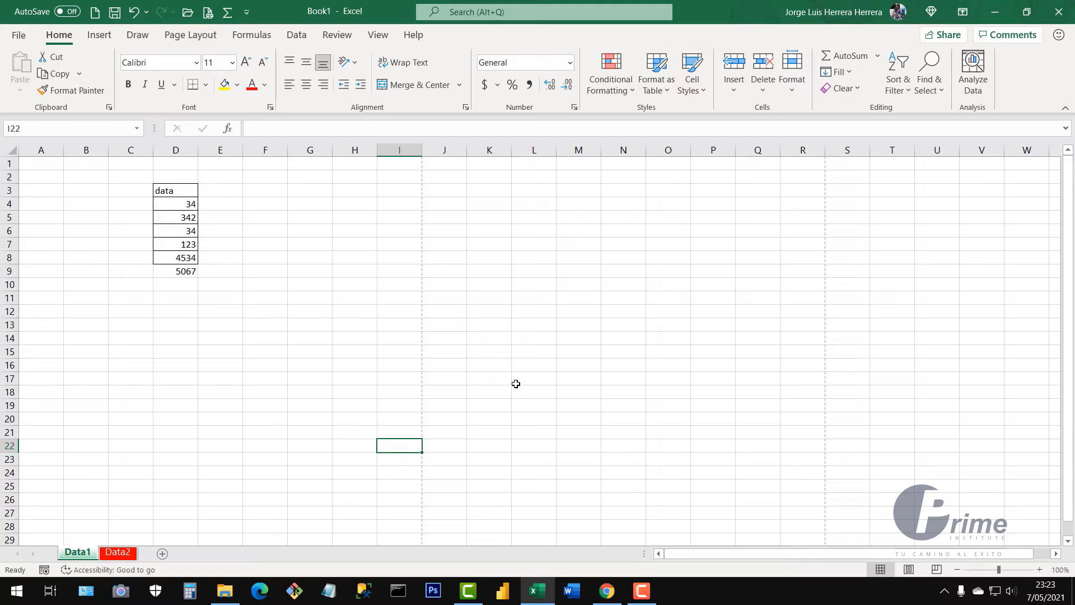
- Examine the advanced editing options and the ribbon customization settings, leaving the options without saving anything
left_click(18, 35)
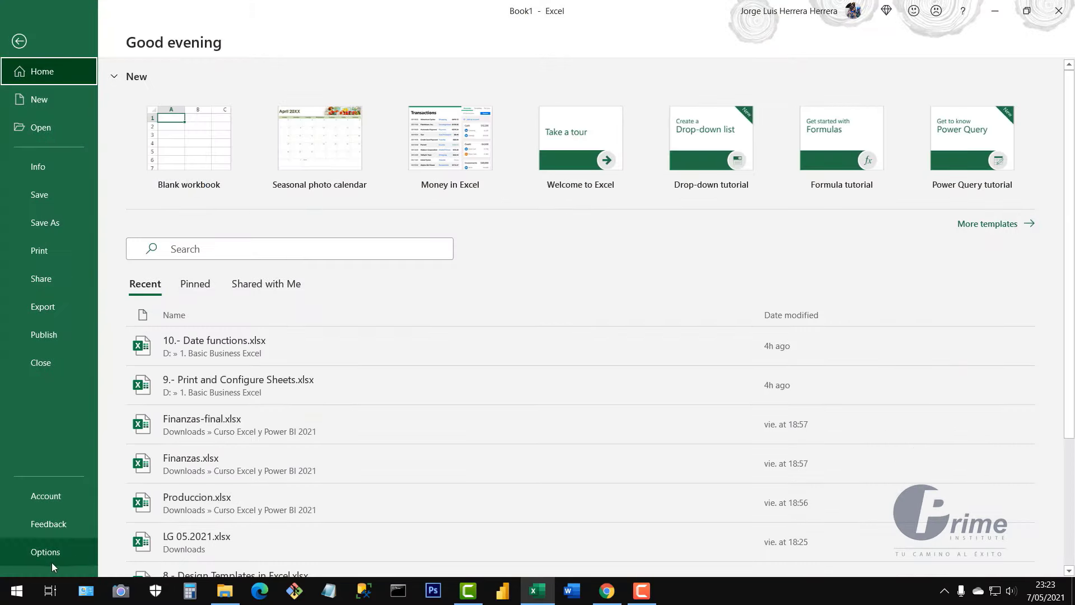
left_click(49, 554)
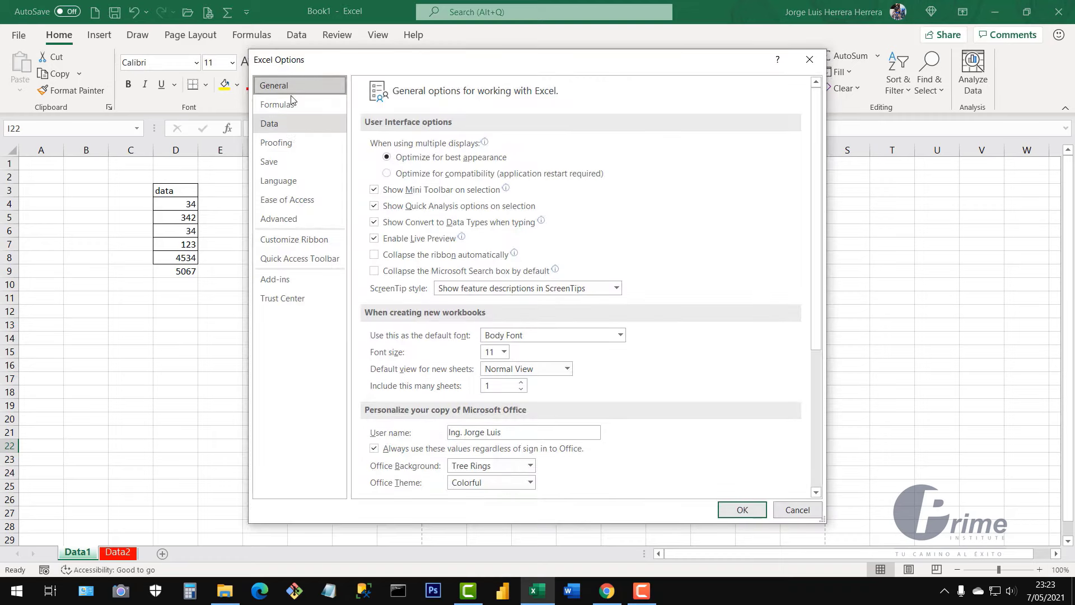
left_click(283, 225)
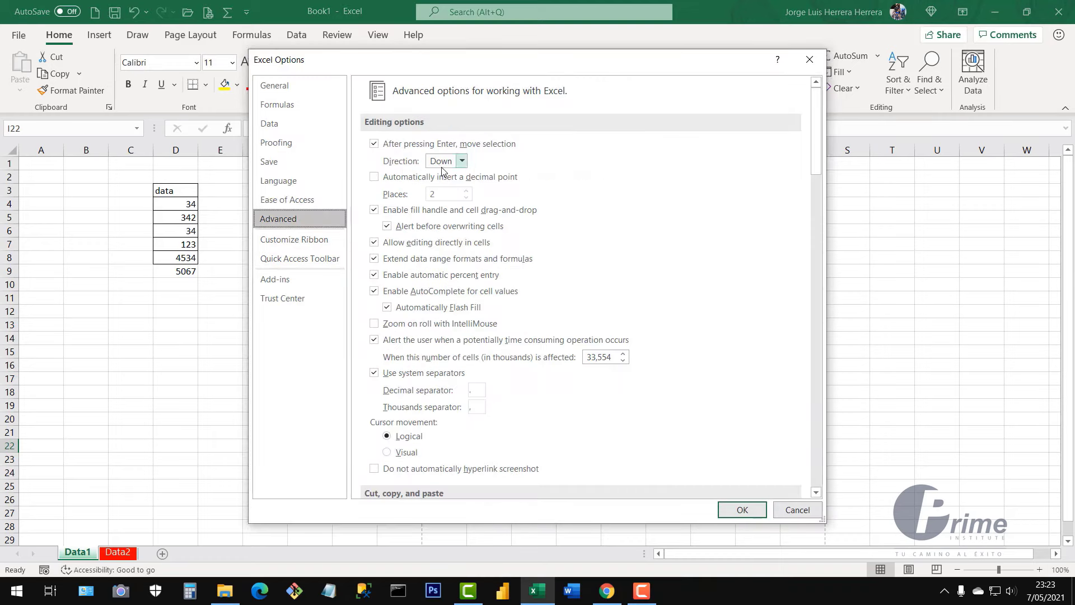
scroll(574, 327, "down", 3)
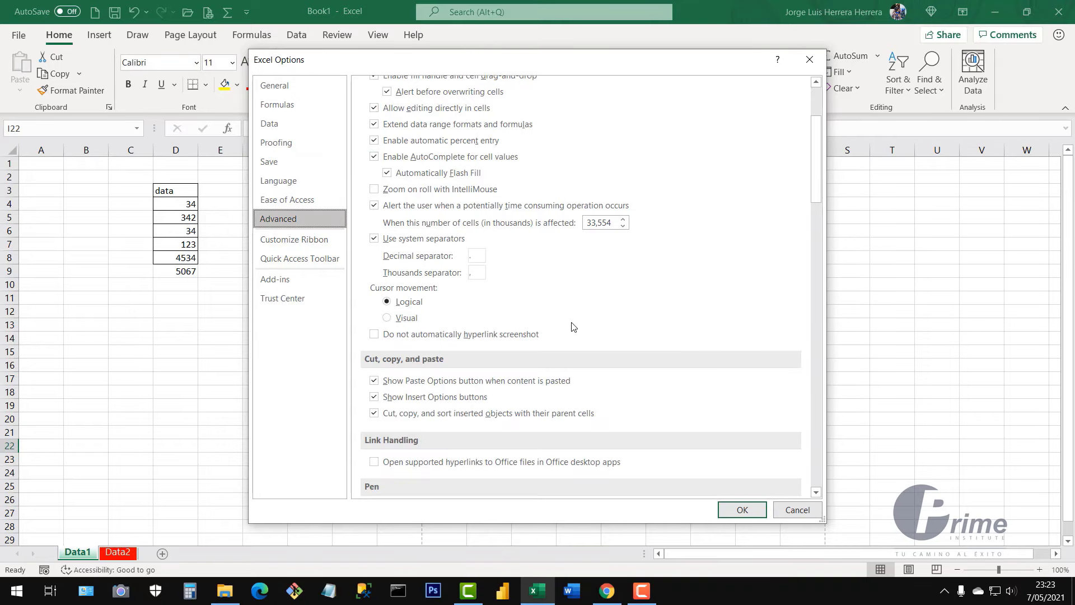
scroll(574, 327, "up", 3)
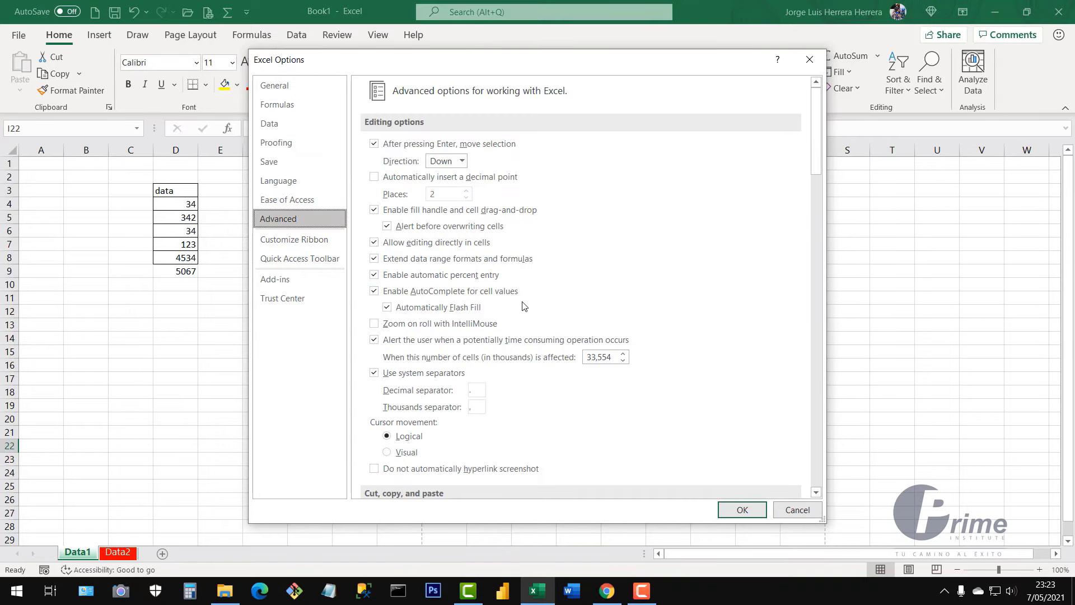
left_click(287, 246)
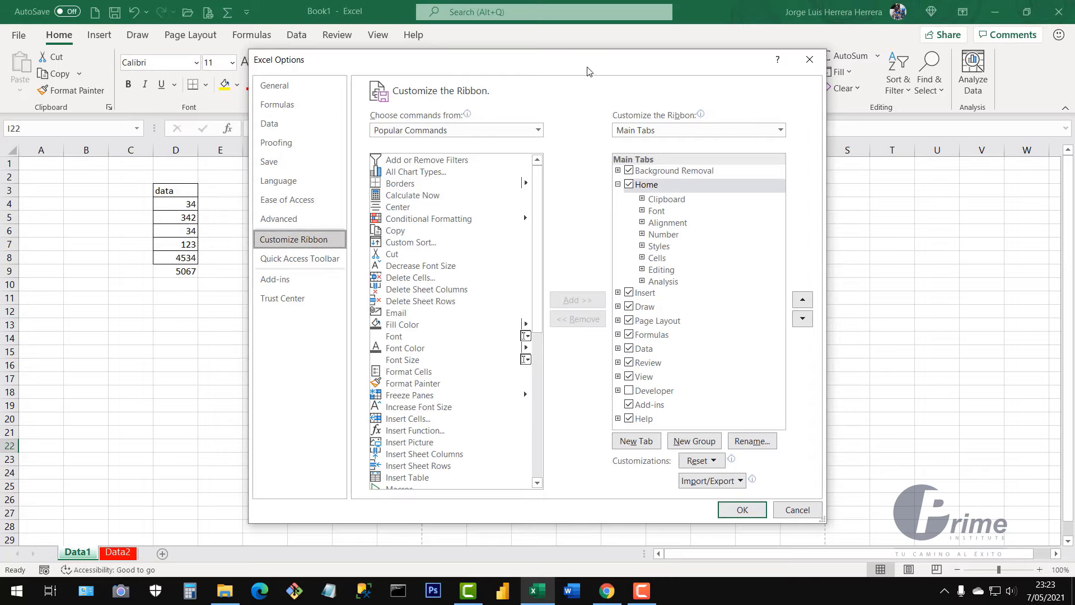
left_click_drag(589, 72, 604, 82)
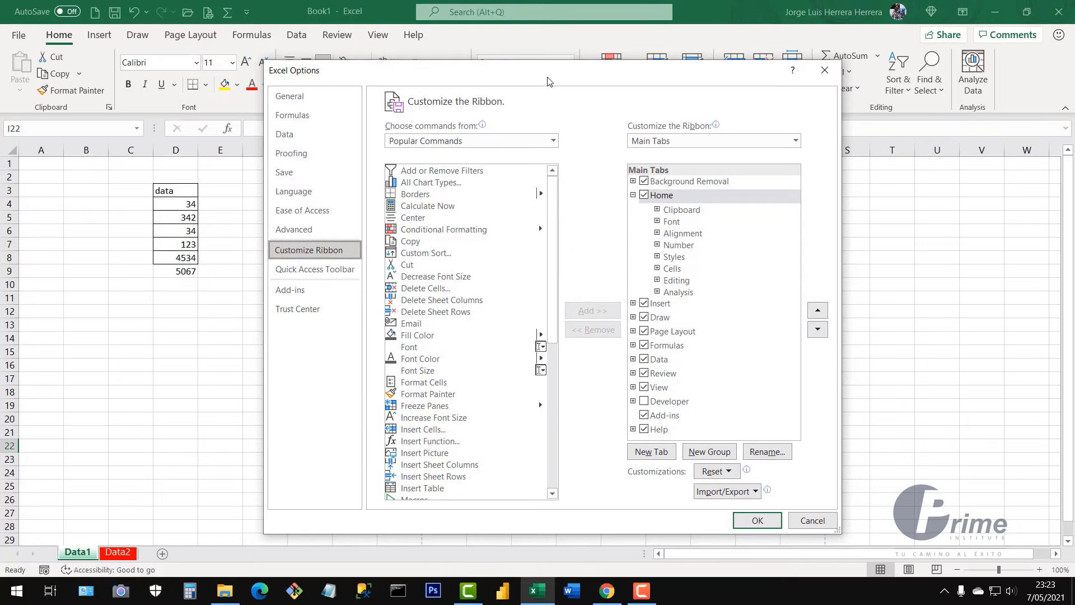
left_click_drag(549, 82, 540, 83)
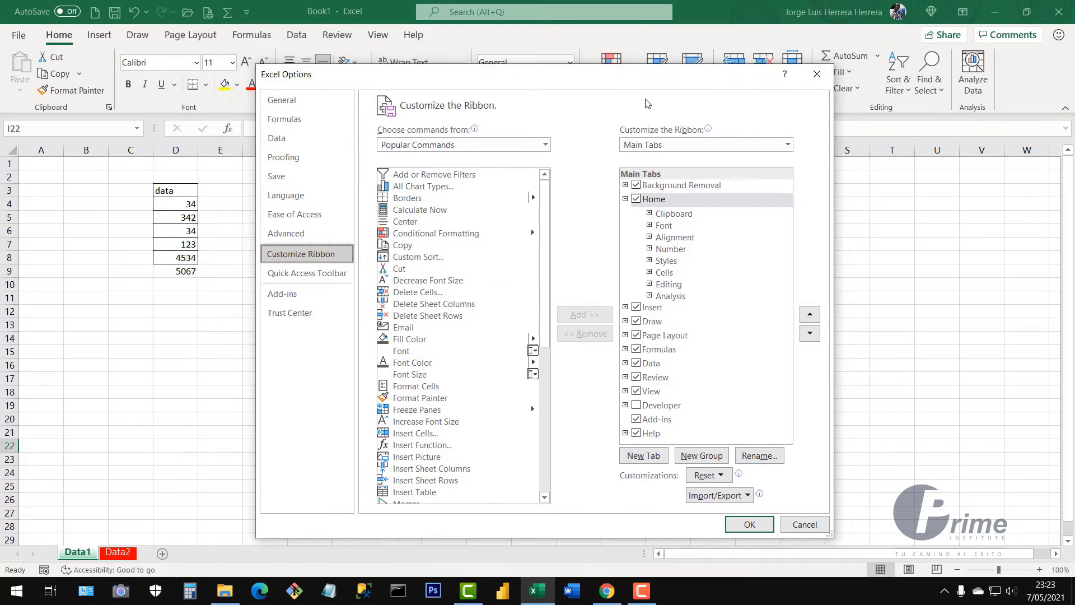
left_click(822, 525)
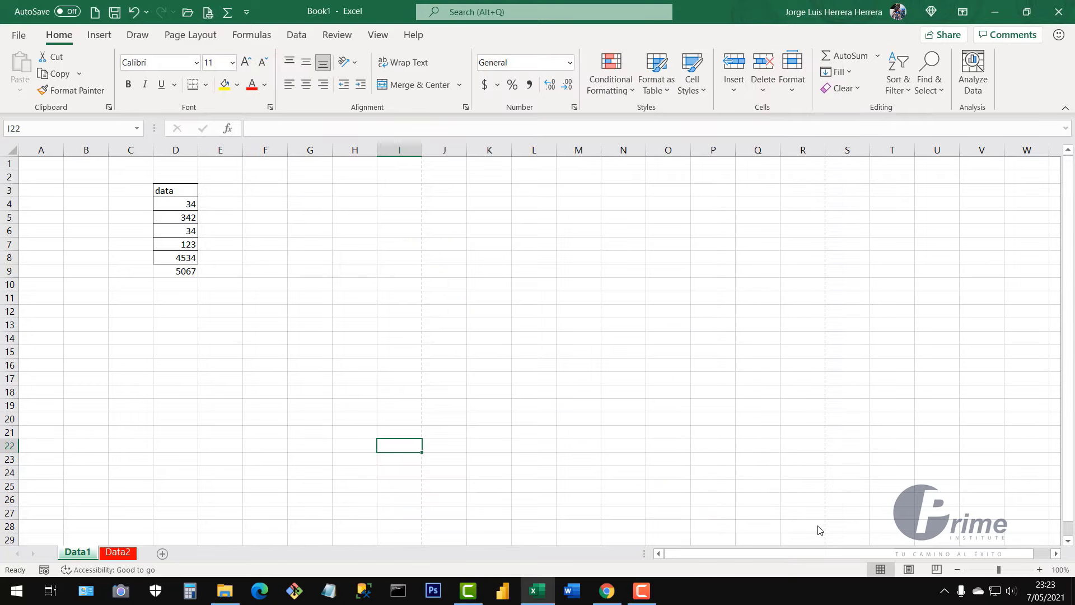
- Review the command lists for customizing the Quick Access Toolbar and the ribbon, and cancel the options dialog
left_click(248, 13)
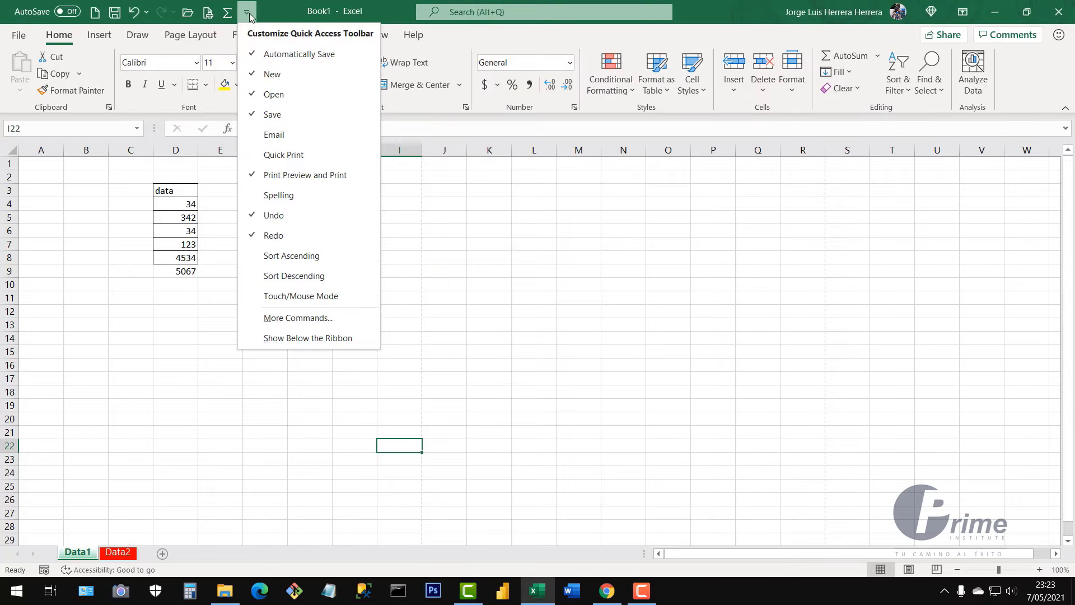
left_click(324, 319)
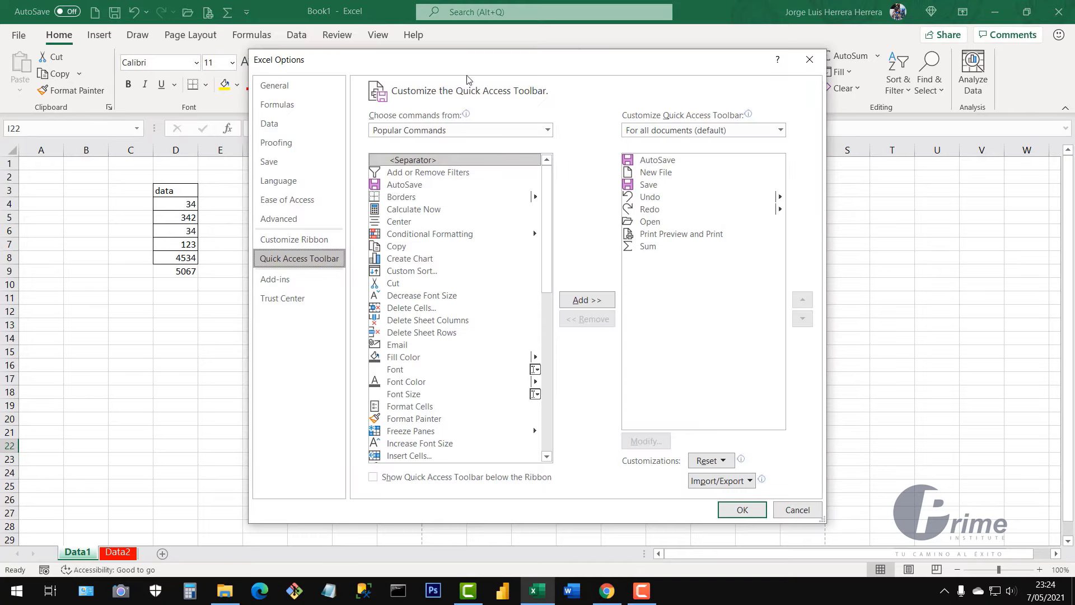
left_click_drag(437, 71, 446, 63)
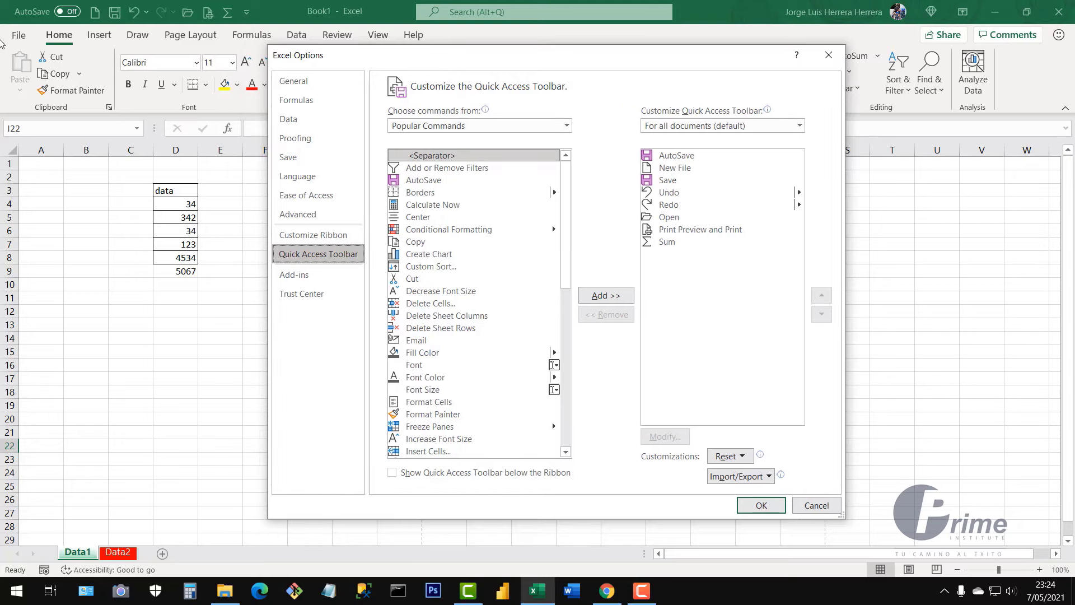
left_click(320, 242)
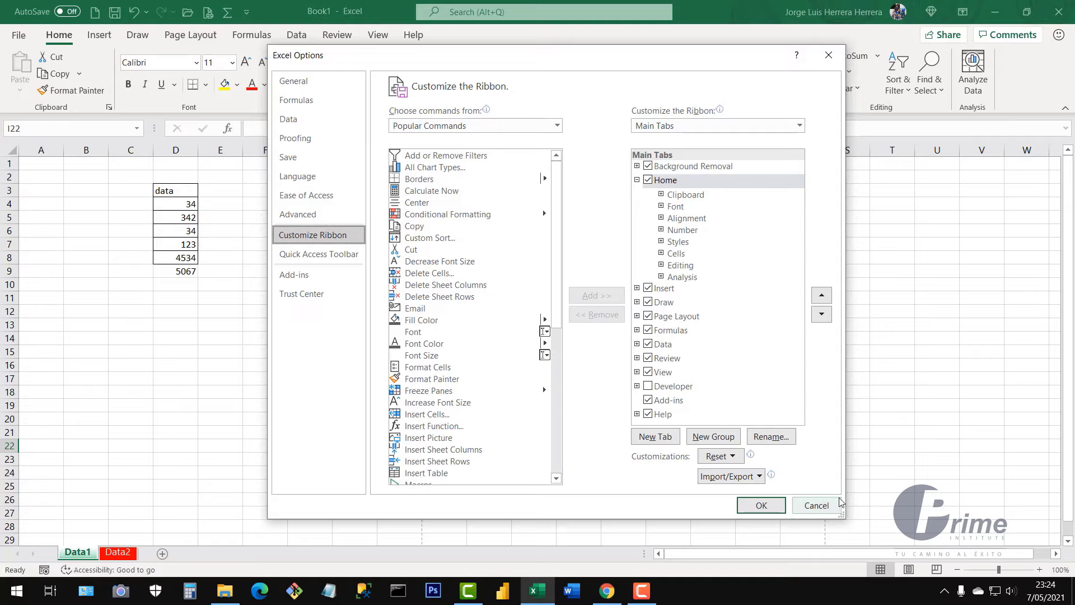
left_click(817, 506)
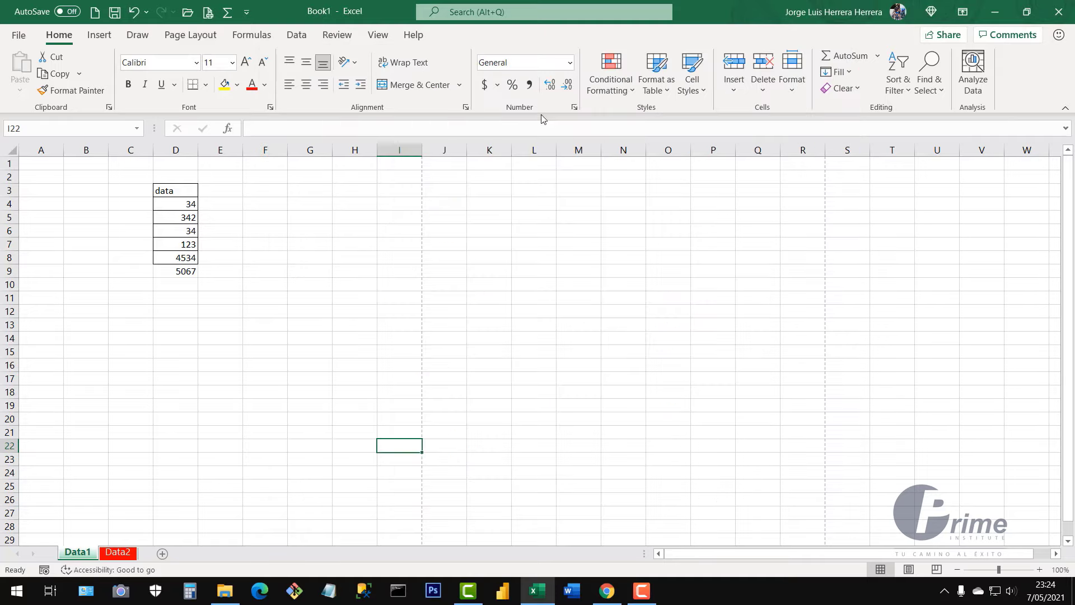
left_click(376, 36)
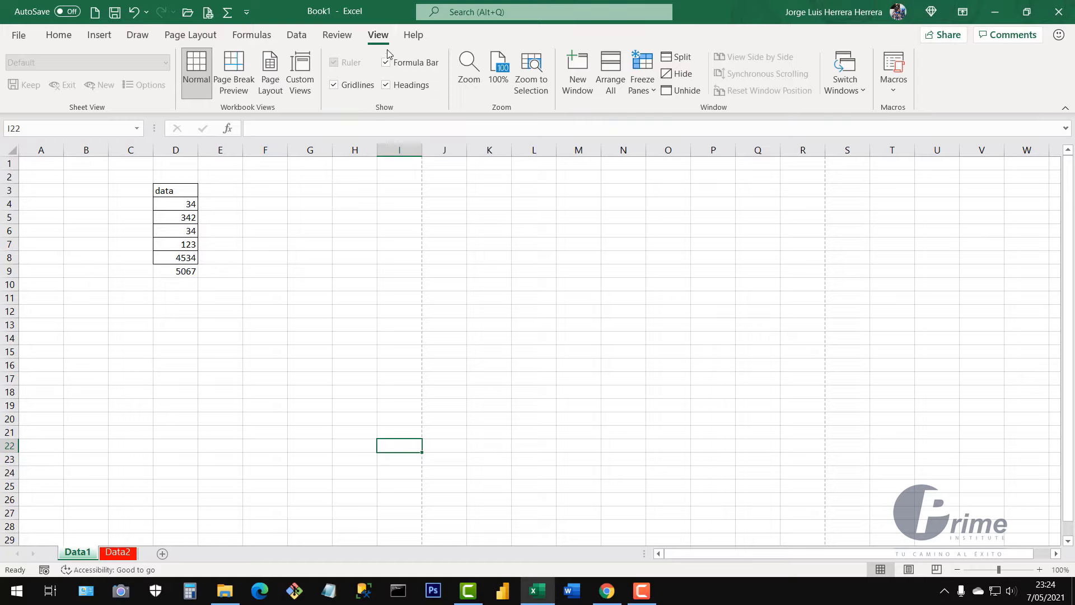
left_click(338, 38)
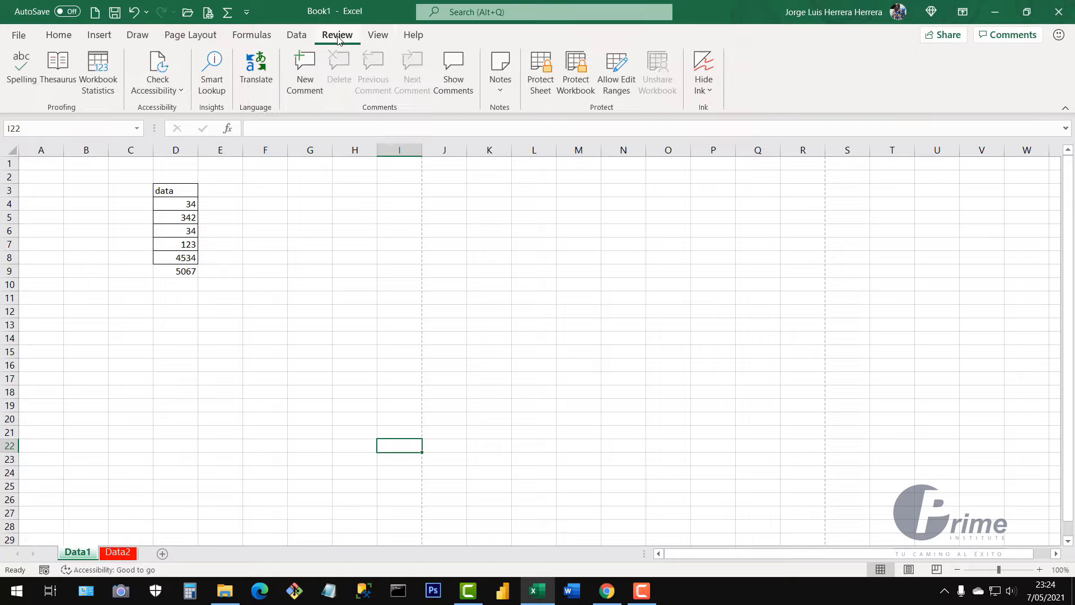
left_click(297, 37)
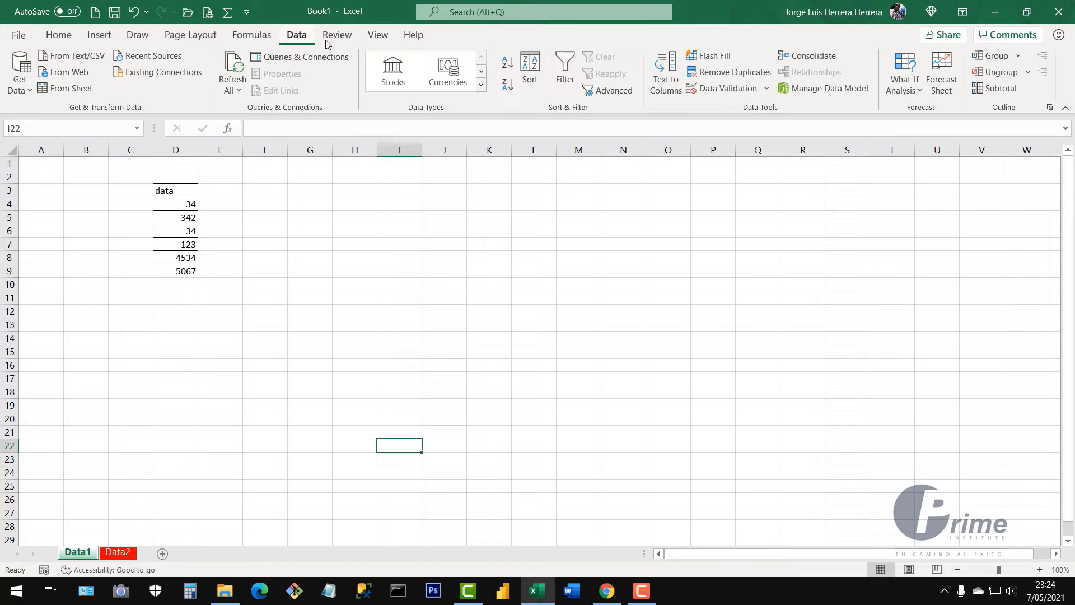
- Look through the ribbon's Help, View, Review, Data, Formulas and Home command sets, ending on an empty worksheet cell
left_click(409, 38)
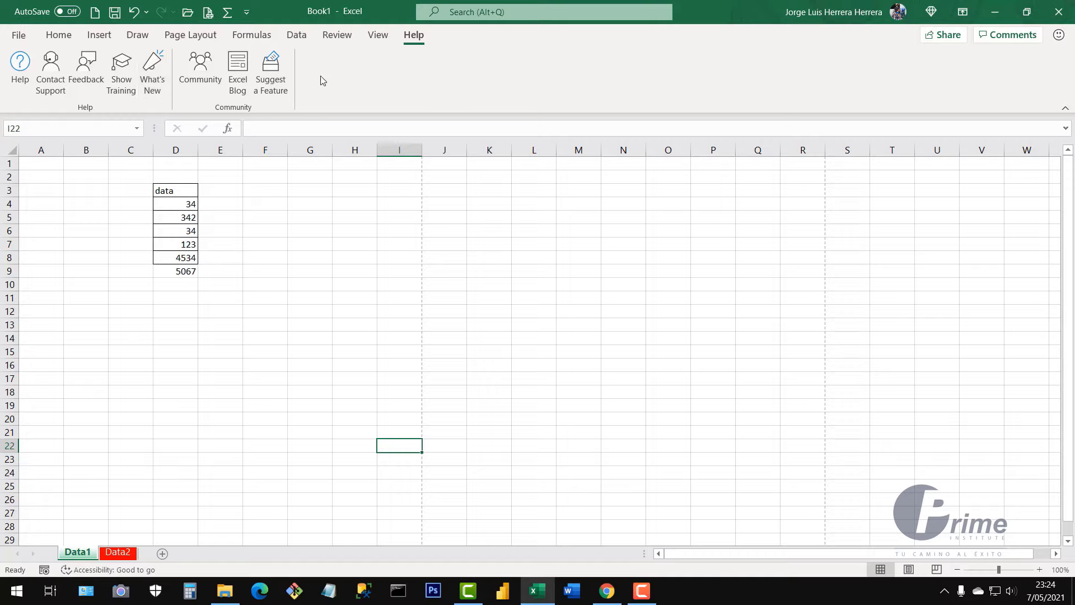
left_click(378, 37)
left_click(336, 37)
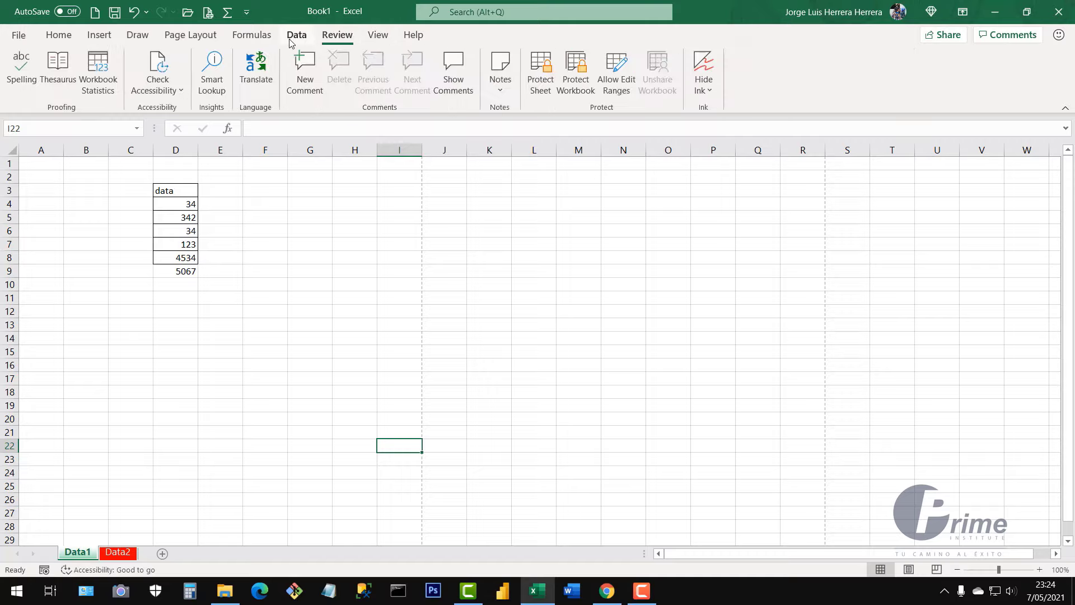
left_click(296, 37)
left_click(250, 37)
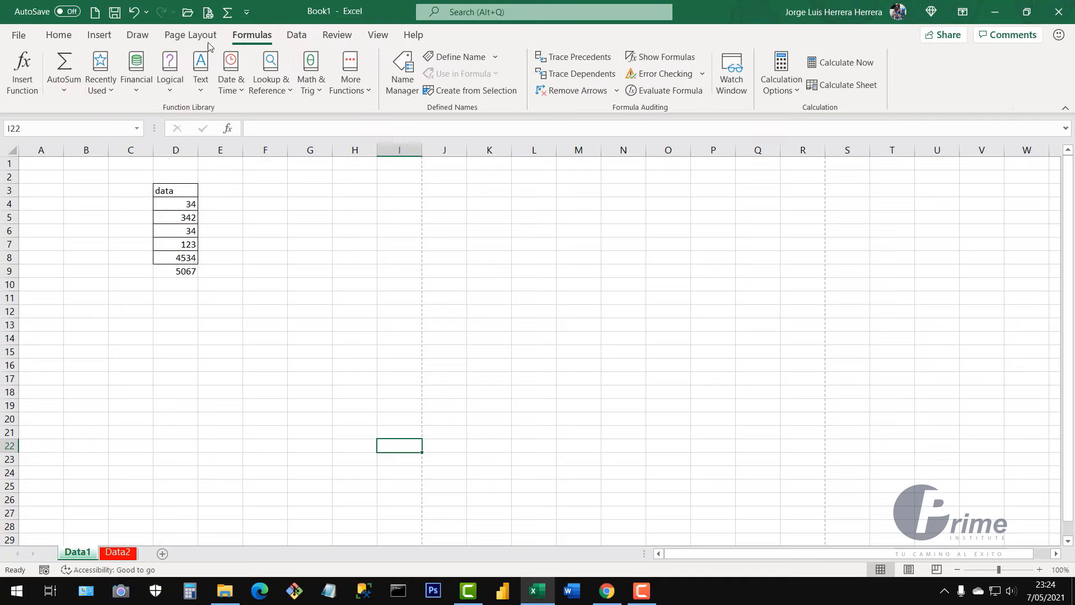
left_click(63, 37)
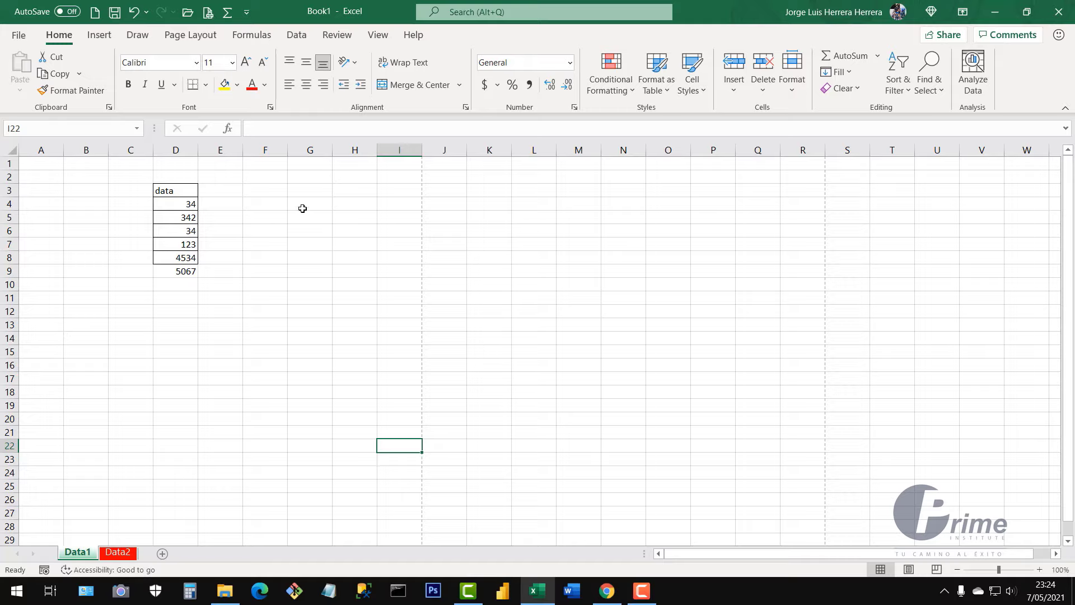
left_click_drag(271, 192, 751, 430)
left_click(549, 309)
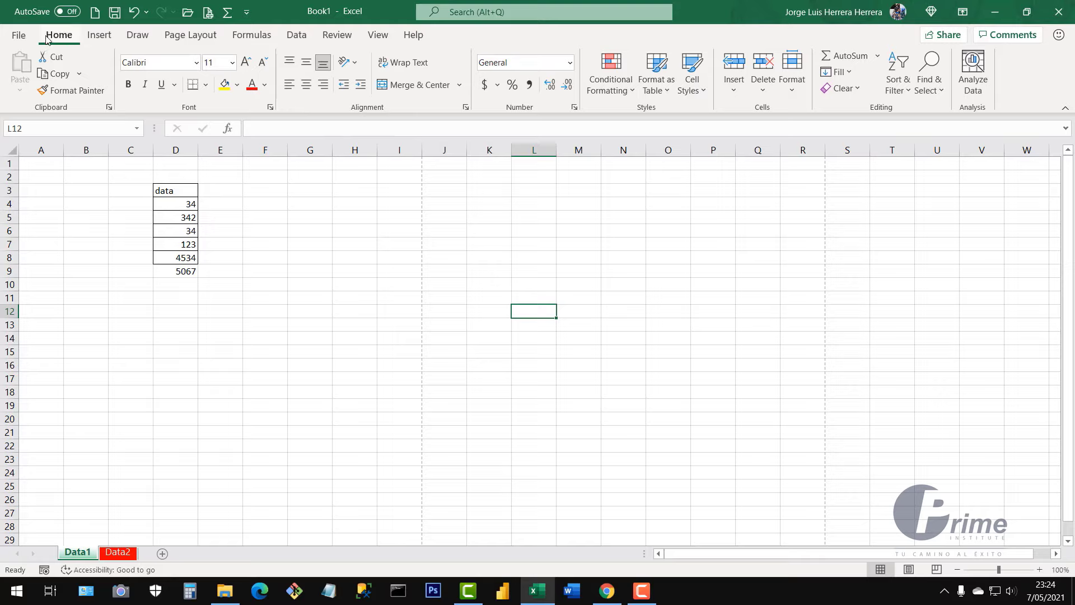
- Open the full command list for customizing the Quick Access Toolbar and close it without changes
left_click(247, 12)
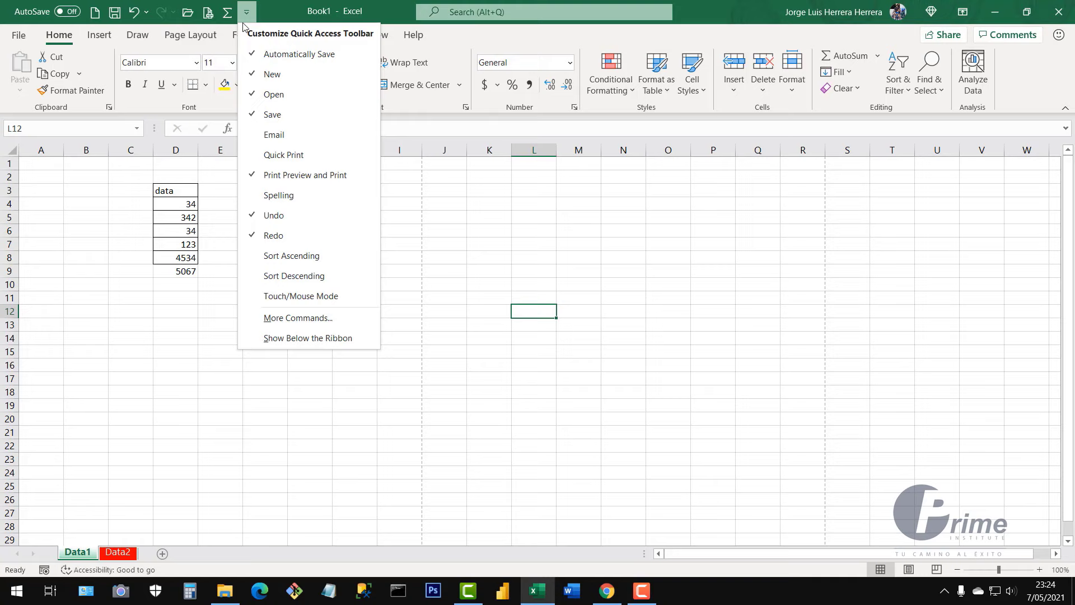
left_click(321, 319)
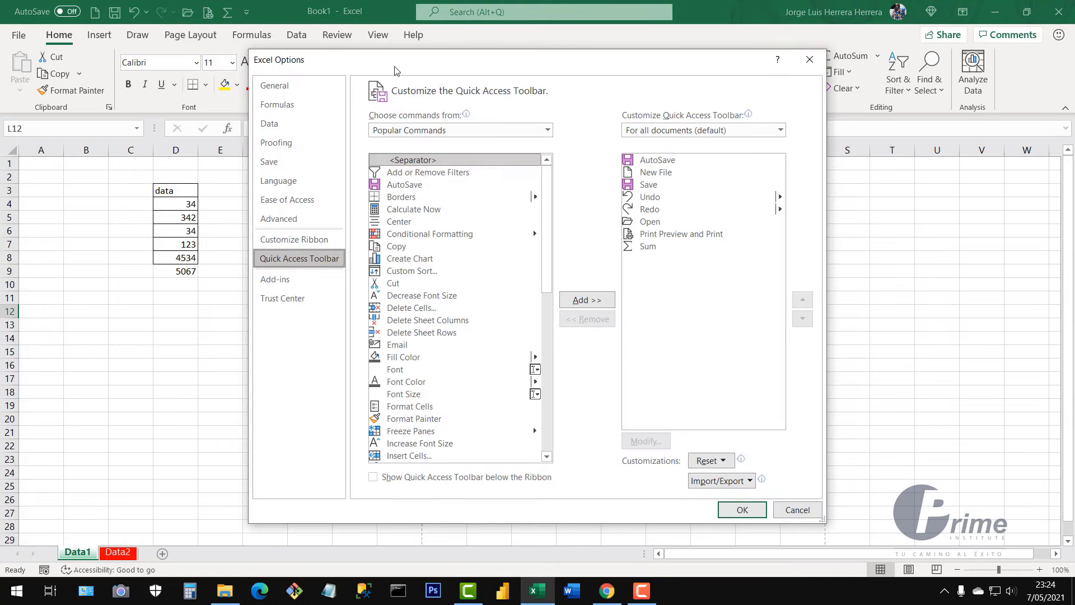
left_click(810, 61)
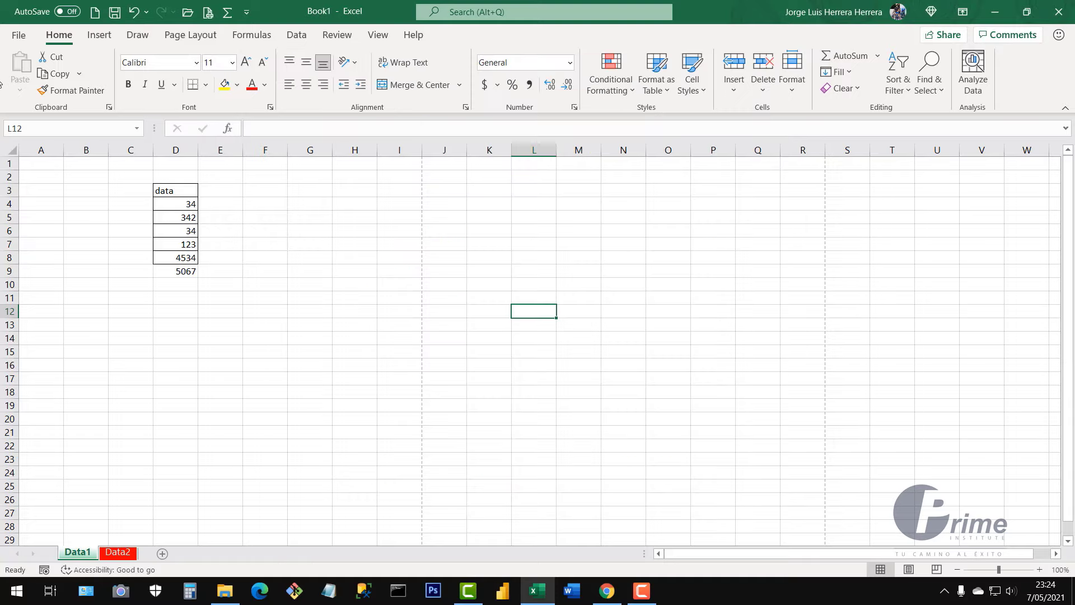
- Examine the ribbon, Quick Access Toolbar, add-ins and Trust Center settings in the Excel options, and leave without saving
left_click(16, 38)
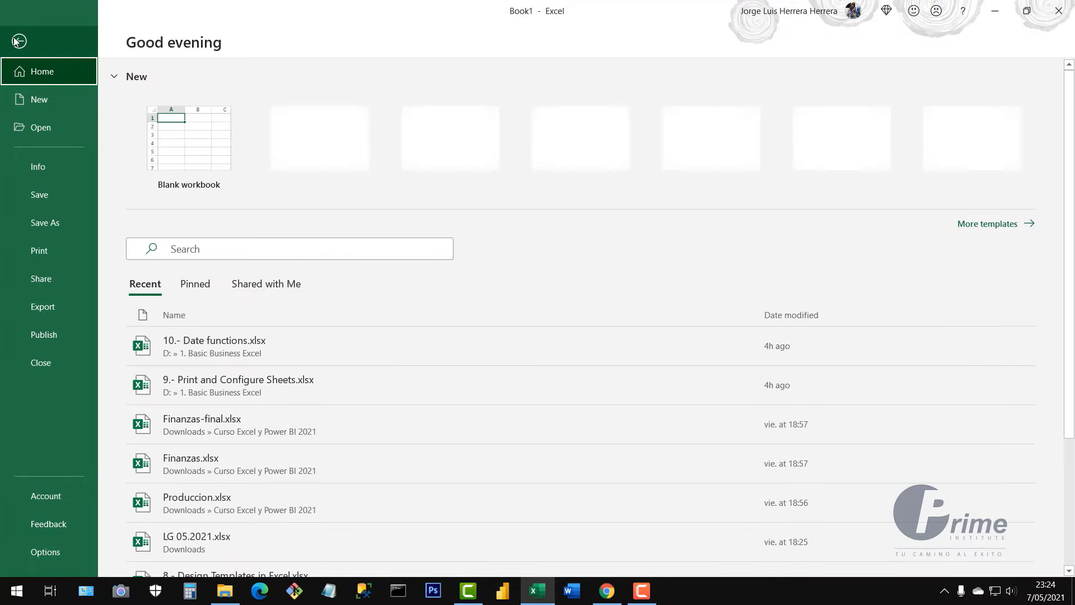
left_click(53, 554)
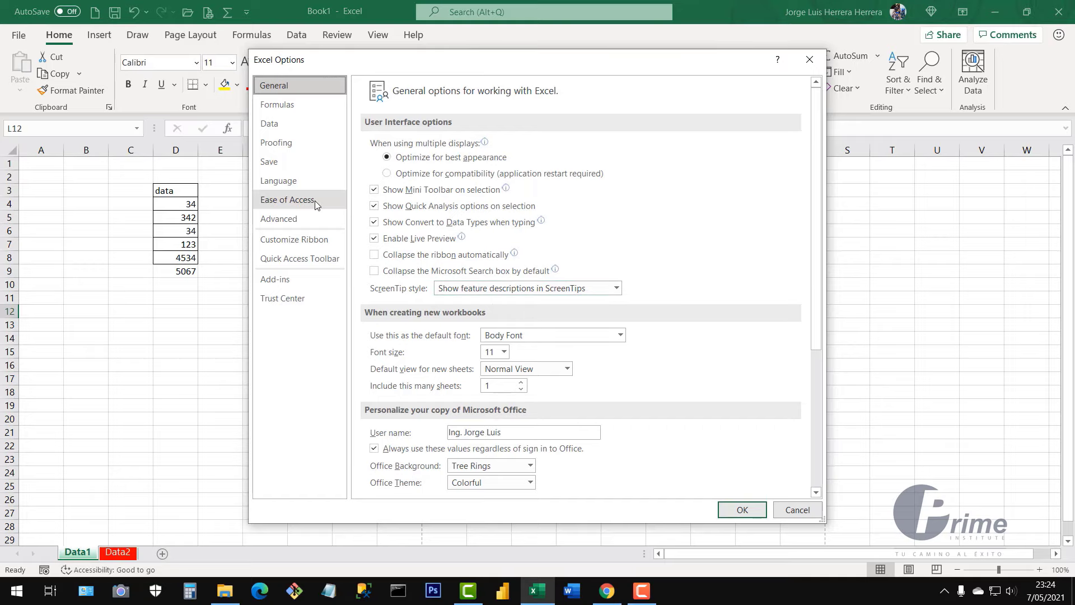
left_click(309, 241)
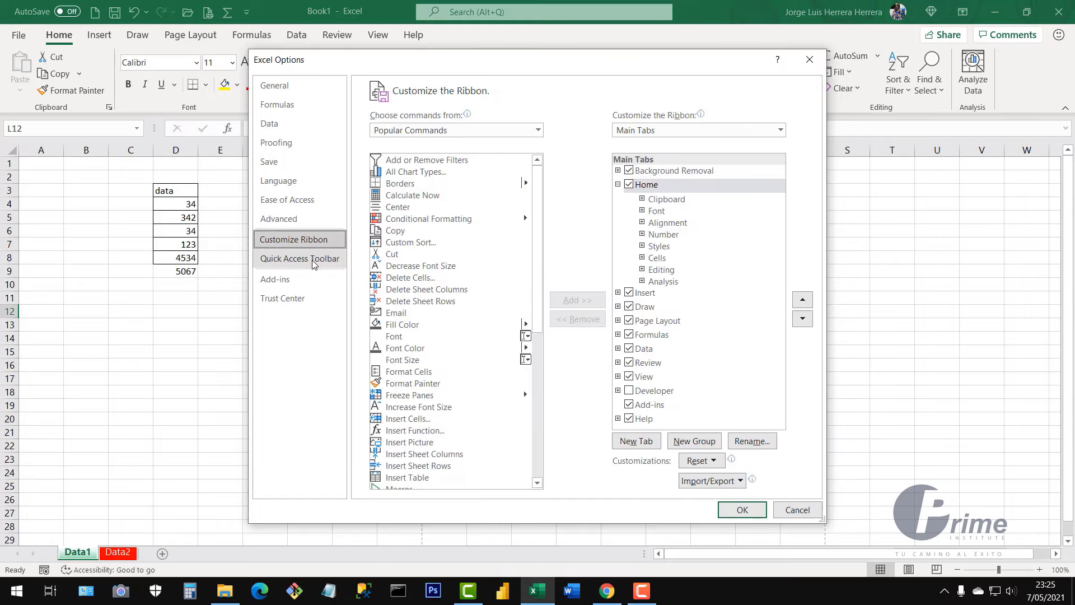
left_click(311, 258)
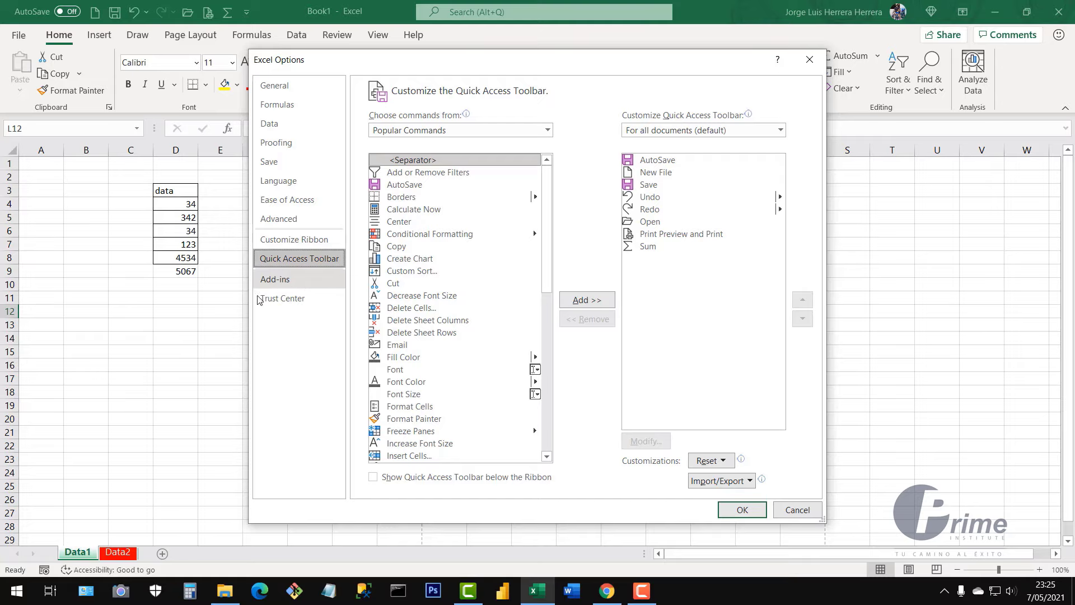
left_click(279, 281)
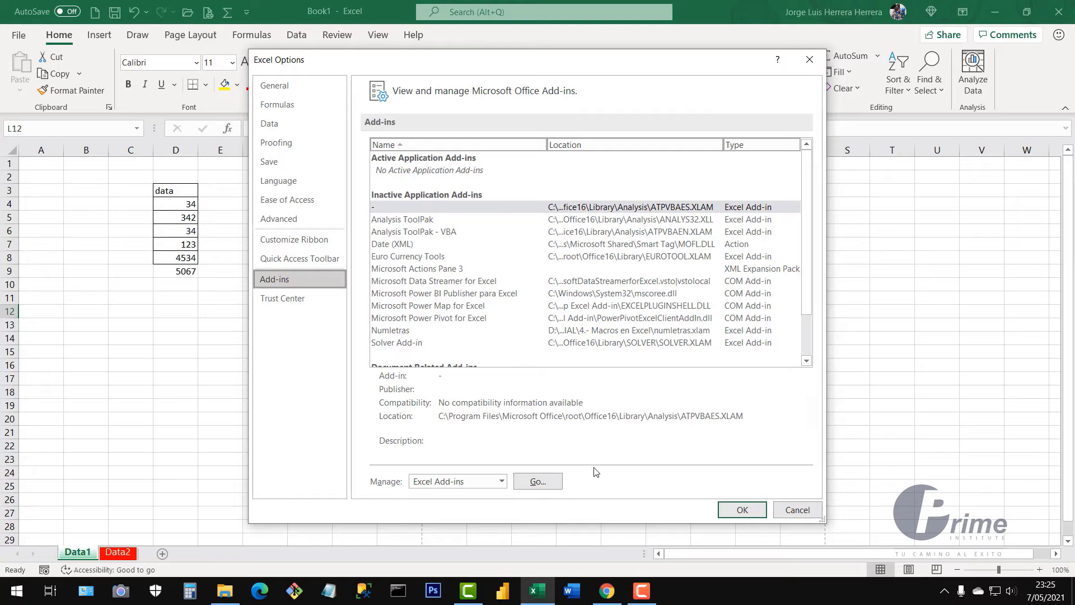
left_click(503, 485)
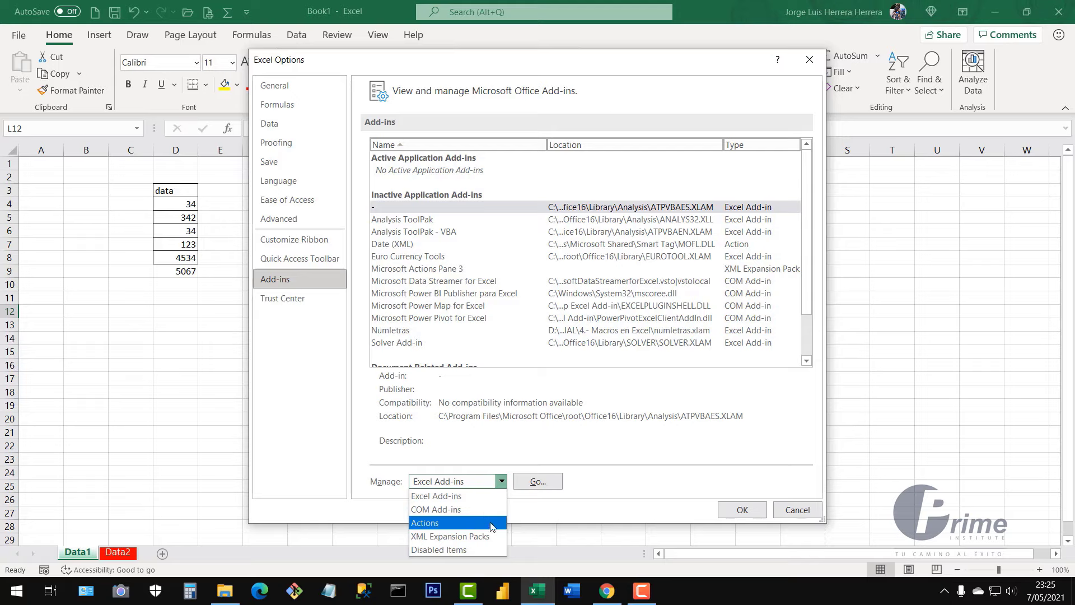
left_click(595, 482)
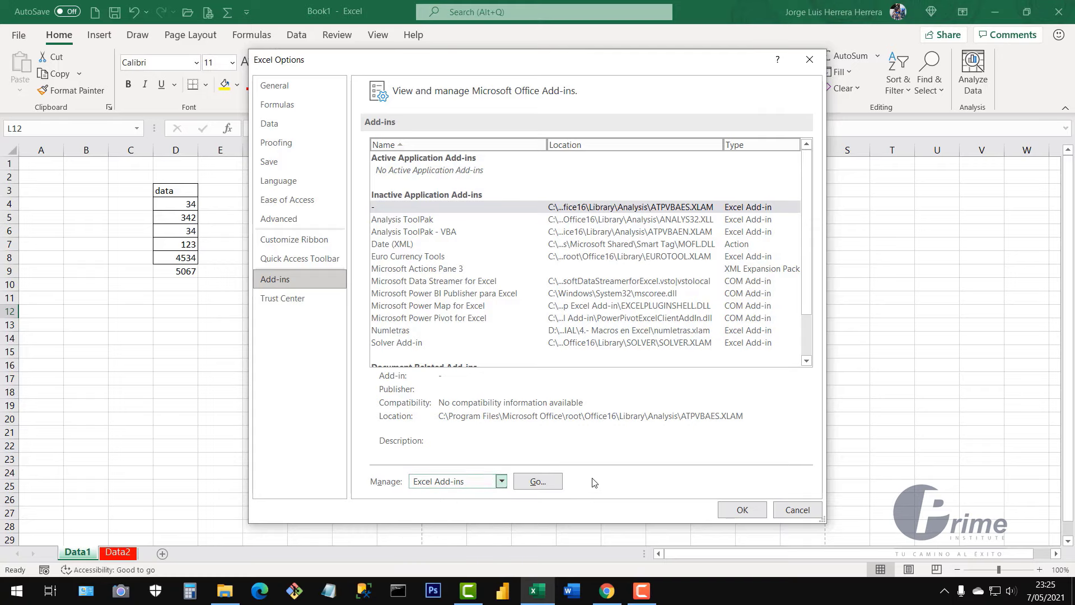
left_click_drag(572, 68, 602, 58)
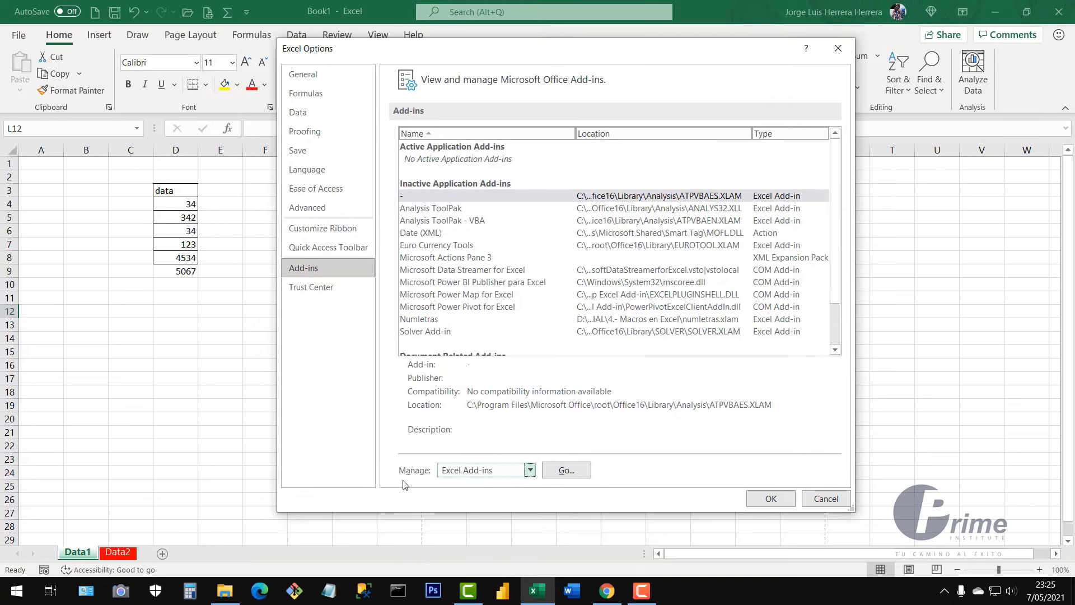
left_click(324, 289)
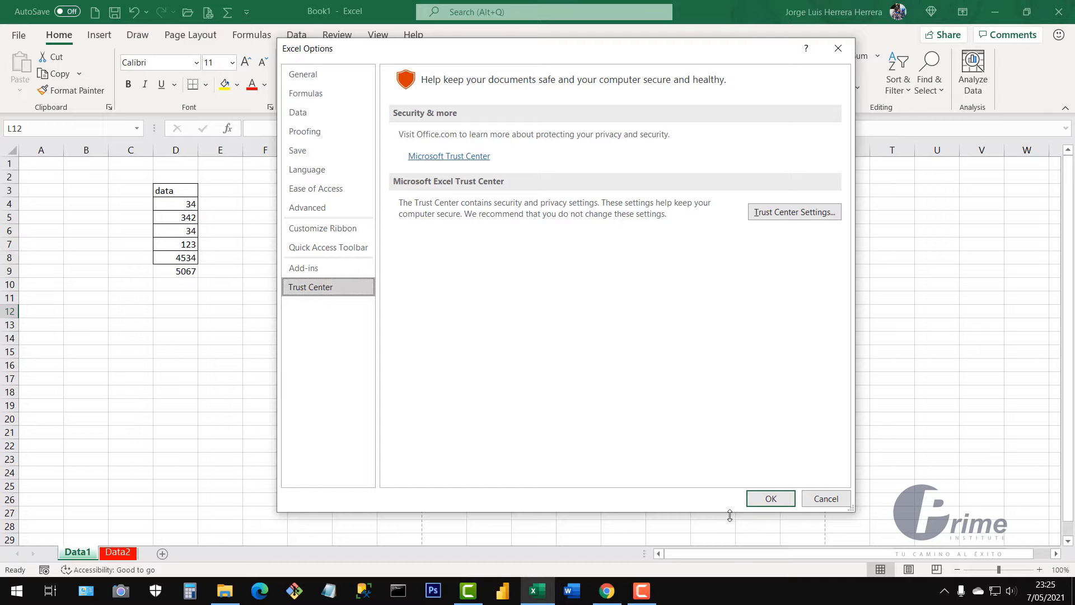
left_click(822, 505)
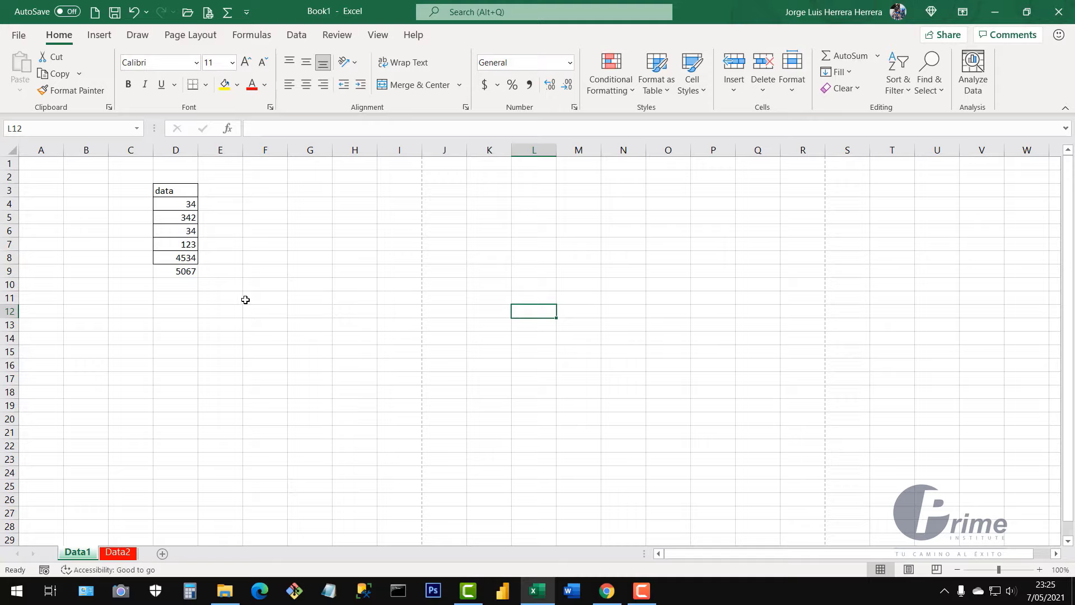
- View the Office account and product information, and return to the worksheet
left_click(19, 36)
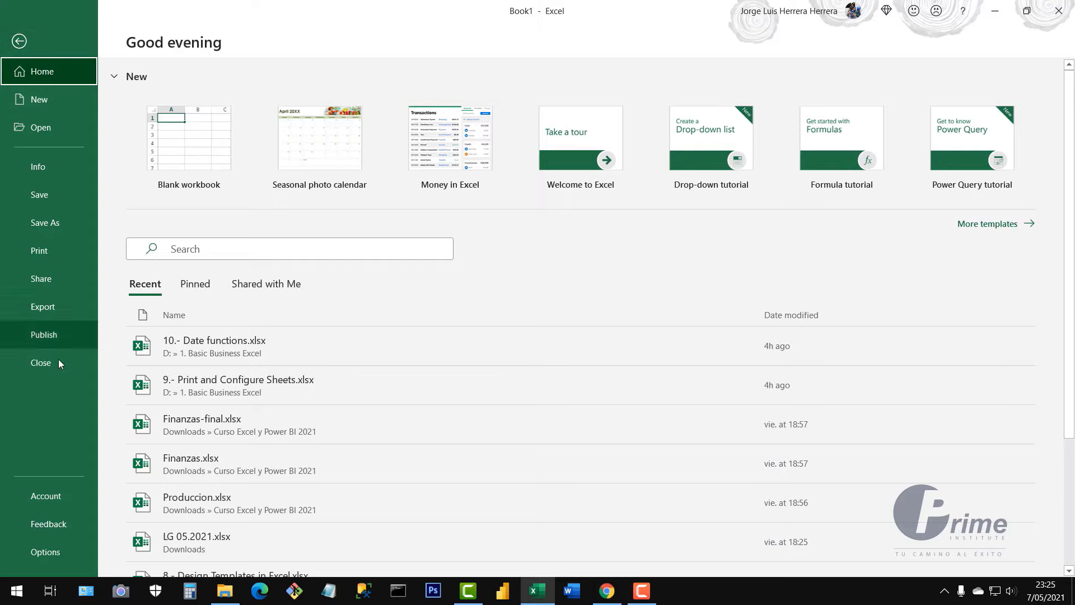
left_click(52, 499)
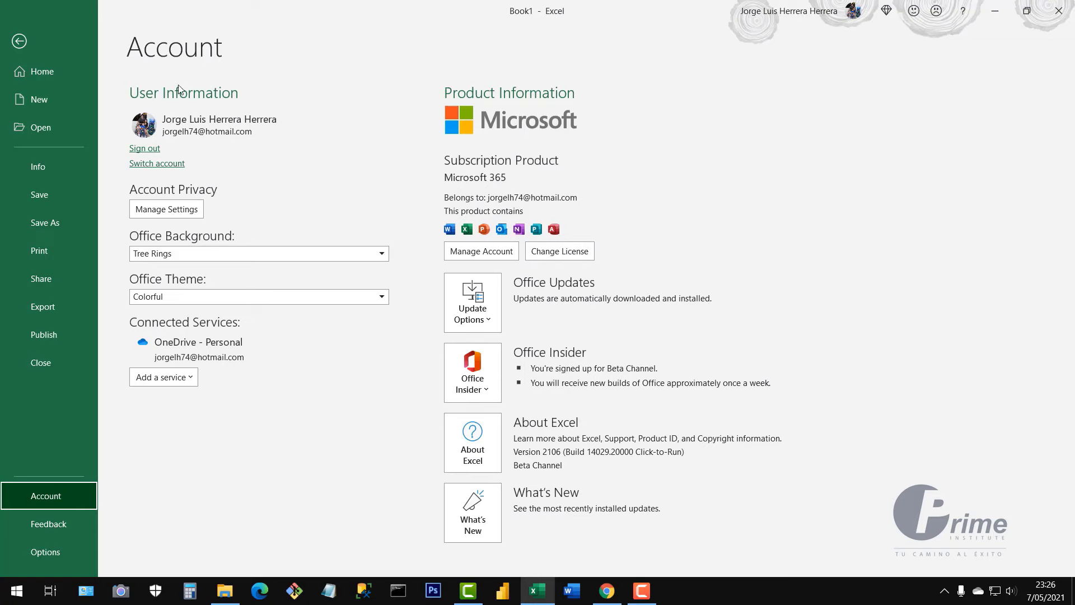
left_click(26, 43)
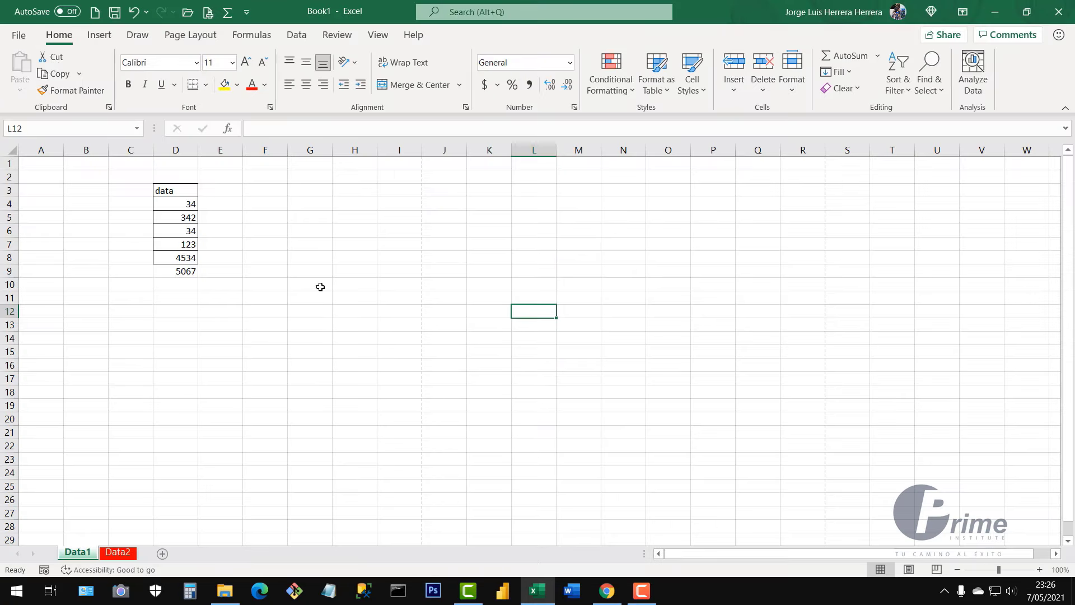
left_click(344, 298)
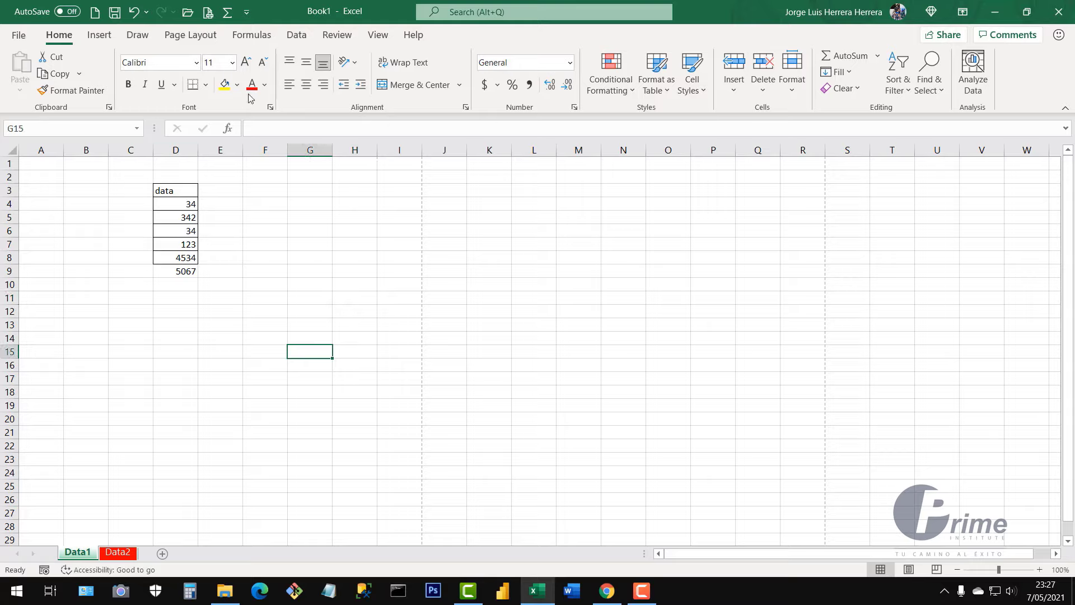
left_click(553, 298)
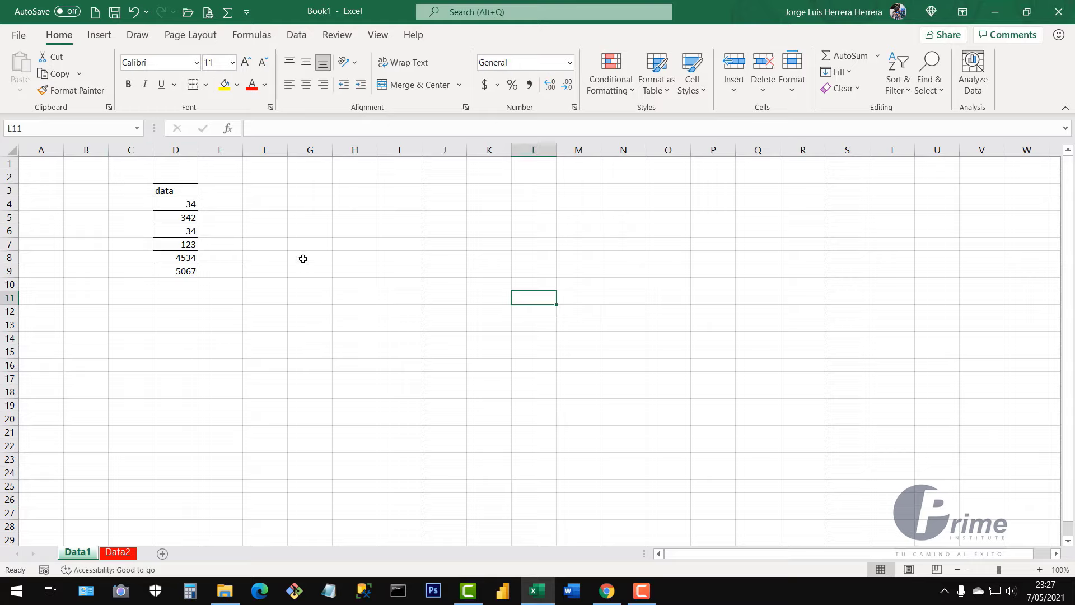
left_click(308, 287)
left_click(340, 271)
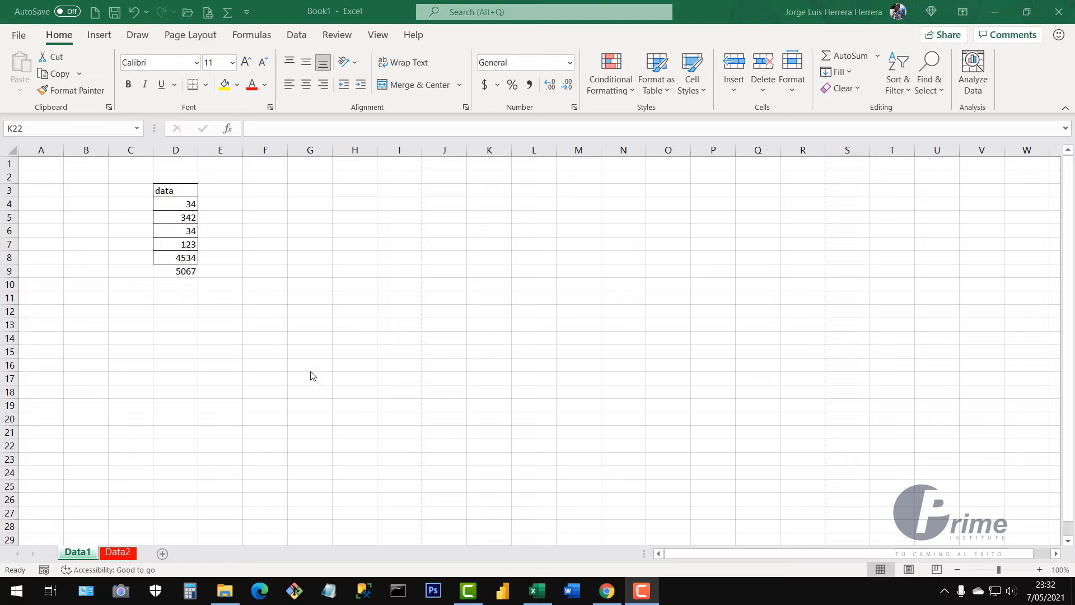
- Enter the heading "Value 1" in cell G5 of the Data2 sheet
left_click(120, 554)
left_click(121, 553)
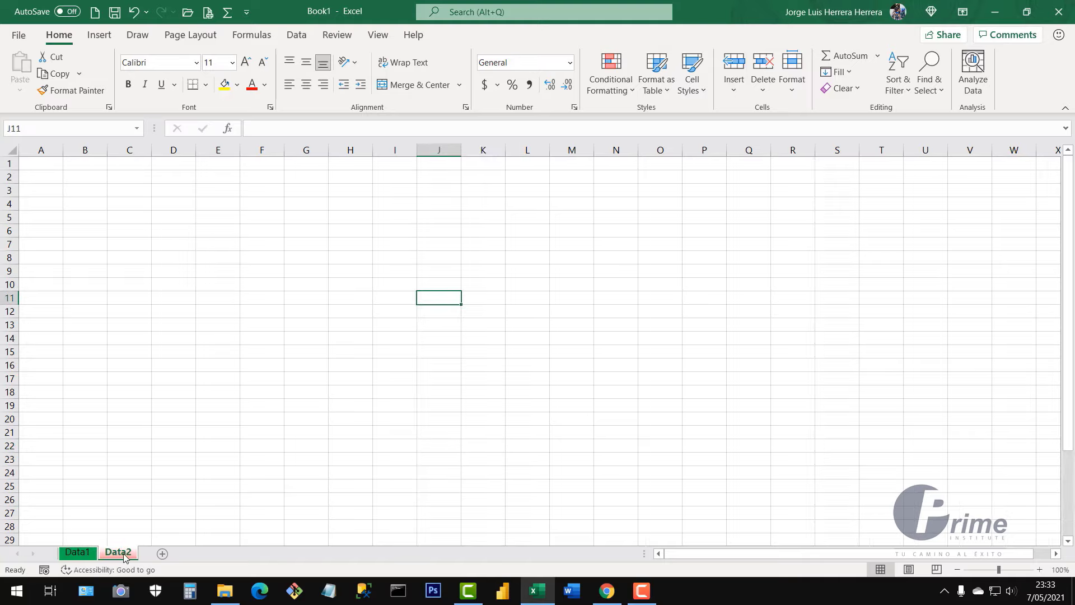
left_click(184, 216)
left_click(309, 212)
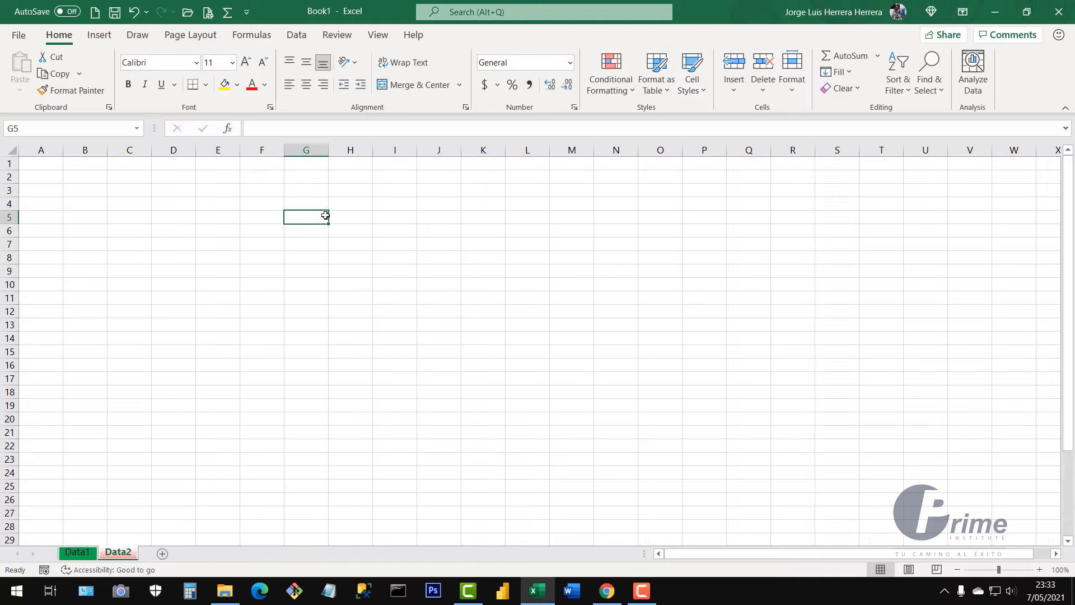
type("Va")
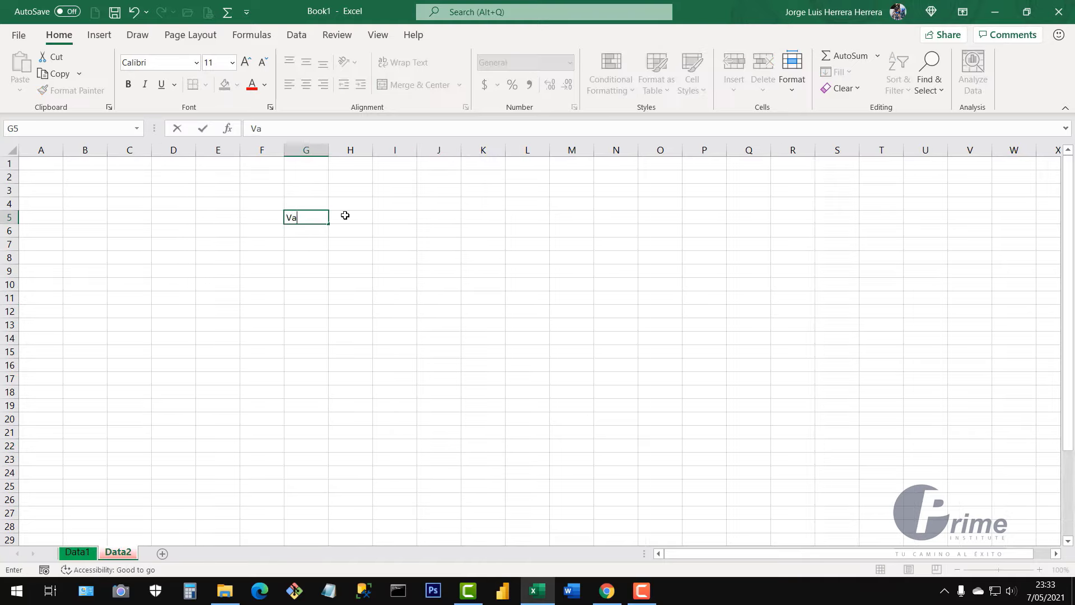
type("lue 1")
- Add the headings "Value 2" in cell H5 and "Total" in cell I5
left_click(345, 215)
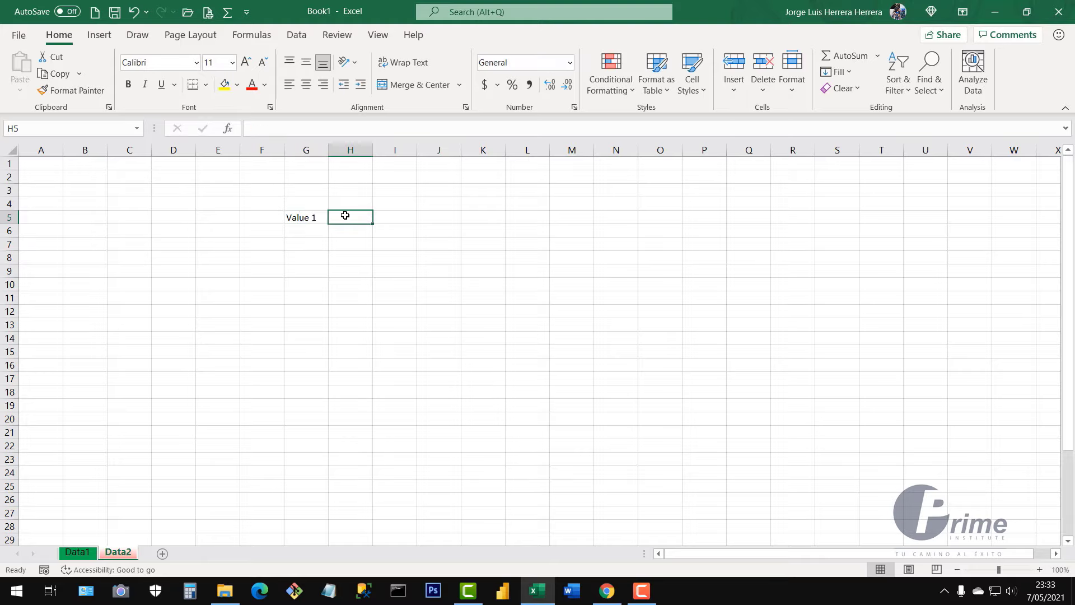
type("CV")
key("BackSpace")
key("BackSpace")
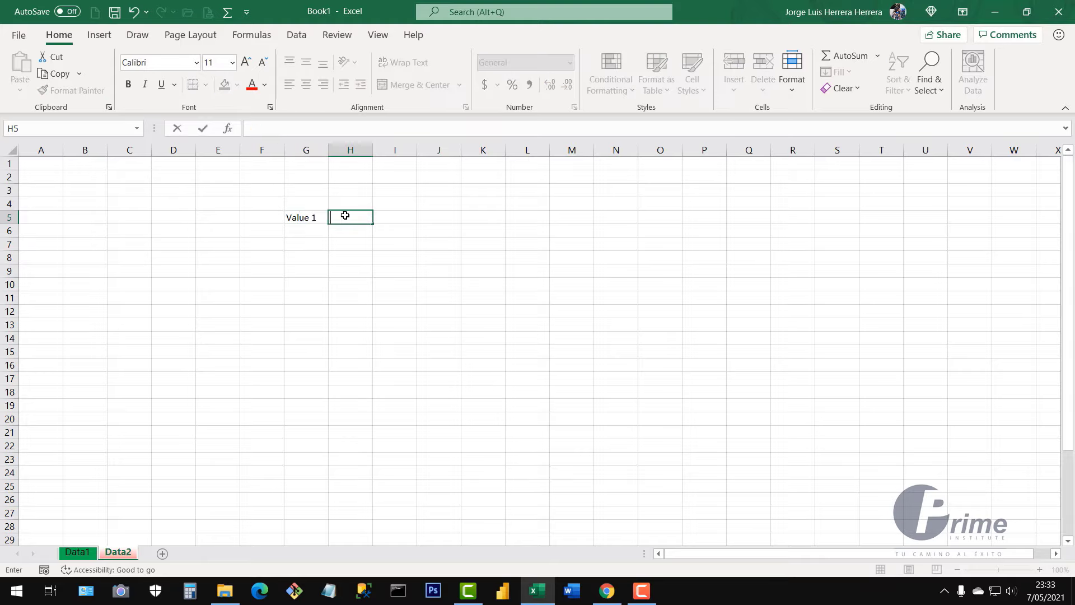
type("Value 1")
key("BackSpace")
type("2")
key("Tab")
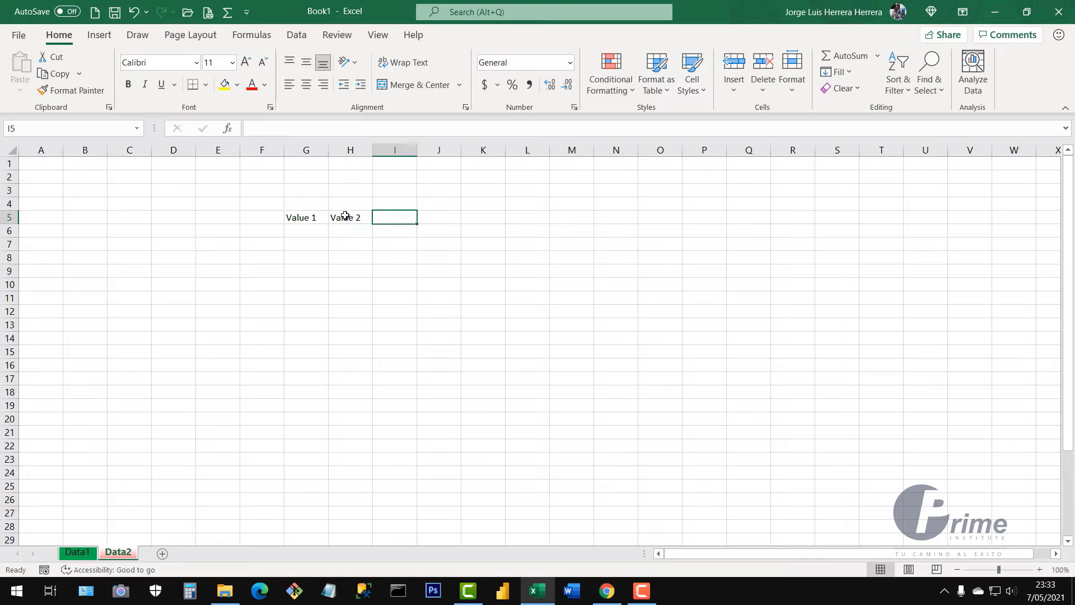
type("Total")
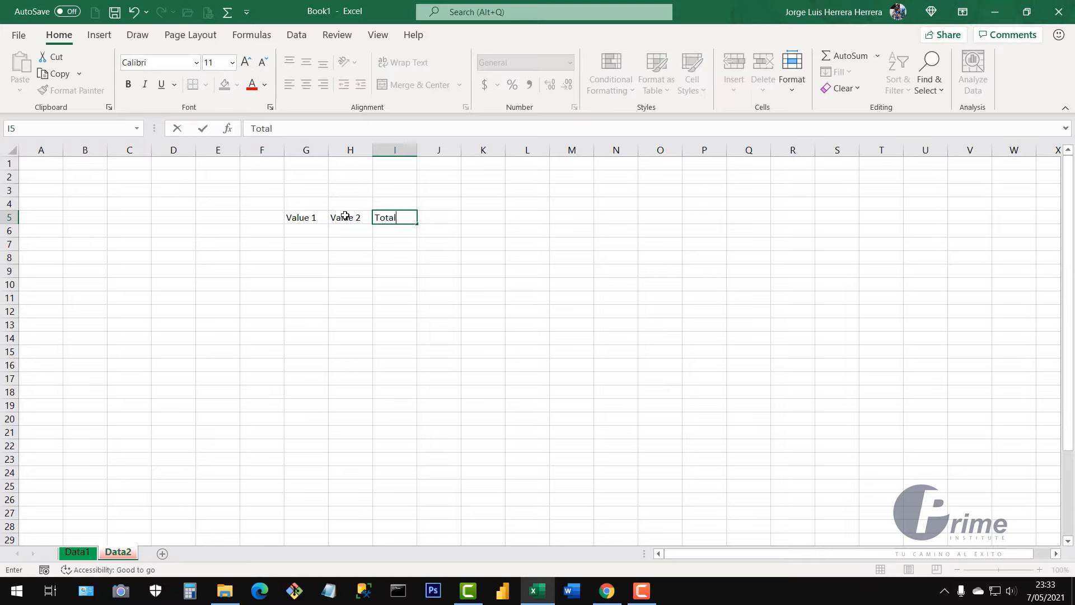
key("Return")
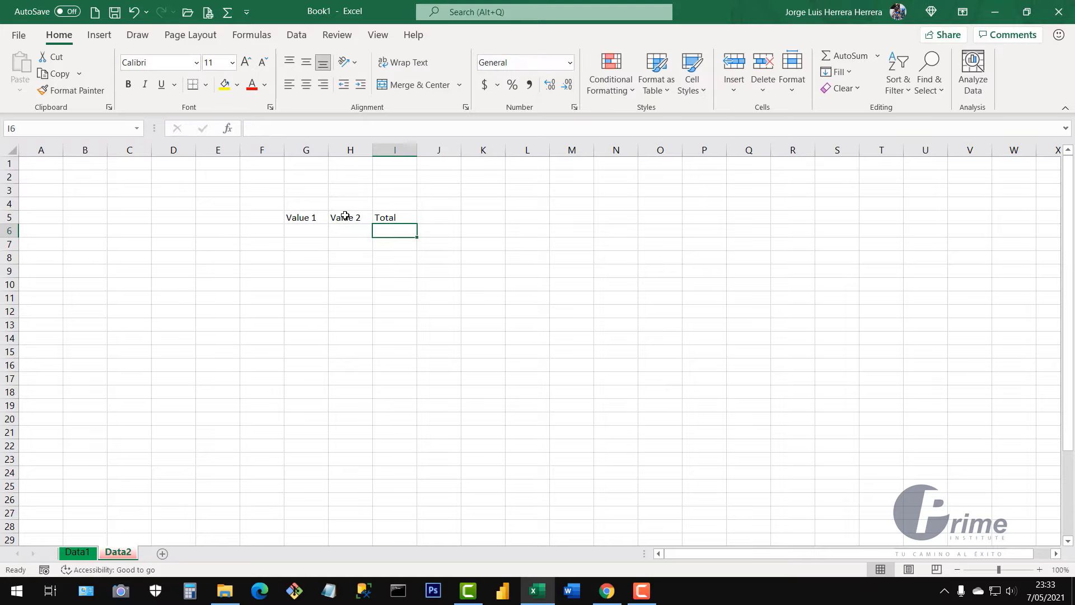
- Enter the numbers 2, 5, 48, 52, 26 and 58 under Value 1 in cells G6 to G11
left_click_drag(313, 233, 314, 317)
left_click(306, 231)
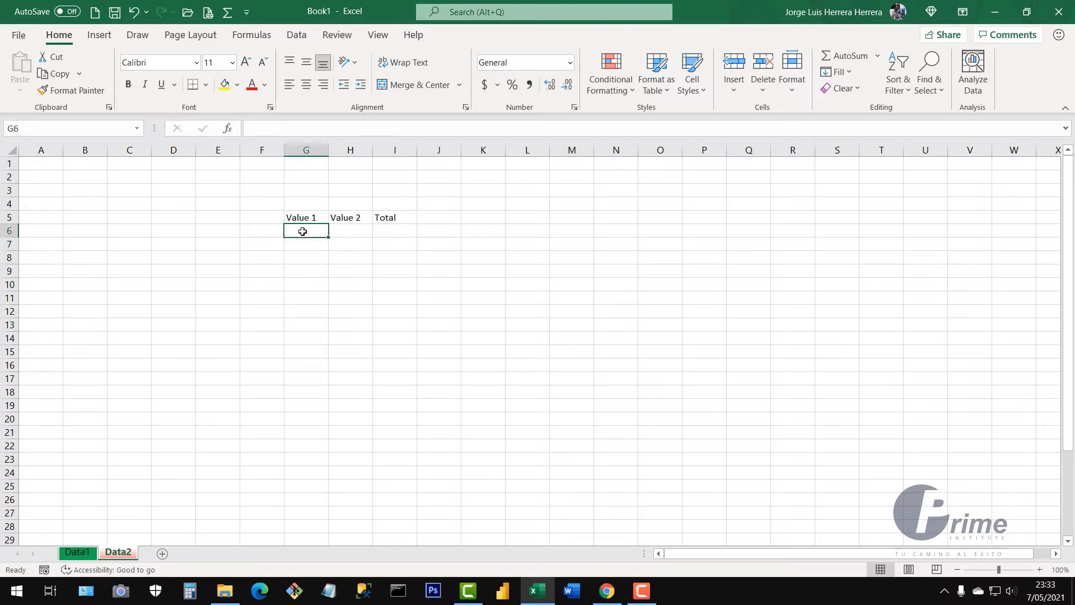
double_click(306, 231)
key("Return")
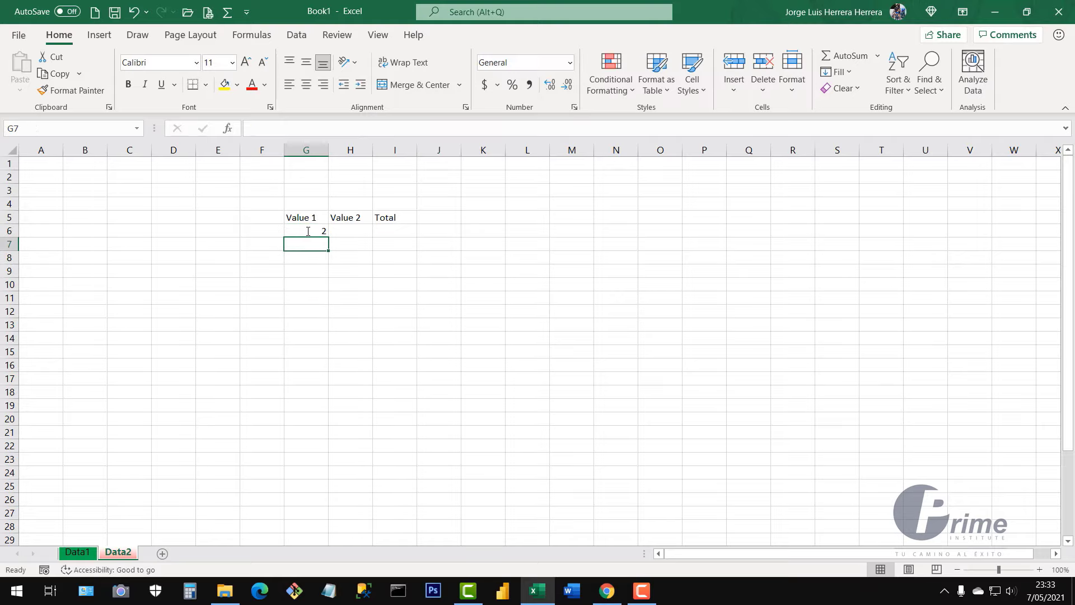
type("5")
key("Return")
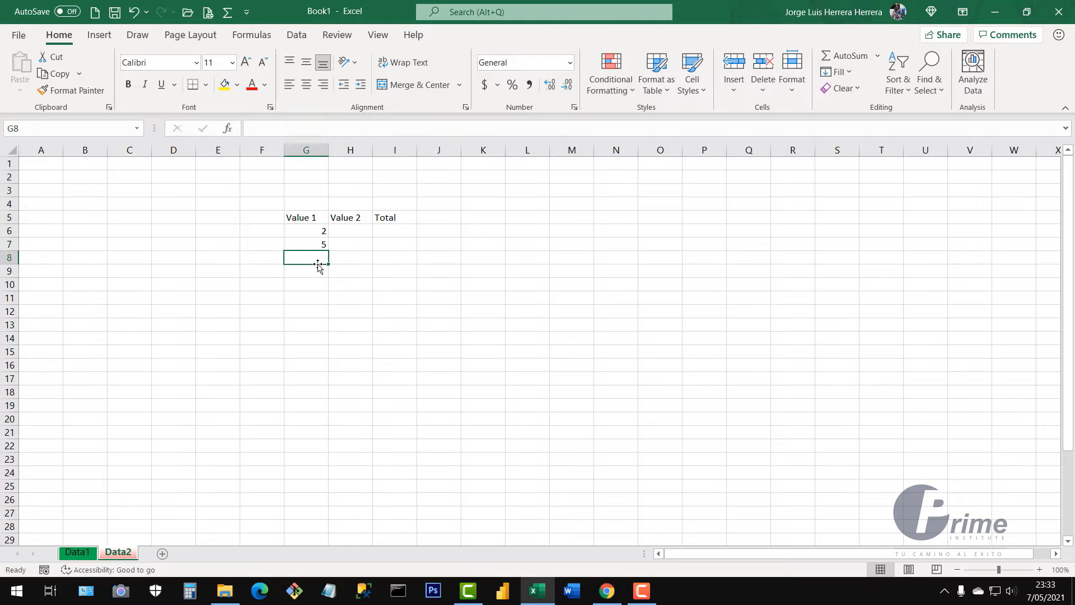
type("48")
key("Return")
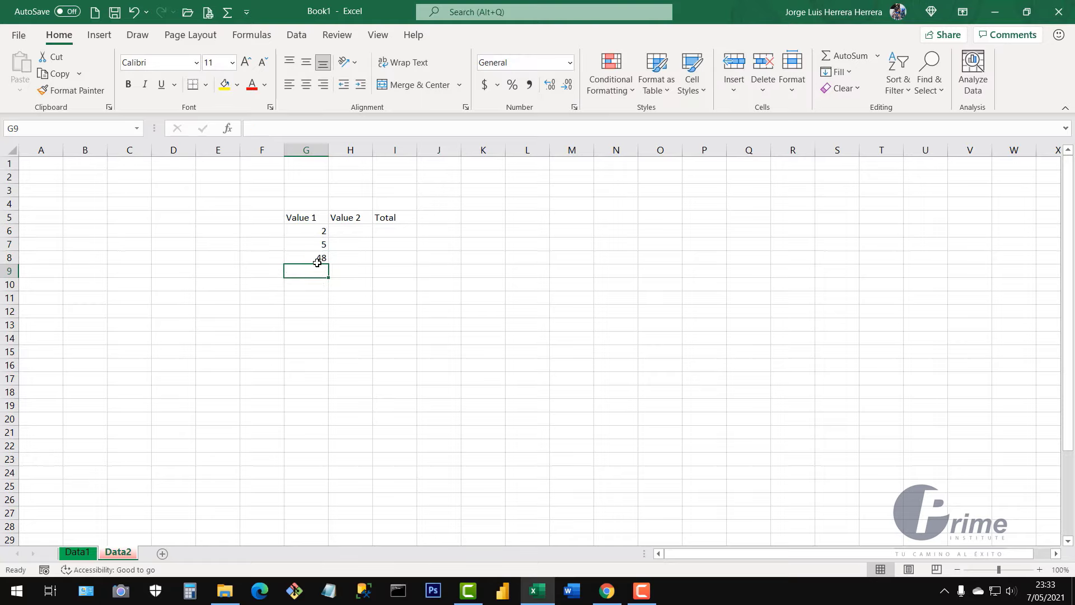
type("52")
key("Return")
type("26")
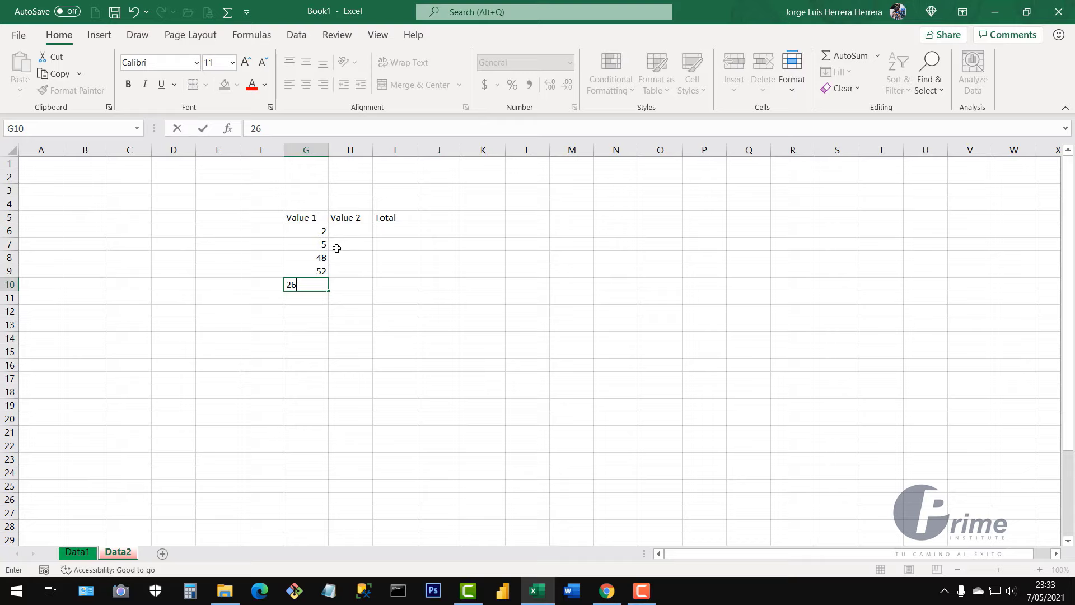
key("Return")
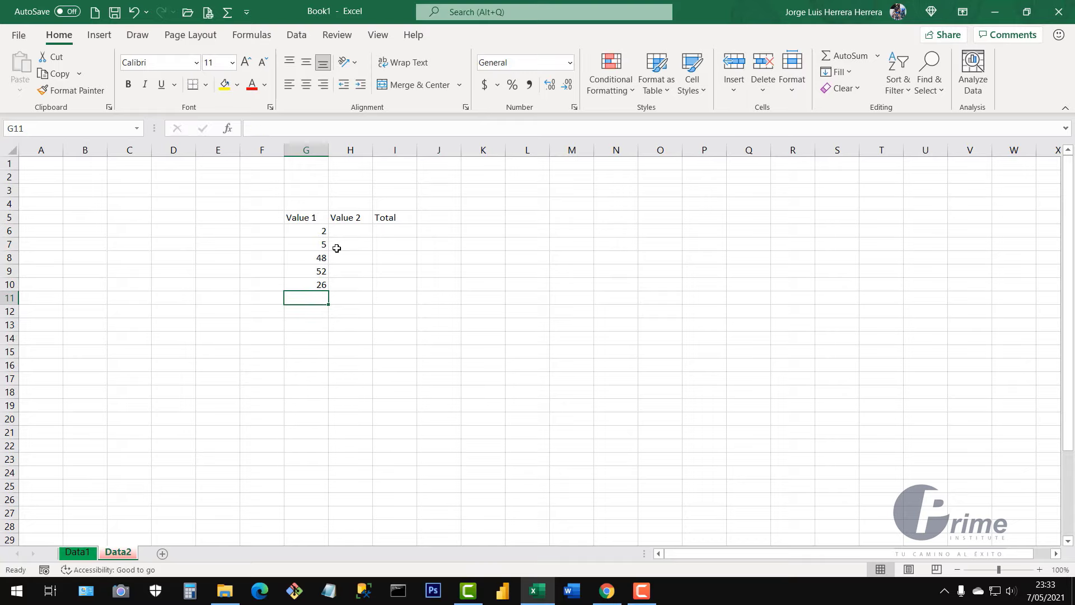
type("58")
key("Return")
- Enter the numbers 2, 14, 78, 58, 369 and 25 under Value 2 in cells H6 to H11
left_click(351, 231)
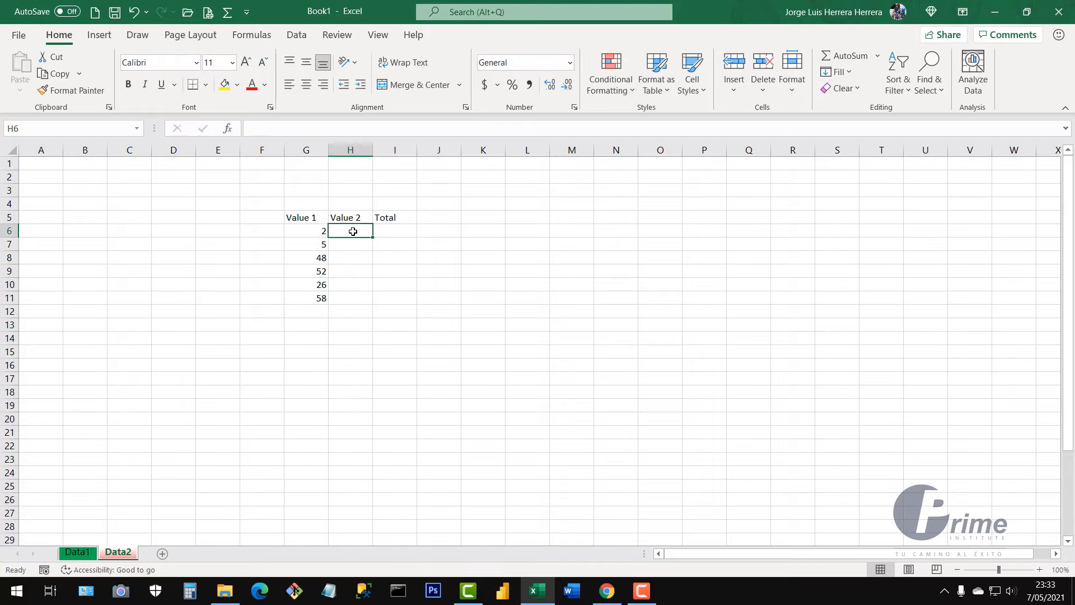
type("2")
key("Return")
type("14")
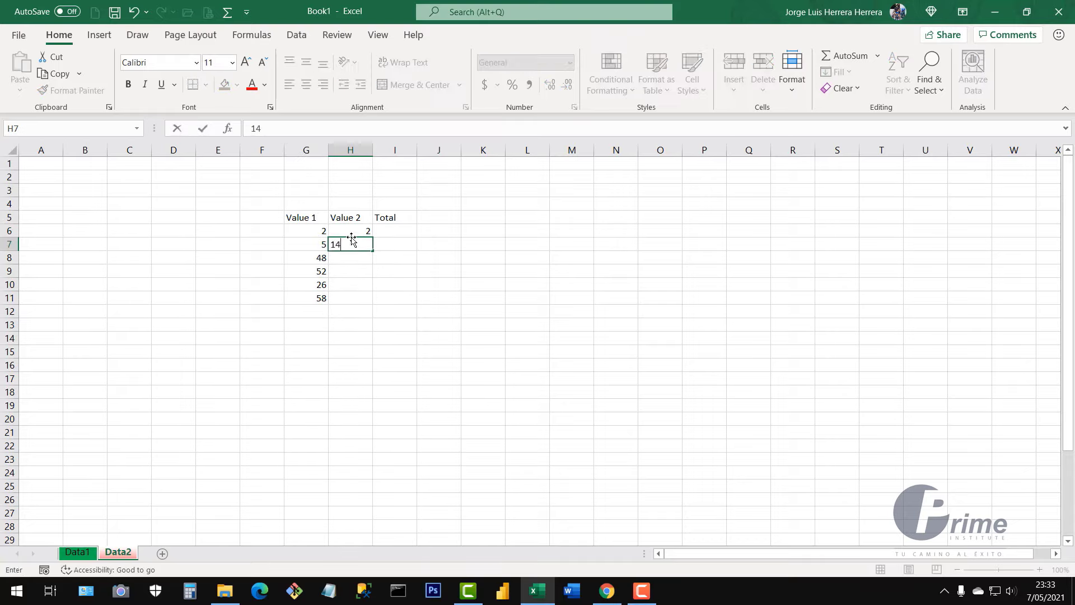
key("Return")
type("78")
key("Return")
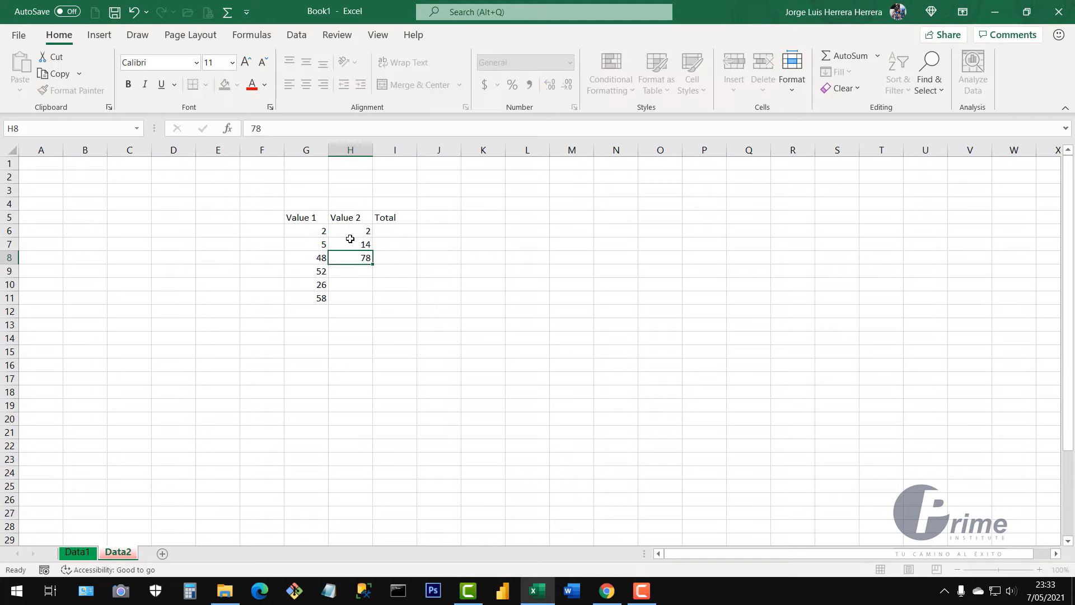
type("58")
key("Return")
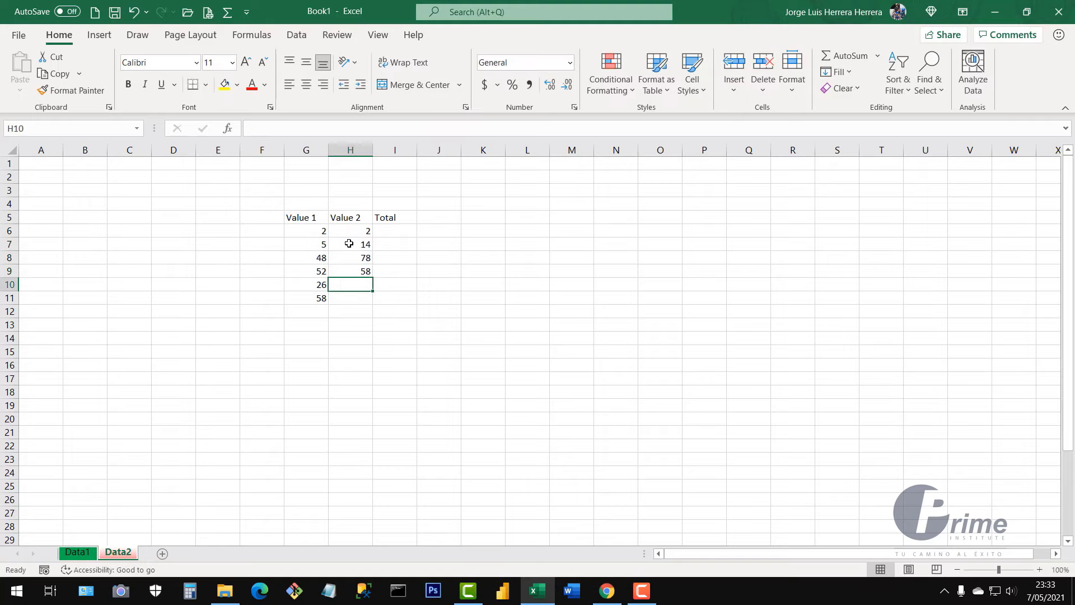
type("369")
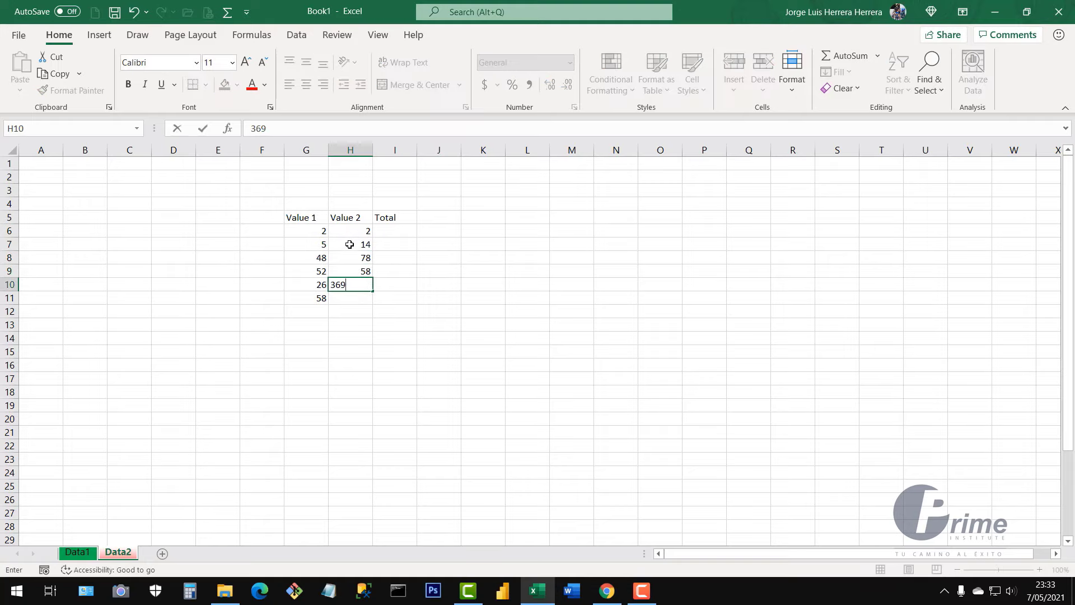
key("Return")
type("25")
key("Return")
left_click(349, 244)
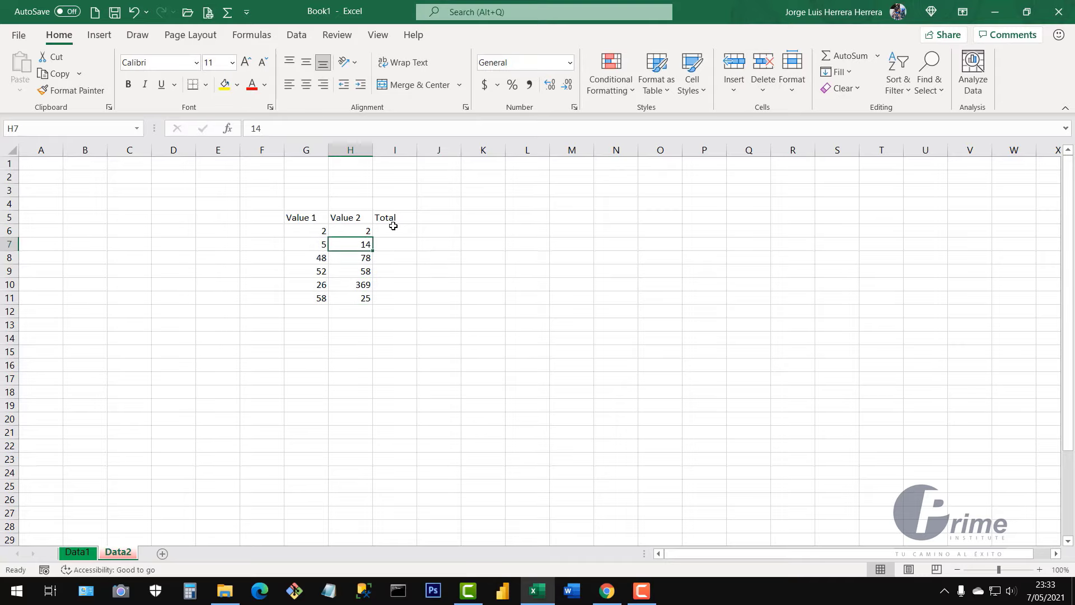
- Change the heading in cell I5 to "Total 1"
left_click(392, 229)
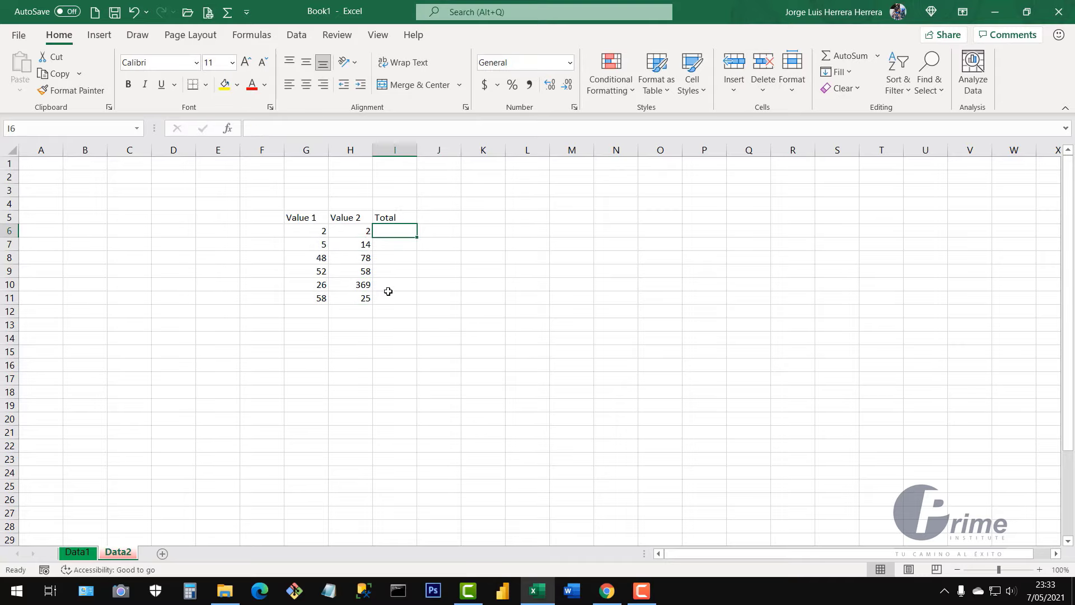
left_click(1041, 569)
left_click(1041, 569)
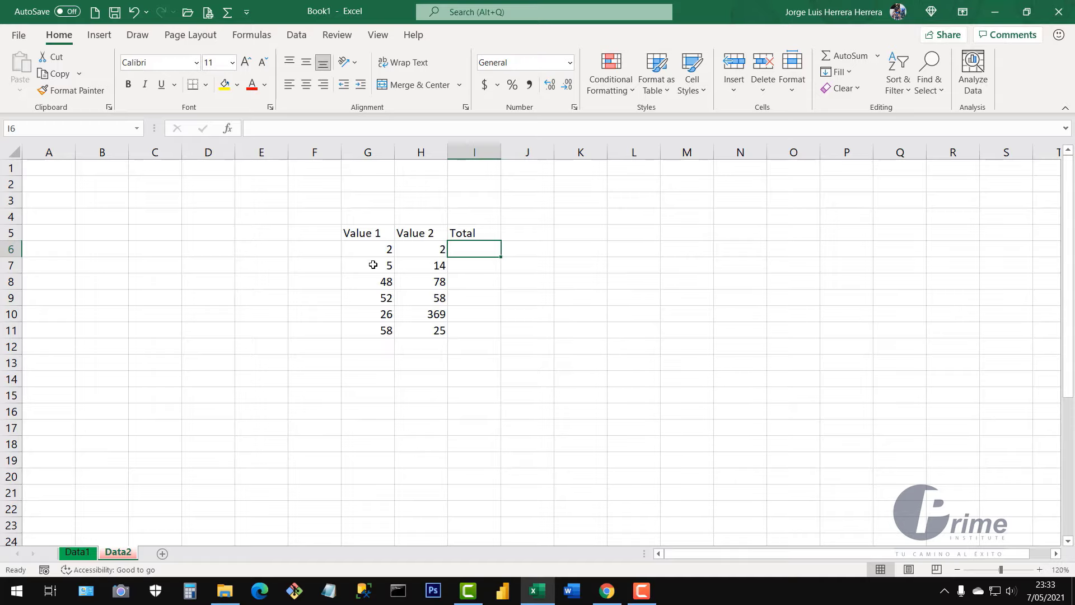
left_click(487, 235)
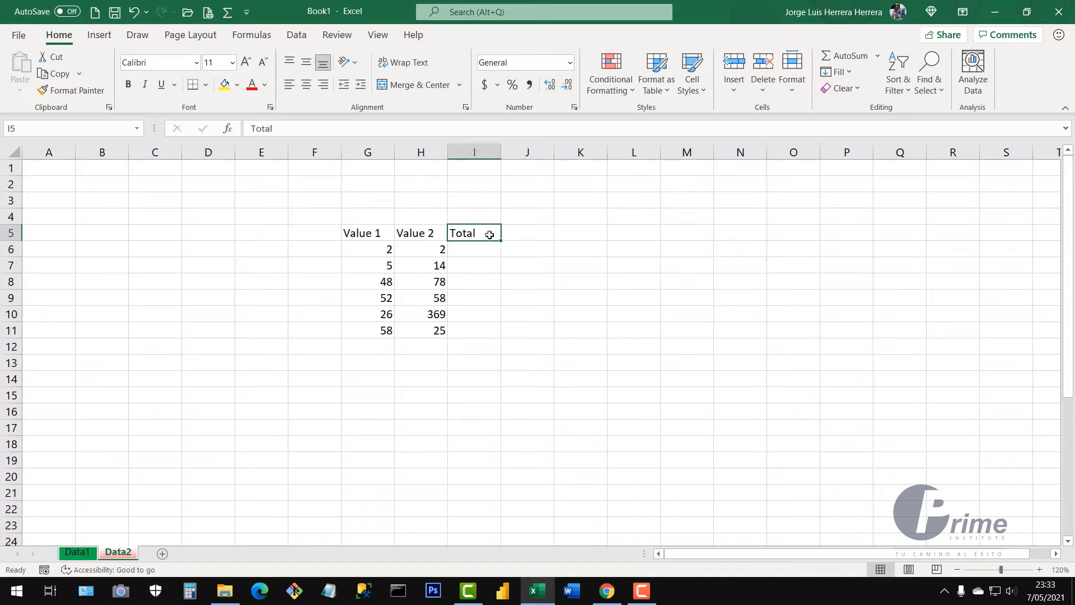
double_click(487, 233)
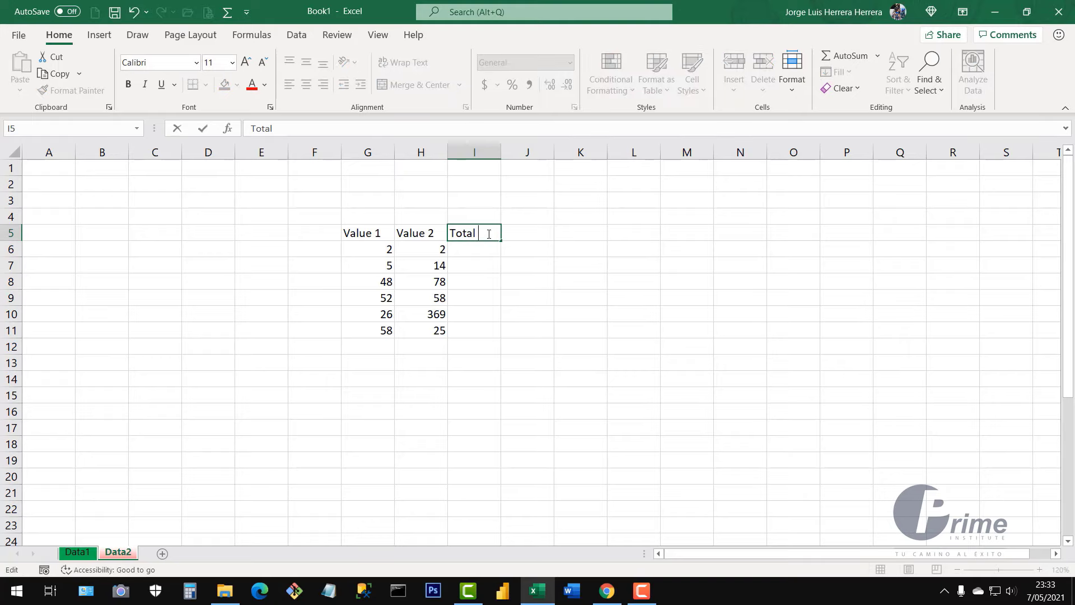
type("1")
left_click(509, 286)
left_click(495, 237)
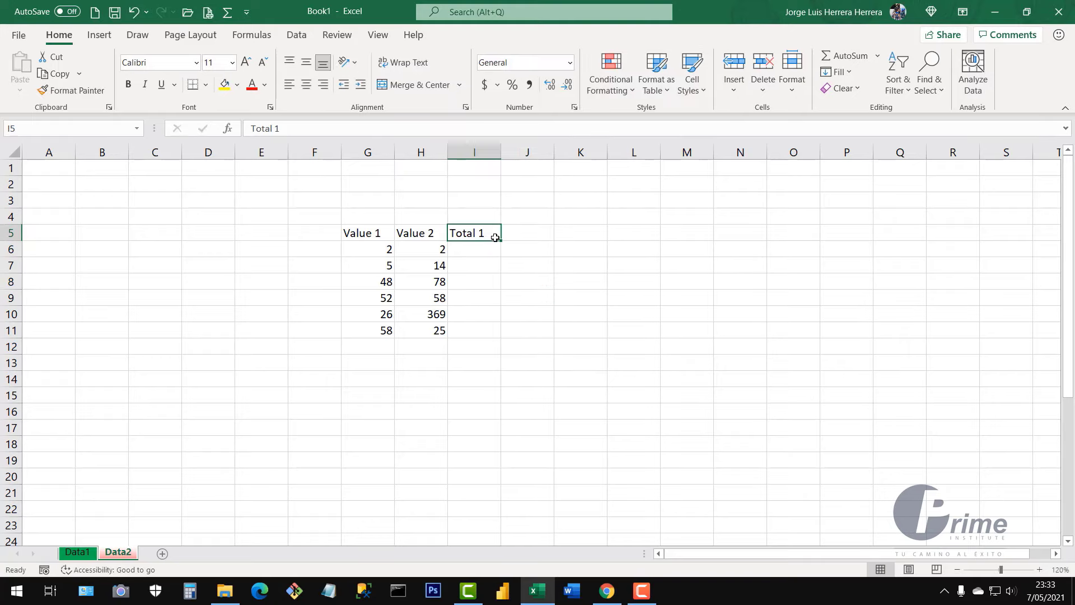
- Try extending the "Total 1" heading as a series across to cell L5, and undo the fill
left_click_drag(500, 239, 663, 237)
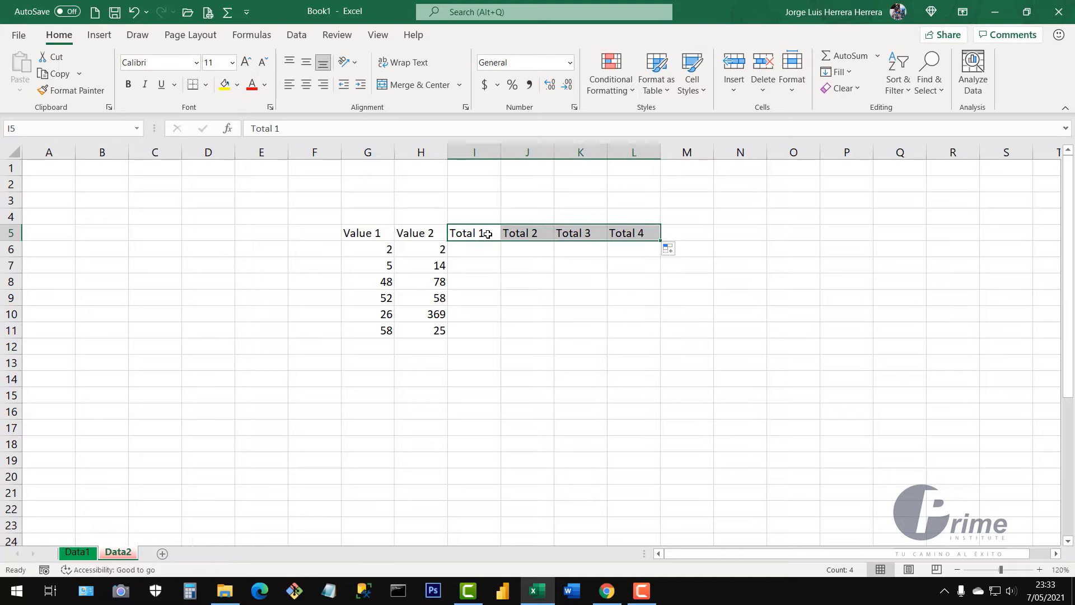
left_click(531, 261)
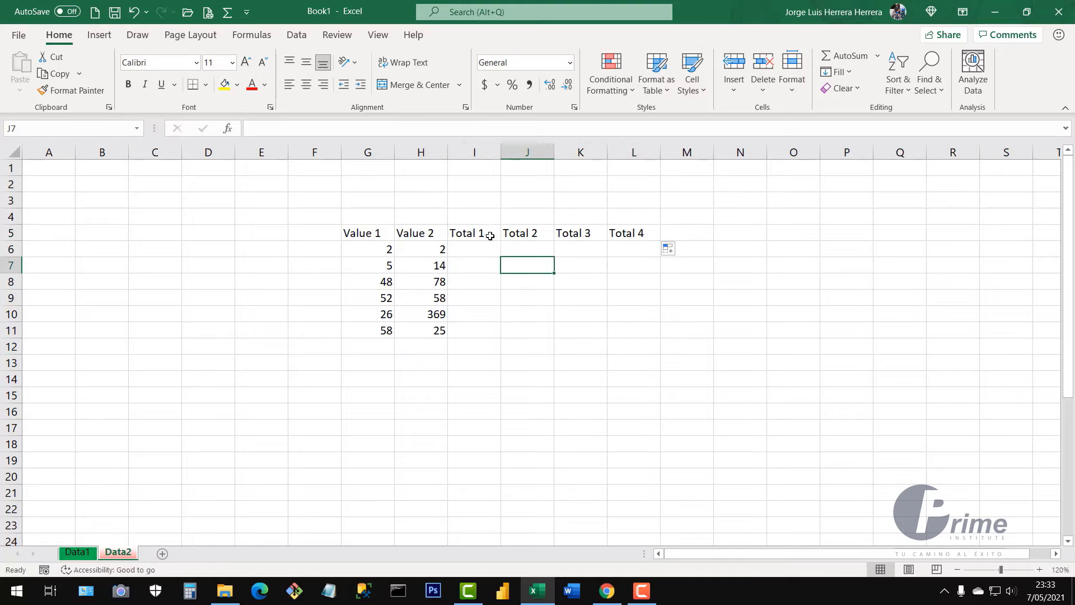
key("ctrl+z")
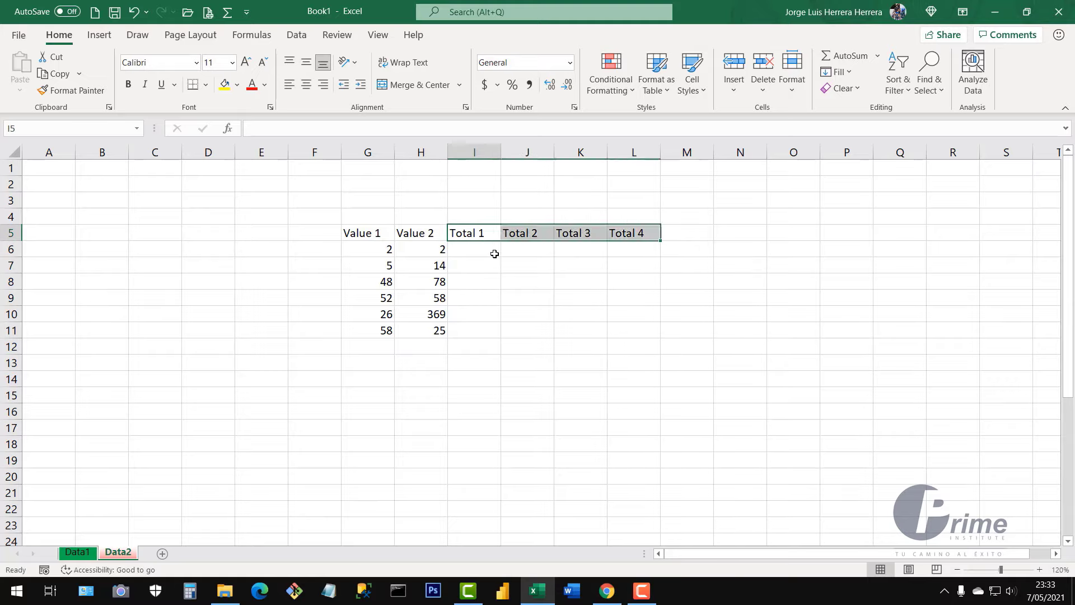
left_click(493, 285)
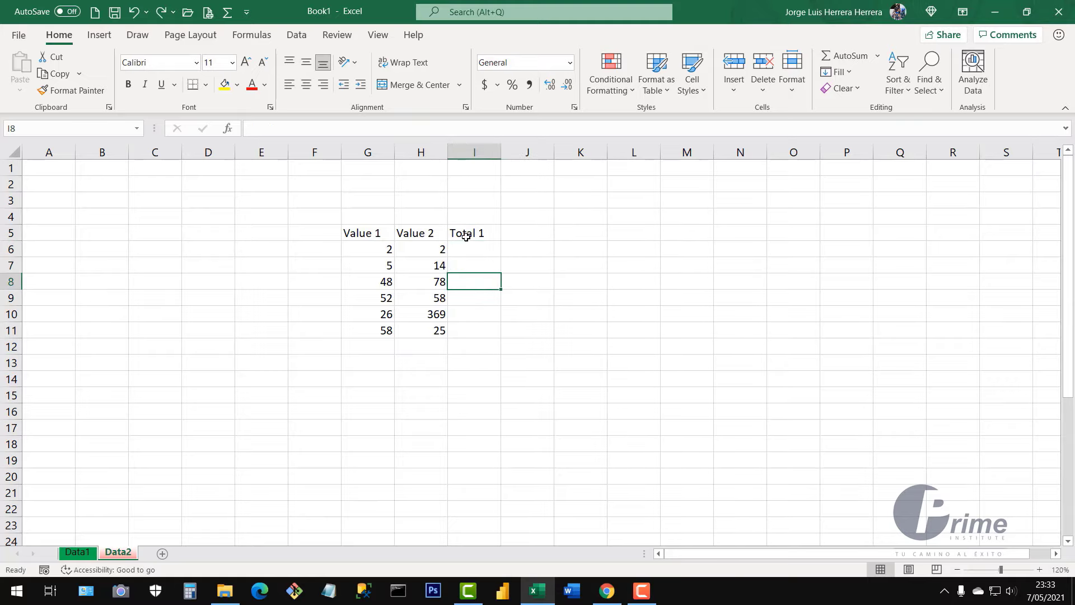
- Autofill the heading from cell I5 across J5:L5 to create "Total 2", "Total 3" and "Total 4"
left_click(478, 232)
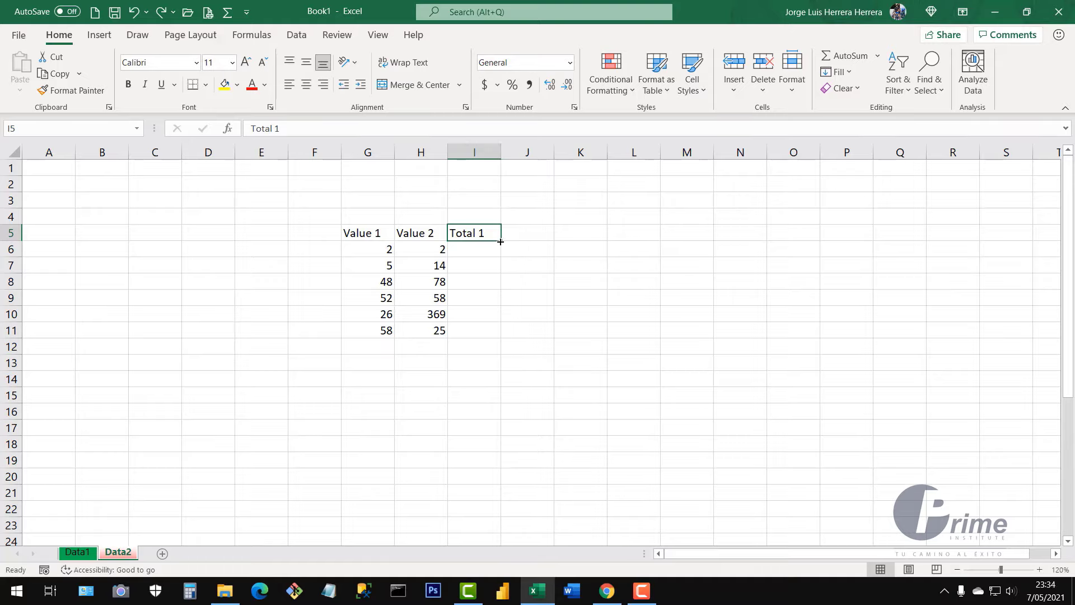
left_click_drag(500, 241, 640, 239)
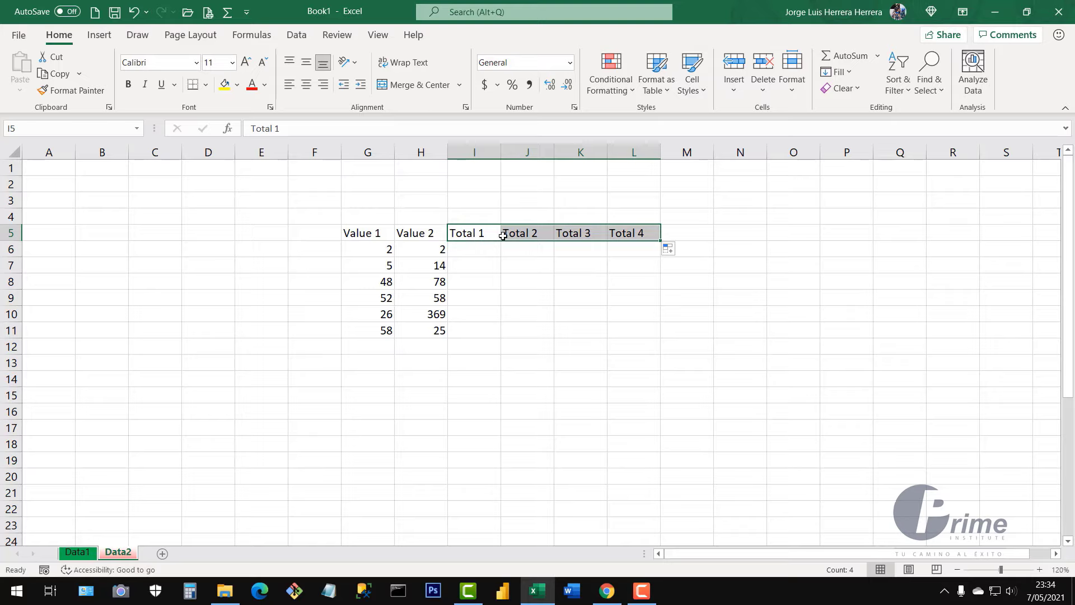
left_click(582, 280)
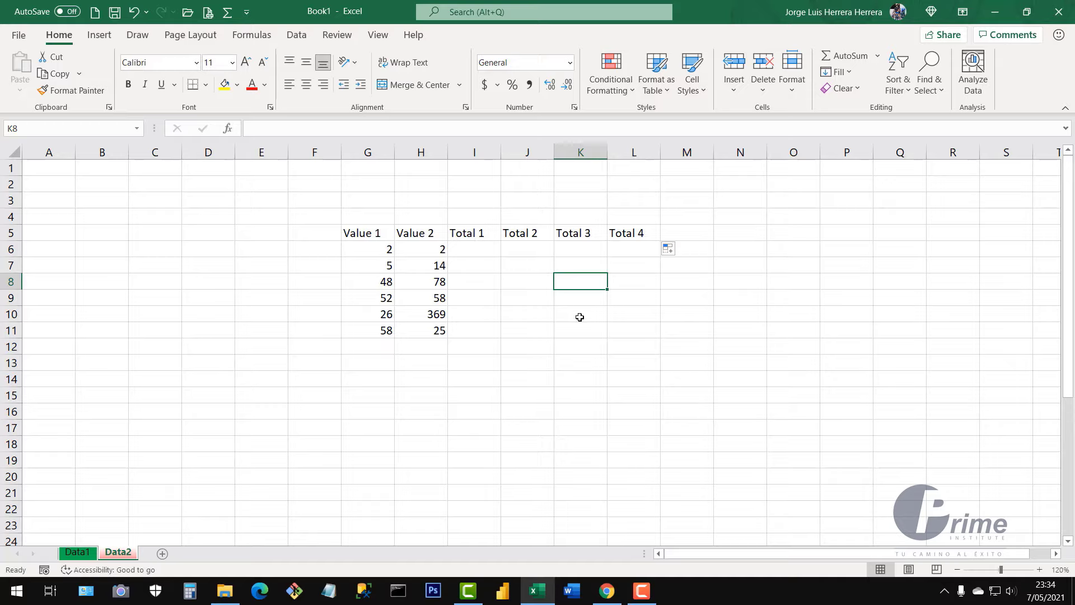
left_click(387, 255)
left_click(476, 254)
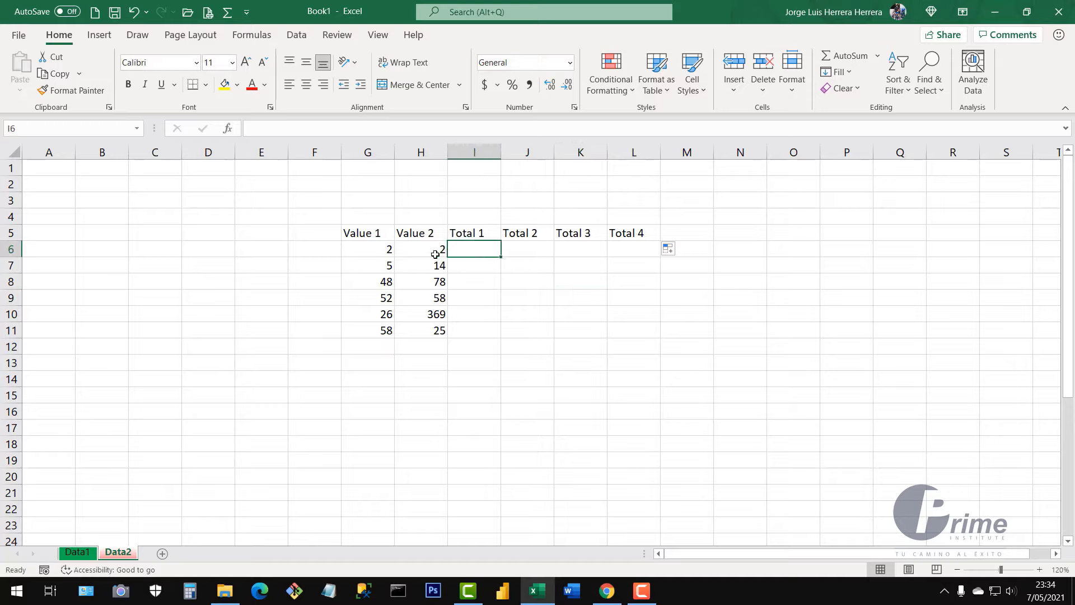
left_click(374, 254)
left_click(431, 255)
left_click(381, 264)
- Enter the formula =G6*H6 in cell I6 to multiply Value 1 by Value 2
left_click(478, 253)
type("=")
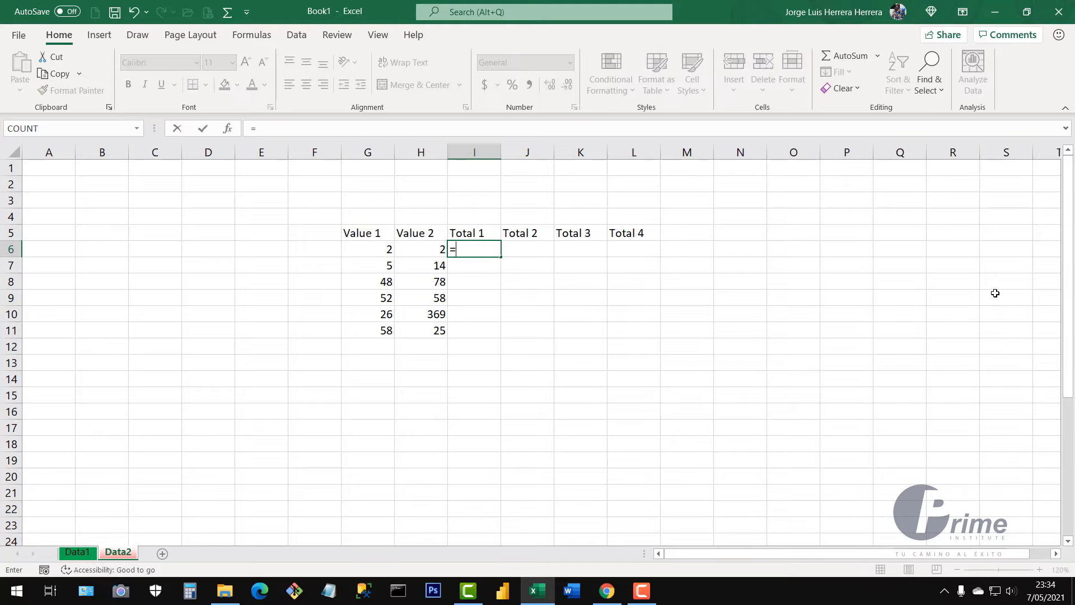
key("BackSpace")
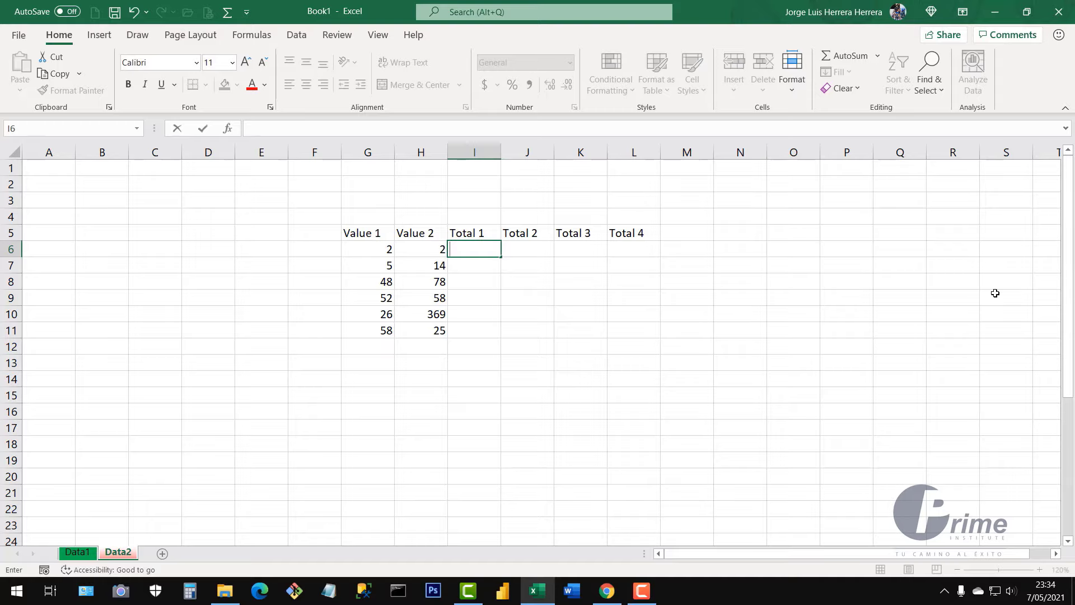
type("+")
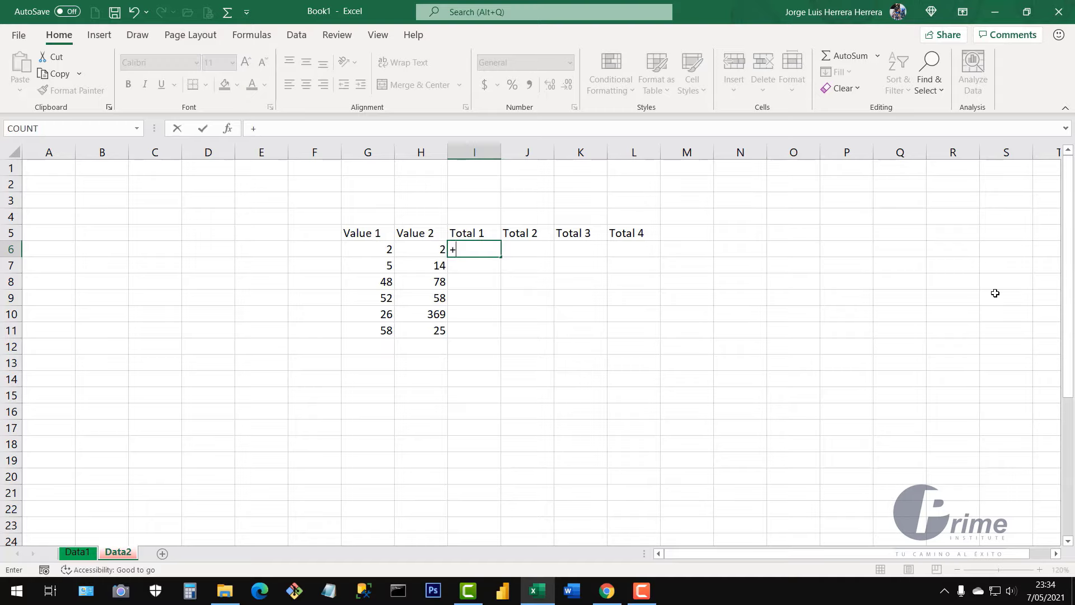
key("BackSpace")
type("=")
left_click(371, 249)
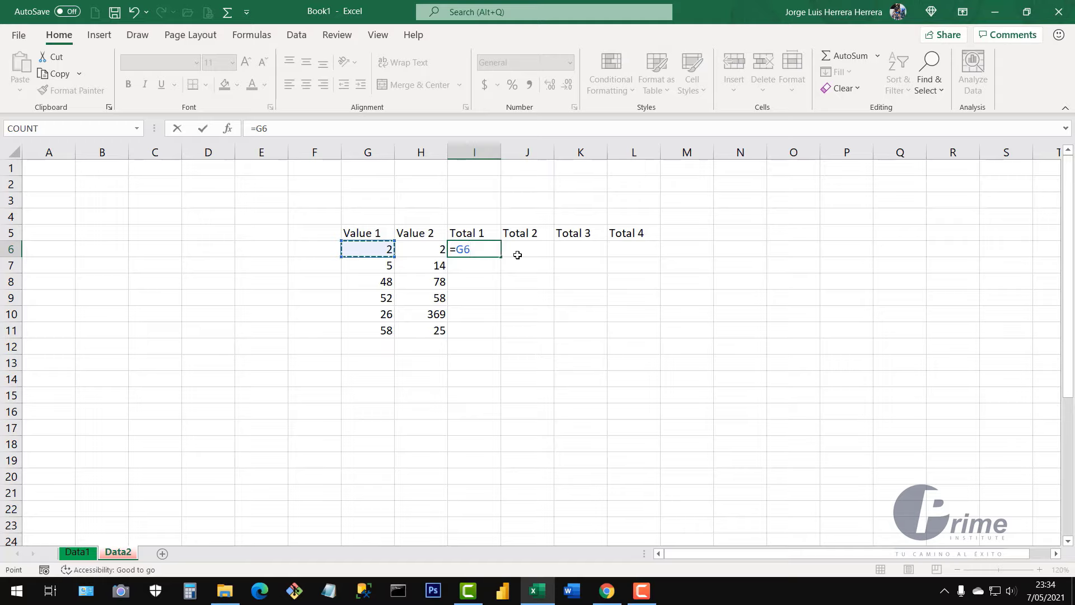
key("BackSpace")
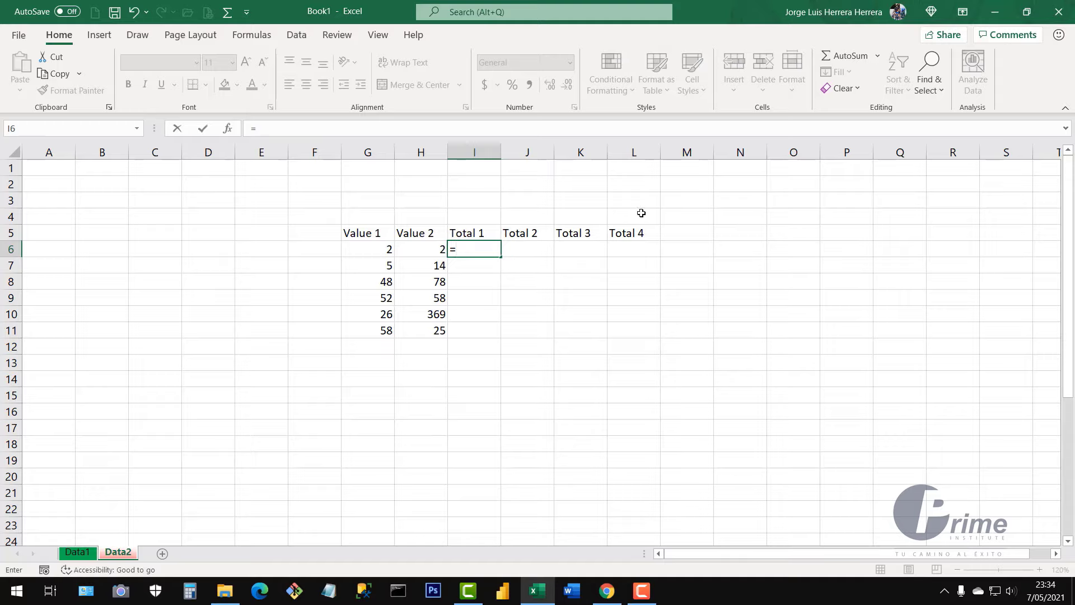
left_click(380, 252)
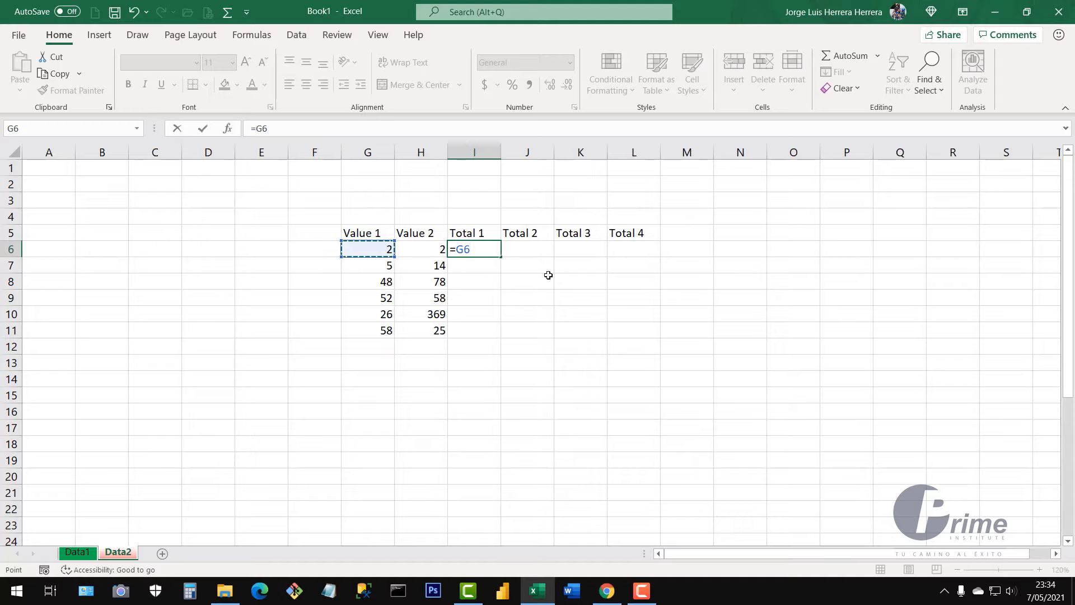
type("*")
left_click(424, 252)
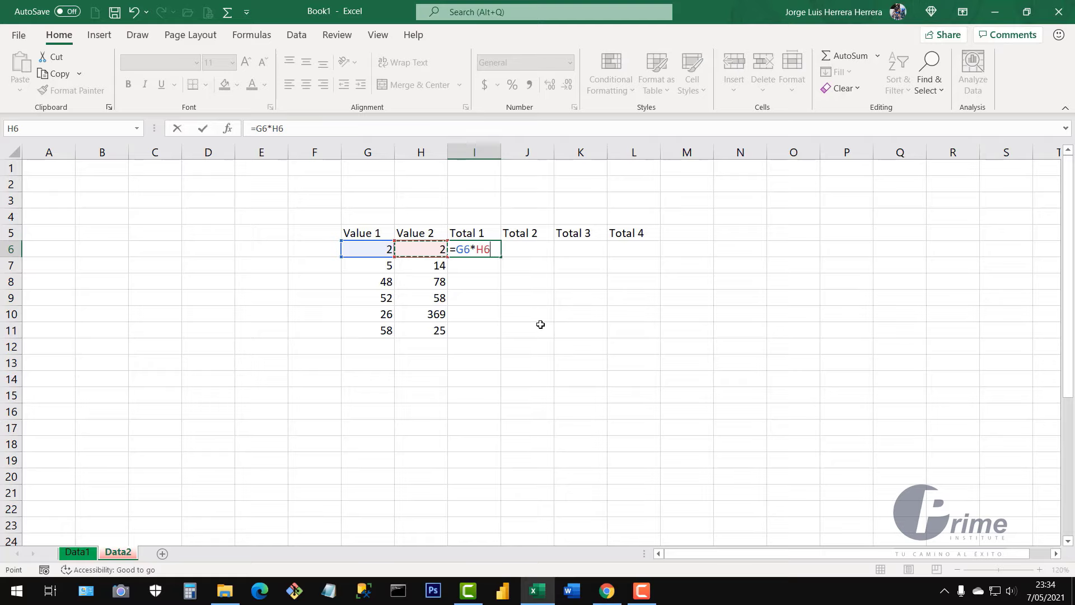
key("Return")
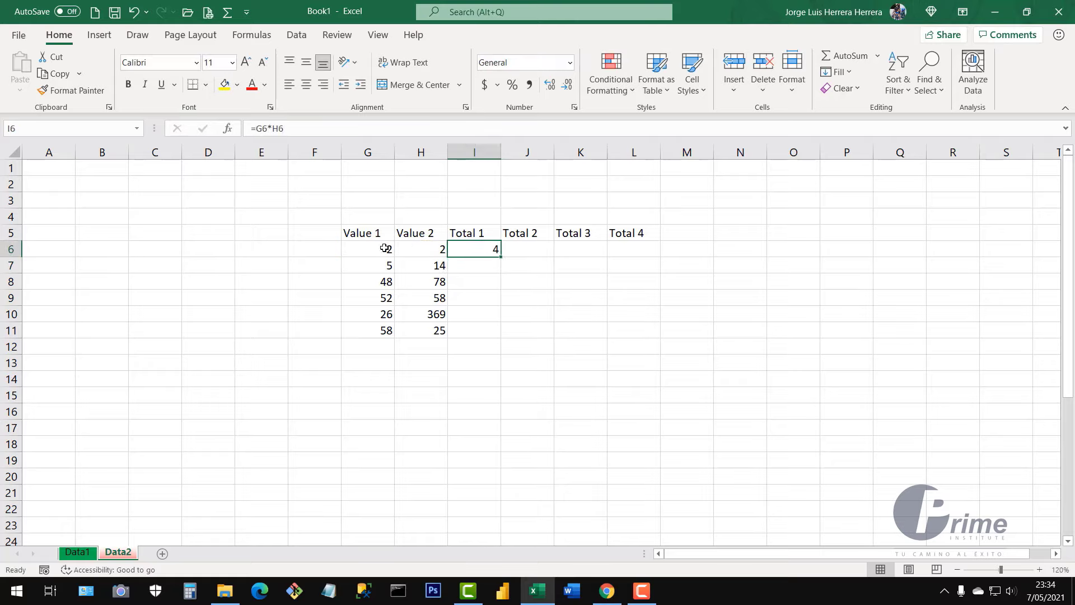
- Fill the multiplication formula from cell I6 down through I11 in the Total 1 column
left_click(385, 250)
left_click(428, 249)
left_click(493, 250)
left_click_drag(501, 256, 498, 338)
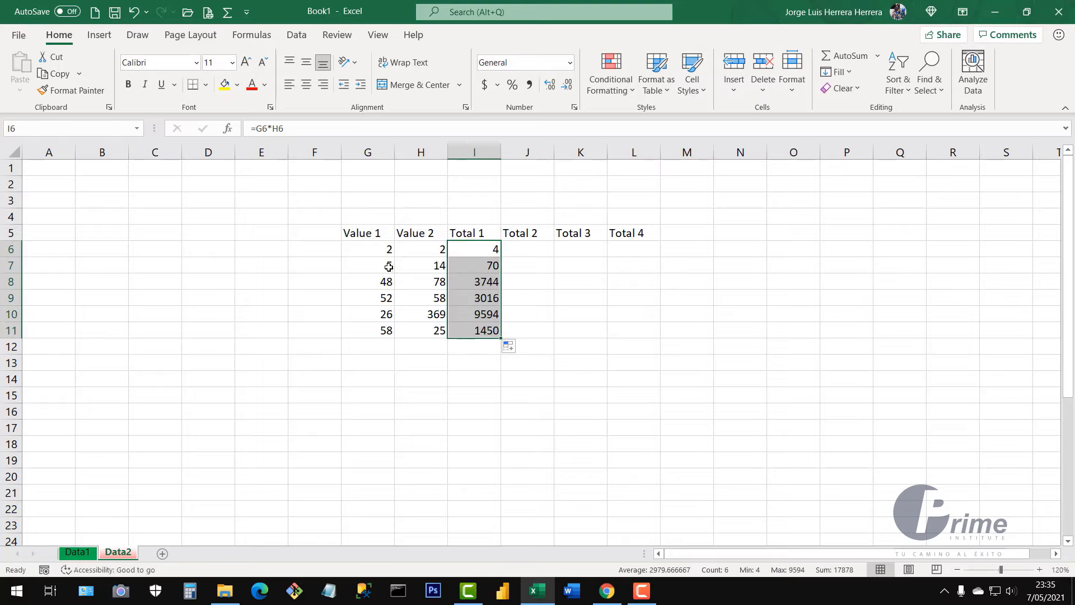
left_click(422, 266)
left_click(381, 282)
left_click(459, 298)
left_click(502, 308)
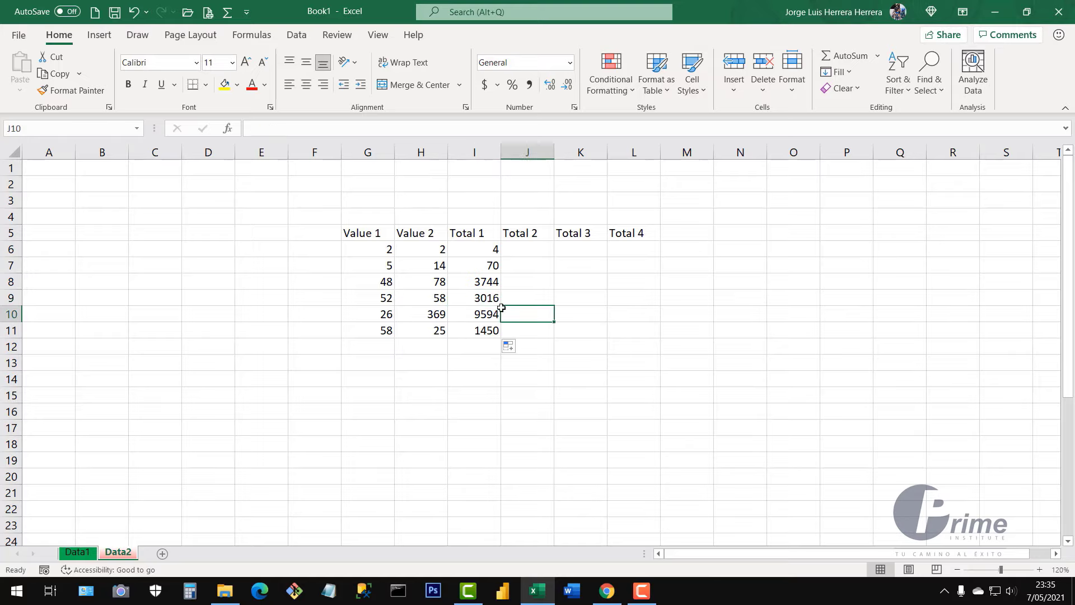
- Examine the multiplication formula in cell I6 and the Value 1 and Value 2 cells it refers to
left_click(483, 252)
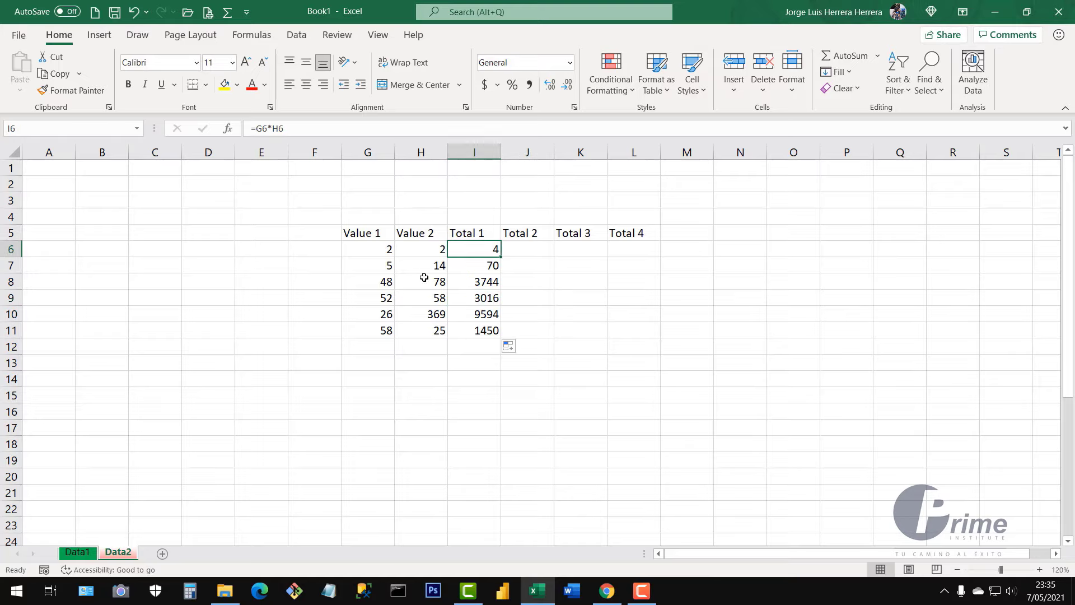
left_click_drag(476, 292, 477, 283)
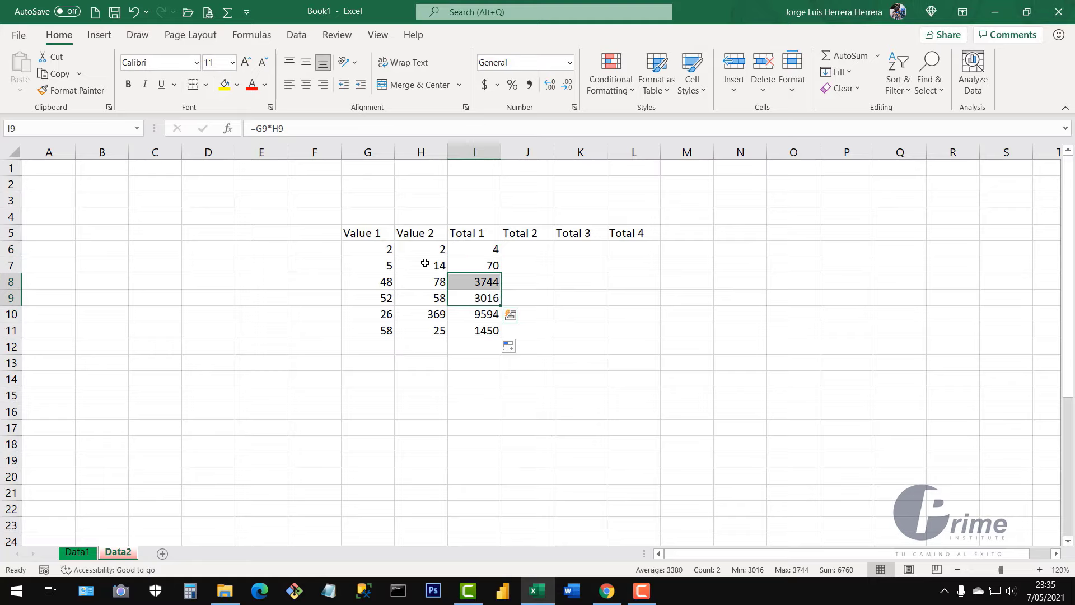
left_click(479, 252)
left_click(384, 252)
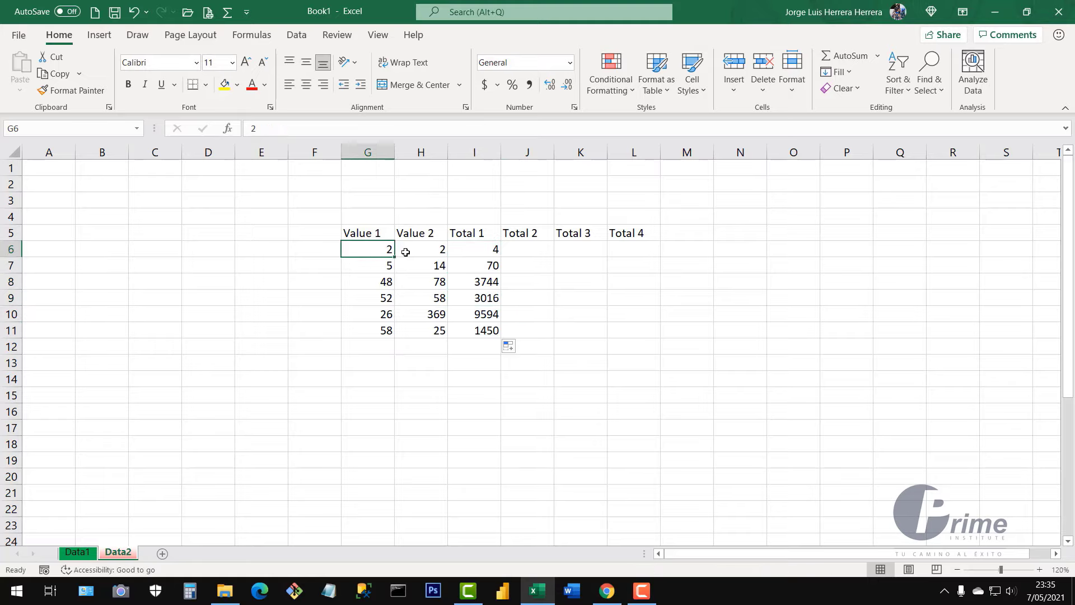
left_click(420, 250)
left_click(385, 248)
left_click(479, 250)
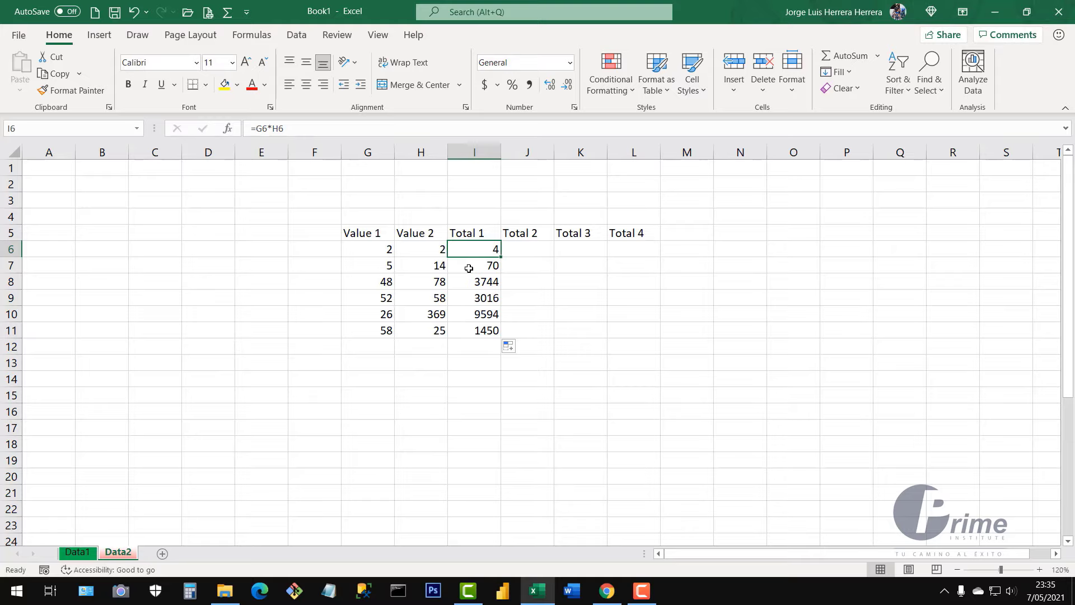
- Clear the formula in cell I6 back to the equals sign and rebuild it as =G6*H6
left_click(289, 128)
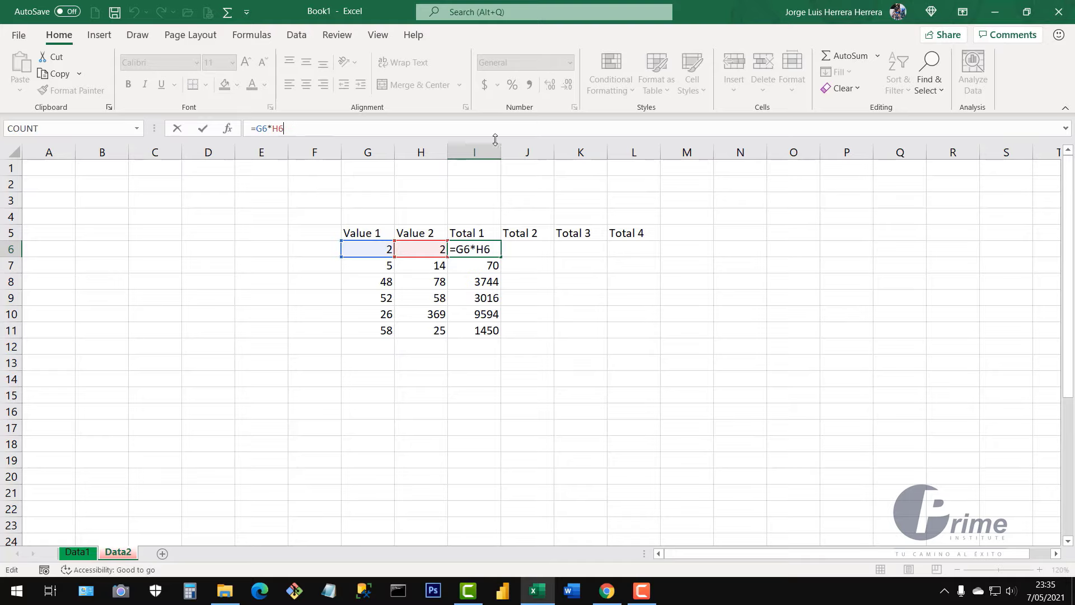
key("BackSpace")
key("BackSpace")
key("BackSpace")
key("BackSpace")
key("BackSpace")
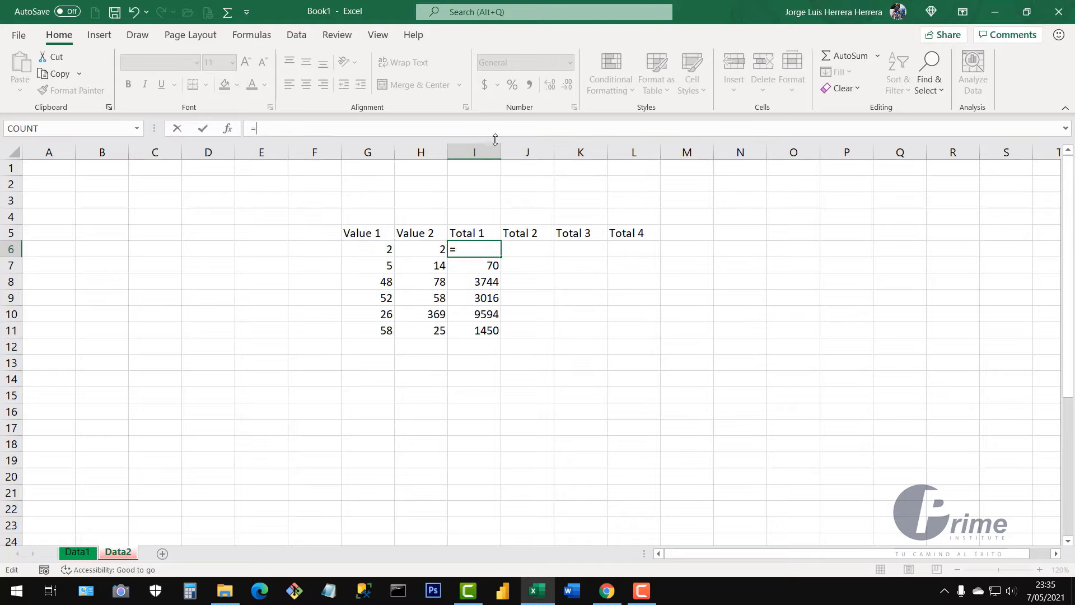
left_click(380, 246)
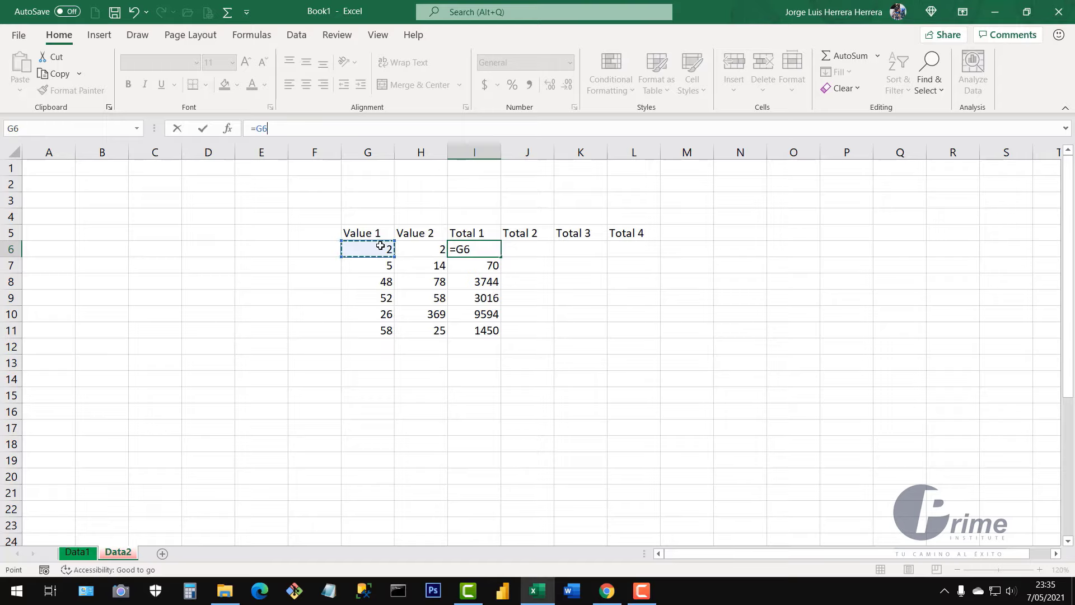
type("*")
left_click(430, 252)
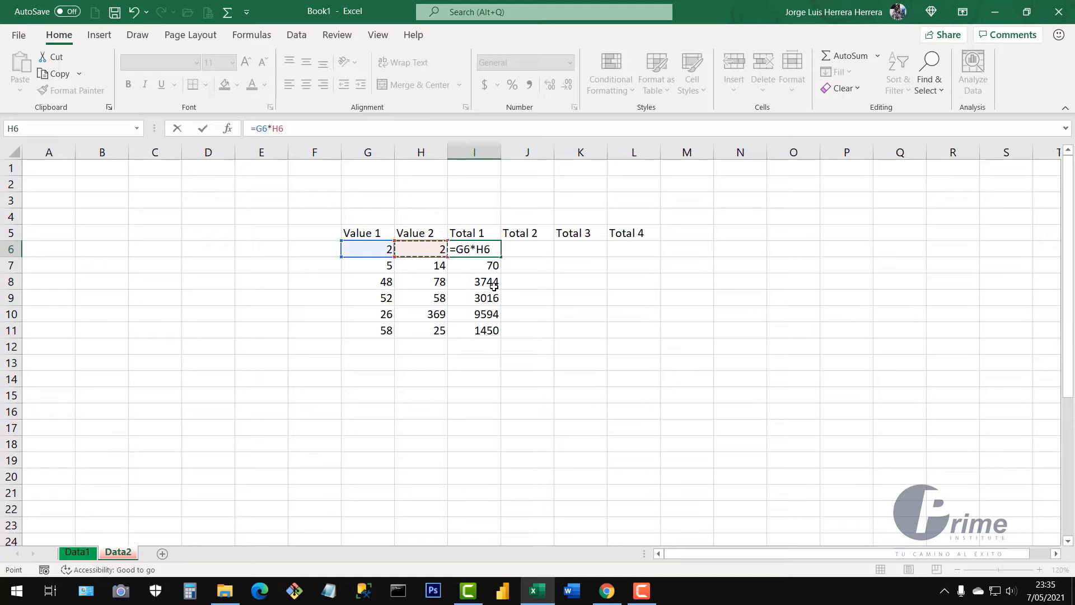
key("Return")
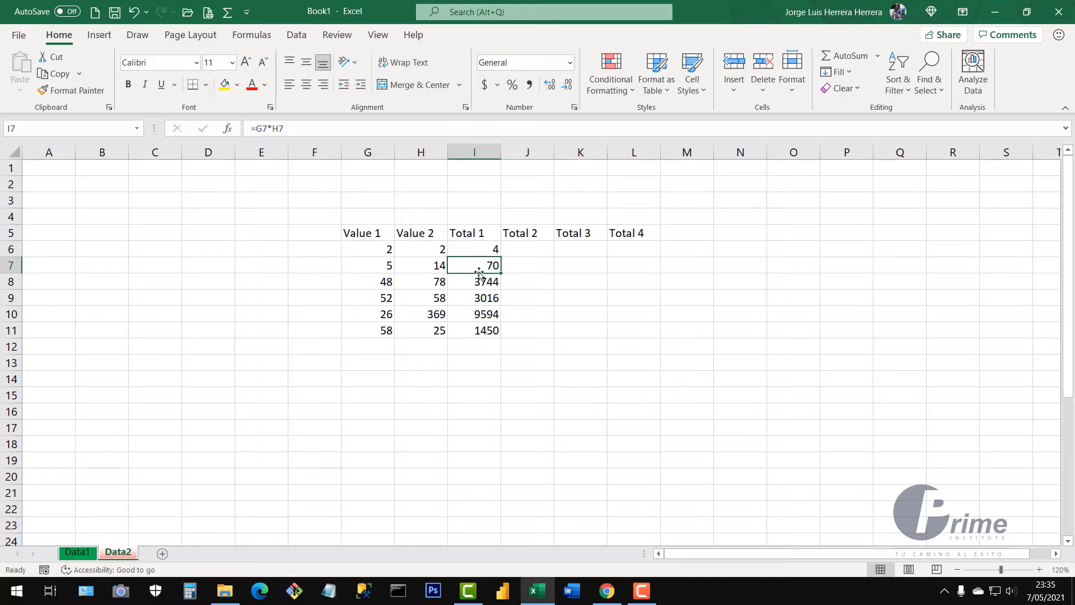
- Inspect the Total 1 formula in cell I6 and its highlighted references in edit mode, leaving it as is
left_click(478, 245)
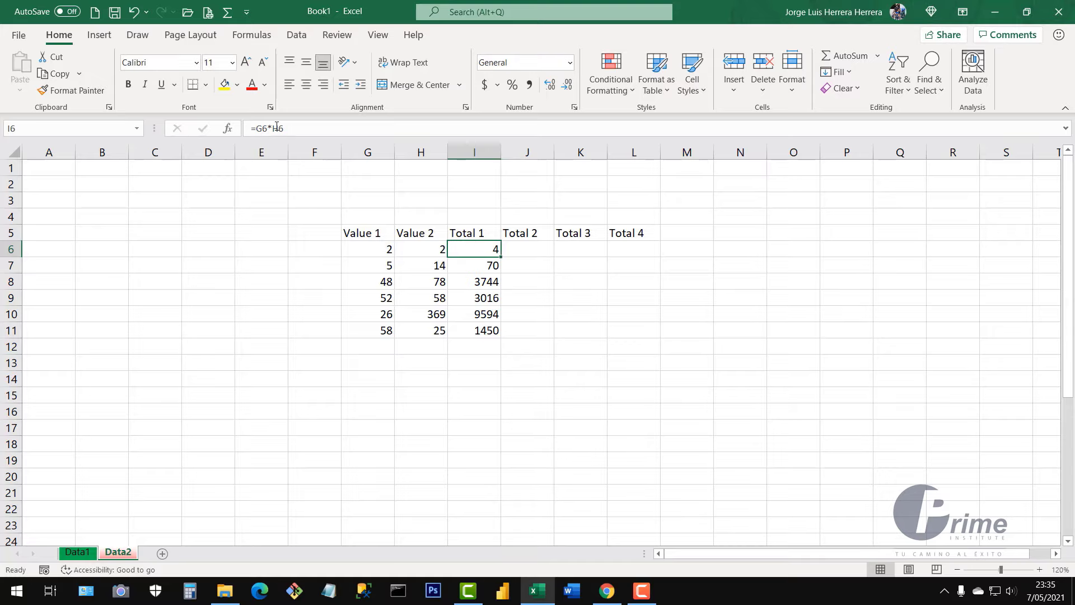
double_click(478, 252)
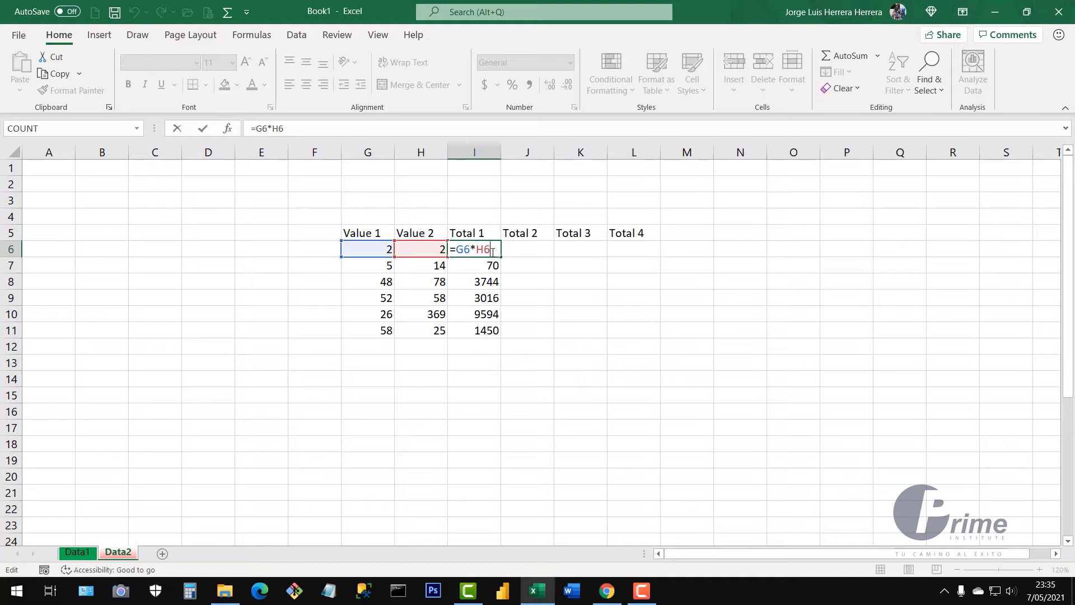
left_click_drag(492, 251, 459, 250)
left_click(488, 249)
double_click(480, 251)
key("Return")
left_click(485, 245)
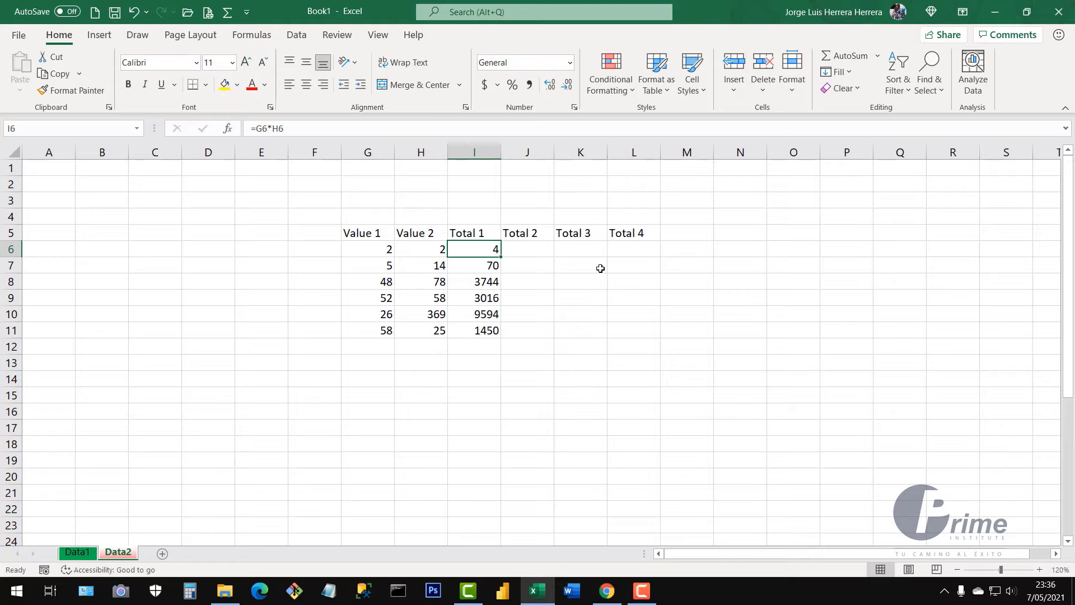
key("F2")
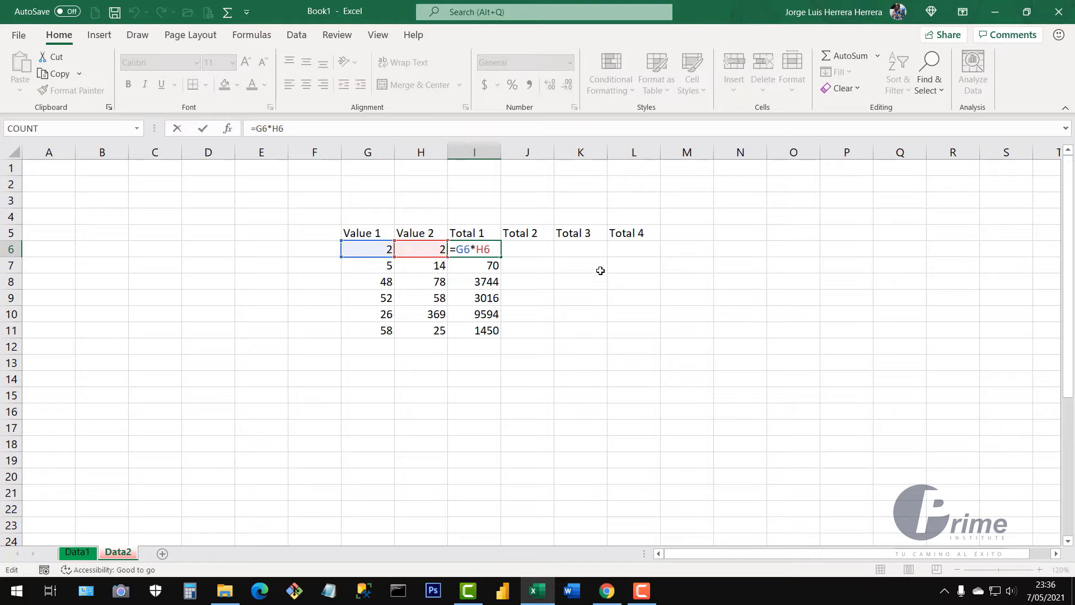
key("Escape")
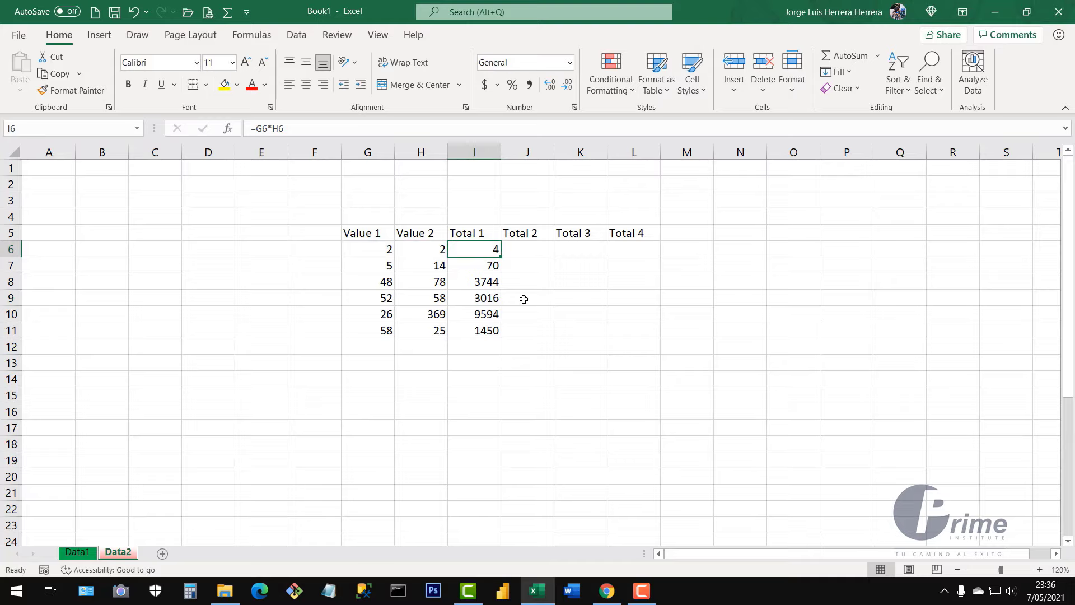
key("F2")
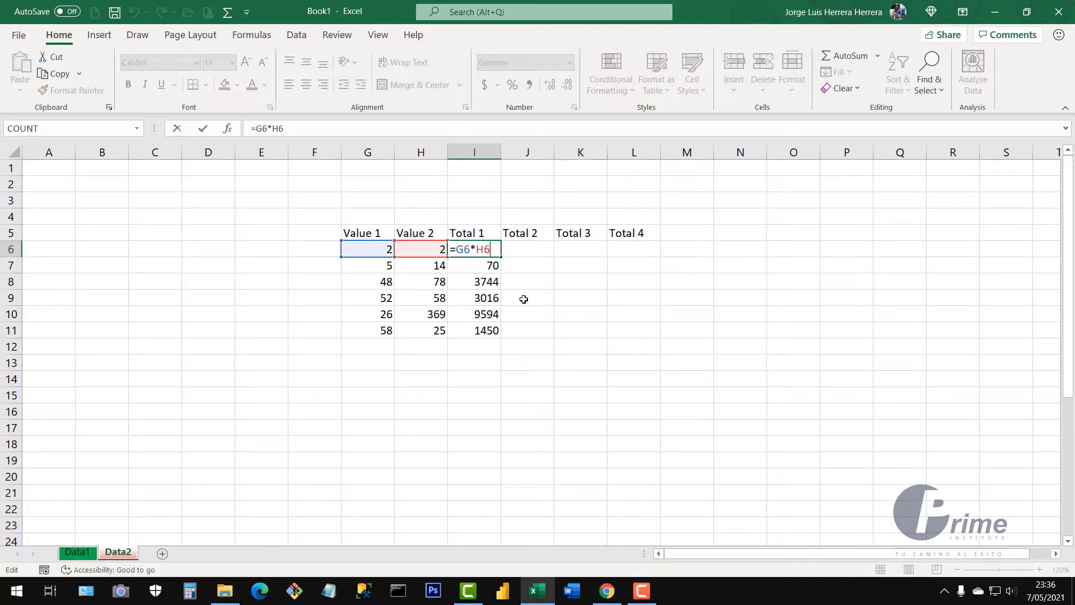
key("Escape")
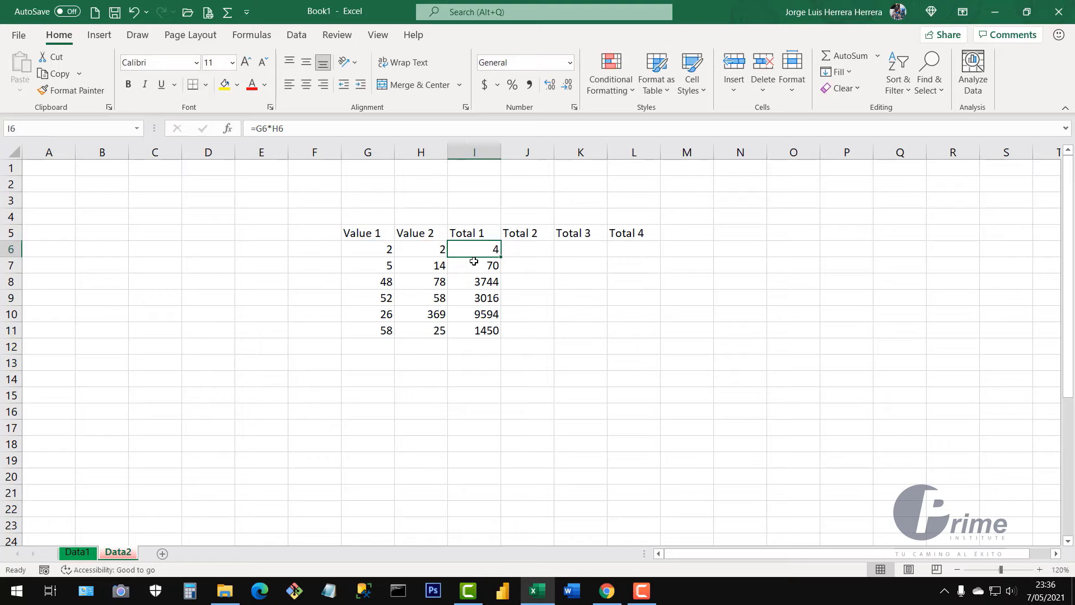
- Enter the formula =SUM(G6:I6) in cell J6 to add Value 1, Value 2 and Total 1
left_click(522, 252)
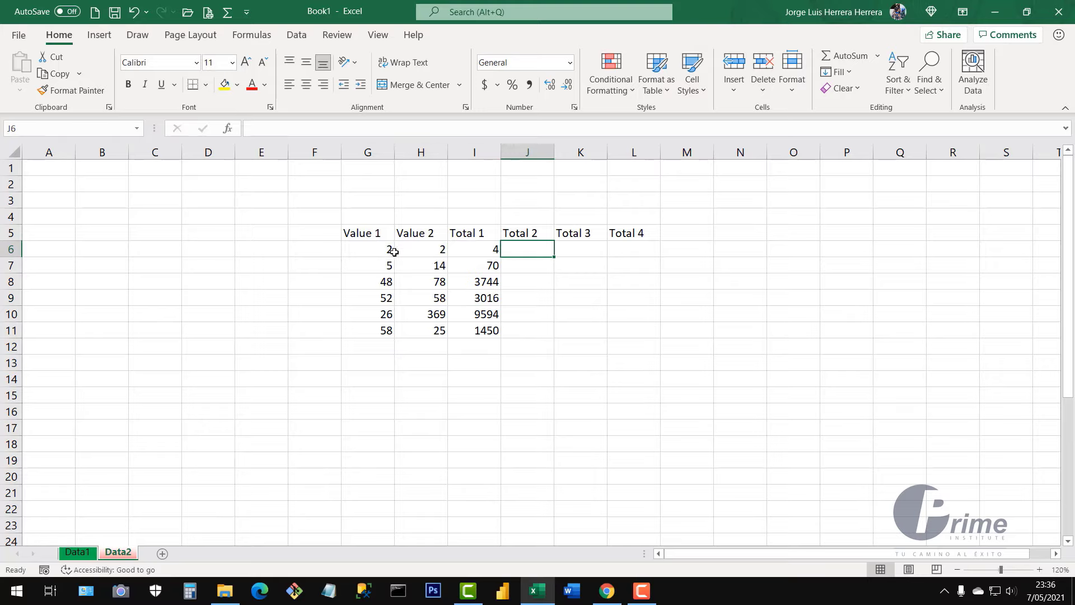
left_click_drag(392, 252, 493, 252)
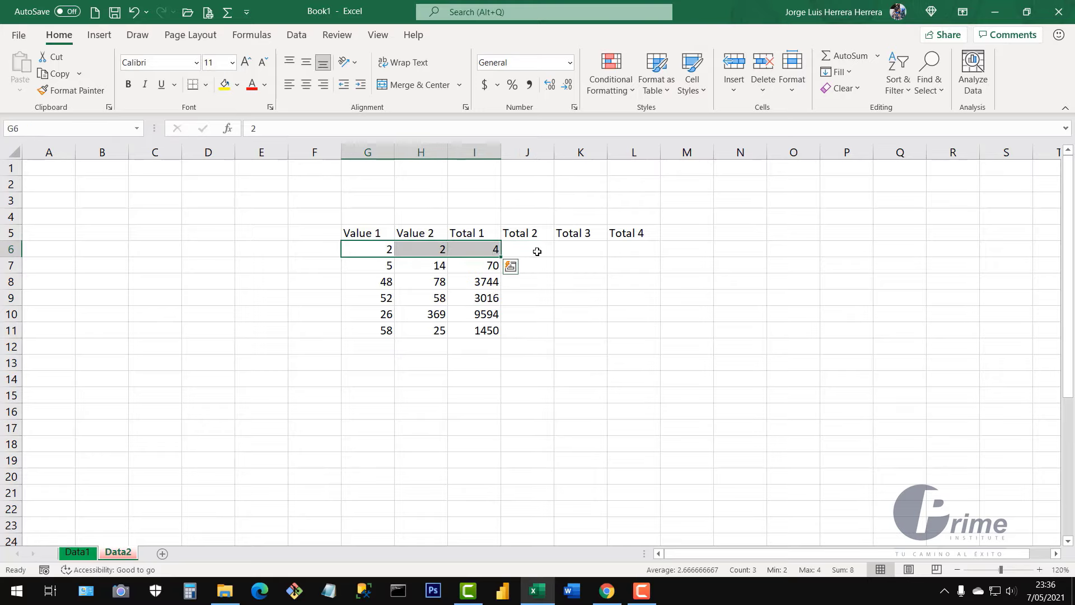
left_click(538, 250)
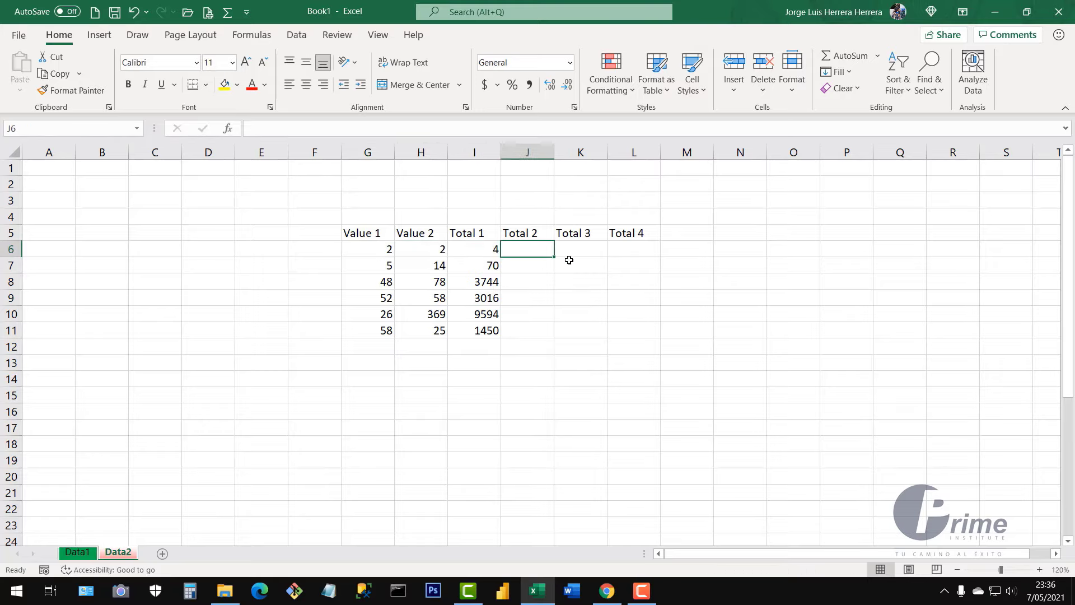
type("=")
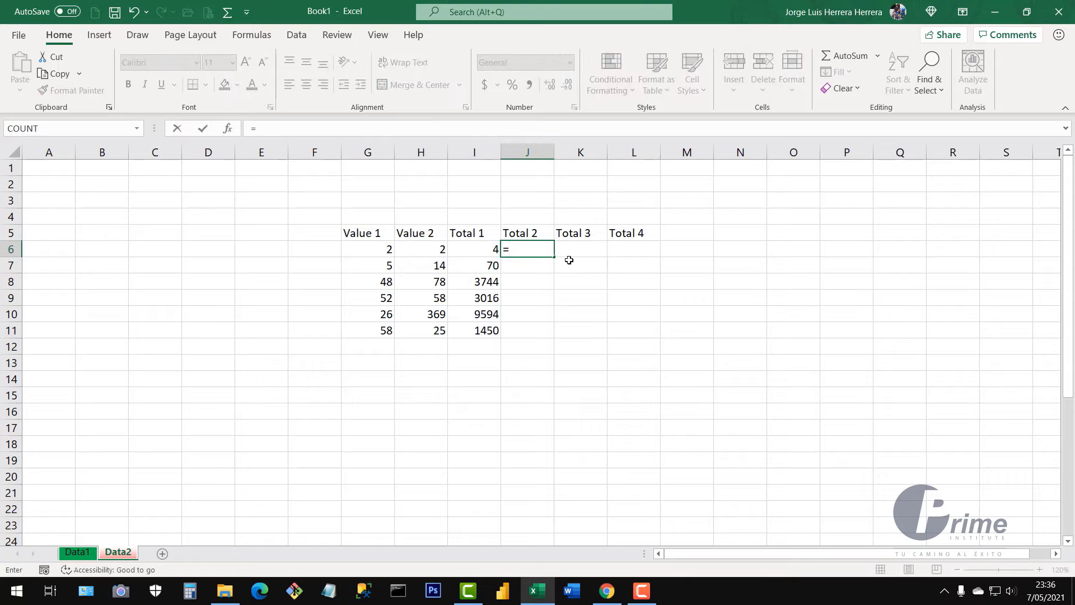
type("SMA")
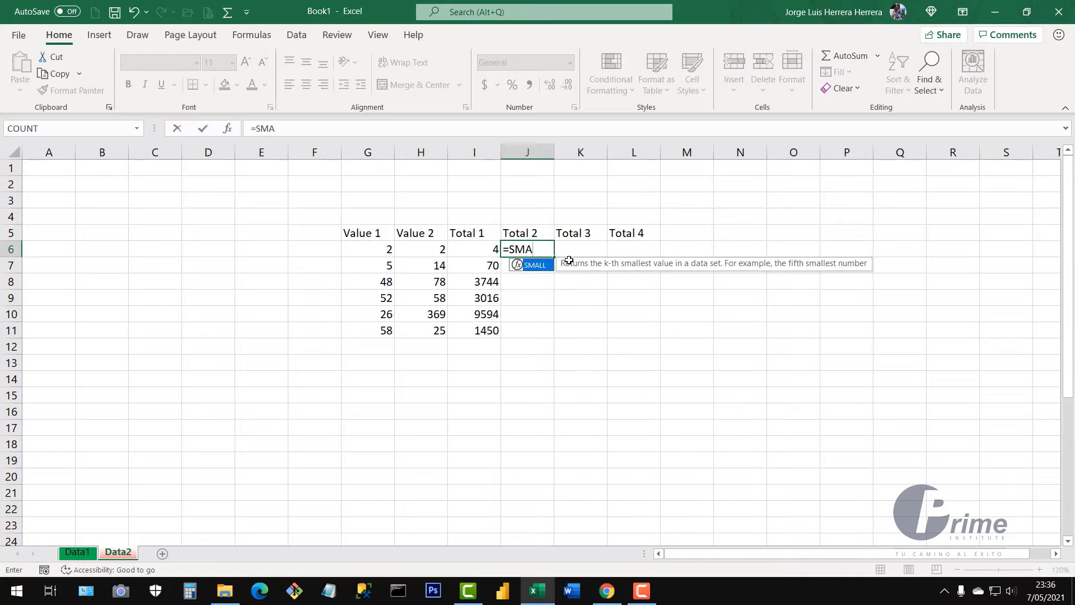
key("BackSpace")
key("BackSpace")
type("UM")
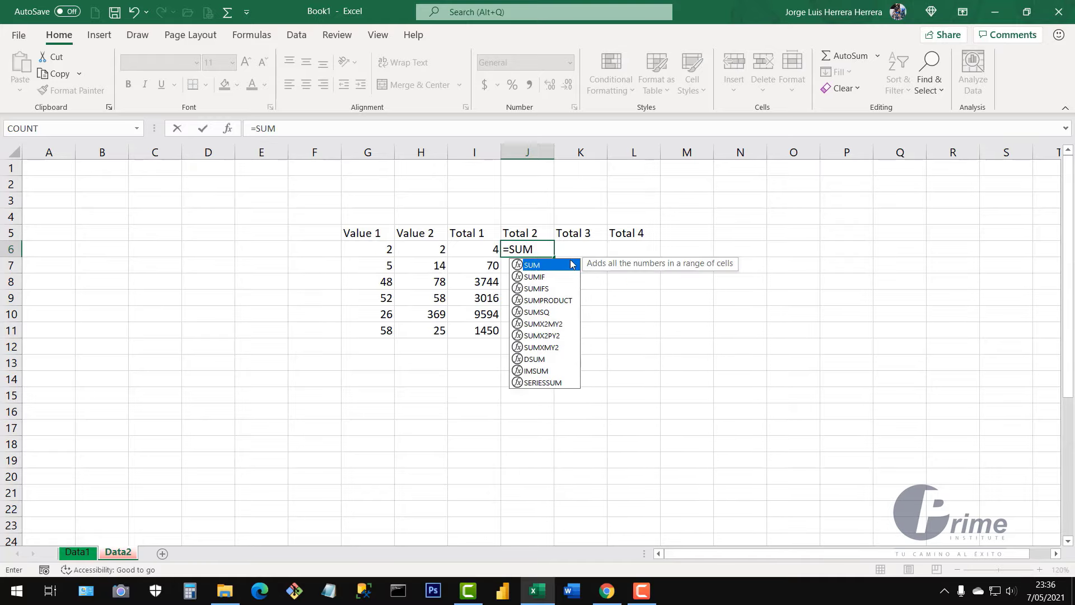
double_click(538, 266)
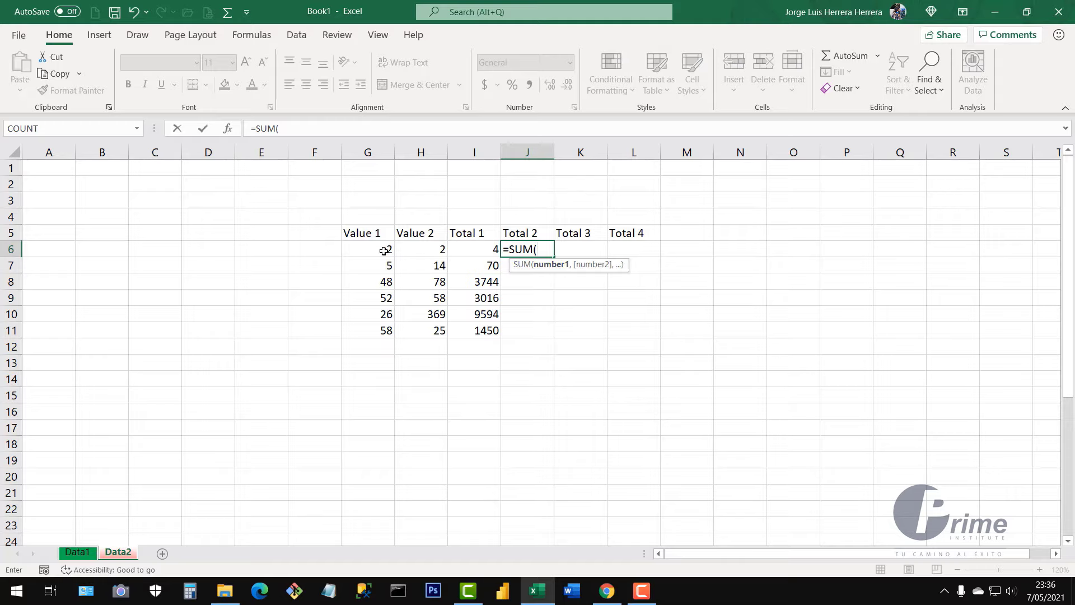
left_click_drag(381, 250, 487, 250)
type(")")
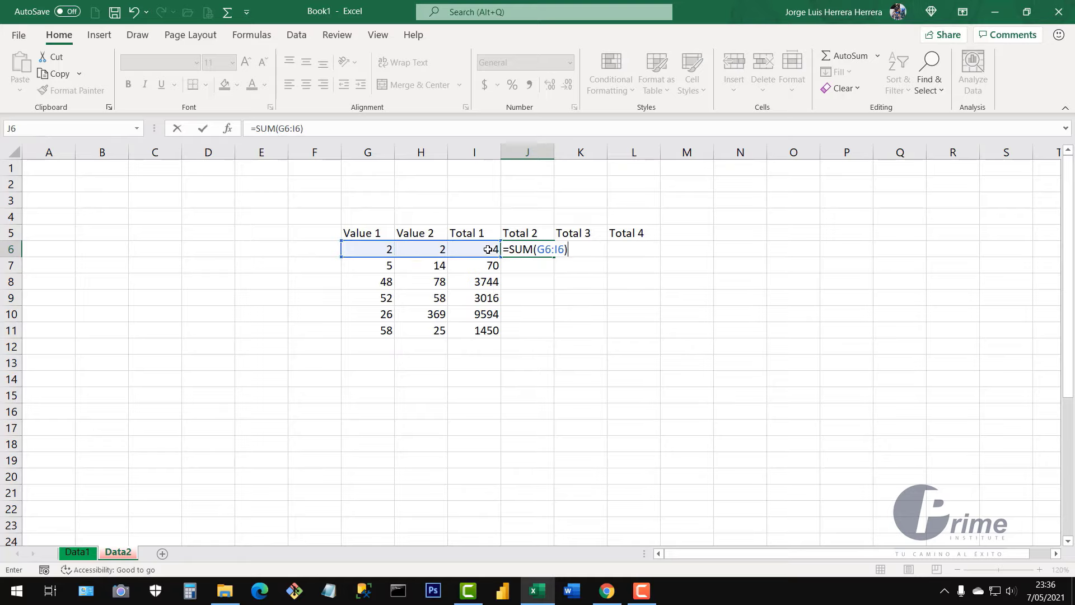
key("Return")
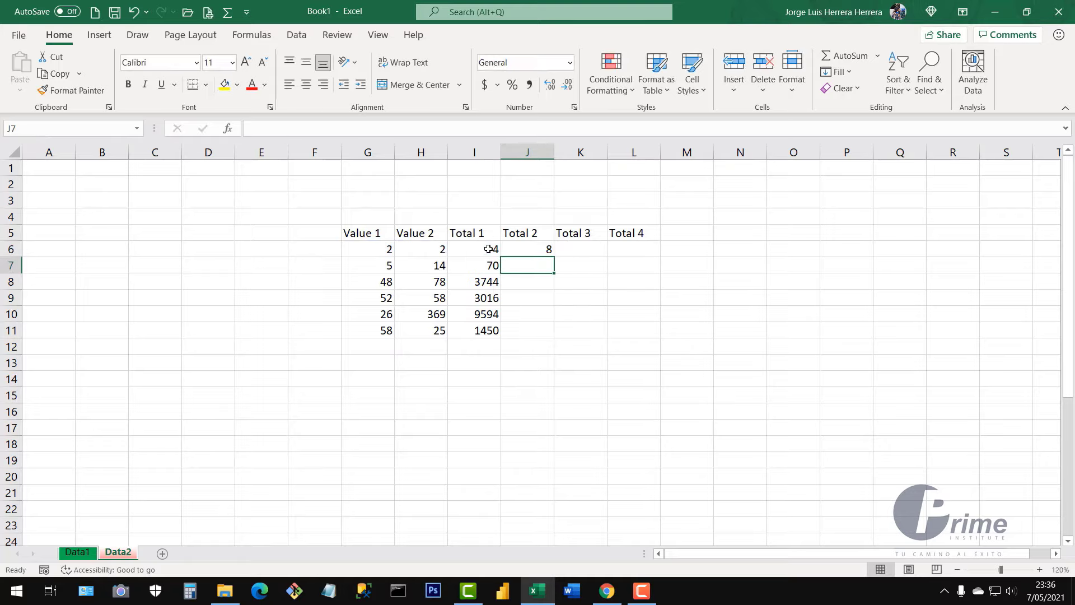
- Fill the SUM formula from cell J6 down through J11 in the Total 2 column
left_click(531, 249)
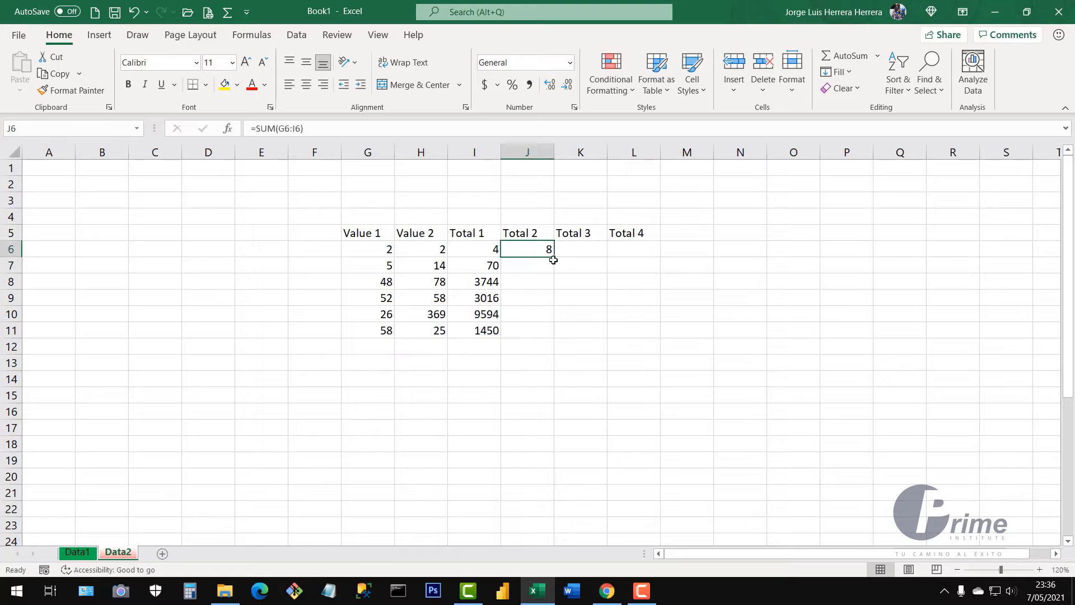
left_click_drag(554, 256, 548, 333)
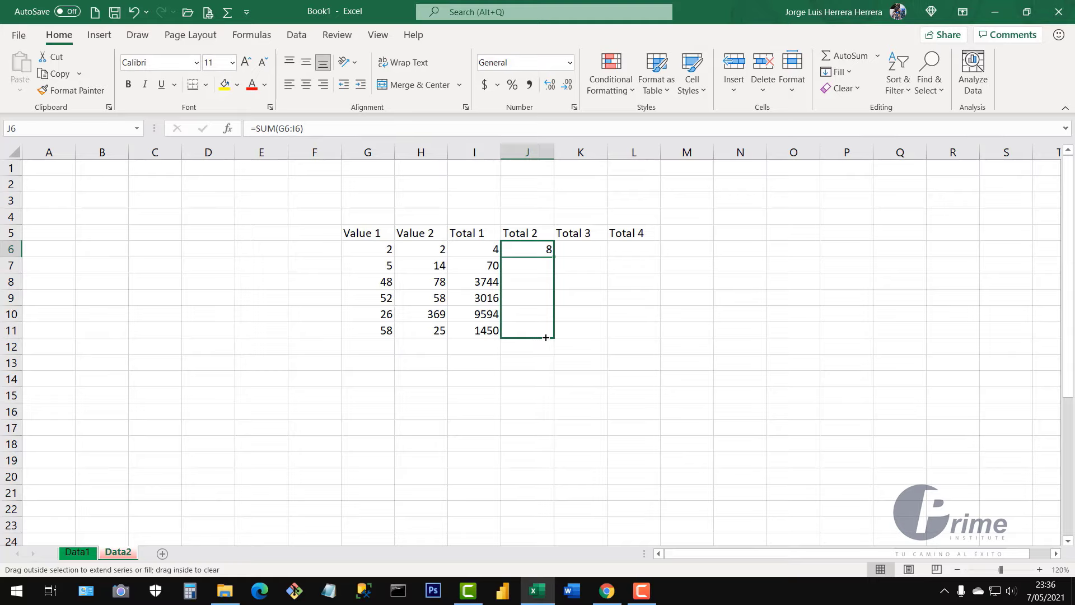
left_click_drag(546, 338, 546, 338)
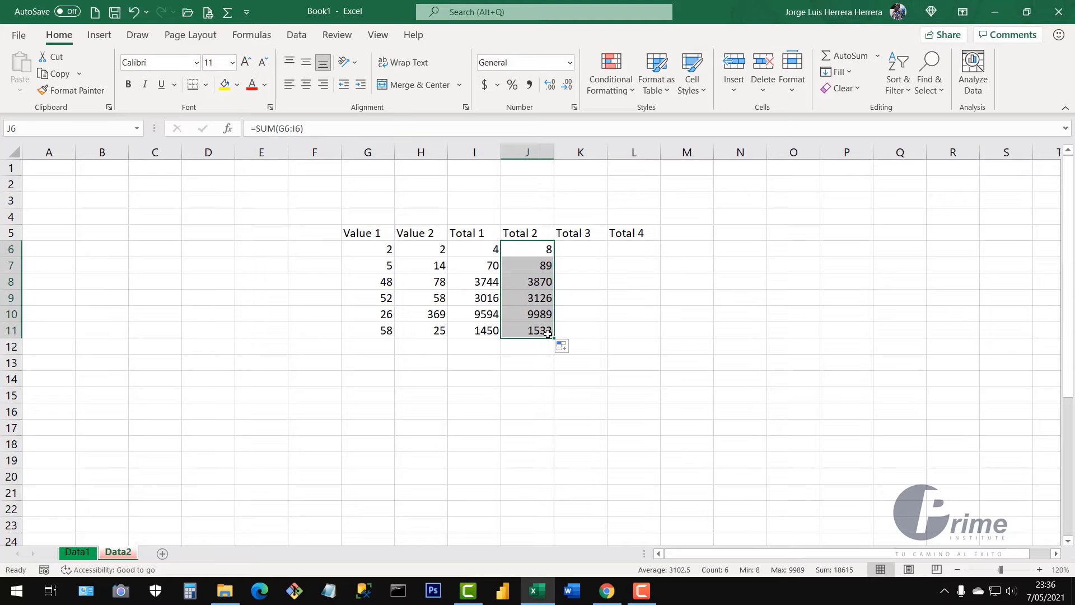
- Enter the formula =I6-J6 in cell K6 to subtract Total 2 from Total 1
left_click(568, 248)
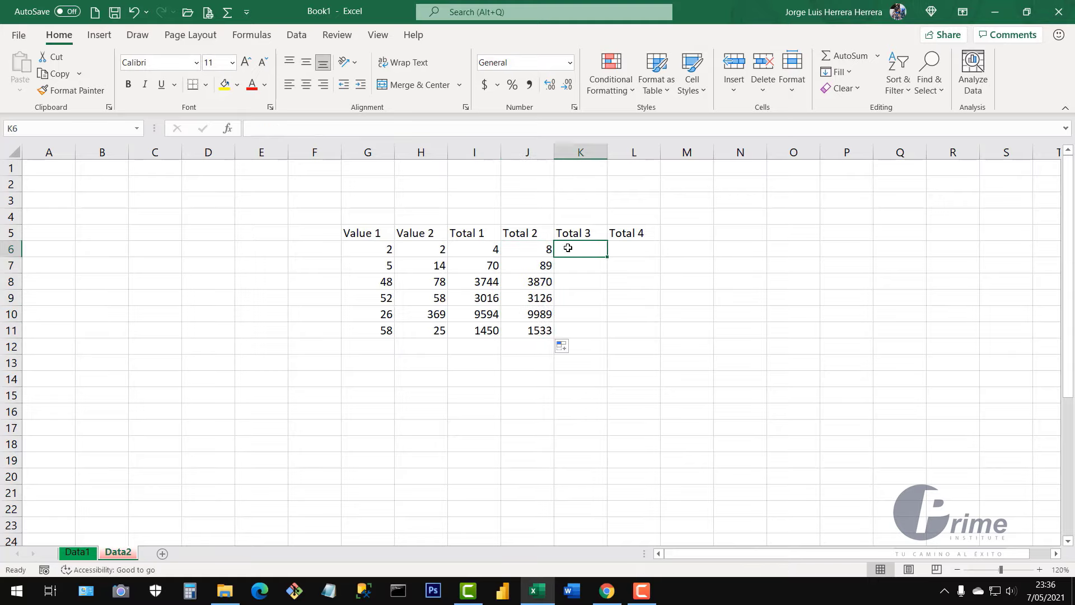
left_click(523, 249)
left_click(482, 248)
left_click(526, 249)
left_click(483, 249)
left_click(514, 250)
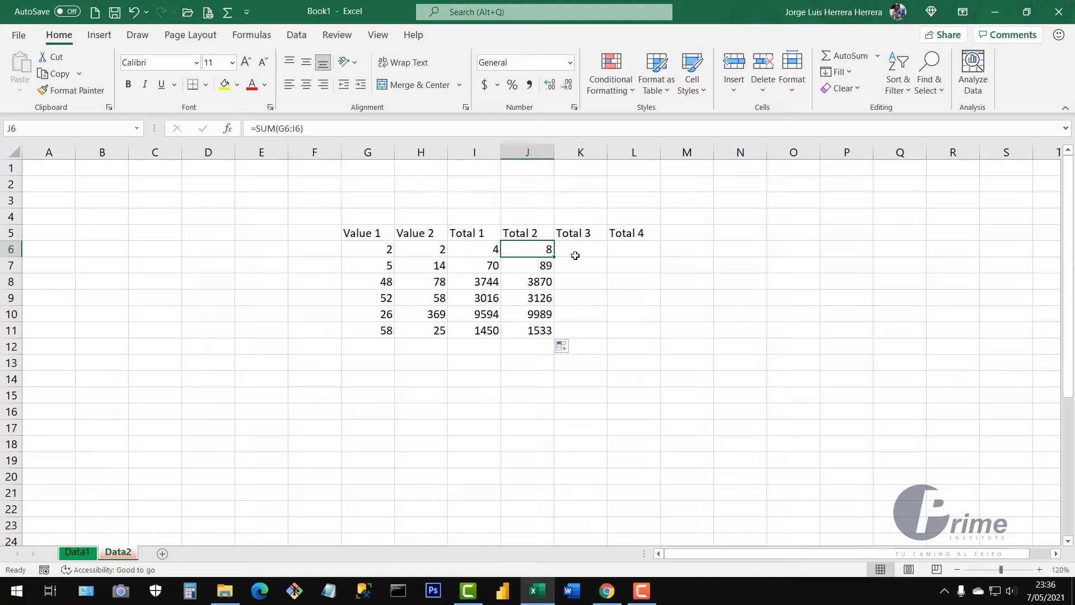
left_click(585, 248)
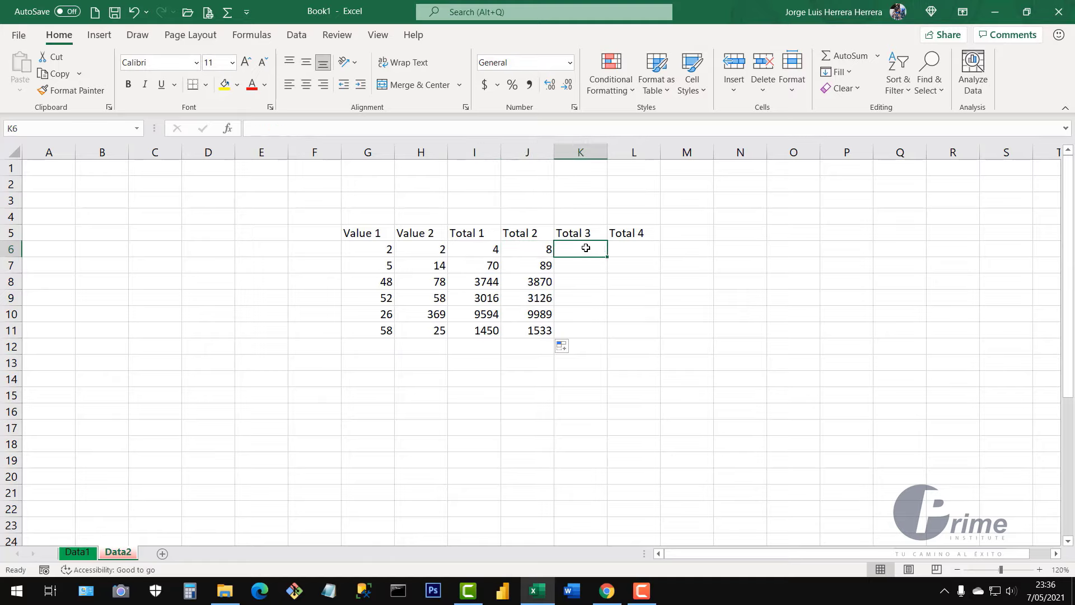
type("=")
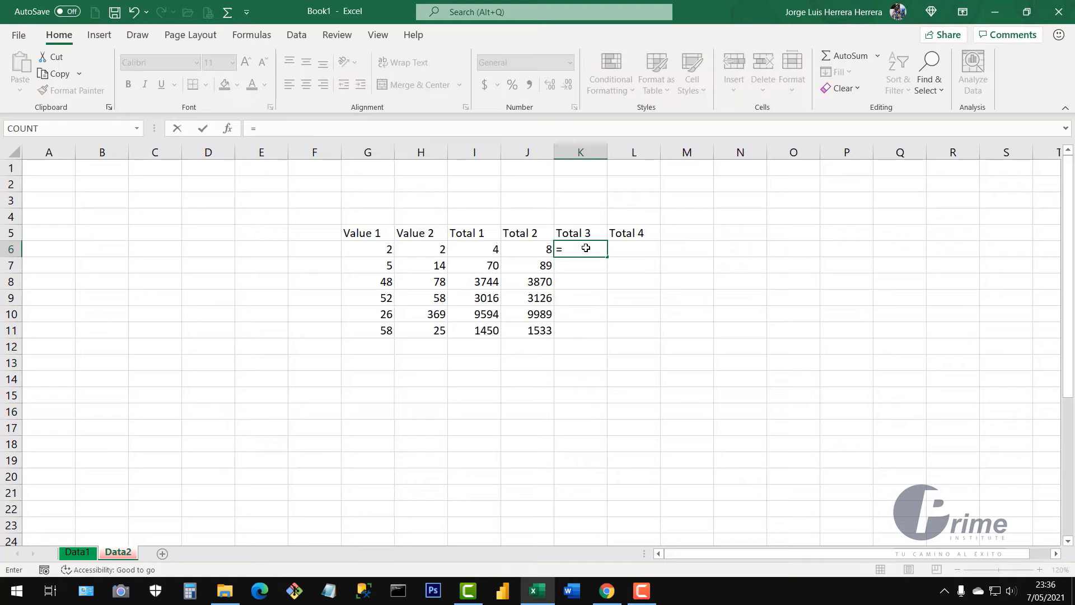
left_click(491, 252)
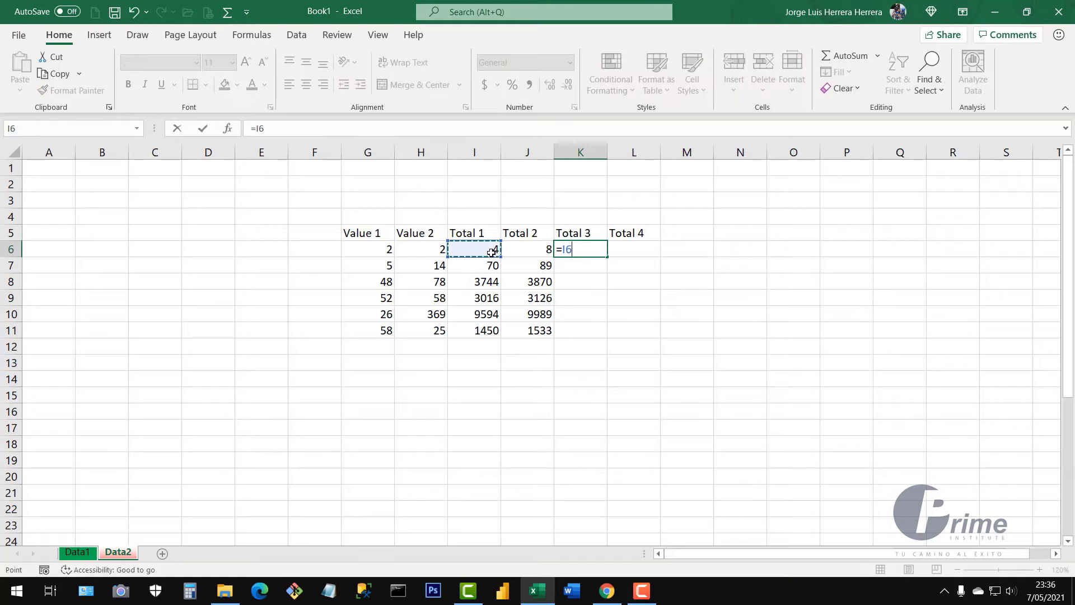
type("-")
left_click(525, 253)
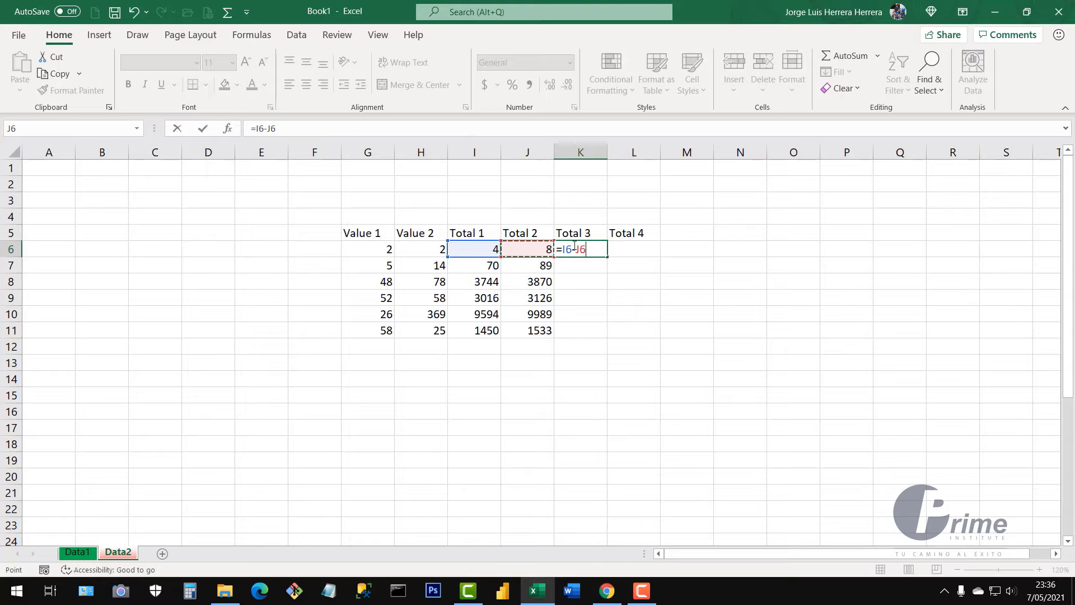
key("Return")
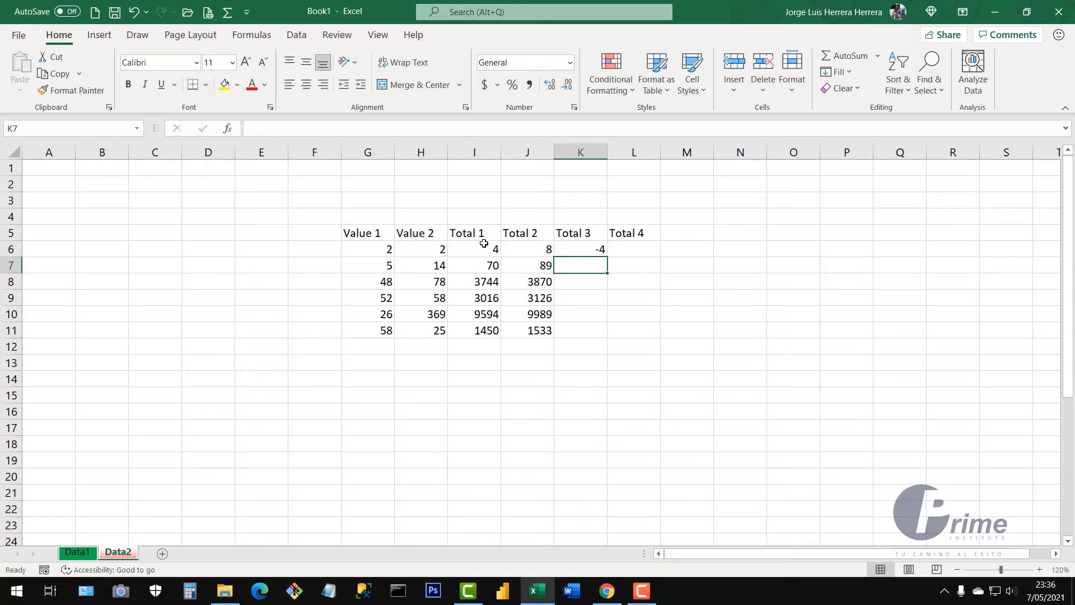
- Fill the subtraction formula from cell K6 down through K11 in the Total 3 column
left_click(546, 250)
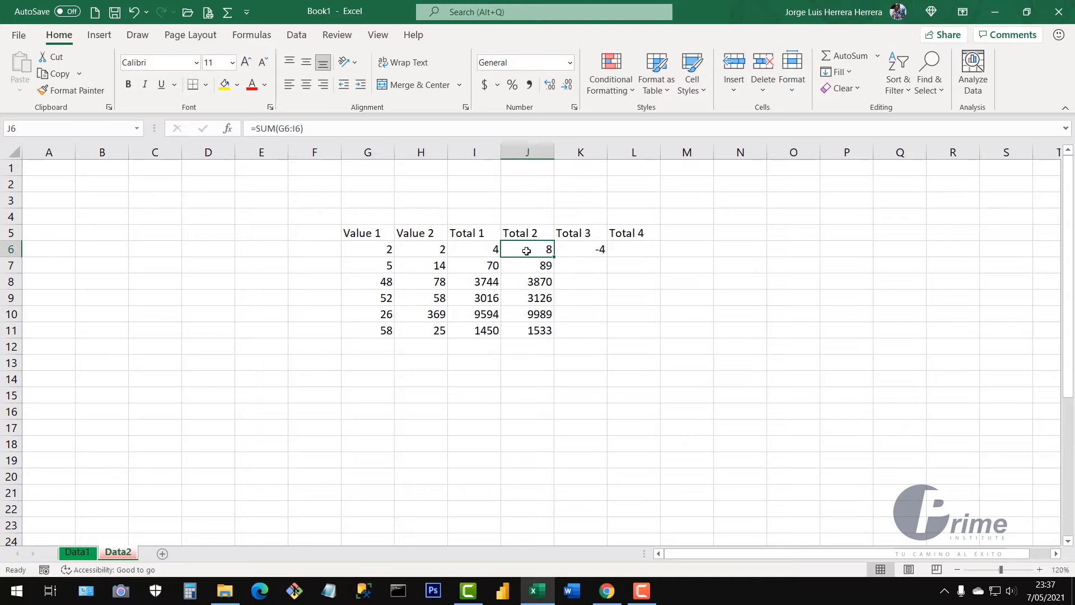
left_click(490, 250)
left_click(570, 250)
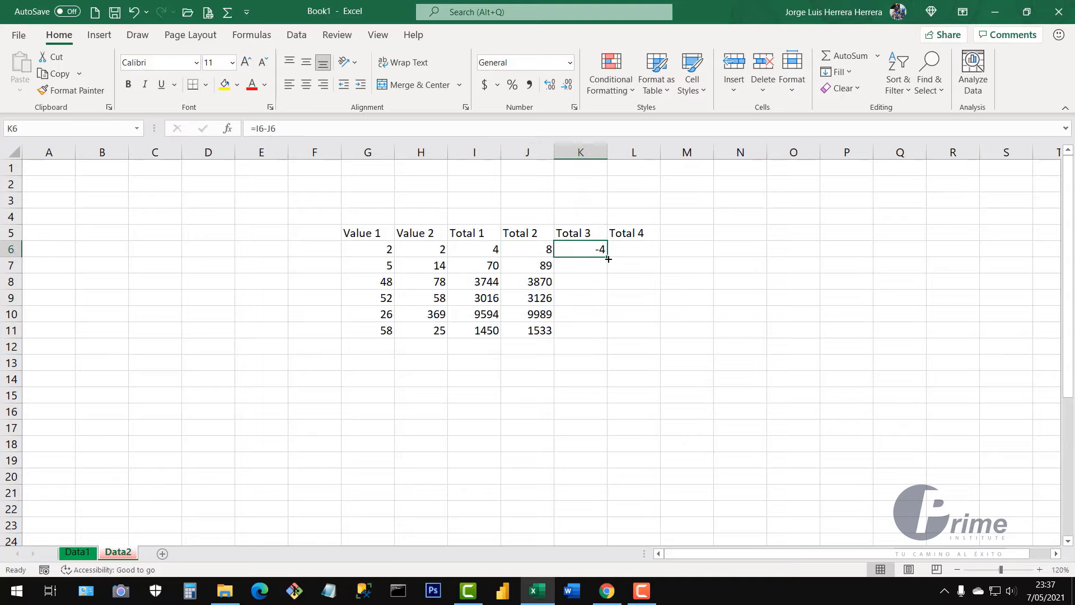
left_click_drag(608, 259, 609, 336)
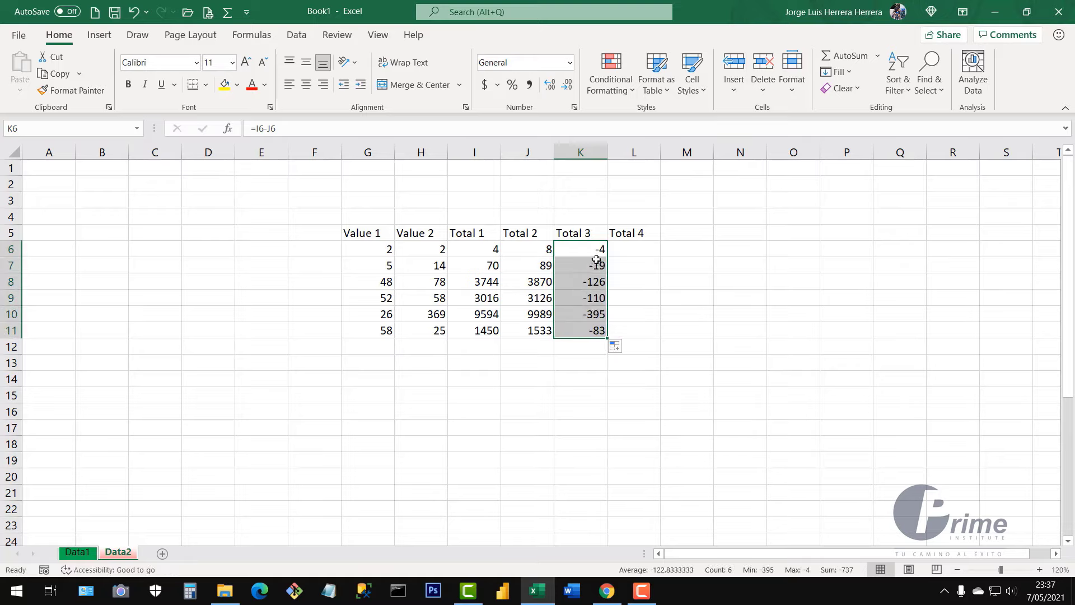
left_click(586, 303)
- Enter the formula =I6/J6 in cell L6 to divide Total 1 by Total 2
left_click(622, 252)
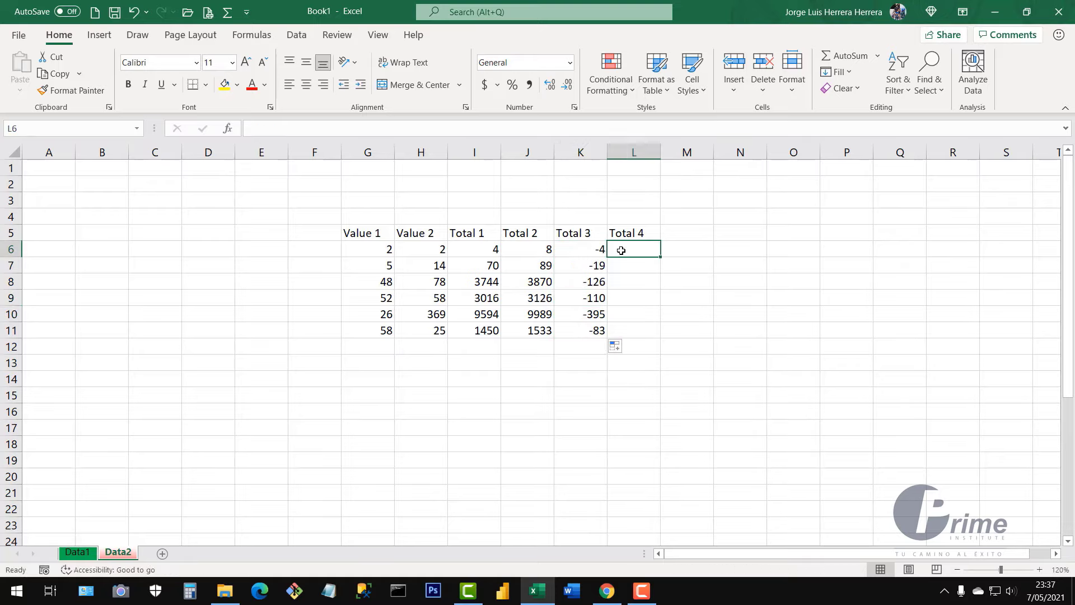
left_click(485, 248)
left_click(536, 248)
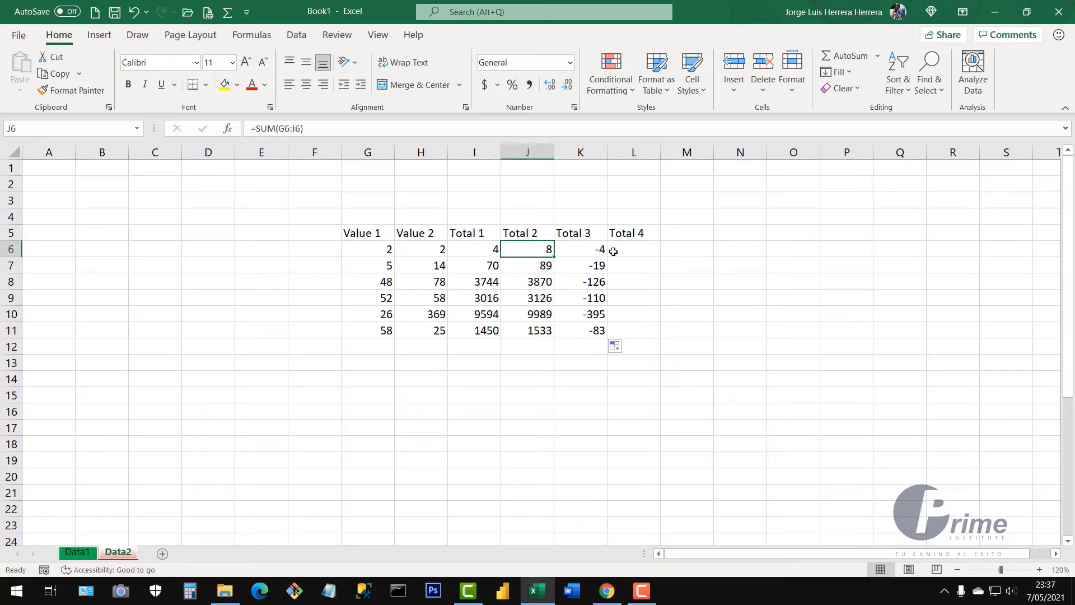
left_click(617, 250)
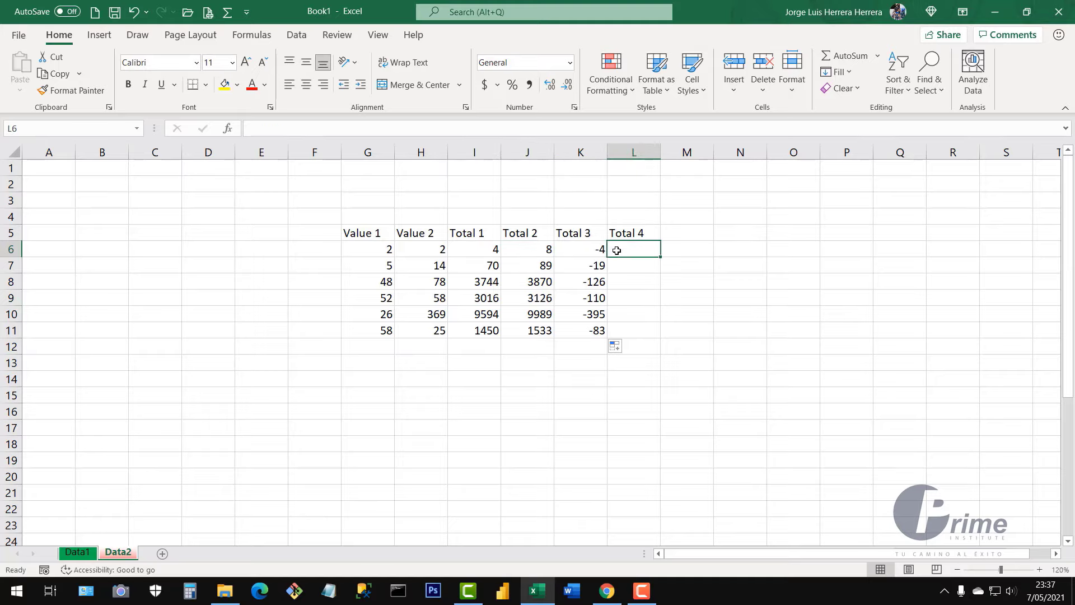
type("=")
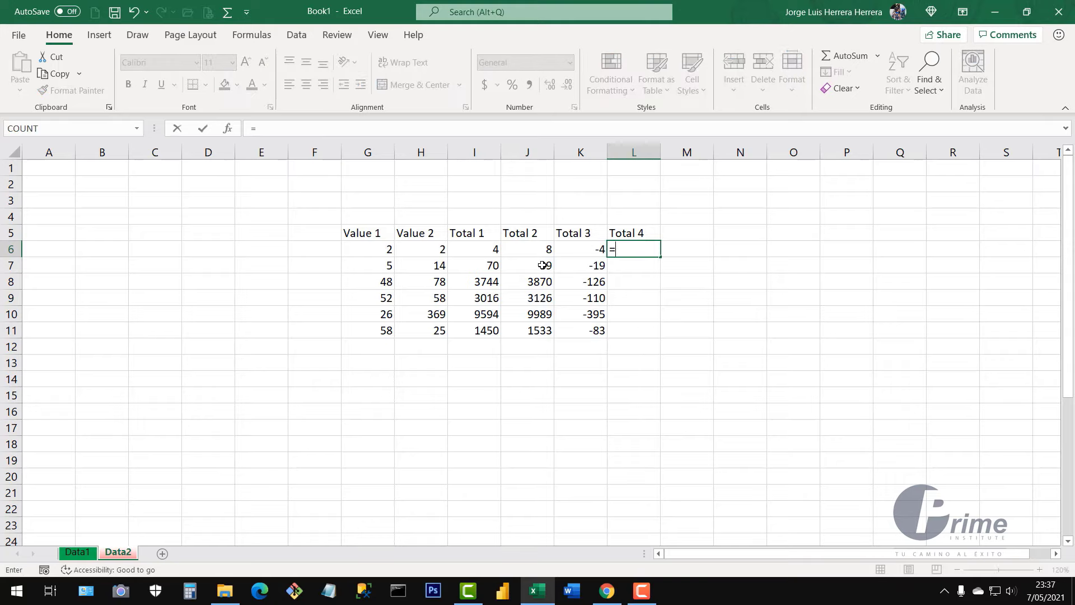
left_click(487, 253)
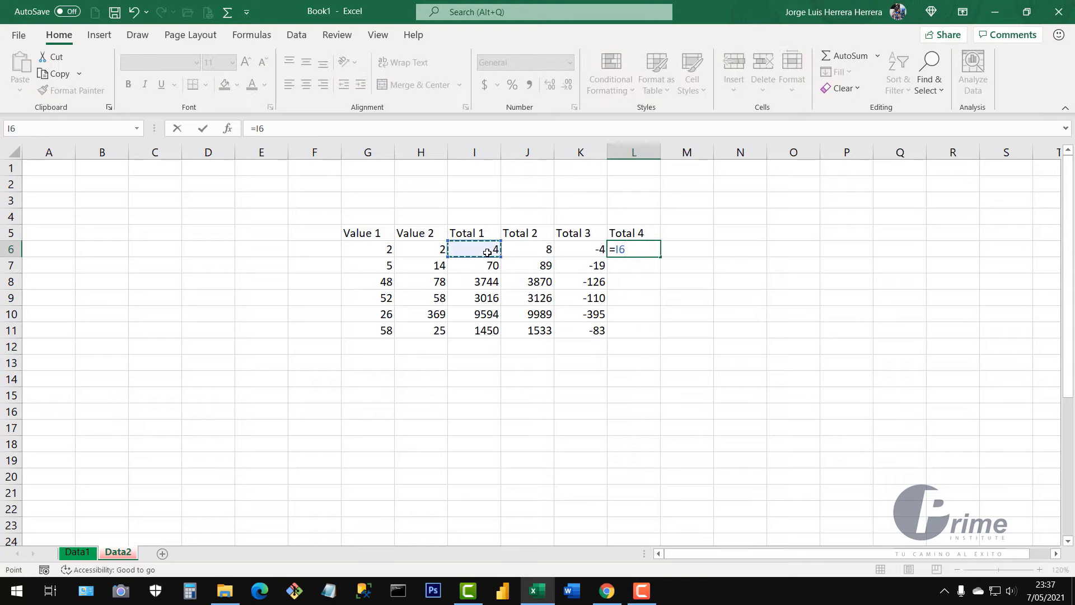
type("/")
left_click(529, 253)
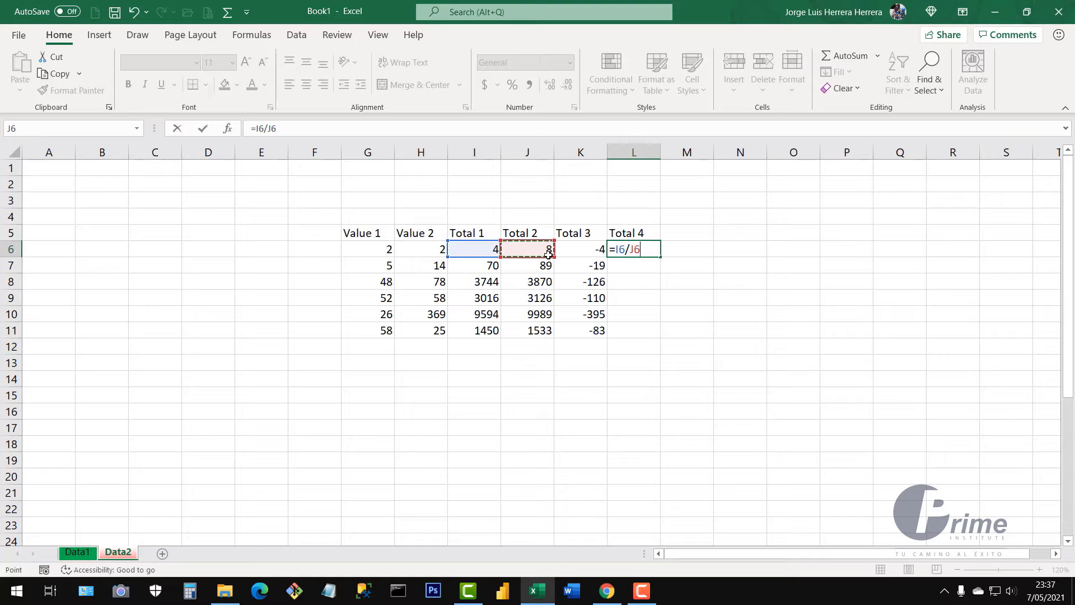
key("Return")
- Fill the division formula from cell L6 down through L11 in the Total 4 column
left_click(643, 251)
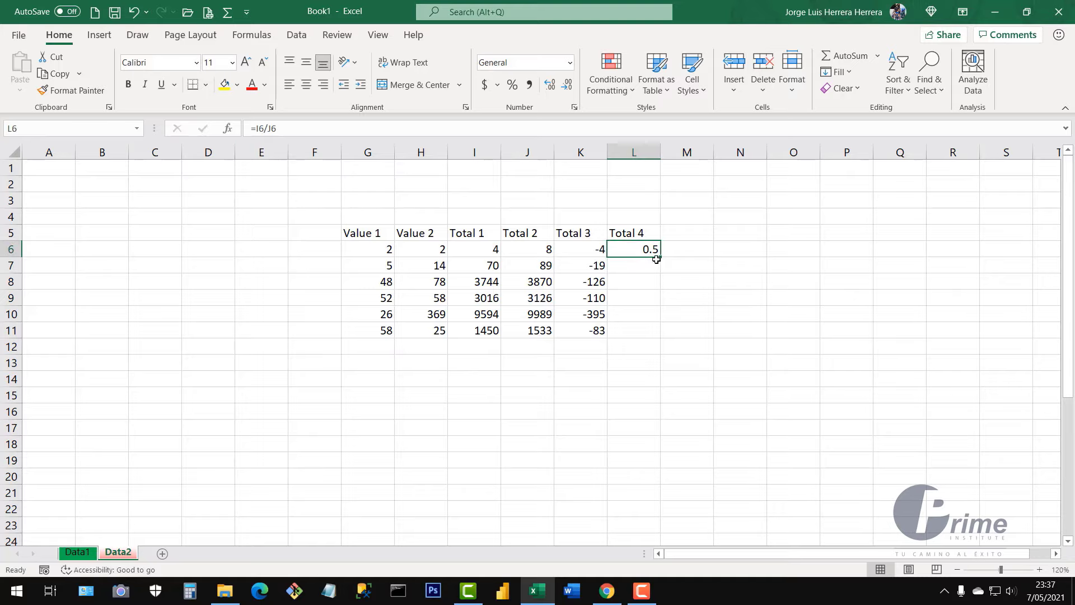
left_click_drag(661, 257, 662, 334)
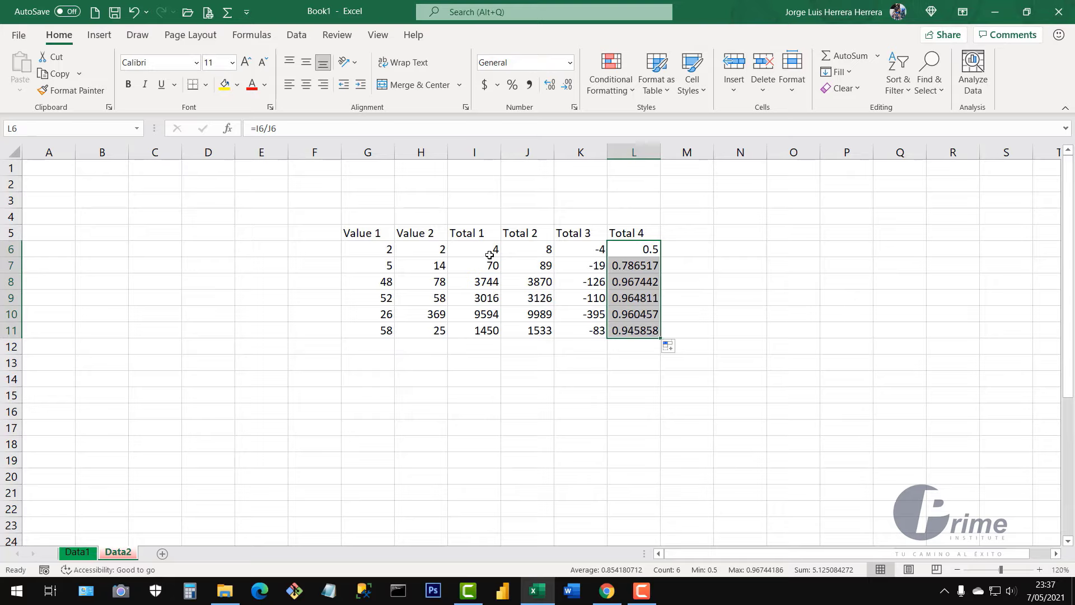
left_click(628, 299)
- Examine the Total 4 formula in cell L6 and its highlighted references, and review the Total 1 to Total 4 formulas in row 6
left_click(630, 251)
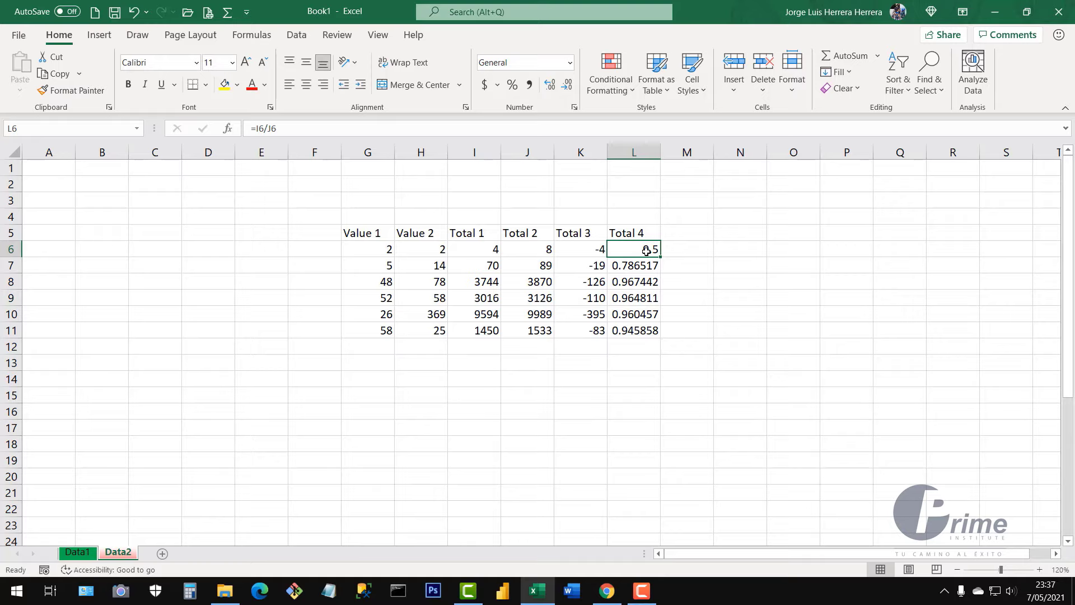
double_click(646, 250)
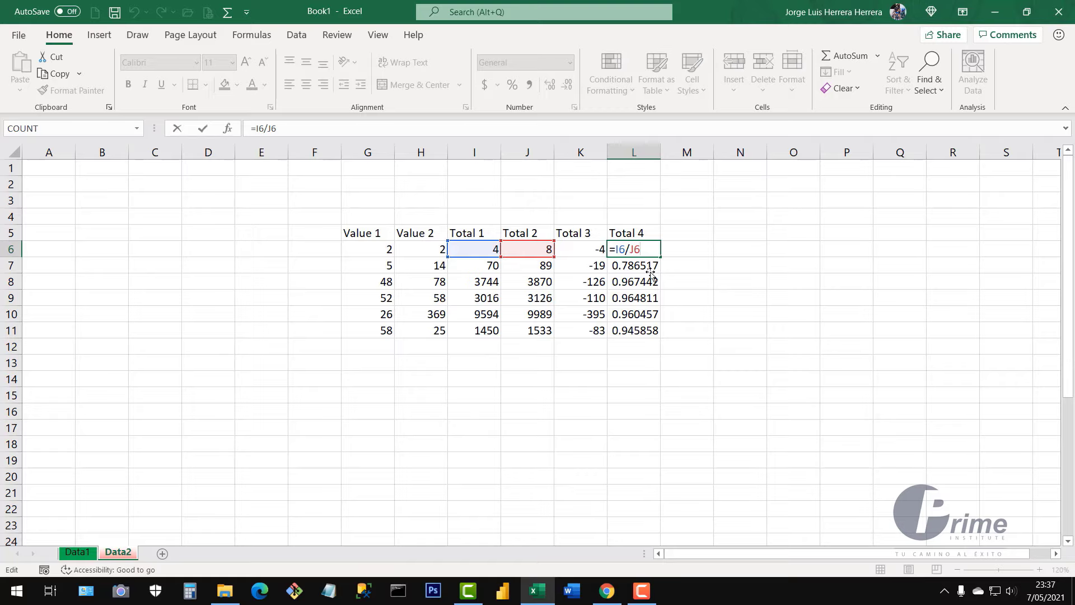
key("Return")
left_click(641, 249)
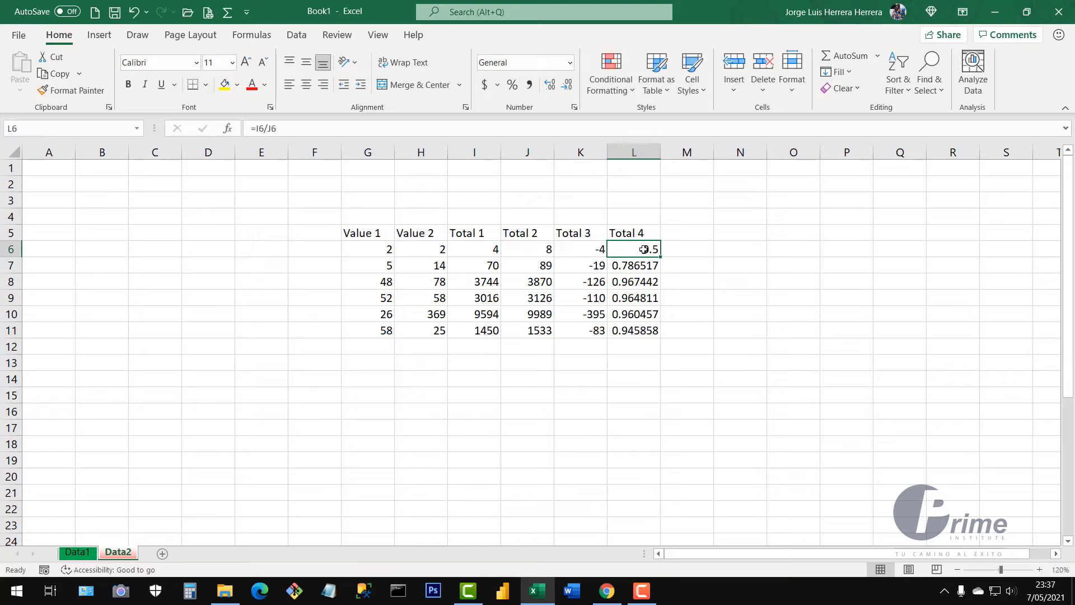
double_click(644, 249)
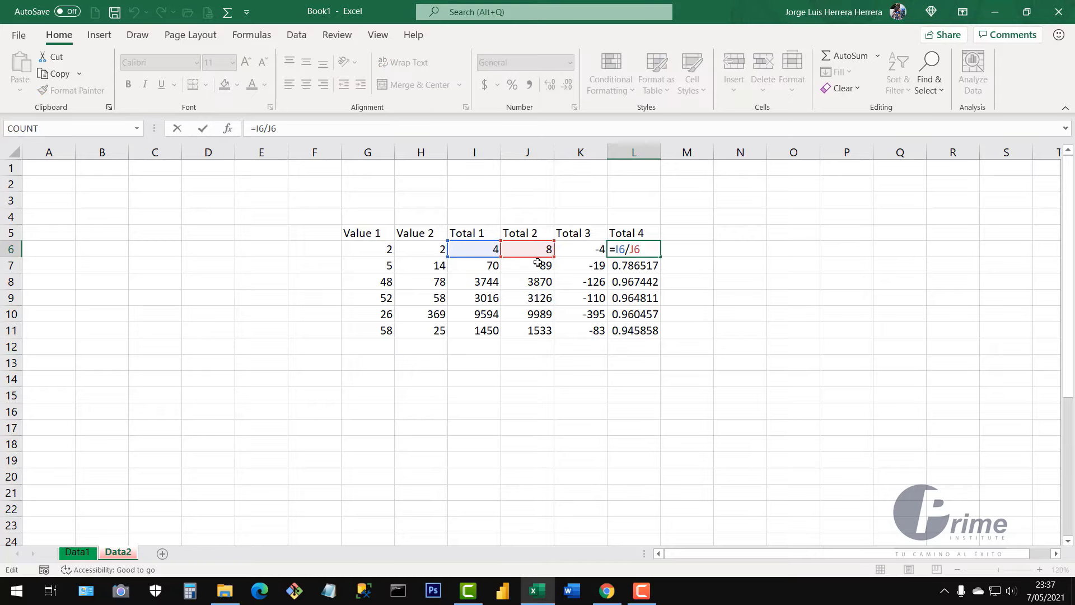
key("Return")
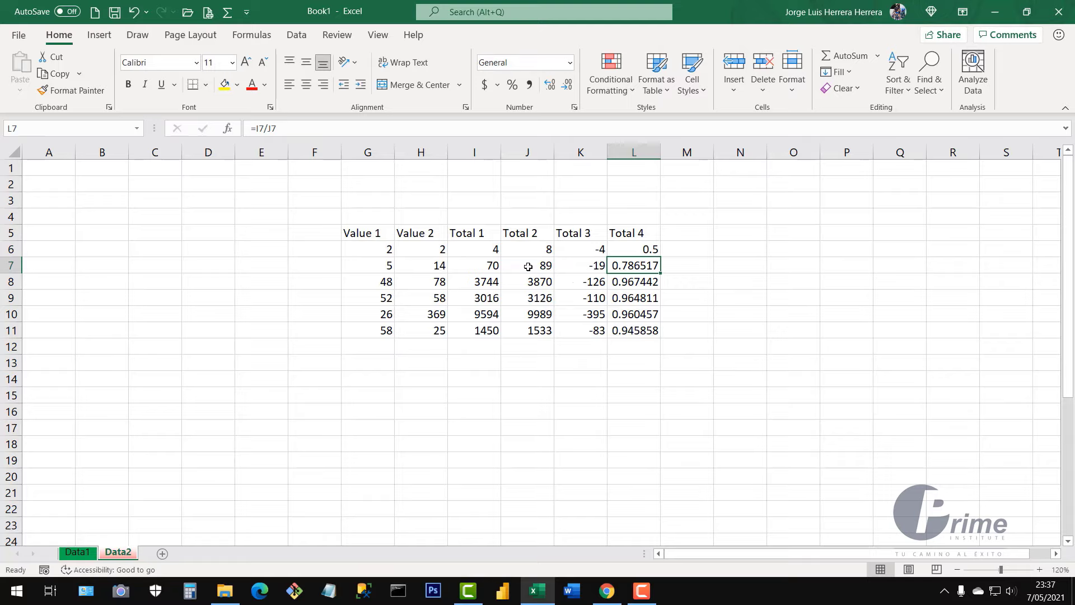
left_click(440, 250)
left_click(472, 252)
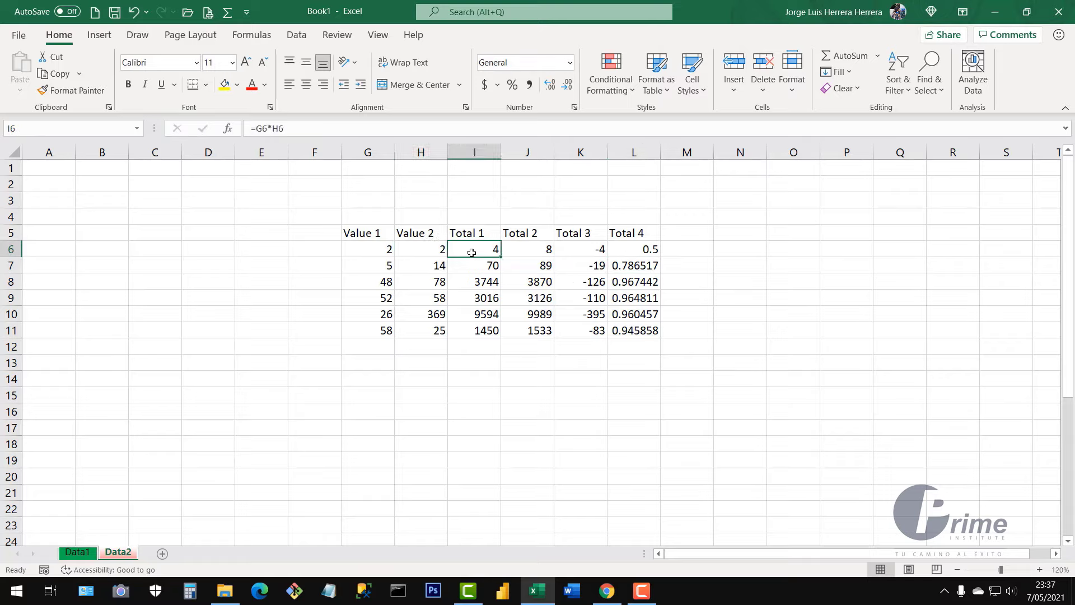
left_click(523, 254)
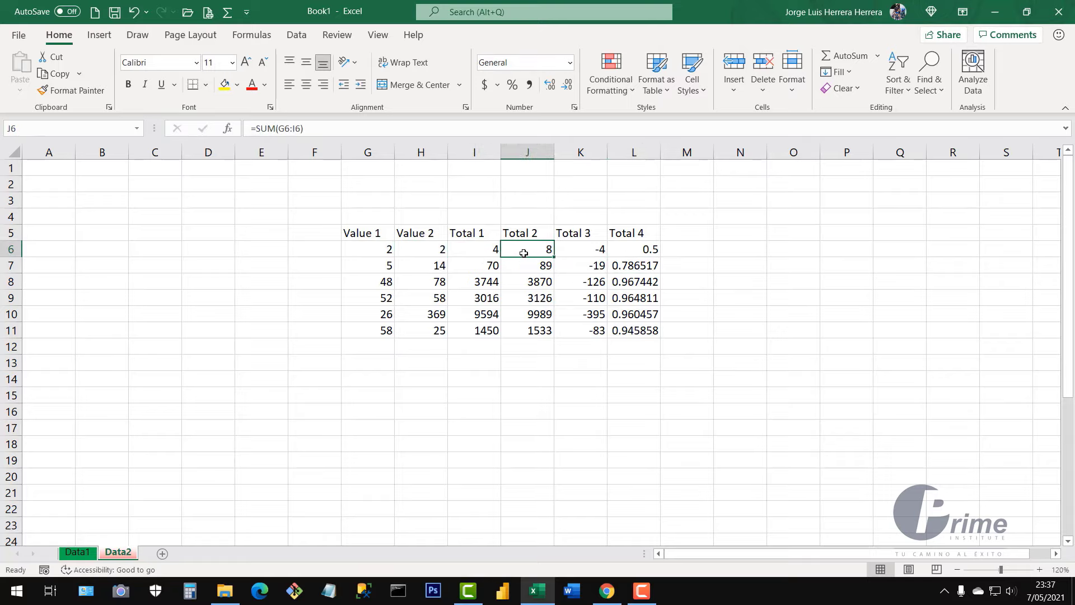
left_click(592, 255)
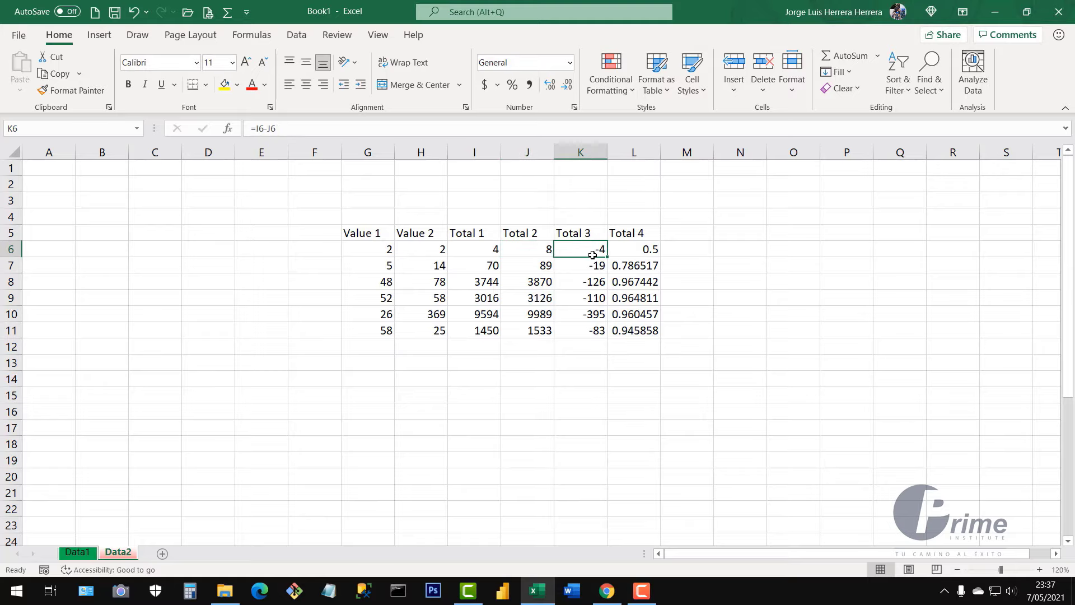
left_click(640, 256)
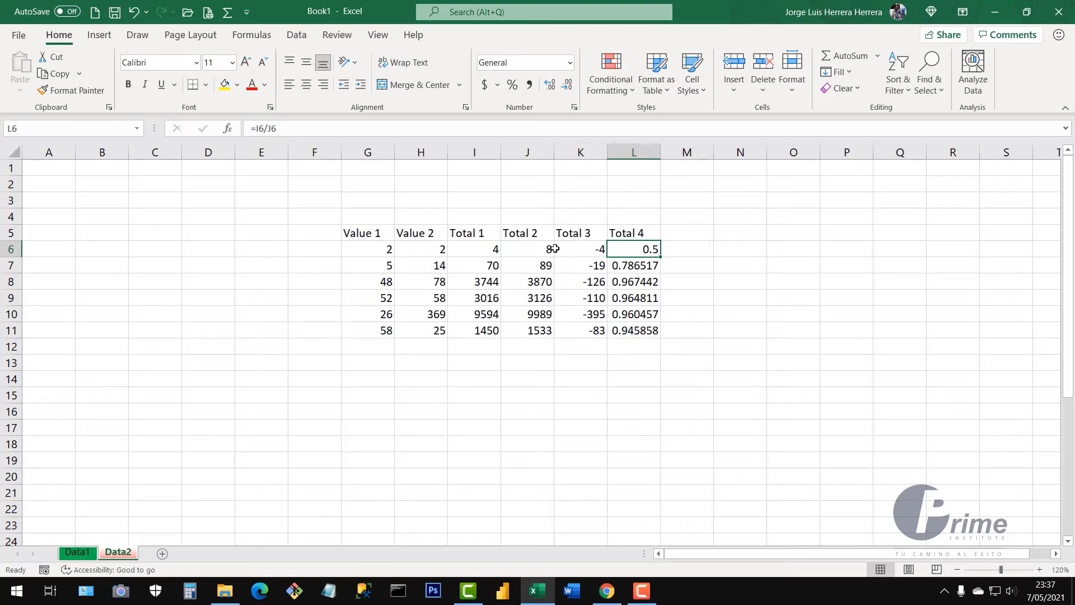
- Clear the Total 2 formulas from cells J6 through J11
left_click(533, 248)
left_click_drag(536, 252, 552, 329)
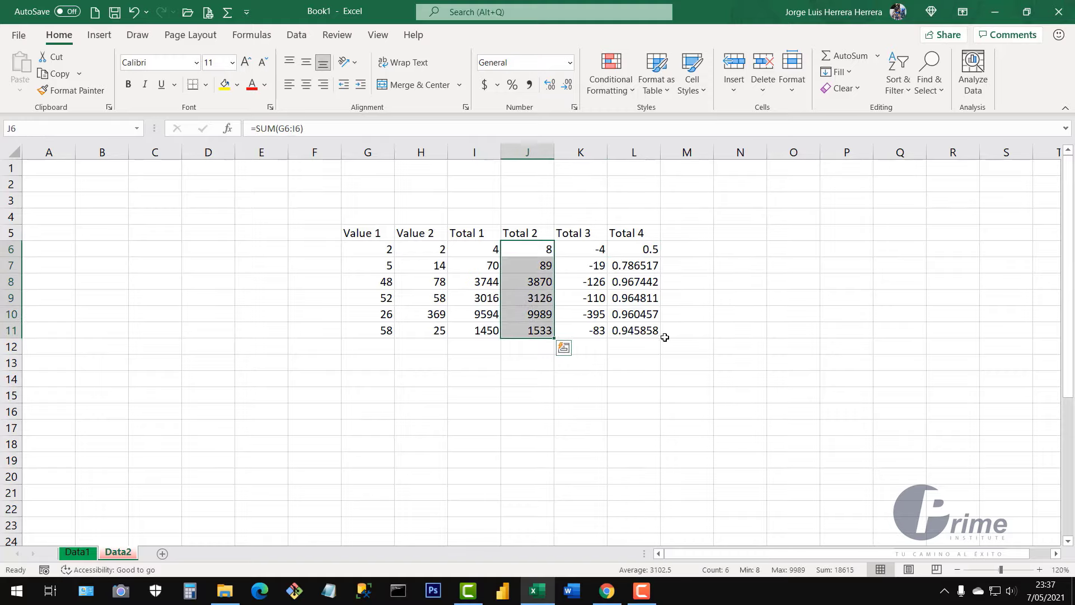
key("Delete")
left_click(523, 248)
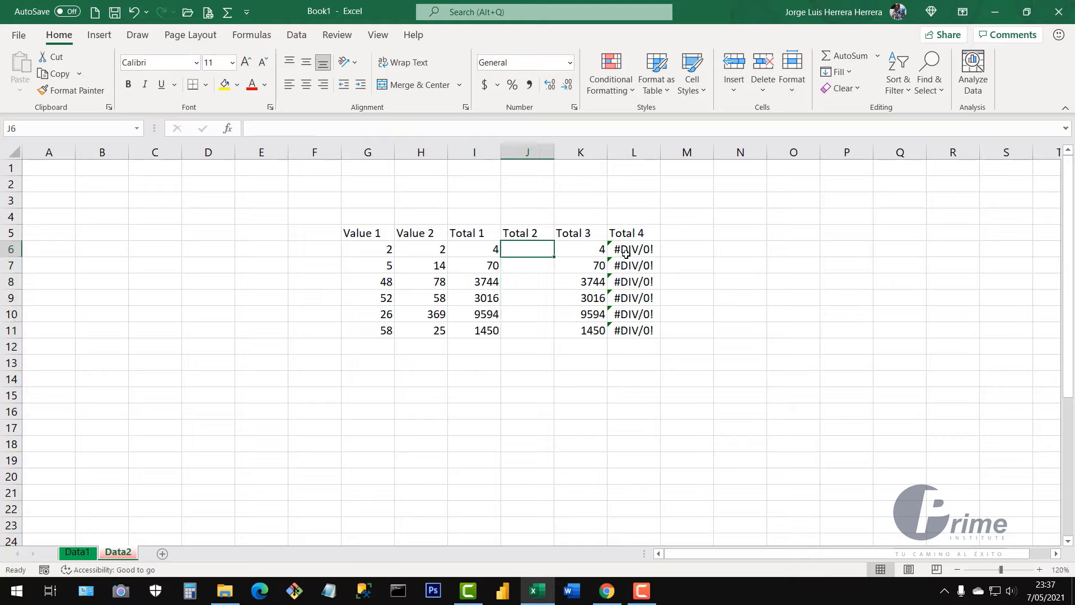
- Inspect how the division formula in cell L6 and the Total 4 column depend on the emptied Total 2 cells
left_click(641, 280)
left_click(635, 253)
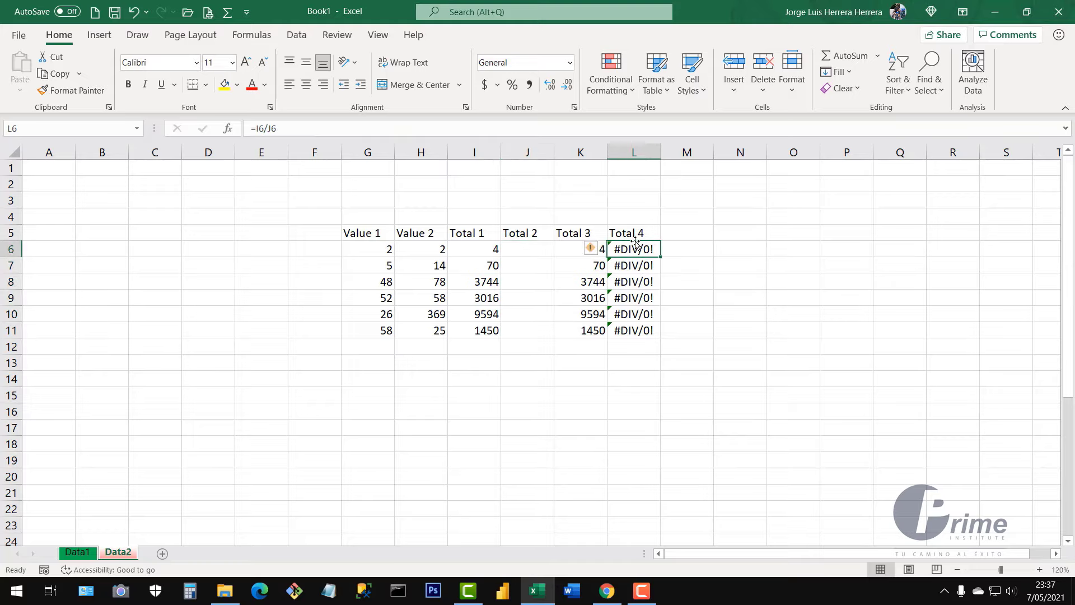
double_click(631, 250)
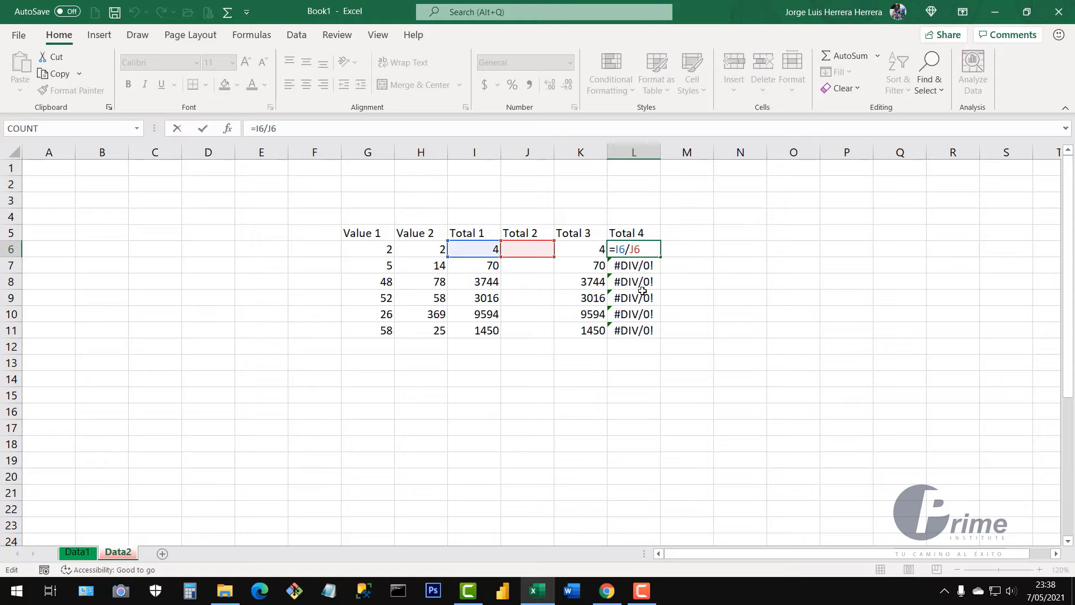
key("Return")
left_click_drag(644, 251, 647, 327)
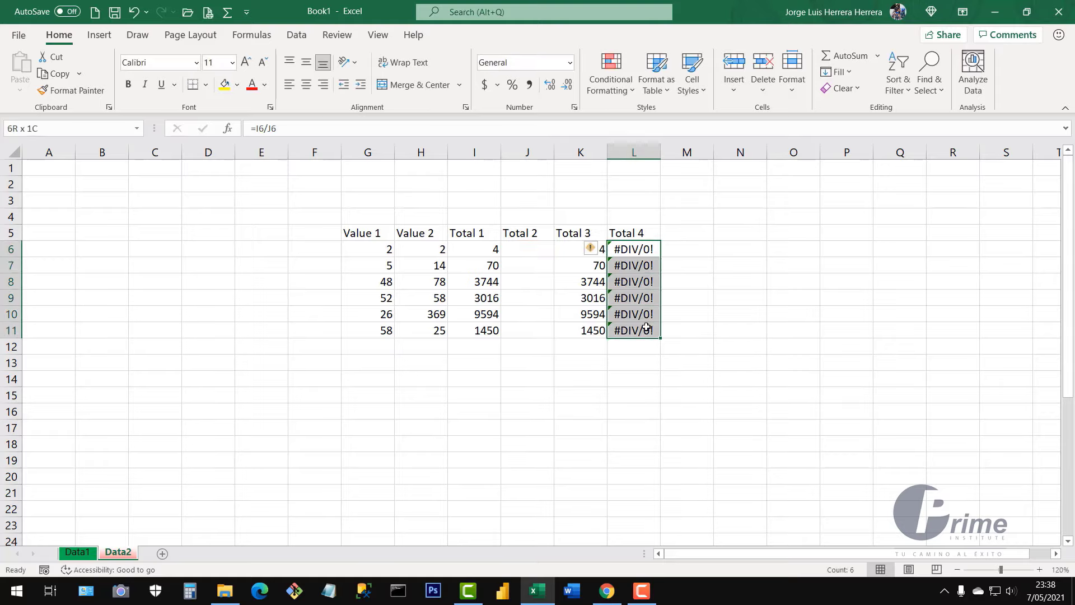
- Enter the formula =G6+H6 in cell J6 to add Value 1 and Value 2
left_click(527, 252)
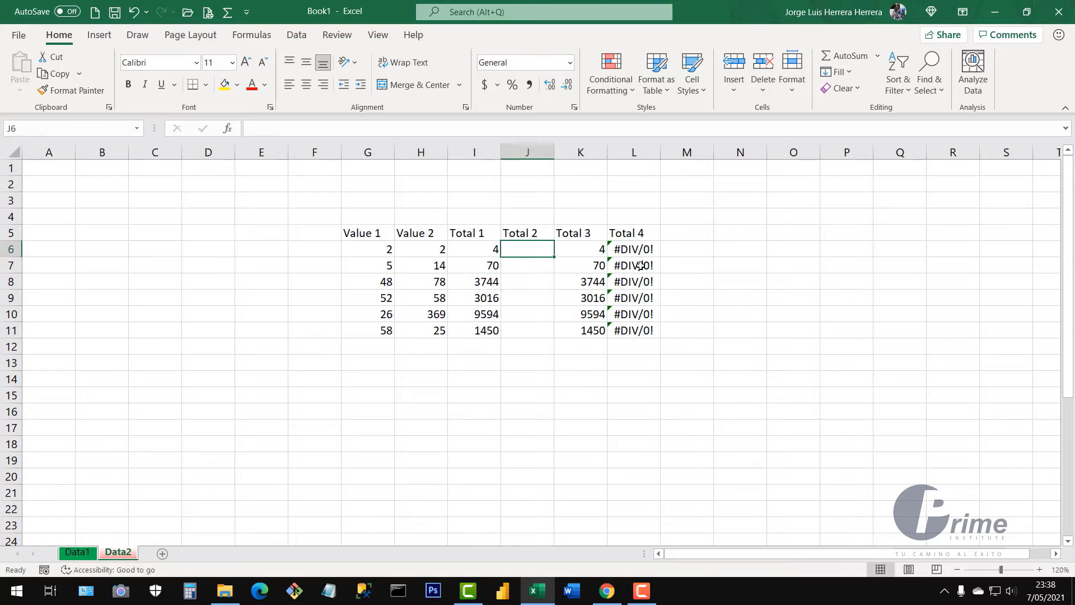
type("=")
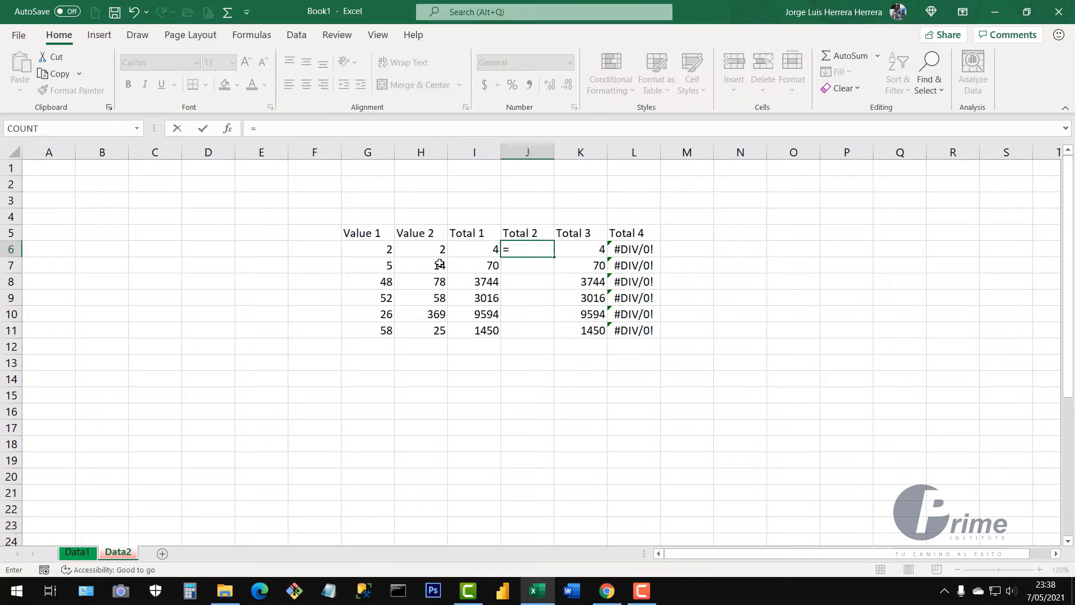
left_click(379, 251)
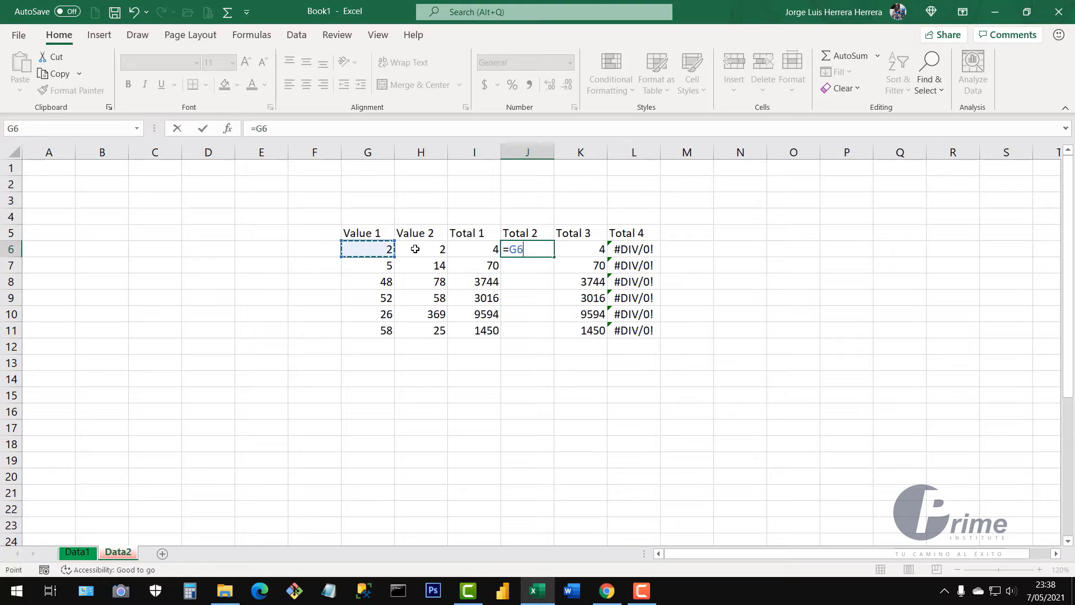
type("+")
left_click(435, 252)
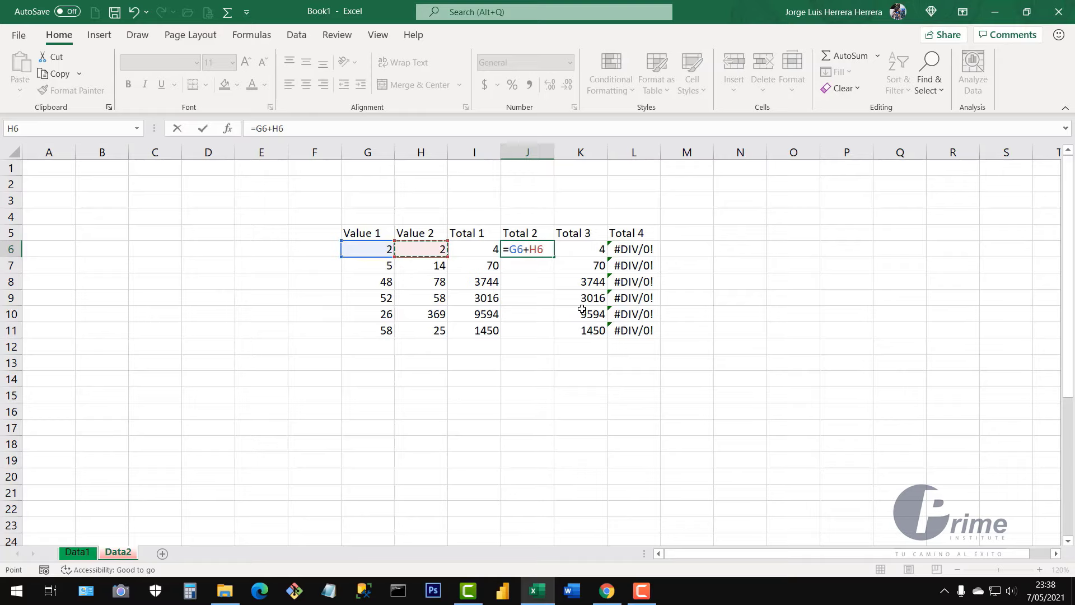
key("Return")
- Check the references of the addition formula in cell J6 and fill it down through J11 in the Total 2 column
double_click(527, 253)
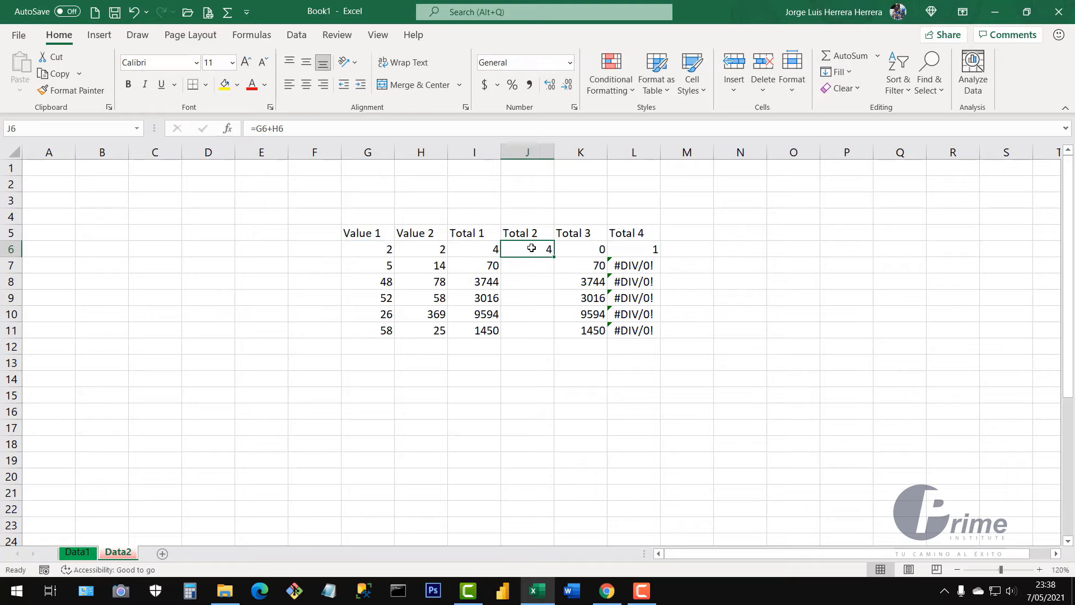
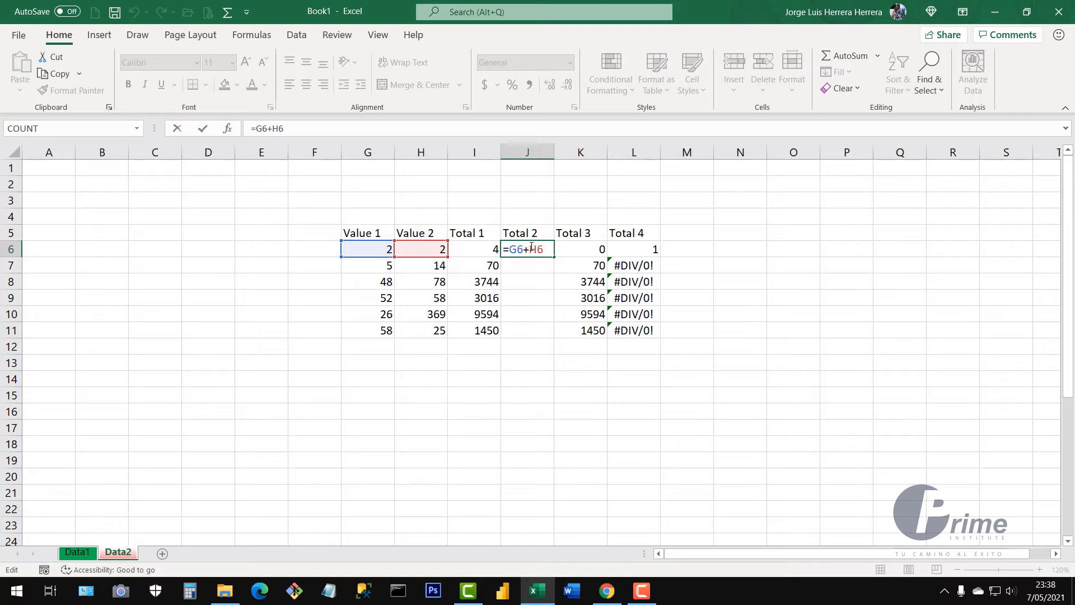
key("ctrl+Return")
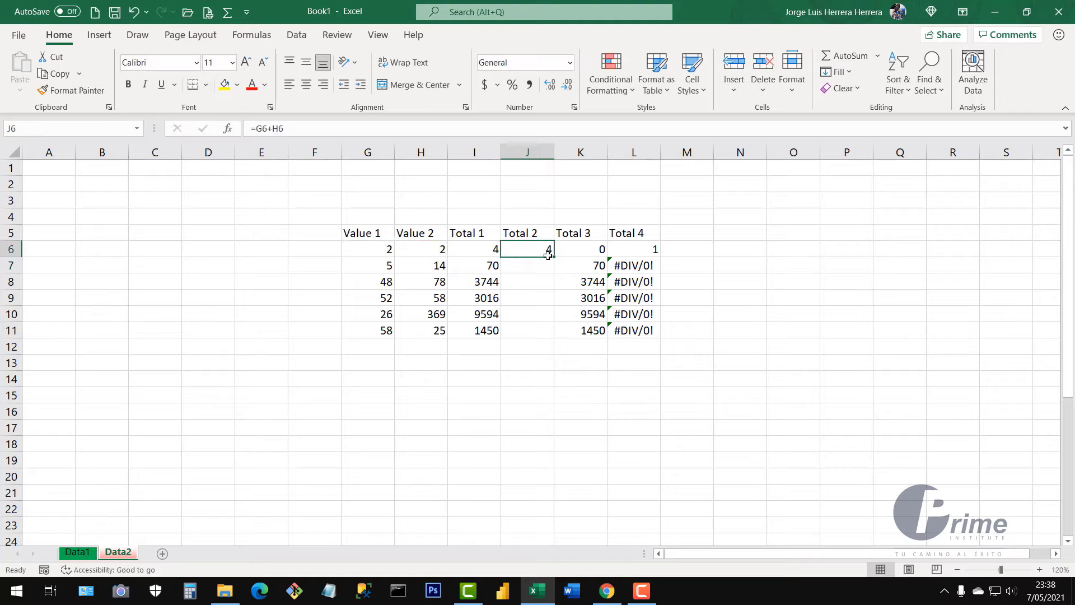
left_click_drag(554, 256, 554, 341)
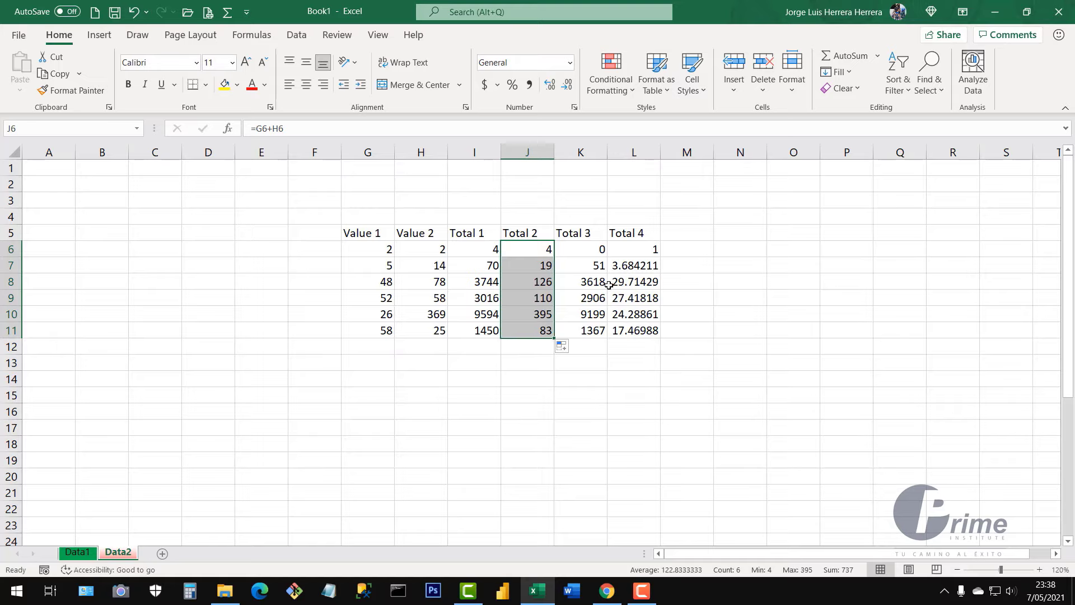
left_click(483, 379)
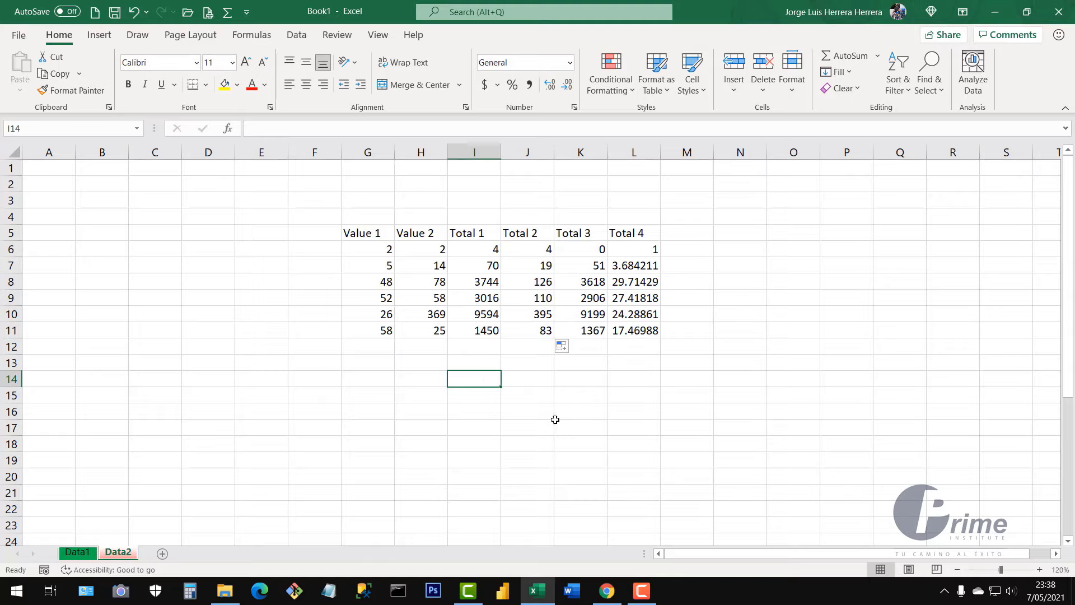
left_click(525, 406)
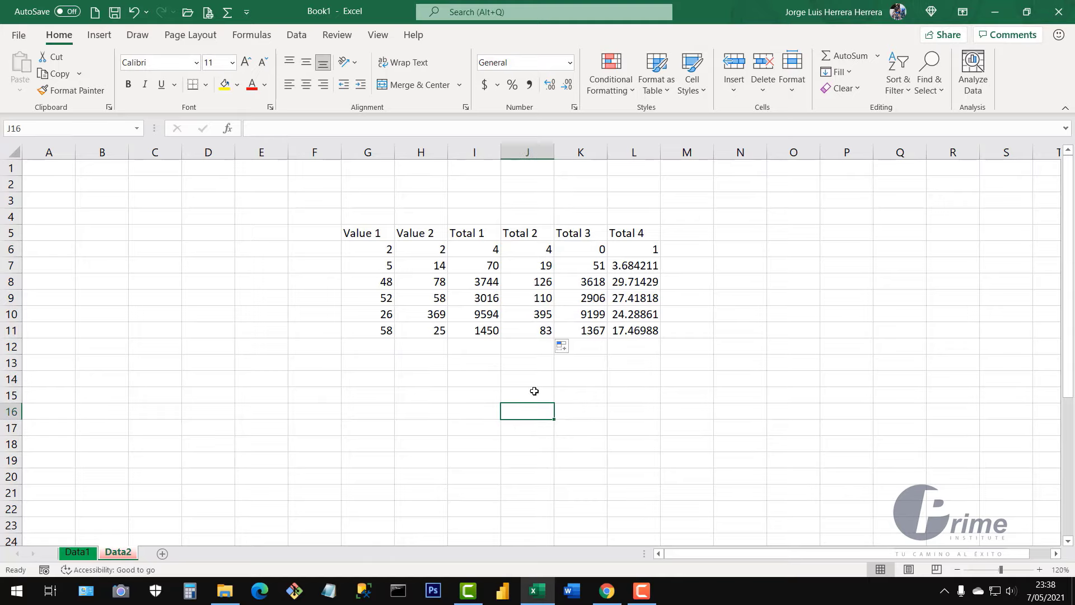
- Review the row 6 formulas in the Total 1 to Total 4 columns and the cells each one references
left_click(472, 251)
left_click(519, 253)
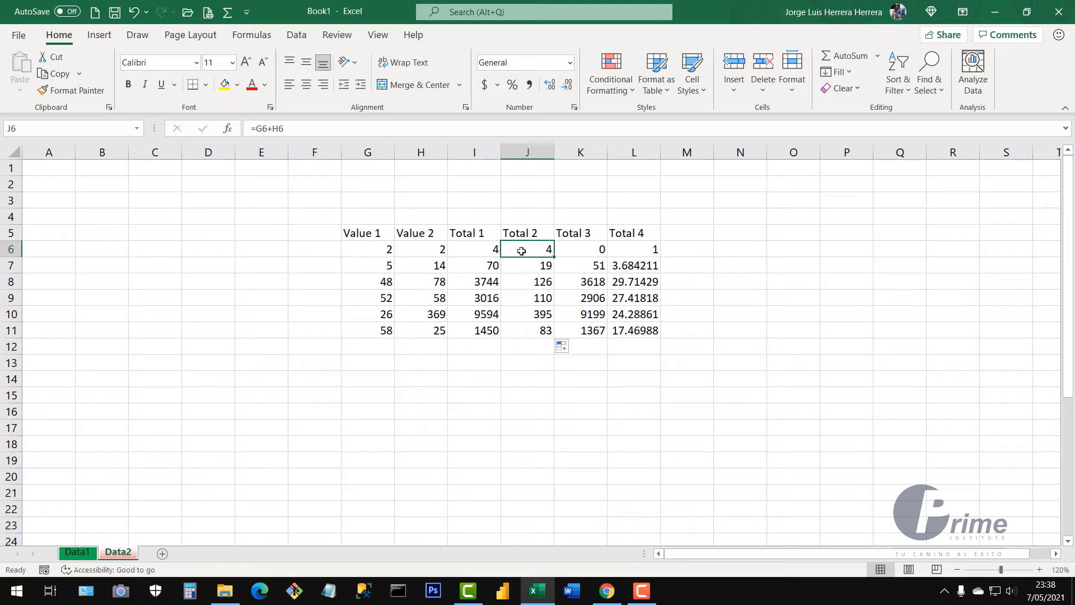
double_click(521, 251)
left_click(586, 253)
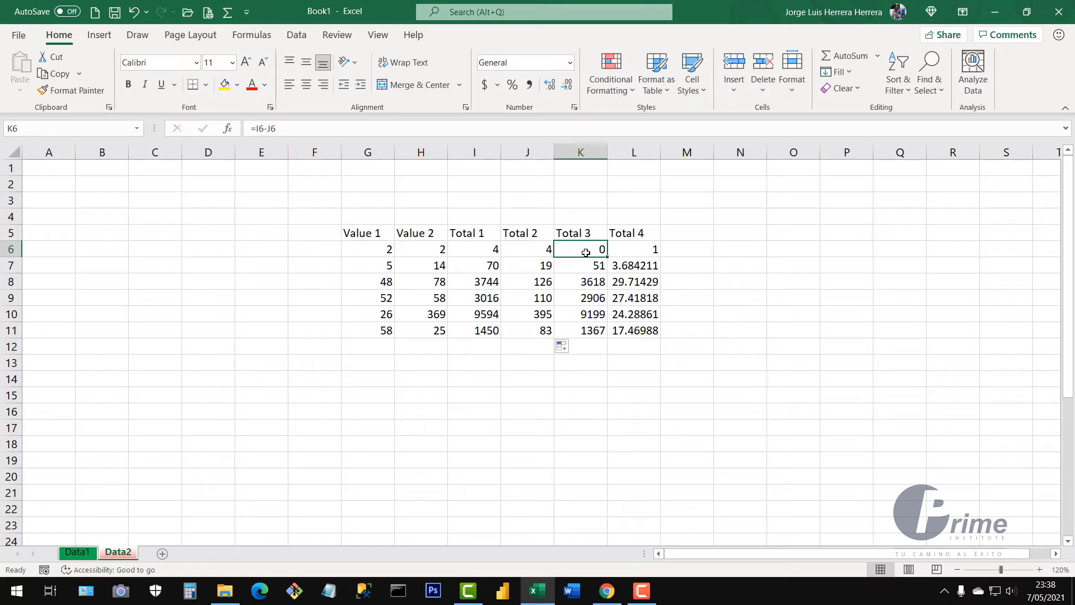
double_click(582, 252)
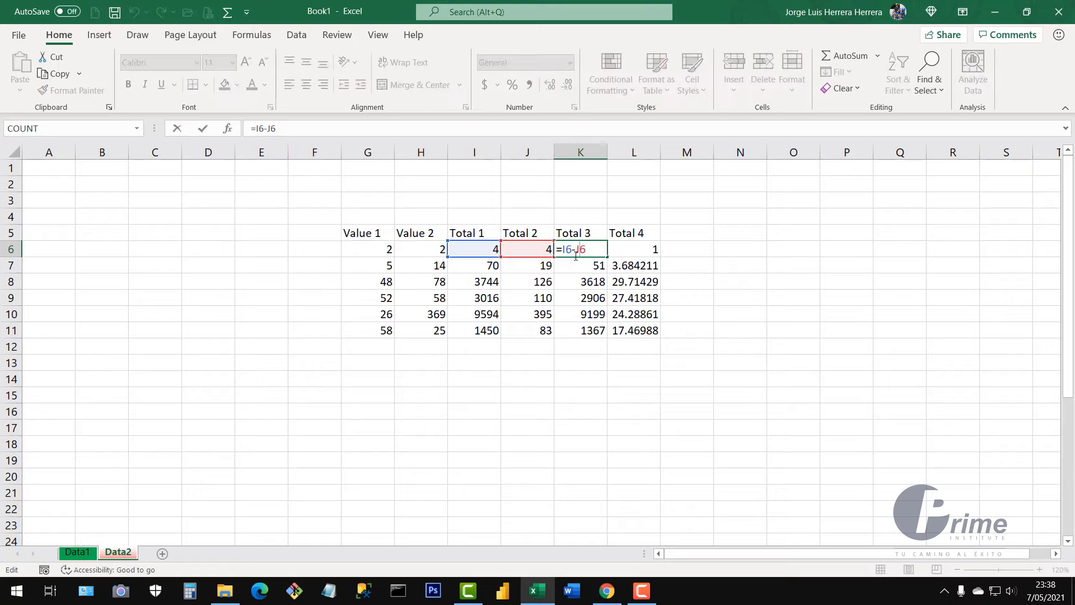
key("Escape")
double_click(644, 252)
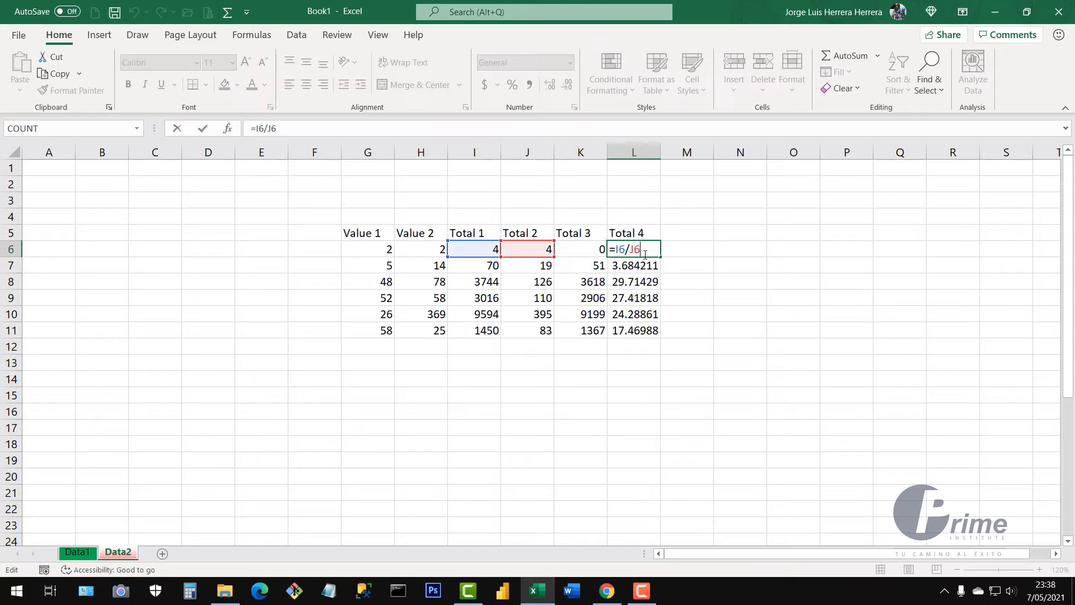
key("Escape")
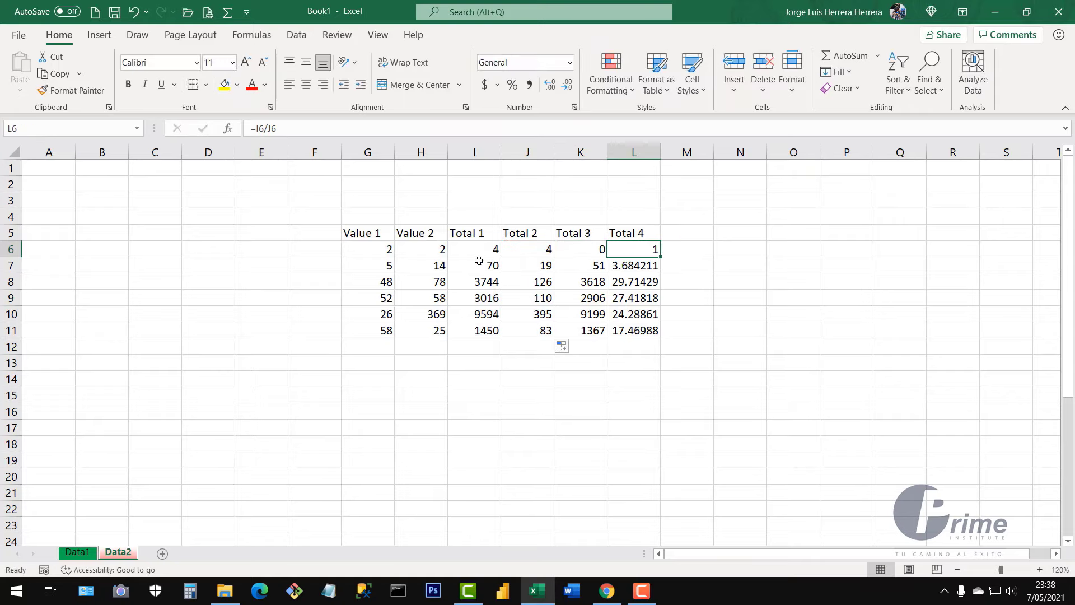
double_click(471, 257)
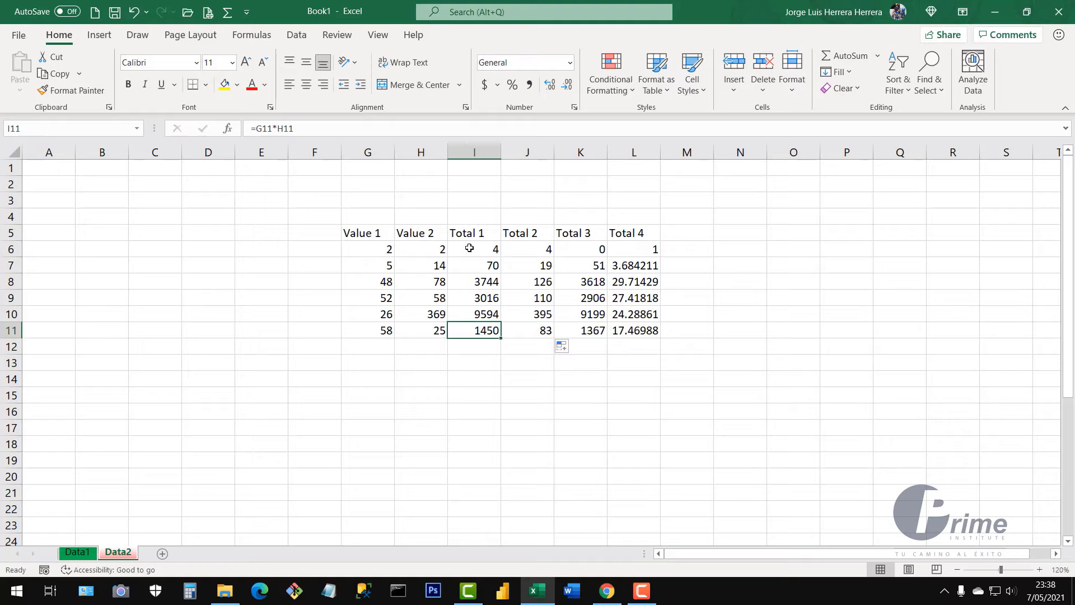
double_click(471, 249)
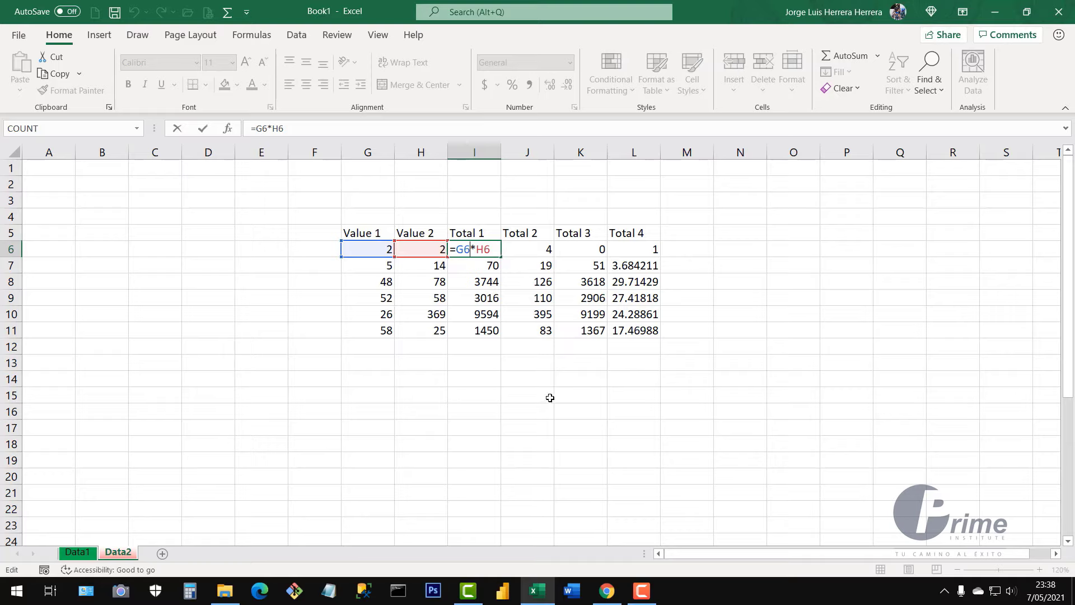
key("Escape")
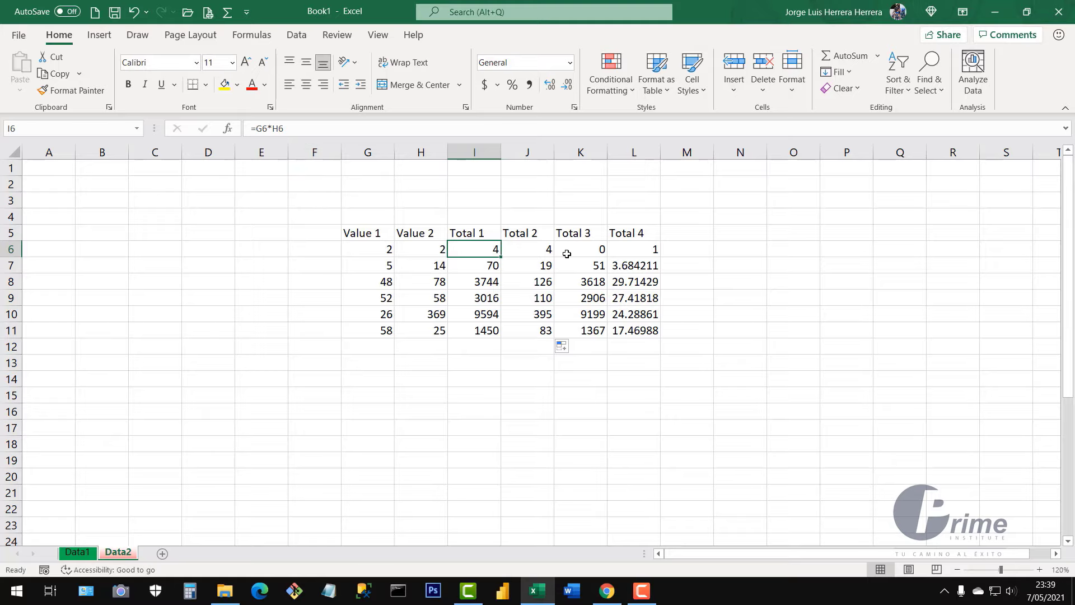
left_click(540, 251)
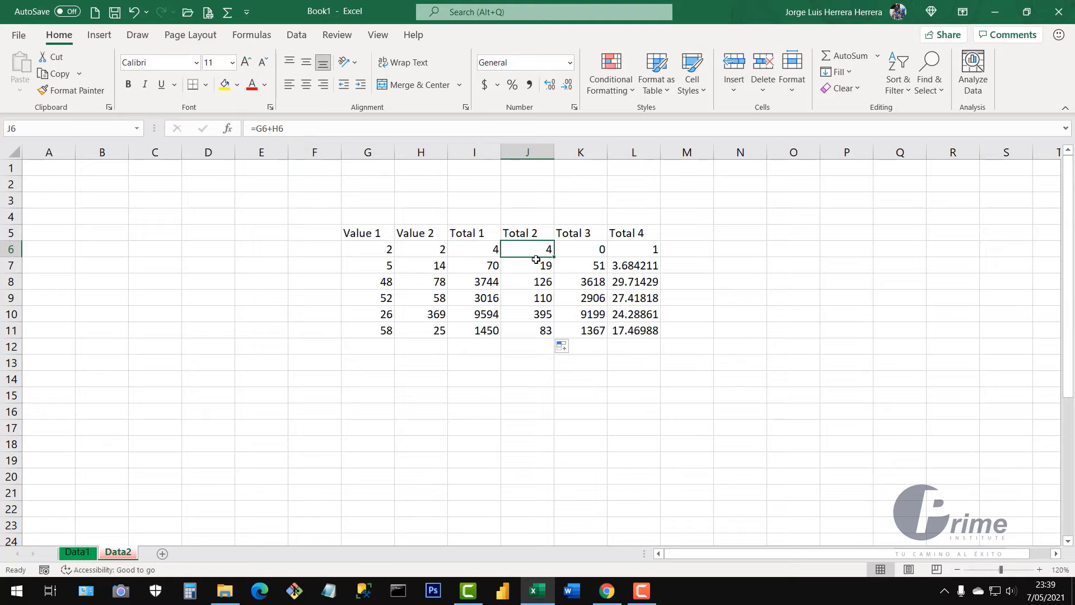
- Apply all borders to the table range G5:L11
left_click_drag(374, 238, 644, 326)
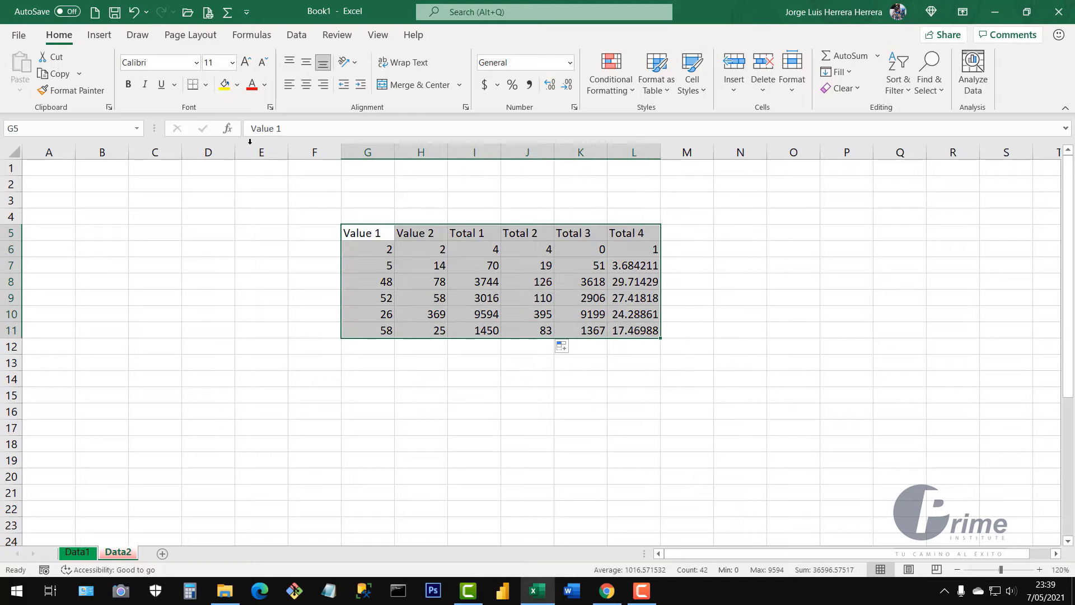
left_click(206, 85)
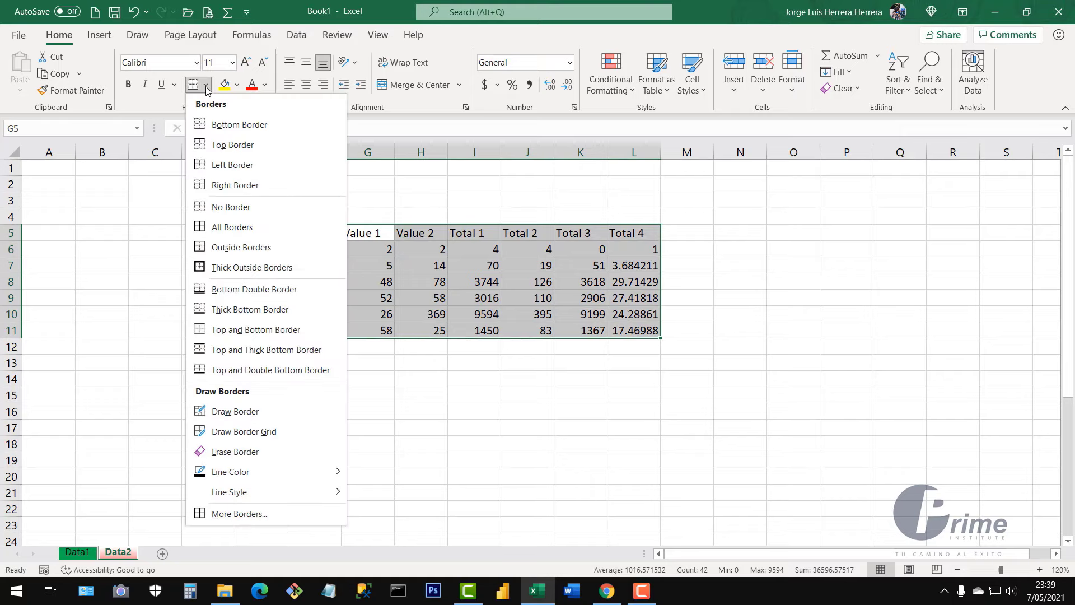
left_click(228, 233)
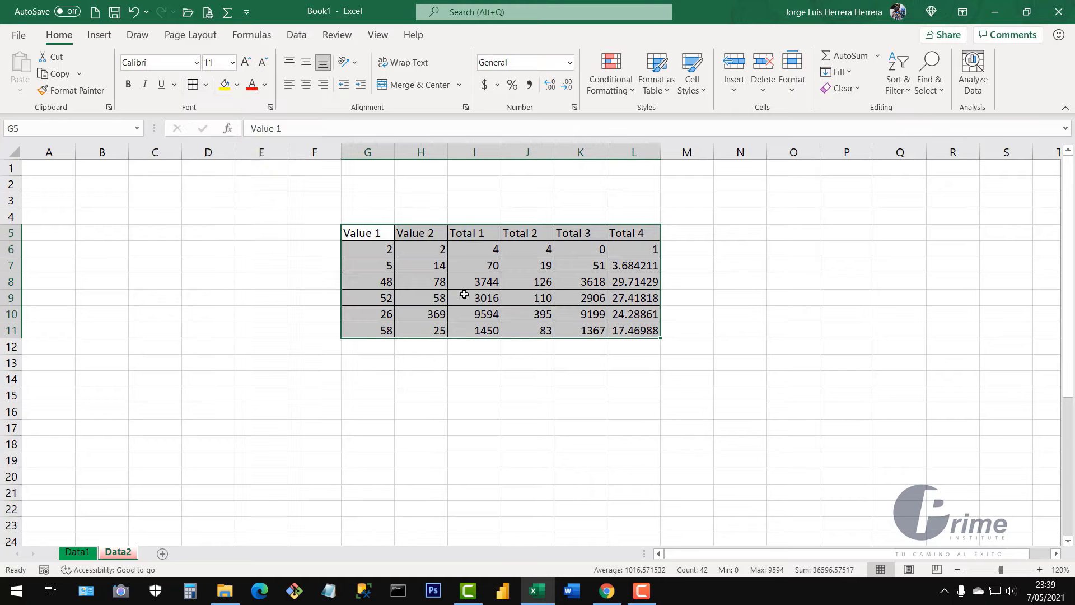
left_click(479, 312)
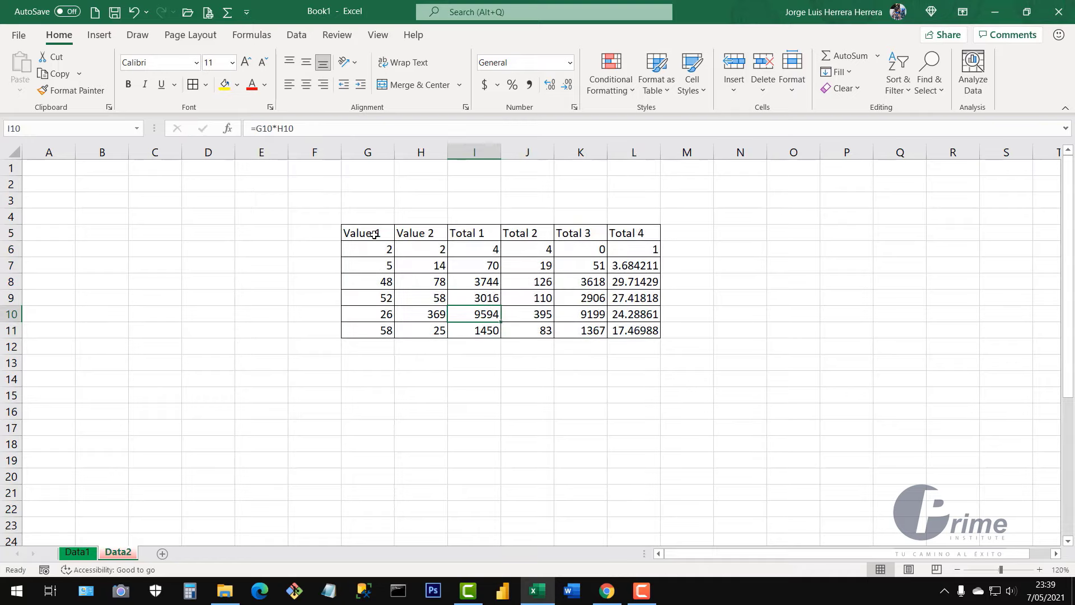
- Fill the header cells G5:L5 with dark green and set their font colour to white
left_click_drag(374, 235, 638, 235)
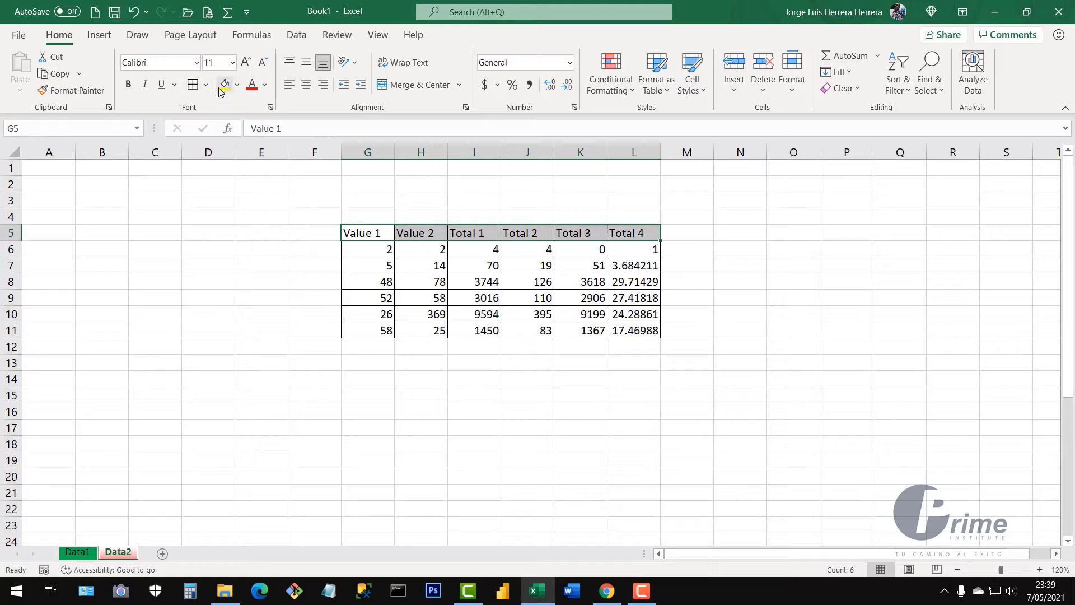
left_click(237, 85)
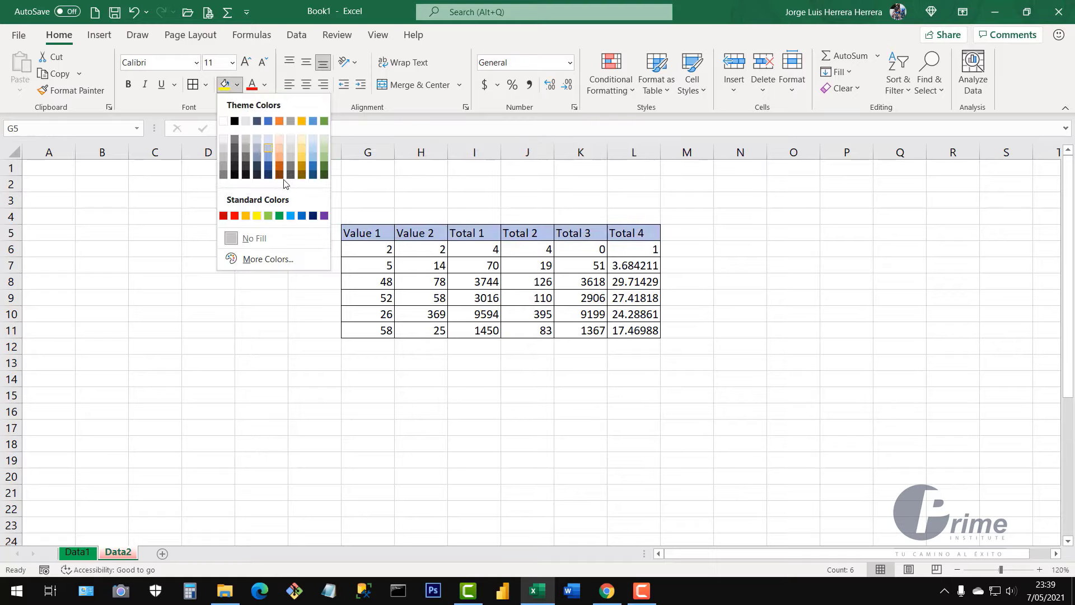
left_click(324, 169)
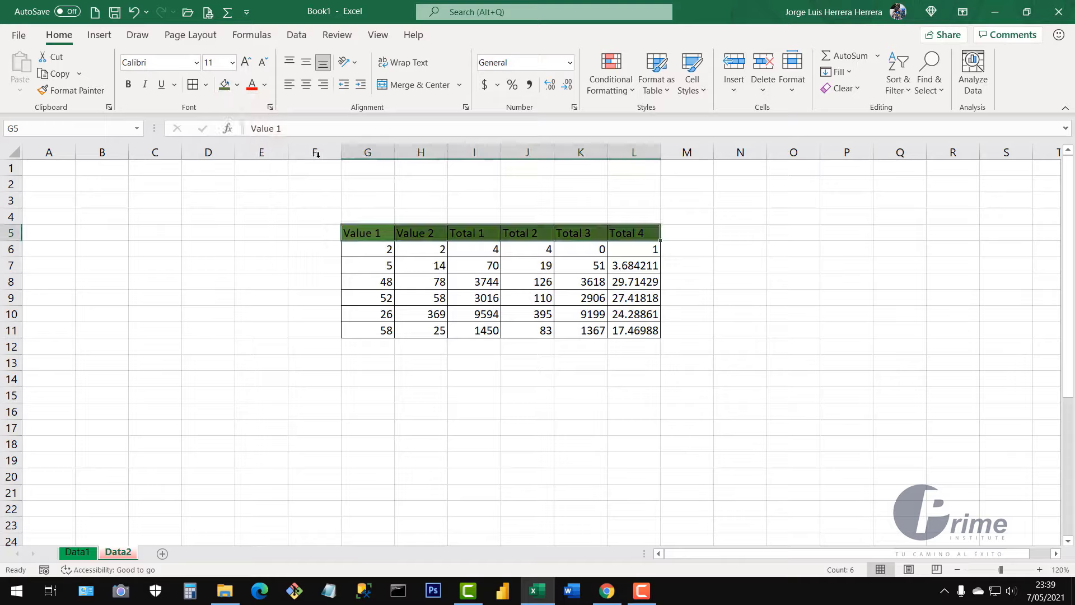
left_click(265, 87)
left_click(251, 140)
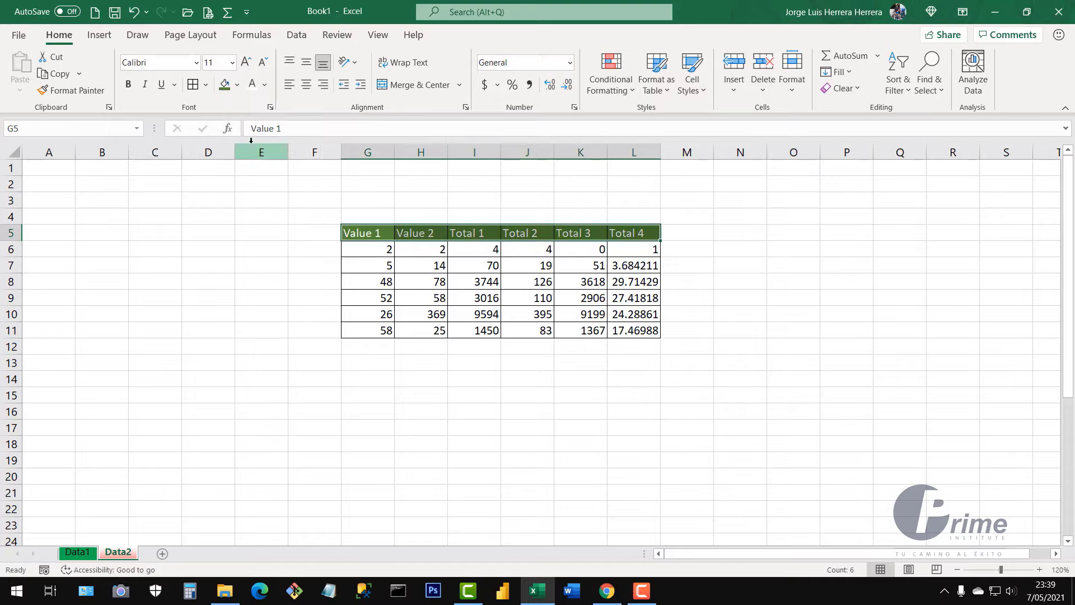
- Centre the header text in G5:L5 horizontally and vertically, and make row 5 about twice as tall
left_click(306, 85)
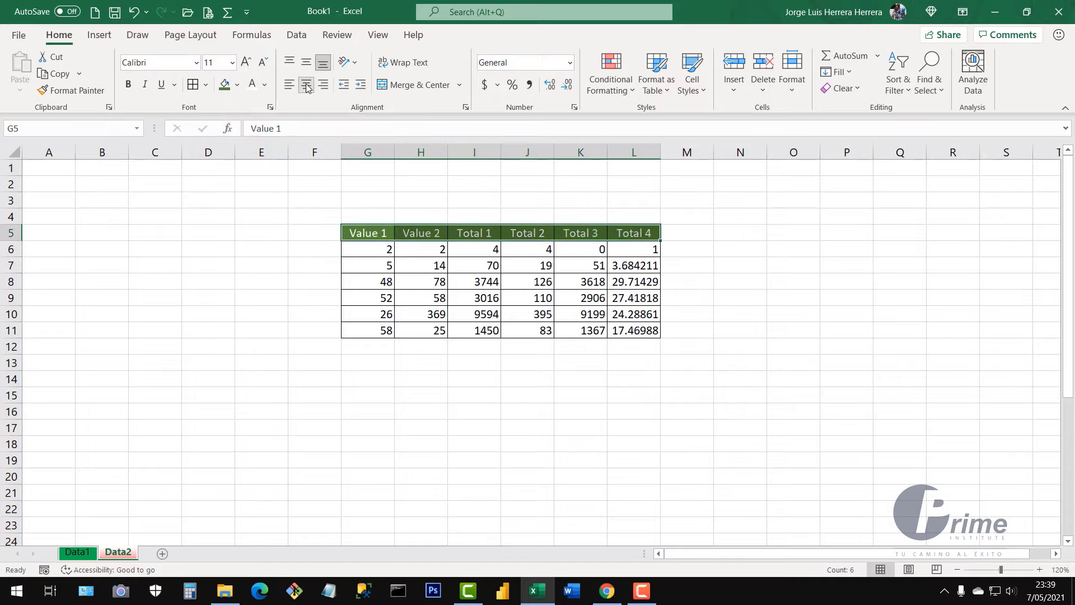
left_click(306, 63)
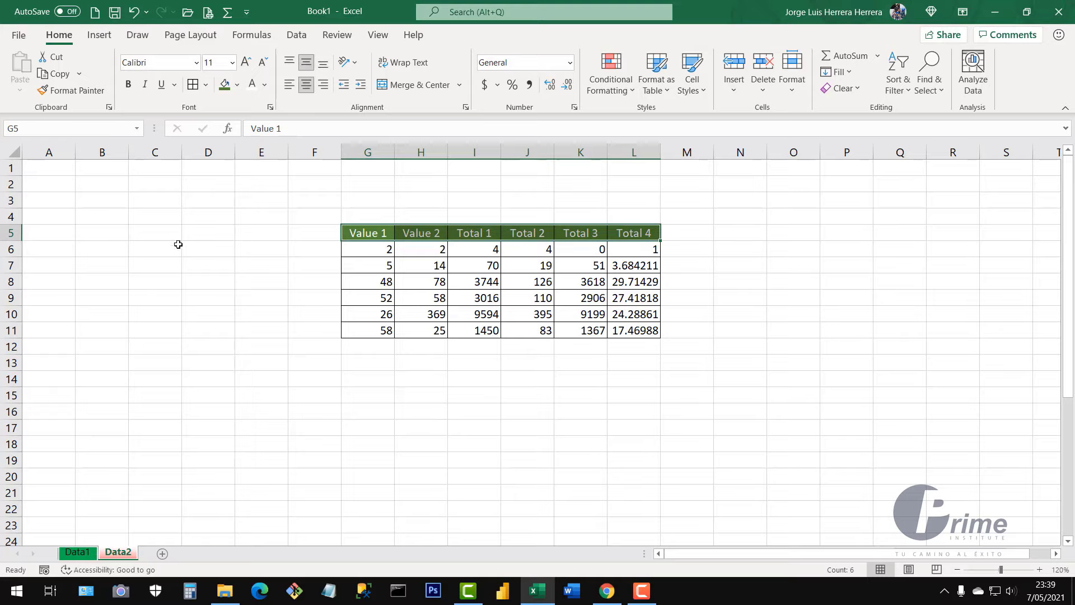
left_click_drag(10, 239, 12, 256)
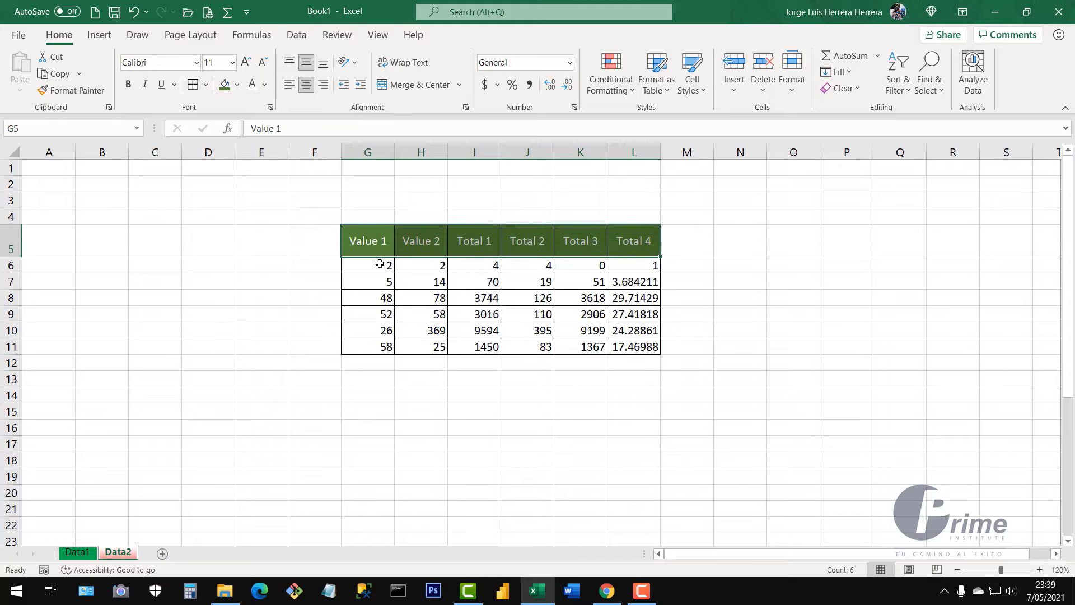
- Try bottom, top, left and right alignment on the header cells G5:L5 and return them to middle and centre
left_click(323, 62)
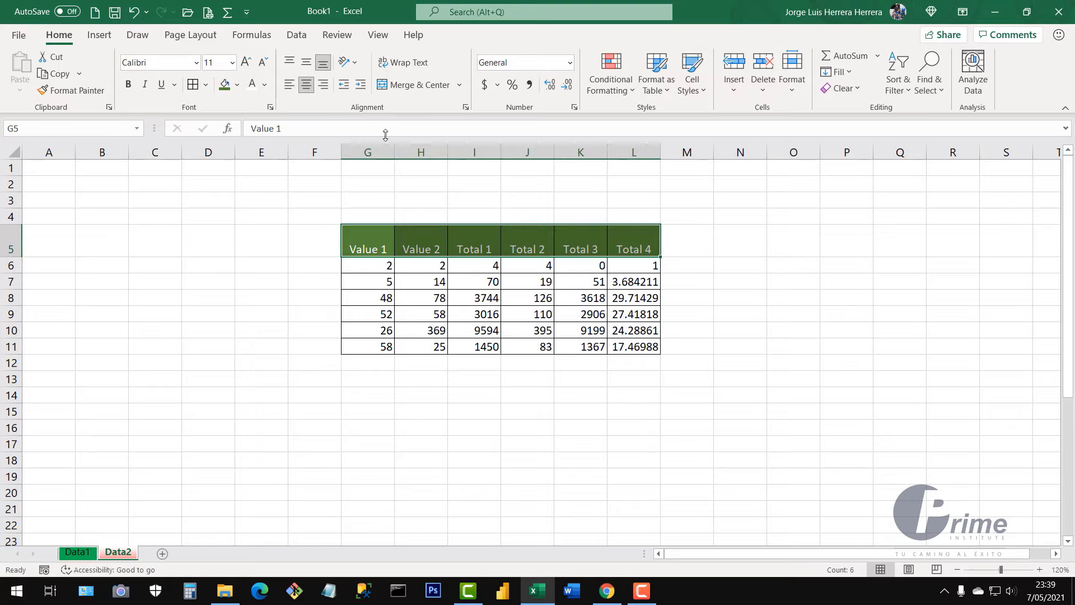
left_click(306, 63)
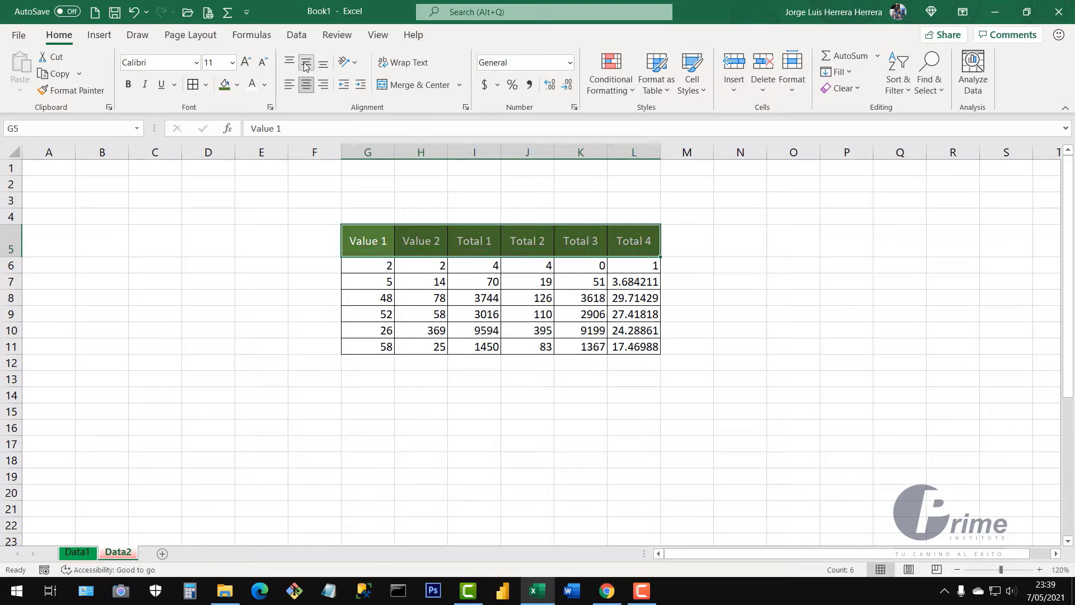
left_click(291, 63)
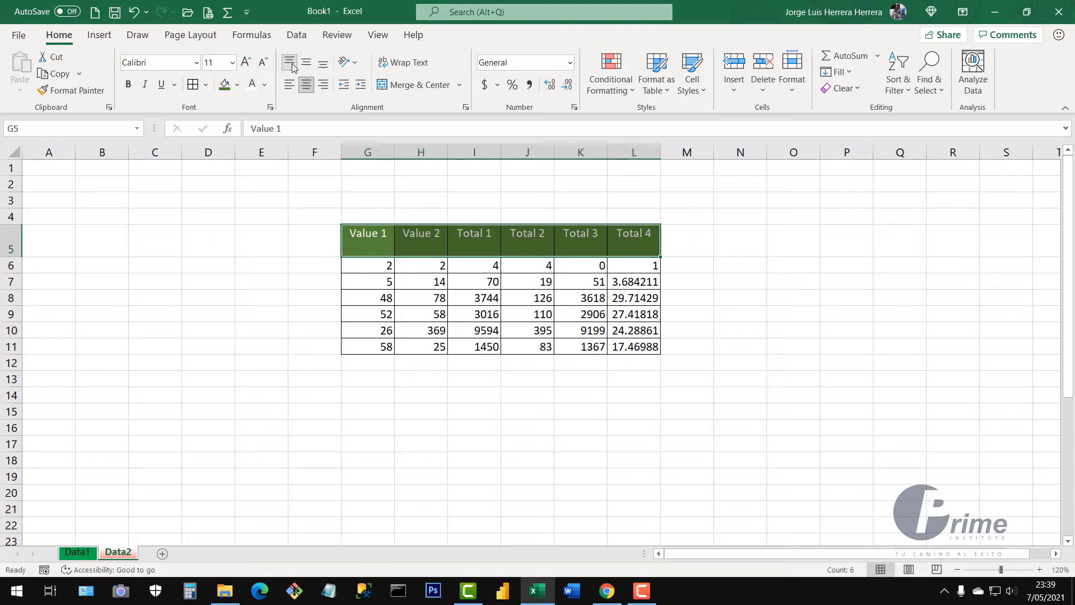
left_click(323, 64)
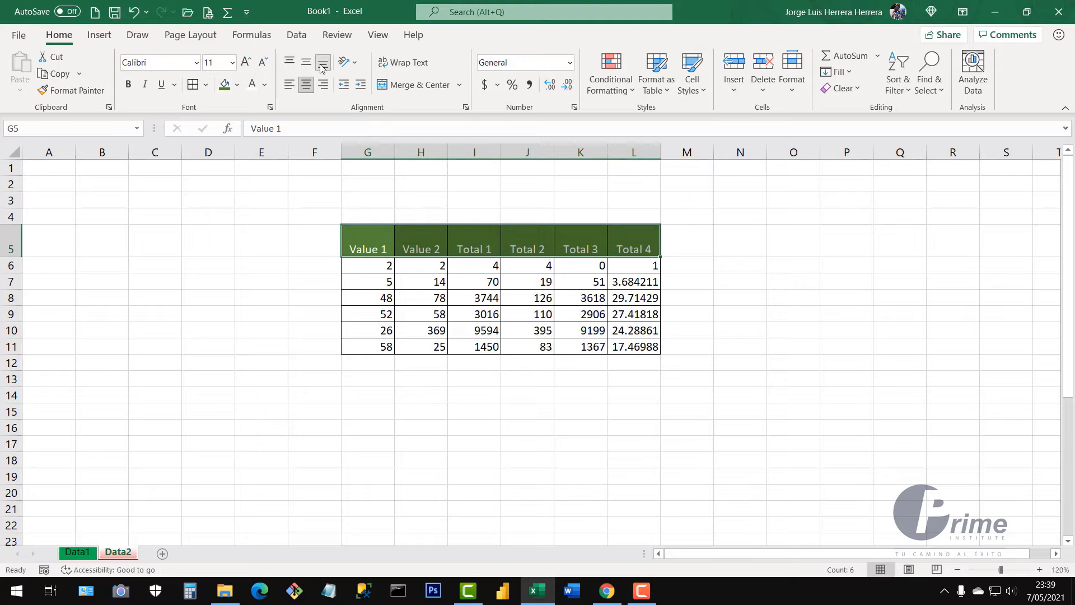
left_click(306, 62)
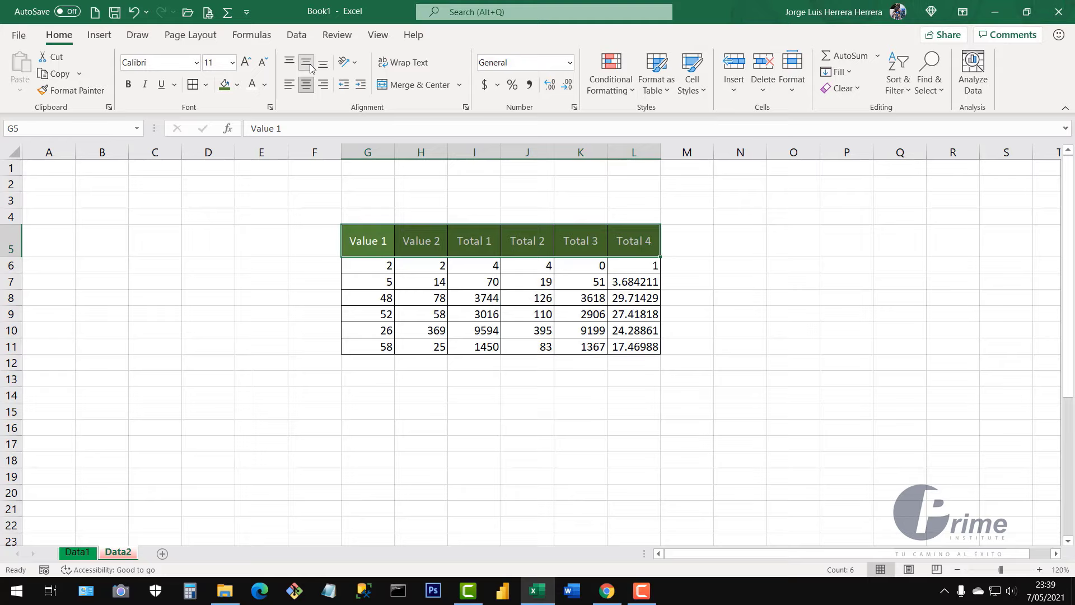
left_click(290, 85)
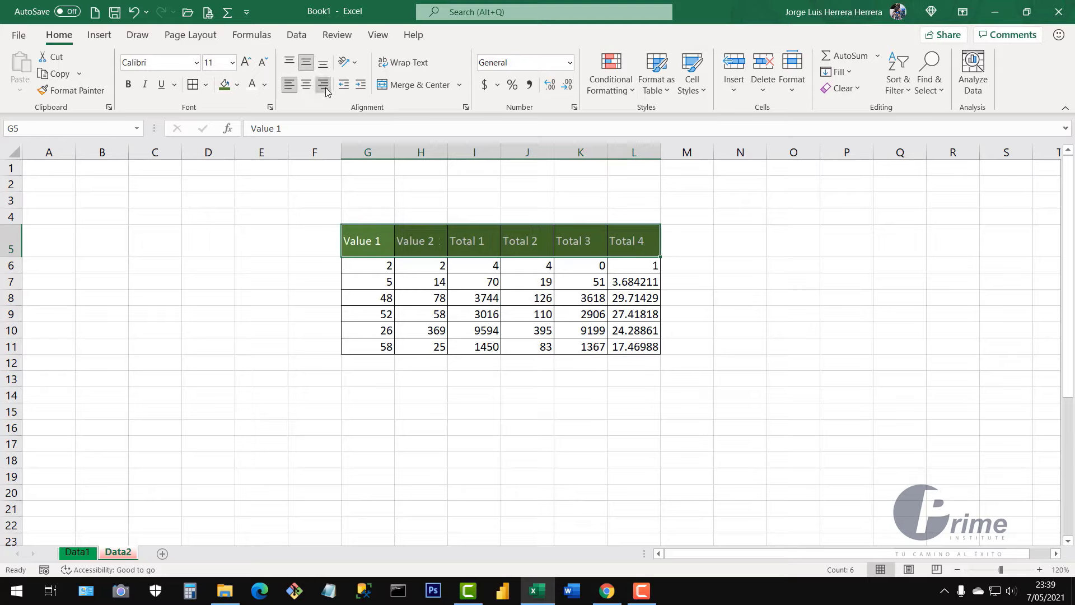
left_click(320, 85)
left_click(309, 87)
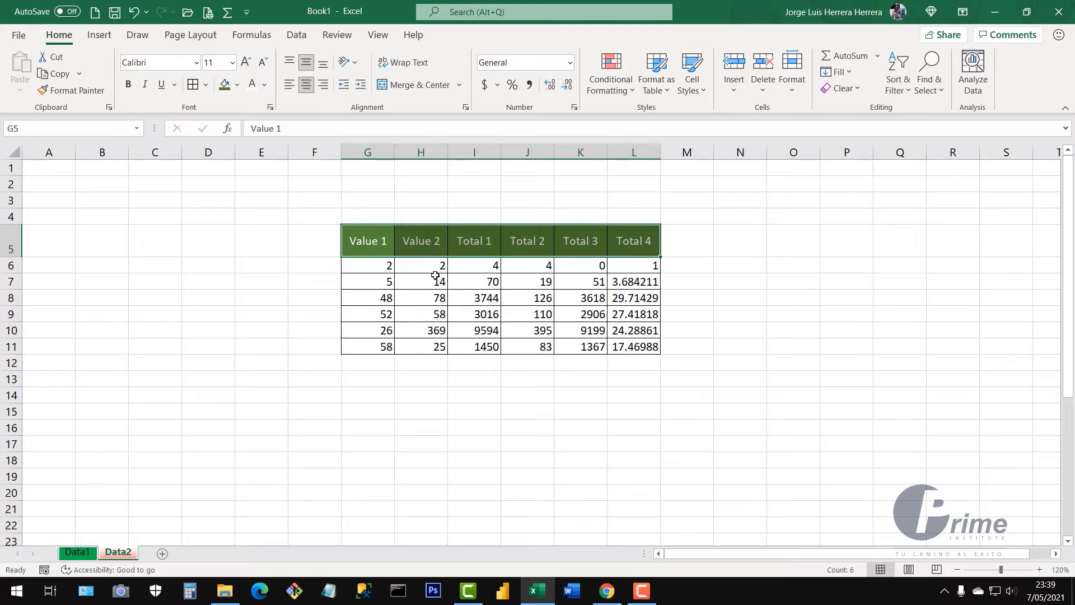
- Centre the table values in G6:L11 horizontally
left_click(451, 315)
left_click_drag(383, 270, 647, 347)
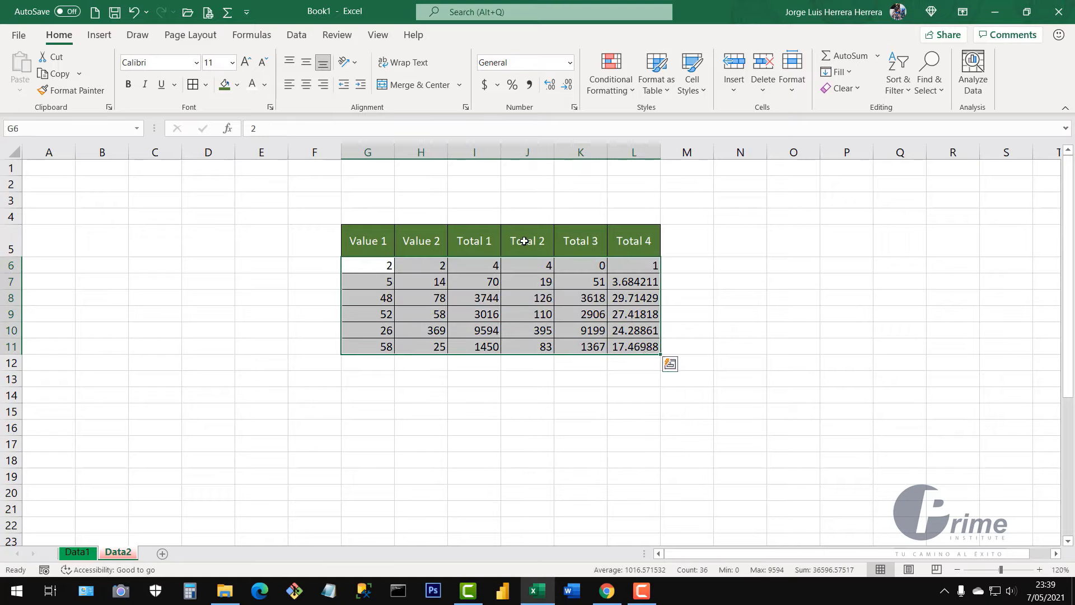
left_click(304, 89)
left_click(740, 312)
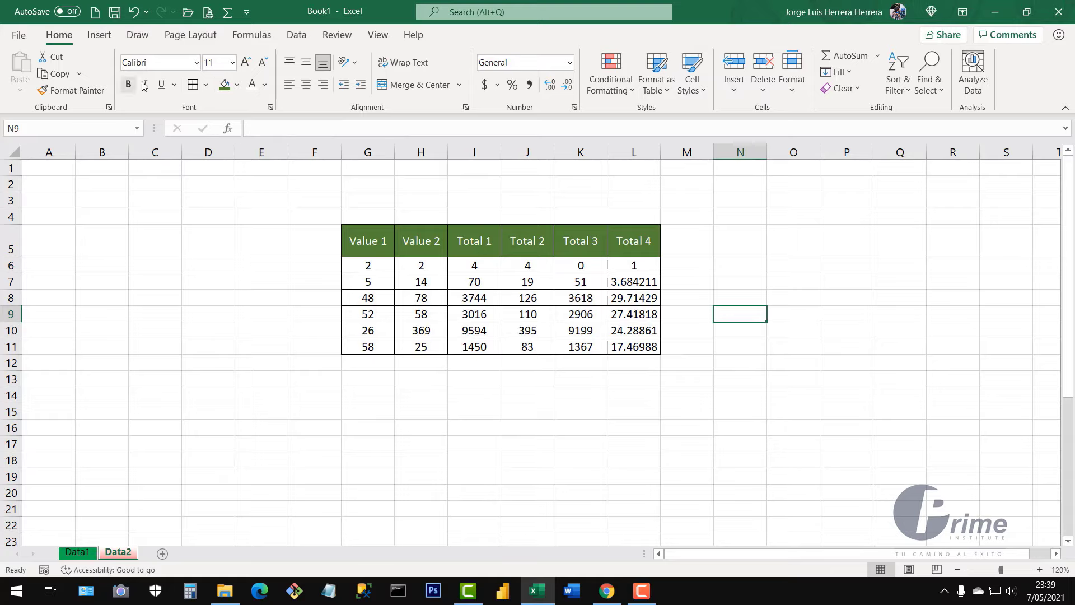
- Format the header text in G5:L5 as bold, underlined and italic
mouse_move(372, 241)
left_click_drag(372, 240, 634, 241)
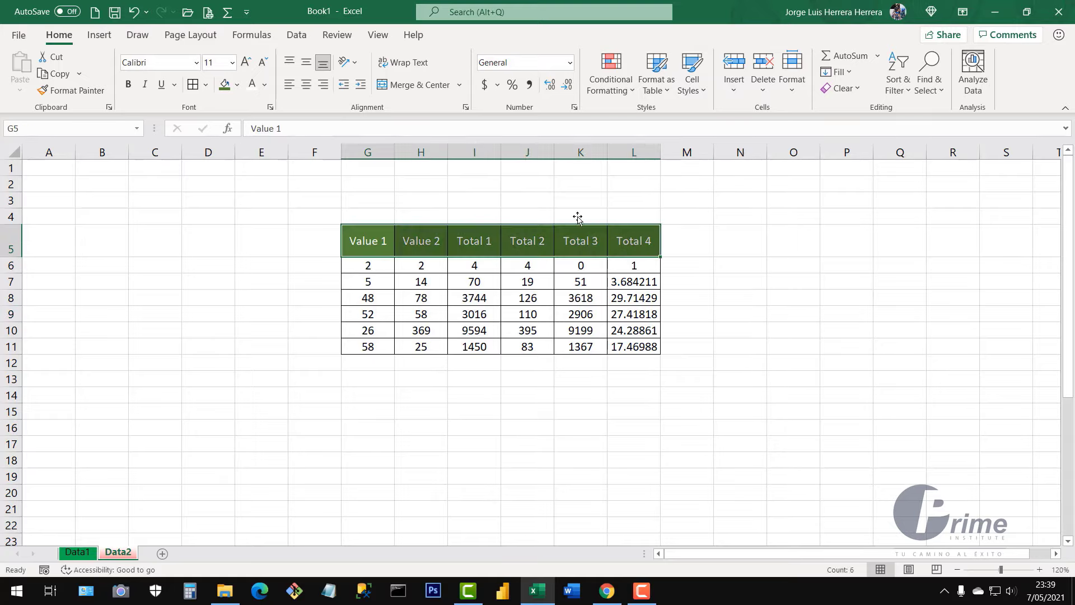
left_click(128, 85)
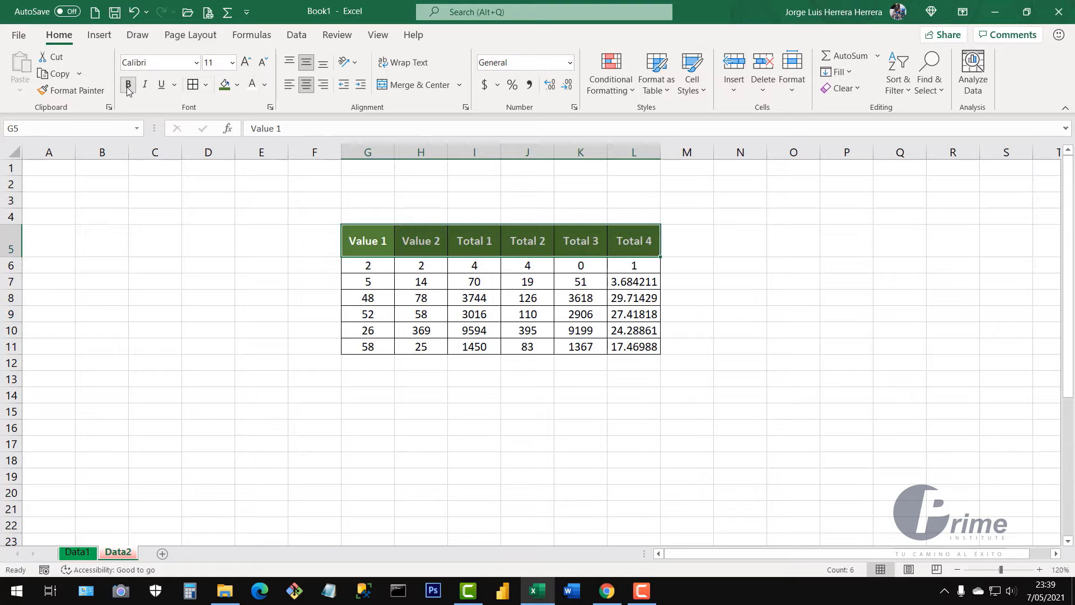
left_click(162, 85)
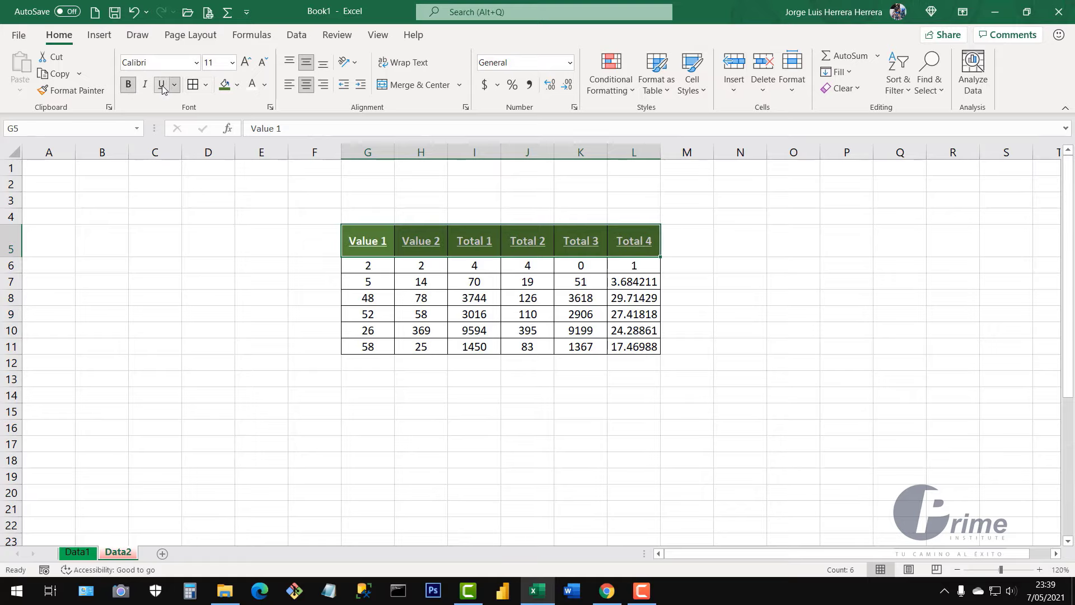
left_click(144, 85)
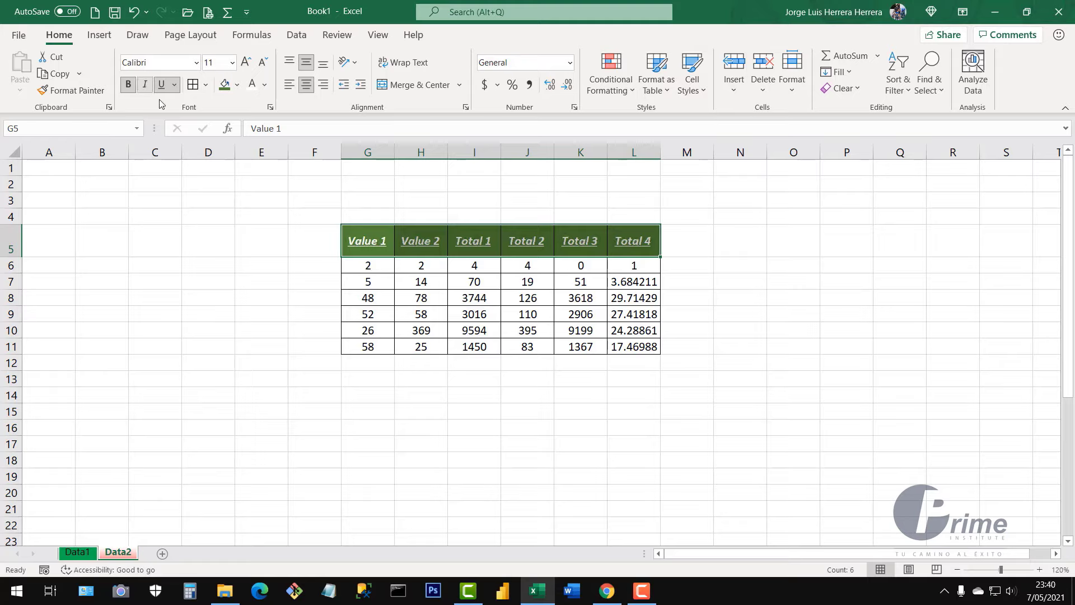
left_click(721, 321)
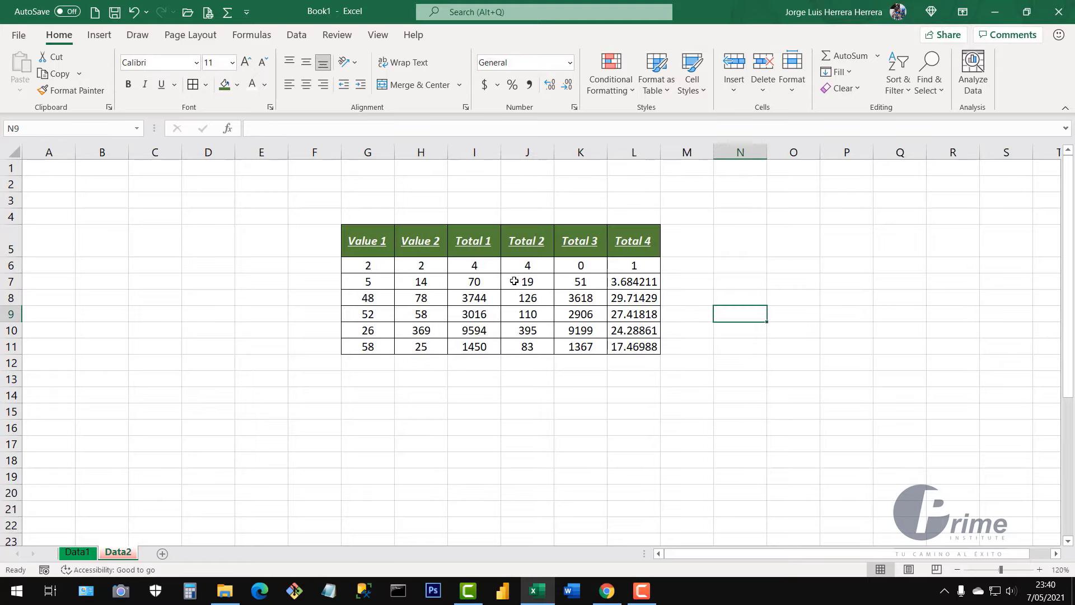
left_click(520, 313)
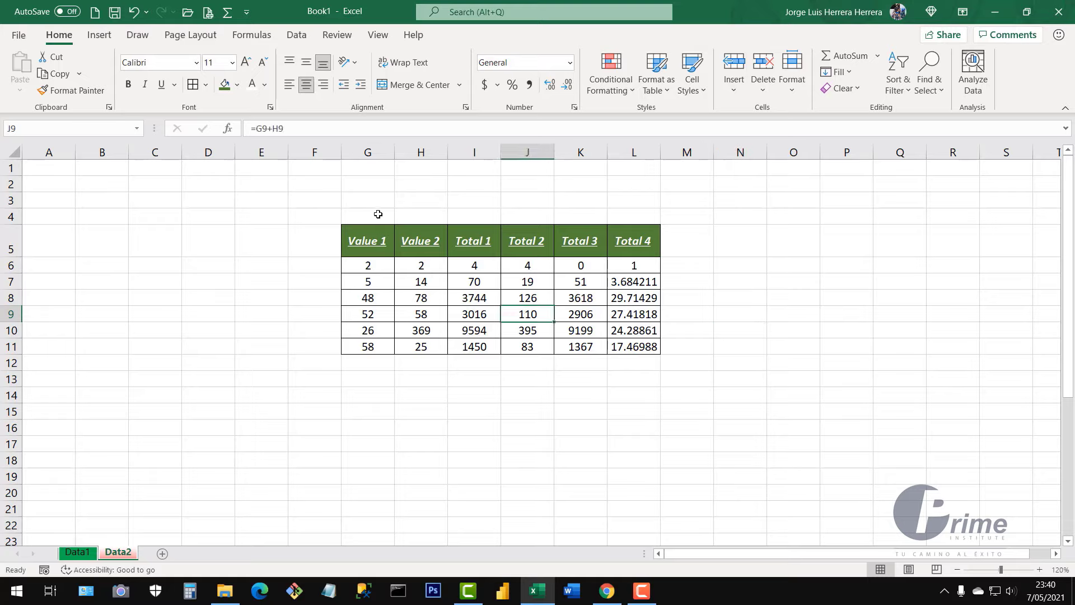
- Enter the title "Values and Totals" in cell G4 above the table
left_click_drag(378, 214, 637, 219)
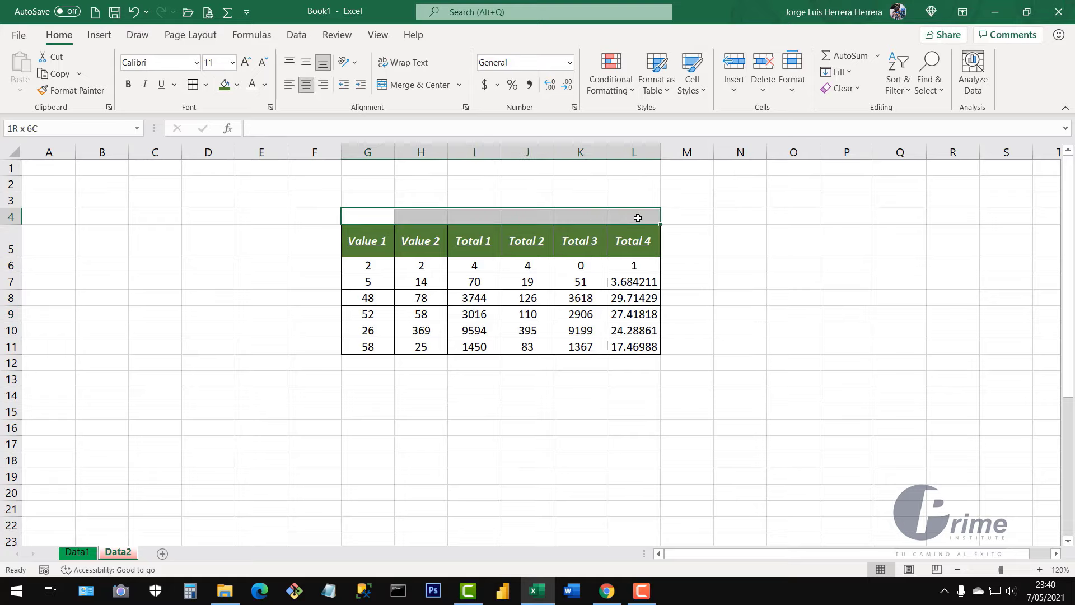
left_click(385, 215)
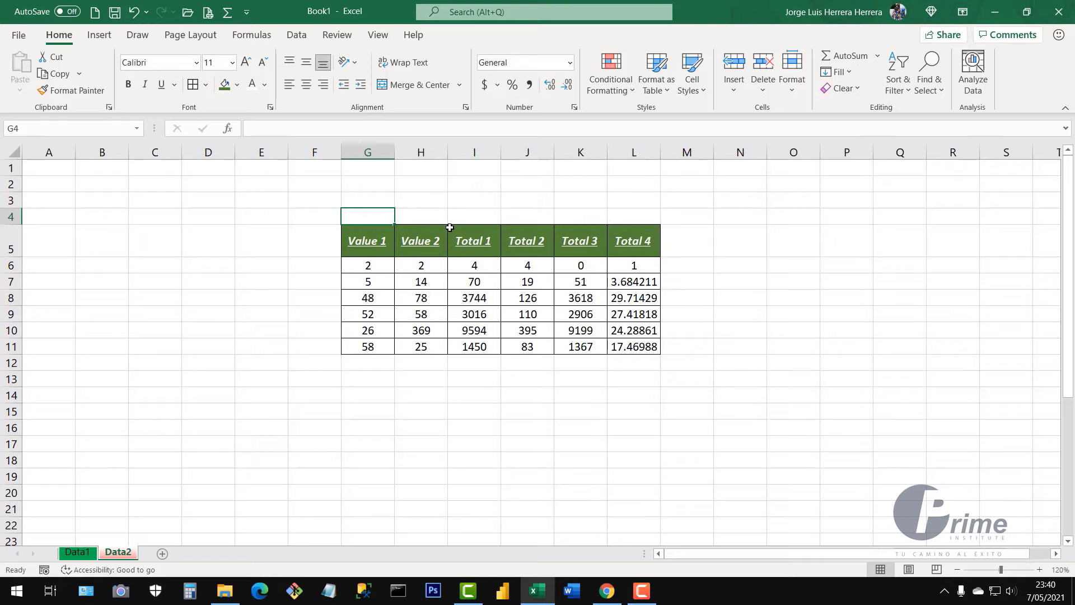
type("vALUE")
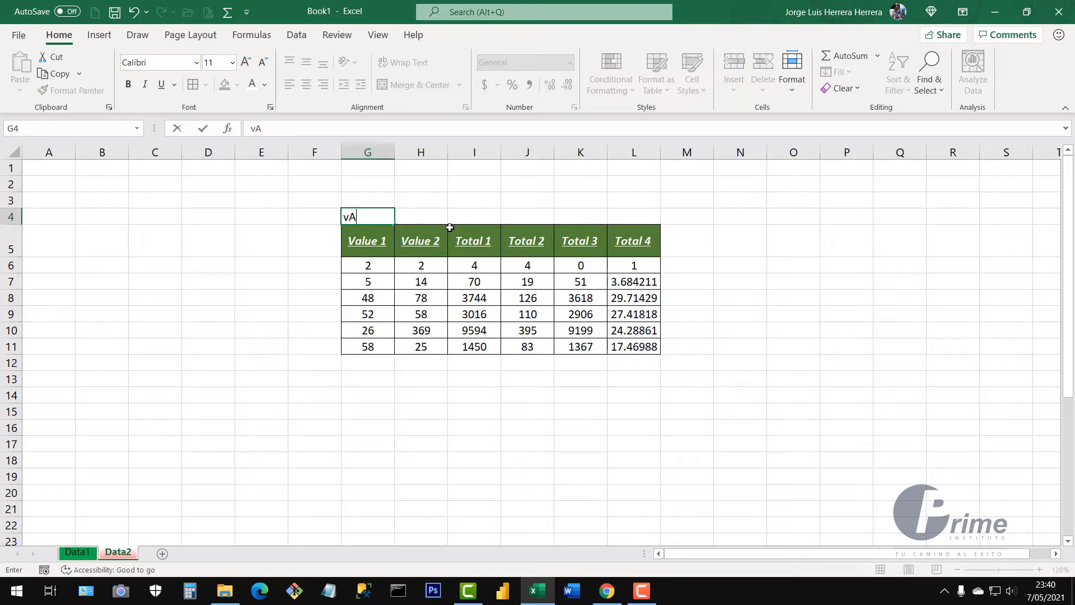
key("BackSpace")
key("BackSpace")
key("BackSpace")
key("BackSpace")
key("BackSpace")
type("Value")
type("s y Tot")
key("BackSpace")
key("BackSpace")
key("BackSpace")
type("and T")
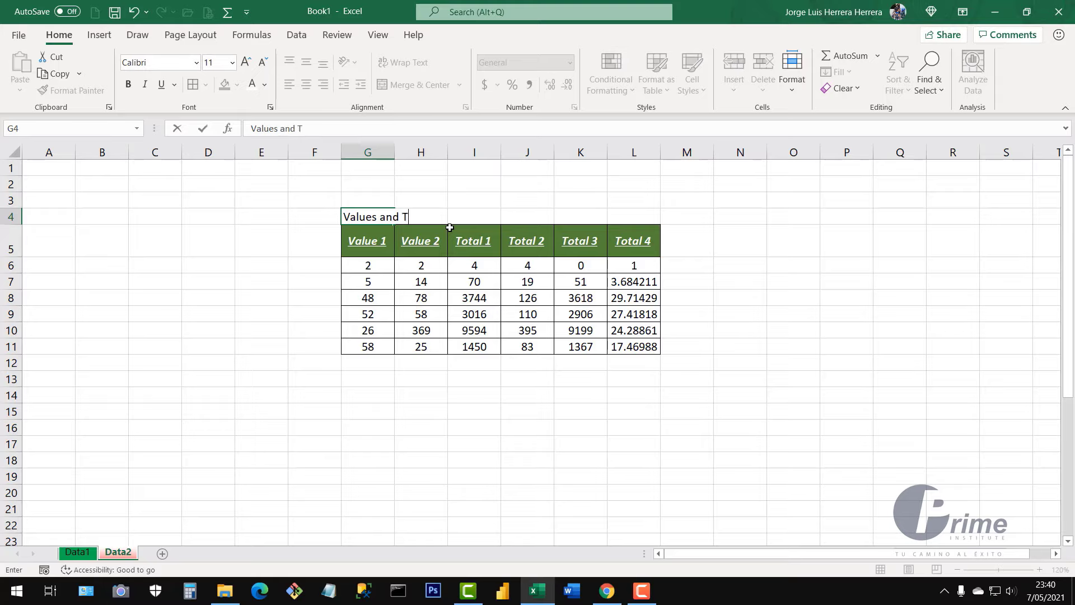
type("otals")
left_click(460, 245)
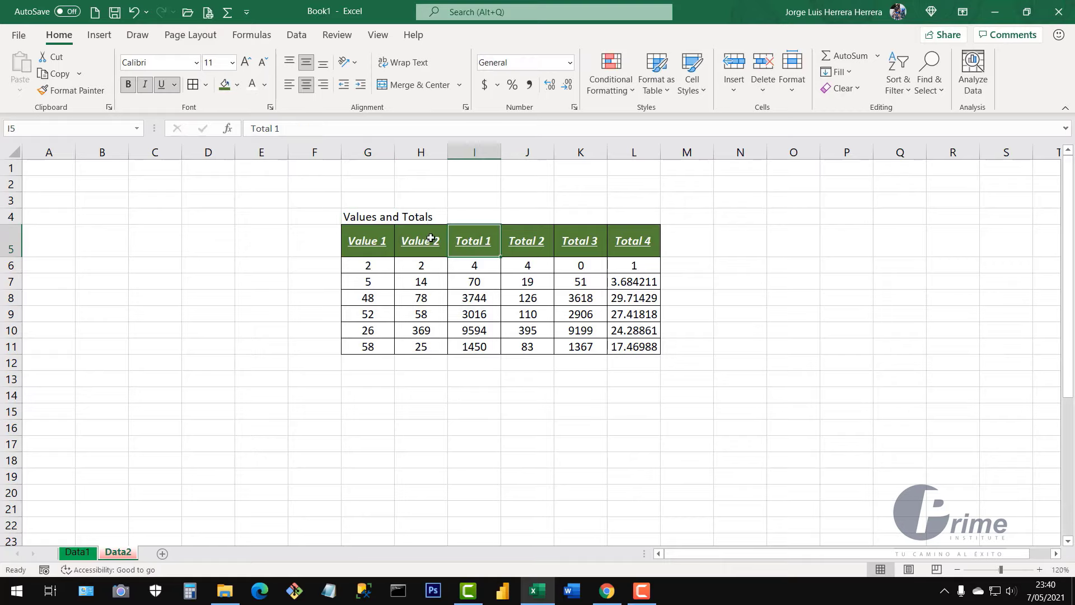
- Compare the contents of cells G4 and H4 to check which one actually holds the title text
left_click_drag(365, 217, 622, 217)
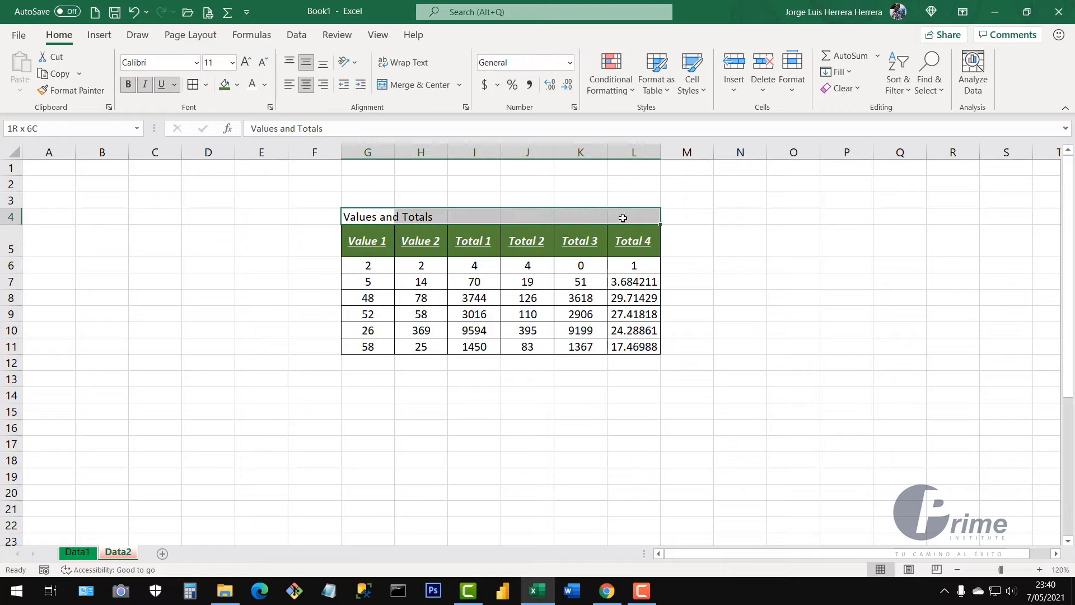
left_click(559, 298)
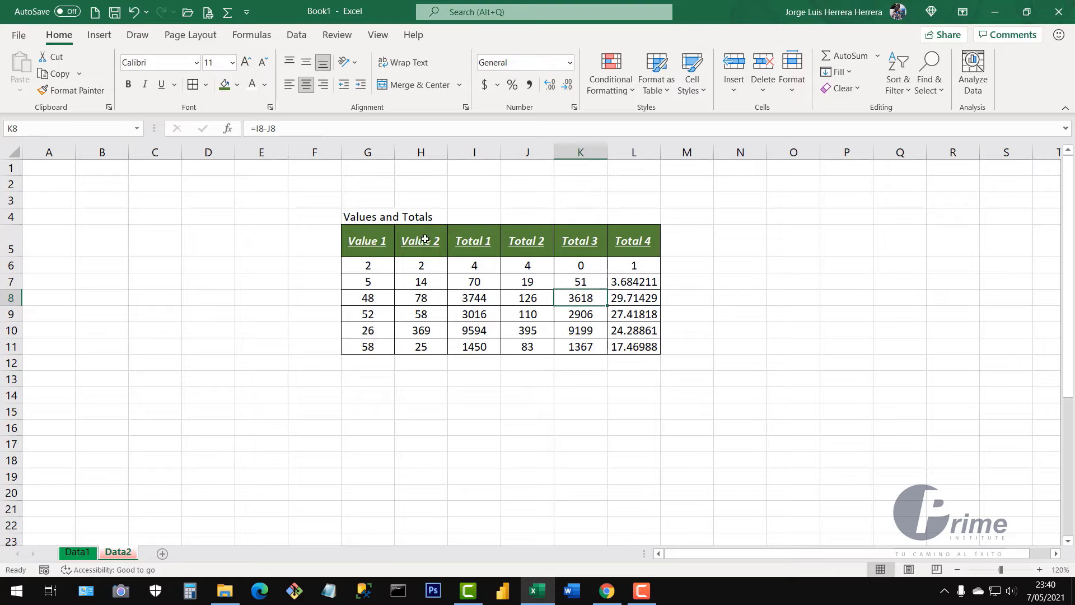
left_click(368, 218)
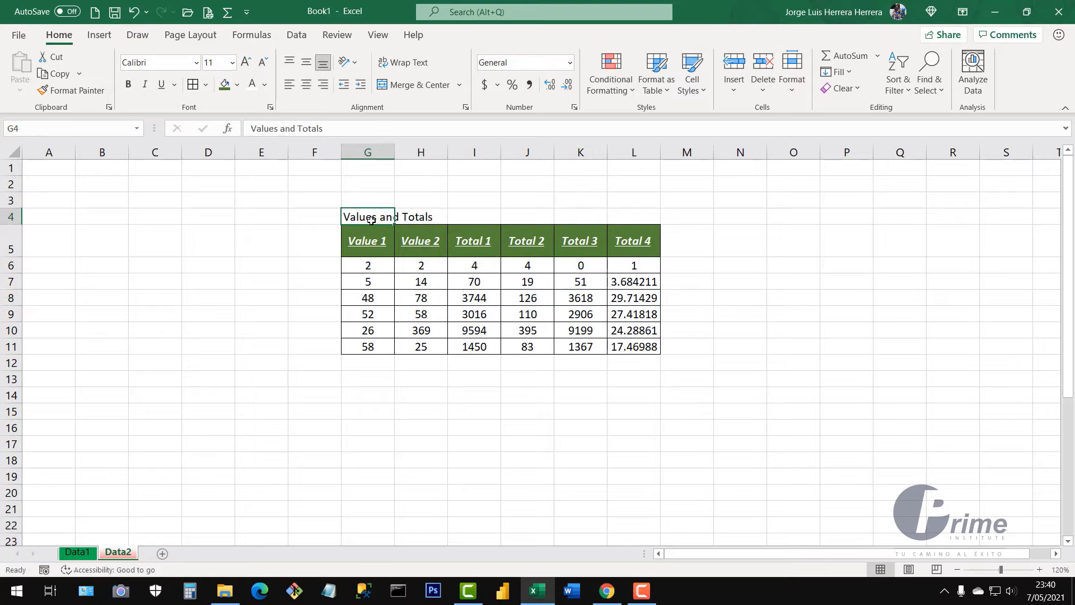
left_click(413, 216)
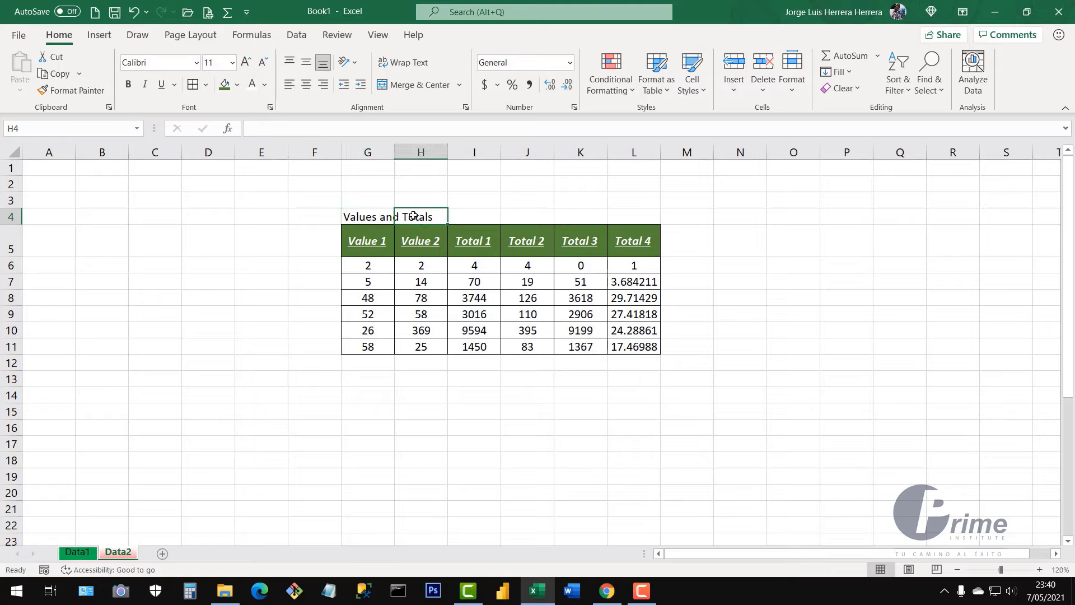
left_click(374, 218)
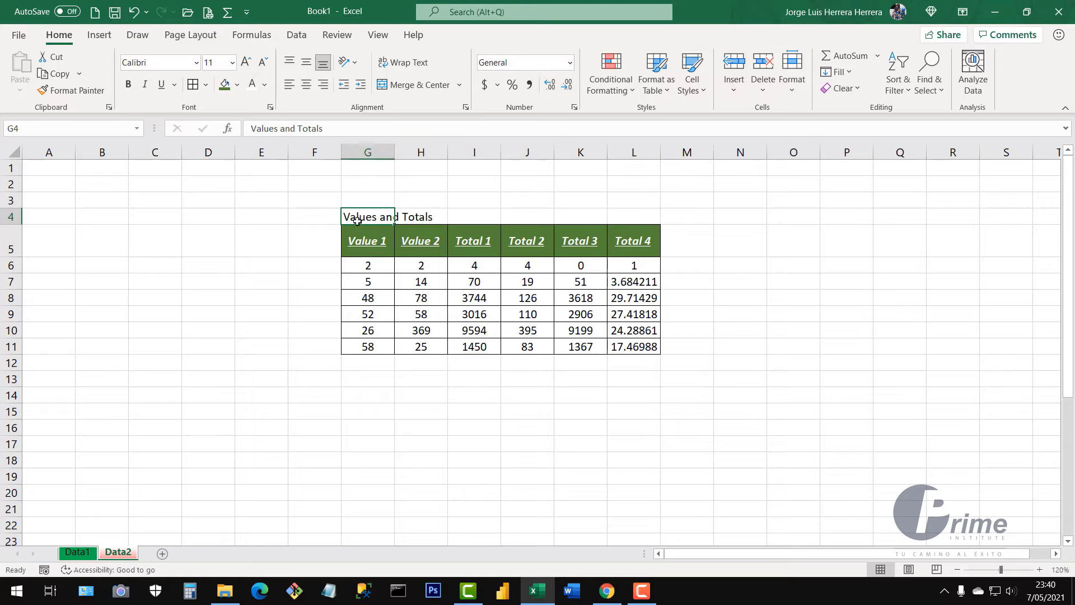
left_click(418, 218)
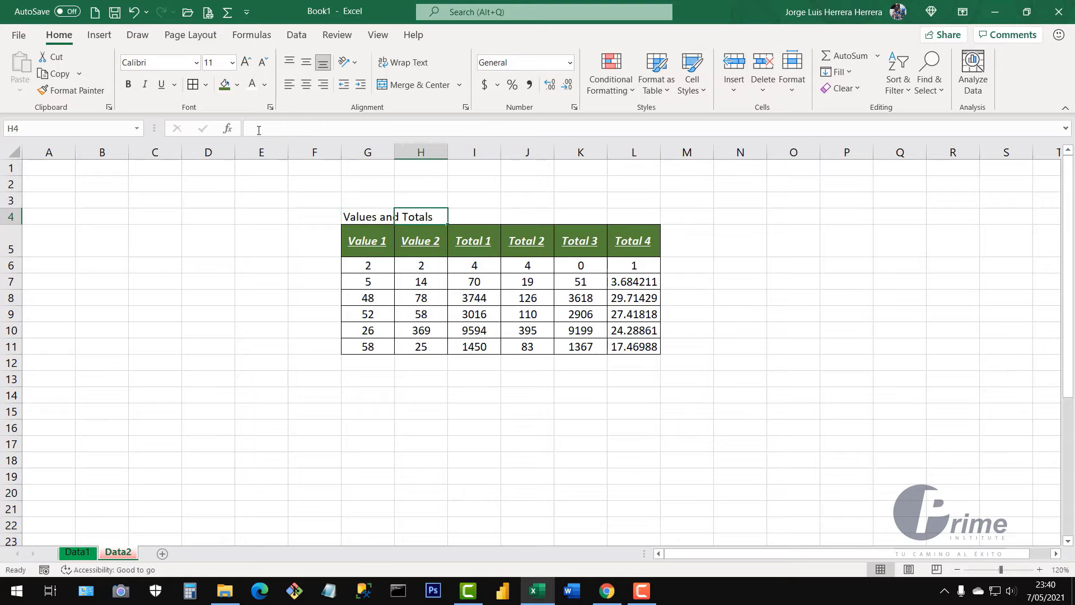
left_click(363, 217)
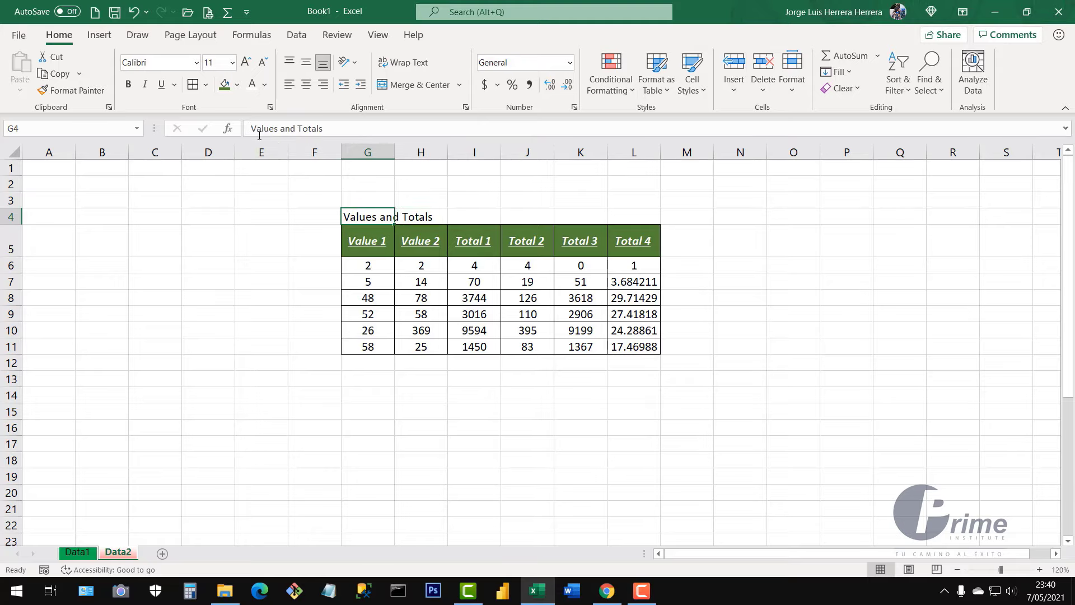
- Try widening column G to fit the whole title, and undo the width change
left_click_drag(393, 152, 446, 153)
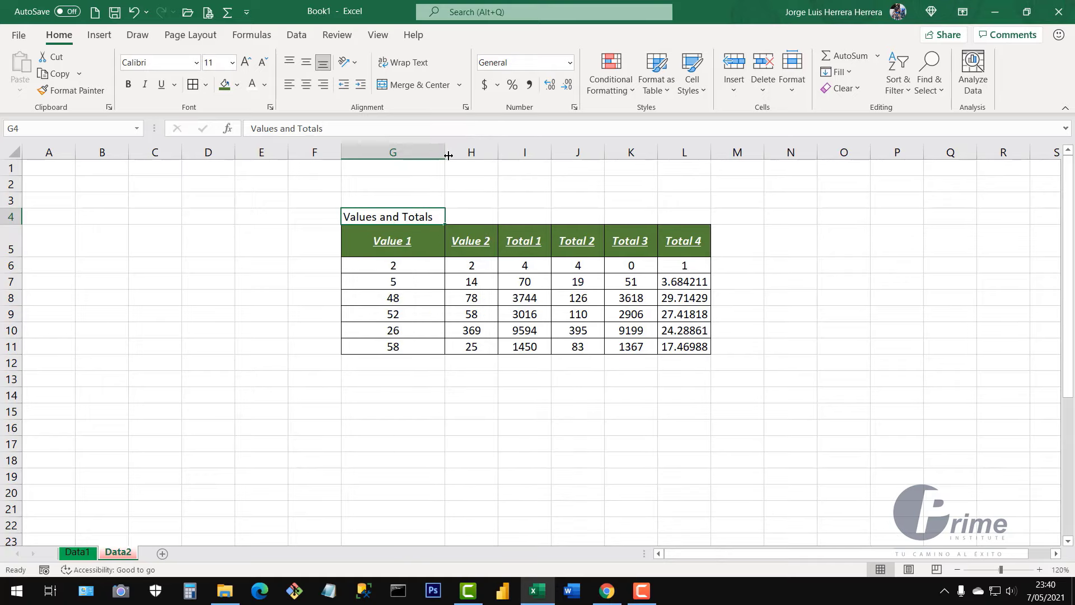
key("ctrl+z")
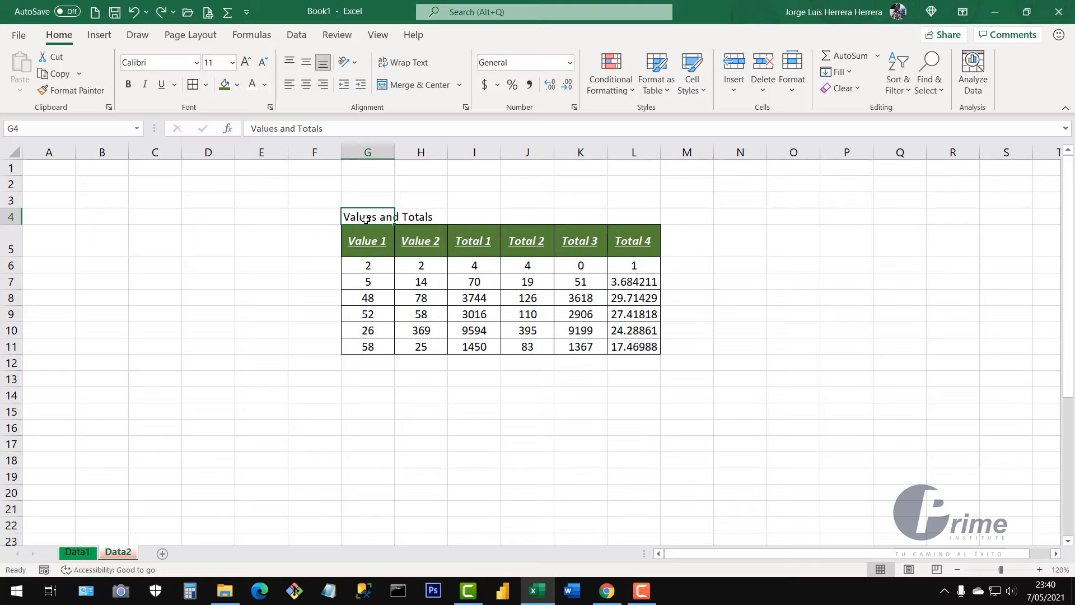
- Merge cells G4:L4 and centre the title across the table's width
left_click_drag(365, 219, 631, 220)
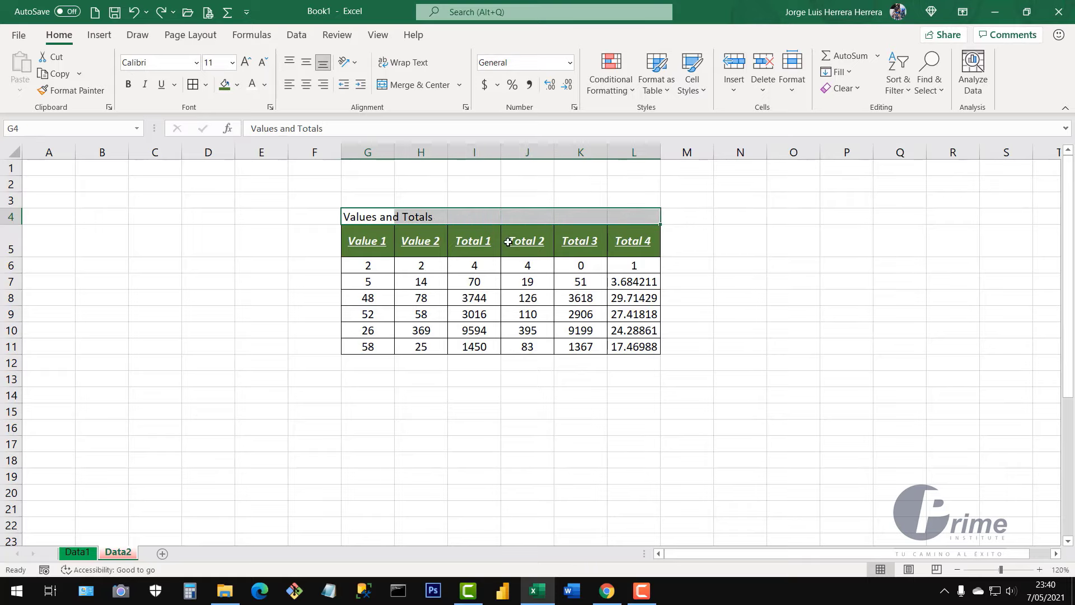
left_click(373, 219)
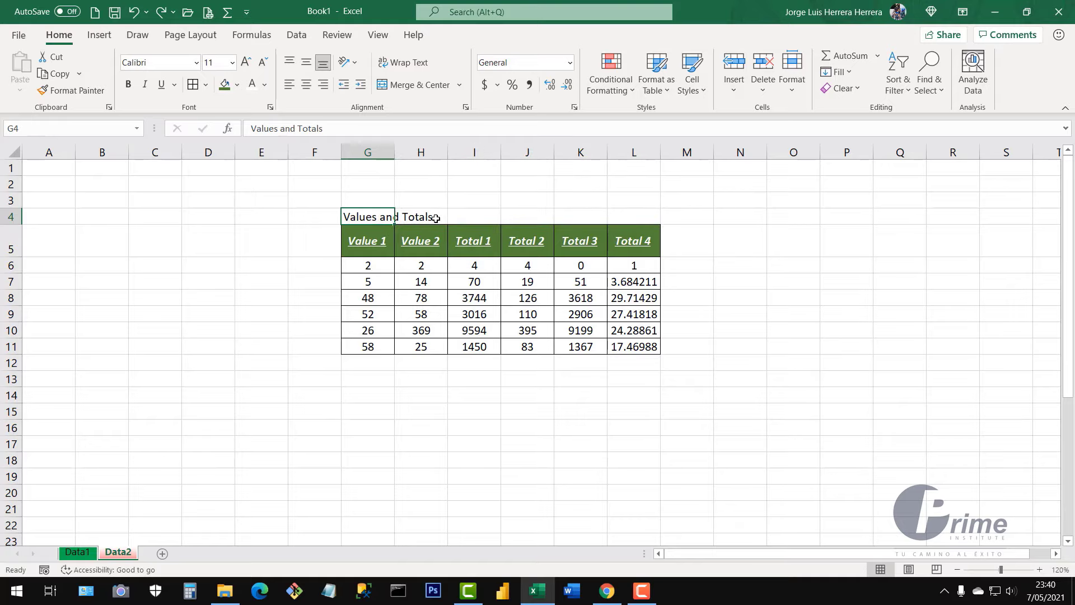
left_click_drag(435, 219, 648, 217)
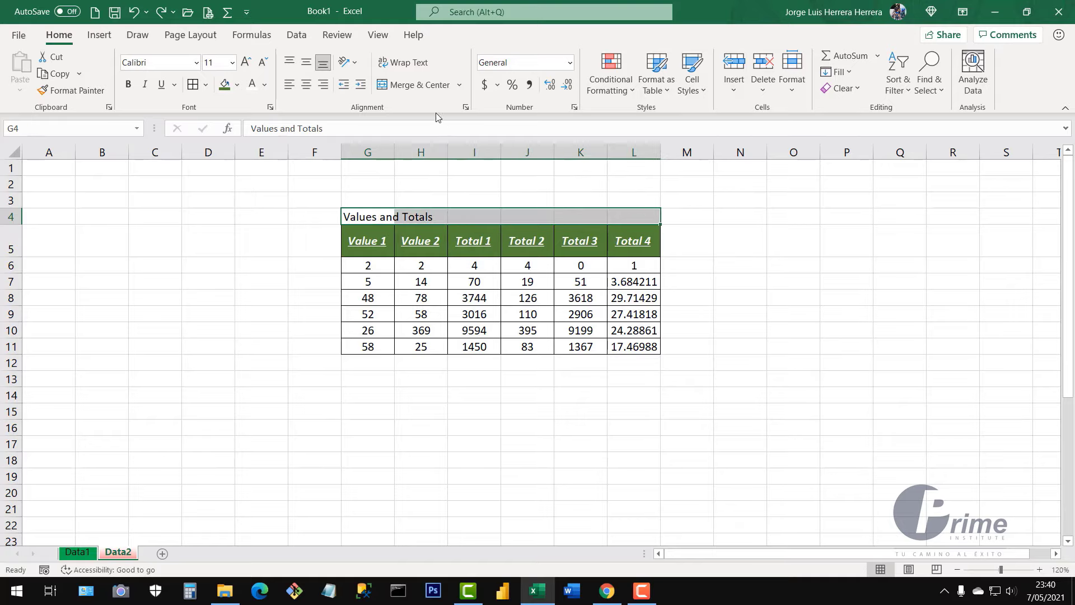
left_click(412, 86)
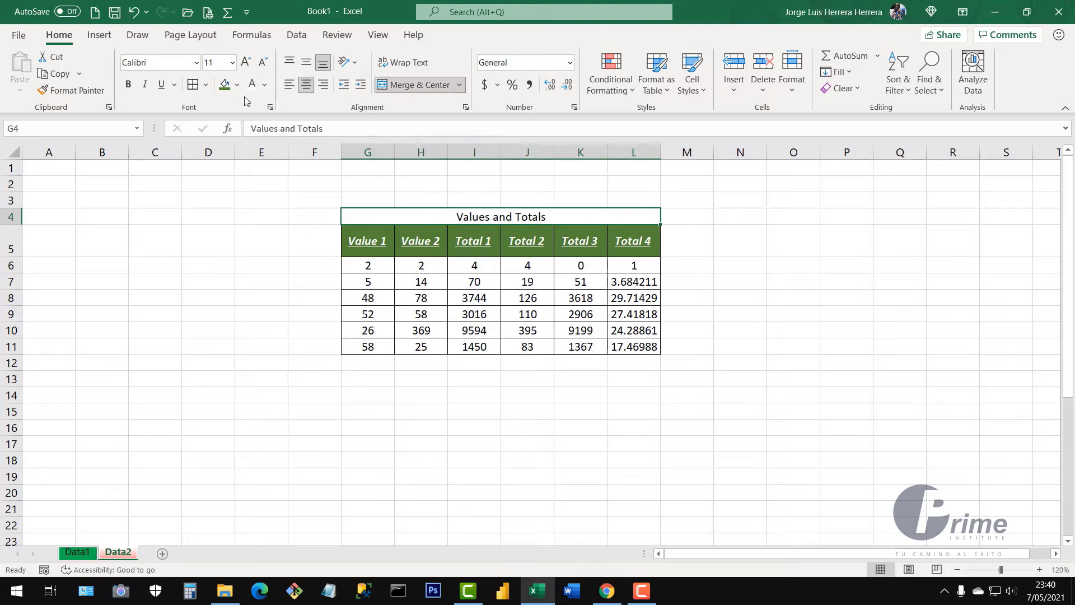
- Give the merged title cell a dark green fill and make its text white, bold and underlined
left_click(224, 86)
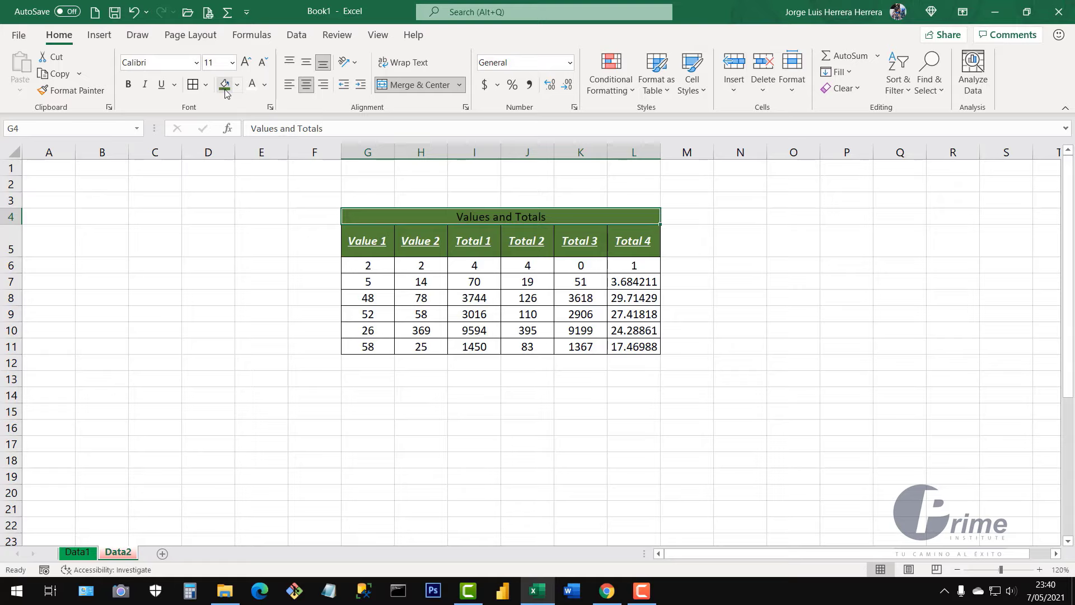
left_click(252, 84)
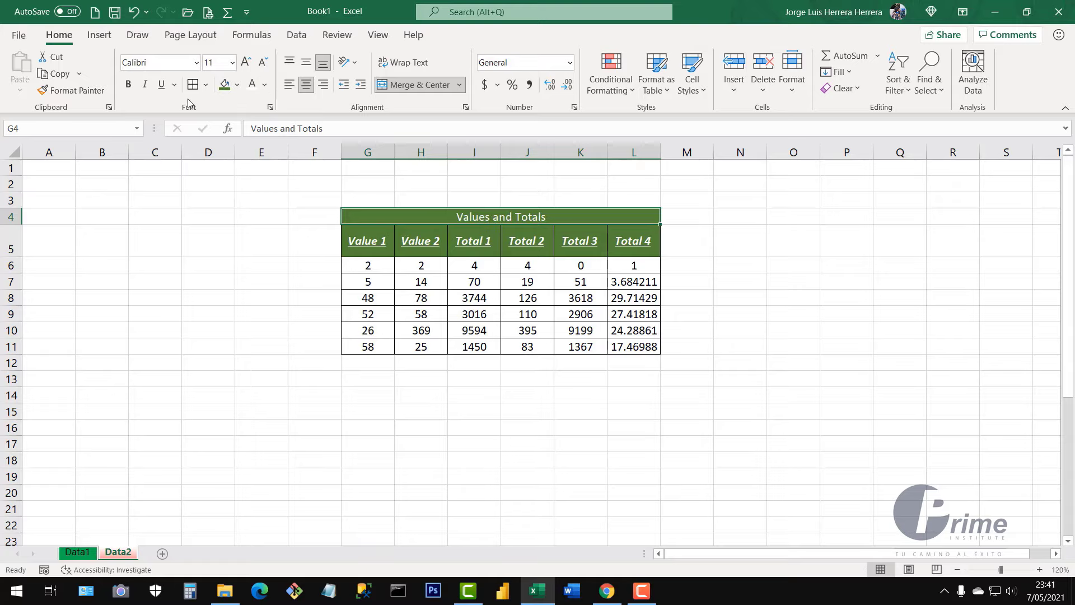
left_click(128, 84)
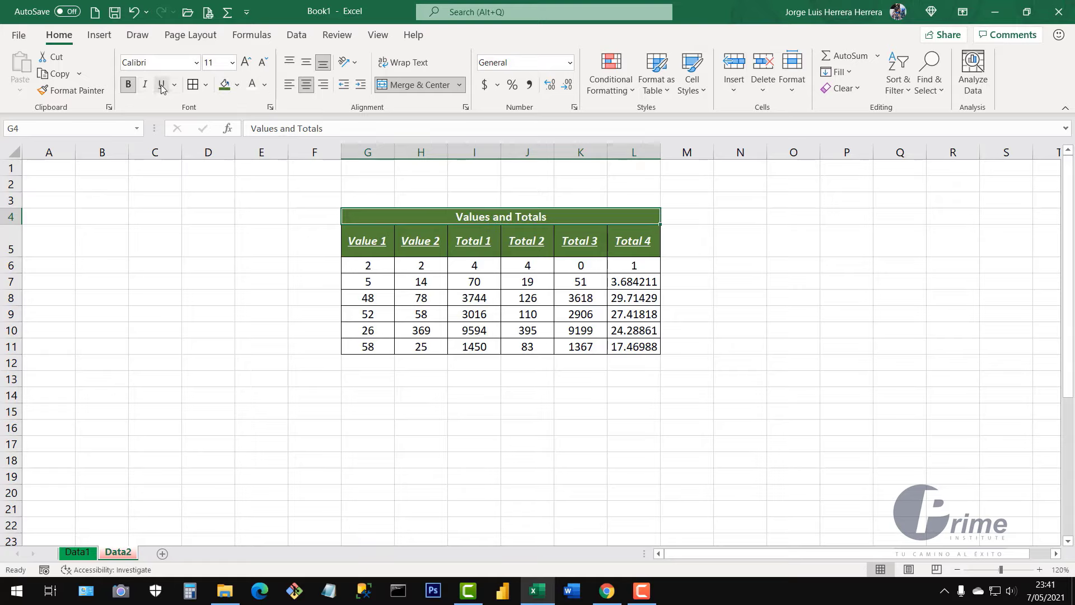
left_click(162, 84)
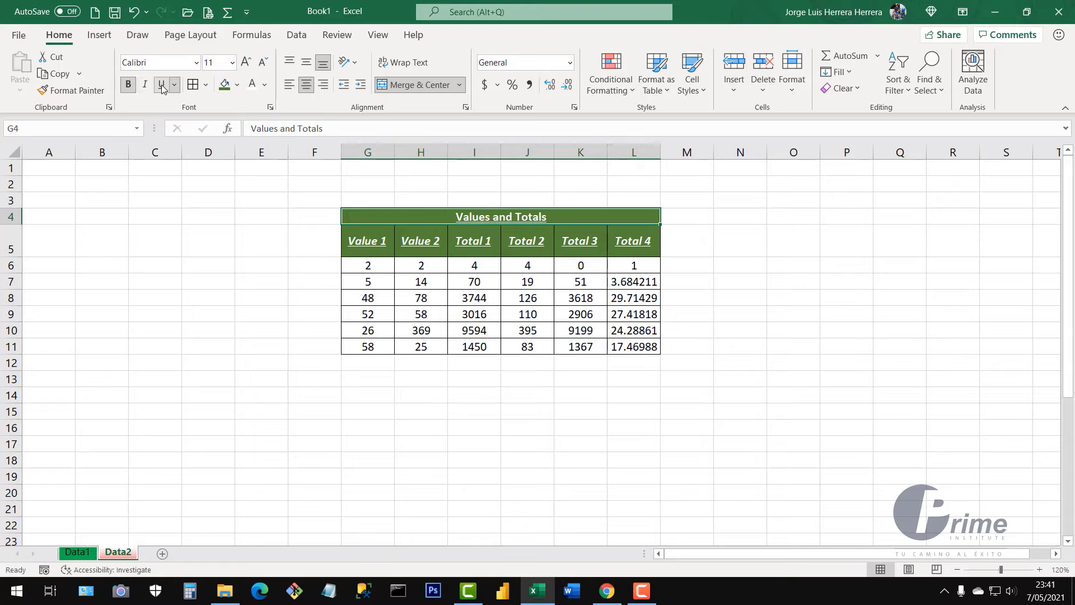
- Try font sizes 16, 20 and 18 on the title and settle on size 14
left_click(232, 62)
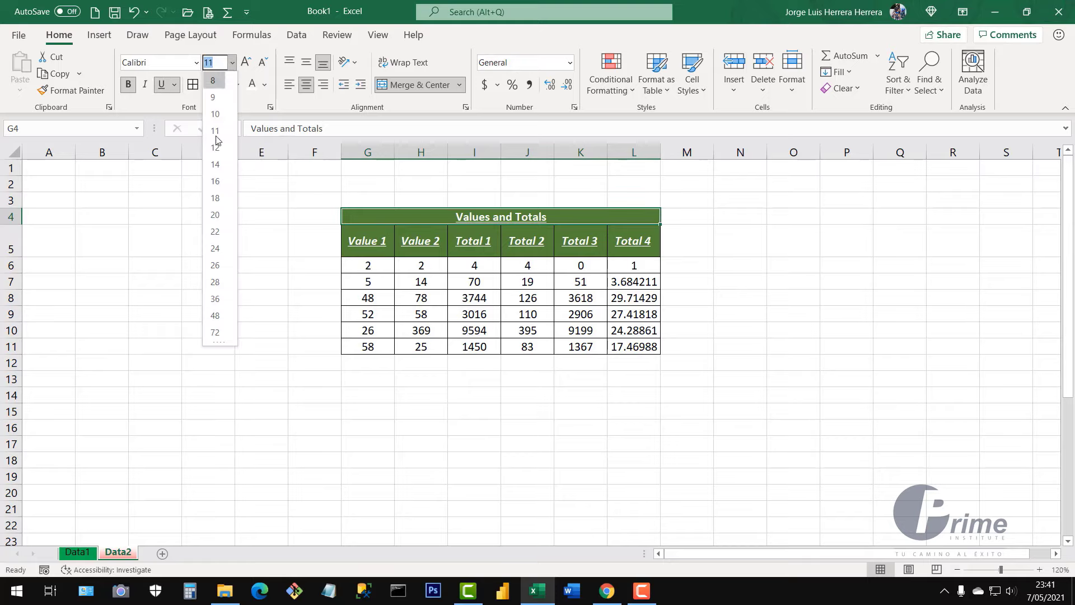
left_click(214, 181)
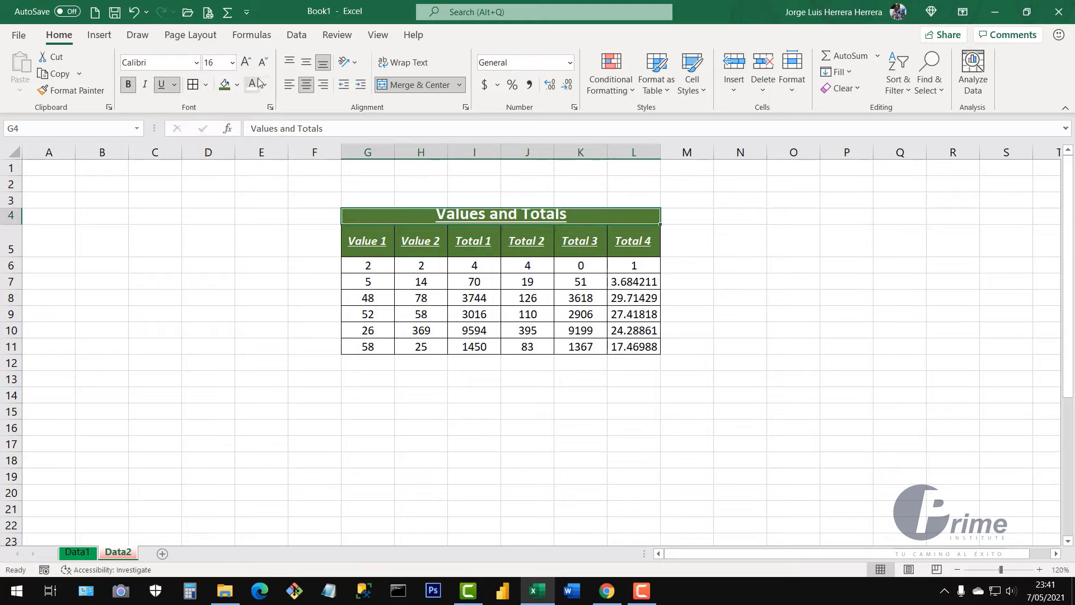
left_click(246, 62)
left_click(246, 63)
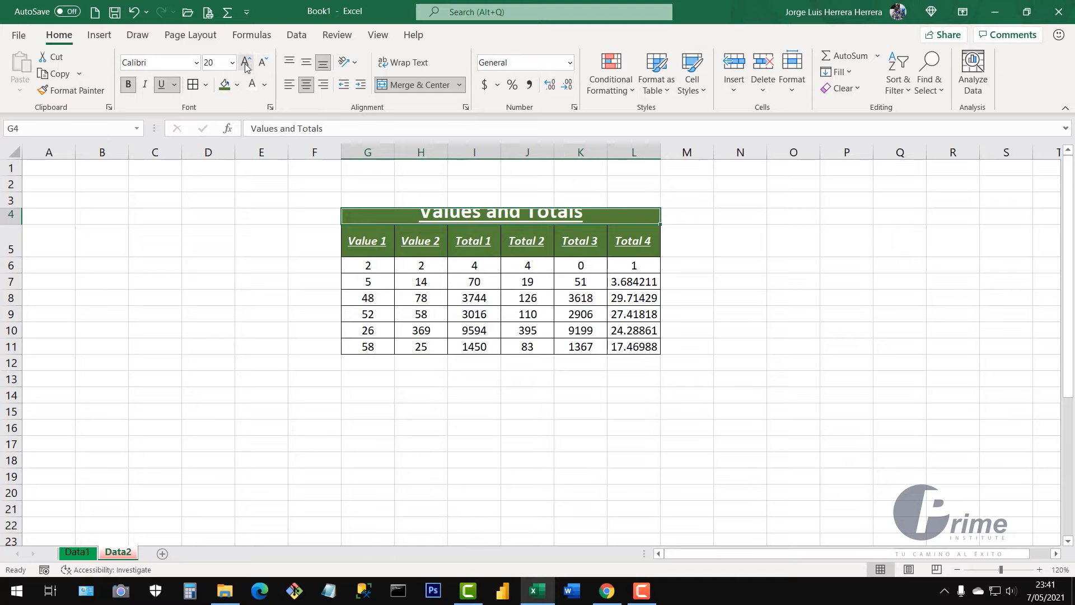
left_click(263, 63)
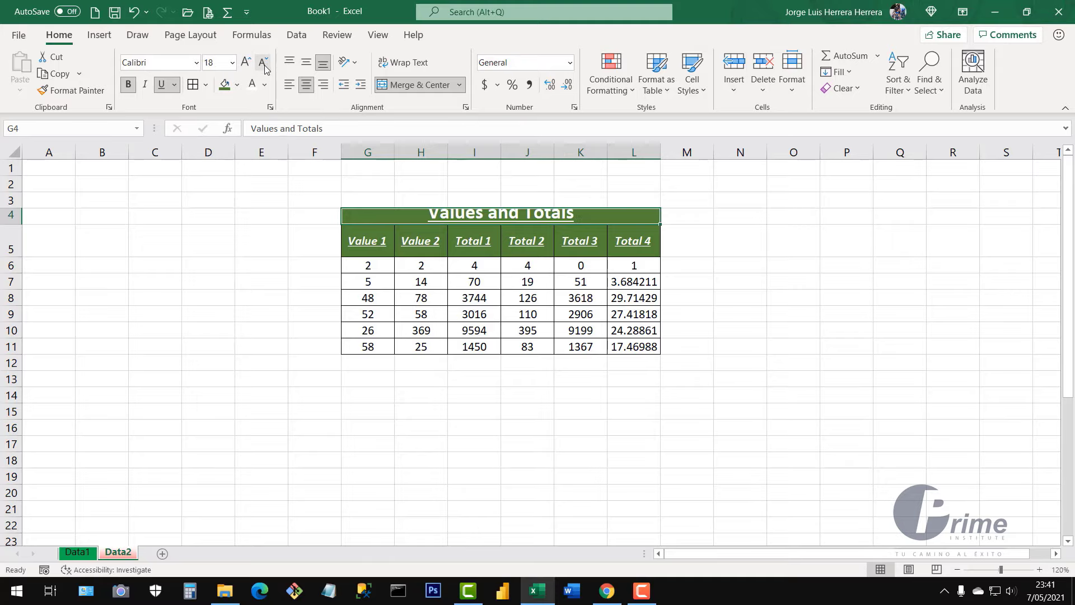
left_click(265, 66)
left_click(264, 66)
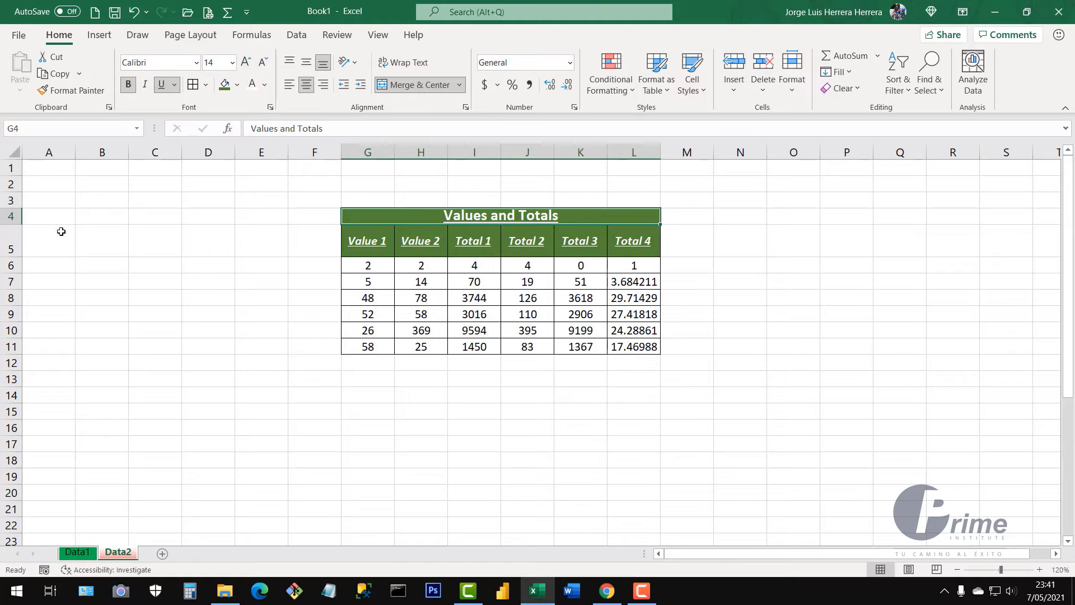
- Make row 4 nearly twice as tall and align the title vertically in the middle
left_click_drag(13, 222, 16, 234)
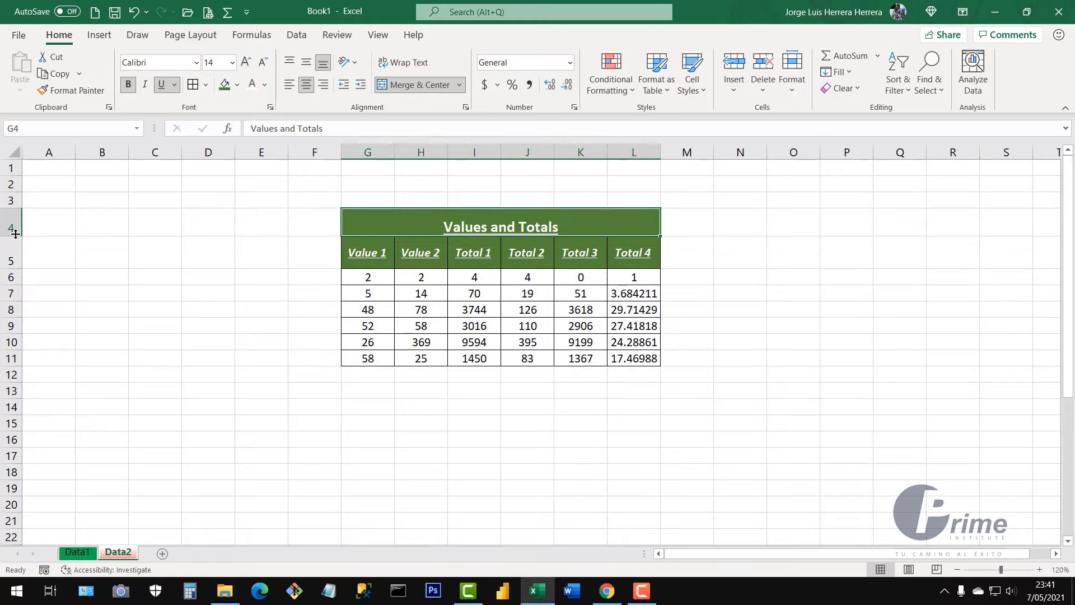
left_click(306, 62)
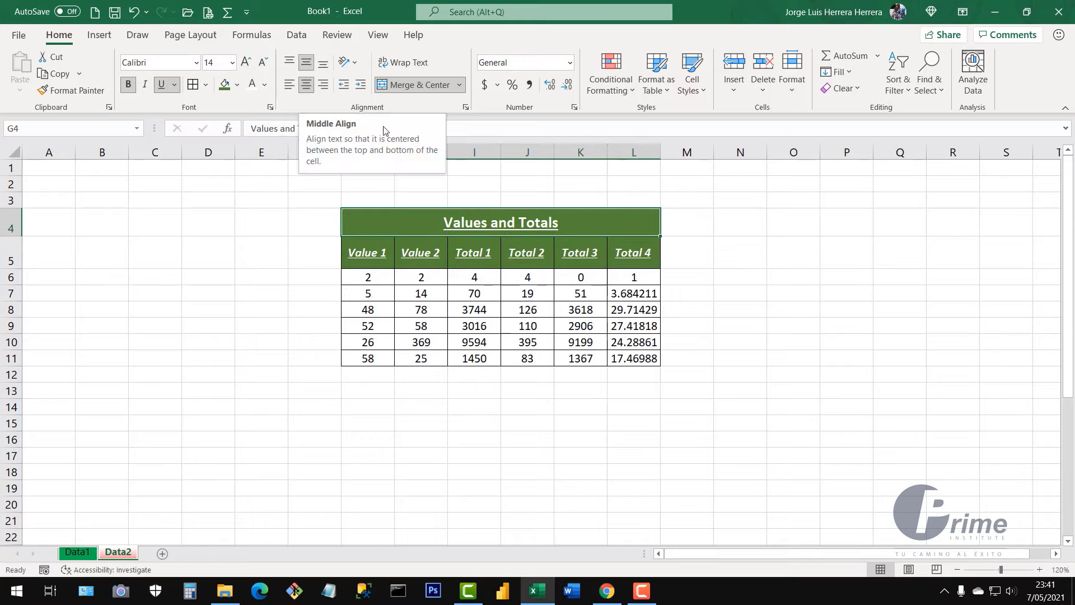
left_click(703, 247)
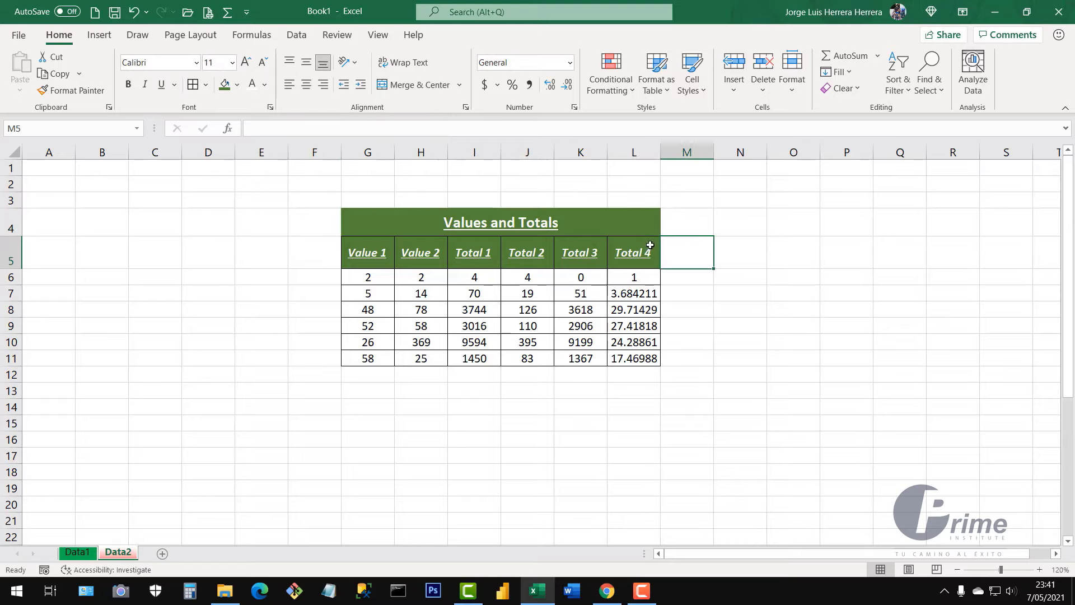
- Unmerge and re-merge the title cells G4:L4 several times, leaving them merged and centred
left_click(391, 221)
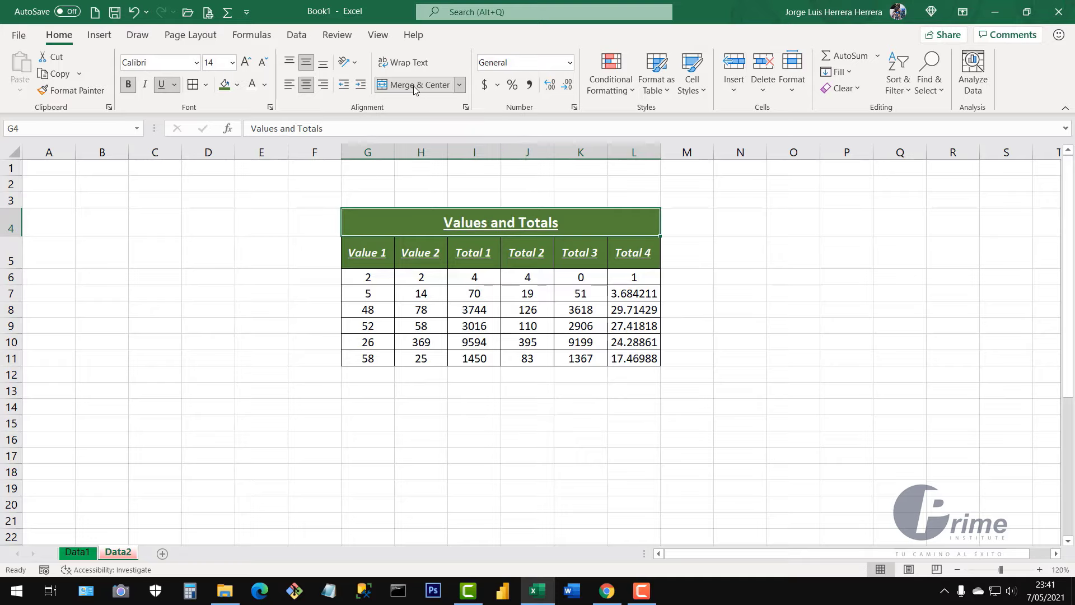
left_click(413, 86)
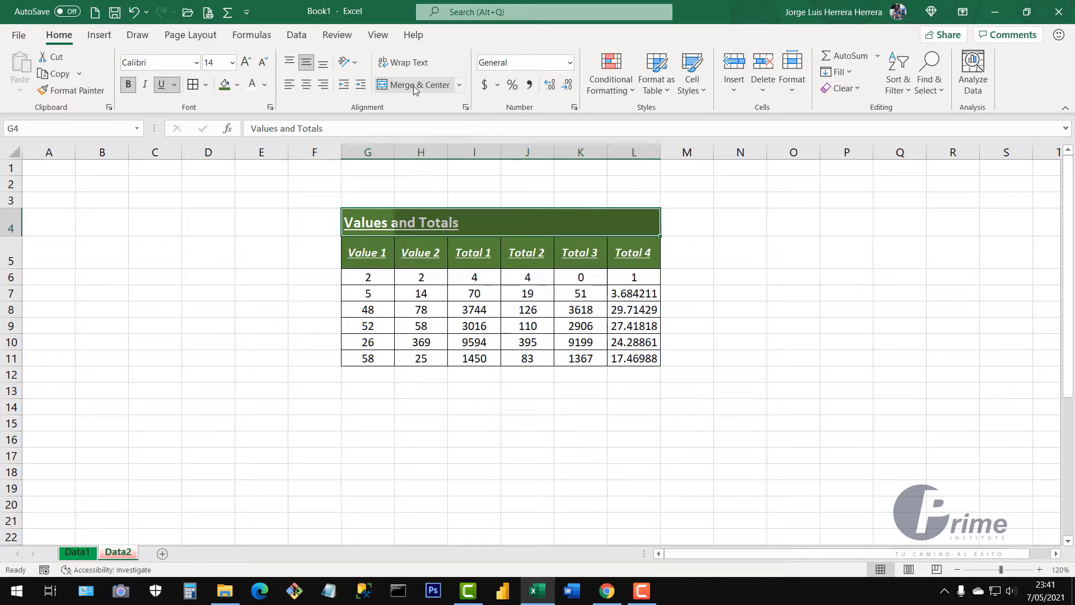
left_click(415, 86)
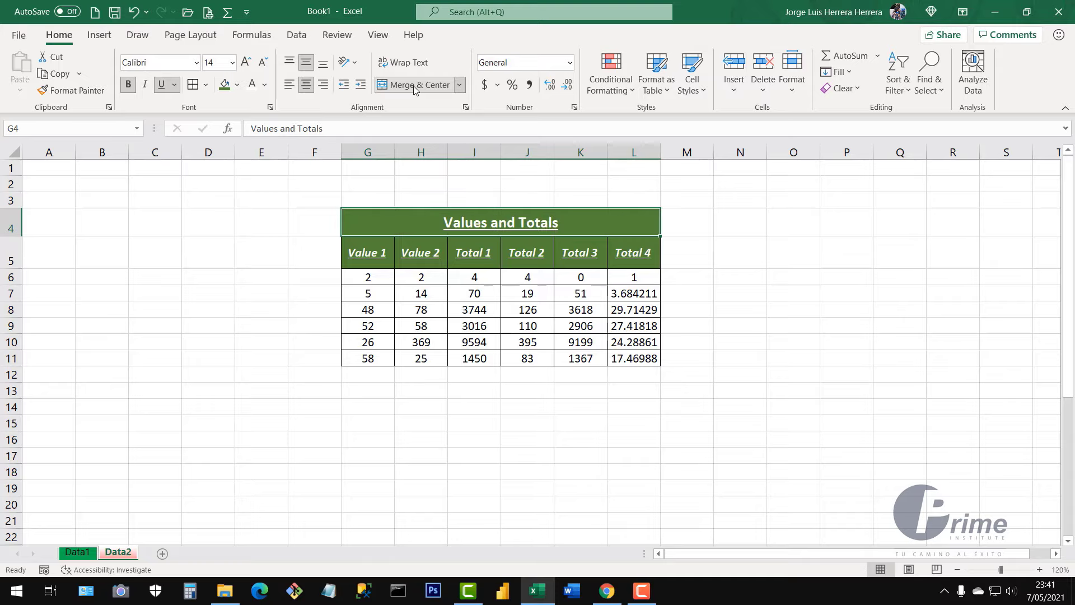
left_click(415, 85)
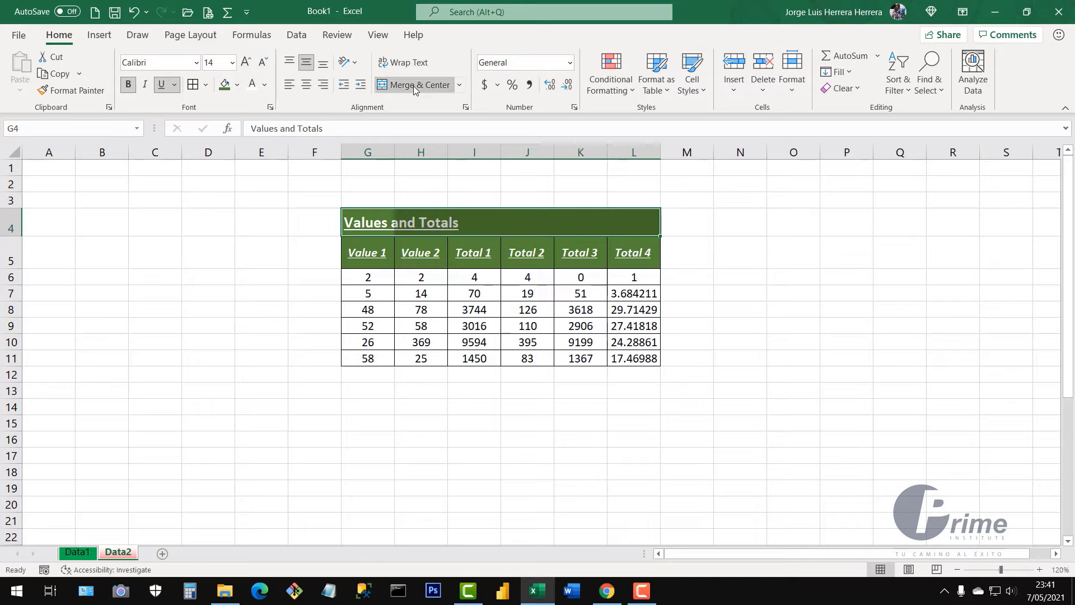
left_click(415, 86)
left_click(415, 86)
left_click(414, 86)
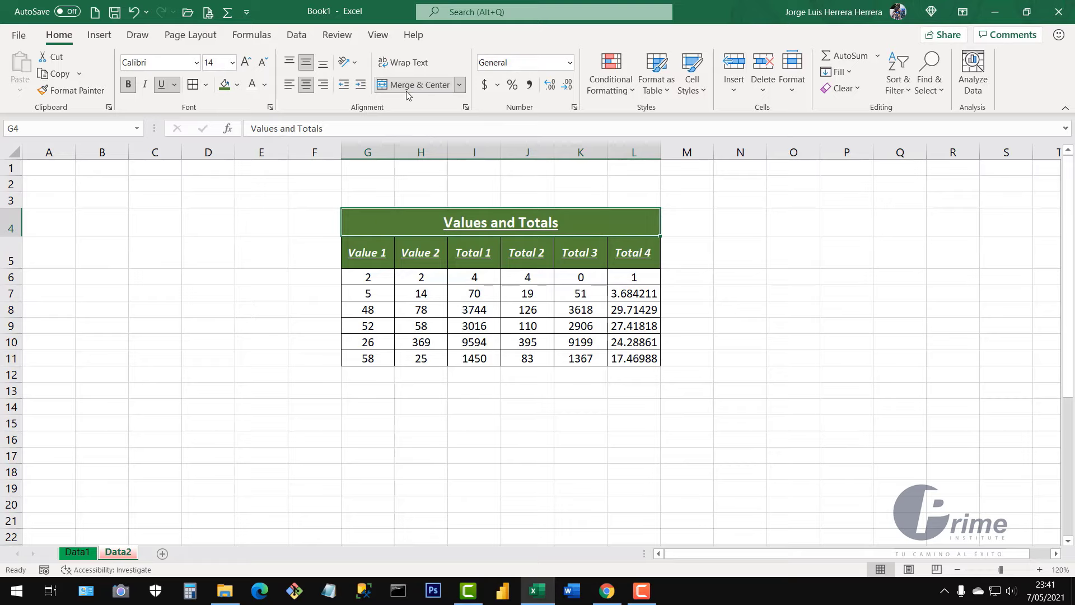
- Preview how the Data2 sheet would print, checking the table's placement on the page, and return to the worksheet
left_click(772, 279)
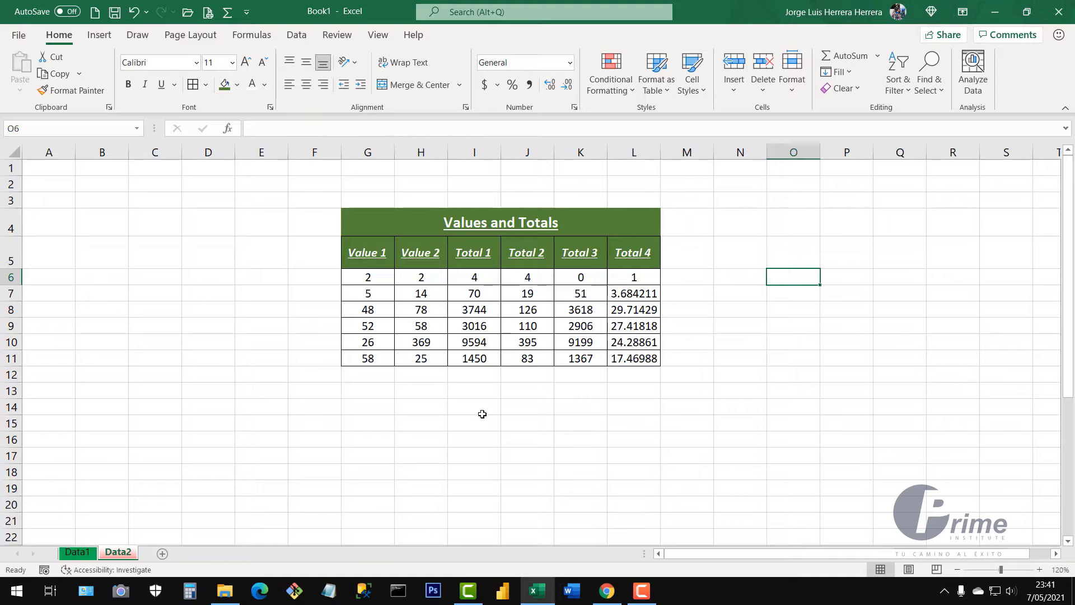
key("ctrl+p")
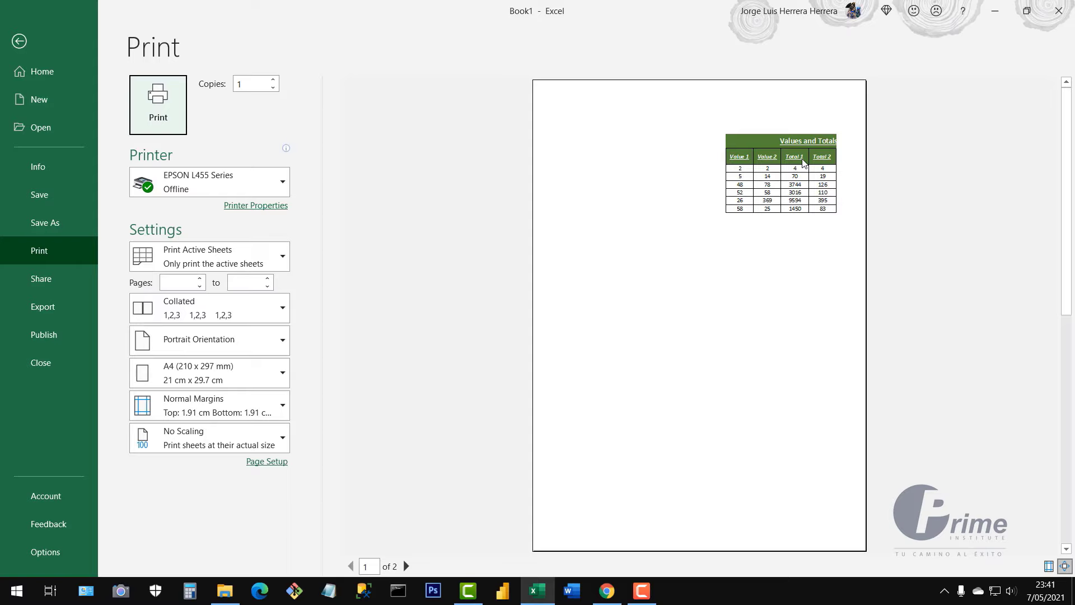
key("Escape")
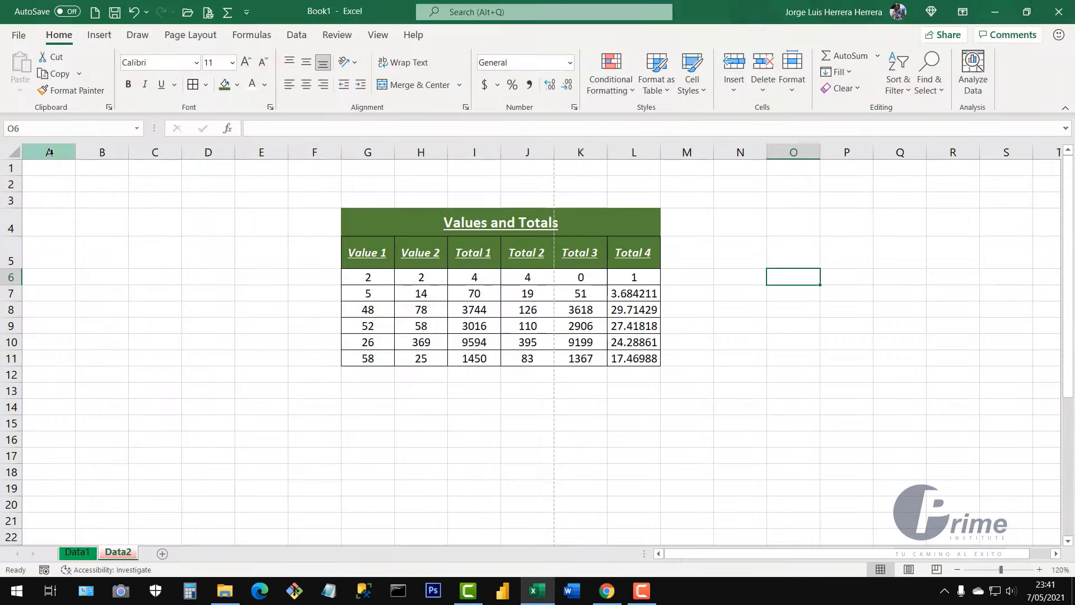
- Delete the empty columns A to E beside the table and open the print preview of the sheet
left_click_drag(50, 152, 302, 157)
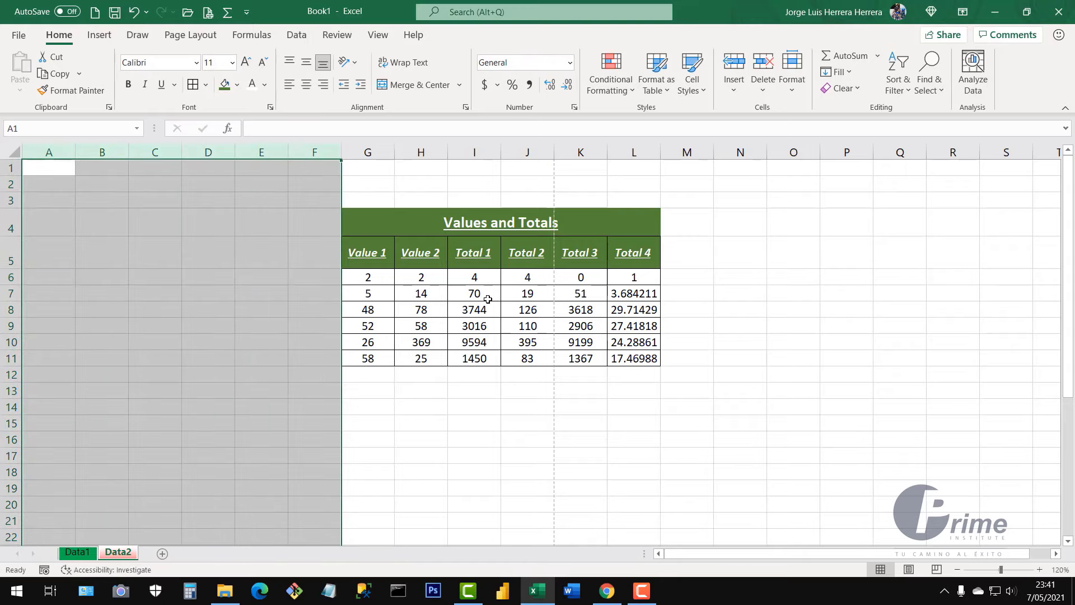
left_click(122, 196)
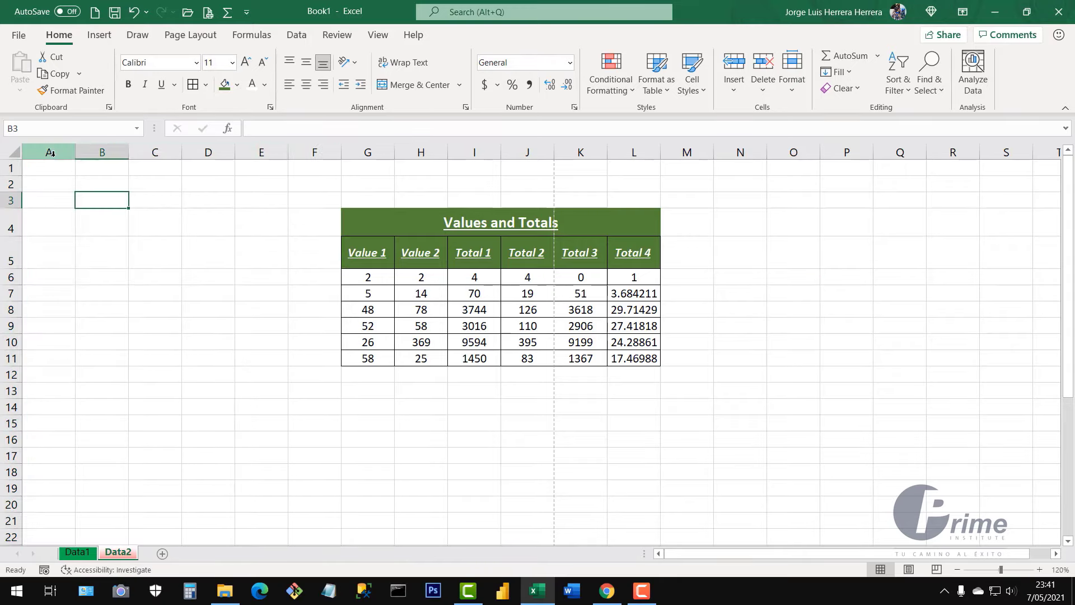
left_click_drag(52, 153, 261, 151)
right_click(260, 149)
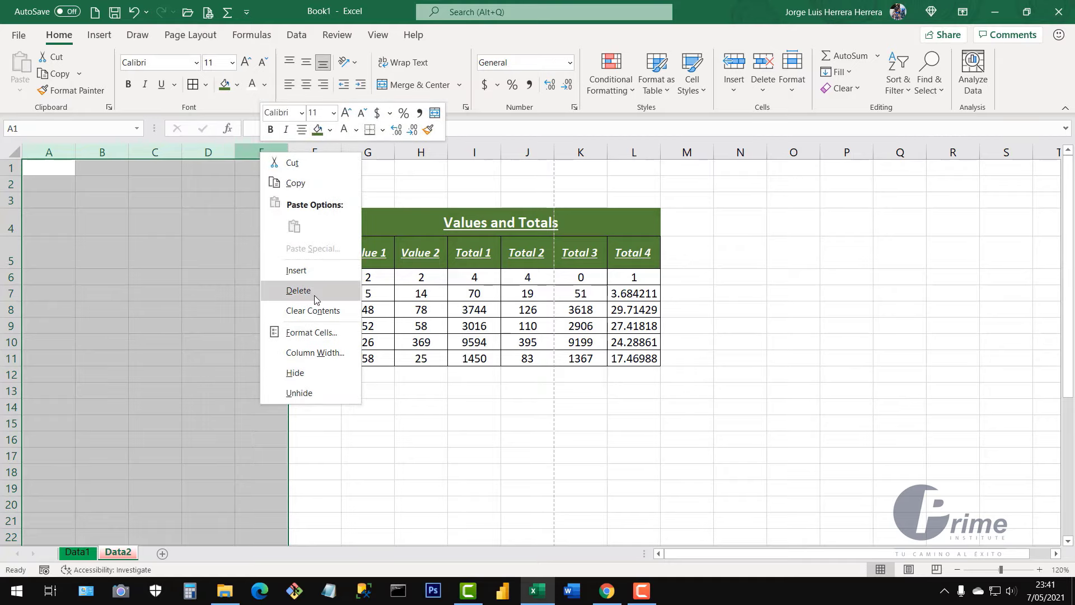
left_click(298, 291)
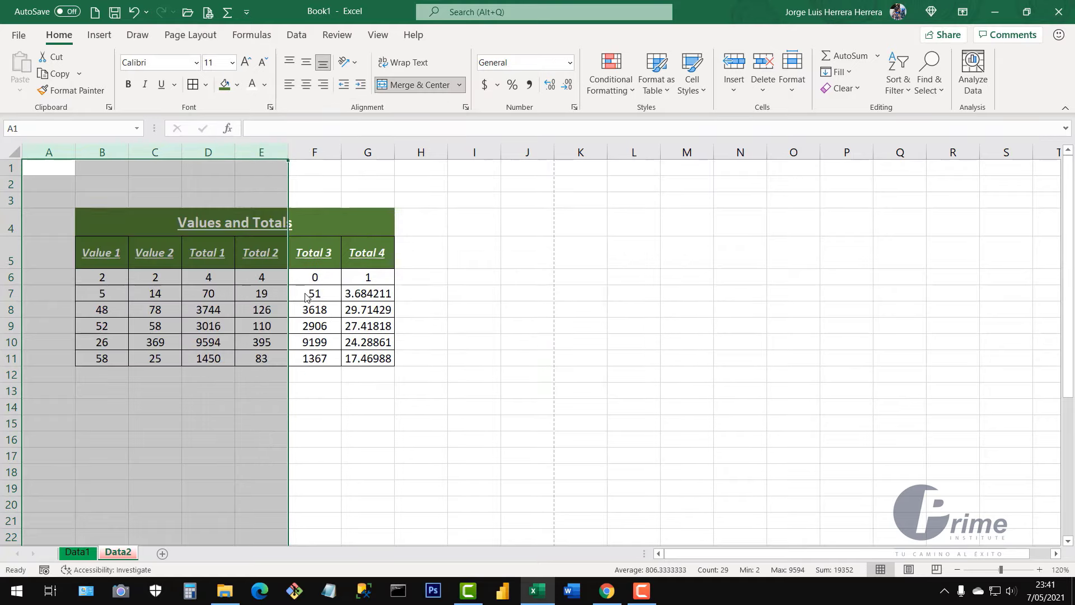
left_click(189, 312)
left_click(146, 183)
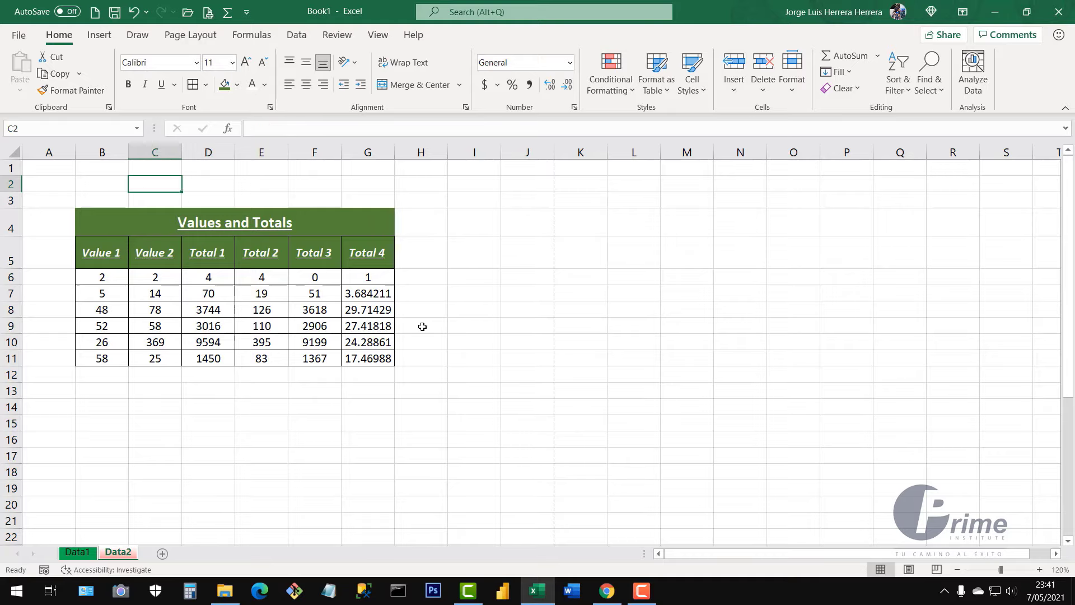
key("ctrl+p")
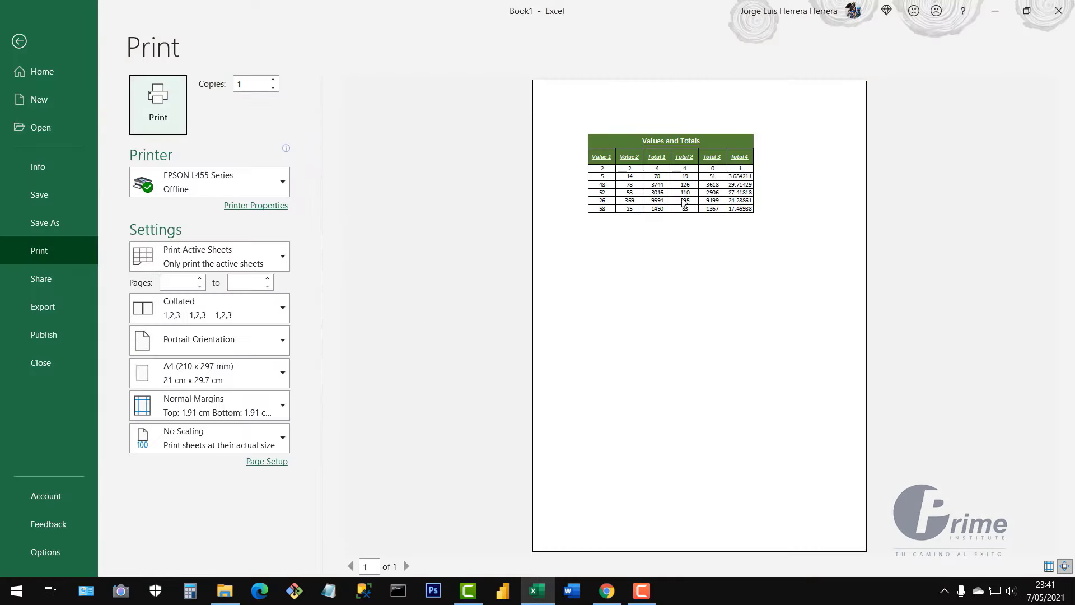